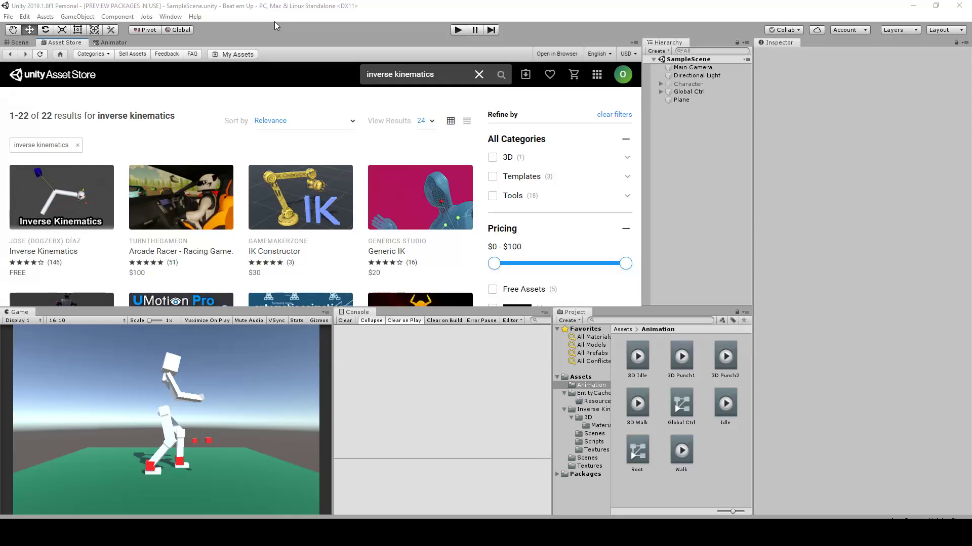
Inspect the white block character in the Scene view and preview its animation in play mode
mouse_move(20, 250)
mouse_move(65, 248)
left_click(23, 44)
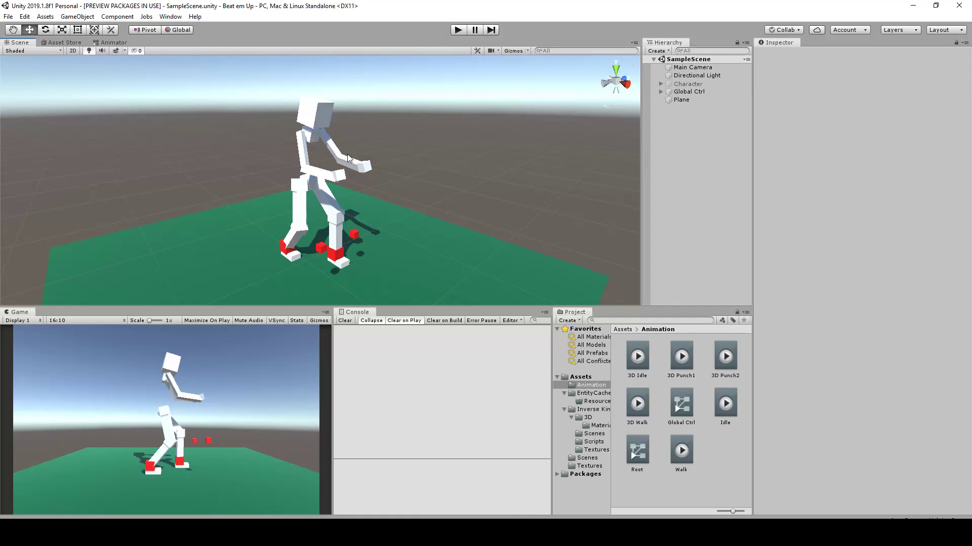
left_click_drag(392, 179, 342, 120, "alt")
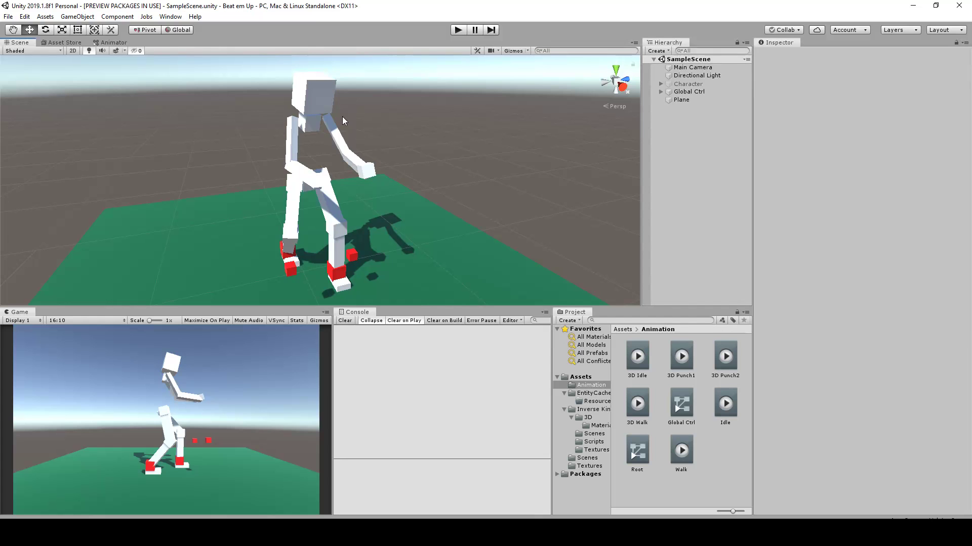
left_click_drag(384, 135, 417, 141, "alt")
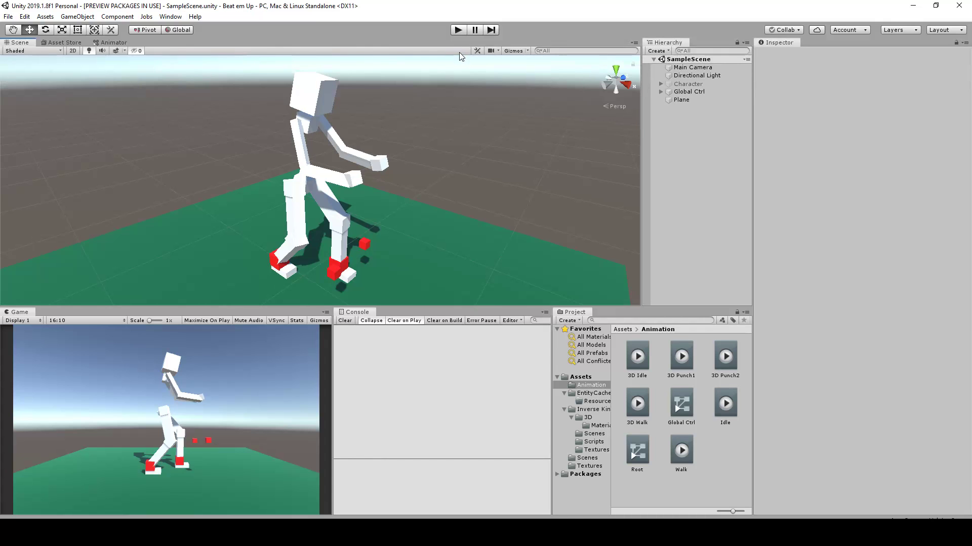
left_click(459, 29)
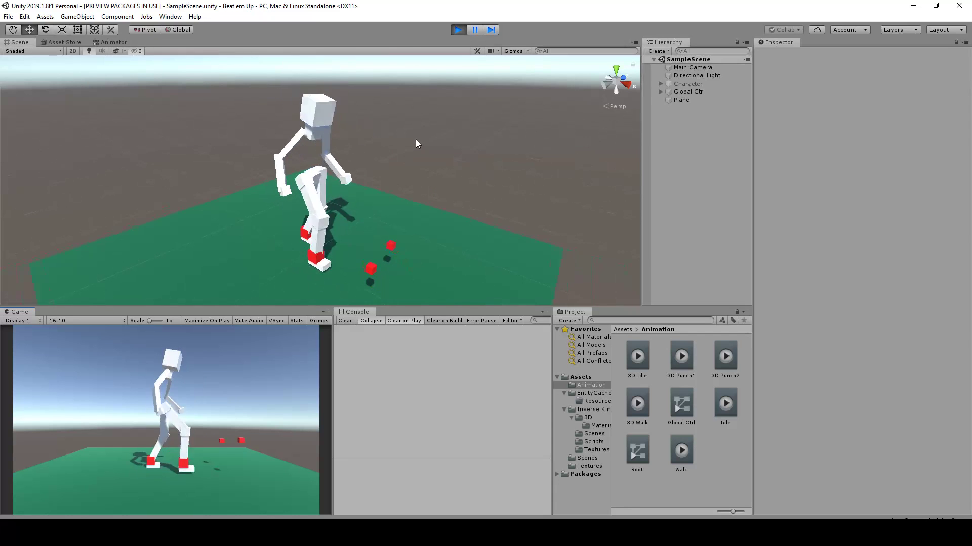
left_click_drag(443, 167, 411, 176, "alt")
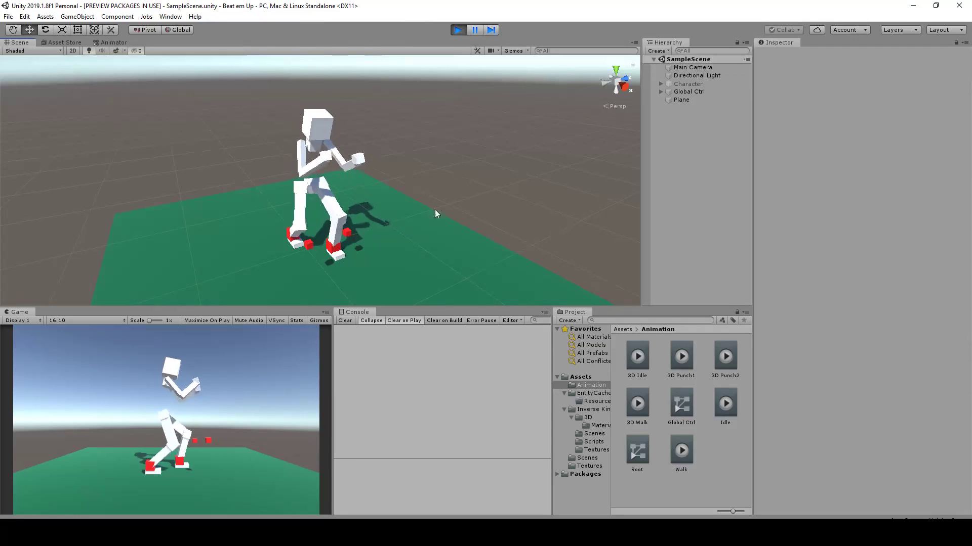
left_click(457, 30)
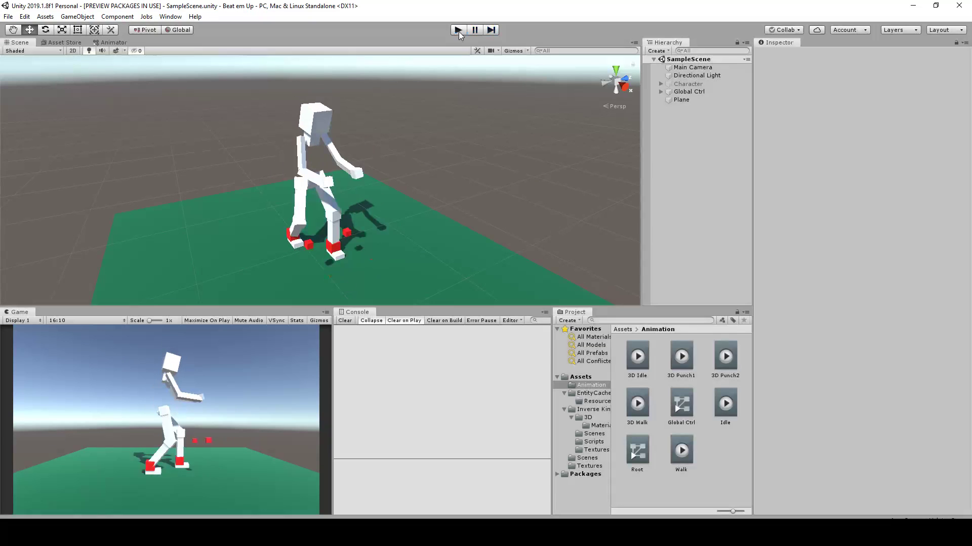
Create a new scene and add a 3D Plane to it
left_click(11, 17)
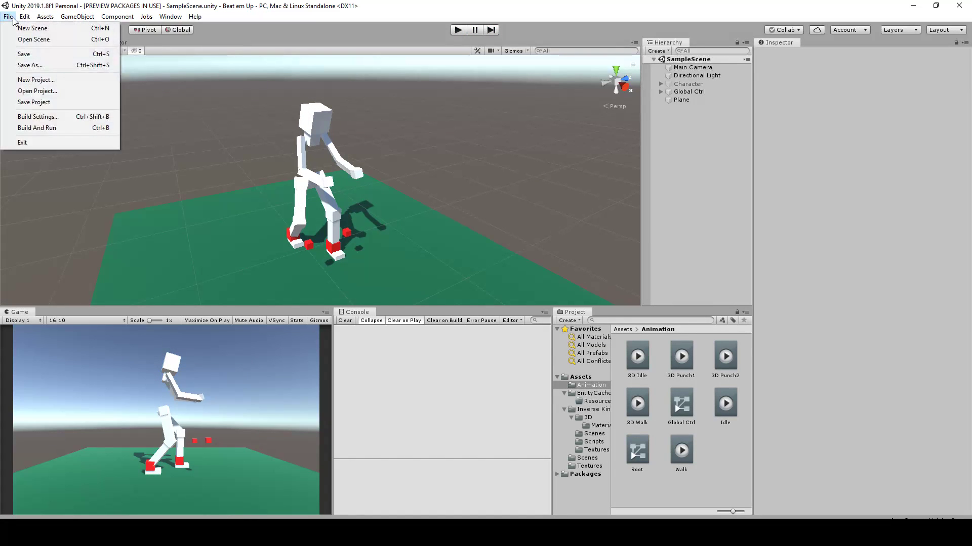
left_click(32, 28)
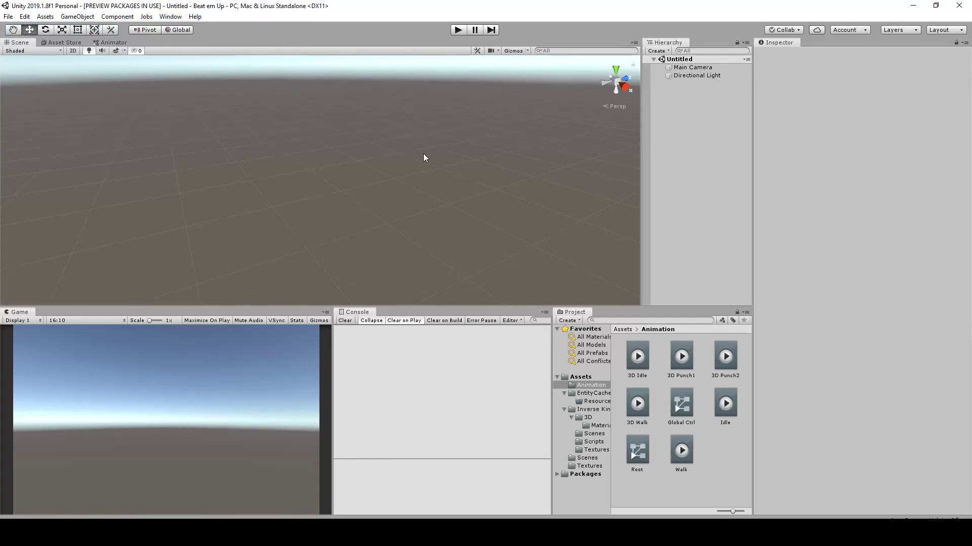
right_click(709, 138)
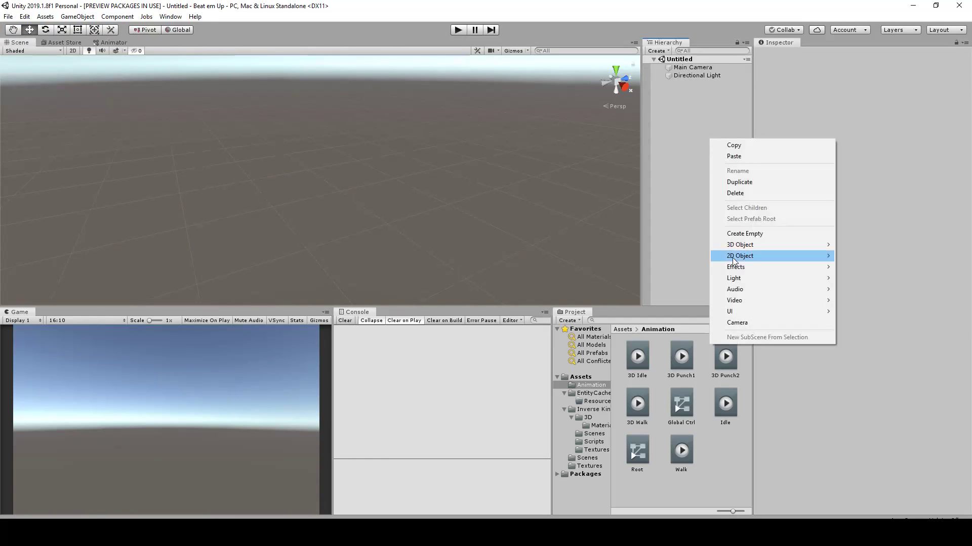
mouse_move(738, 247)
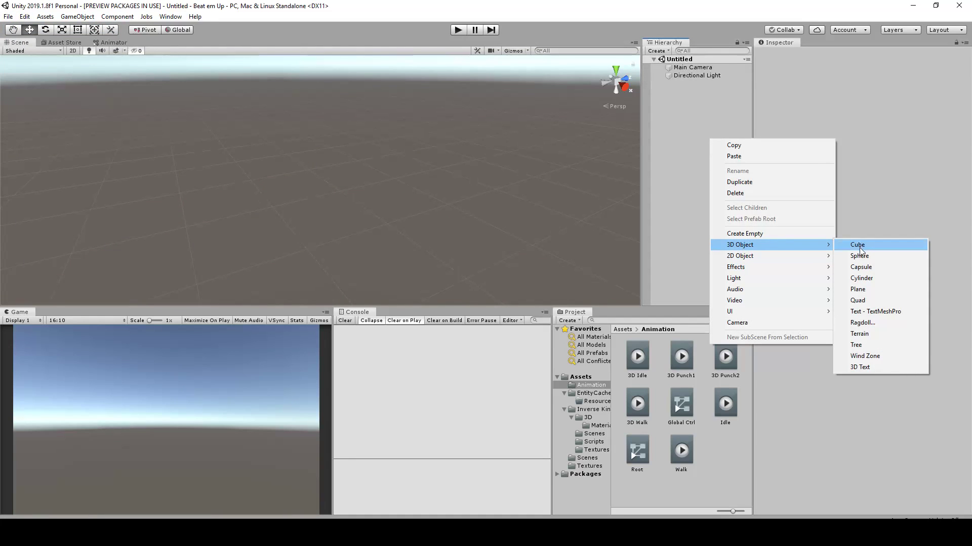
left_click(871, 288)
scroll(394, 162, "up", 10)
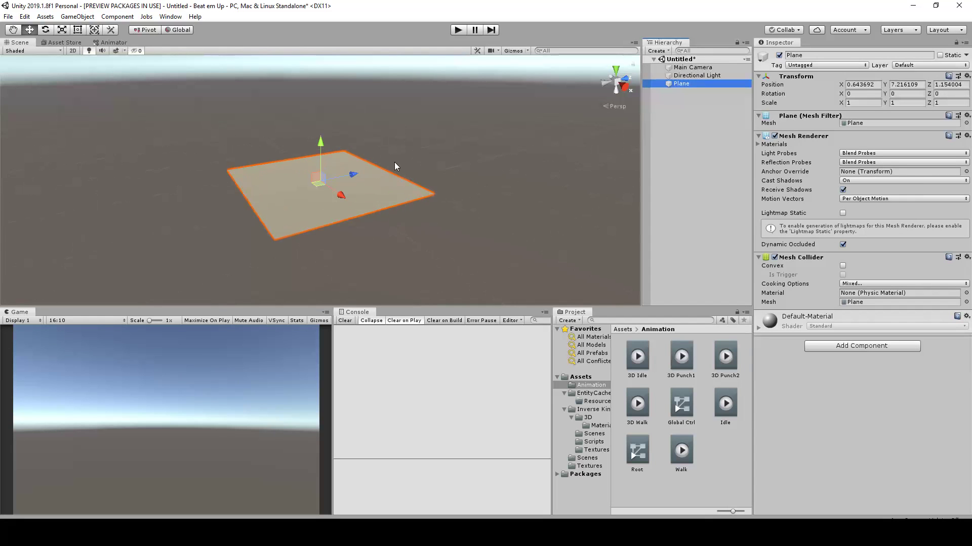
key("w")
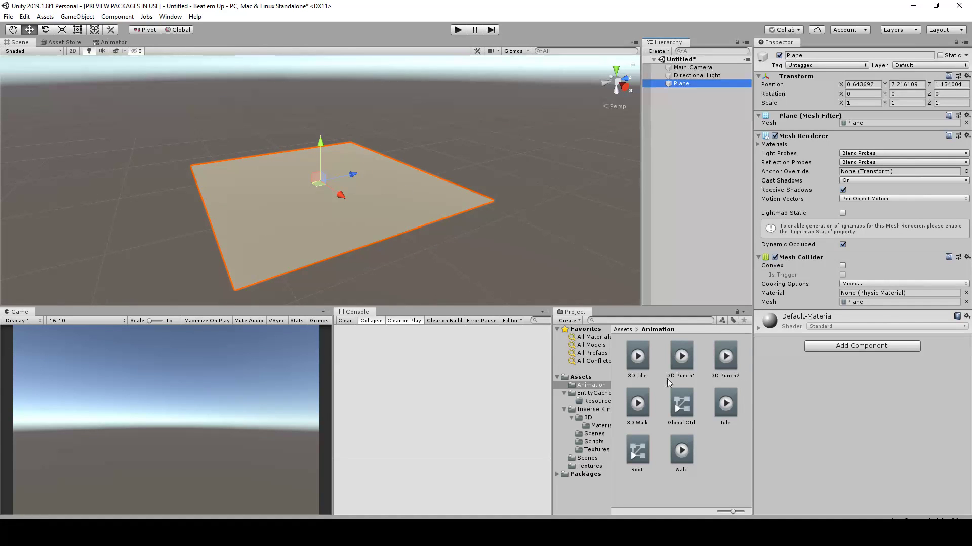
Apply the Green material from the Assets folder to the plane
left_click(582, 379)
left_click_drag(722, 406, 398, 217)
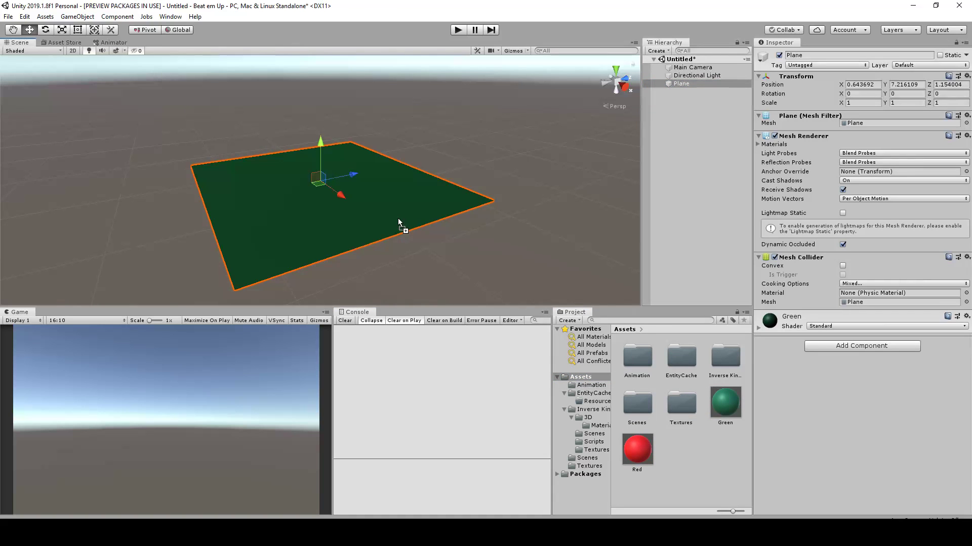
left_click(473, 161)
left_click_drag(464, 165, 390, 254, "alt")
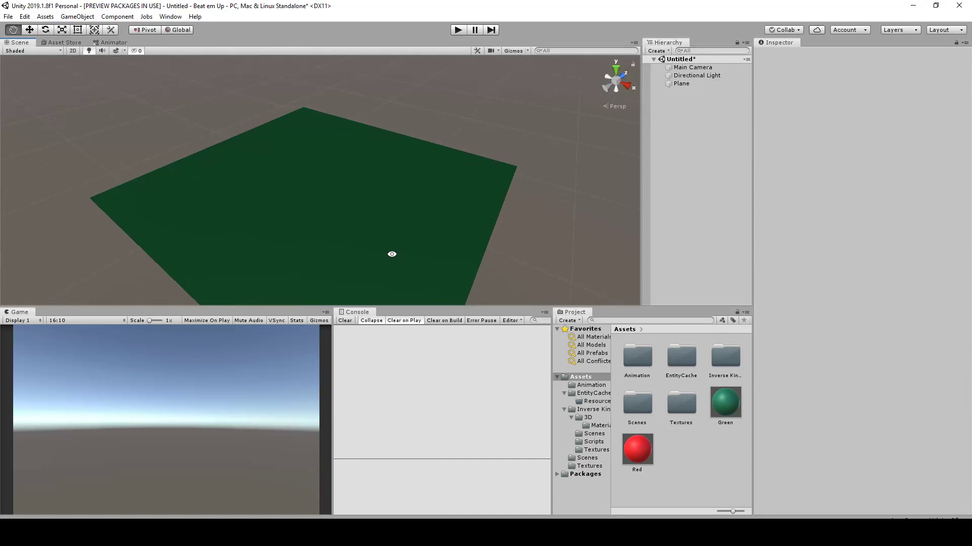
scroll(357, 252, "up", 5)
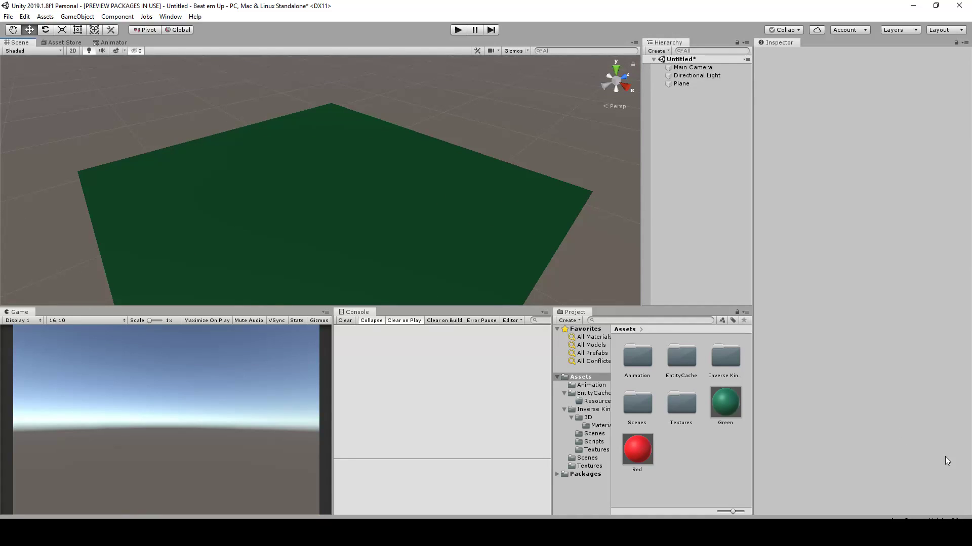
Enable Auto Generate in the scene's Lighting Settings and close the settings
left_click(171, 17)
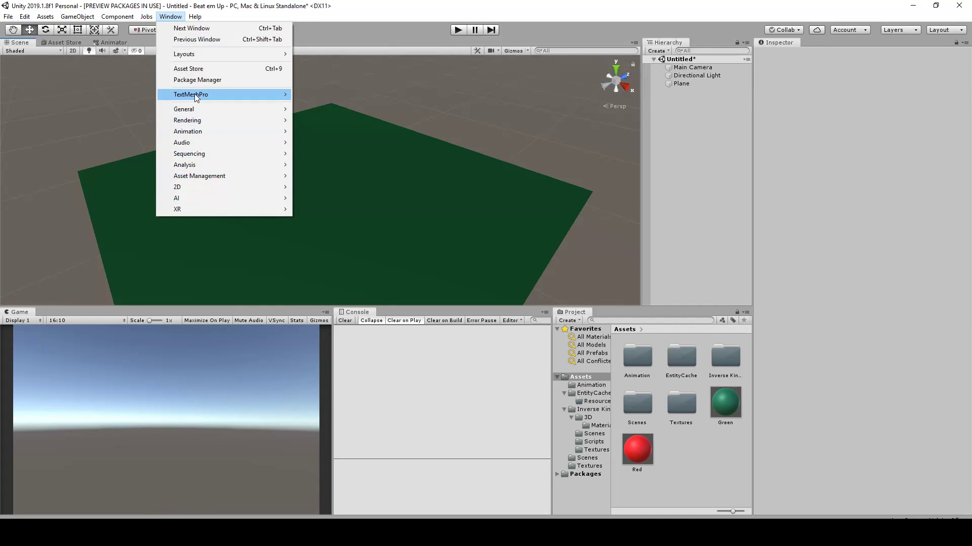
mouse_move(201, 111)
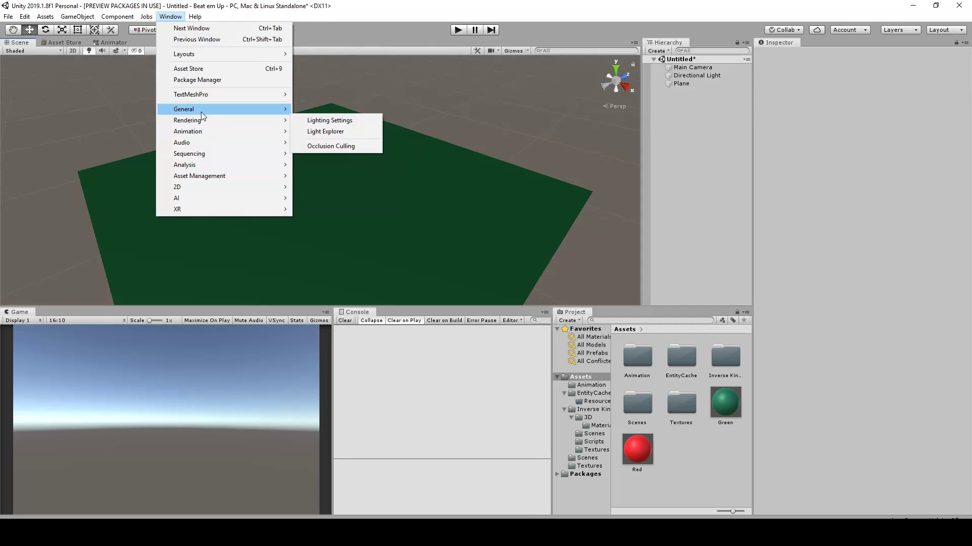
left_click(318, 122)
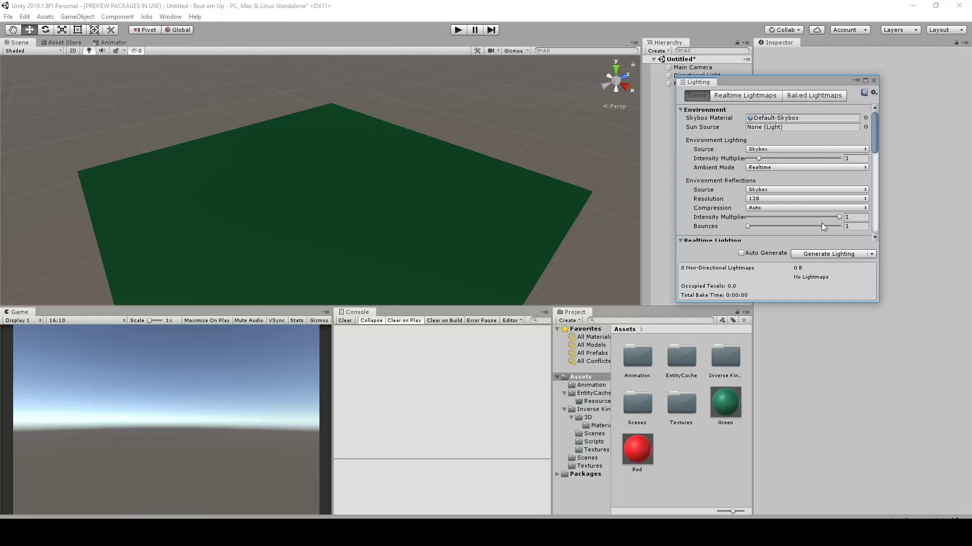
left_click(755, 253)
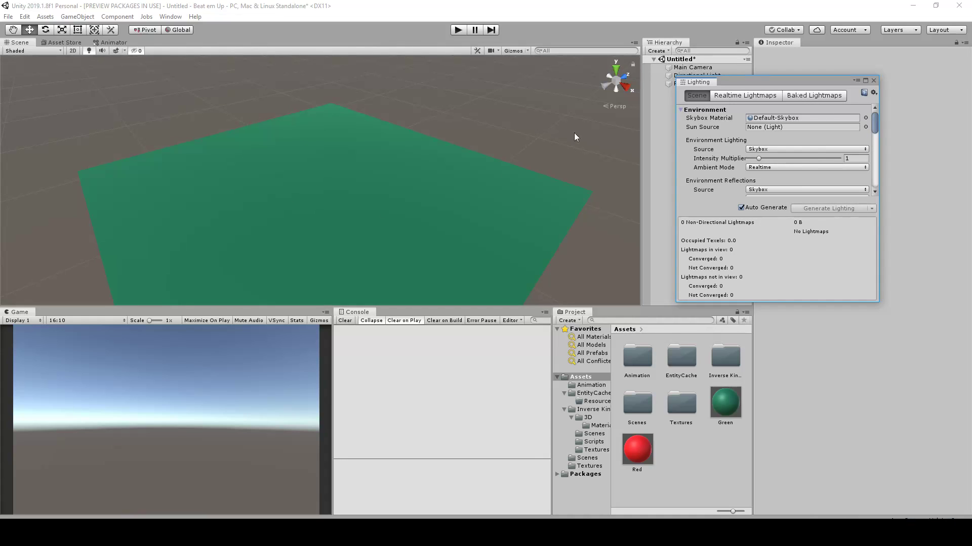
left_click(873, 81)
scroll(411, 132, "down", 3)
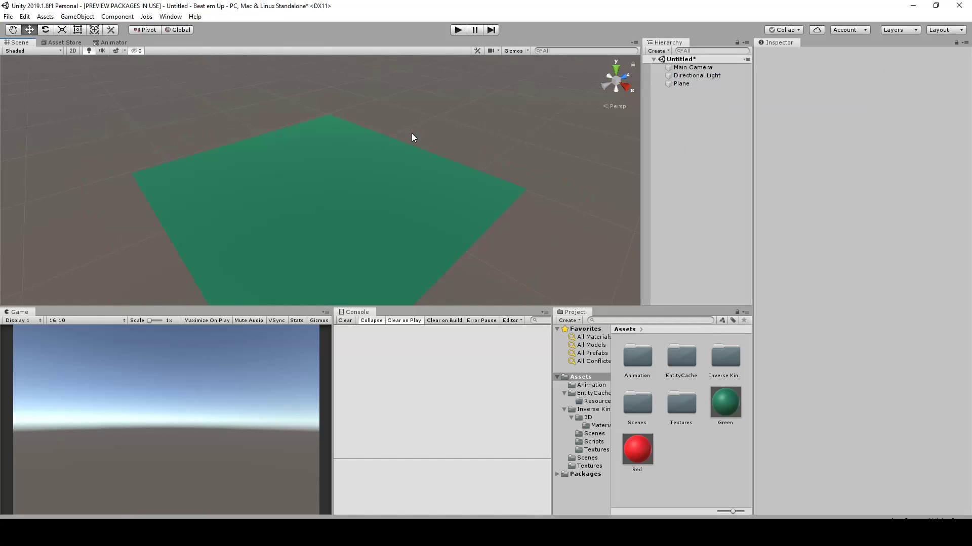
Open the Scripts folder inside the Inverse Kinematics asset folder
middle_click_drag(455, 154, 427, 139)
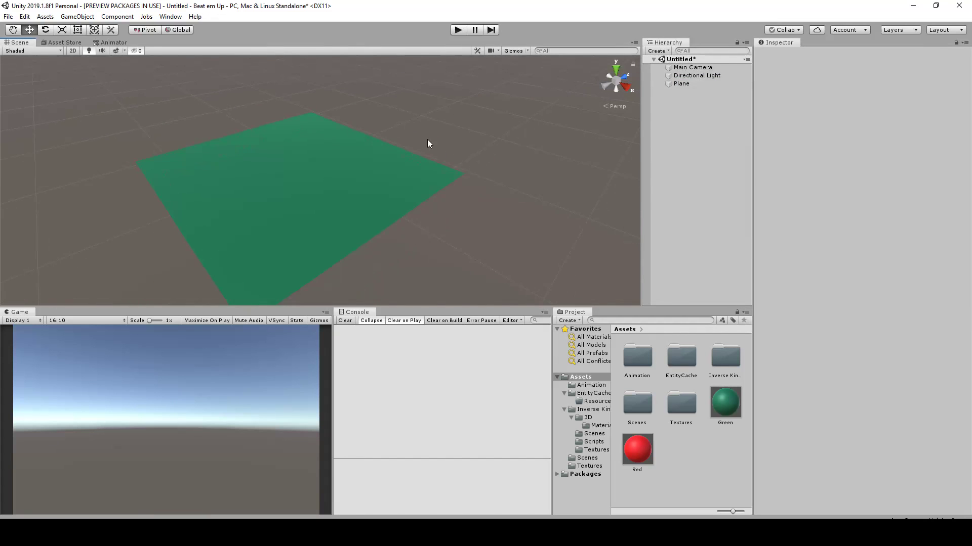
scroll(427, 139, "up", 4)
left_click_drag(457, 169, 461, 169, "alt")
middle_click_drag(410, 140, 459, 117)
left_click(692, 119)
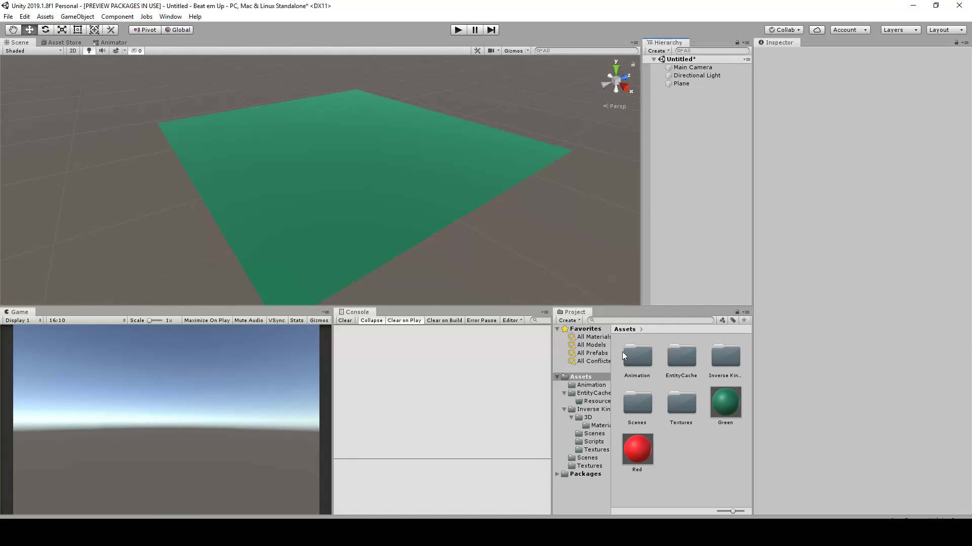
left_click(590, 403)
left_click(591, 410)
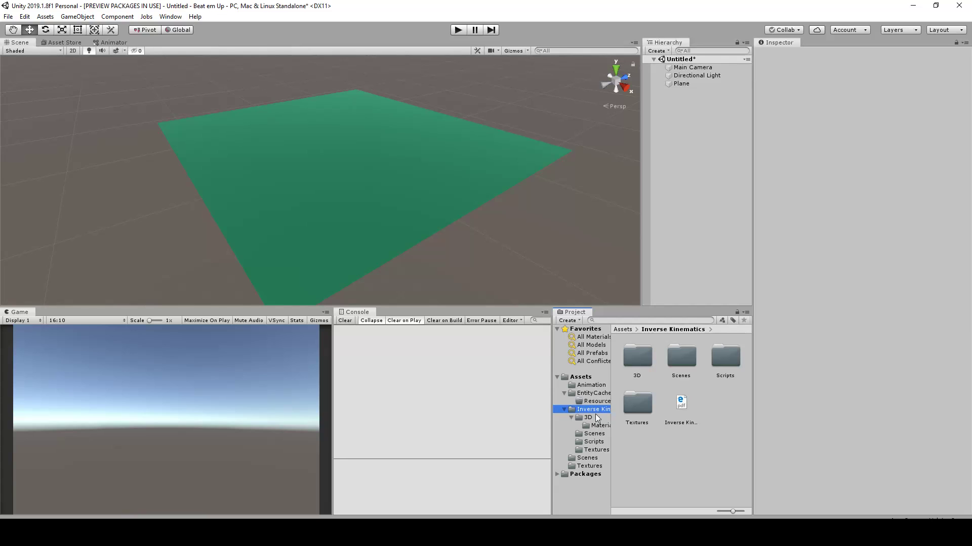
left_click(591, 434)
left_click(592, 441)
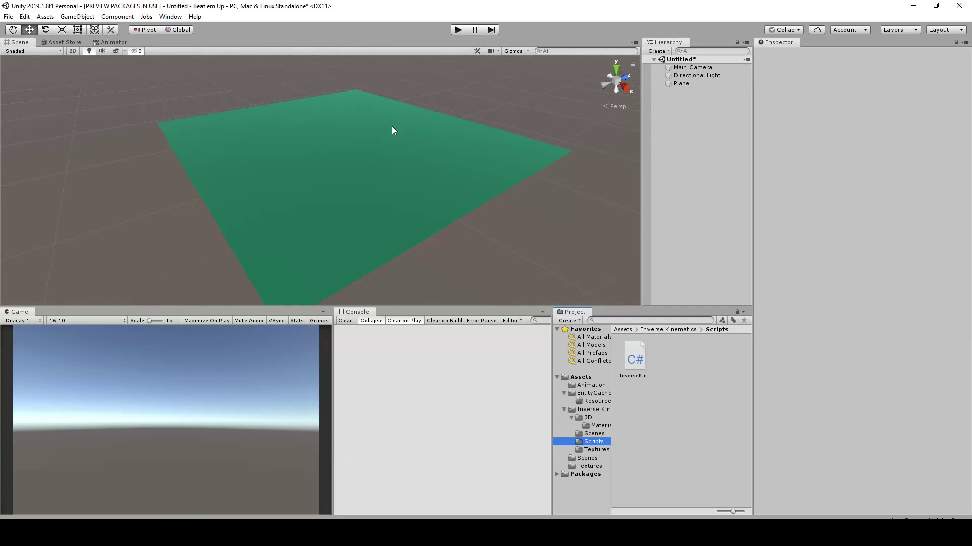
scroll(393, 95, "up", 2)
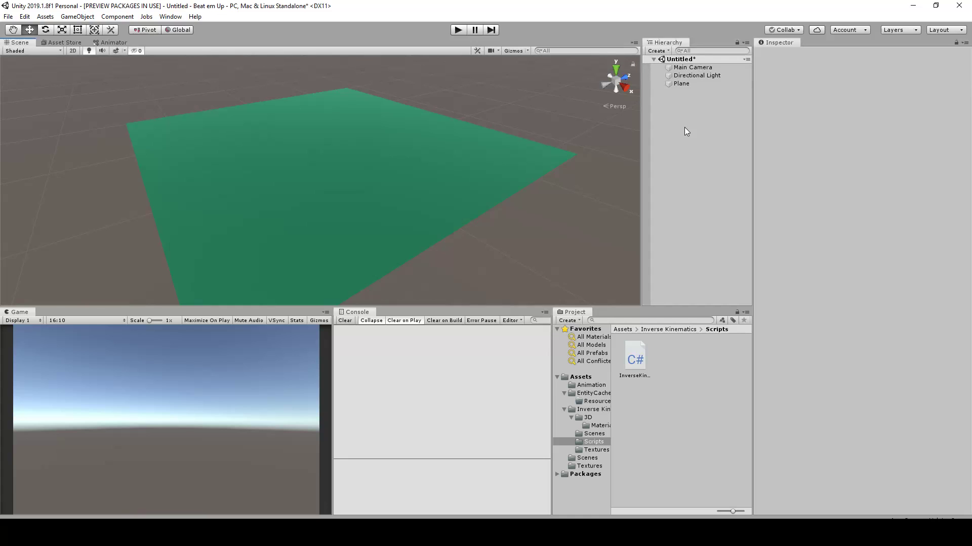
scroll(327, 162, "up", 1)
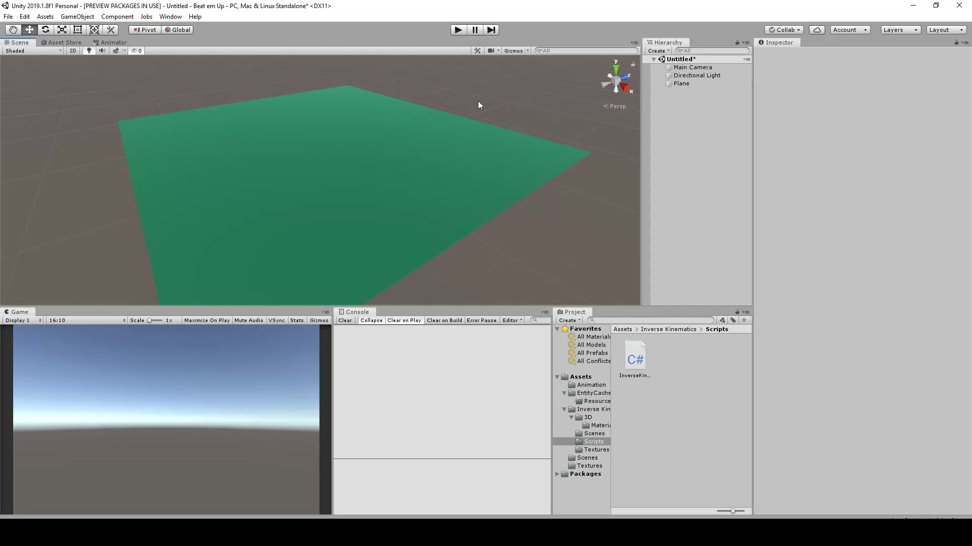
scroll(478, 101, "down", 2)
middle_click_drag(508, 127, 504, 134)
scroll(504, 135, "up", 1)
scroll(504, 135, "up", 1)
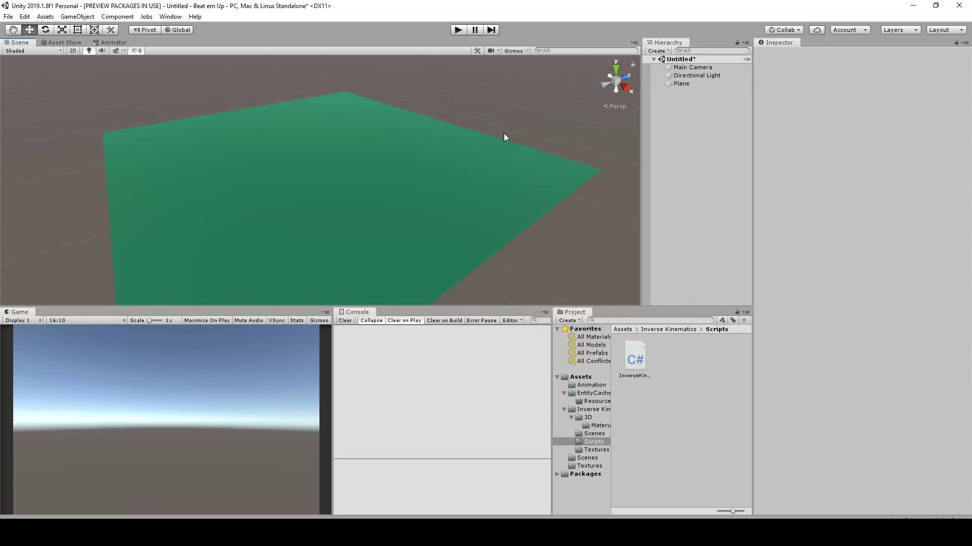
left_click_drag(566, 135, 486, 137, "alt")
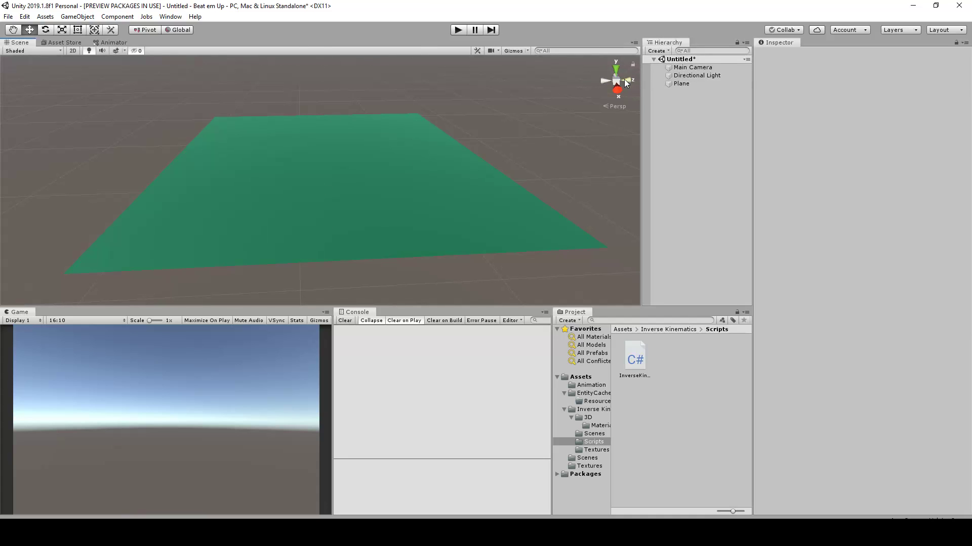
scroll(390, 123, "up", 2)
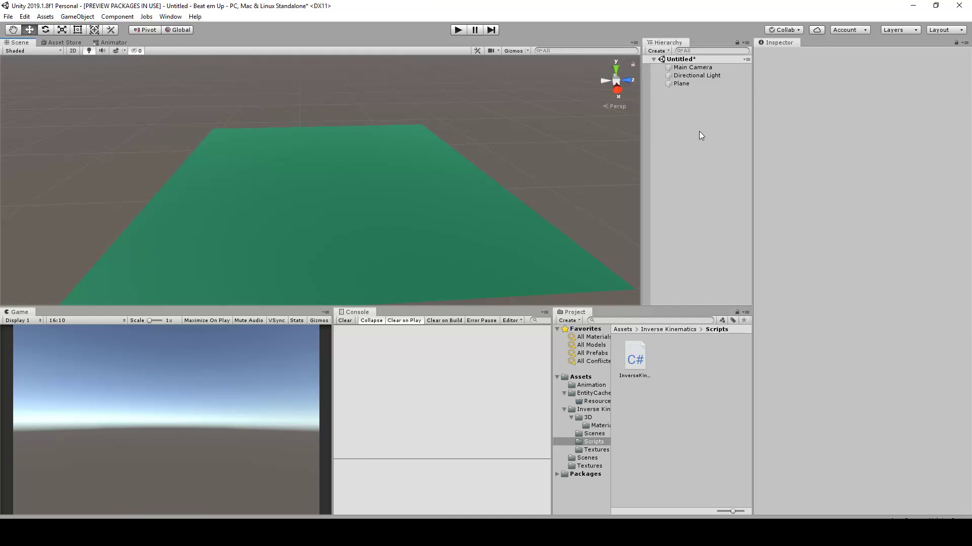
Create an empty GameObject in the scene and reset its Transform to the origin
right_click(677, 150)
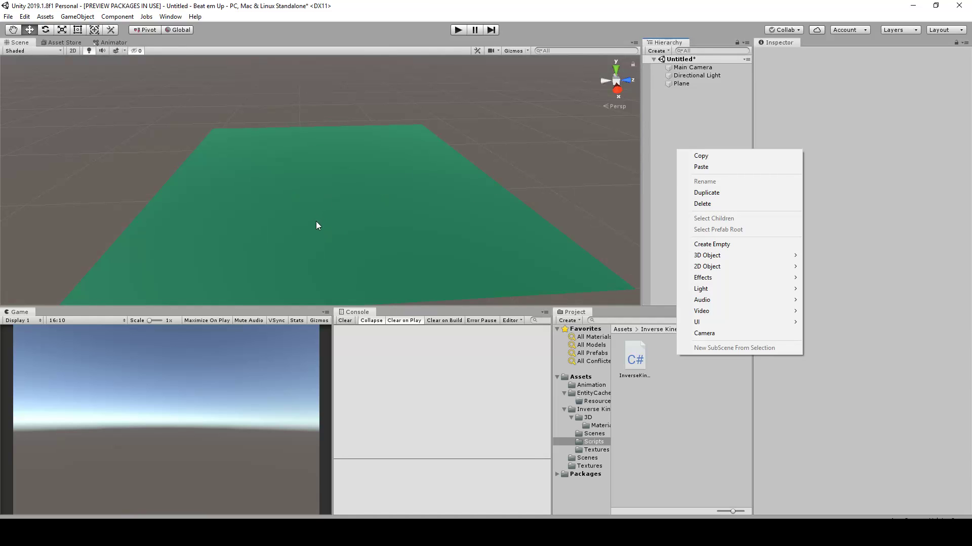
left_click(711, 244)
left_click(969, 78)
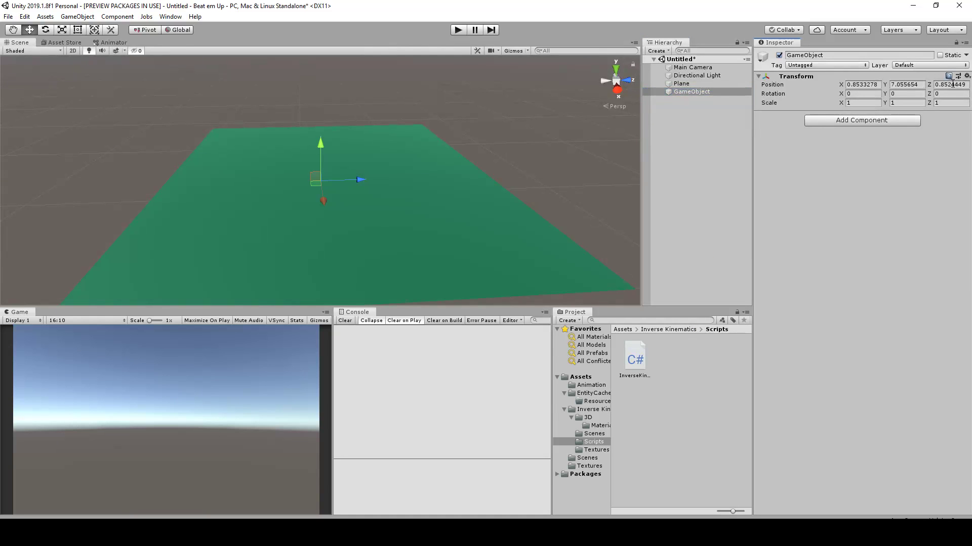
left_click(968, 77)
left_click(932, 87)
right_click_drag(486, 163, 511, 175)
scroll(511, 175, "down", 3)
middle_click_drag(512, 174, 547, 138)
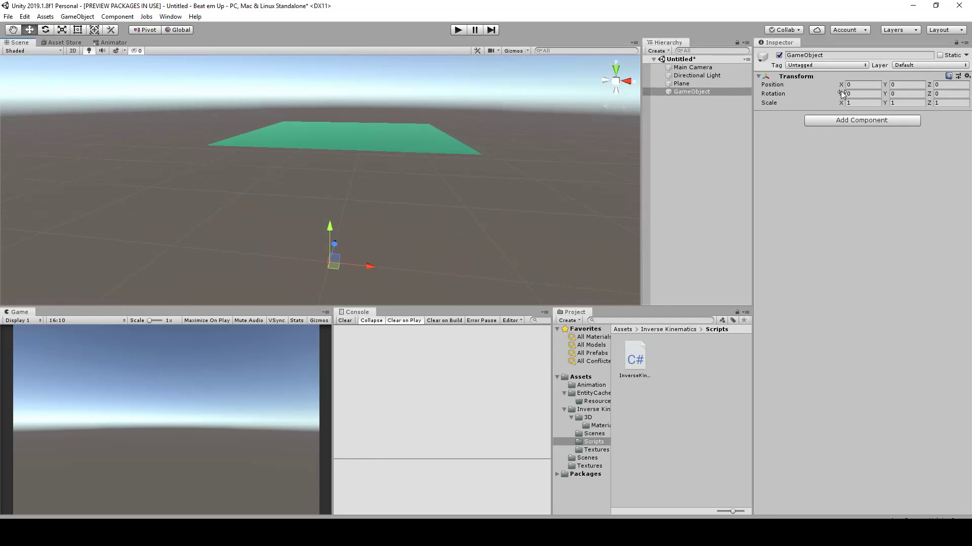
Reset the Plane's Transform so it sits at the origin
left_click(688, 83)
left_click(967, 76)
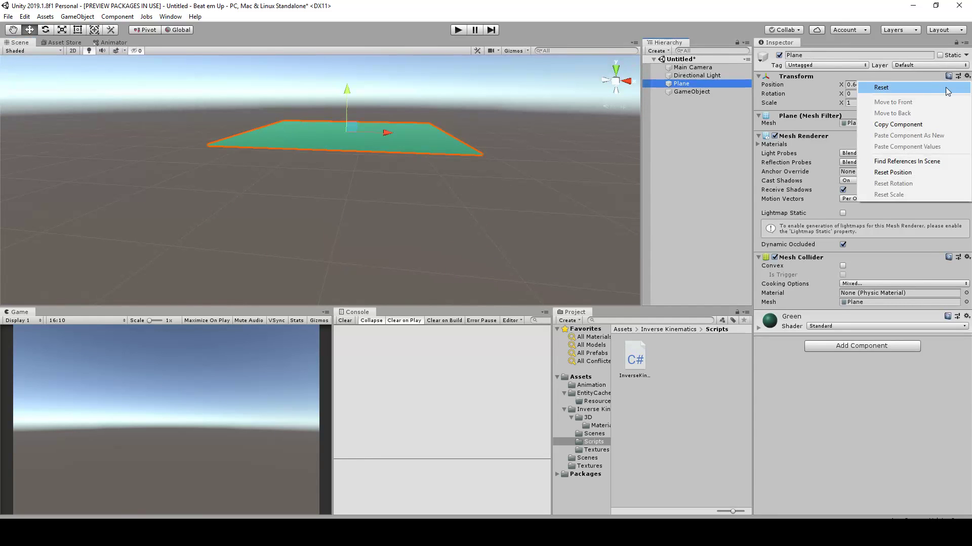
left_click(880, 87)
left_click_drag(495, 212, 405, 170, "alt")
middle_click_drag(427, 175, 452, 94)
scroll(443, 174, "up", 4)
scroll(444, 175, "up", 3)
Assign the blue label icon to the empty GameObject
left_click(704, 92)
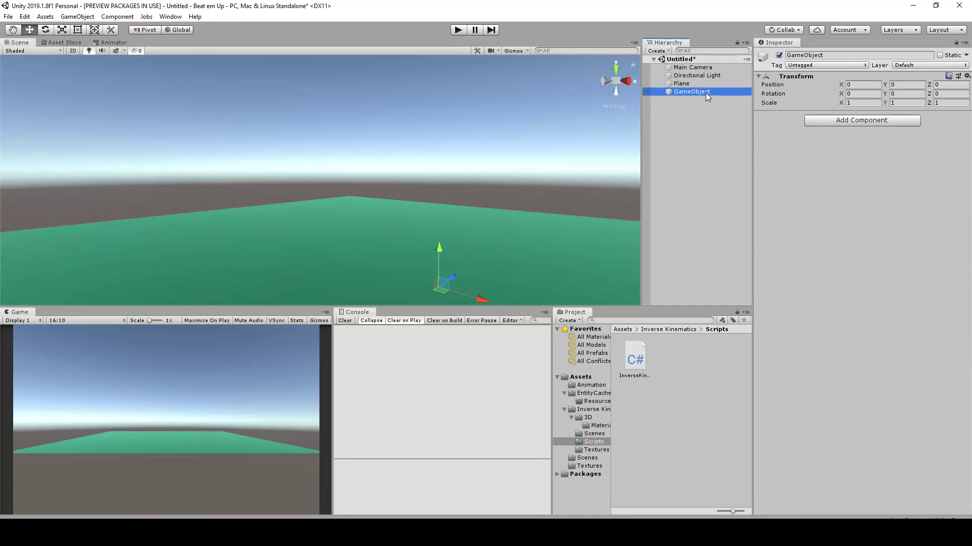
left_click(762, 57)
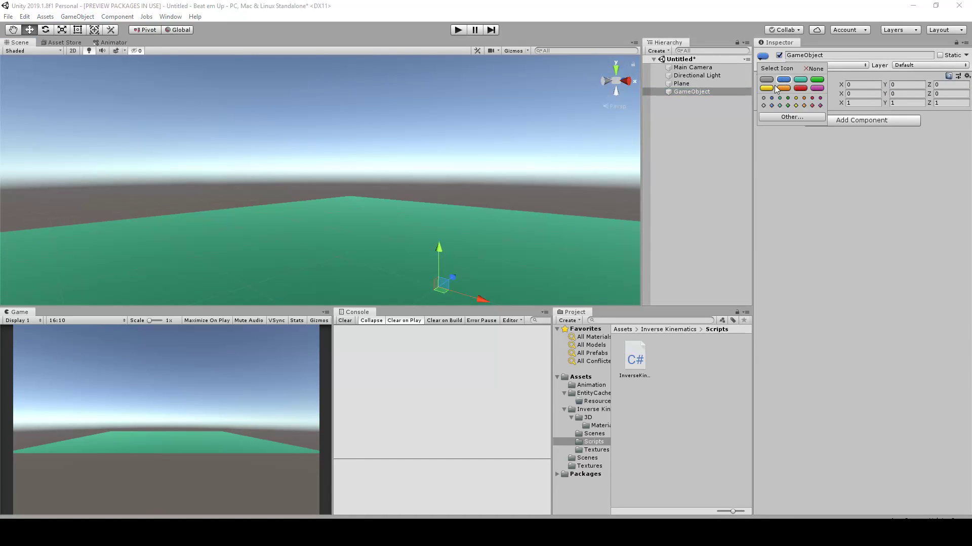
left_click(781, 84)
middle_click_drag(480, 113, 388, 165)
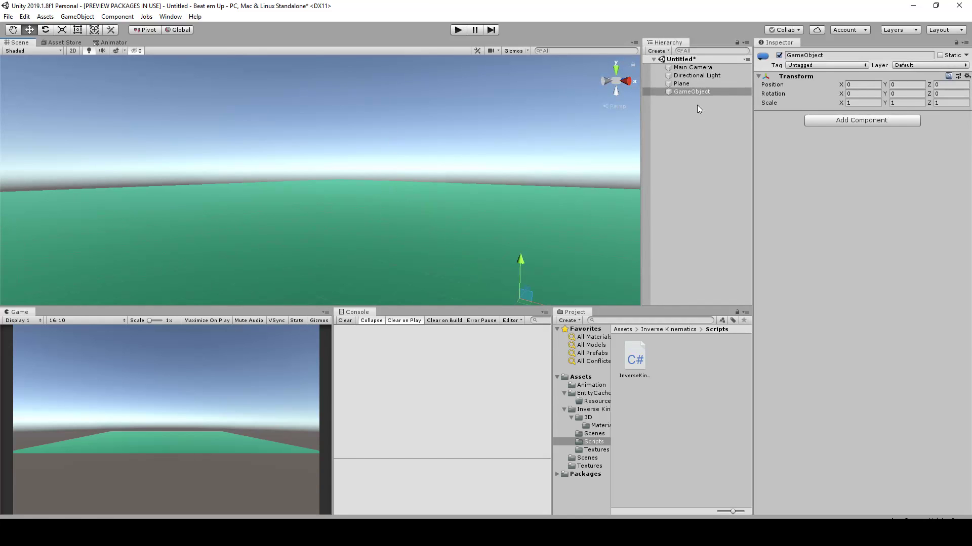
Rename the empty GameObject at the origin as "Global CTRL"
left_click(689, 92)
double_click(689, 91)
left_click_drag(486, 146, 380, 230, "alt")
scroll(368, 177, "up", 5)
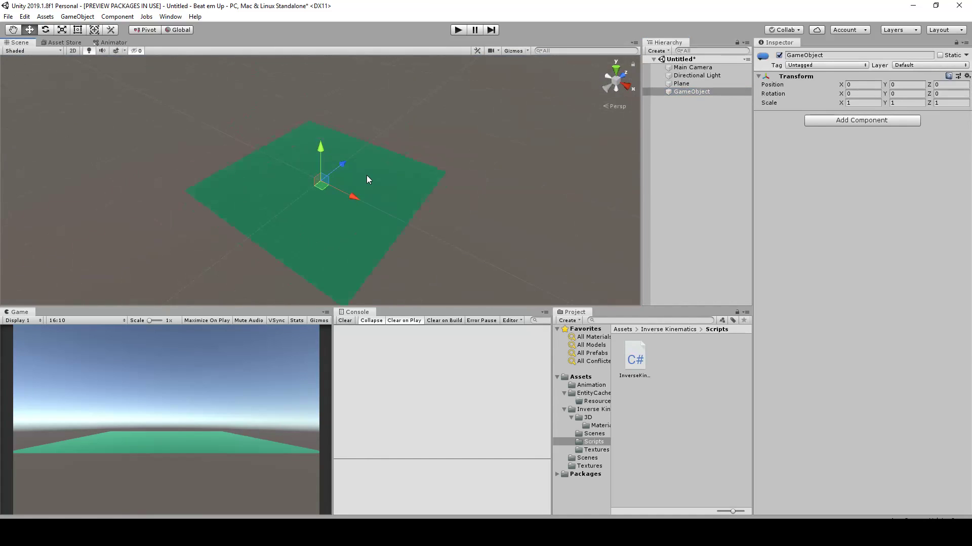
left_click(808, 61)
left_click(809, 55)
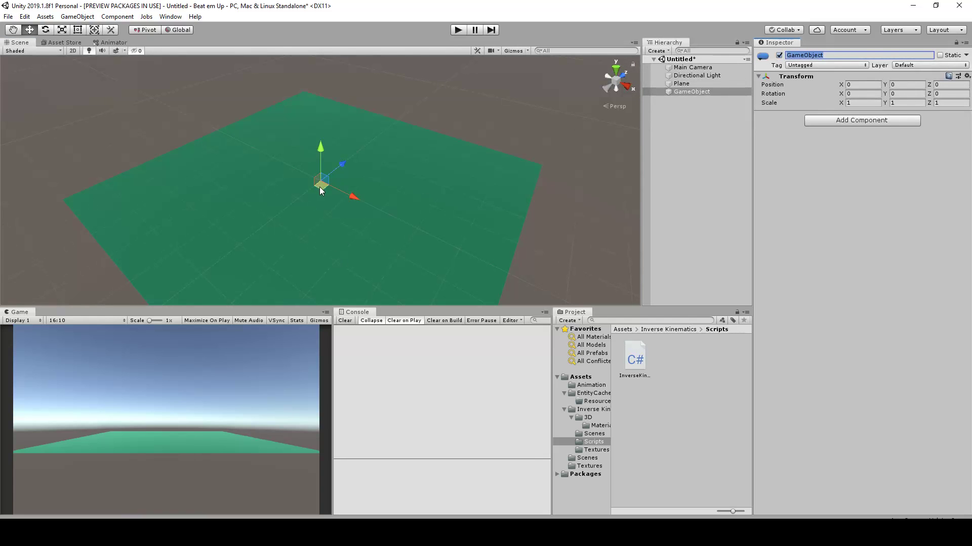
left_click_drag(360, 232, 357, 172, "alt")
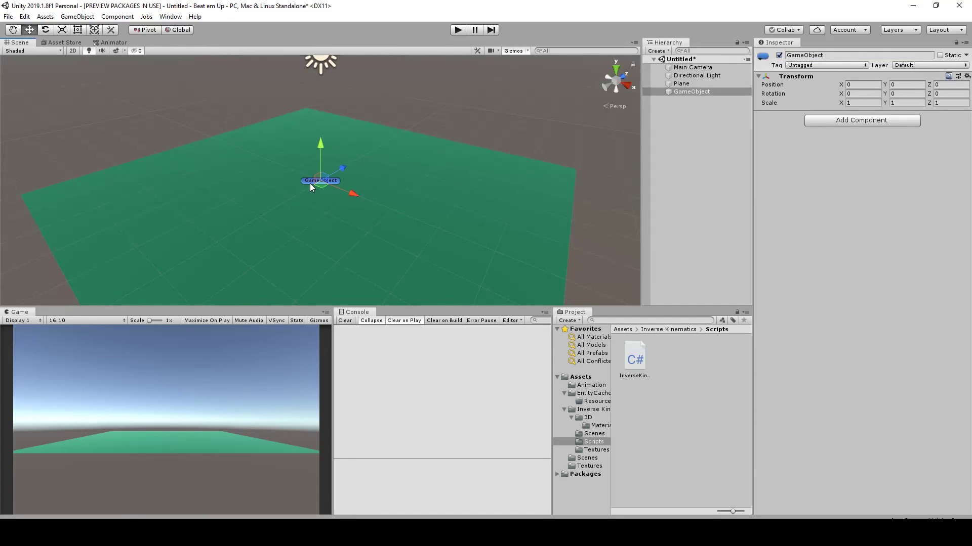
scroll(312, 185, "up", 3)
left_click(819, 55)
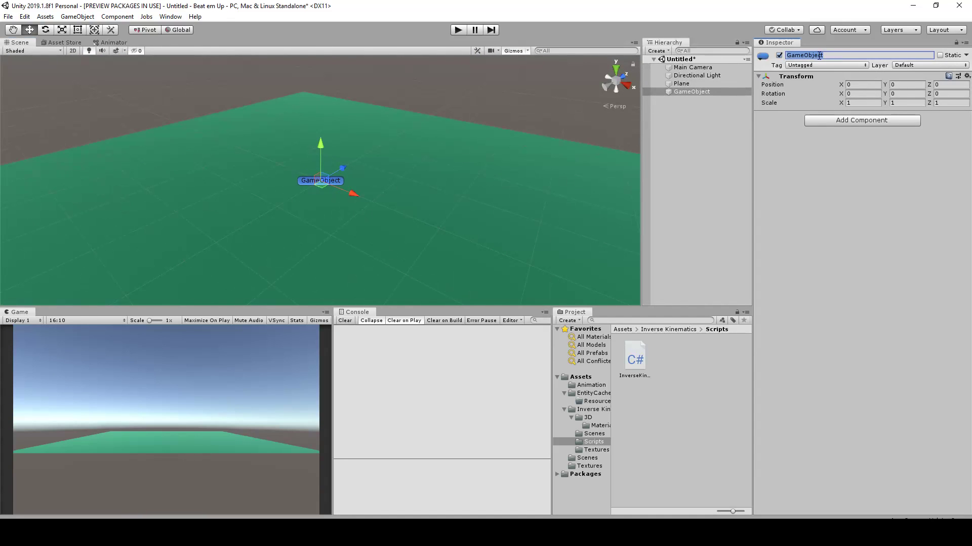
type("Global CTRL")
key("Return")
scroll(399, 207, "down", 1)
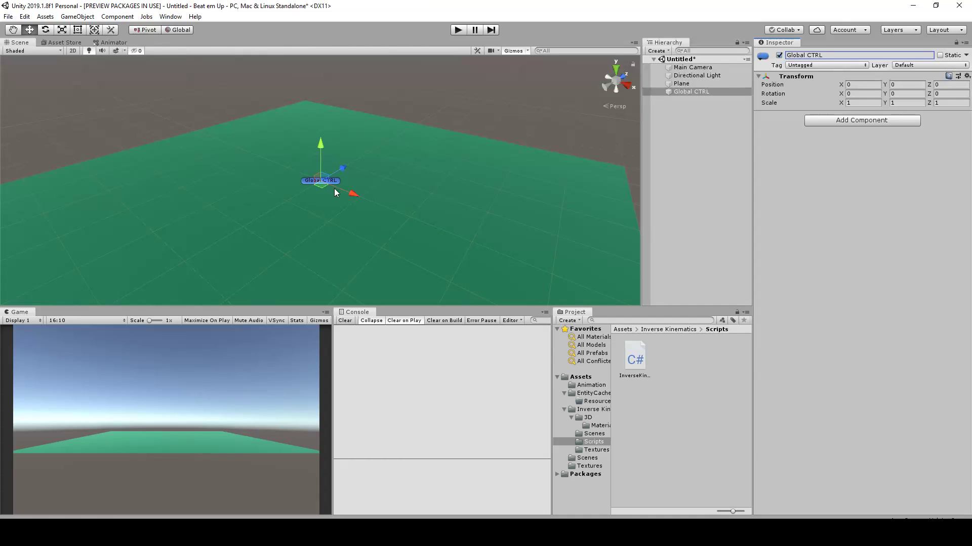
scroll(328, 182, "up", 1)
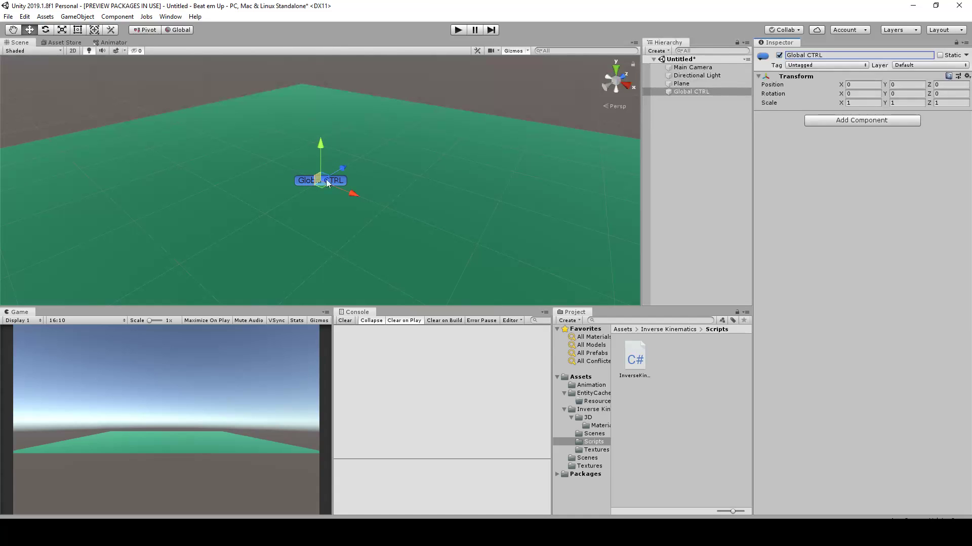
left_click(389, 137)
left_click(676, 152)
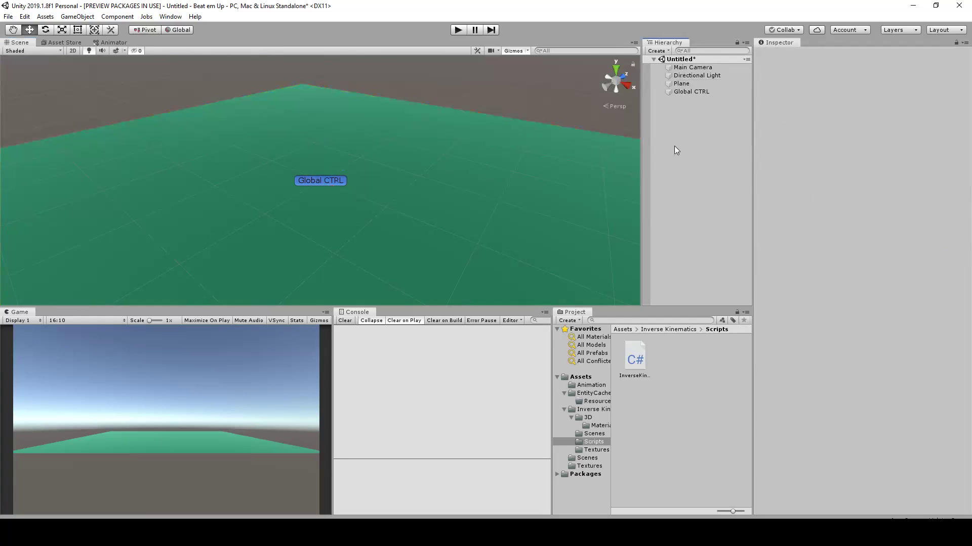
left_click(692, 91)
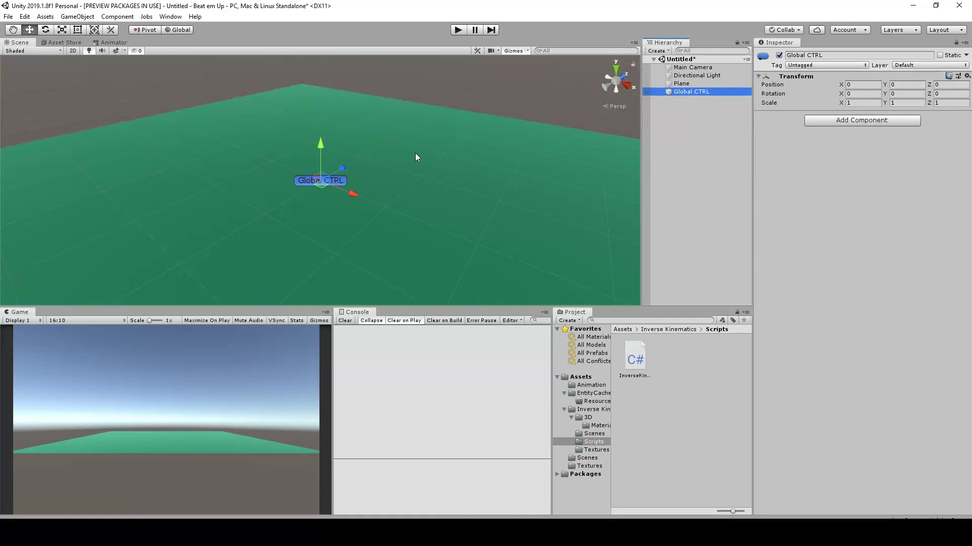
middle_click_drag(409, 140, 409, 162)
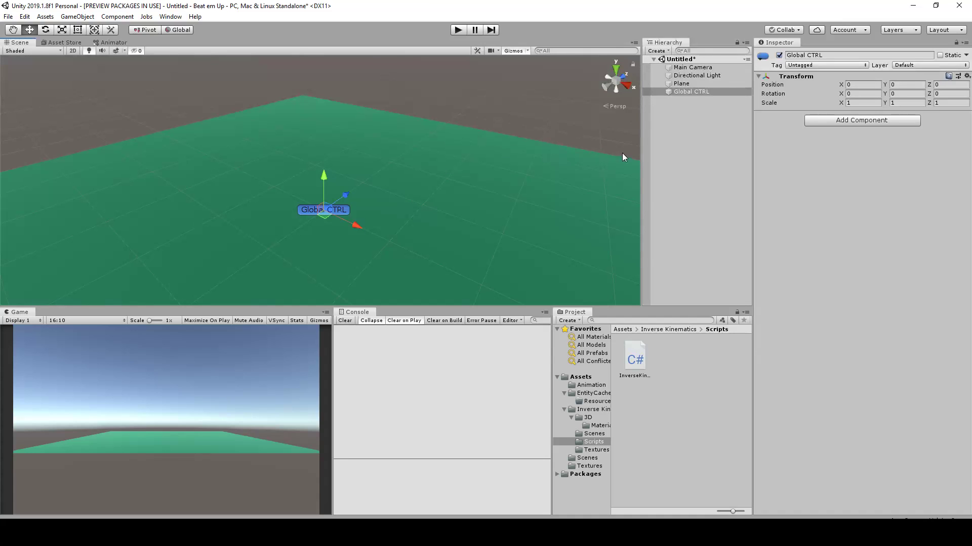
left_click(672, 151)
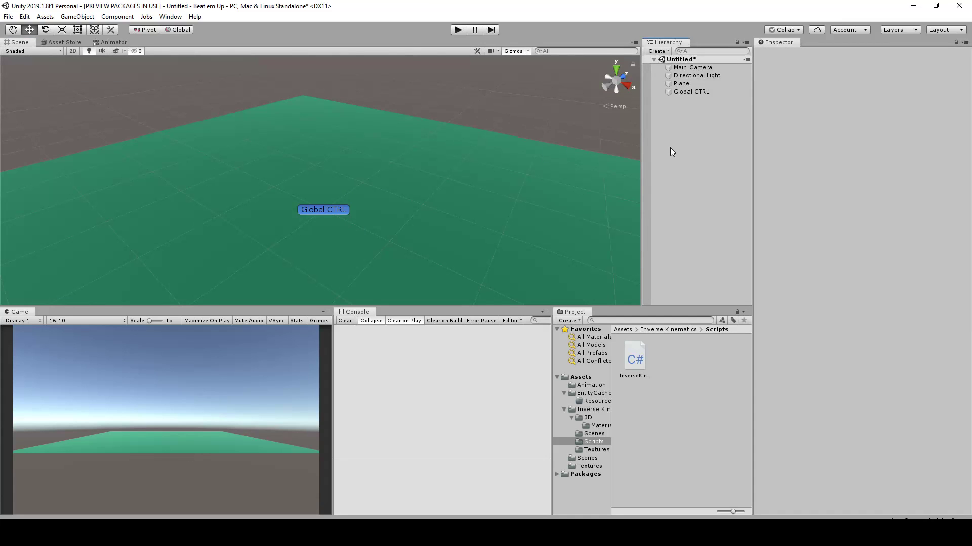
Add a 3D Cube object to the scene at the root of the hierarchy
right_click(689, 120)
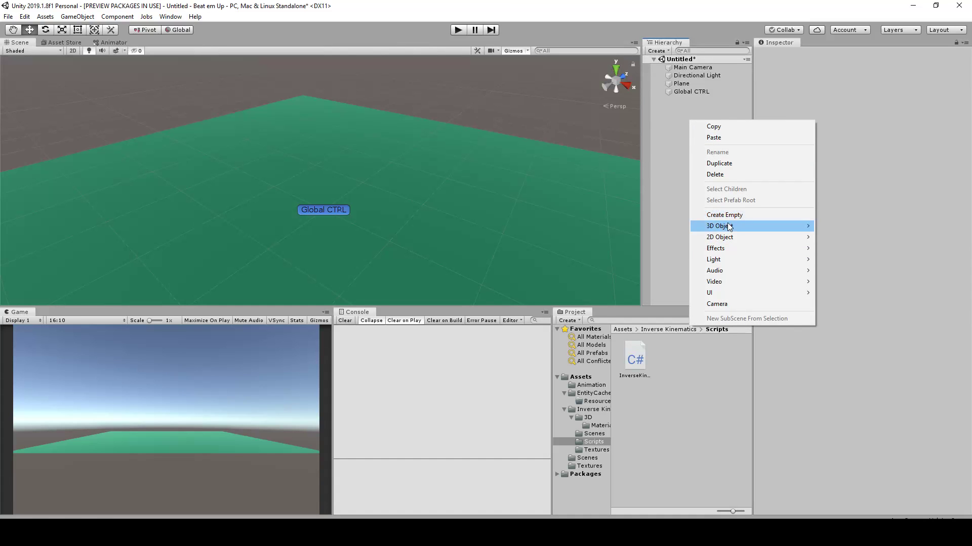
mouse_move(734, 226)
left_click(852, 225)
right_click_drag(477, 153, 375, 173)
scroll(375, 173, "down", 3)
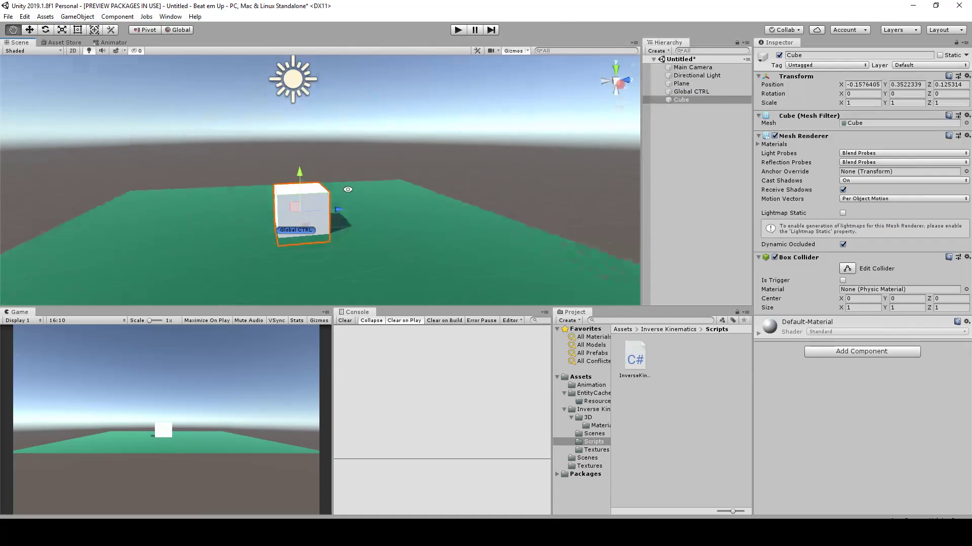
Move the cube high above Global CTRL, to about Y 2.9 and Z 0.17
left_click_drag(298, 185, 301, 72)
middle_click_drag(334, 163, 344, 201)
scroll(340, 195, "down", 3)
scroll(339, 192, "up", 1)
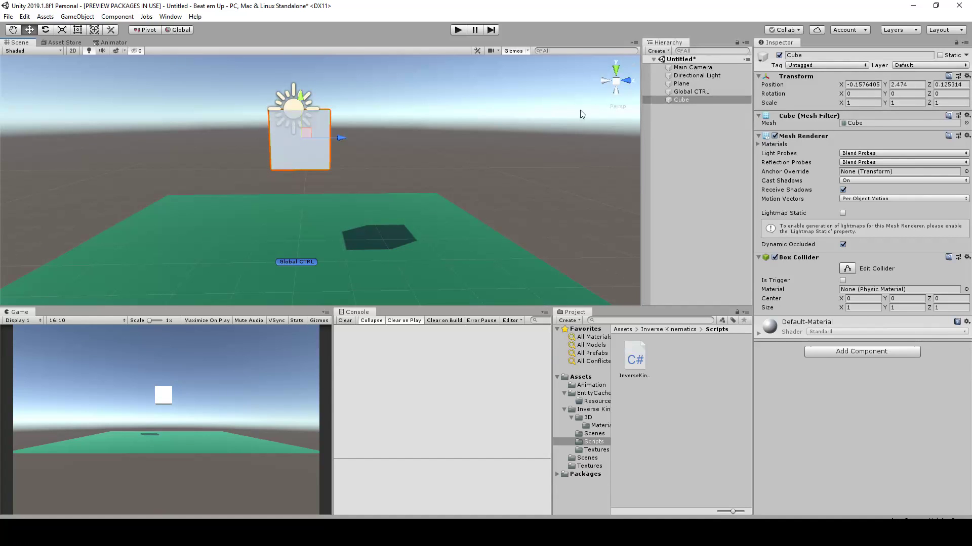
left_click(866, 103)
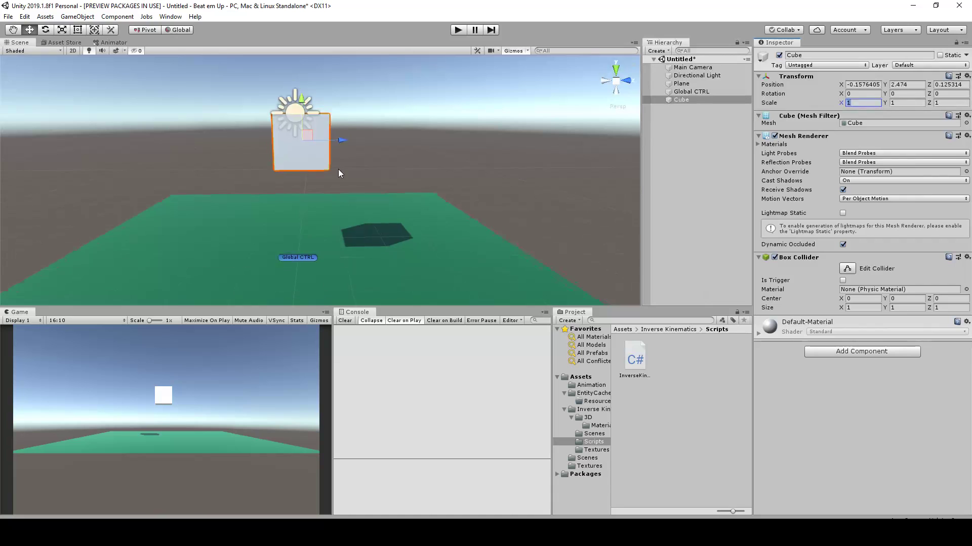
left_click_drag(306, 133, 308, 109)
scroll(325, 239, "down", 1)
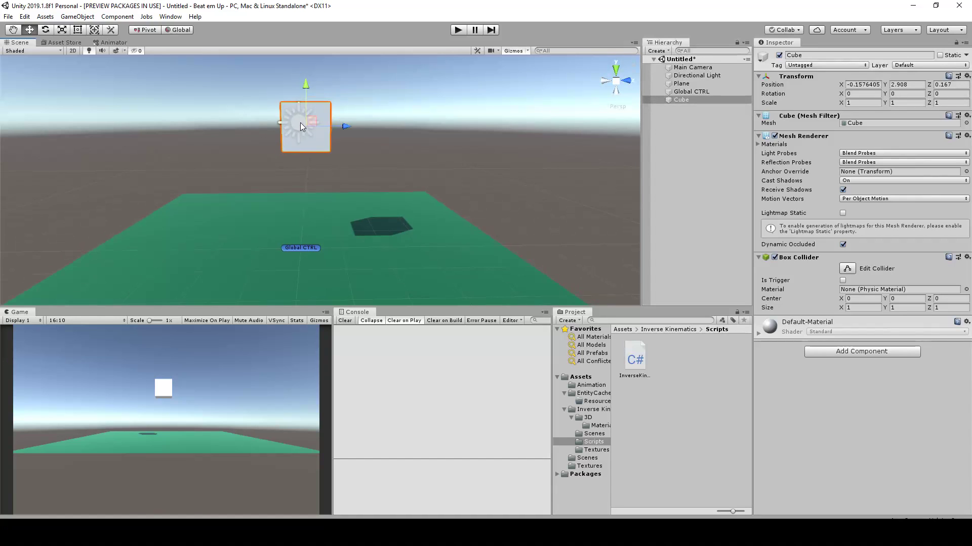
scroll(300, 122, "up", 1)
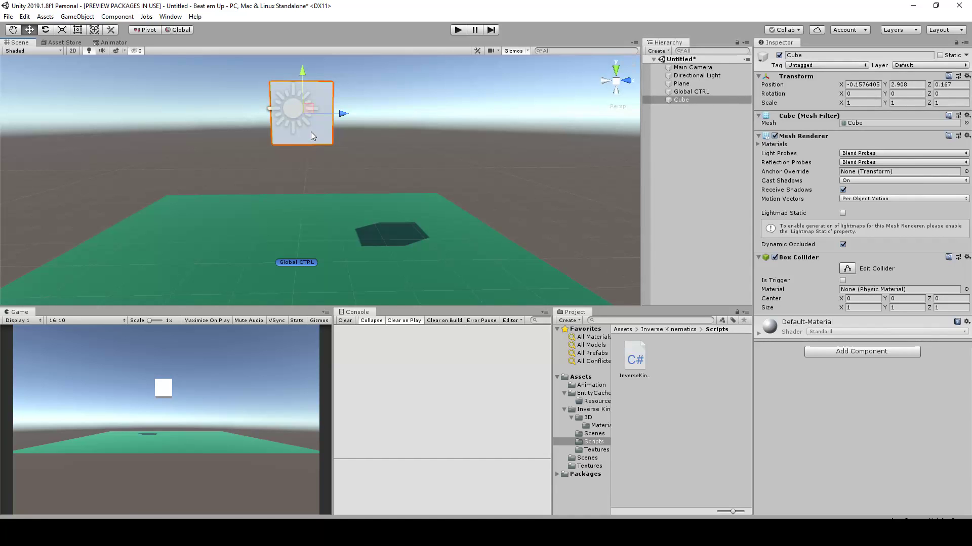
left_click_drag(429, 100, 336, 154, "alt")
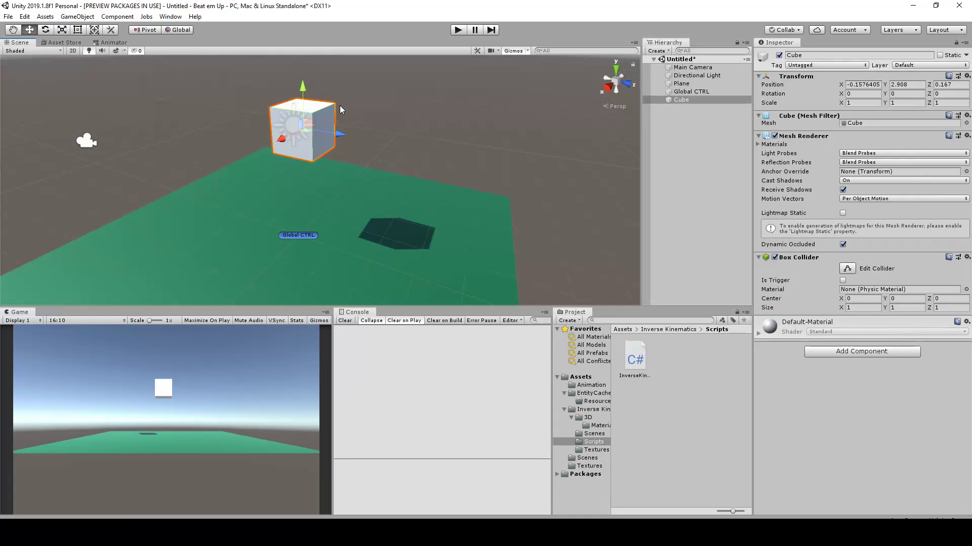
Rename the raised cube as "Pelvis"
left_click(802, 55)
type("Pelvis")
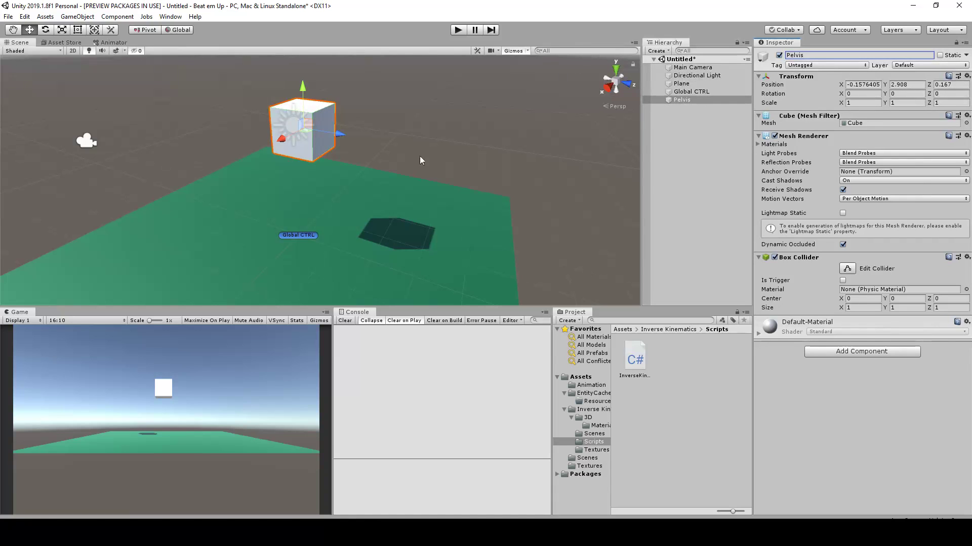
left_click(696, 123)
left_click_drag(380, 174, 474, 156, "alt")
Add a second 3D Cube and make it a child of Pelvis
right_click(675, 128)
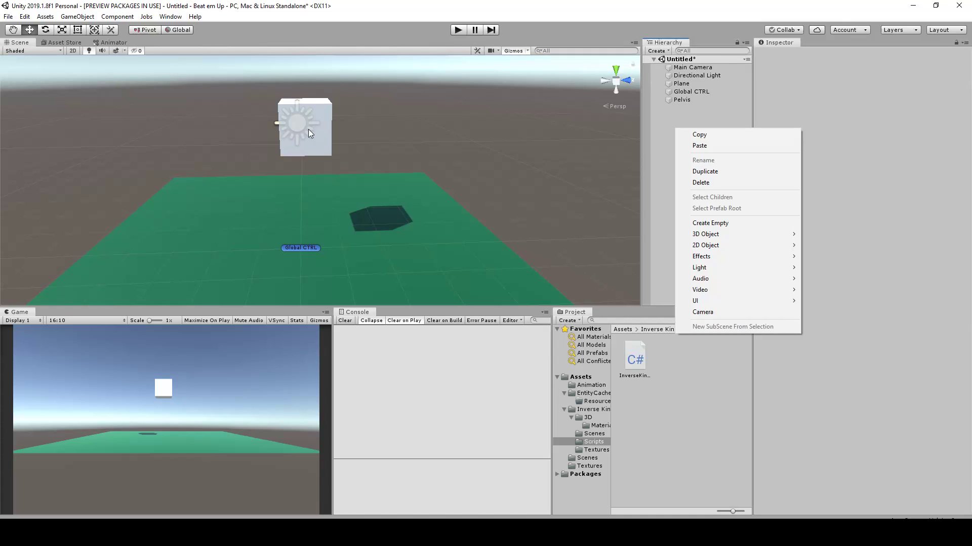
left_click(673, 116)
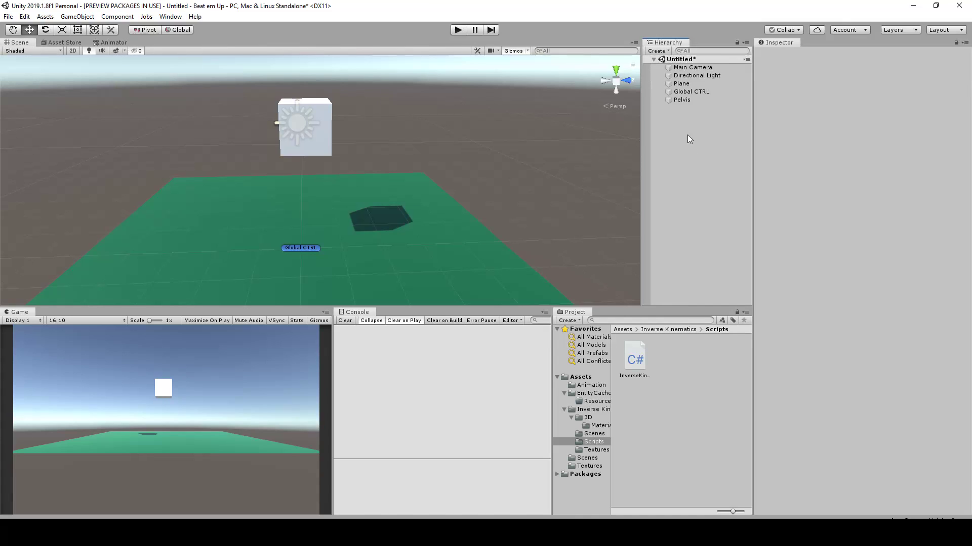
right_click(687, 135)
mouse_move(734, 241)
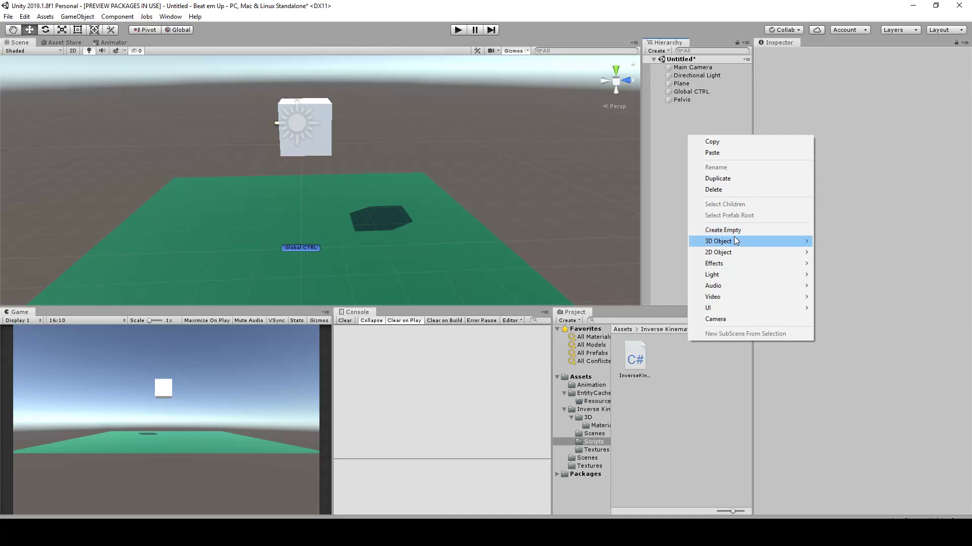
left_click(822, 241)
left_click_drag(483, 161, 339, 167, "alt")
left_click_drag(694, 108, 683, 100)
Reset the child cube's Transform and move it sideways from the Pelvis to about X 1.08
left_click(830, 54)
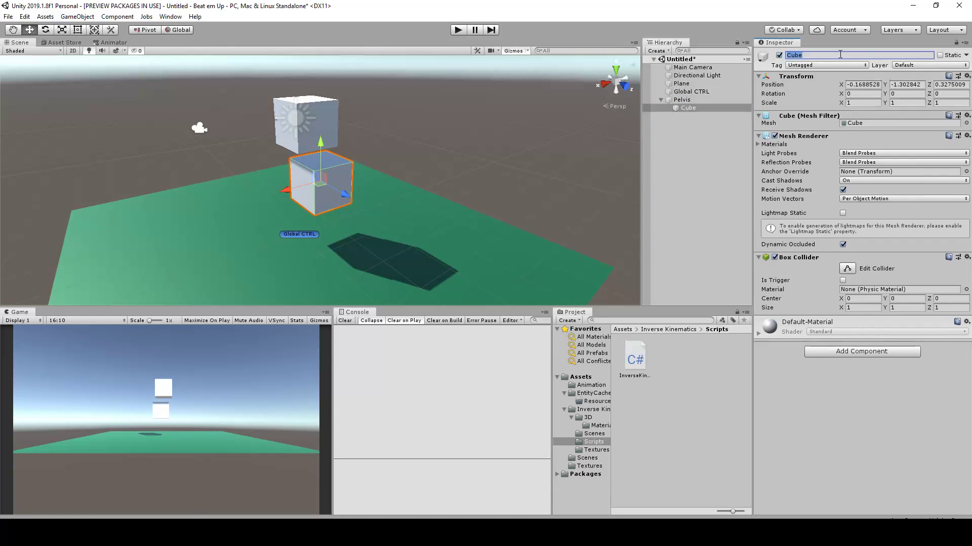
left_click(967, 75)
left_click(941, 87)
scroll(257, 126, "up", 3)
left_click_drag(258, 130, 214, 133)
left_click_drag(415, 147, 704, 129, "alt")
left_click(698, 109)
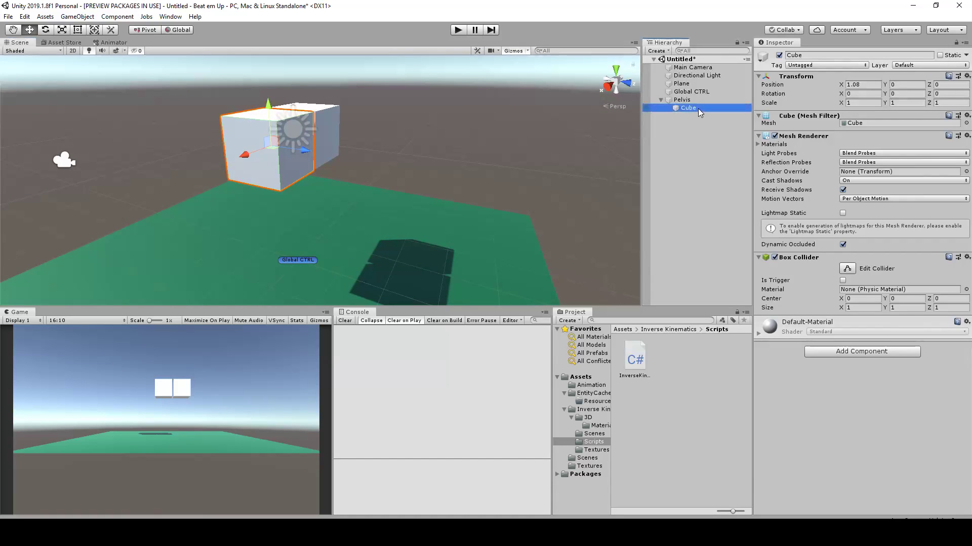
Set the child cube's scale to 0.5 on X, Y and Z
left_click(860, 102)
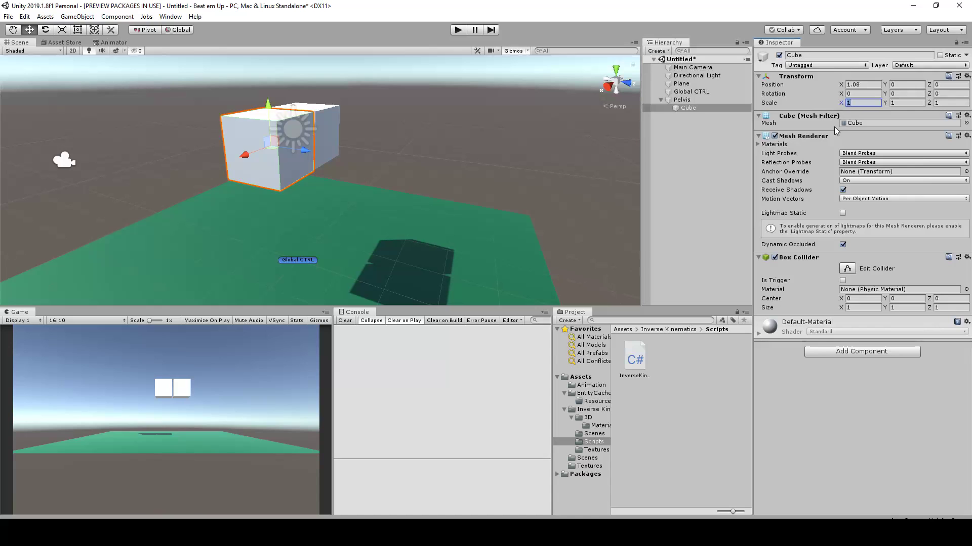
type("0.5")
left_click(906, 102)
type("0.5")
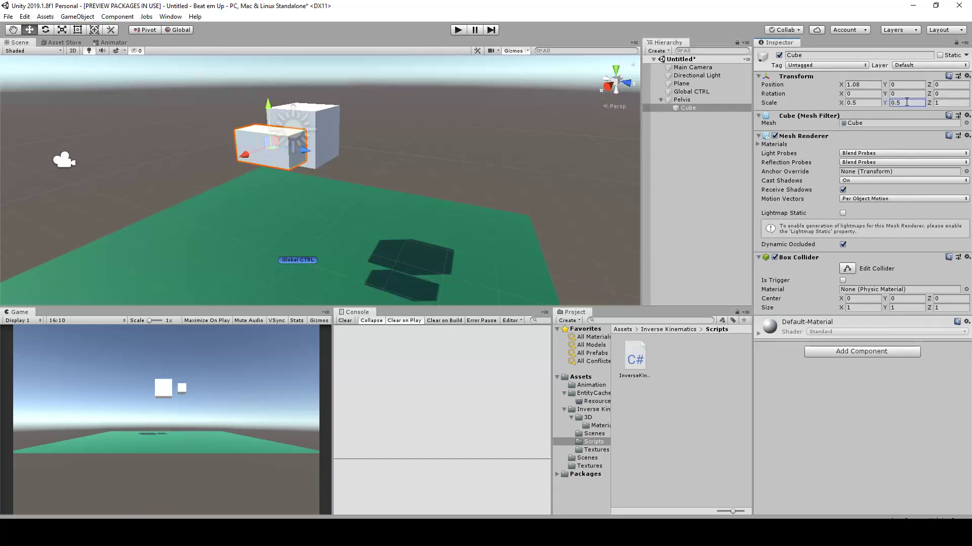
left_click(945, 102)
type("0.5")
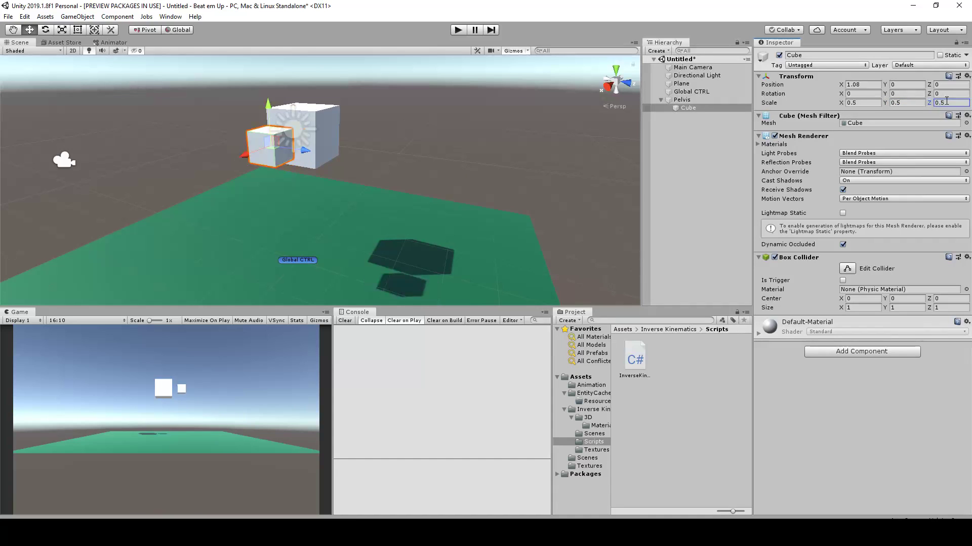
Move the small cube closer to the side of the Pelvis, to about X 0.86
left_click_drag(377, 103, 222, 135, "alt")
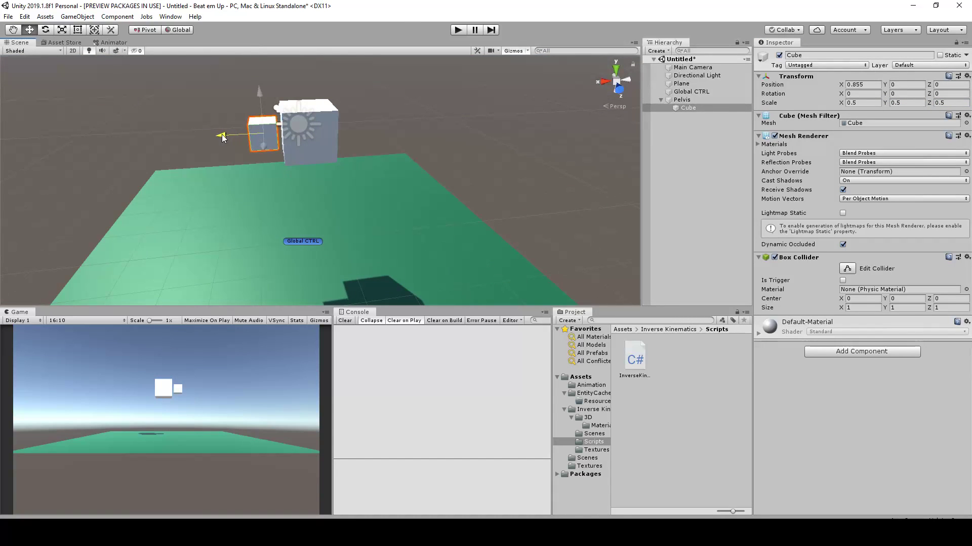
scroll(260, 160, "down", 1)
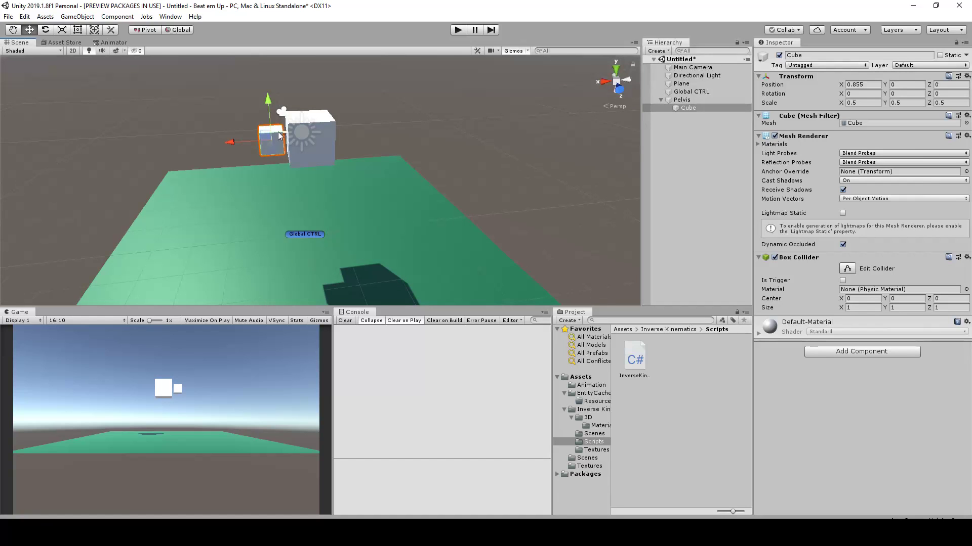
left_click_drag(268, 152, 507, 128, "alt")
middle_click_drag(458, 171, 462, 140)
Duplicate the small cube and place the copy lower and forward as the knee, at about Y -1.23 and Z 1.15
key("ctrl+d")
left_click_drag(312, 114, 304, 135)
scroll(358, 147, "up", 3)
left_click(299, 139)
left_click(295, 142)
left_click(293, 143)
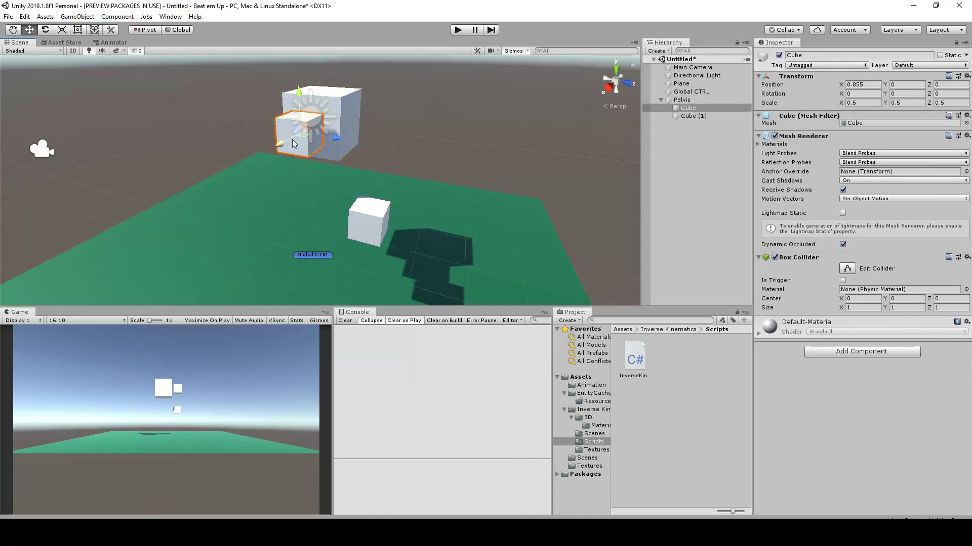
scroll(317, 189, "down", 2)
left_click_drag(339, 184, 392, 204, "alt")
left_click(391, 205)
middle_click_drag(420, 224, 402, 200)
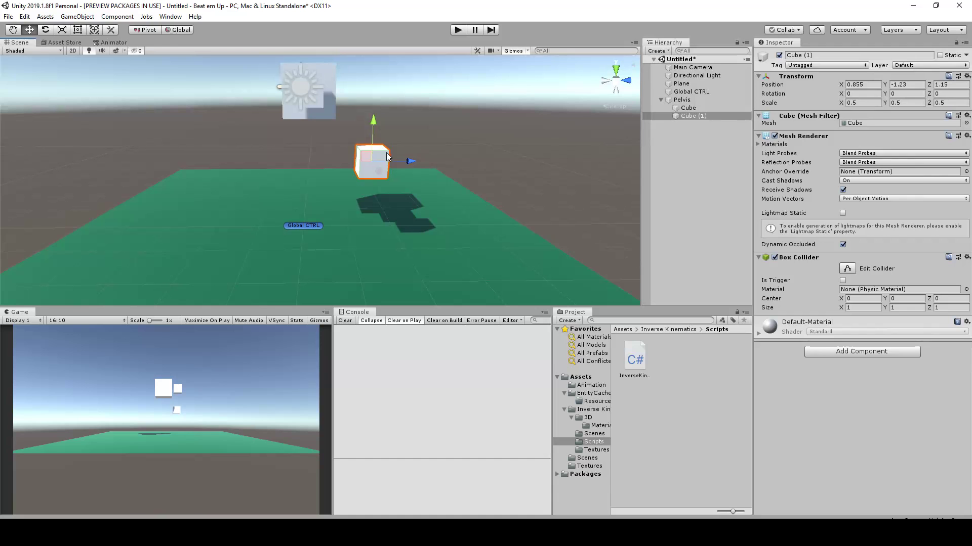
middle_click_drag(322, 215, 324, 179)
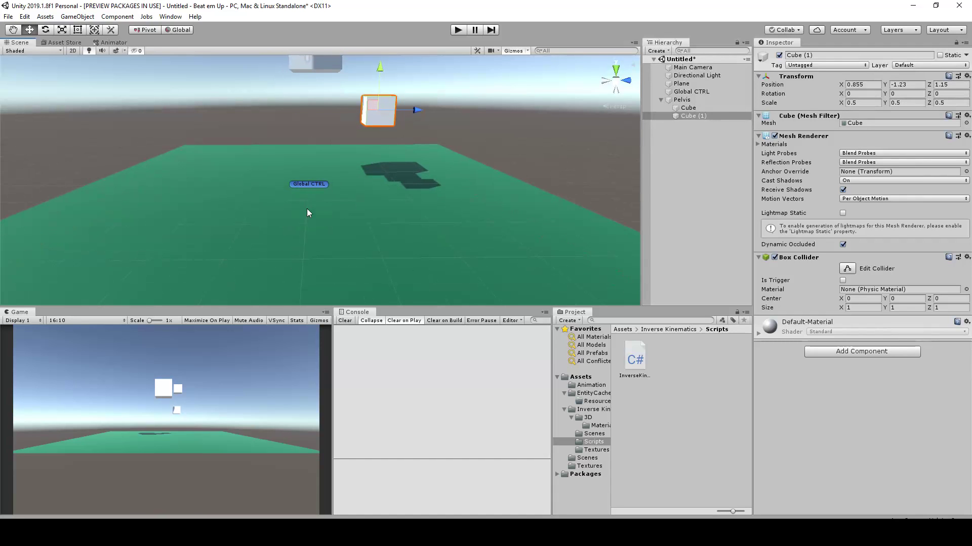
Duplicate the knee cube and place the copy near the ground plane, at about Y -2.65 and Z -0.06
key("ctrl+d")
left_click_drag(367, 114, 423, 126)
scroll(342, 178, "up", 4)
scroll(344, 183, "down", 4)
scroll(271, 156, "up", 3)
left_click_drag(257, 106, 344, 186)
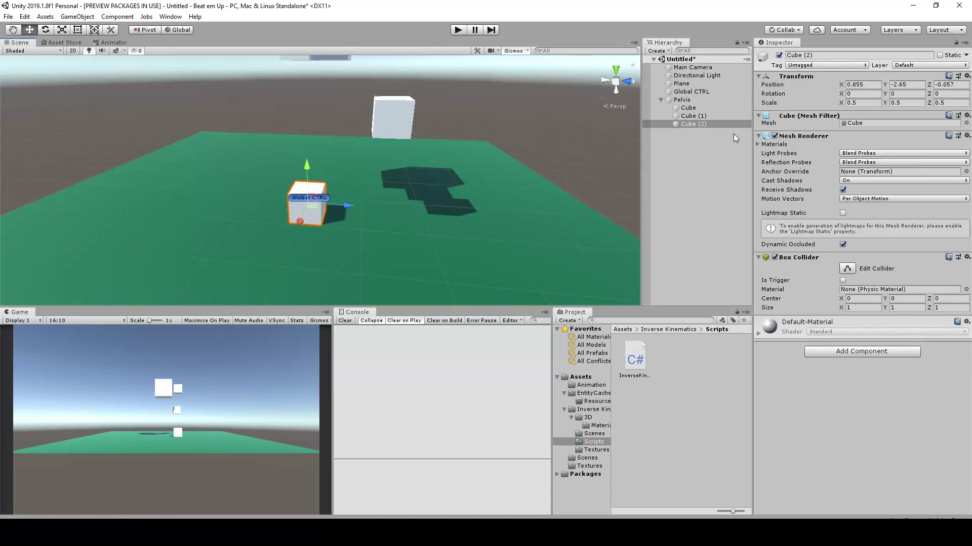
Rename the lowest leg cube near the ground as "Foot"
left_click(826, 54)
middle_click_drag(351, 194, 369, 230)
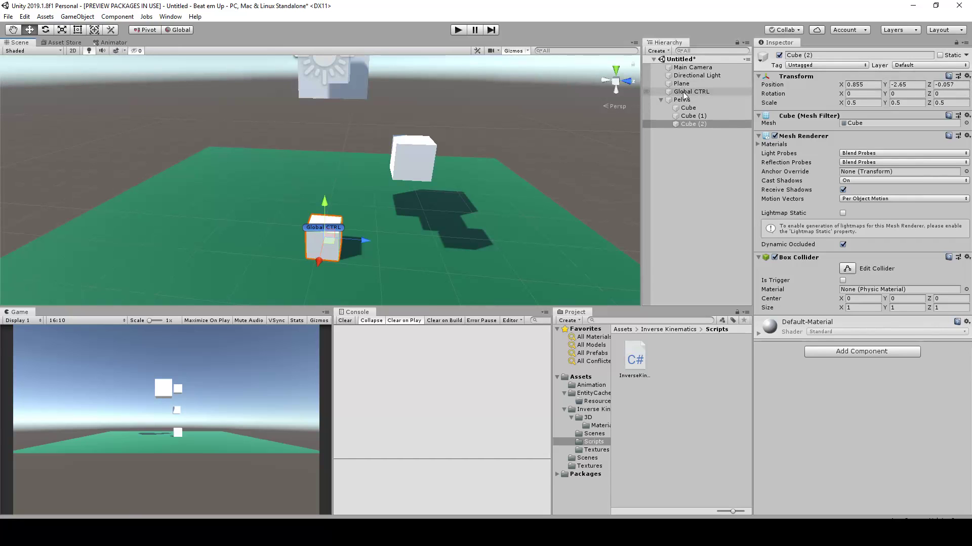
left_click(818, 56)
type("Foot")
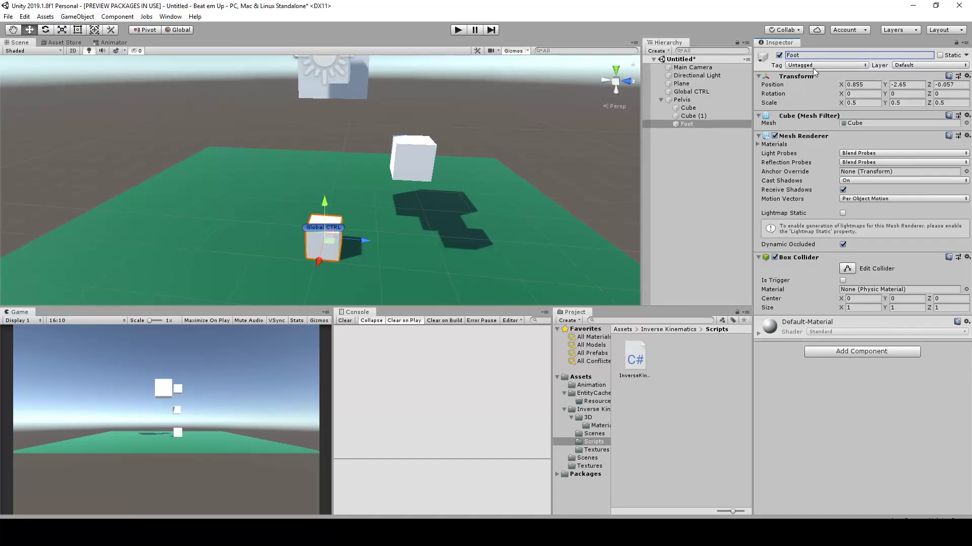
Rename the middle leg cube, Cube (1), as "Knee"
left_click(693, 115)
left_click(814, 55)
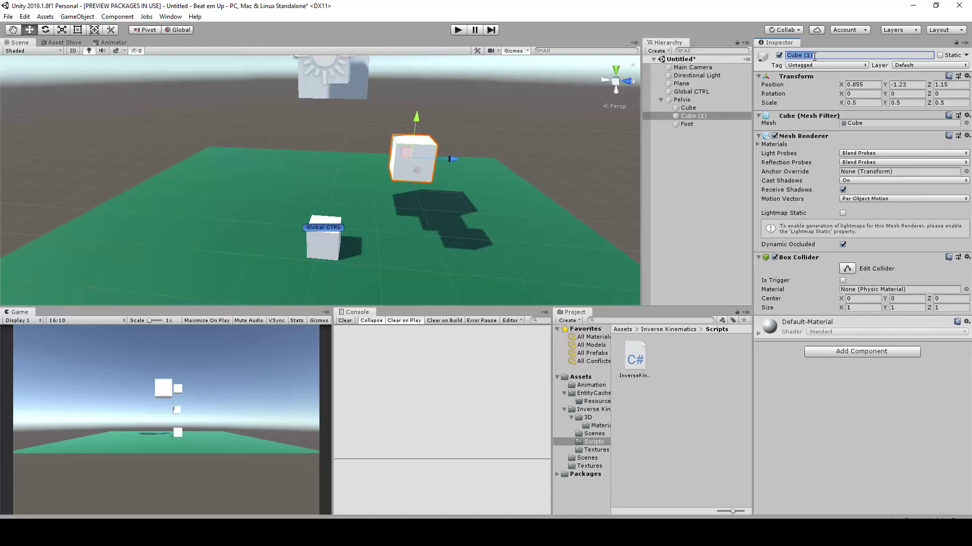
type("Knee")
key("Return")
Rename the leg cube beside the Pelvis as "Upper"
double_click(688, 108)
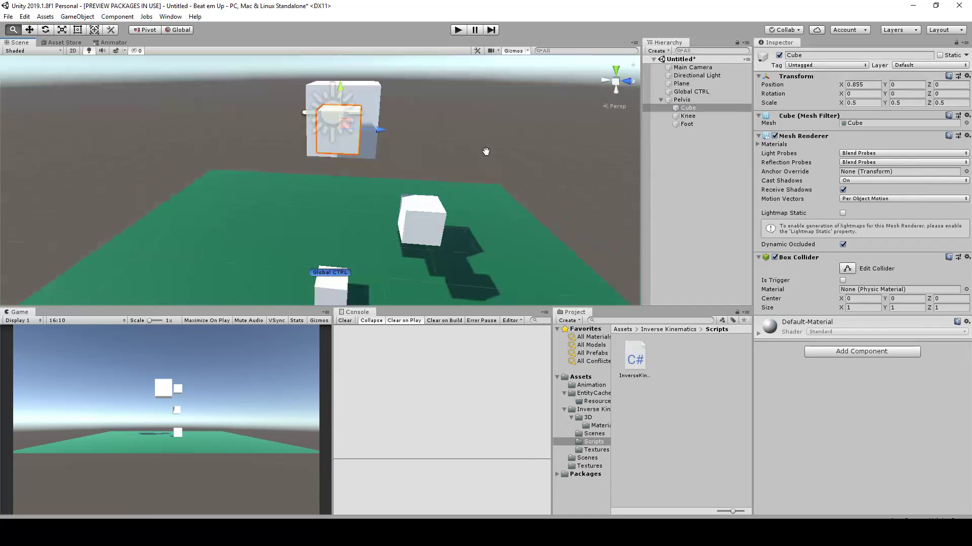
left_click(837, 55)
type("Upper")
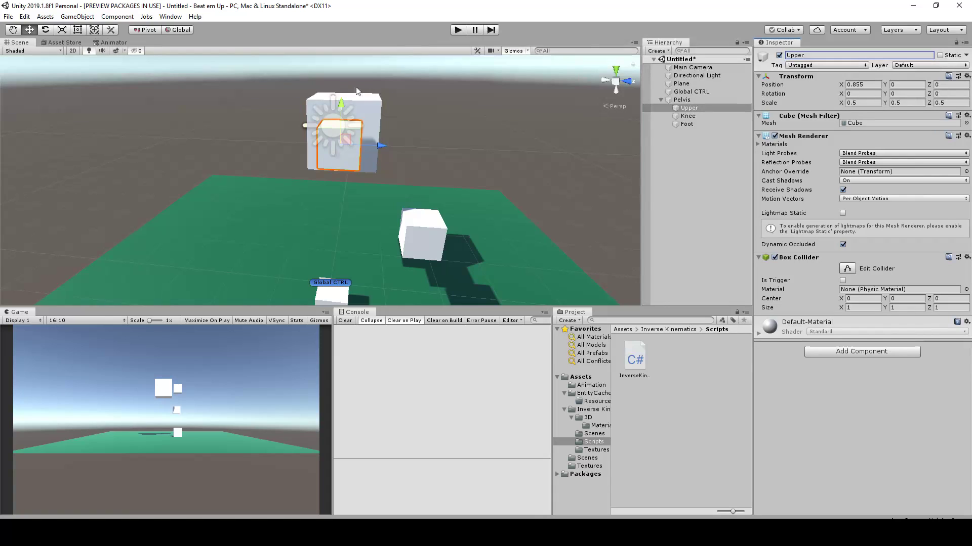
Duplicate the Foot cube in place and rename the copy as "Foot R CTRL"
scroll(432, 172, "down", 5)
middle_click_drag(462, 186, 451, 133)
scroll(376, 128, "down", 3)
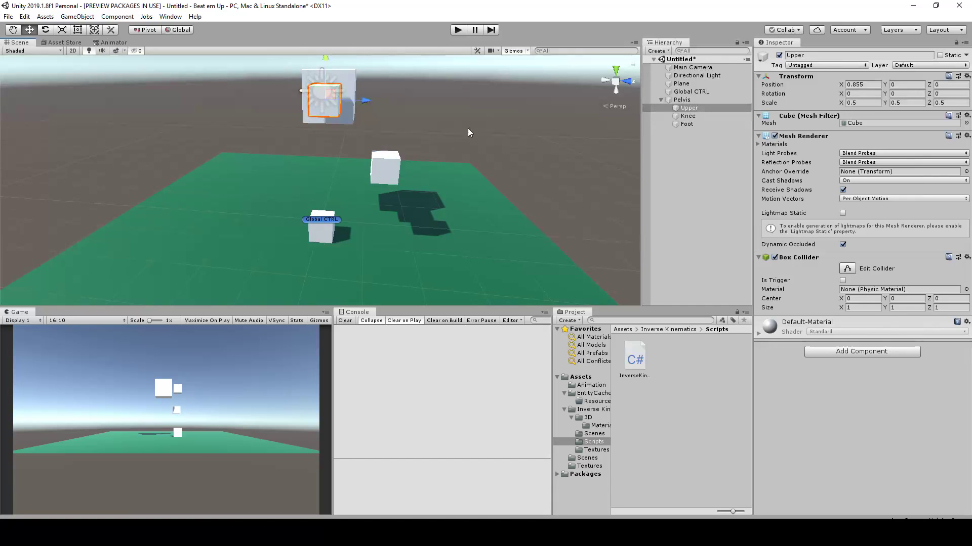
left_click(385, 168)
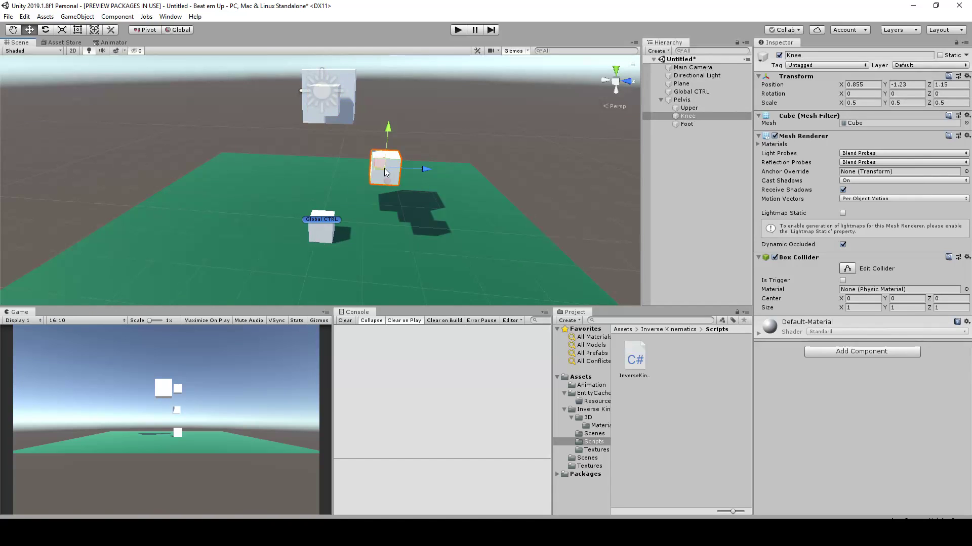
middle_click_drag(464, 148, 415, 144)
middle_click_drag(393, 184, 439, 163)
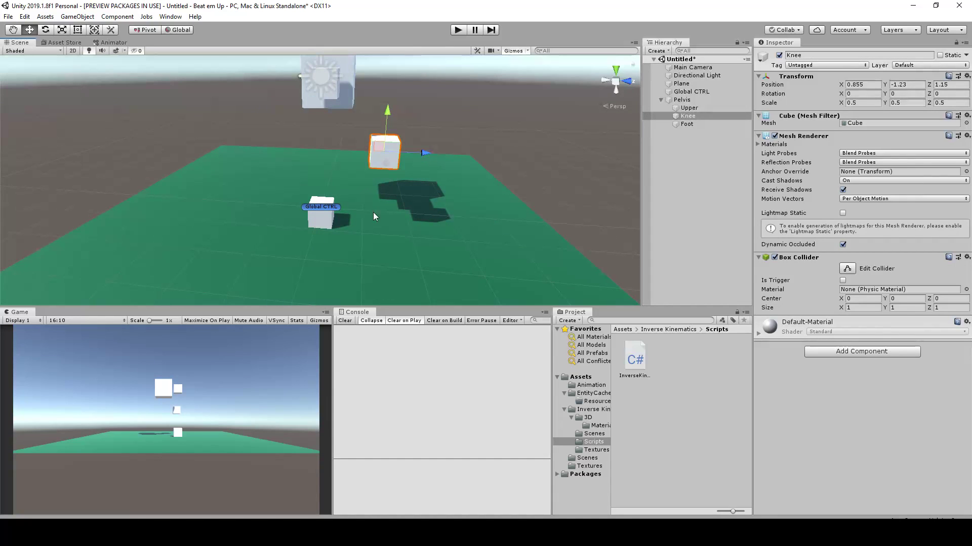
left_click(325, 223)
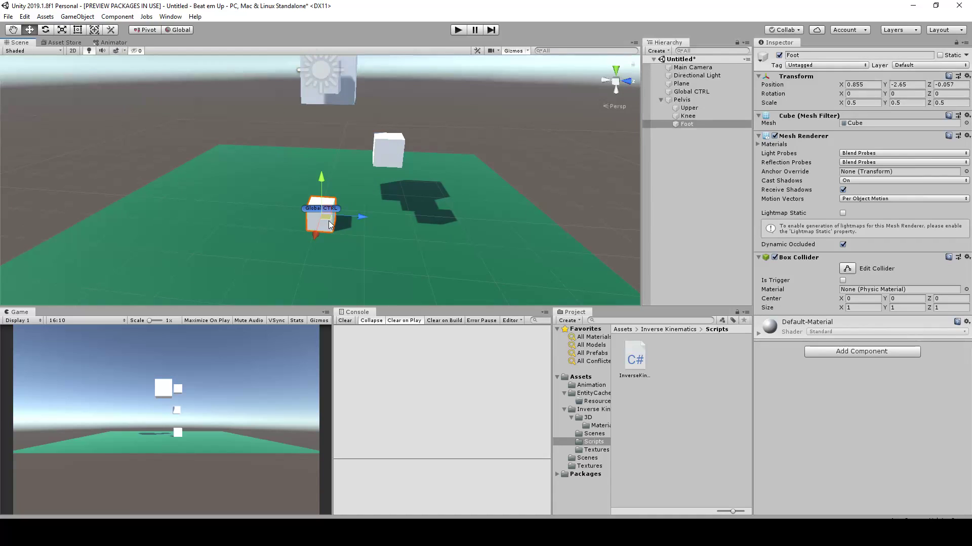
key("ctrl+d")
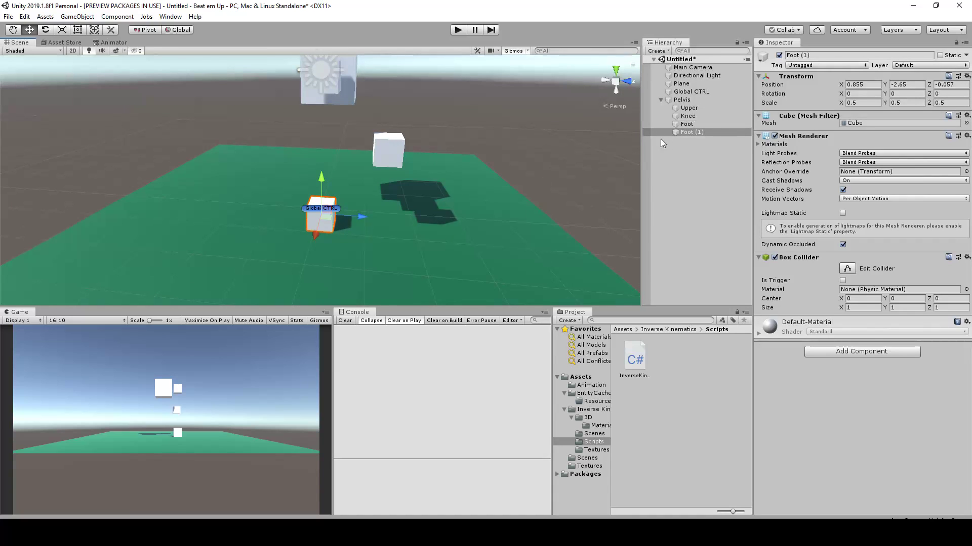
left_click(815, 55)
left_click_drag(800, 56, 846, 54)
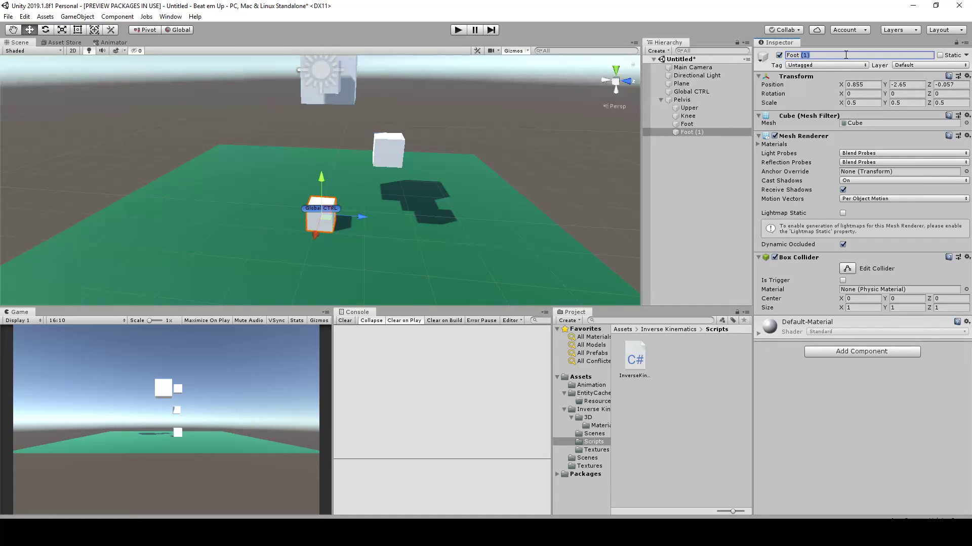
type("R CTRL")
key("Return")
Duplicate the Knee cube and move the copy forward along Z to about 2
scroll(403, 191, "up", 2)
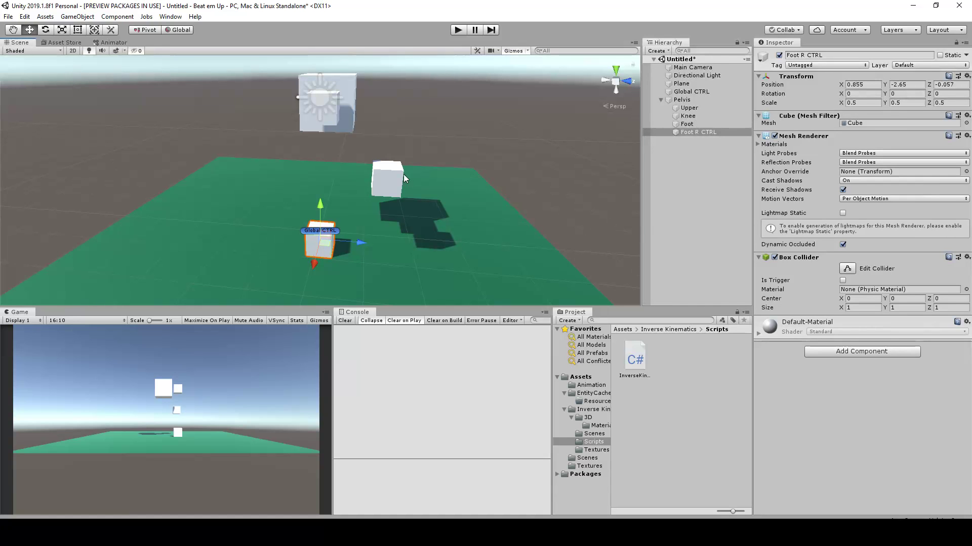
scroll(403, 174, "up", 3)
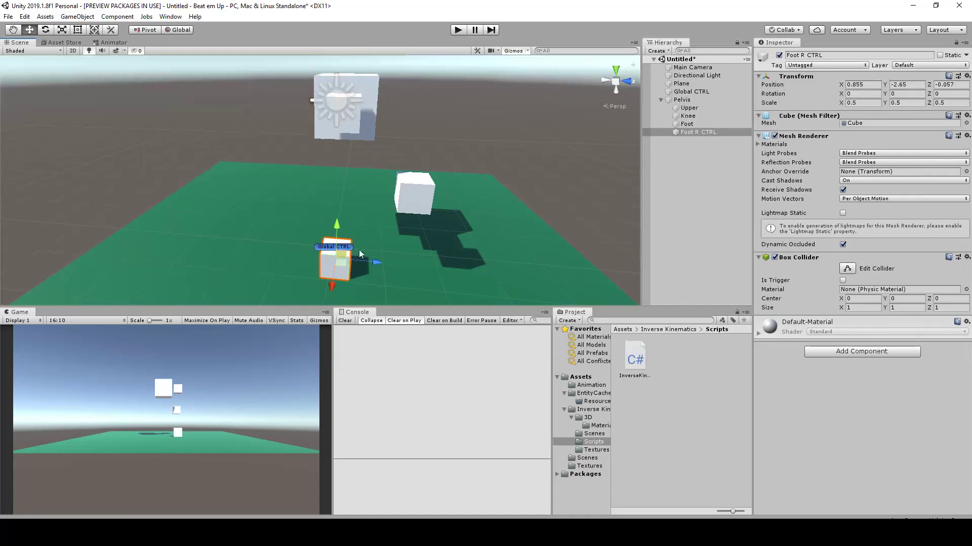
left_click(690, 133)
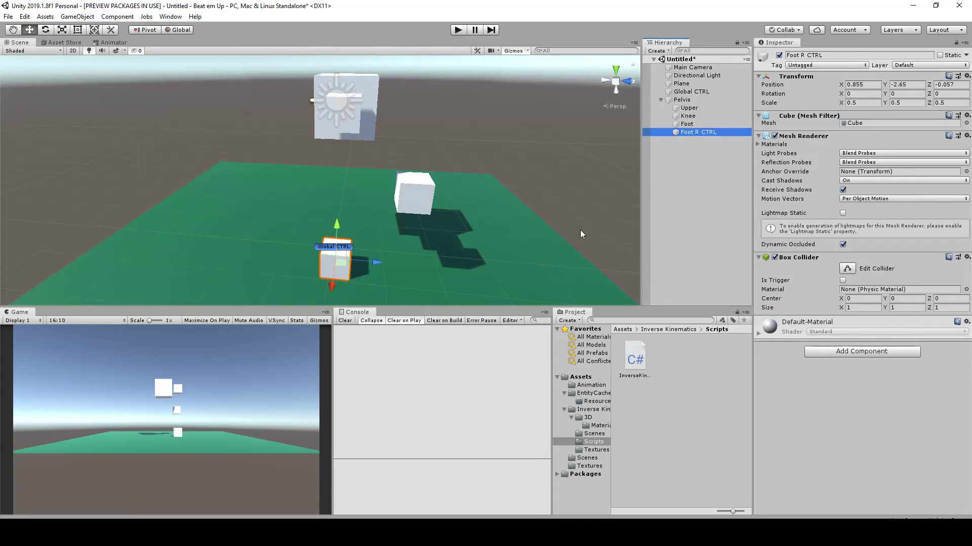
left_click(421, 192)
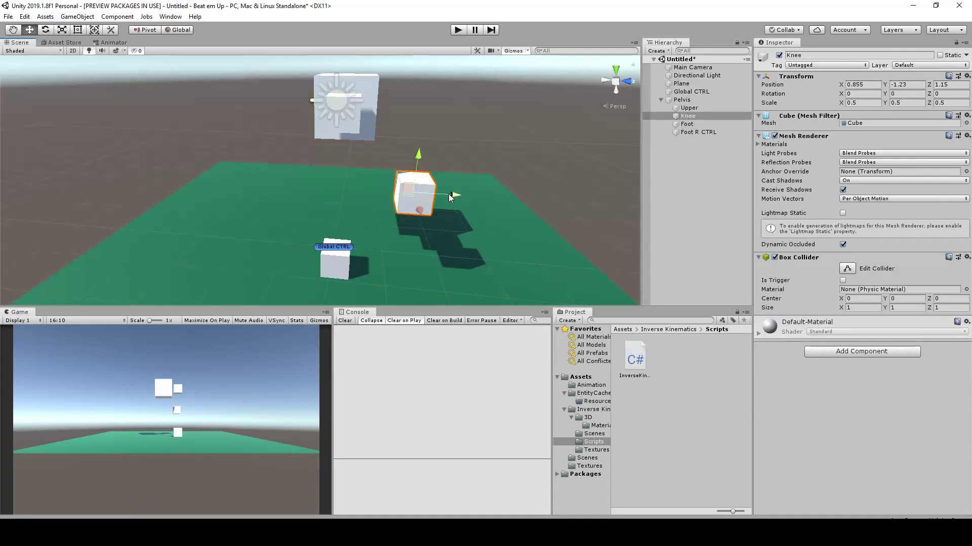
key("ctrl+d")
left_click_drag(462, 200, 509, 195)
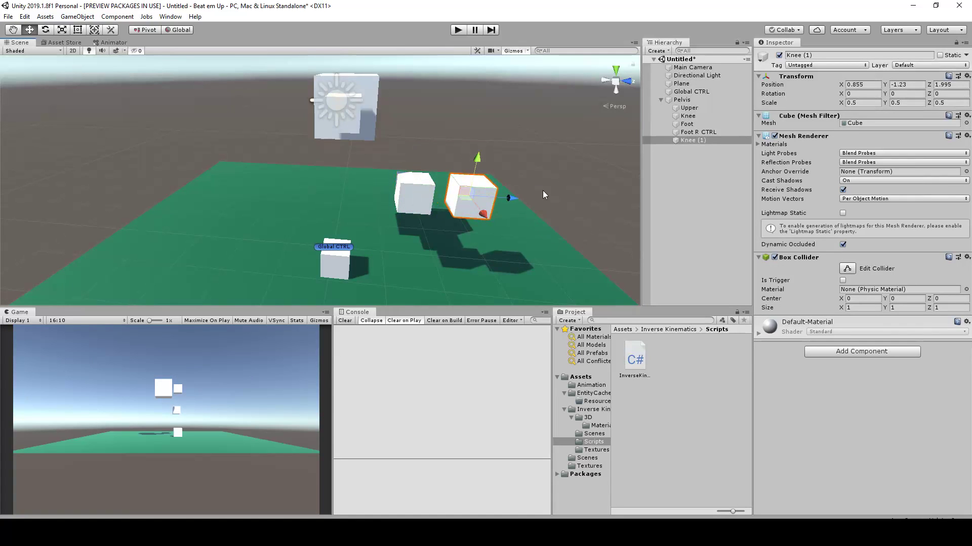
Rename the forward copy of the Knee cube as "Knee R CTRL"
middle_click_drag(542, 191, 506, 188)
left_click_drag(816, 54, 804, 55)
type("R CTR")
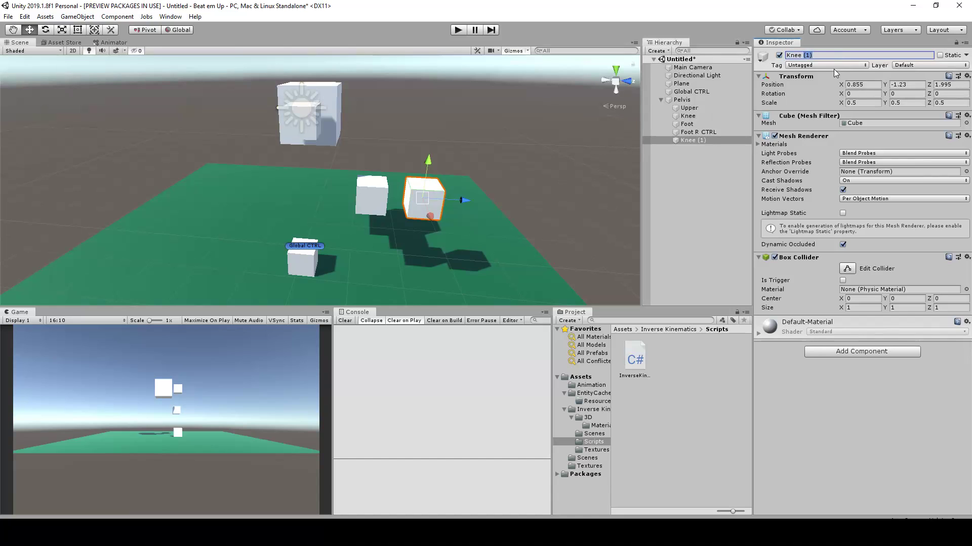
type("L")
key("Return")
Apply the Red material from the Assets folder to both Foot R CTRL and Knee R CTRL
left_click(742, 132, "ctrl")
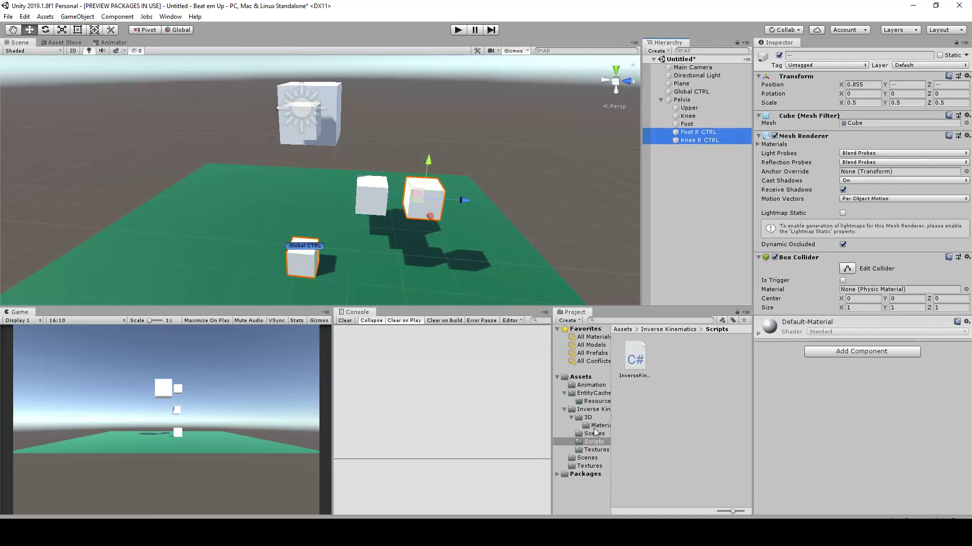
left_click(587, 377)
left_click_drag(639, 451, 835, 405)
Inspect the Foot, Knee and Upper cubes one after another in relation to the red control cubes
scroll(484, 215, "up", 5)
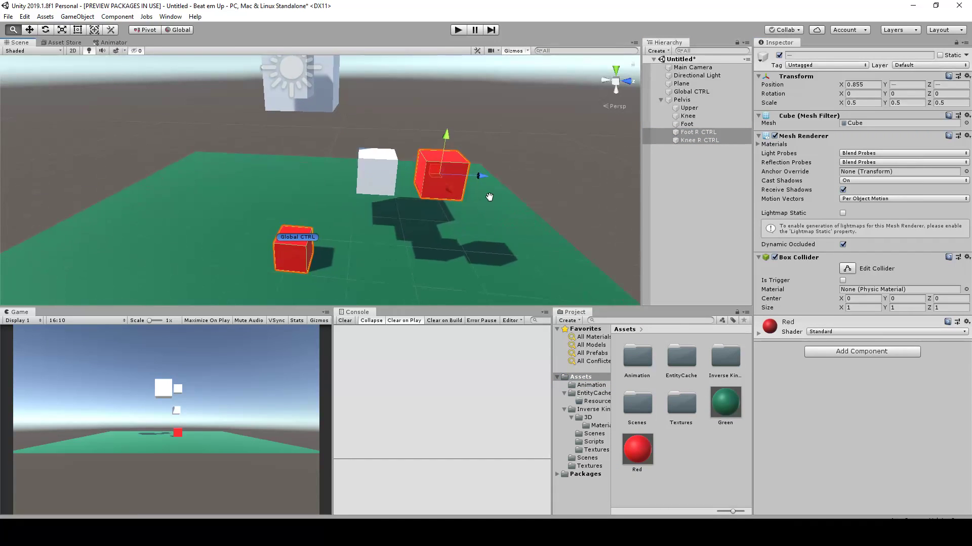
scroll(484, 204, "down", 4)
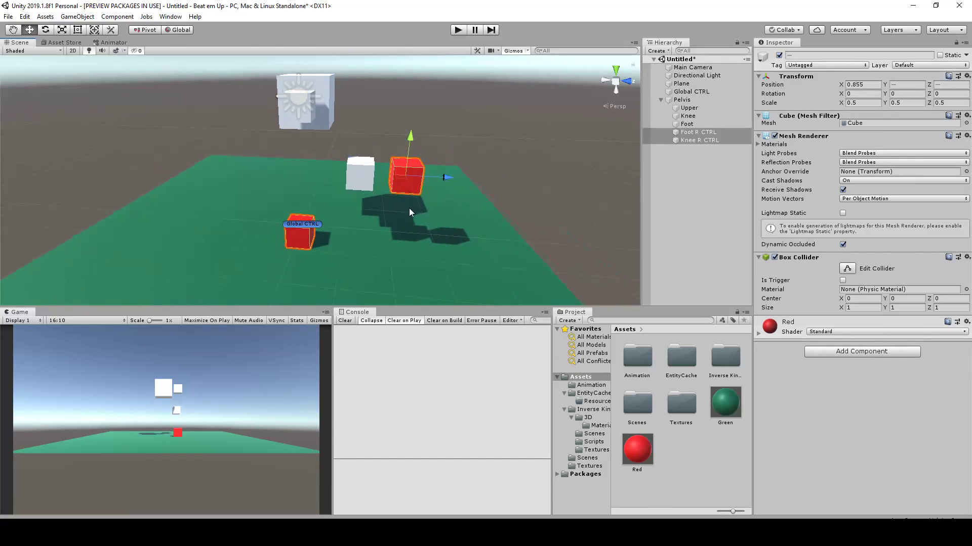
middle_click_drag(411, 212, 443, 236)
left_click_drag(450, 235, 466, 220, "alt")
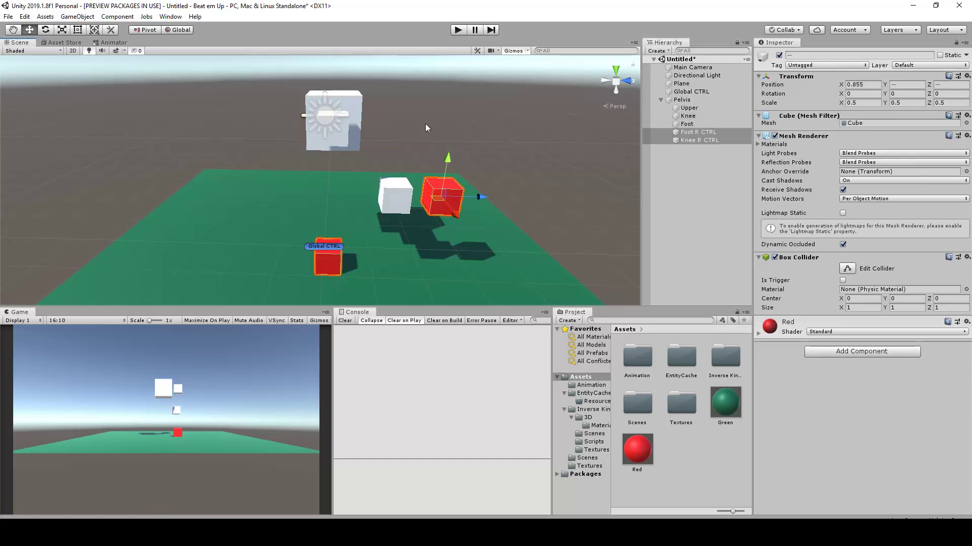
left_click(663, 157)
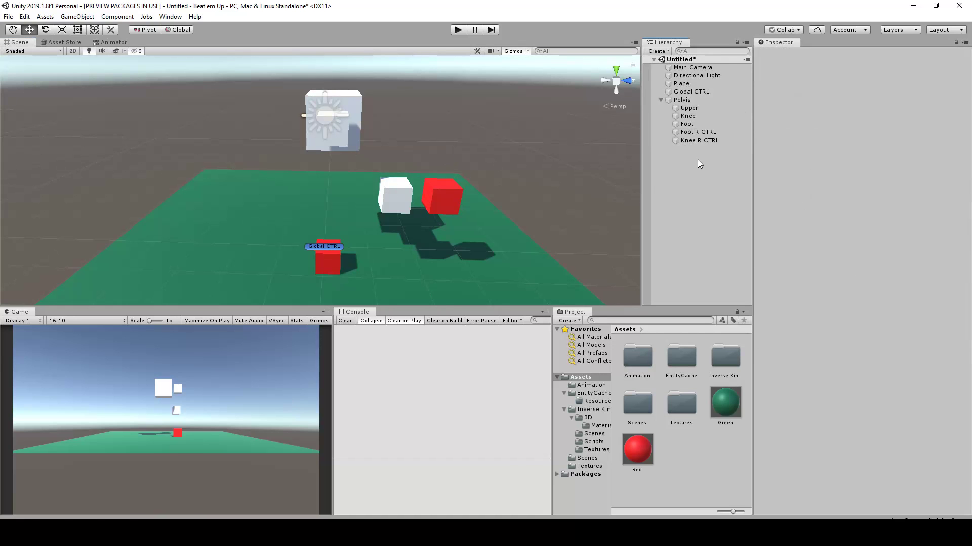
left_click(687, 124)
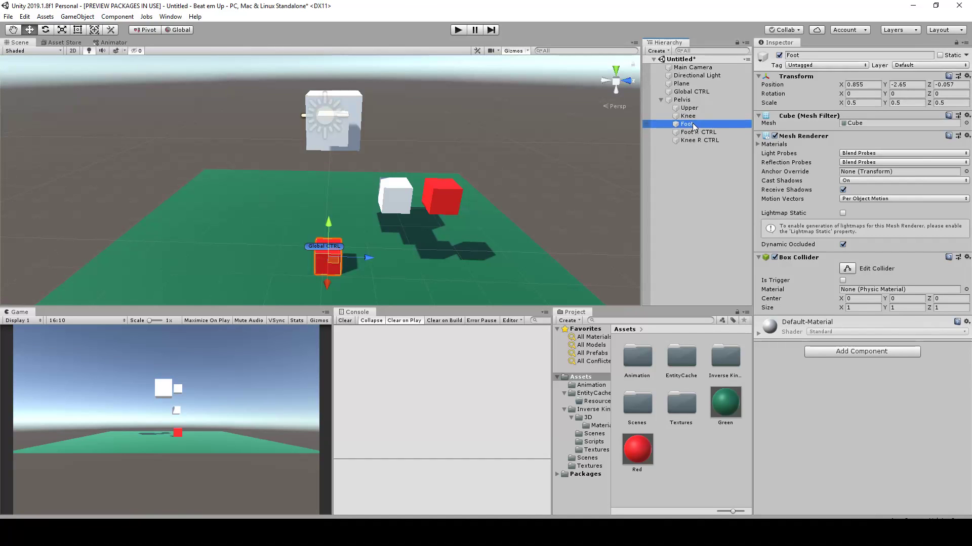
left_click(688, 116)
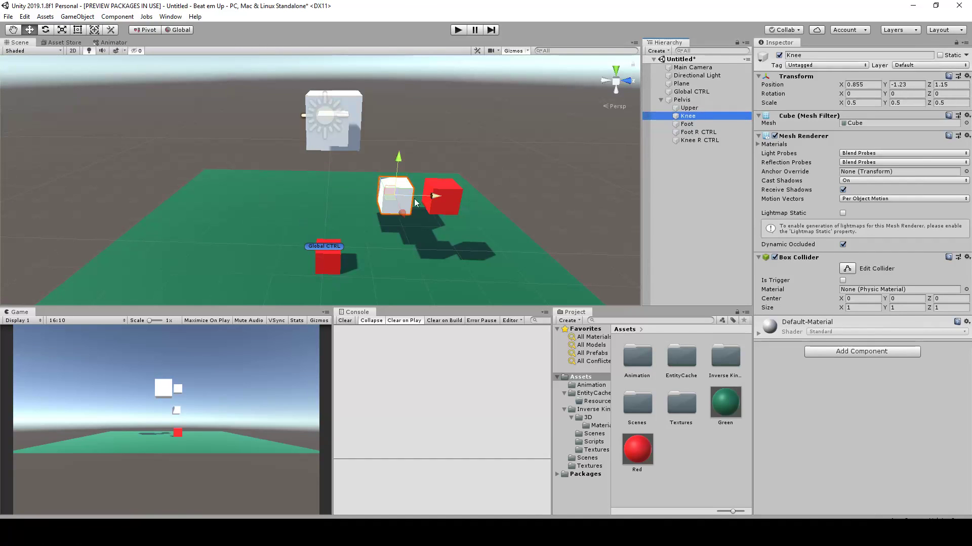
left_click(688, 108)
scroll(335, 129, "up", 2)
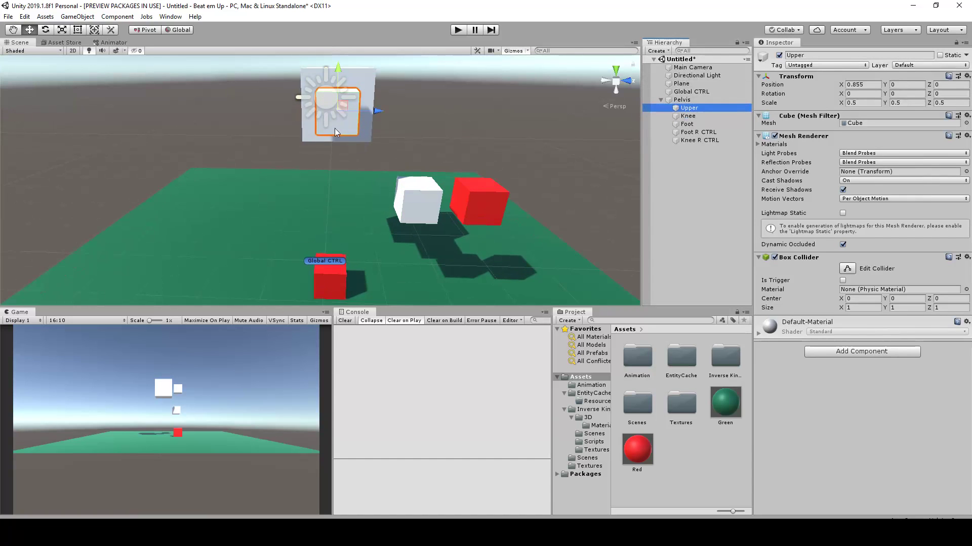
scroll(405, 168, "down", 3)
scroll(456, 176, "up", 2)
middle_click_drag(475, 179, 416, 183)
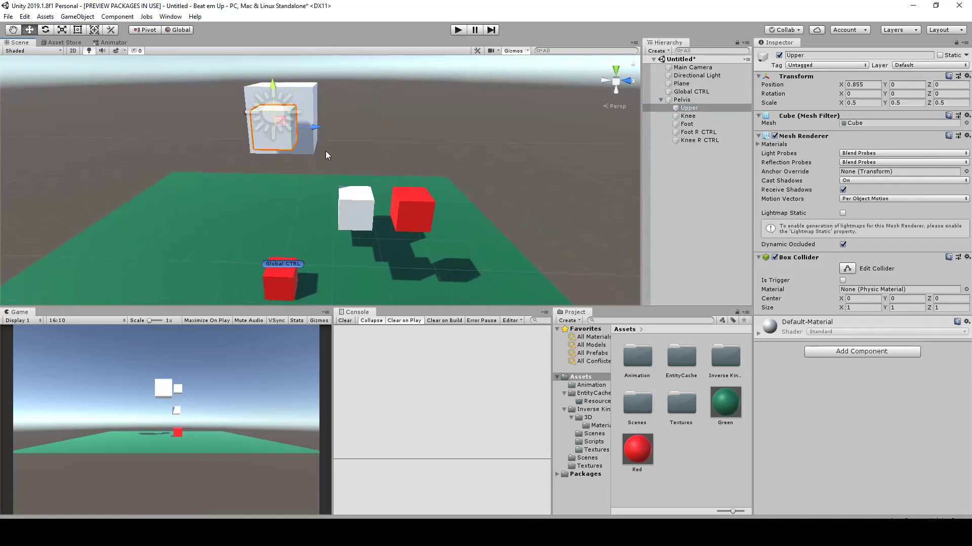
left_click(432, 208)
left_click(691, 152)
left_click(688, 132)
left_click(689, 140, "shift")
left_click(863, 102)
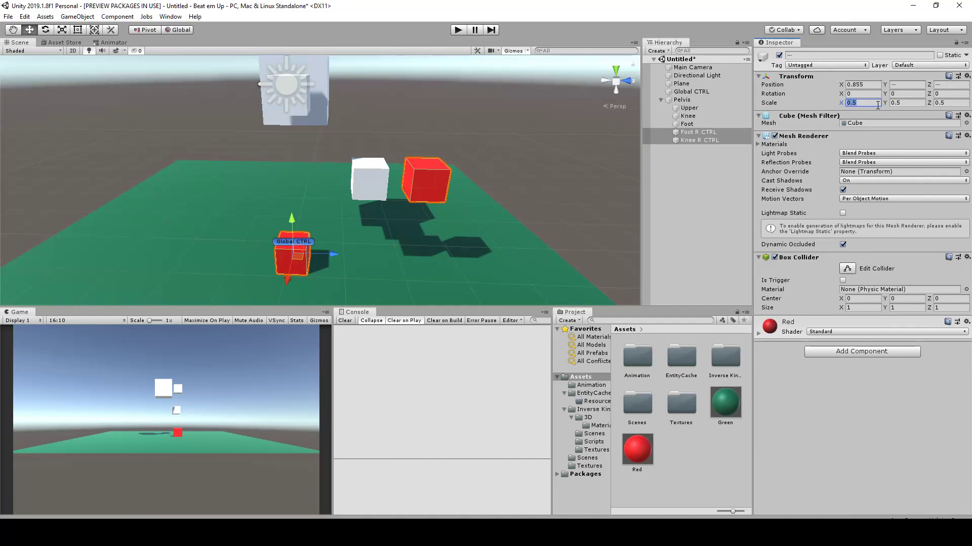
left_click(681, 185)
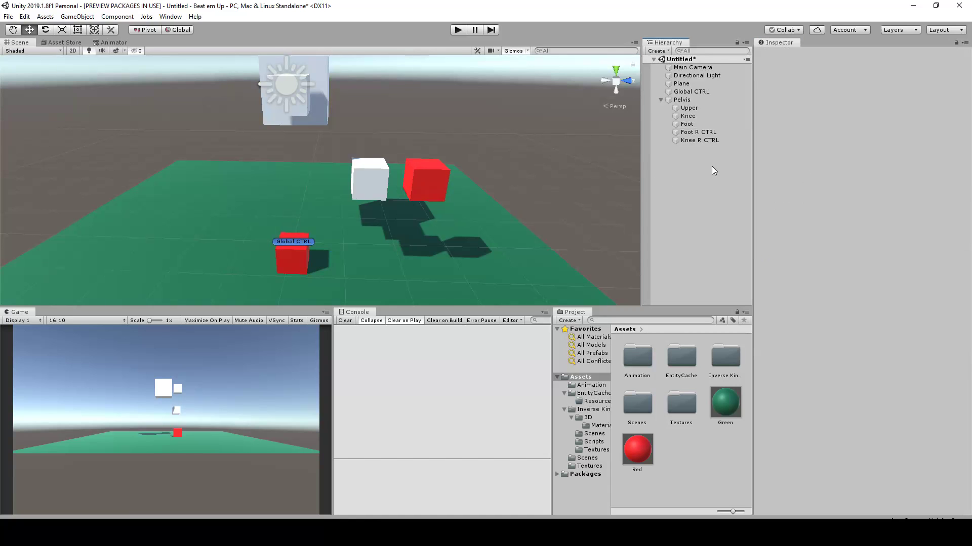
Build the leg hierarchy by parenting Knee under Upper and Foot under Knee
left_click(689, 116)
mouse_move(692, 118)
left_mouse_down()
mouse_move(685, 109)
mouse_move(688, 126)
mouse_move(700, 120)
left_mouse_up()
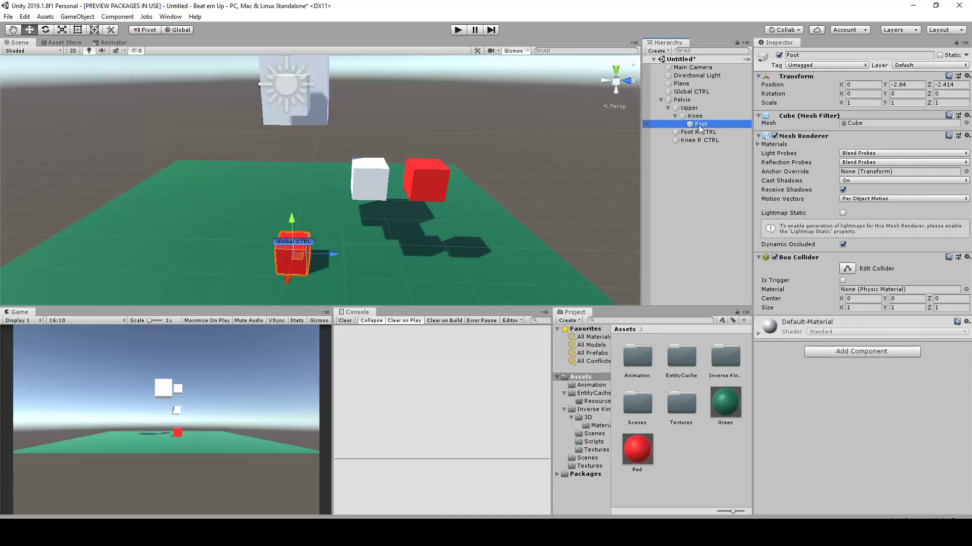
scroll(364, 180, "up", 2)
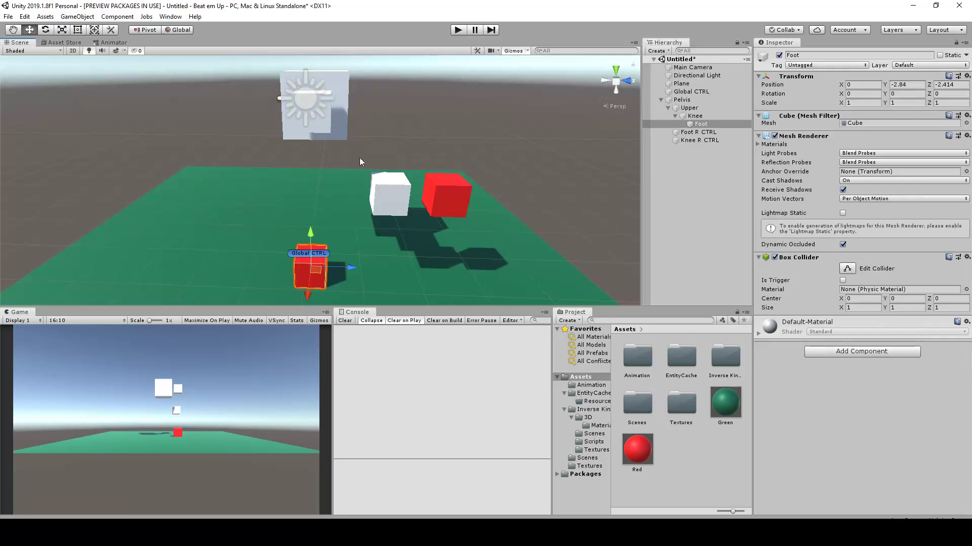
scroll(347, 129, "down", 1)
left_click(325, 132)
left_click_drag(403, 119, 425, 189, "alt")
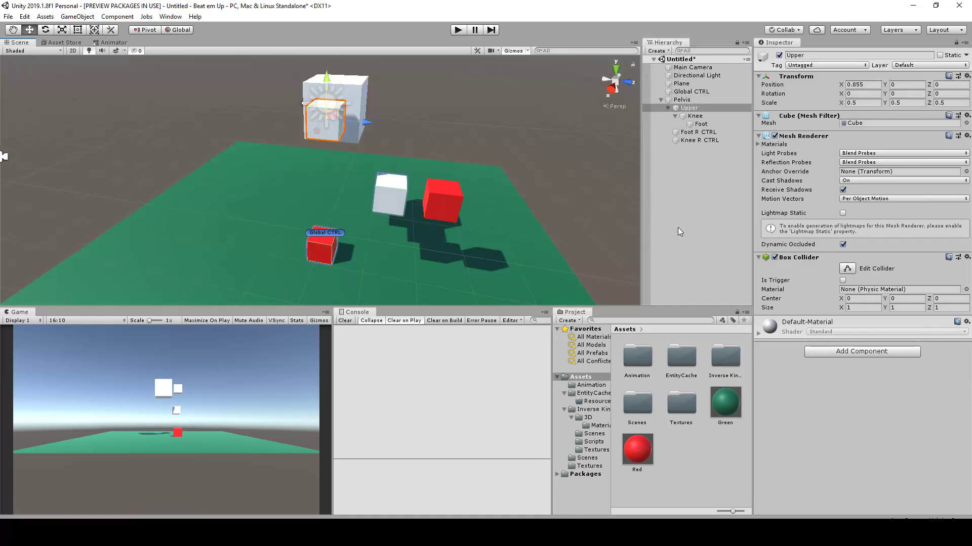
left_click(698, 132)
left_click(701, 140, "ctrl")
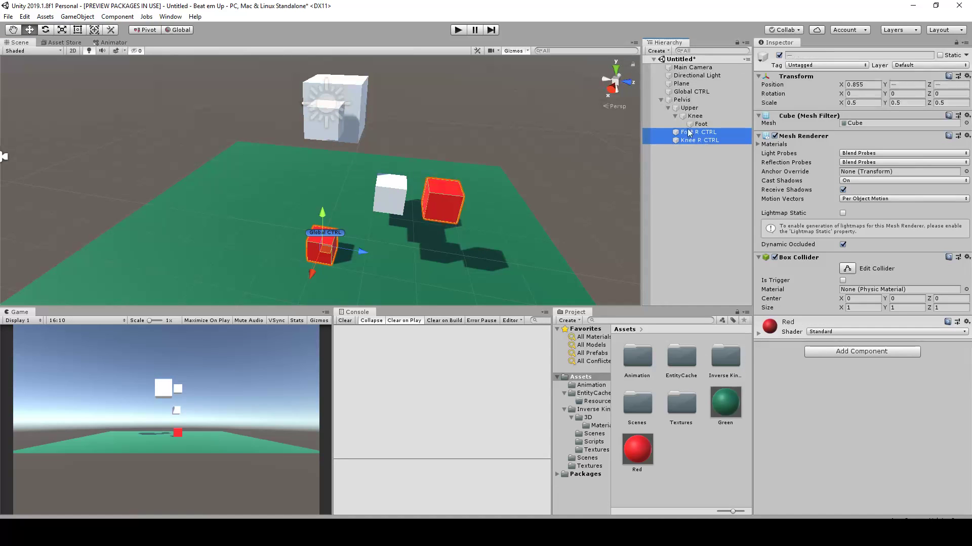
left_click_drag(691, 134, 683, 101)
Add the InverseKinematics script from the asset's Scripts folder to the Upper cube
left_click(680, 110)
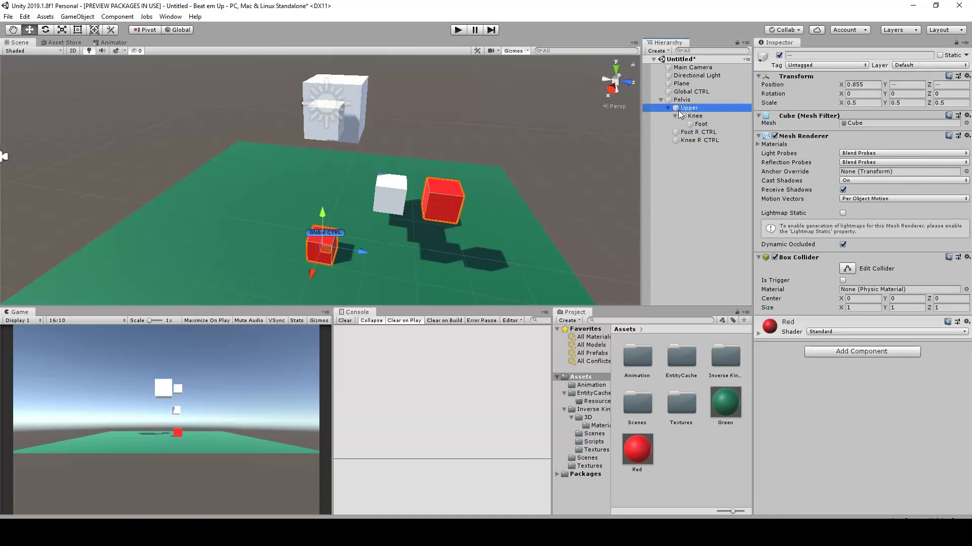
middle_click_drag(482, 168, 470, 167)
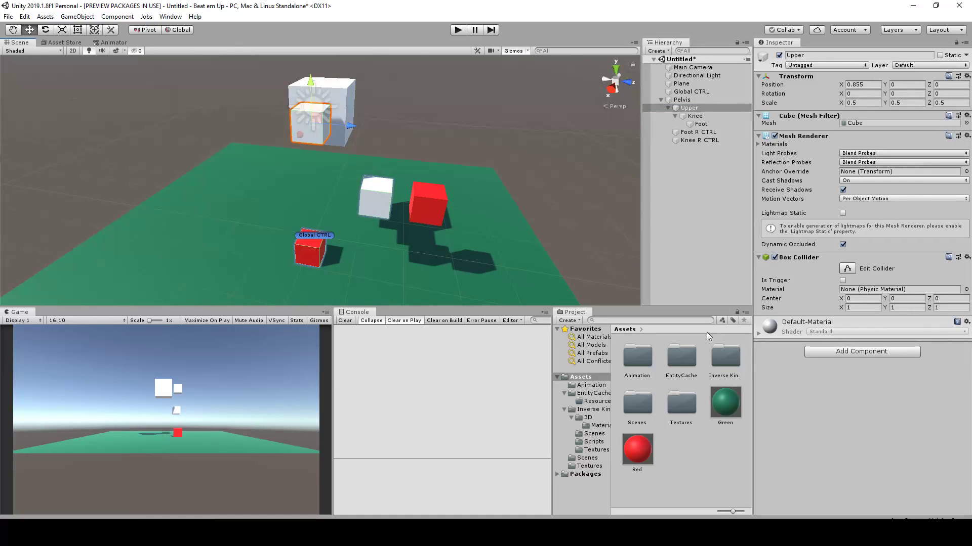
left_click(603, 448)
left_click(591, 442)
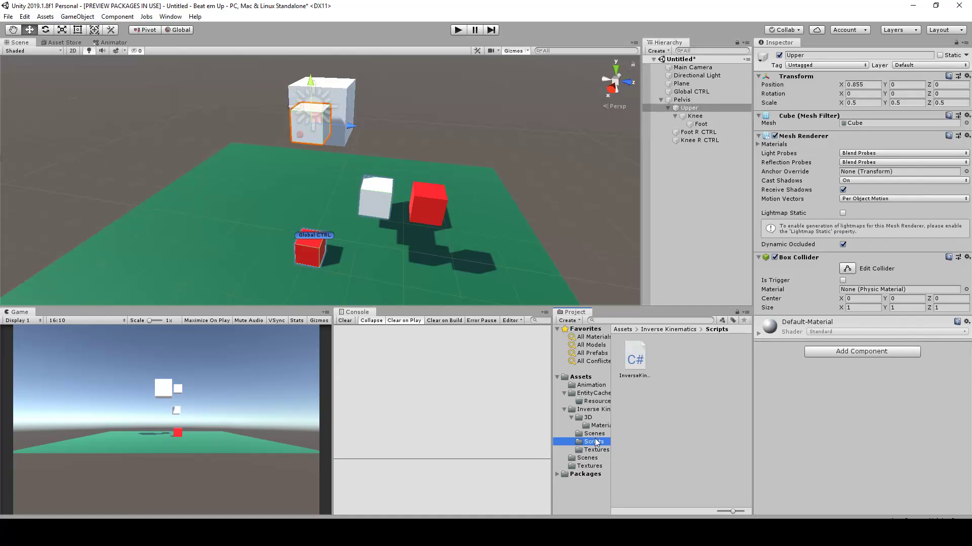
left_click_drag(640, 360, 795, 384)
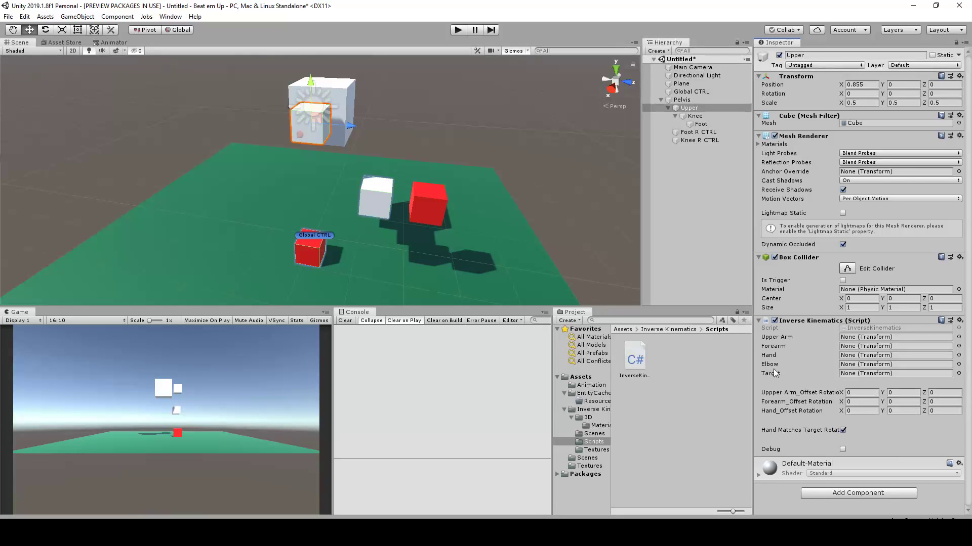
scroll(471, 211, "up", 3)
left_click_drag(460, 198, 499, 183, "alt")
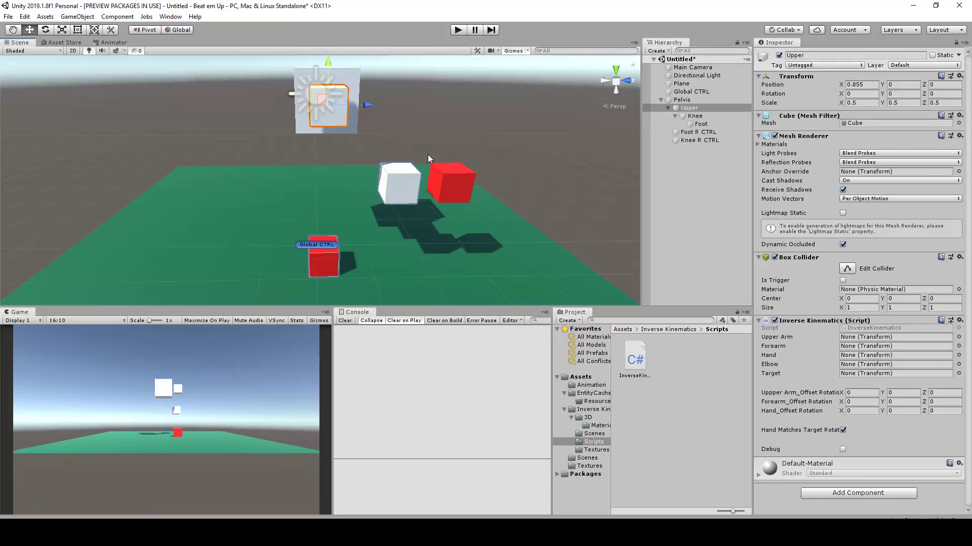
left_click_drag(428, 159, 410, 170, "alt")
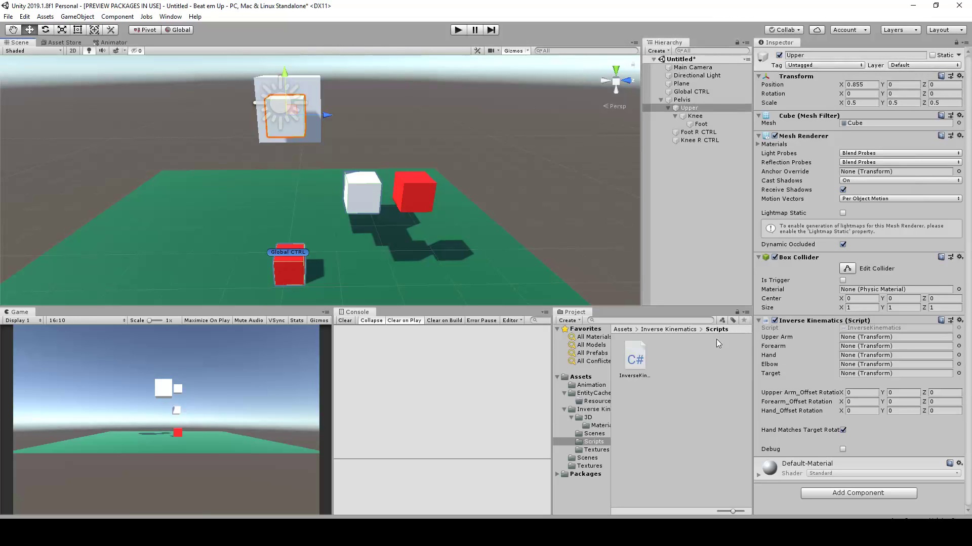
In Upper's Inverse Kinematics script, assign Upper as the Upper Arm, Knee as the Forearm and Foot as the Hand
left_click_drag(690, 108, 867, 339)
left_click_drag(696, 116, 864, 346)
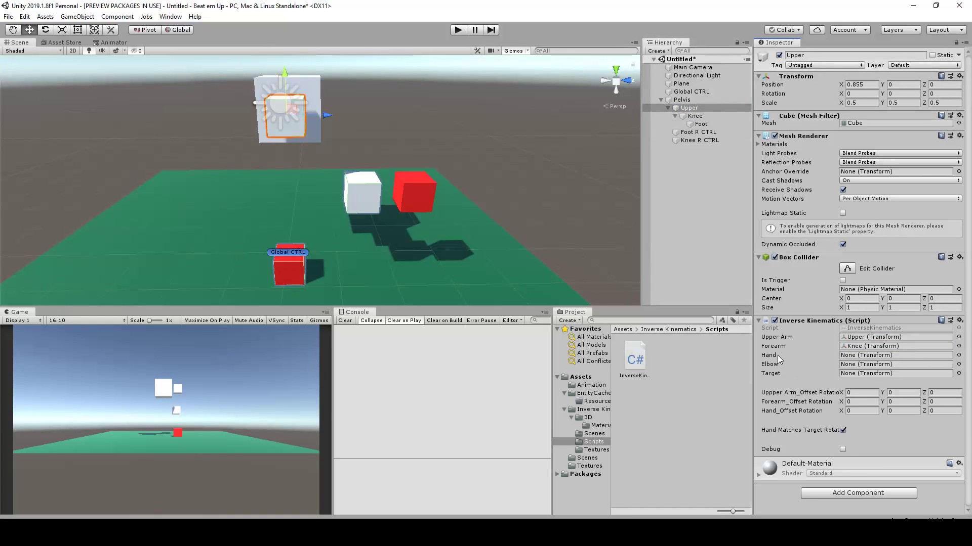
left_click(706, 108)
left_click_drag(765, 158, 852, 356)
Assign Knee R CTRL as the Elbow and Foot R CTRL as the Target in Upper's Inverse Kinematics script, and enable Debug
left_click(694, 143)
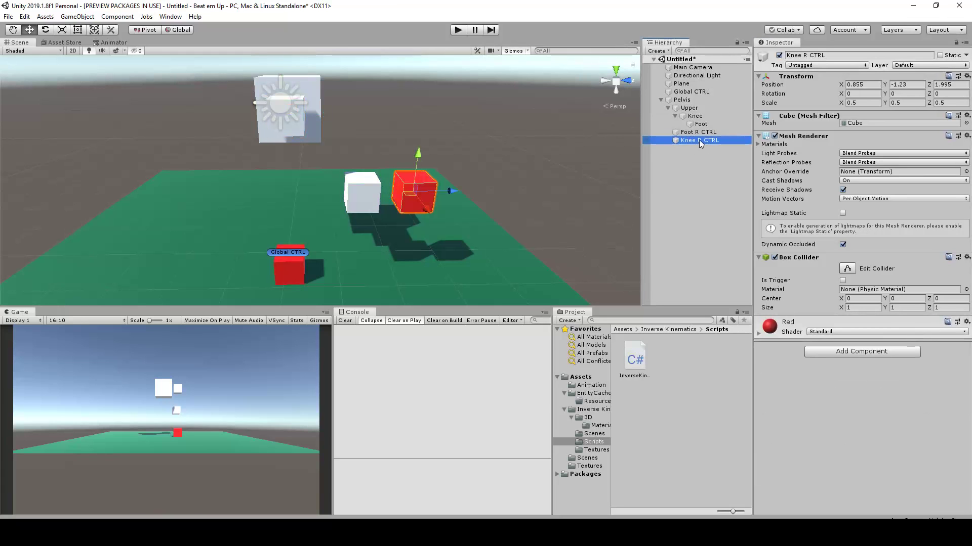
left_click(687, 109)
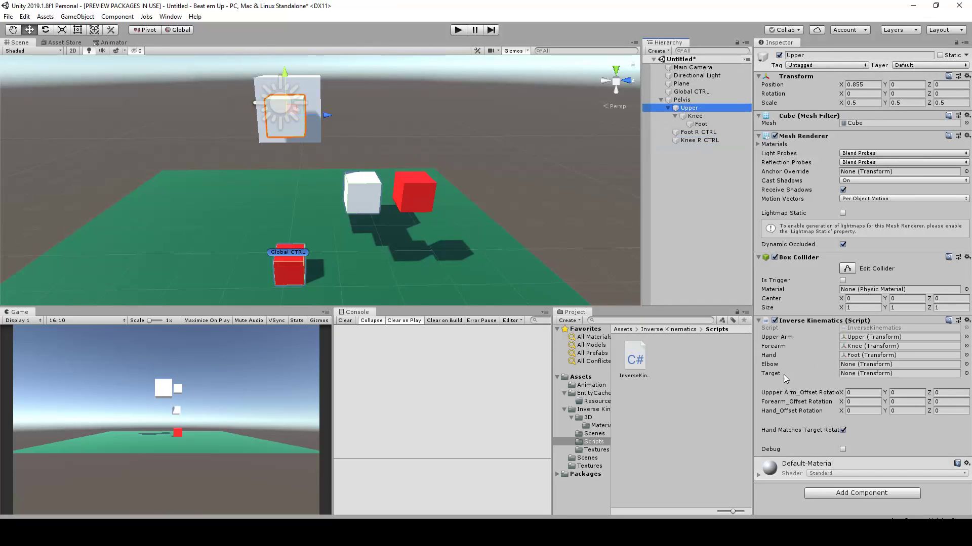
left_click_drag(706, 139, 860, 364)
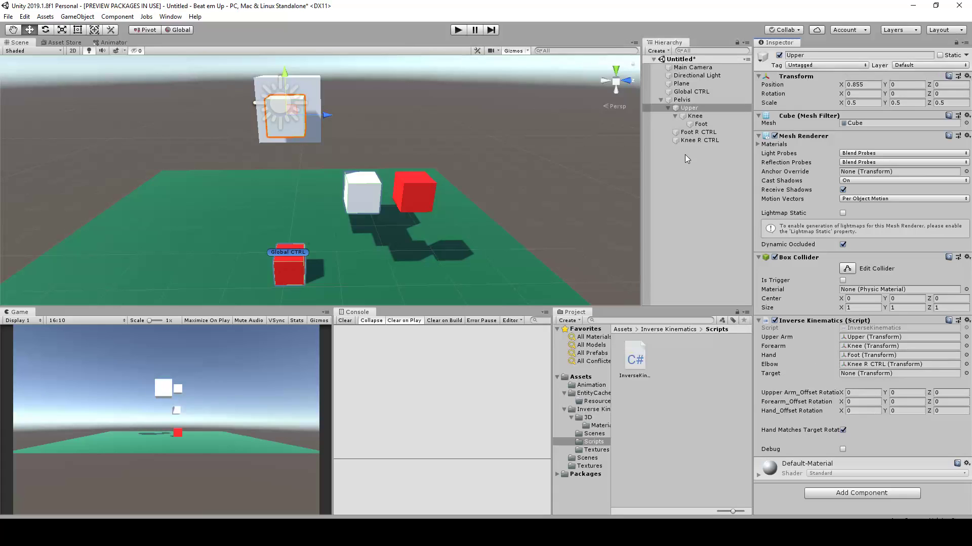
left_click_drag(694, 136, 863, 373)
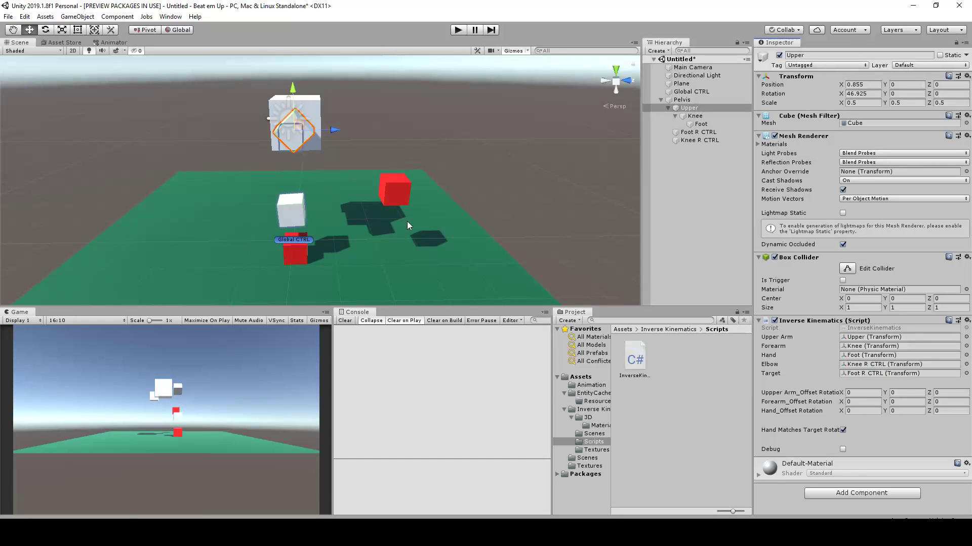
left_click(843, 450)
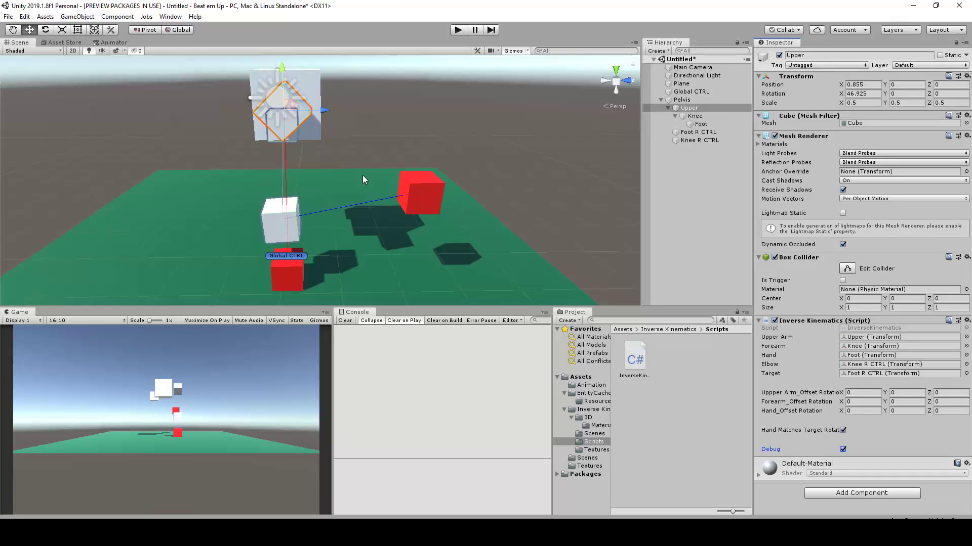
Move the Knee R CTRL cube to about Y -0.796 and X 1.004 to test how the leg responds
left_click(422, 193)
left_click_drag(452, 180, 682, 257, "alt")
left_click(355, 123)
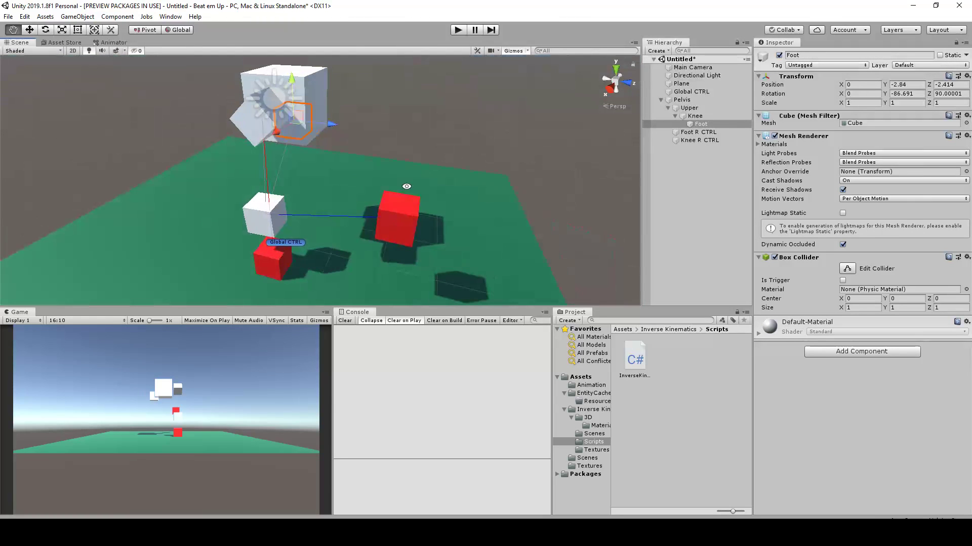
left_click(688, 108)
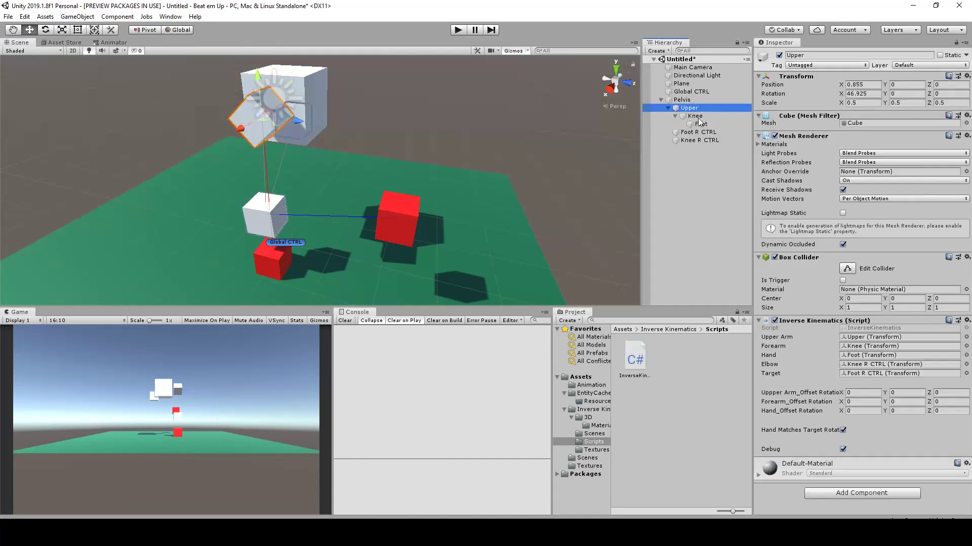
left_click_drag(430, 161, 318, 221, "alt")
left_click(382, 207)
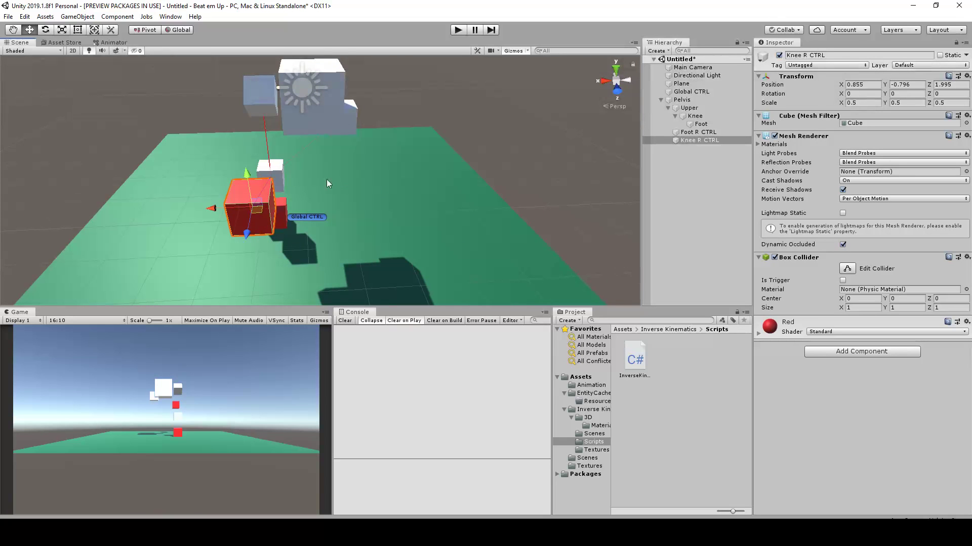
mouse_move(211, 207)
left_mouse_down()
mouse_move(259, 206)
mouse_move(111, 204)
mouse_move(291, 193)
mouse_move(254, 191)
mouse_move(132, 198)
mouse_move(340, 198)
mouse_move(146, 198)
mouse_move(236, 201)
mouse_move(208, 209)
left_mouse_up()
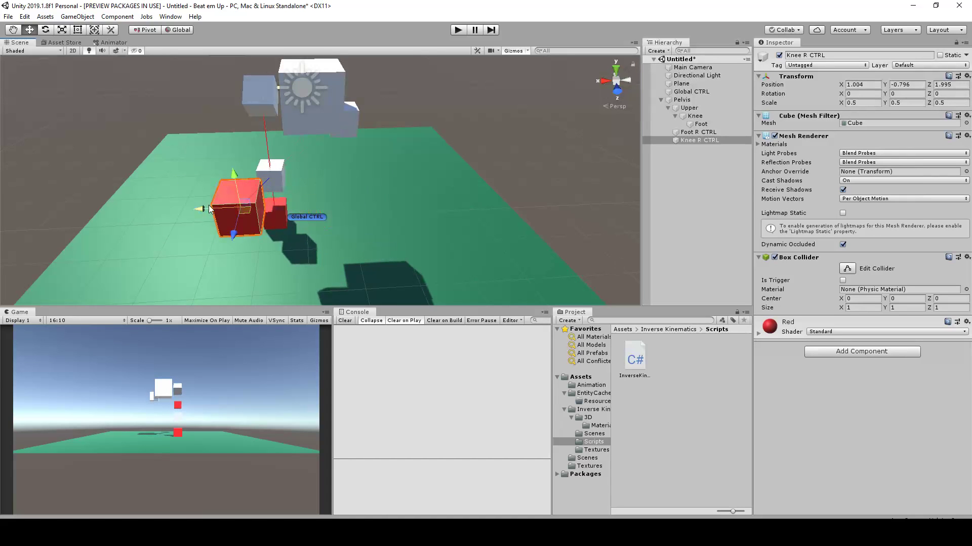
Move the Foot cube away from the Pelvis down to the Foot R CTRL cube, at about -0.42, -0.02, 2.61
left_click(701, 124)
left_click_drag(298, 195, 448, 158, "alt")
left_click_drag(521, 132, 295, 239, "alt")
left_click_drag(369, 256, 152, 195, "alt")
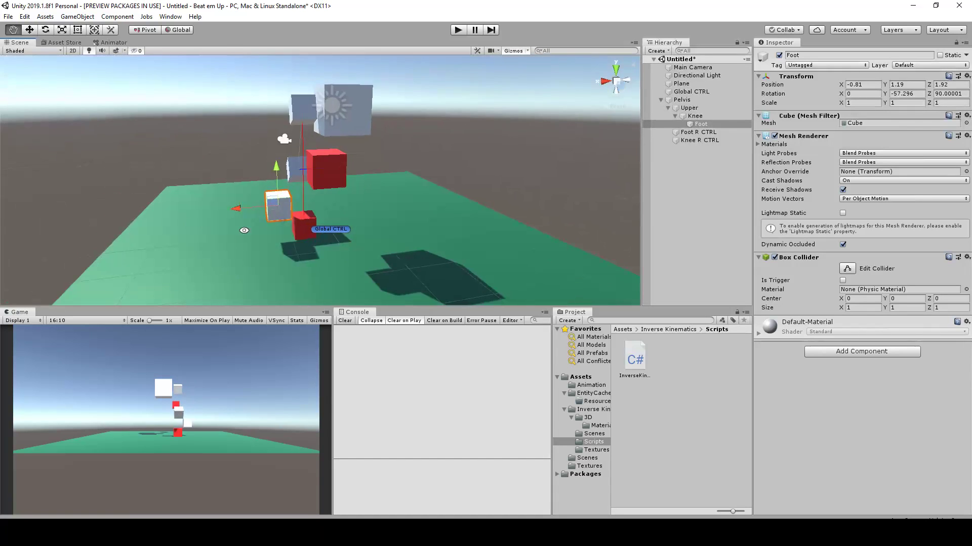
scroll(274, 222, "up", 6)
left_click_drag(226, 234, 403, 210)
middle_click_drag(403, 210, 373, 185)
scroll(373, 185, "down", 3)
scroll(303, 258, "up", 3)
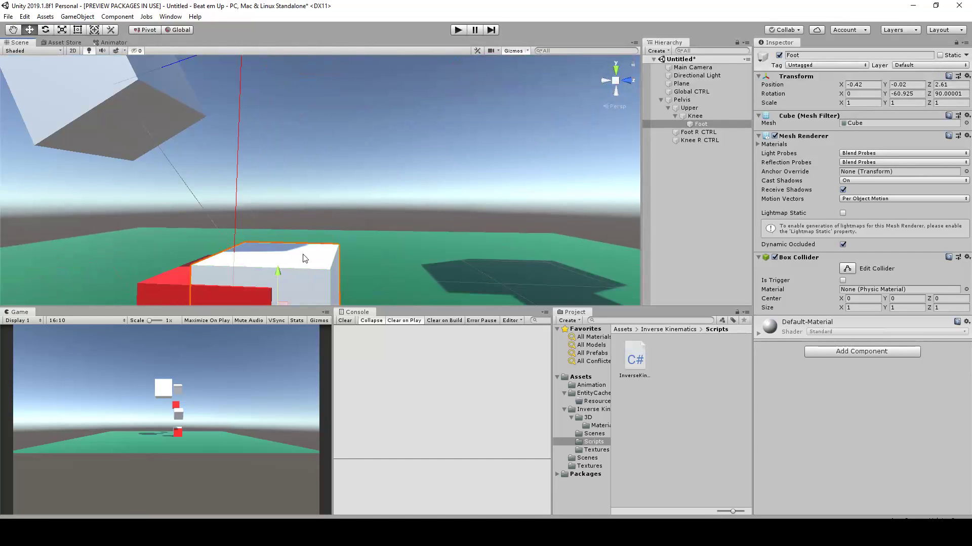
Fine-tune the Foot cube until it overlaps Foot R CTRL, at about 0.007, 0.003, 2.589
middle_click_drag(304, 258, 379, 168)
scroll(379, 168, "down", 2)
left_click_drag(352, 198, 319, 211)
scroll(405, 182, "down", 3, "alt")
left_click_drag(415, 183, 274, 233, "alt")
scroll(370, 218, "up", 5)
left_click_drag(333, 268, 329, 269)
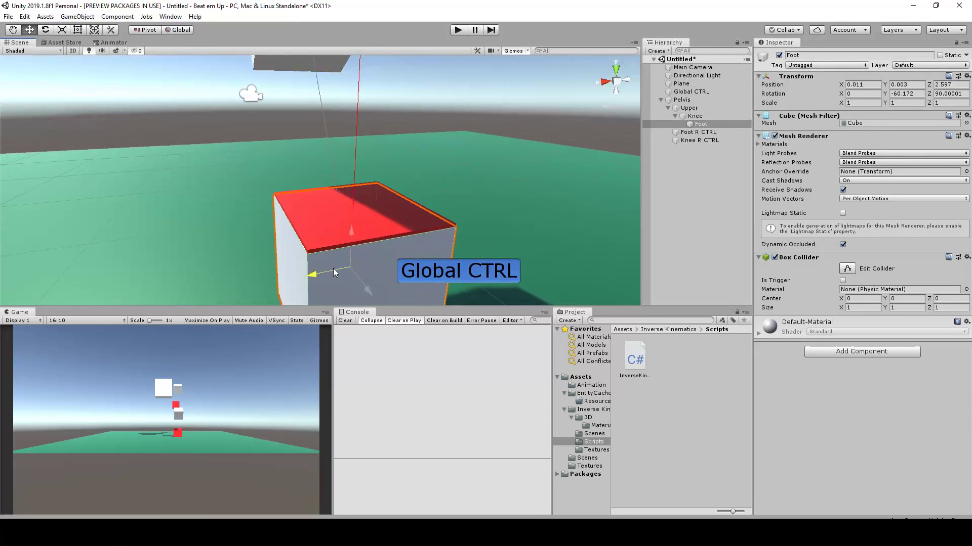
scroll(344, 247, "down", 3)
mouse_move(340, 194)
left_mouse_down()
mouse_move(354, 192)
mouse_move(348, 187)
left_mouse_up()
scroll(335, 196, "down", 4)
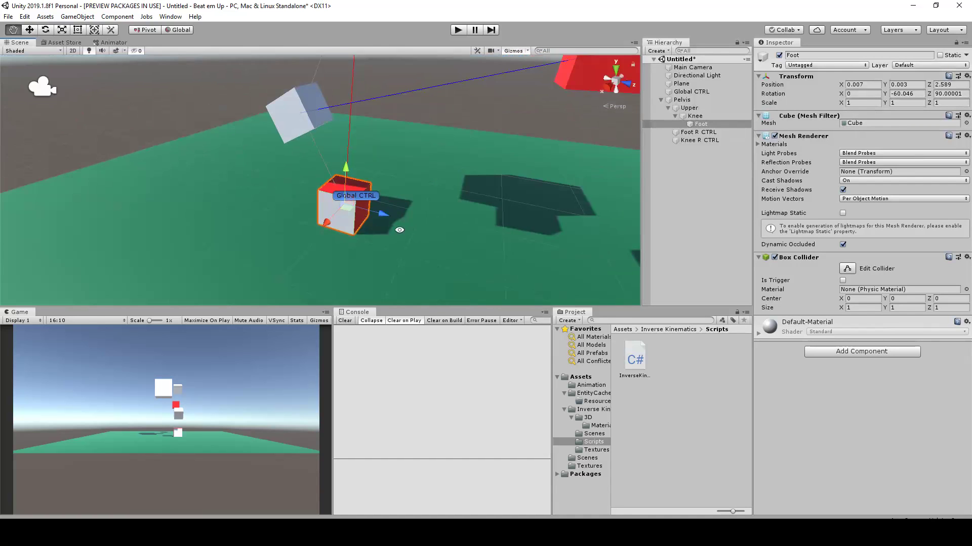
scroll(348, 187, "up", 3)
scroll(343, 194, "down", 2)
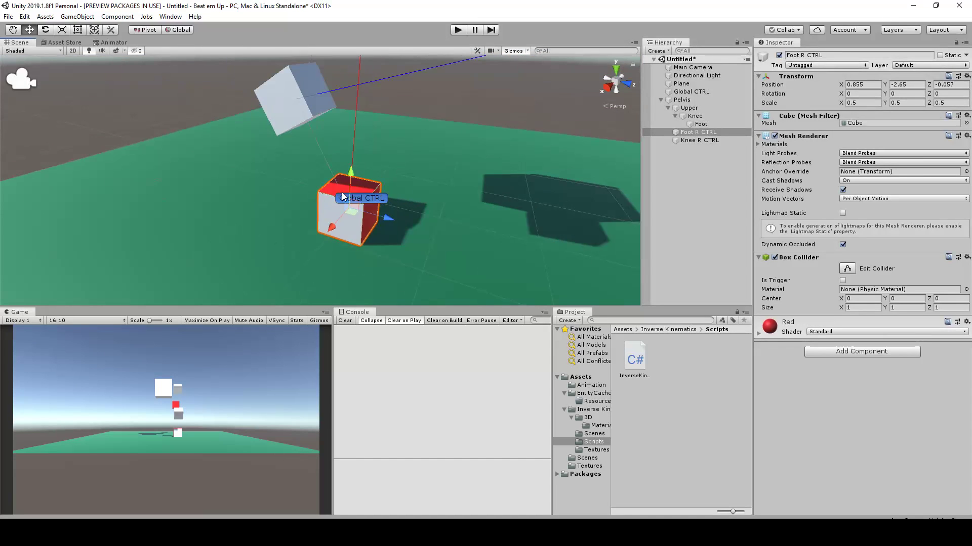
Try shifting Foot R CTRL along X to about 0.896 and undo the move
left_click(706, 125)
left_click(701, 133)
left_click_drag(399, 189, 331, 231, "alt")
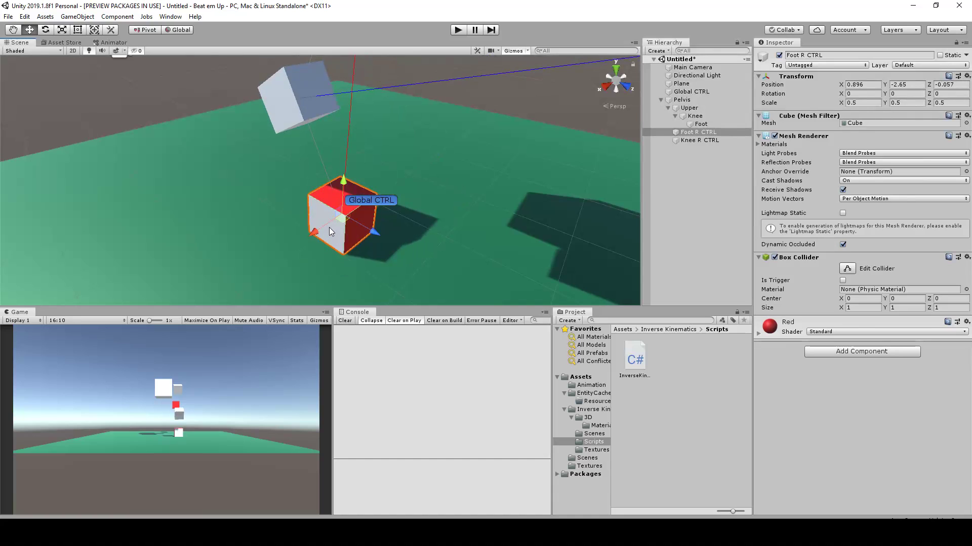
key("ctrl+z")
Move the Knee cube from behind the leg forward toward the Knee R CTRL cube
scroll(356, 130, "down", 8)
left_click_drag(228, 132, 349, 141, "alt")
middle_click_drag(326, 147, 294, 176)
left_click(259, 175)
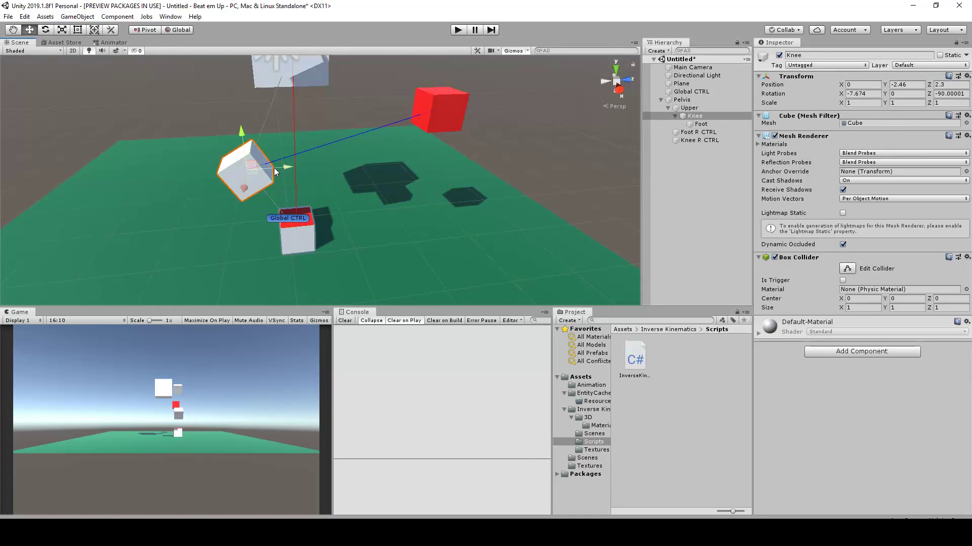
left_click_drag(257, 167, 388, 127)
scroll(336, 191, "up", 7)
scroll(349, 178, "down", 4)
Shift the Foot cube back toward Foot R CTRL and bring the Knee cube closer to the leg, at about Y 0.03, Z 3.21
left_click(325, 198)
mouse_move(330, 227)
left_mouse_down("alt")
mouse_move(342, 196)
mouse_move(319, 216)
left_mouse_up("alt")
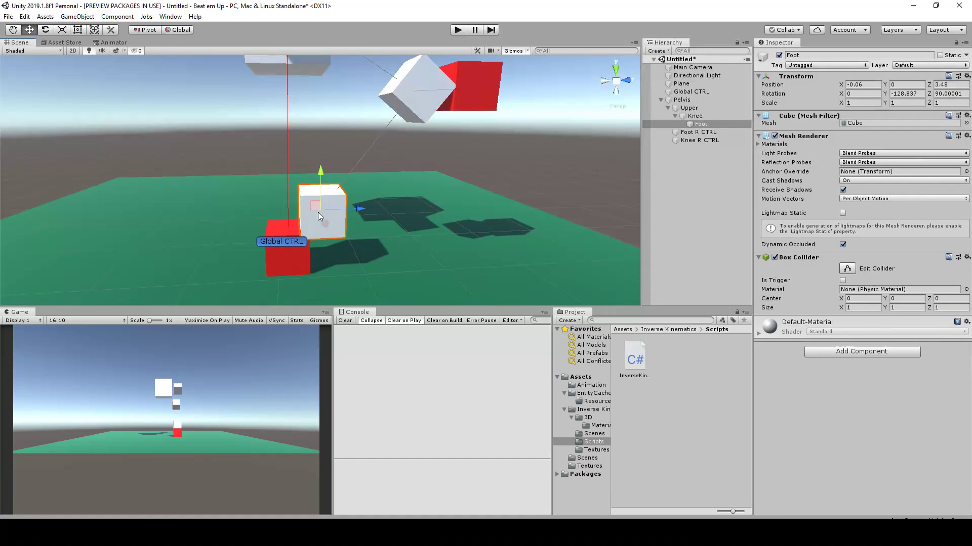
left_click(411, 95)
left_click_drag(410, 95, 360, 148)
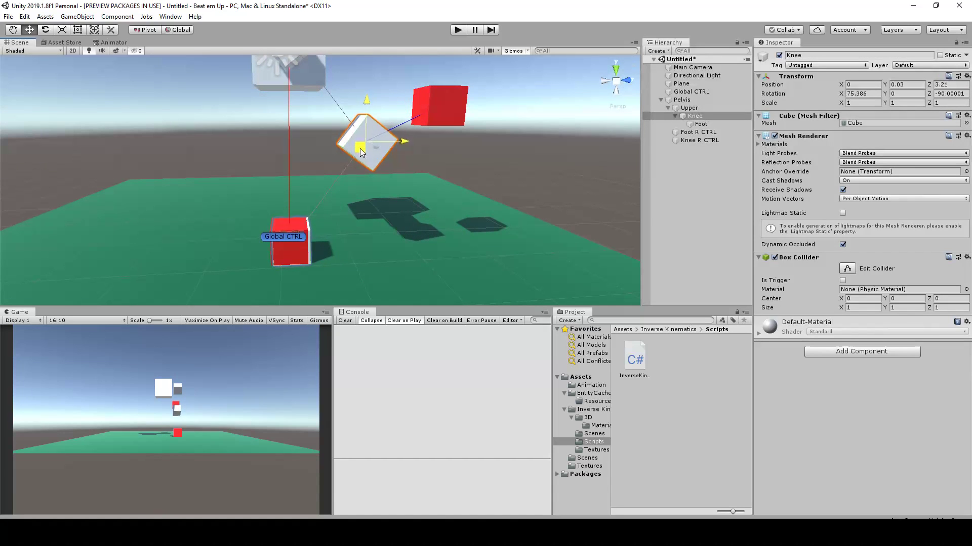
Realign the Foot cube with Foot R CTRL, at about X 0.006, Y 0, Z 3.395
left_click_drag(401, 209, 299, 256)
scroll(409, 210, "up", 3)
left_click(300, 256)
key("f")
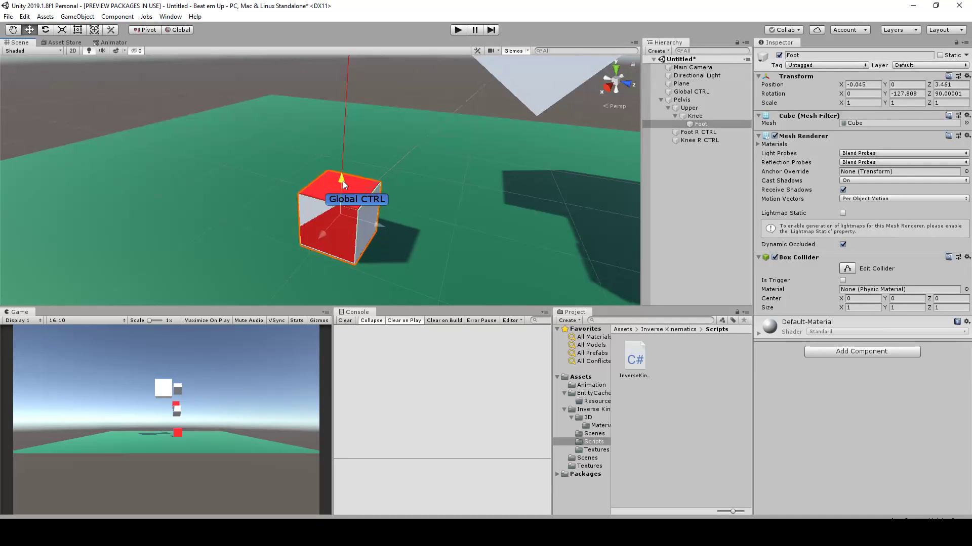
left_click_drag(390, 226, 476, 225, "alt")
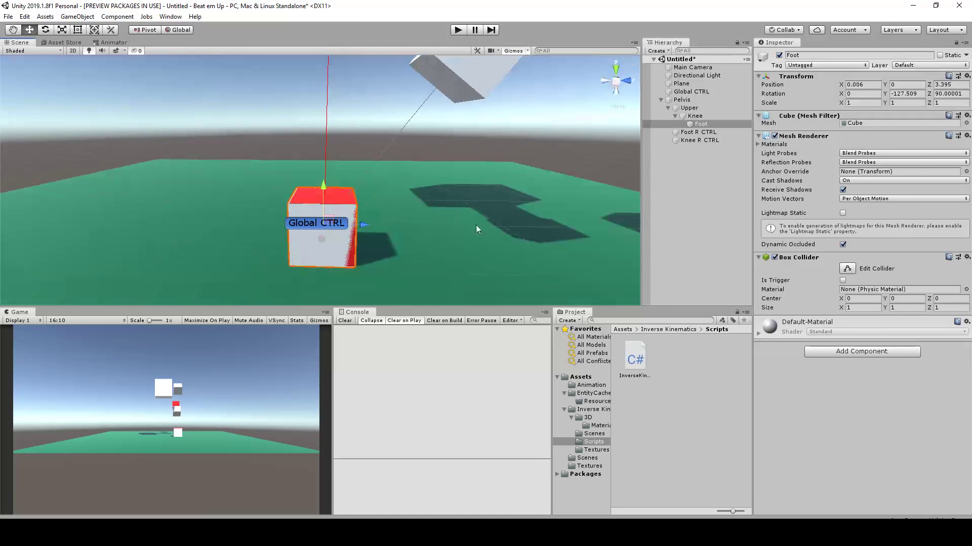
Lower the Knee R CTRL cube to about Y -1.38
scroll(423, 202, "down", 5)
left_click_drag(423, 202, 428, 177, "alt")
left_click_drag(510, 128, 390, 130, "alt")
left_click(381, 139)
scroll(441, 166, "up", 5)
scroll(381, 207, "up", 7)
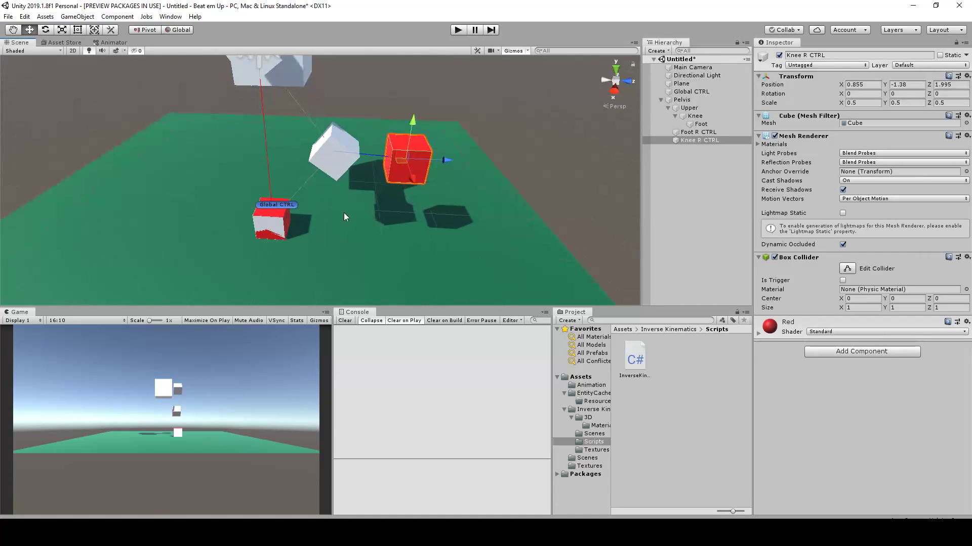
Test the knee's response by moving Knee R CTRL, and undo the move
left_click_drag(463, 220, 346, 209, "alt")
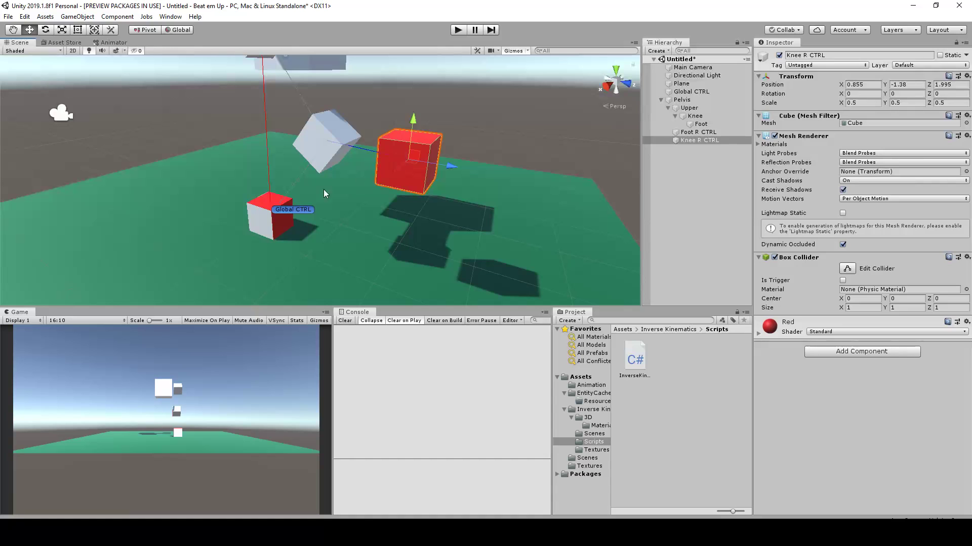
scroll(257, 205, "up", 5)
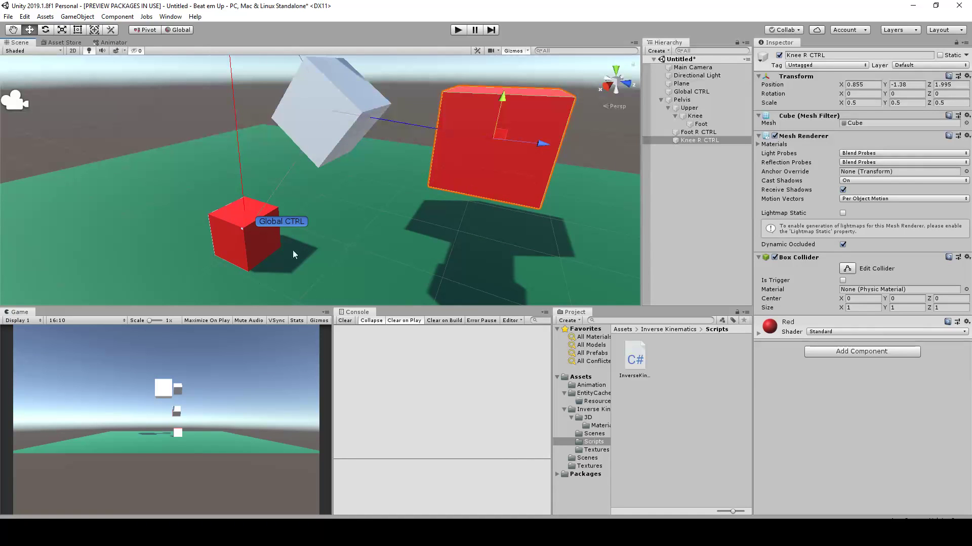
scroll(317, 208, "down", 5)
left_click_drag(394, 178, 335, 218, "alt")
key("ctrl+z")
Test the leg's response by moving Foot R CTRL, and undo the move
left_click_drag(206, 226, 269, 213, "alt")
left_click(263, 223)
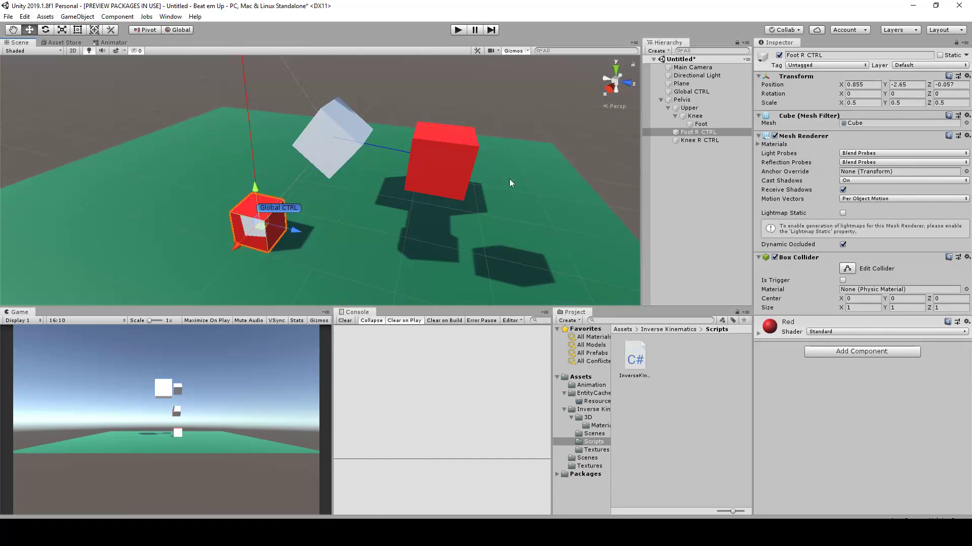
left_click_drag(272, 228, 210, 230, "alt")
key("ctrl+z")
Test the rig by moving the Pelvis cube, and undo the move
left_click_drag(446, 129, 307, 245, "alt")
left_click(333, 149)
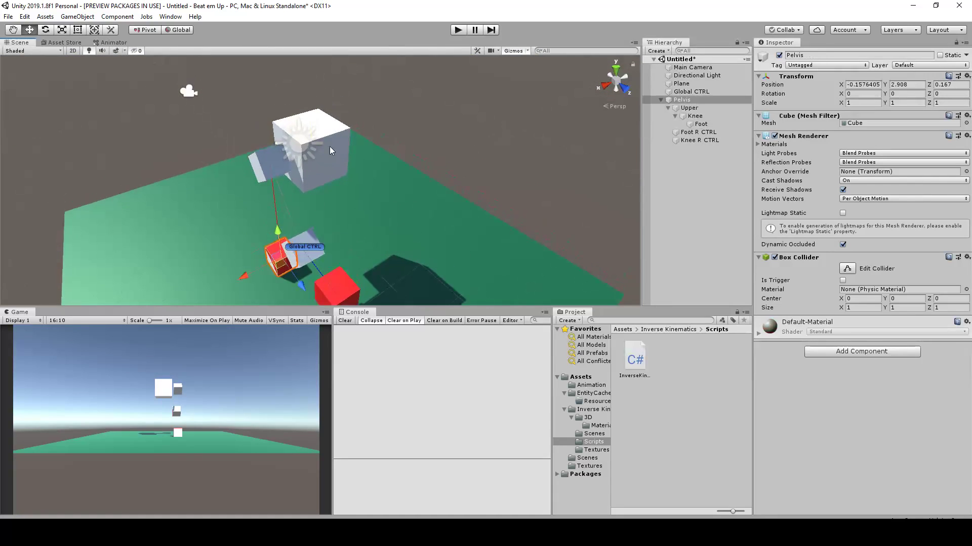
left_click_drag(341, 174, 312, 117, "alt")
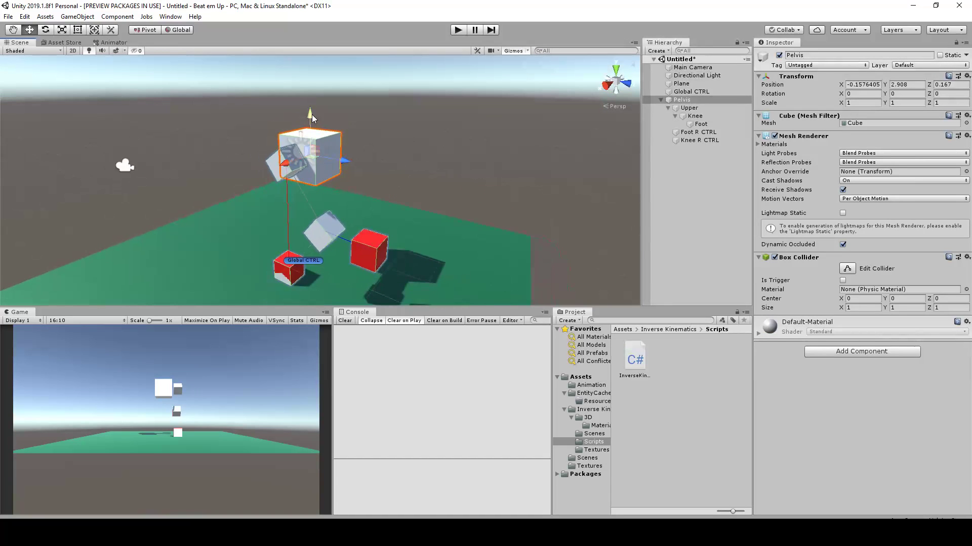
left_click_drag(507, 183, 330, 59, "alt")
key("ctrl+z")
Parent the Pelvis and its children under Global CTRL
left_click_drag(354, 172, 440, 195, "alt")
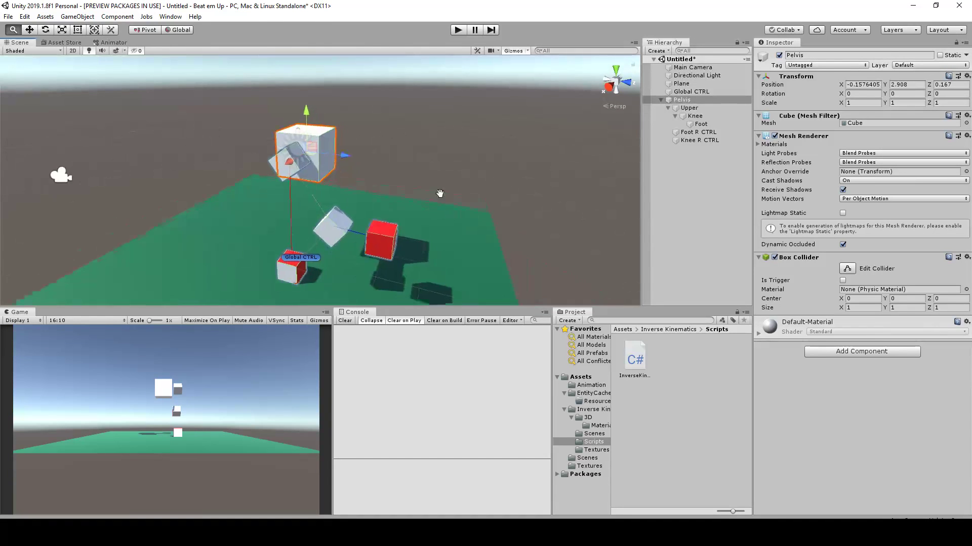
middle_click_drag(441, 205, 425, 161)
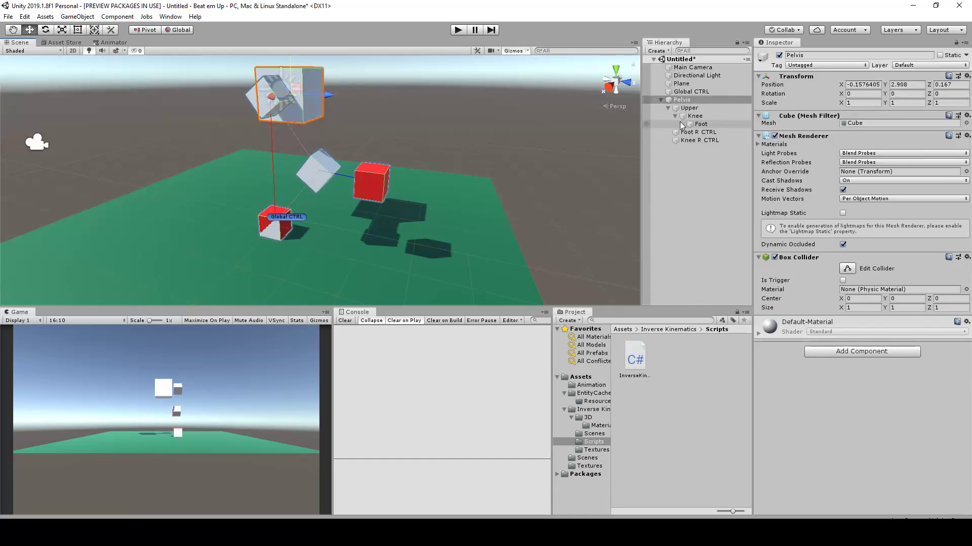
left_click_drag(682, 100, 691, 92)
Test moving the whole rig with Global CTRL and undo the move
left_click(695, 93)
scroll(356, 198, "down", 2)
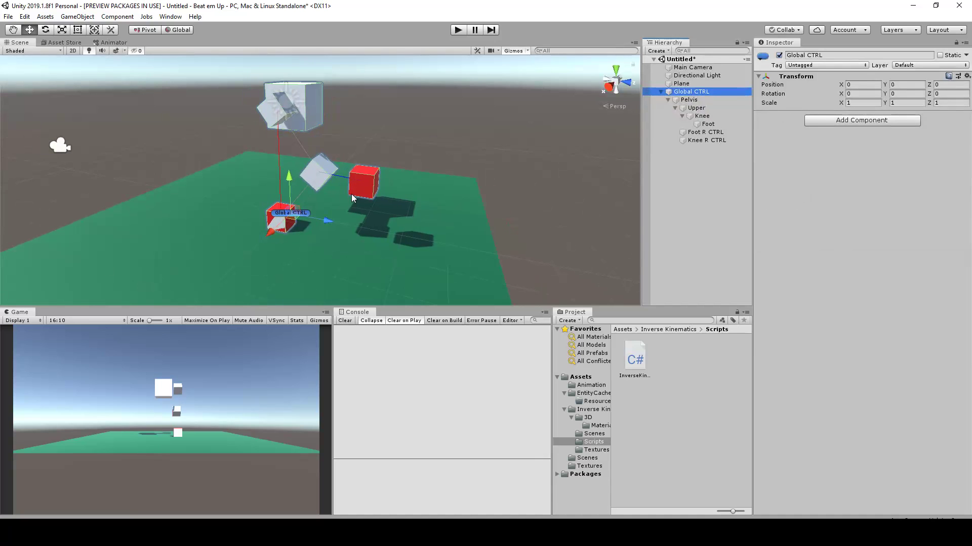
left_click_drag(292, 223, 325, 200, "alt")
key("ctrl+z")
Take Foot R CTRL and Knee R CTRL out of Pelvis and parent both directly under Global CTRL
left_click_drag(498, 118, 452, 181, "alt")
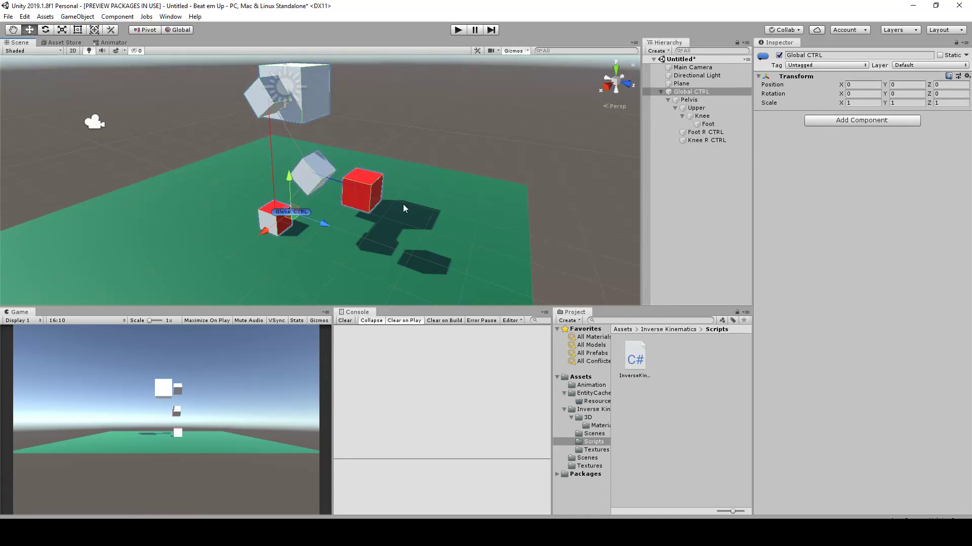
left_click(702, 132)
left_click(702, 132, "ctrl")
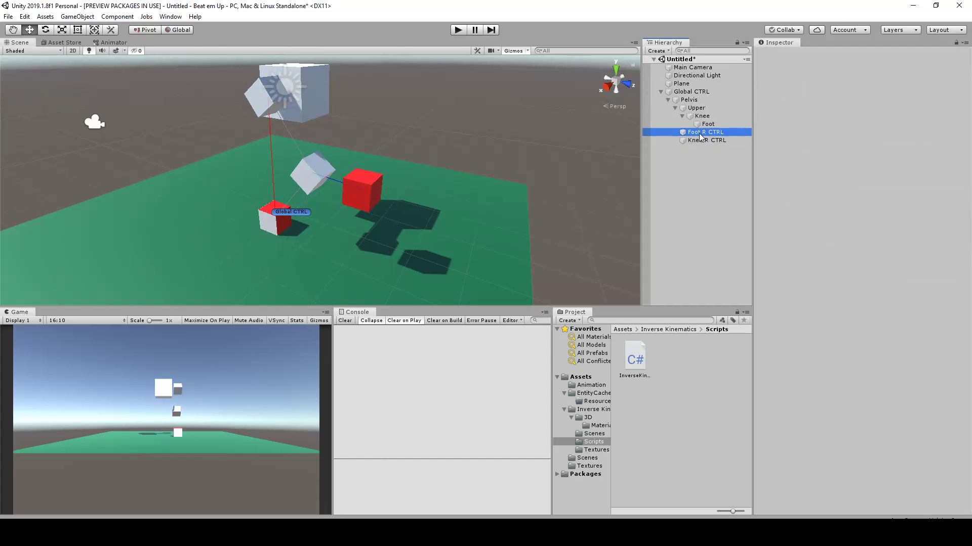
left_click(701, 133)
left_click(702, 140, "ctrl")
scroll(371, 167, "up", 2)
scroll(371, 167, "up", 2)
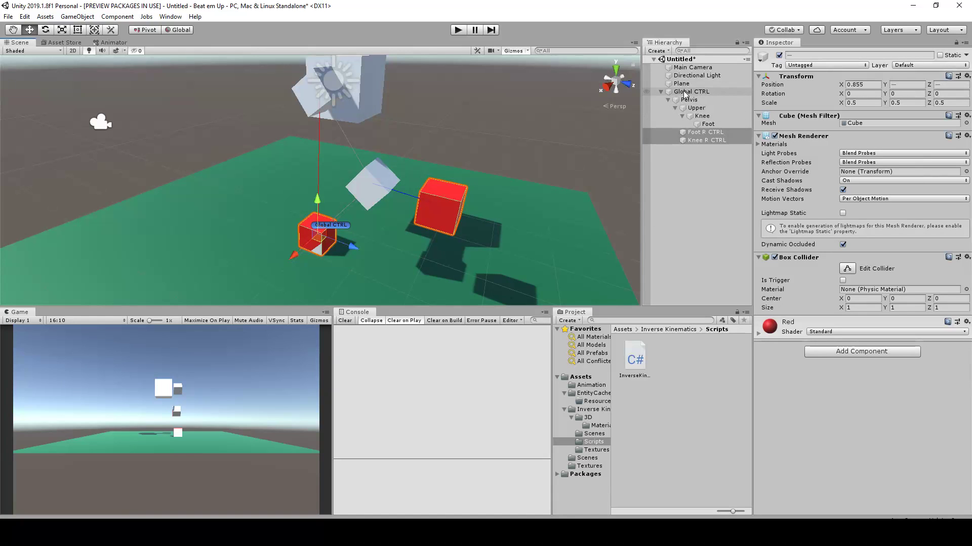
left_click(698, 134)
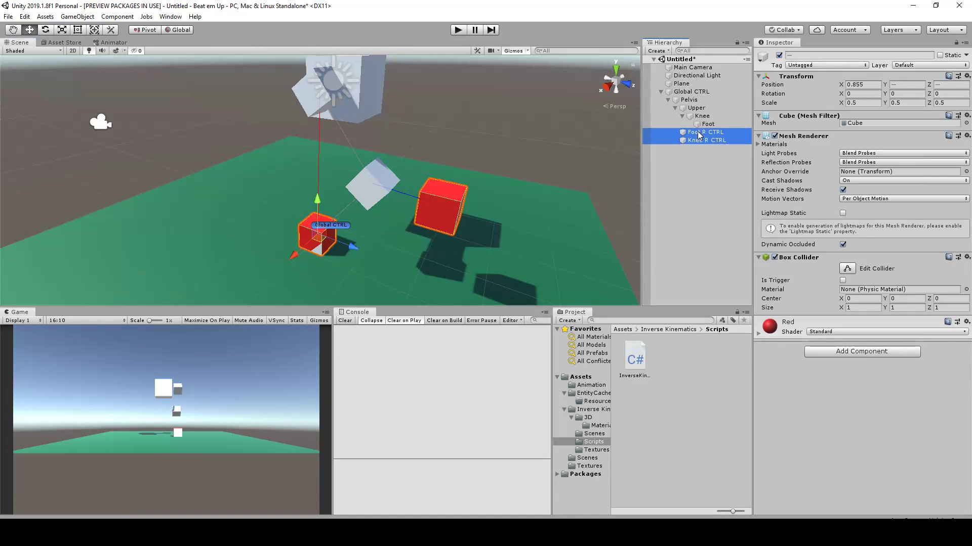
left_click_drag(694, 98, 695, 96)
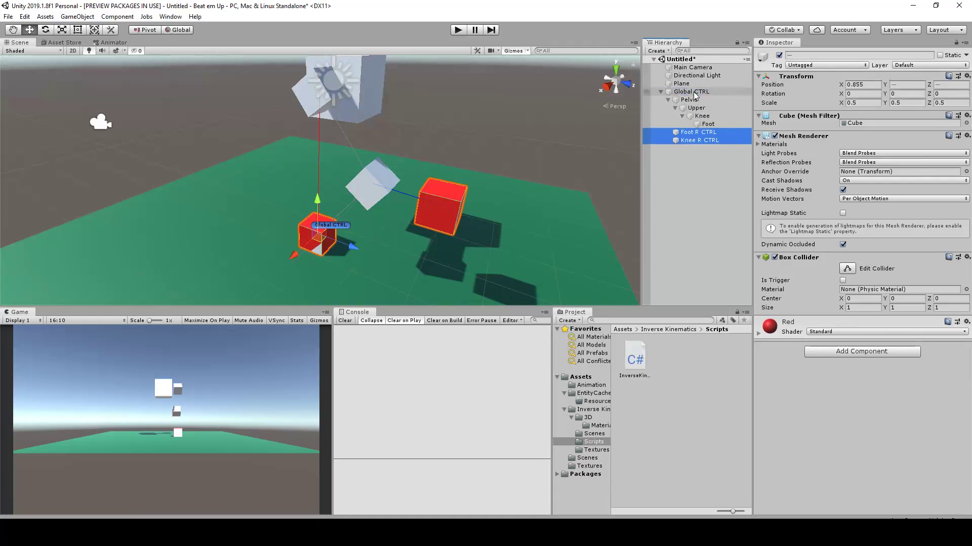
Collapse the Pelvis hierarchy, then raise the Pelvis cube to about Y 3.31 with Z at about 0.15
left_click(668, 99)
left_click_drag(491, 97, 416, 154, "alt")
scroll(481, 147, "down", 3)
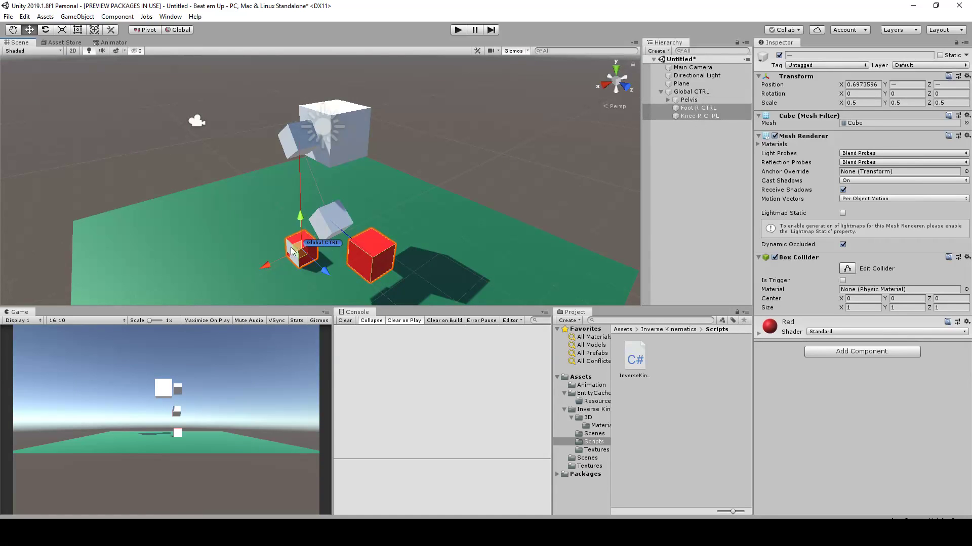
scroll(411, 163, "down", 2)
scroll(409, 162, "up", 3)
mouse_move(523, 147)
left_mouse_down("alt")
mouse_move(490, 146)
mouse_move(536, 148)
left_mouse_up("alt")
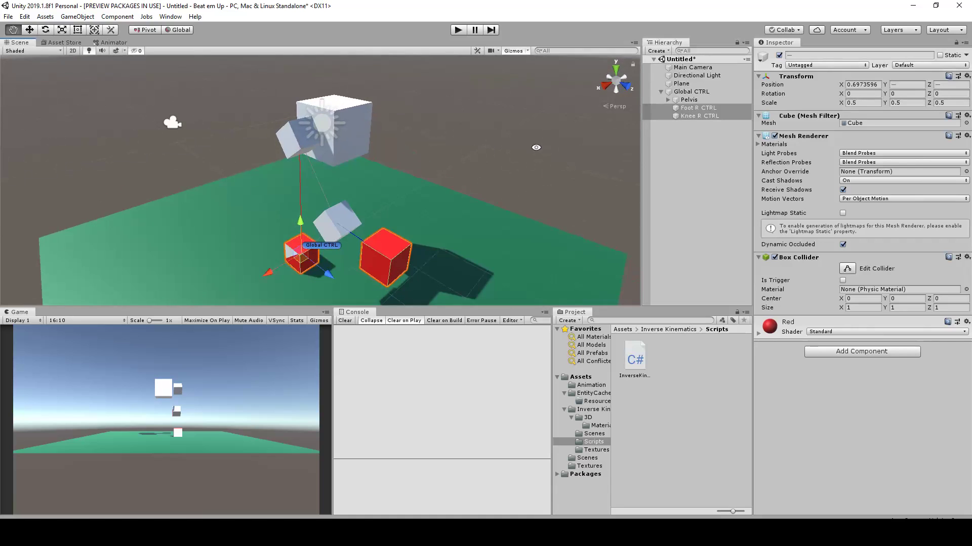
left_click(362, 139)
scroll(344, 128, "down", 1)
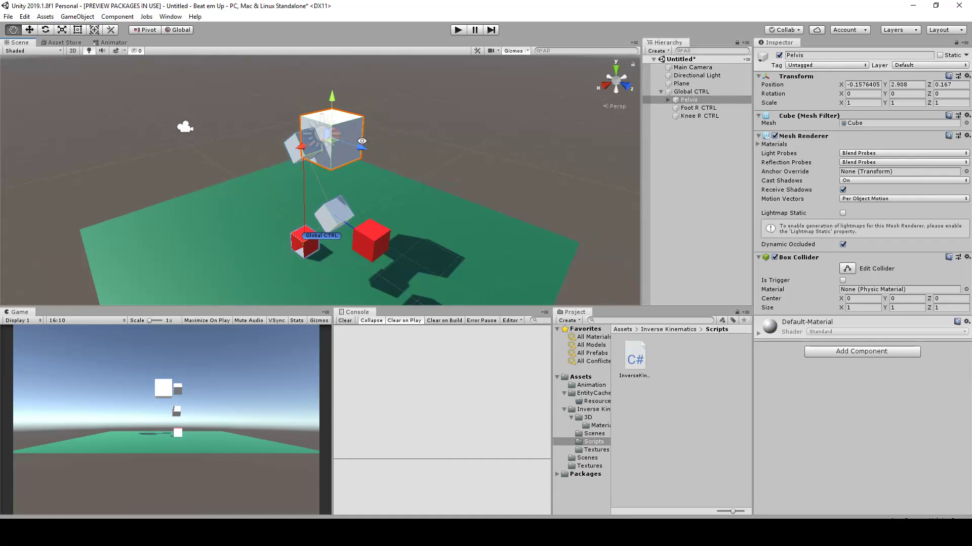
left_click_drag(362, 141, 426, 127, "alt")
left_click_drag(333, 136, 327, 156)
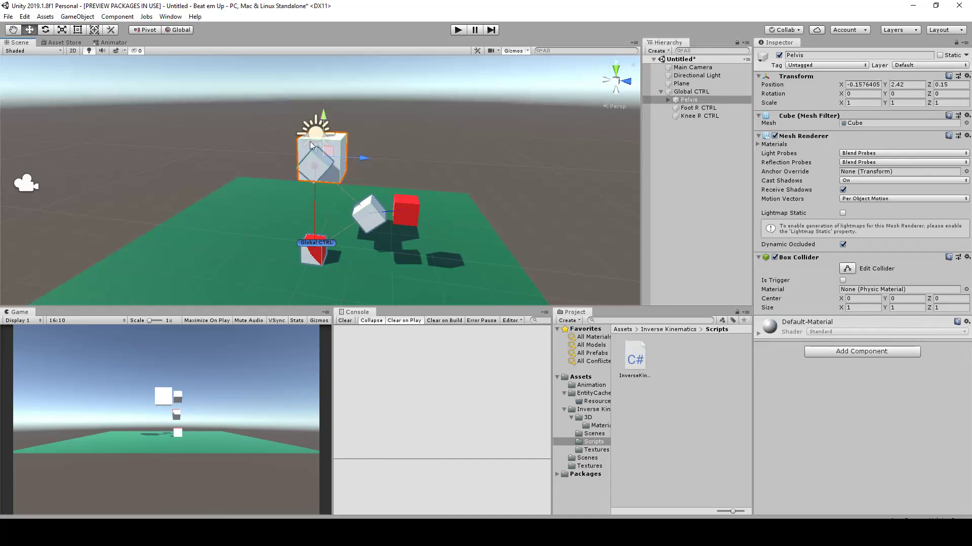
left_click_drag(325, 117, 324, 77)
Duplicate the Upper, Knee and Foot chain together with Foot R CTRL and Knee R CTRL
left_click_drag(455, 174, 368, 127, "alt")
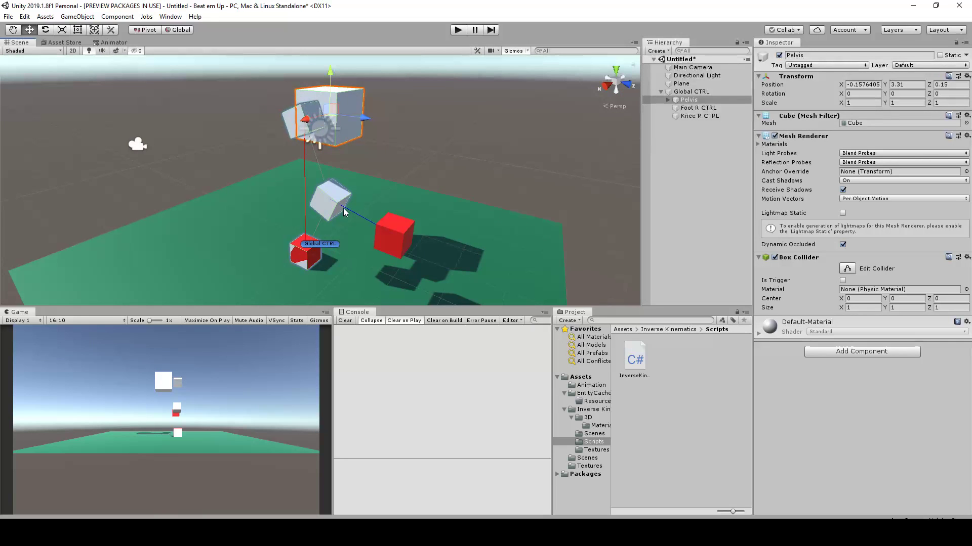
left_click_drag(321, 198, 378, 181, "alt")
left_click_drag(344, 85, 278, 97, "alt")
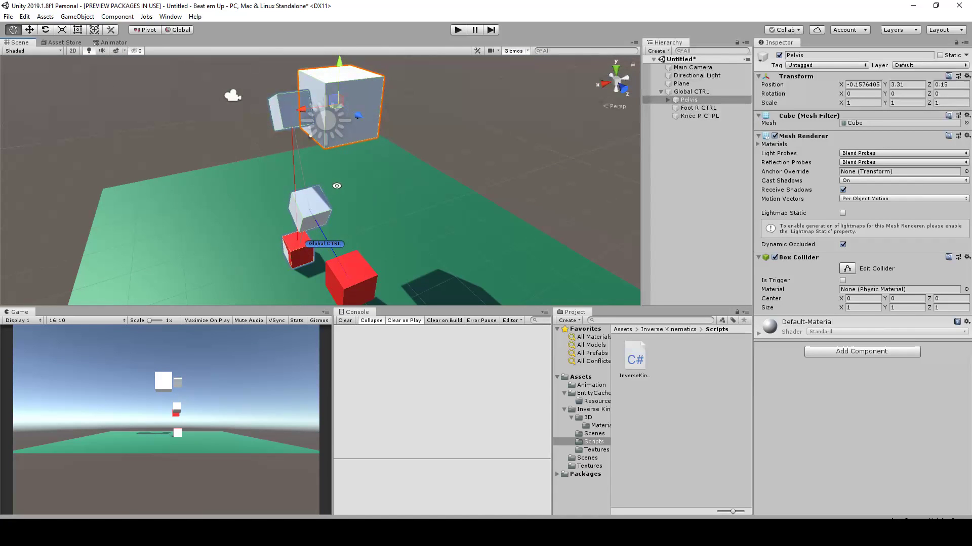
left_click_drag(337, 186, 368, 196, "alt")
left_click_drag(486, 146, 375, 116, "alt")
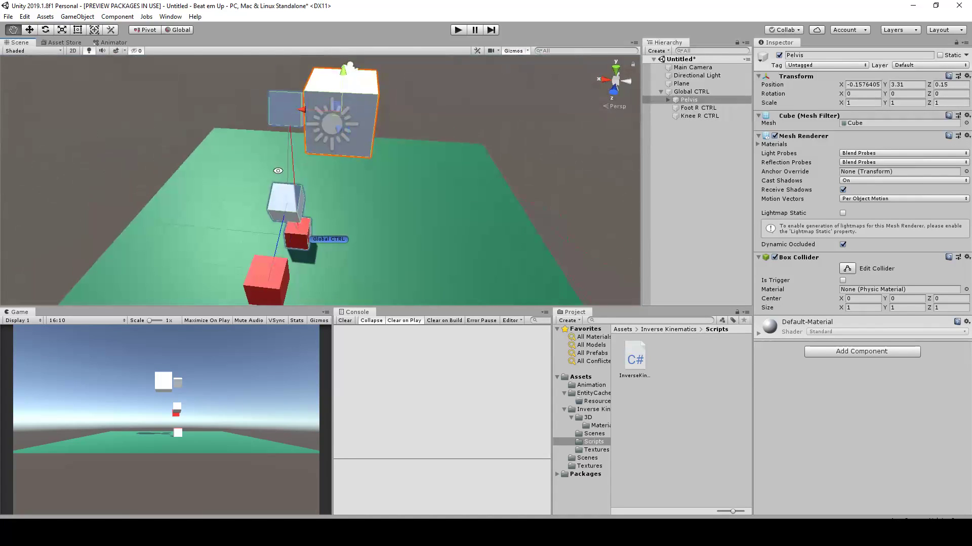
left_click(668, 100)
left_click(702, 109)
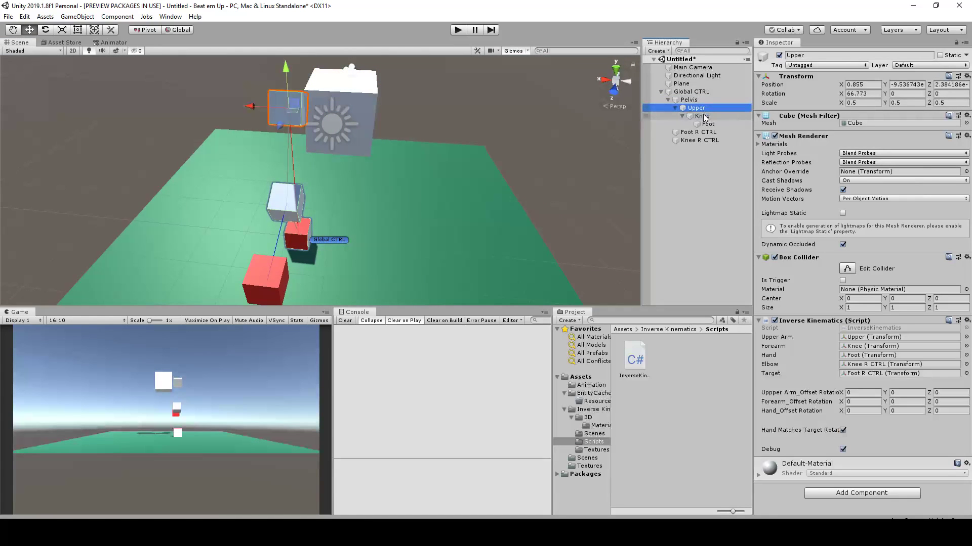
left_click(704, 116, "ctrl")
left_click(707, 124, "ctrl")
left_click(709, 132, "ctrl")
left_click(710, 141, "ctrl")
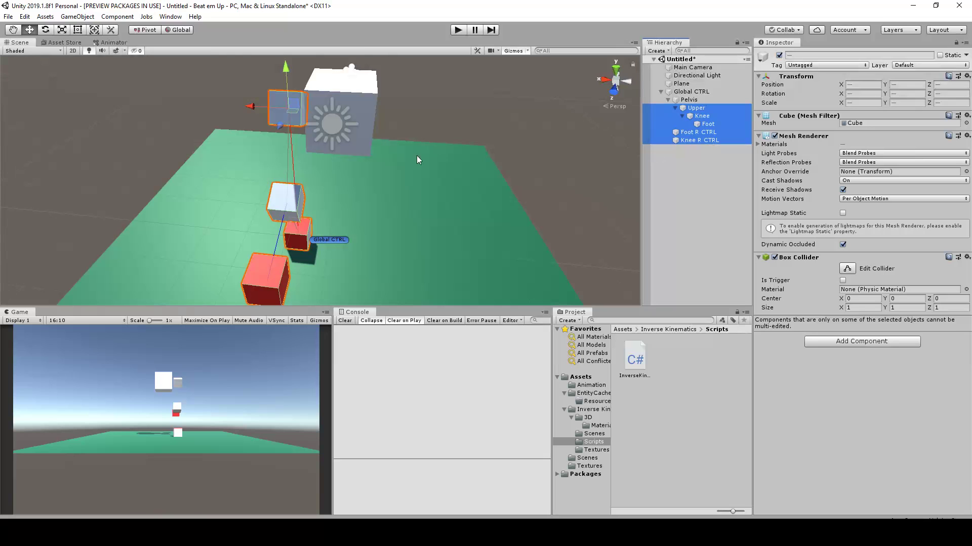
key("ctrl+d")
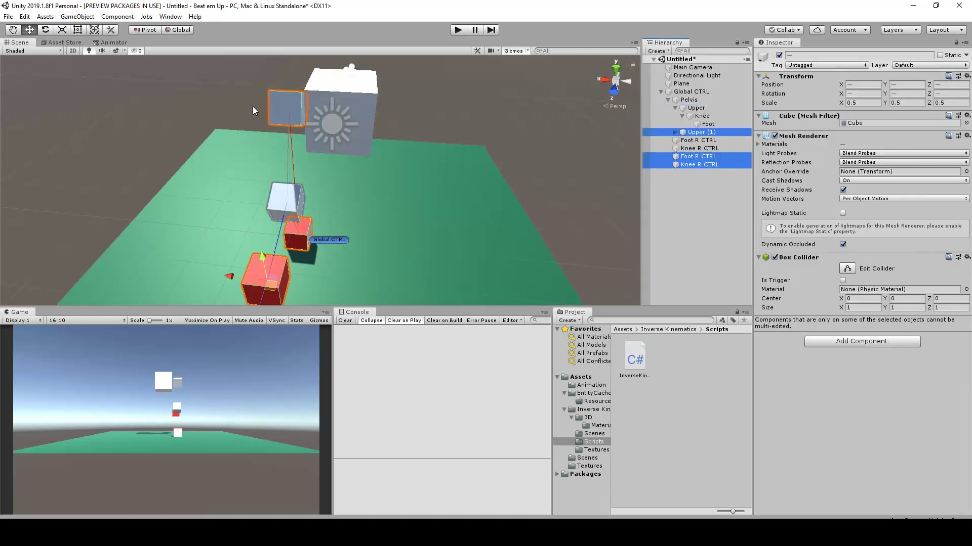
Move the duplicated leg and its controls to the opposite side of the Pelvis, with the controls at about X -0.967
left_click_drag(229, 277, 461, 181)
left_click_drag(474, 143, 527, 158, "alt")
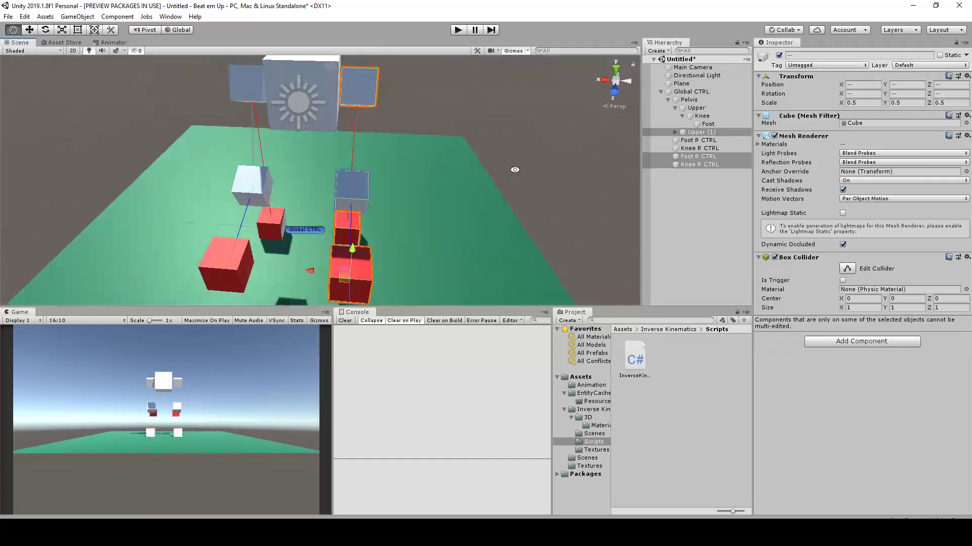
left_click_drag(318, 266, 283, 234, "alt")
Rename the duplicated leg's controls as Knee L CTRL and Foot L CTRL
left_click(242, 246)
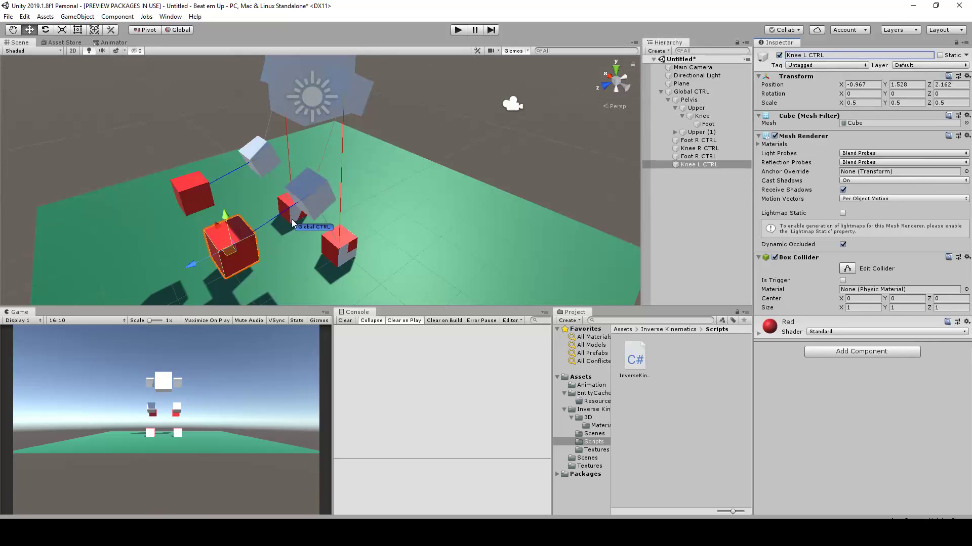
left_click(293, 189)
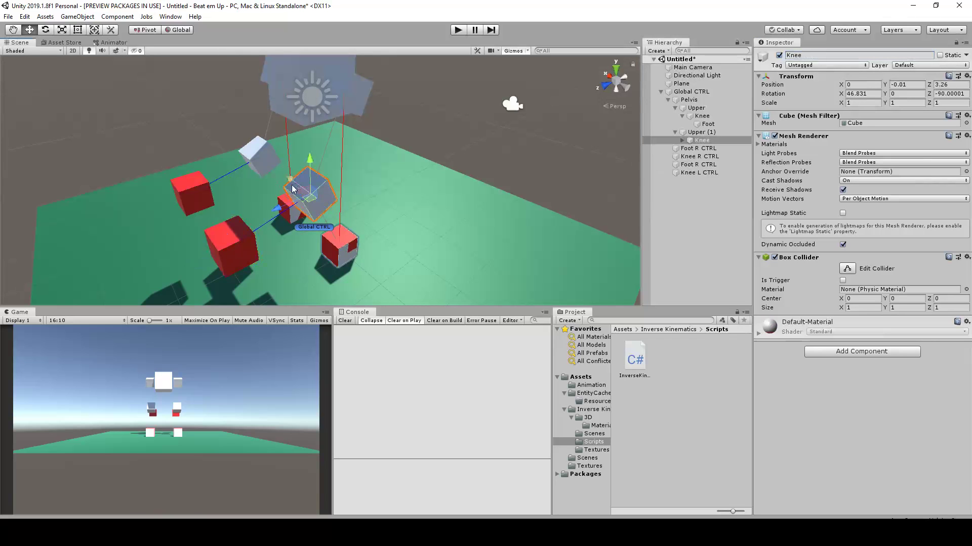
left_click(334, 245)
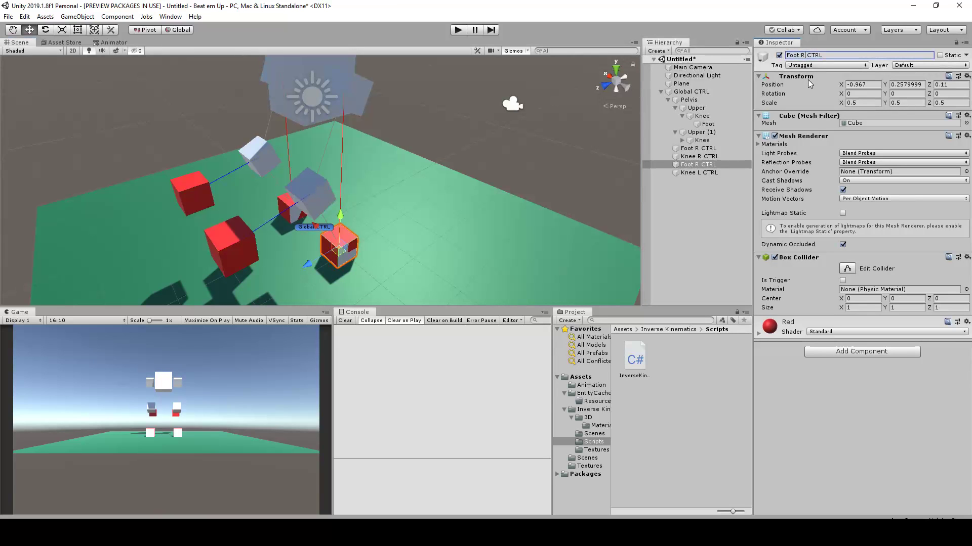
type("L")
key("Return")
Test both legs by moving the Pelvis cube, and undo the move
left_click_drag(543, 95, 480, 163, "alt")
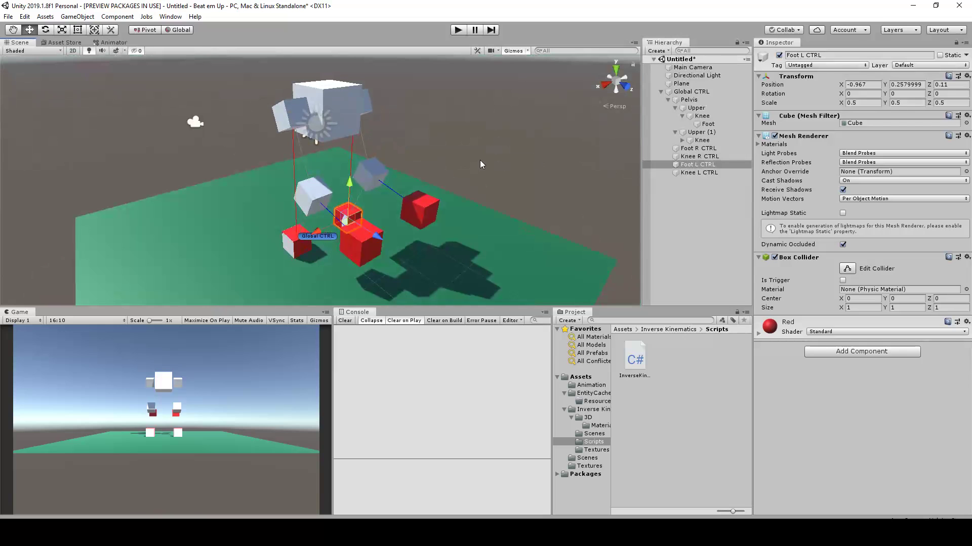
left_click(342, 87)
left_click_drag(372, 138, 397, 133, "alt")
left_click_drag(329, 103, 352, 99)
key("ctrl+z")
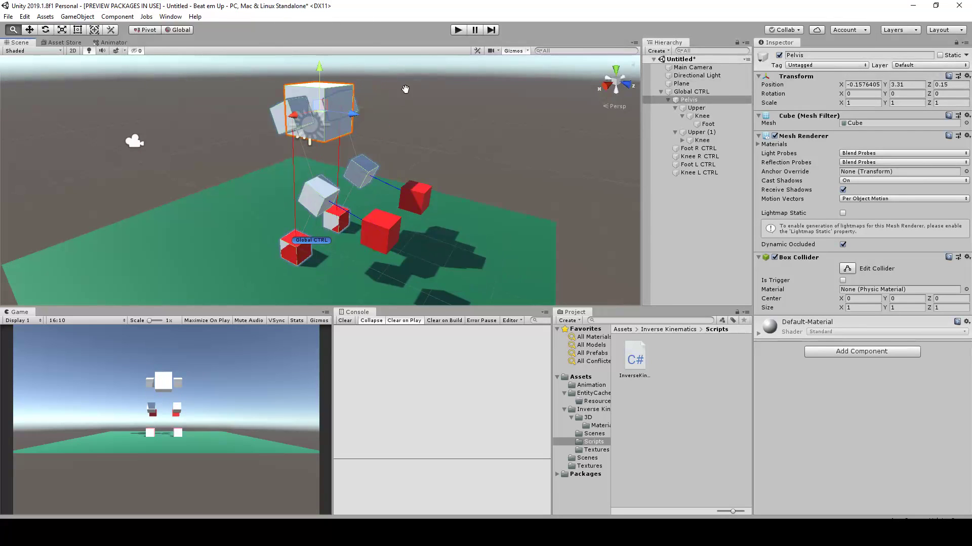
Add a cube as a child of the original leg's Upper object
scroll(405, 106, "up", 2)
left_click_drag(359, 156, 404, 164, "alt")
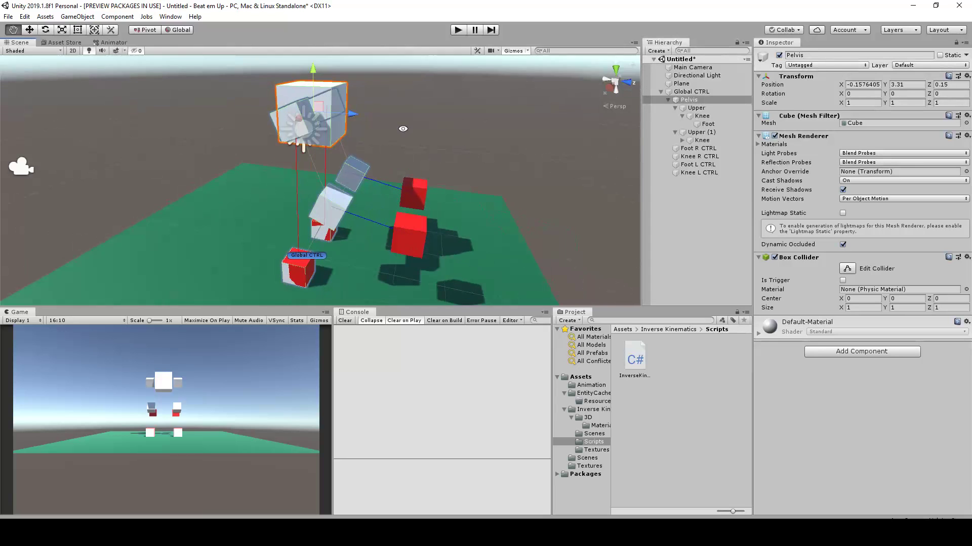
scroll(394, 125, "up", 3)
scroll(281, 102, "up", 3)
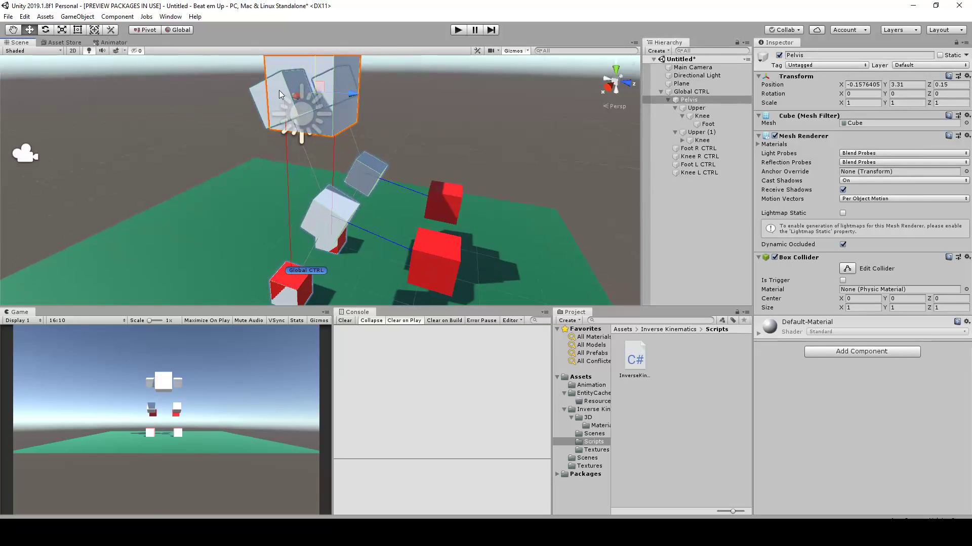
left_click_drag(301, 236, 385, 171, "alt")
key("f")
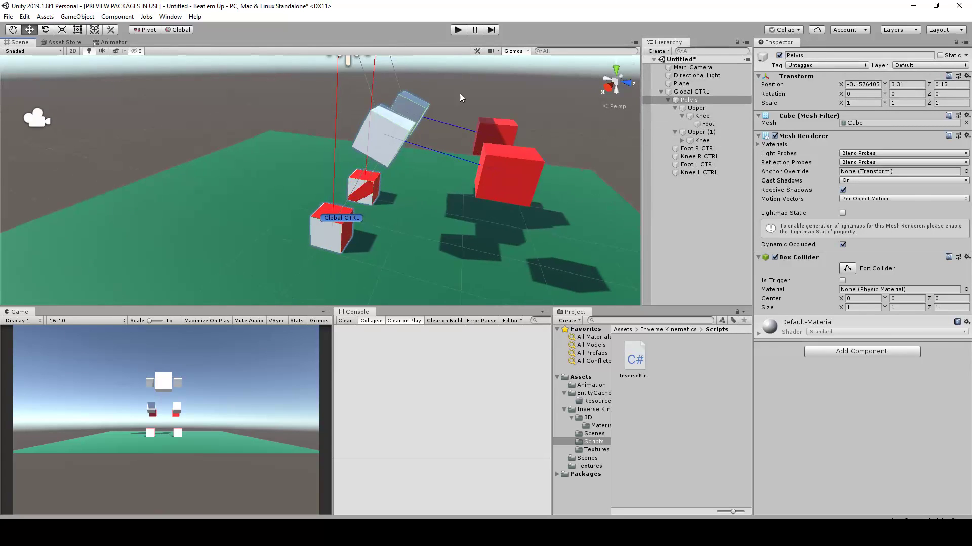
left_click(699, 110)
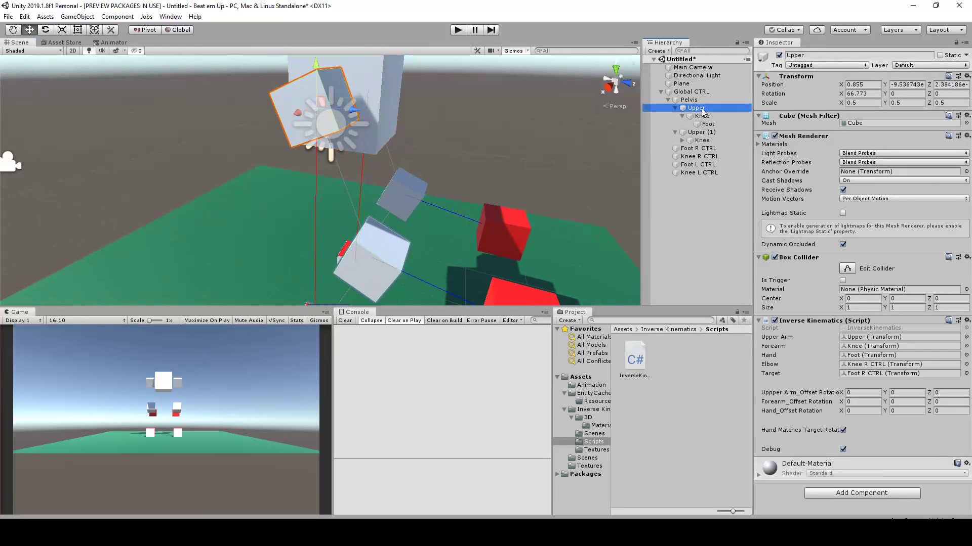
scroll(385, 104, "down", 1)
left_click_drag(466, 143, 430, 164, "alt")
right_click(716, 111)
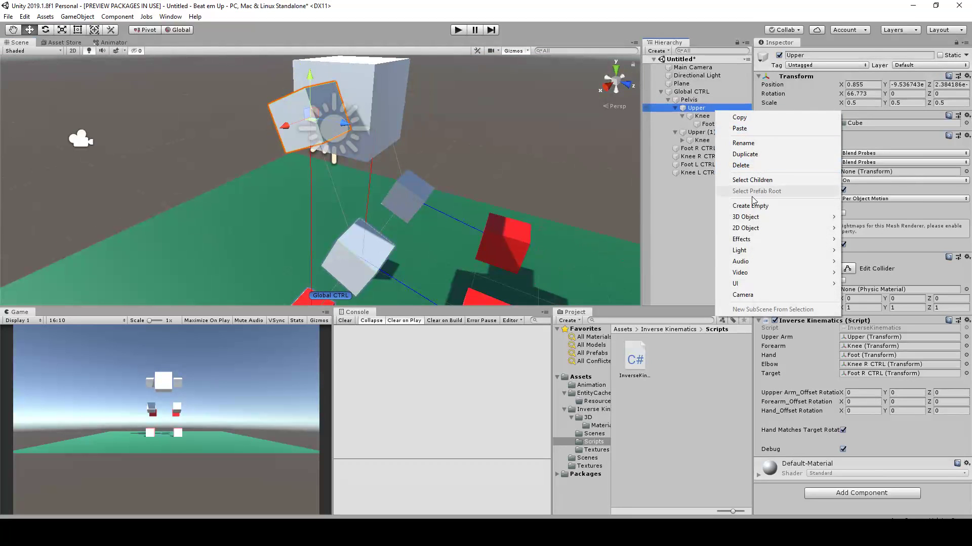
mouse_move(758, 218)
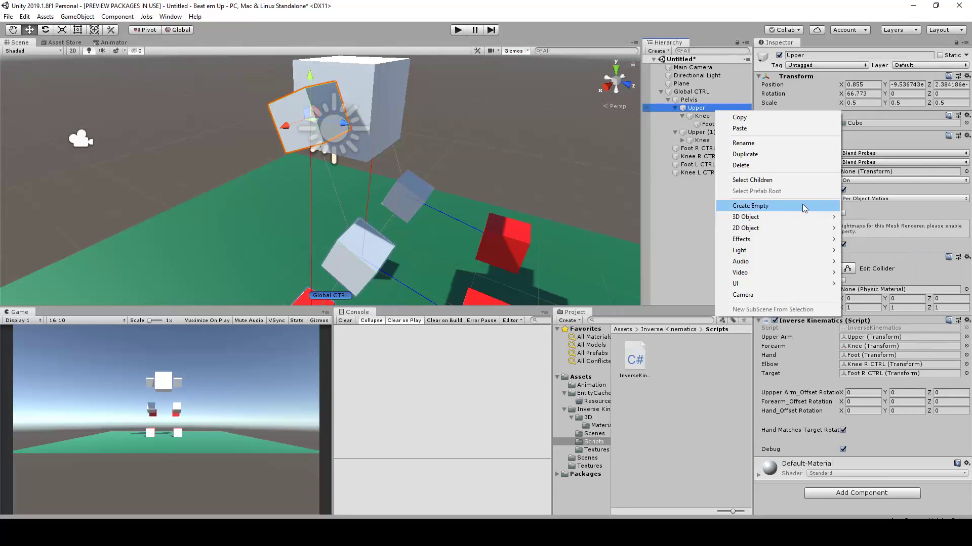
mouse_move(809, 218)
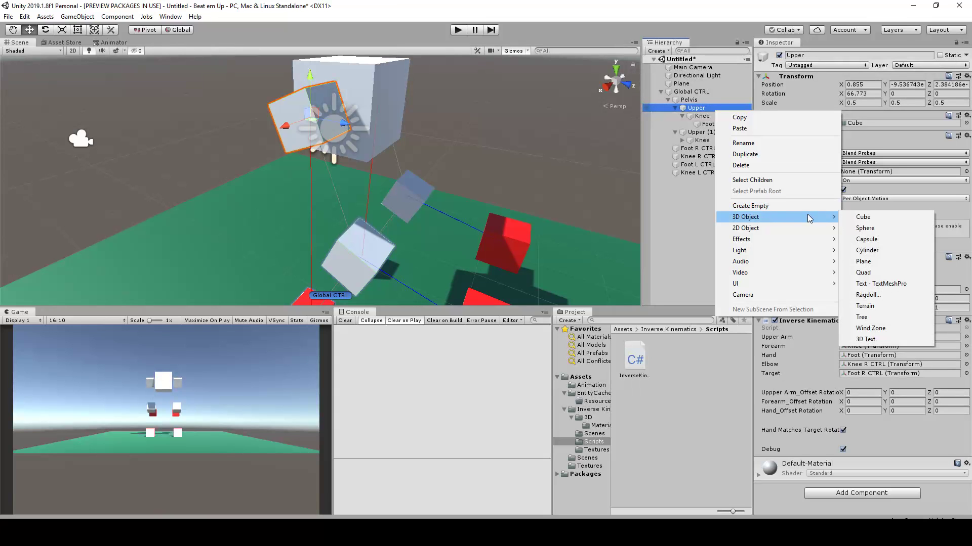
left_click(864, 223)
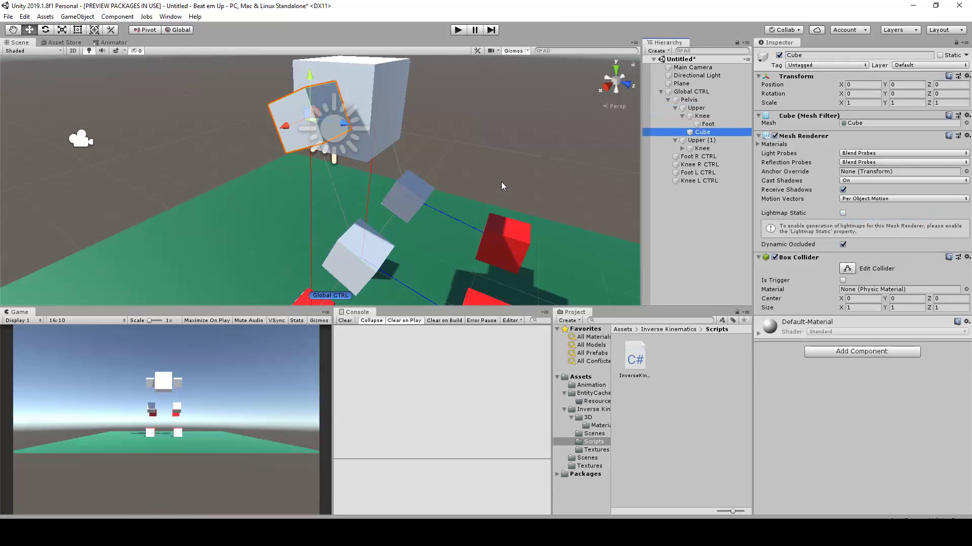
Stretch the new cube along Upper's local axis to the knee with the Rect tool, to about 3.71 in Z scale
left_click_drag(466, 181, 476, 142, "alt")
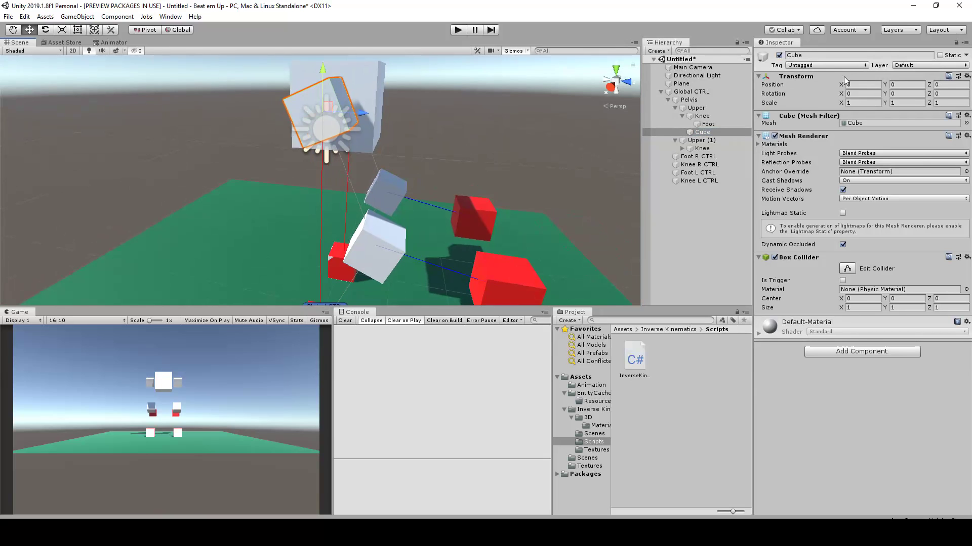
left_click(78, 30)
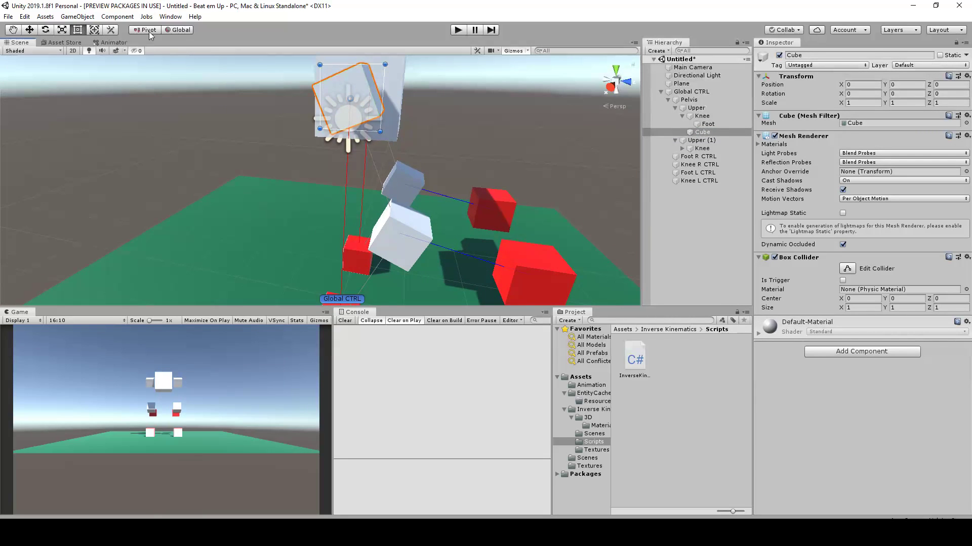
left_click(180, 30)
left_click_drag(363, 119, 404, 229)
left_click_drag(450, 202, 460, 166, "alt")
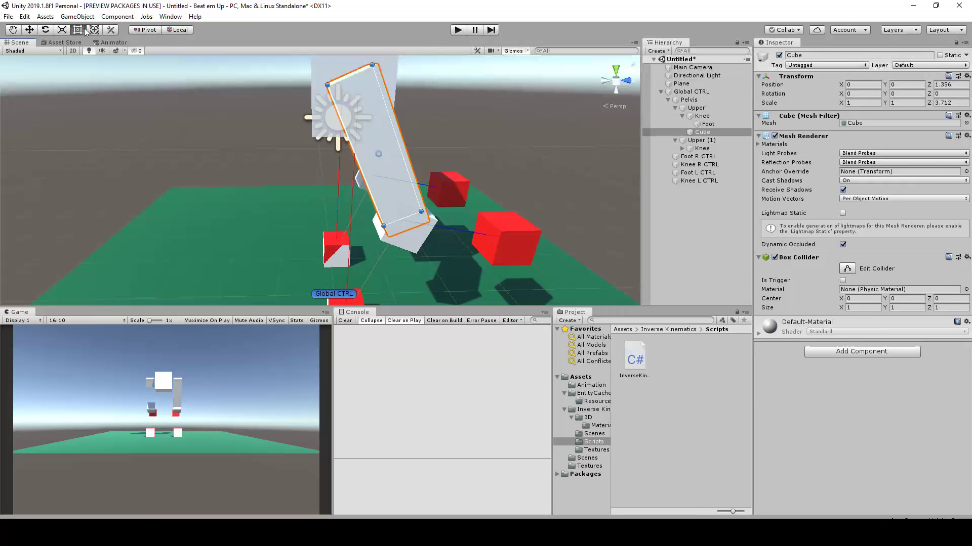
Duplicate the stretched thigh cube and parent the copy under Upper (1)
scroll(398, 191, "down", 4)
middle_click_drag(407, 206, 384, 158)
scroll(384, 158, "up", 4)
left_click_drag(386, 160, 402, 181, "alt")
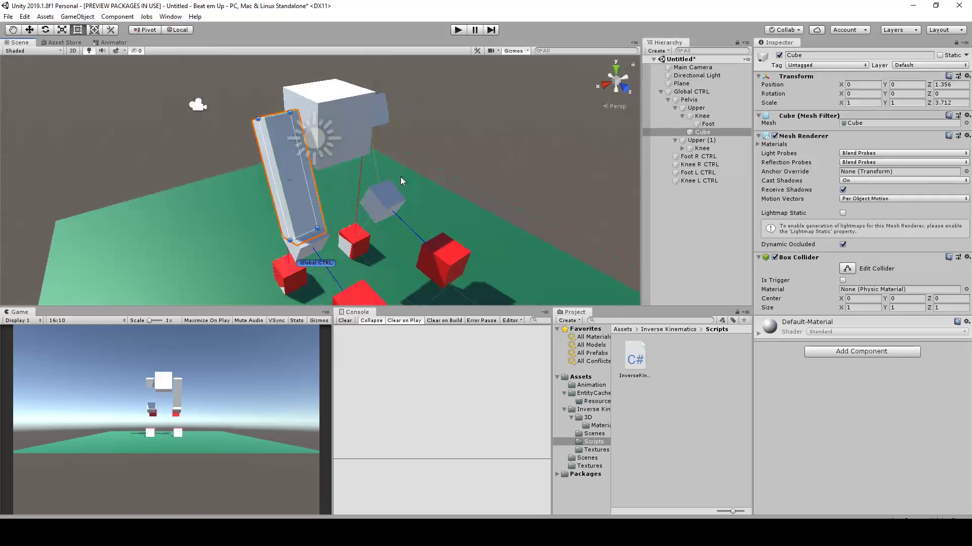
left_click(709, 133)
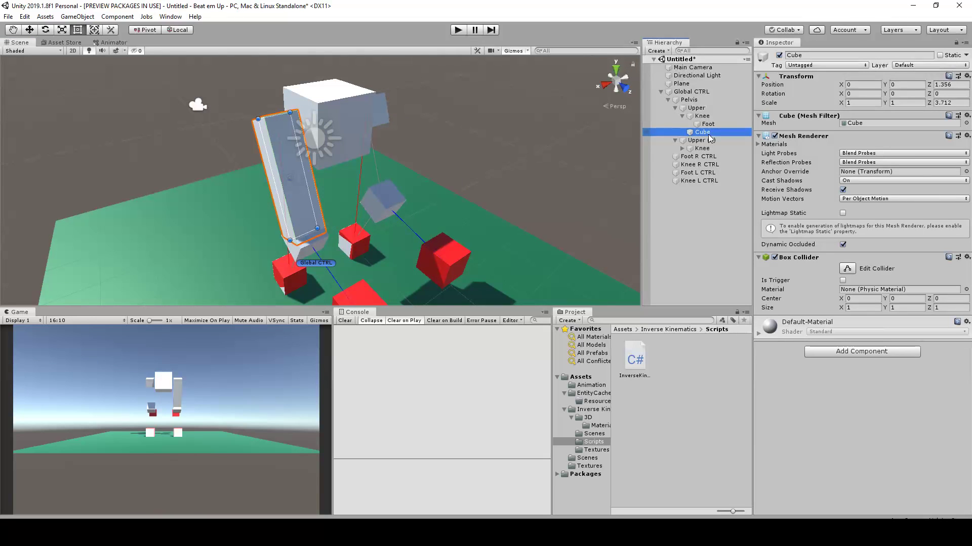
key("ctrl+d")
left_click_drag(708, 141, 707, 152)
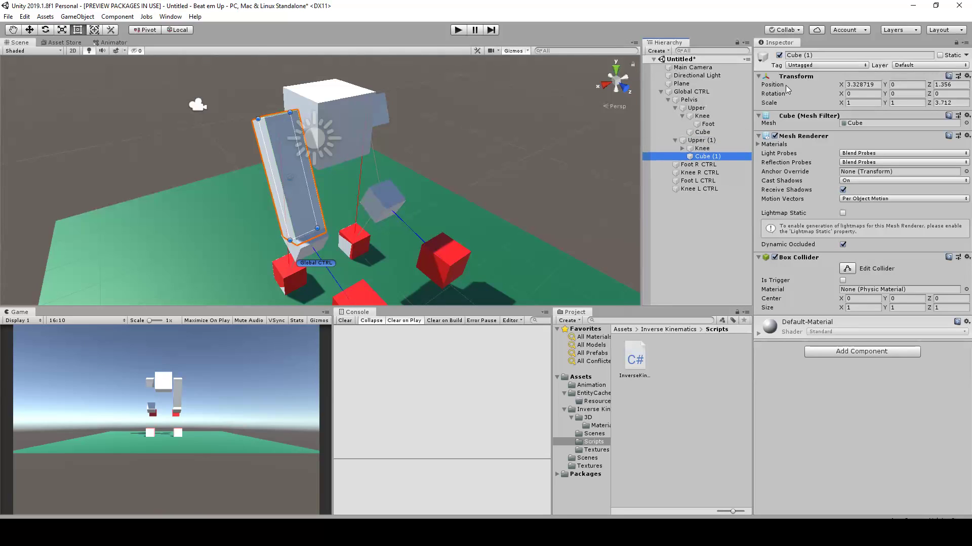
Set the copied thigh cube's X position to 0, try Z position 0, and undo the Z change
left_click(873, 93)
left_click(873, 85)
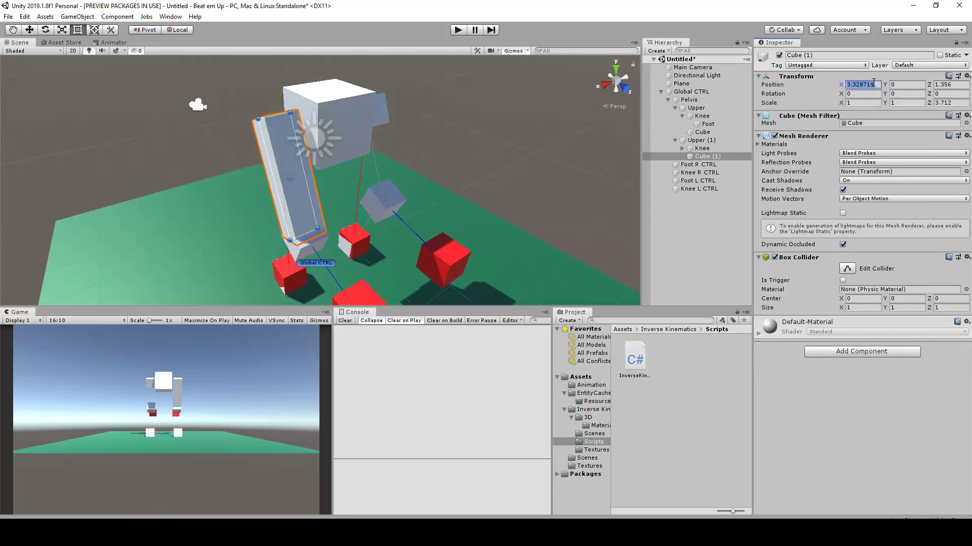
type("00")
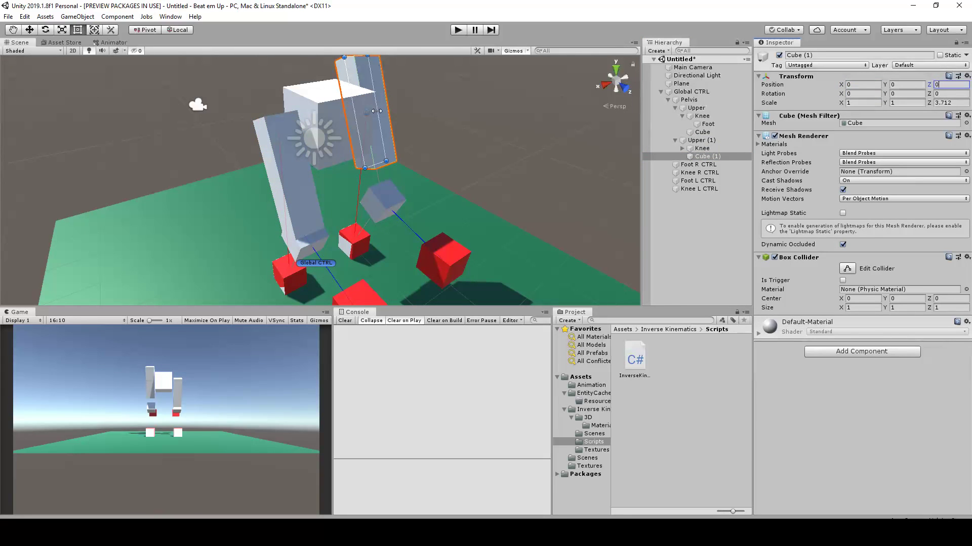
key("ctrl+z")
left_click_drag(368, 136, 442, 135, "alt")
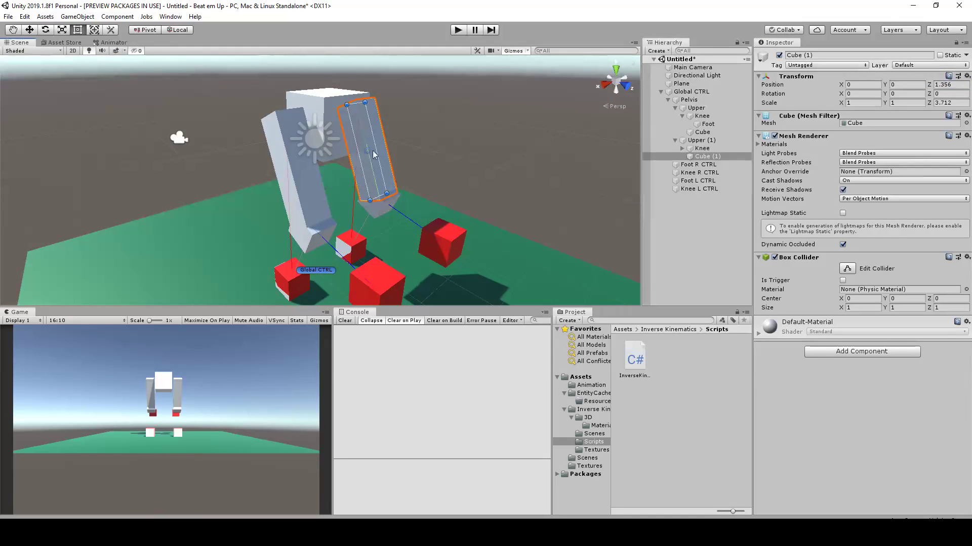
left_click_drag(366, 152, 212, 167, "alt")
left_click_drag(341, 197, 339, 175, "alt")
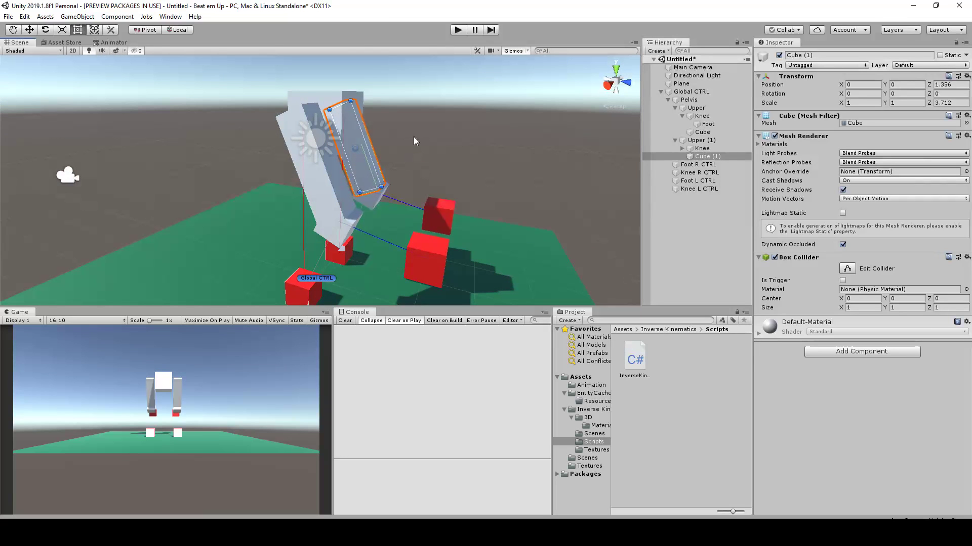
middle_click_drag(399, 163, 469, 107)
scroll(440, 187, "up", 2)
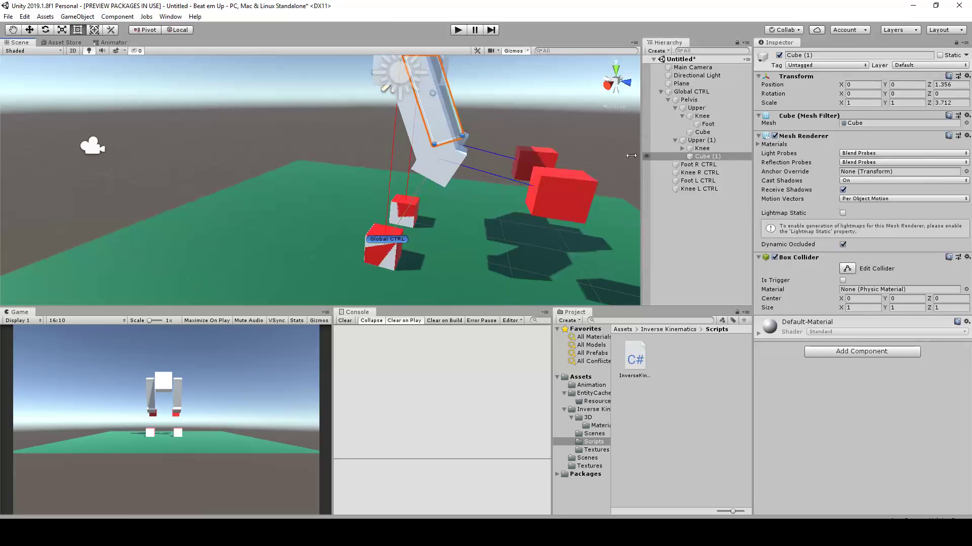
scroll(466, 169, "down", 3)
scroll(467, 169, "up", 2)
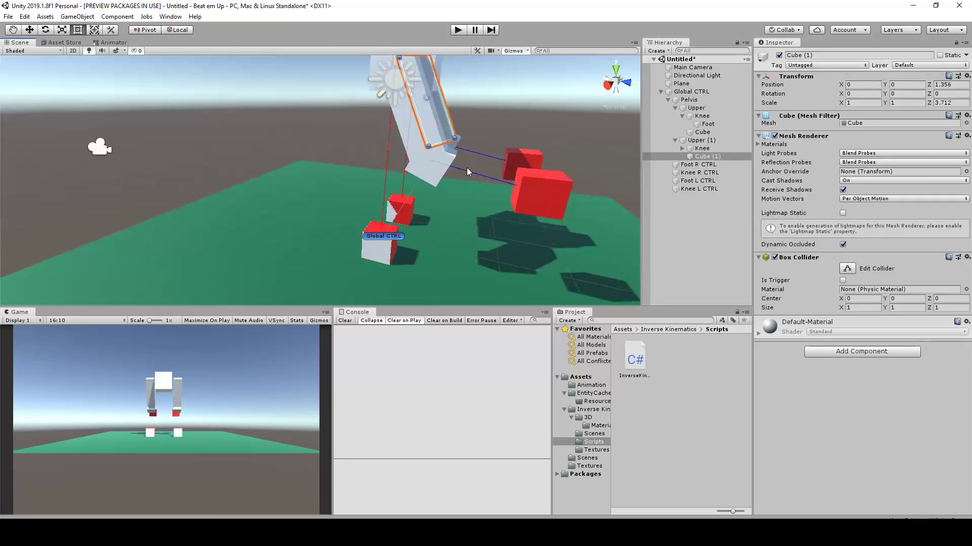
left_click(432, 177)
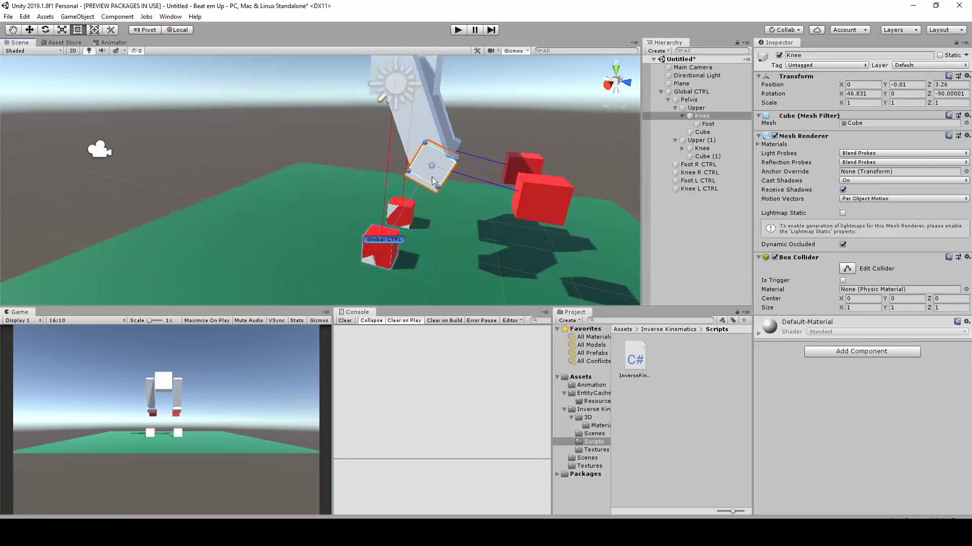
scroll(432, 177, "up", 2)
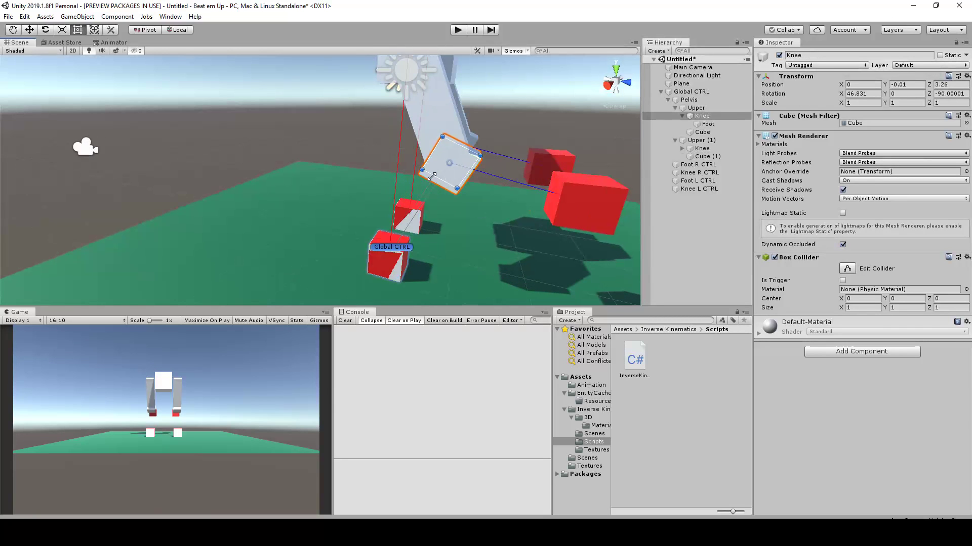
left_click(709, 132)
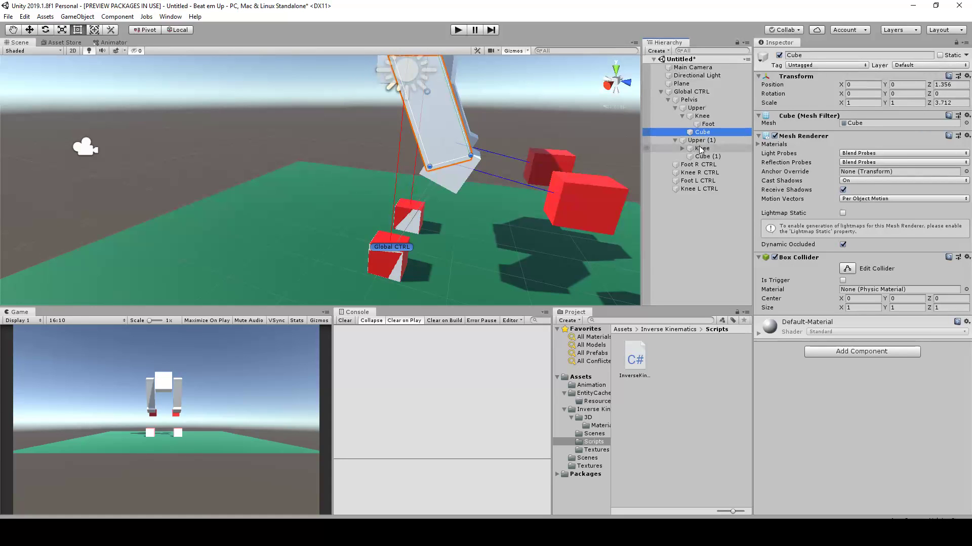
left_click(682, 149)
left_click(701, 148)
right_click(701, 149)
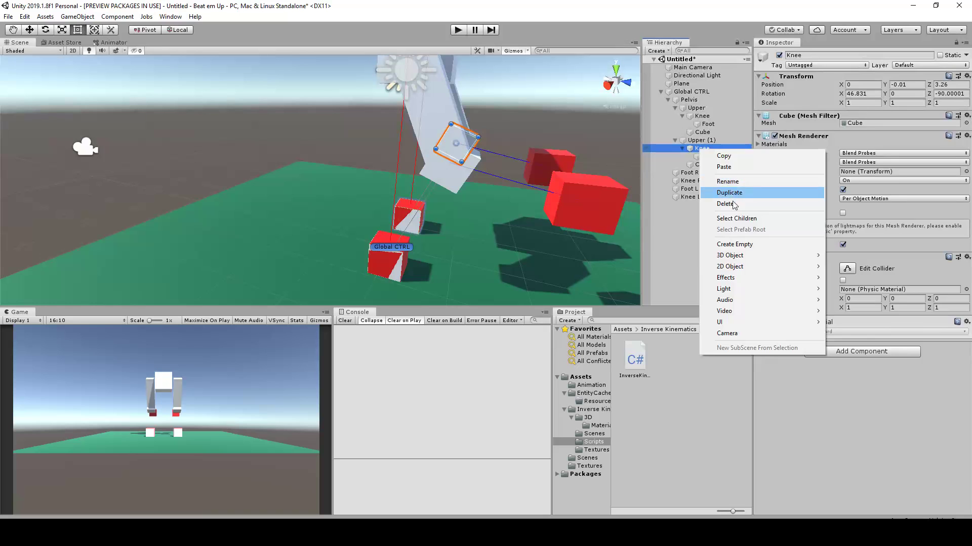
left_click(736, 244)
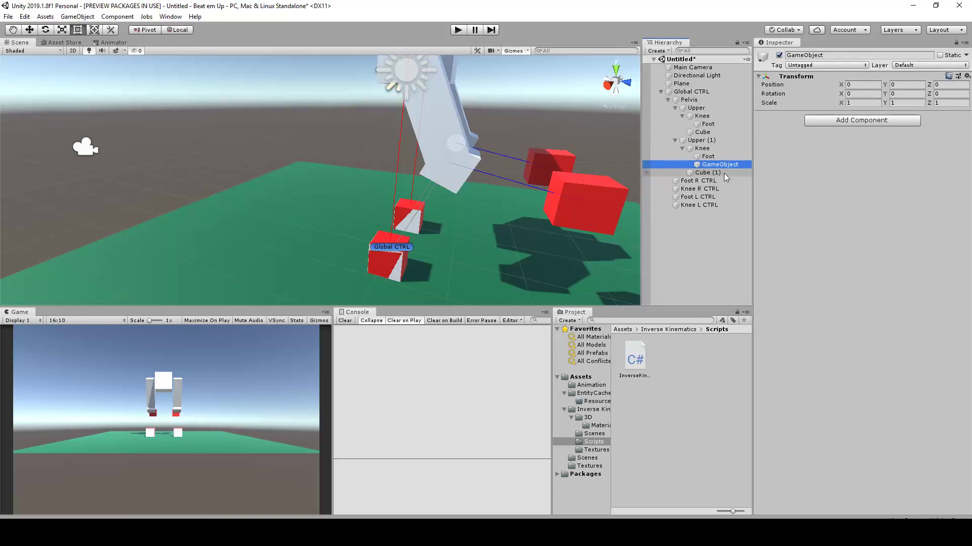
key("ctrl+z")
Add a cube as a child of Upper (1)'s Knee and stretch it down to the foot, to about 3.76 in Z scale
right_click(704, 148)
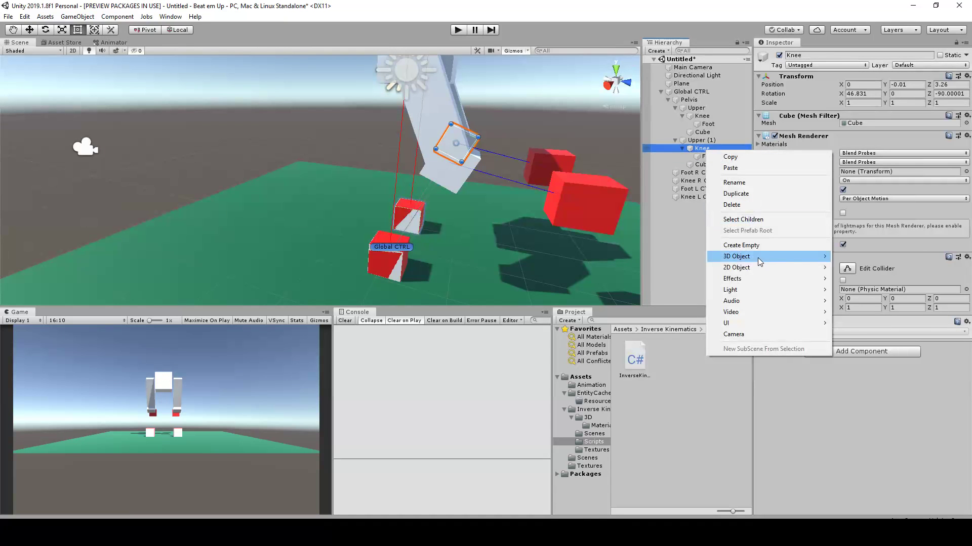
mouse_move(759, 259)
left_click(856, 258)
left_click_drag(487, 158, 353, 252, "alt")
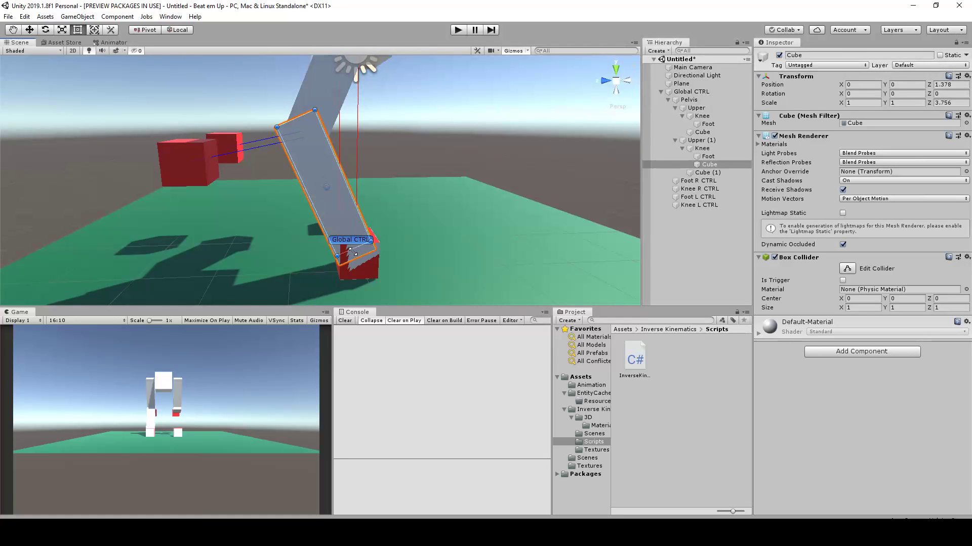
Shift the new shin cube to local position X 0.17 and Z 1.56 so it lines up with the knee and foot
left_click_drag(346, 169, 296, 146, "alt")
scroll(296, 147, "up", 2)
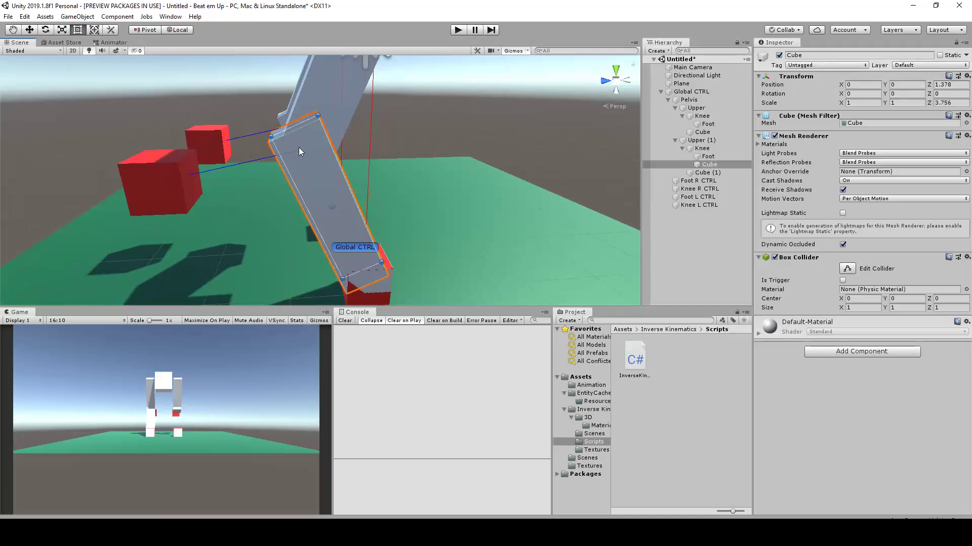
left_click_drag(326, 176, 315, 144, "alt")
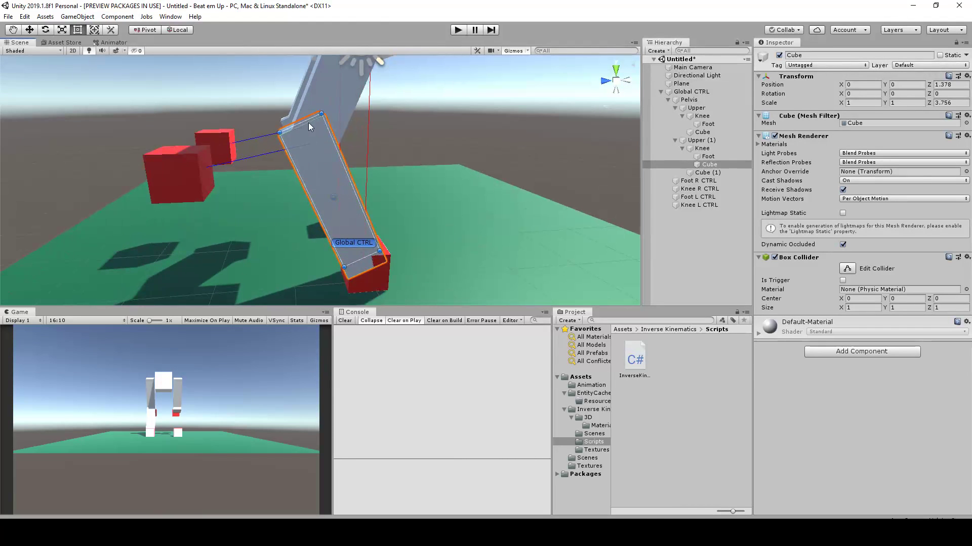
mouse_move(317, 156)
left_mouse_down()
mouse_move(360, 195)
mouse_move(318, 179)
mouse_move(405, 171)
mouse_move(319, 174)
left_mouse_up()
scroll(329, 159, "down", 4)
Duplicate the shin cube and parent the copy under the original Upper's Knee
left_click(716, 167)
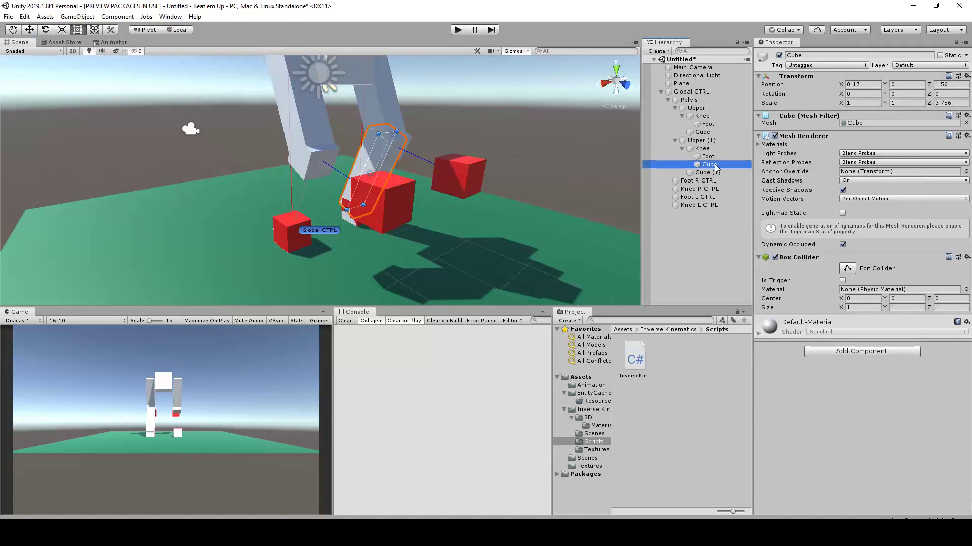
key("ctrl+d")
left_click_drag(716, 174, 711, 120)
Set the copied shin cube's Y position to 0, after trying and undoing an X position of 0
left_click(878, 85)
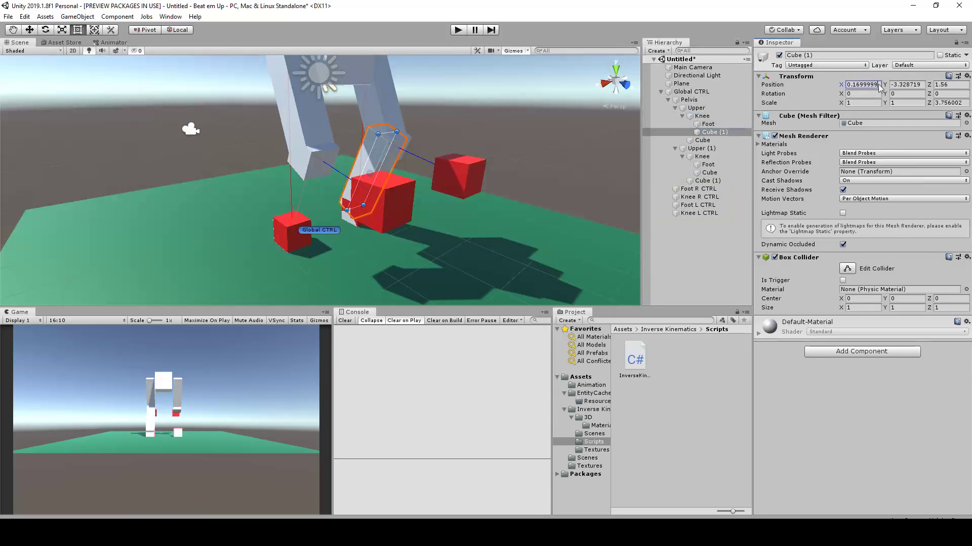
type("0")
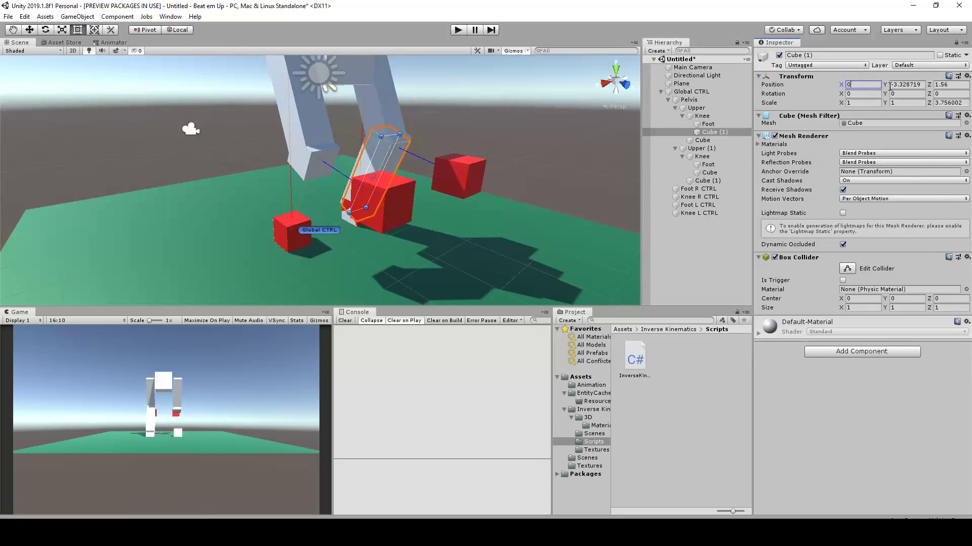
key("ctrl+z")
left_click(912, 84)
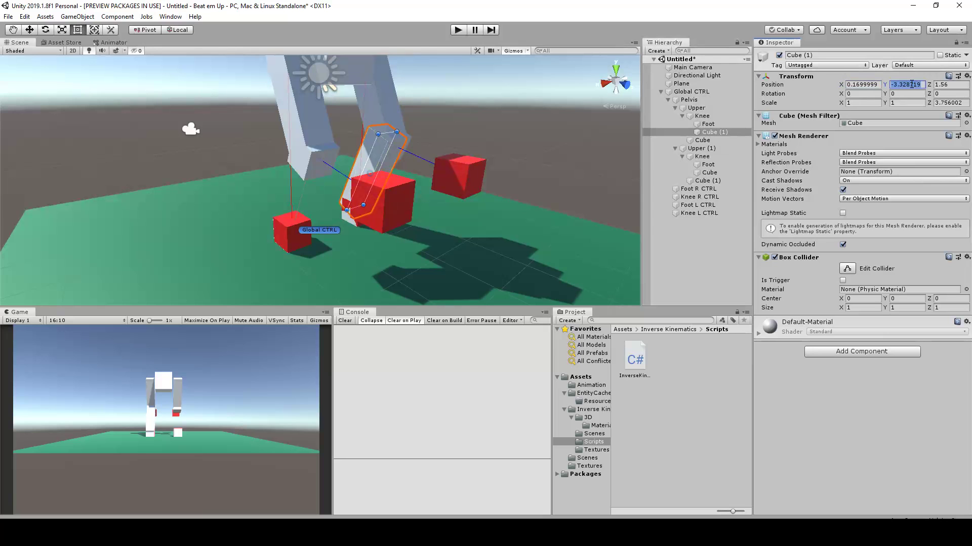
type("0")
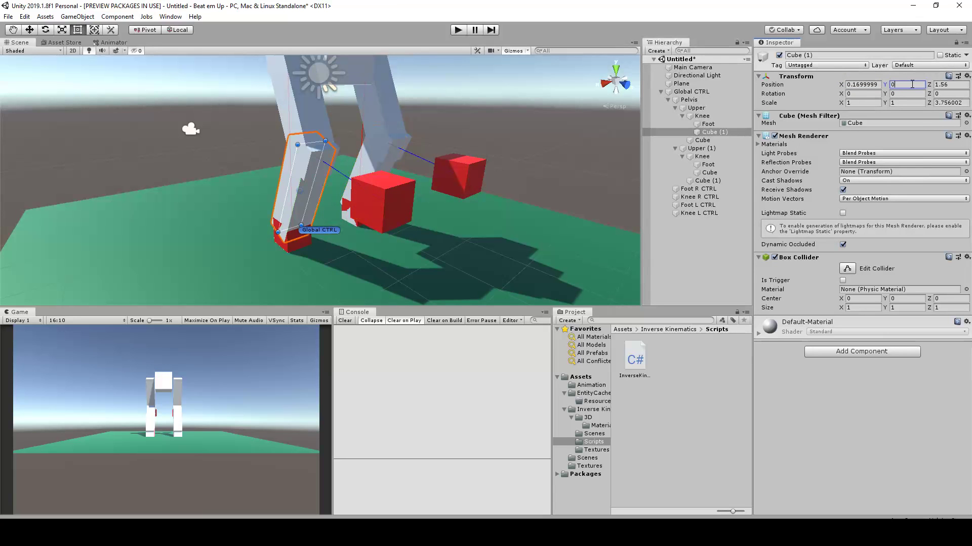
left_click_drag(496, 87, 506, 169, "alt")
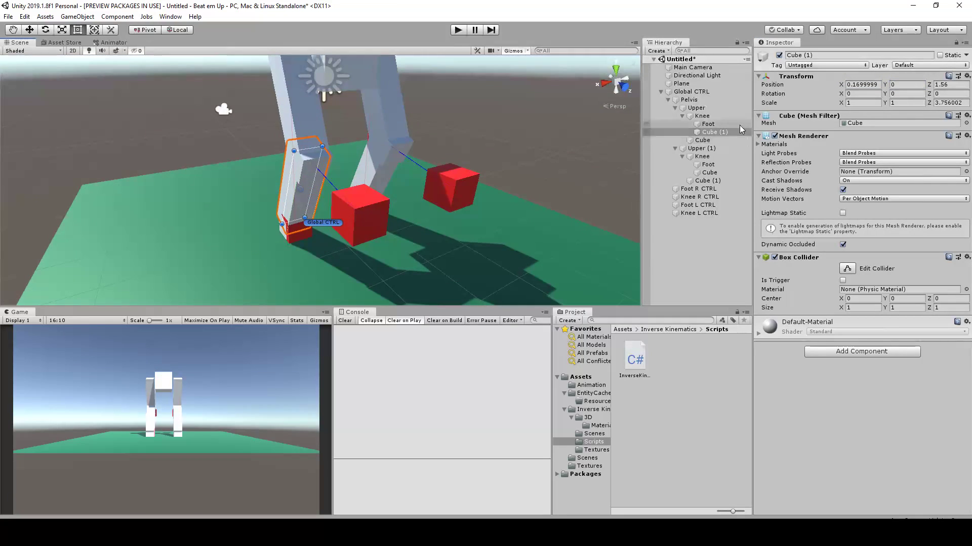
Test the leg's bend by moving Knee R CTRL sideways to about X 1.78, and undo the move
left_click(365, 207)
key("w")
left_click_drag(329, 225, 299, 232)
left_click_drag(475, 223, 353, 236, "alt")
left_click(506, 209)
left_click_drag(522, 196, 416, 207, "alt")
left_click(298, 221)
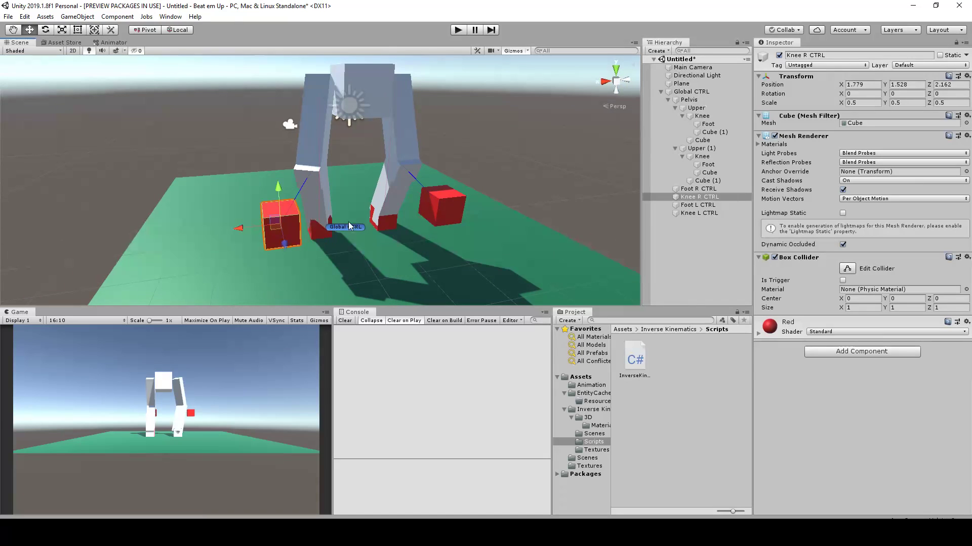
key("ctrl+z")
Scale Foot R CTRL and Foot L CTRL together uniformly to about 0.58
left_click_drag(406, 206, 537, 200, "alt")
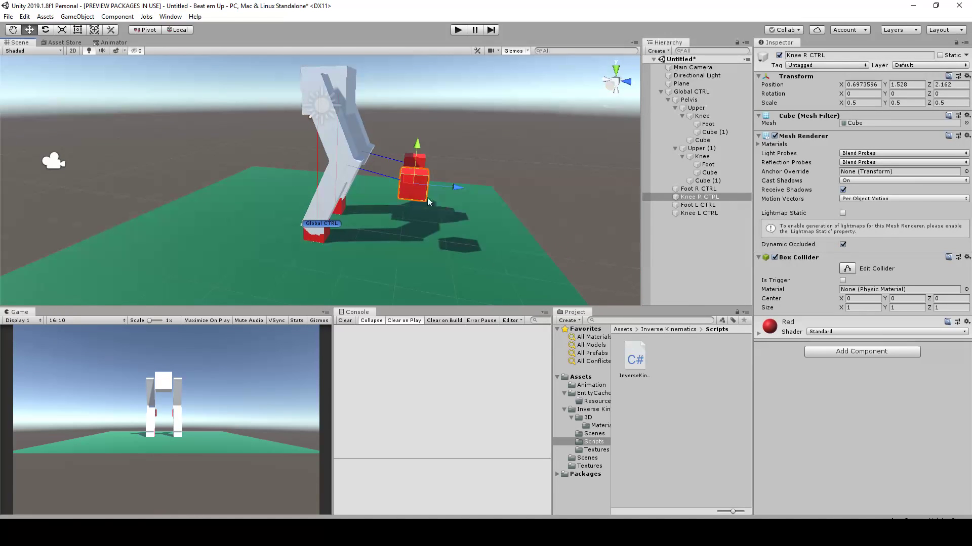
scroll(430, 176, "up", 2)
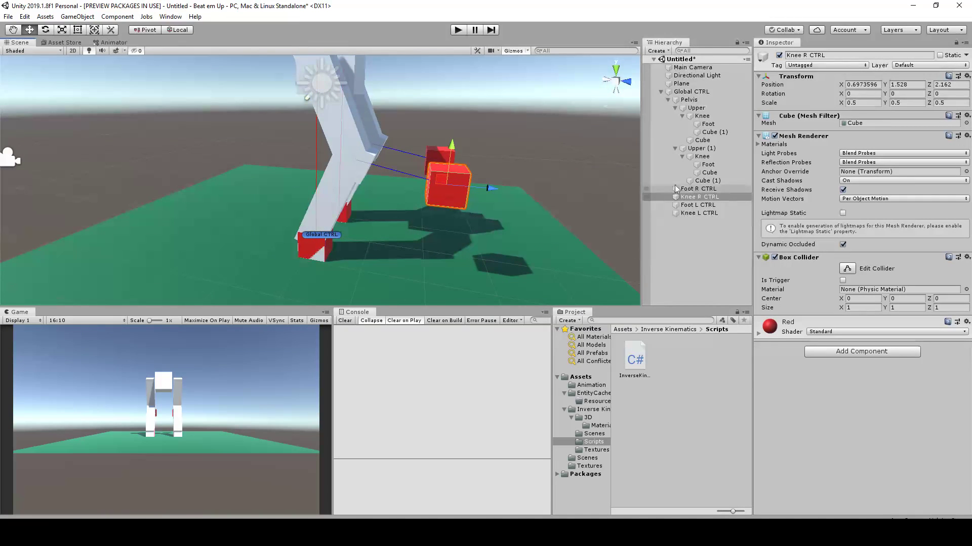
scroll(407, 182, "up", 1)
scroll(395, 229, "up", 2)
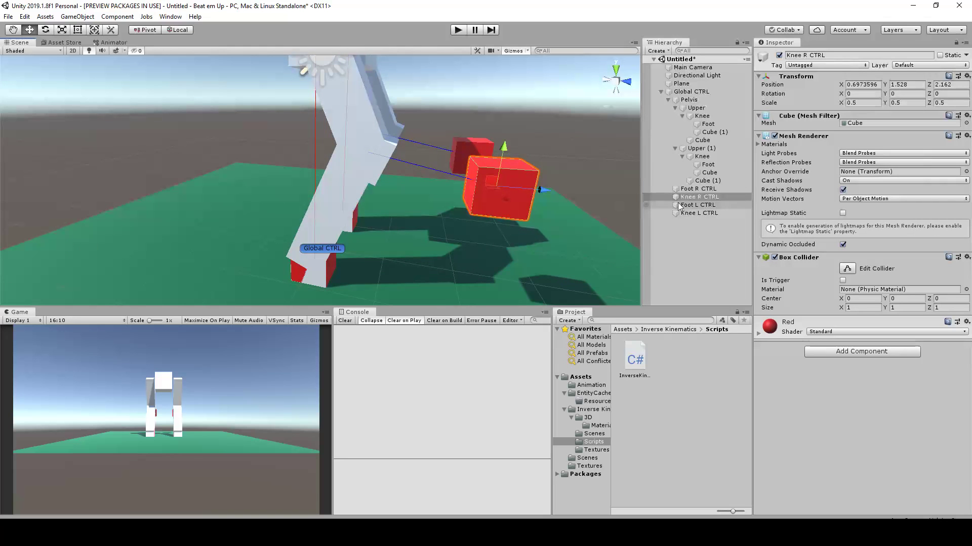
middle_click_drag(492, 244, 490, 190)
scroll(385, 240, "up", 3)
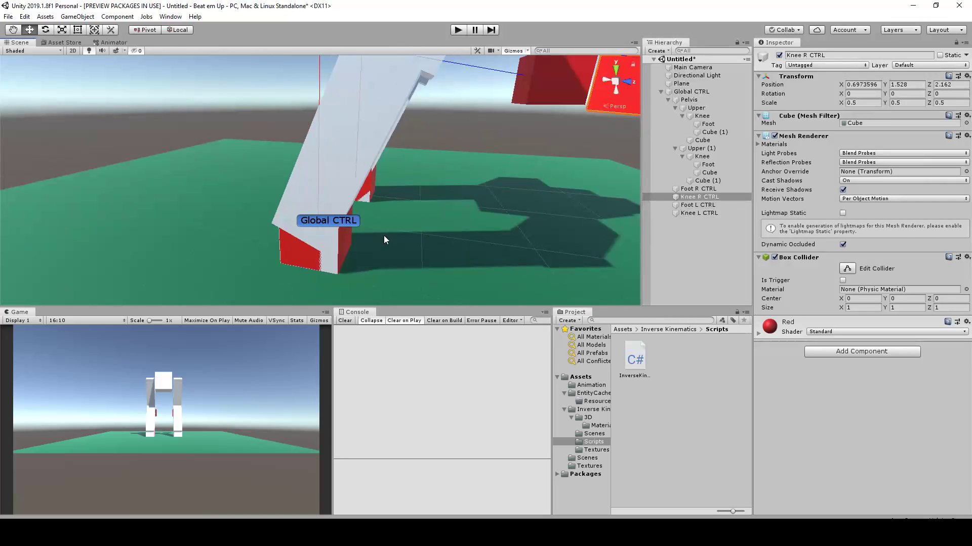
left_click(697, 189)
left_click(704, 205, "ctrl")
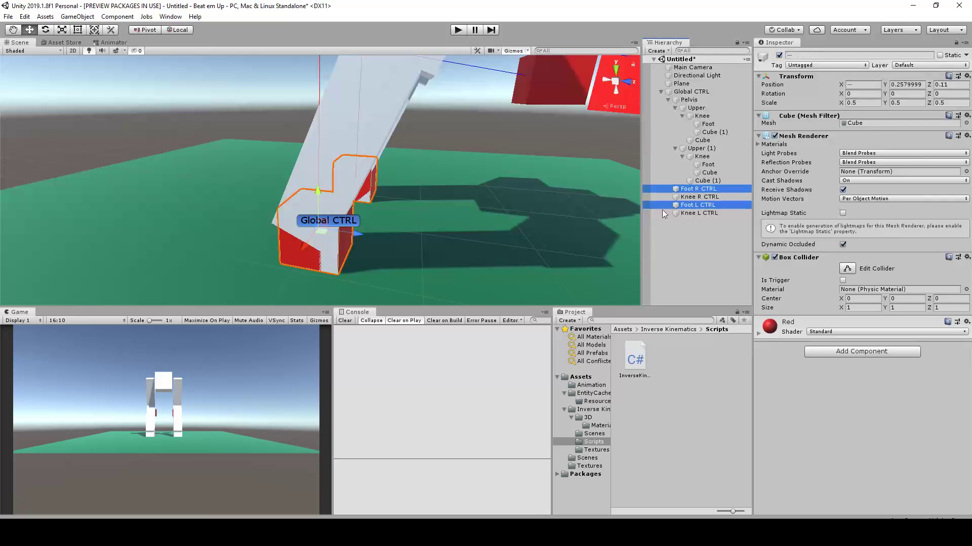
middle_click_drag(363, 227, 368, 196)
key("r")
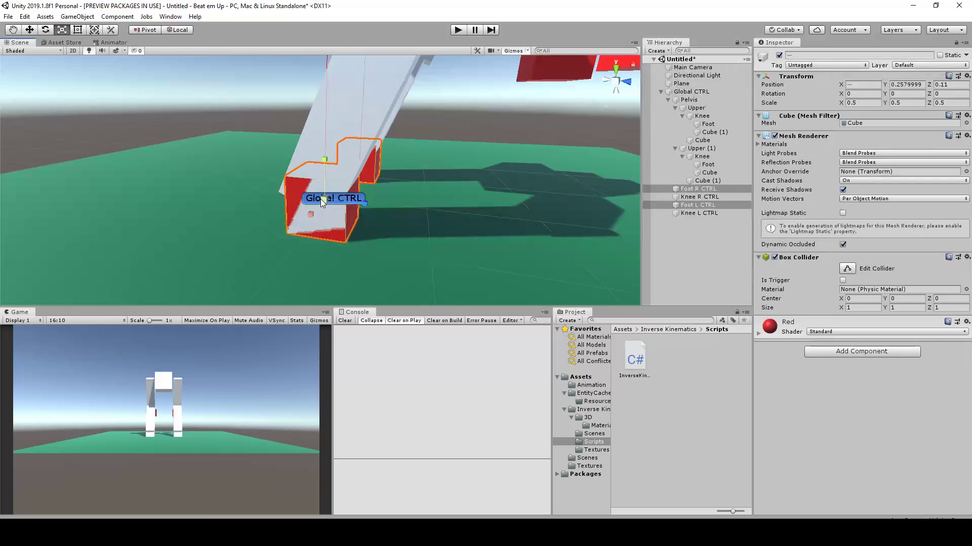
left_click_drag(326, 200, 481, 200)
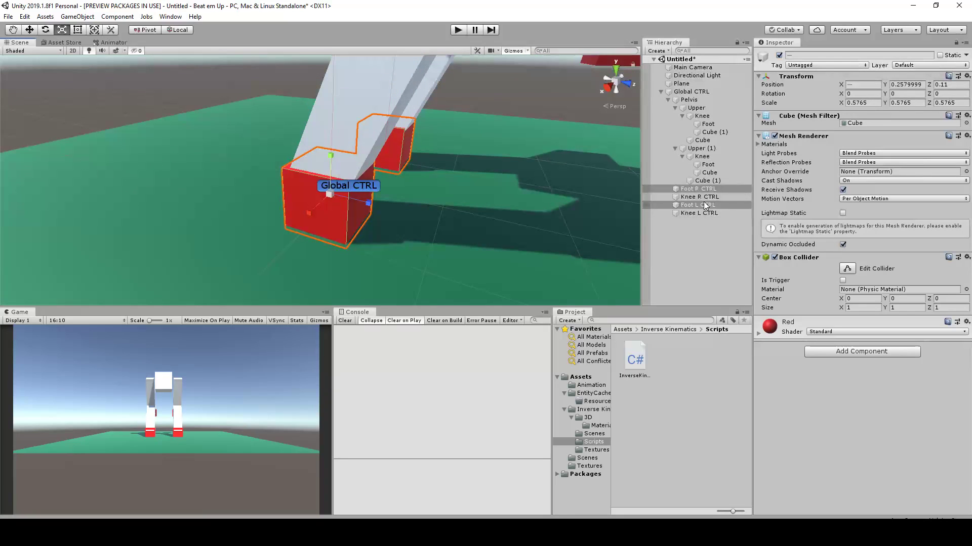
Disable the Mesh Renderer on the Foot objects of both legs
left_click(709, 165)
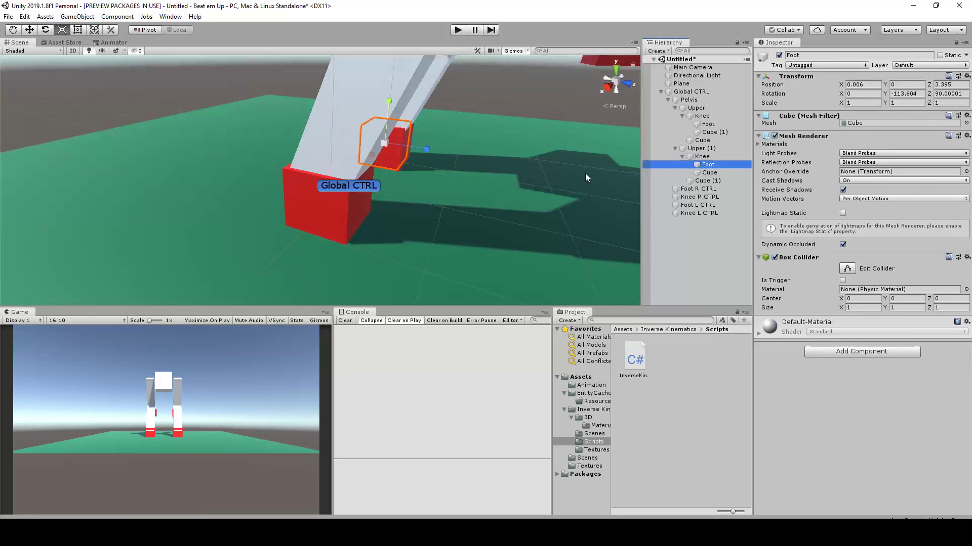
left_click(706, 125, "ctrl")
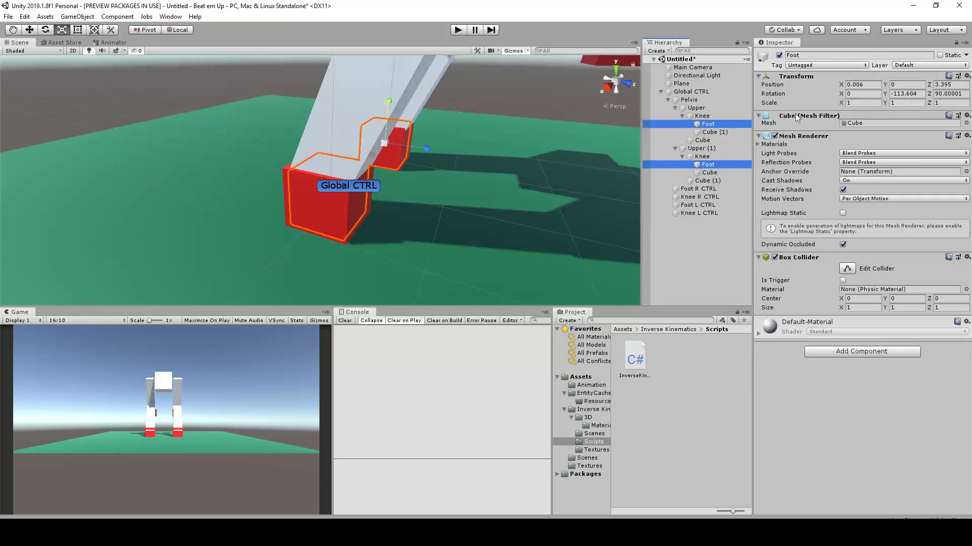
left_click(775, 136)
left_click_drag(441, 173, 400, 187, "alt")
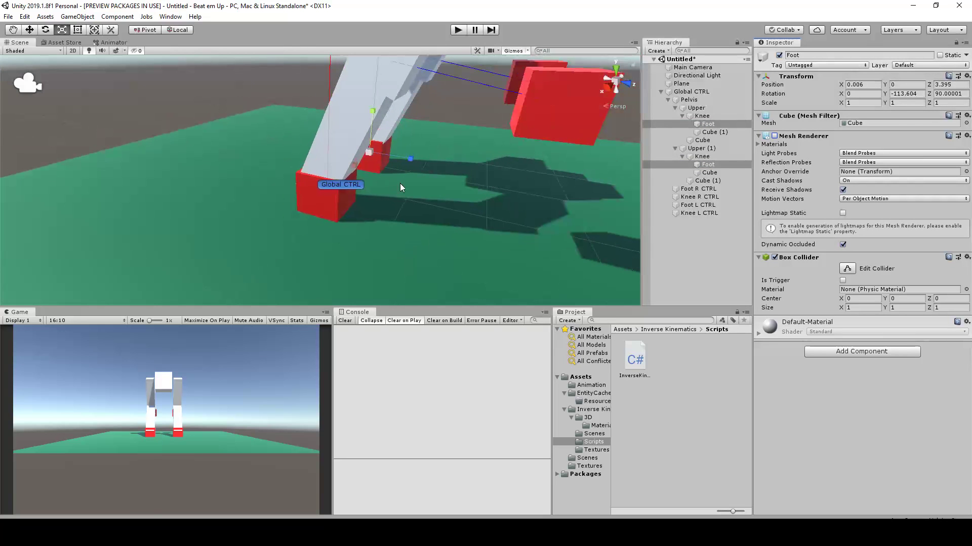
left_click(326, 203)
left_click_drag(399, 192, 388, 175, "alt")
left_click(390, 172, "shift")
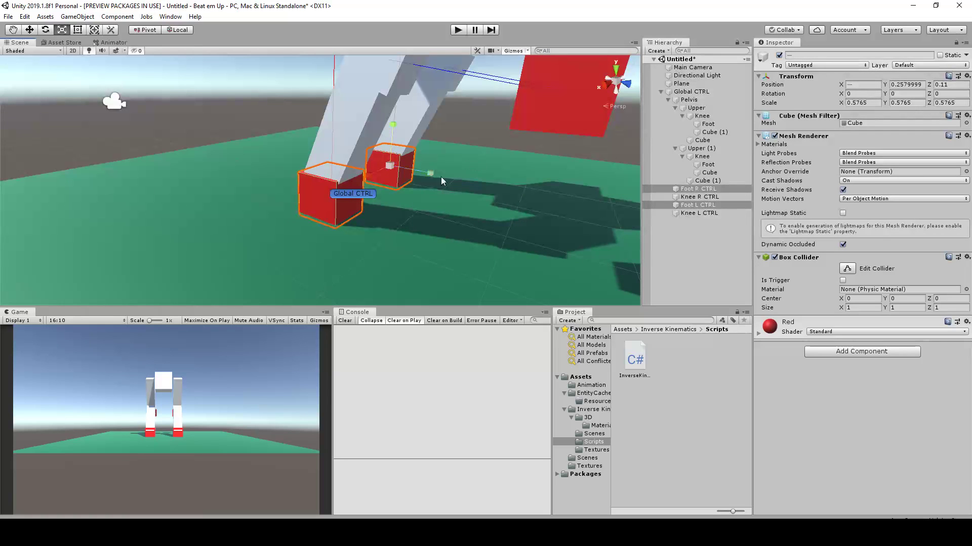
Add a cube as a child of each leg's Foot object
left_click(709, 167)
left_click(708, 125, "ctrl")
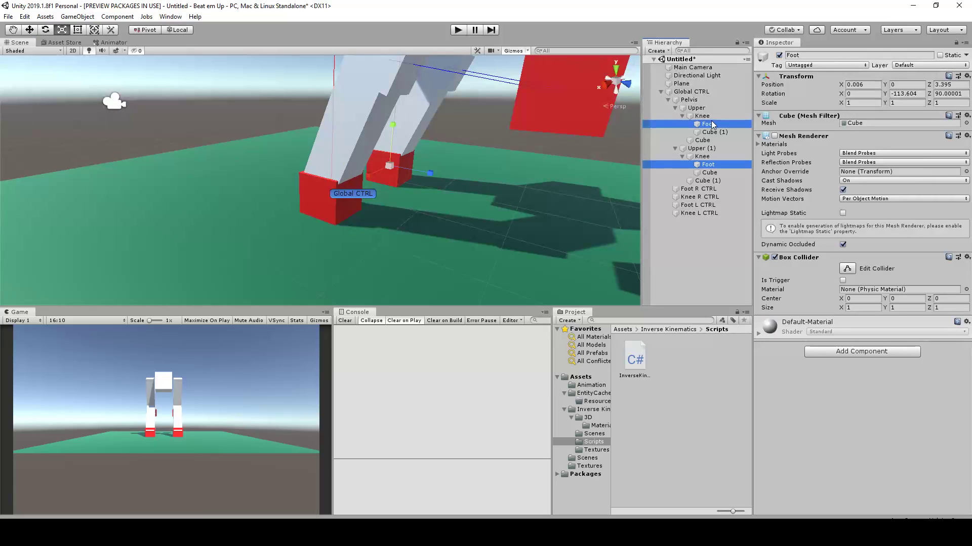
right_click(715, 125)
mouse_move(769, 226)
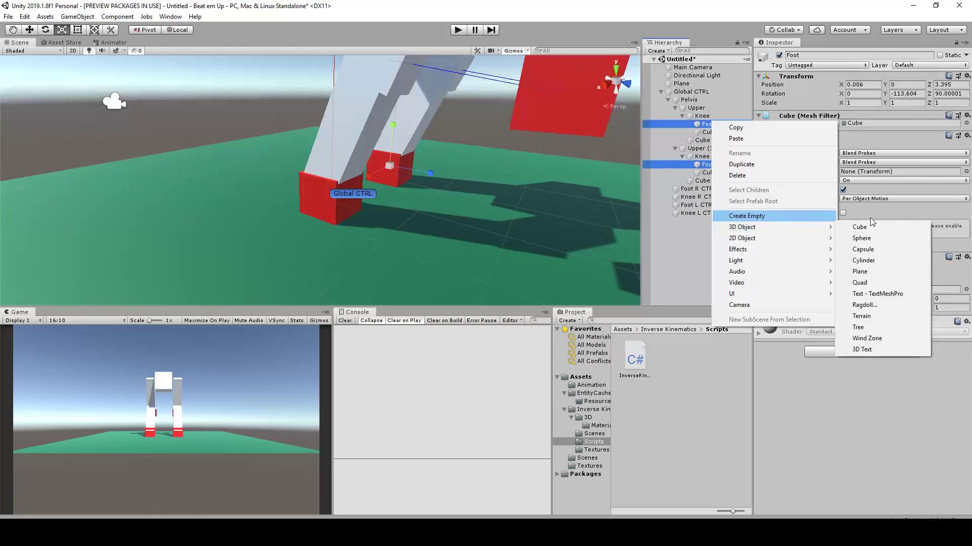
left_click(874, 227)
Shape the cube under Upper (1)'s Foot into a foot, about 0.63 in Y and 2.37 in Z scale, at Y -0.19, Z 0.6
mouse_move(425, 172)
left_mouse_down()
mouse_move(473, 185)
mouse_move(444, 158)
mouse_move(143, 137)
mouse_move(413, 185)
left_mouse_up()
left_click_drag(439, 150, 476, 165)
key("w")
scroll(464, 188, "down", 3)
scroll(450, 196, "up", 3)
scroll(473, 169, "down", 4)
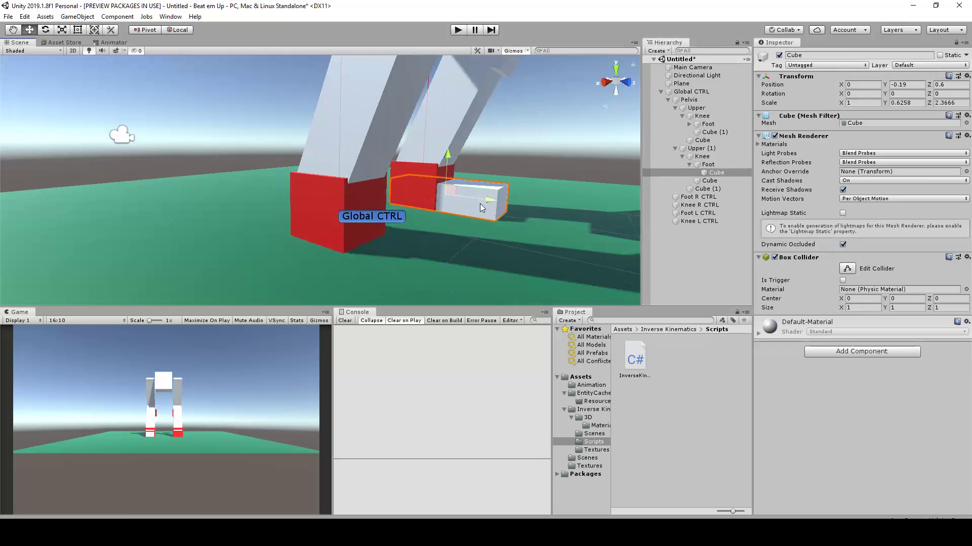
left_click_drag(422, 197, 513, 192, "alt")
scroll(464, 194, "up", 3)
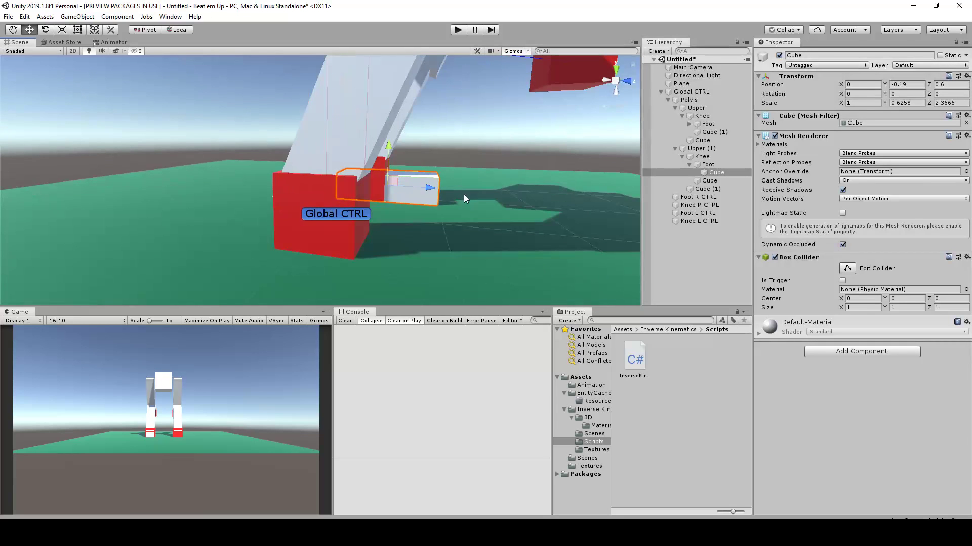
left_click_drag(454, 199, 321, 227, "alt")
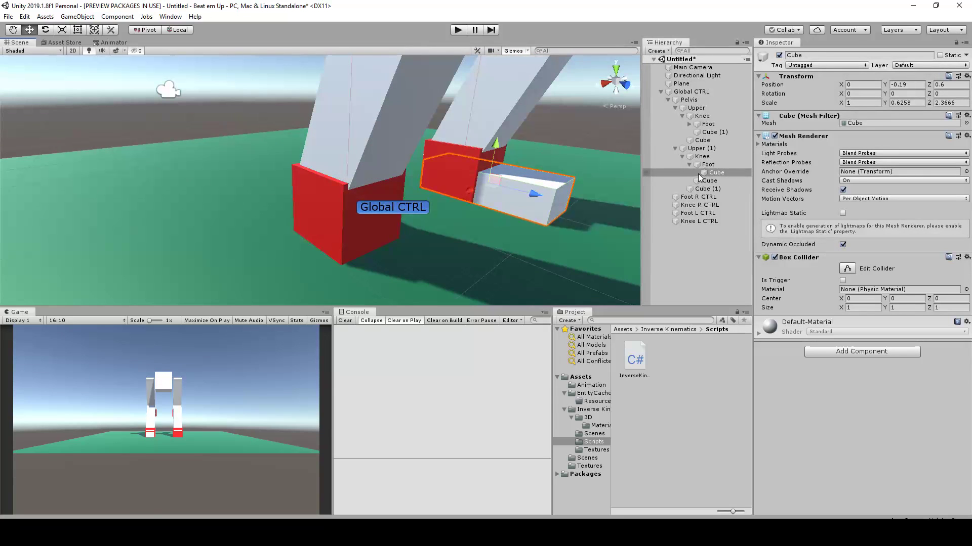
Locate the unshaped cube under Upper's Foot and copy the Transform component of the shaped cube under Upper (1)'s Foot
left_click(714, 132)
key("f")
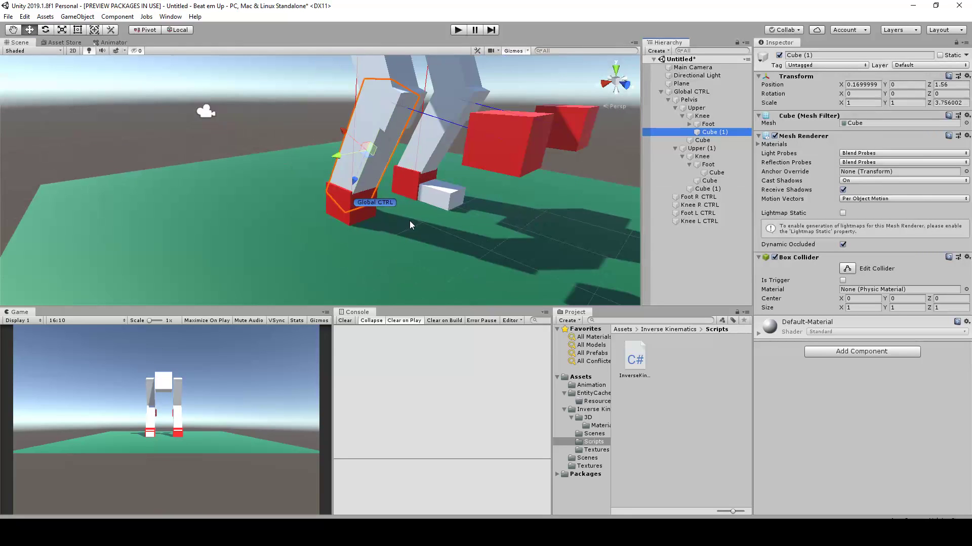
scroll(409, 221, "up", 3)
left_click(703, 126)
left_click(702, 133)
scroll(508, 164, "down", 4)
scroll(602, 146, "up", 3)
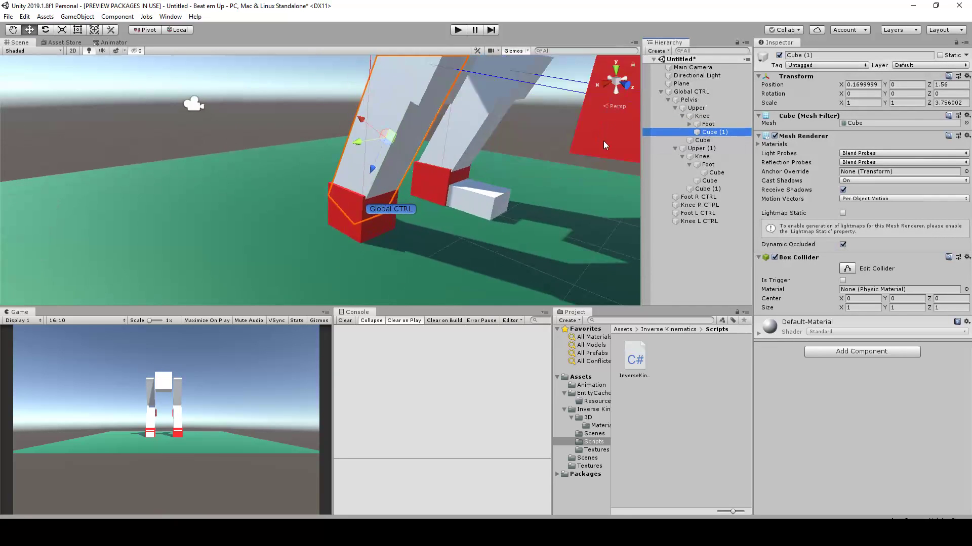
left_click(690, 124)
left_click(715, 132)
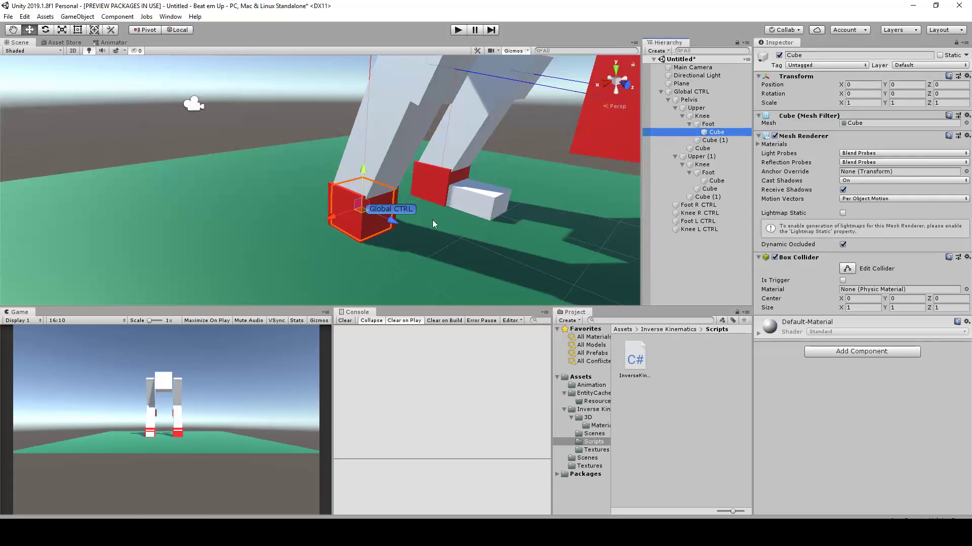
left_click(466, 199)
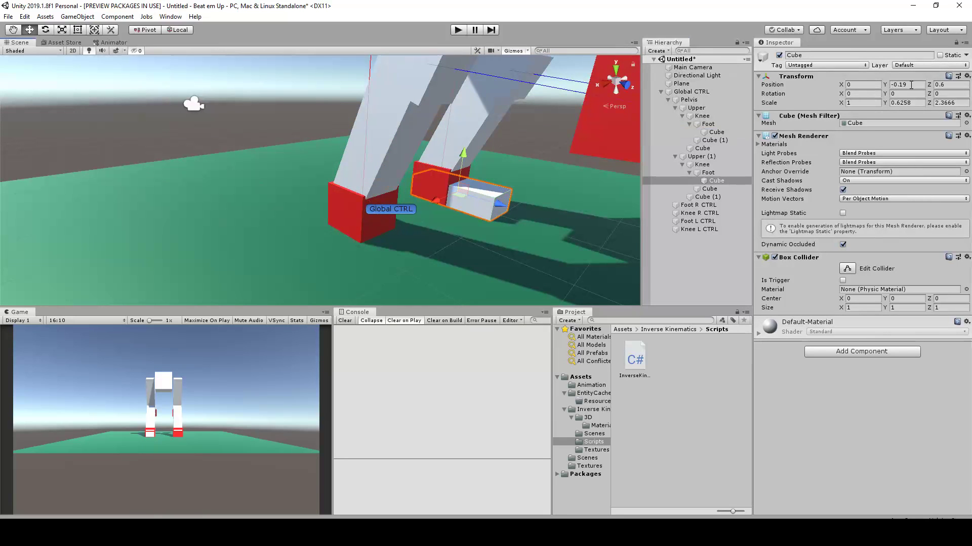
left_click(967, 78)
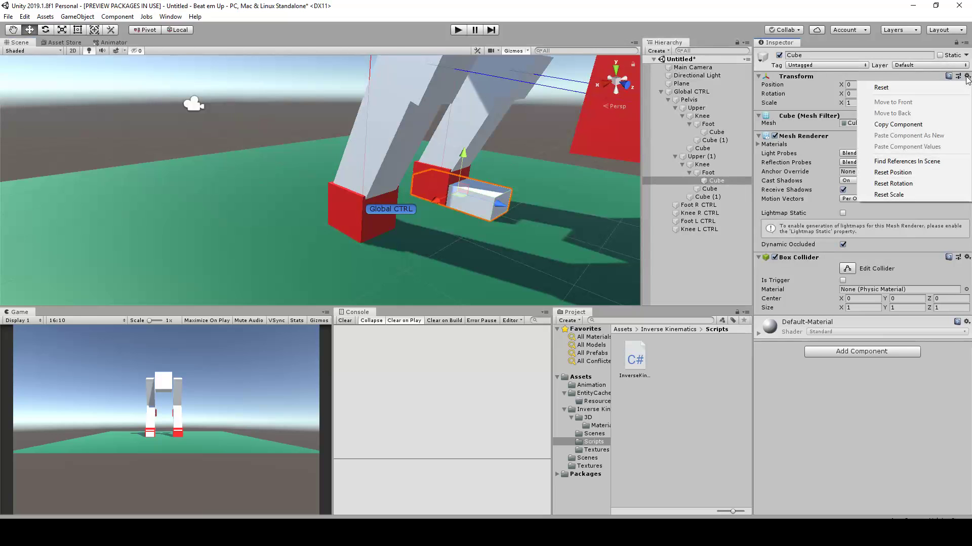
left_click(909, 124)
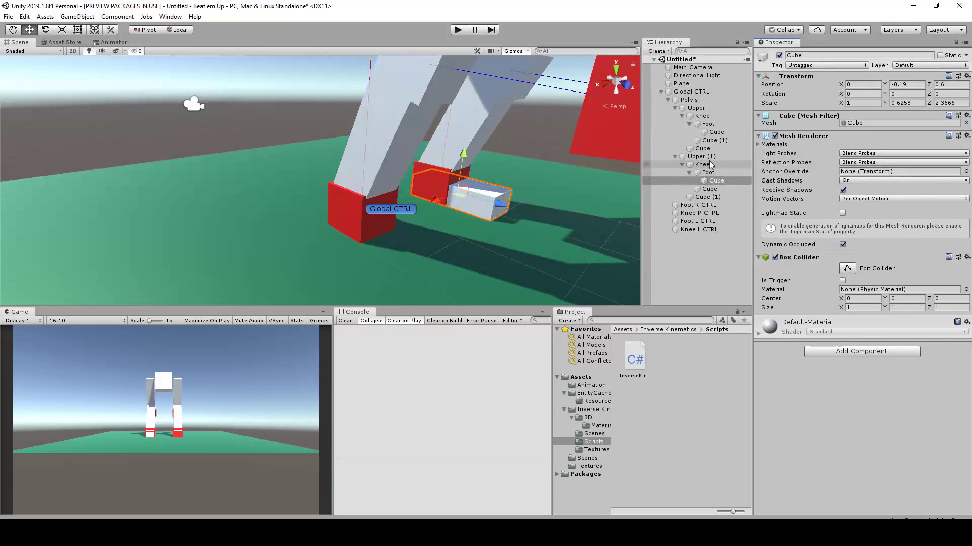
Paste the copied Transform values onto the cube under Upper's Foot
left_click(714, 140)
left_click(716, 132)
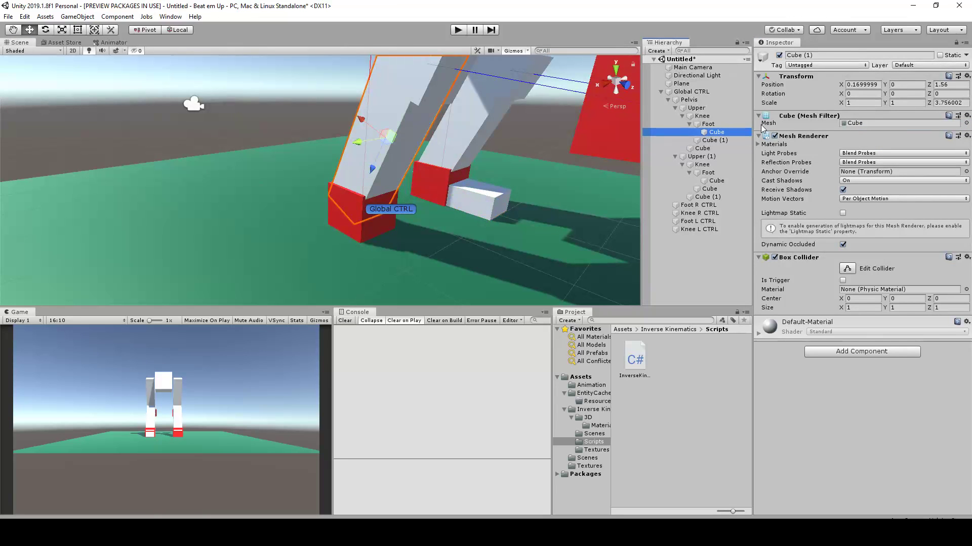
left_click(967, 76)
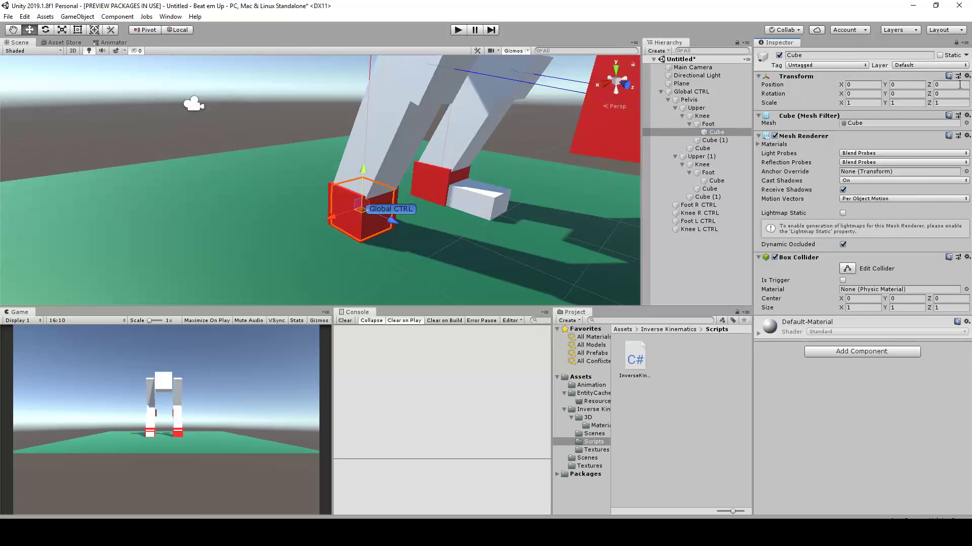
left_click(967, 78)
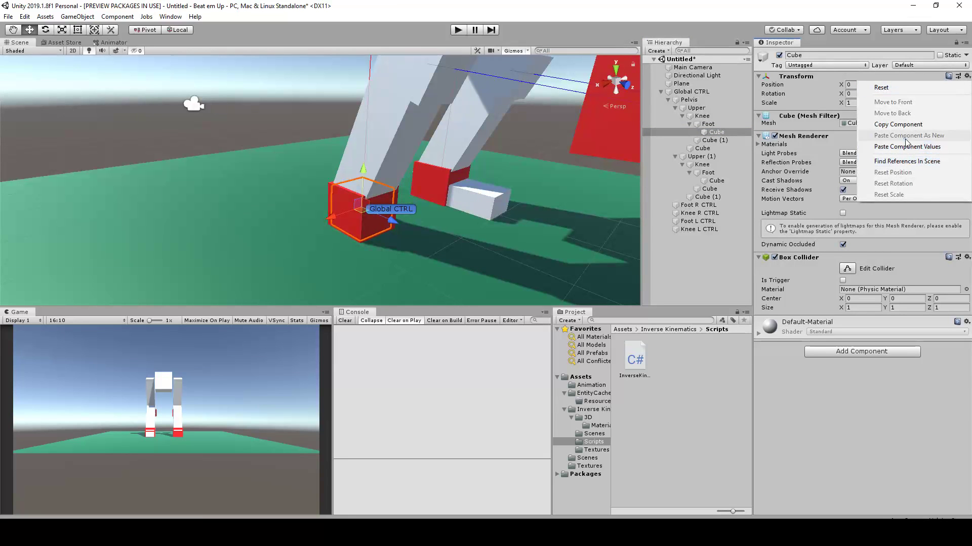
left_click(909, 146)
Try moving Foot R CTRL up and forward to test the leg's IK, and undo the move
scroll(372, 194, "down", 5)
left_click_drag(264, 154, 274, 183, "alt")
left_click(508, 84)
left_click_drag(507, 86, 370, 164, "alt")
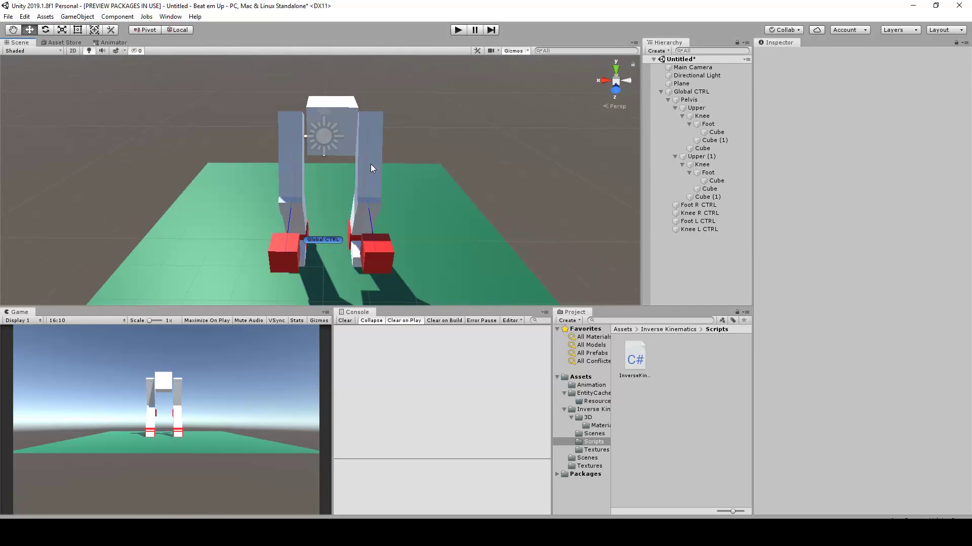
left_click(348, 112)
left_click_drag(385, 140, 290, 190, "alt")
left_click_drag(423, 184, 380, 202, "alt")
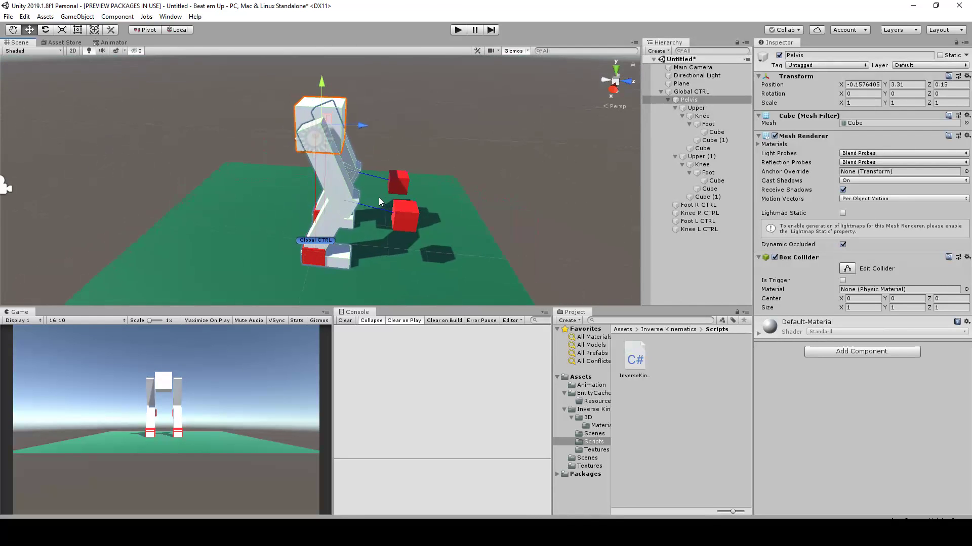
left_click(312, 258)
left_click_drag(313, 258, 348, 206, "alt")
key("ctrl+z")
Try moving the Pelvis to test how both legs follow it, and undo the move
left_click_drag(395, 153, 315, 174, "alt")
left_click(357, 111)
left_click_drag(357, 112, 326, 120, "alt")
key("ctrl+z")
Try rotating Foot R CTRL to test the foot's rotation, and undo the rotation
scroll(317, 267, "up", 3)
left_click(331, 256)
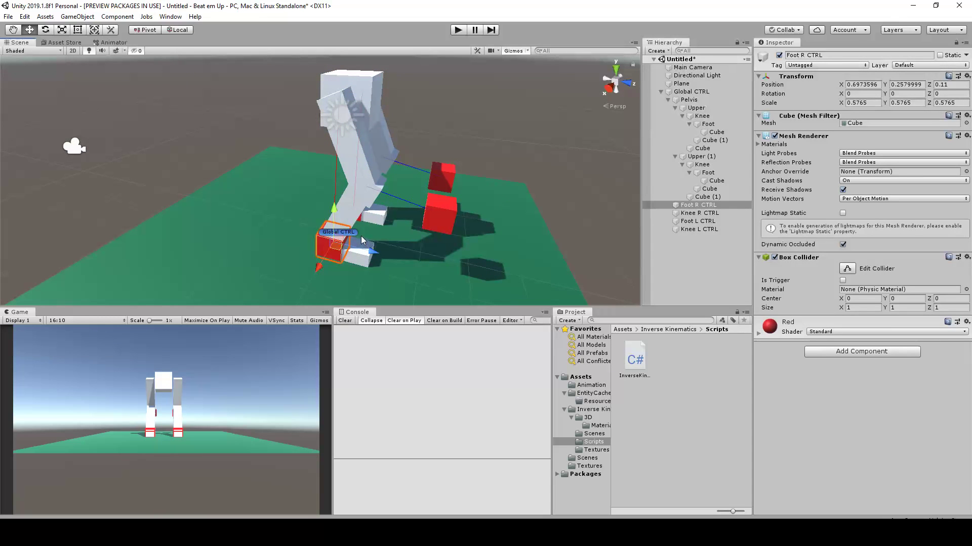
key("e")
left_click_drag(343, 212, 389, 226)
key("ctrl+z")
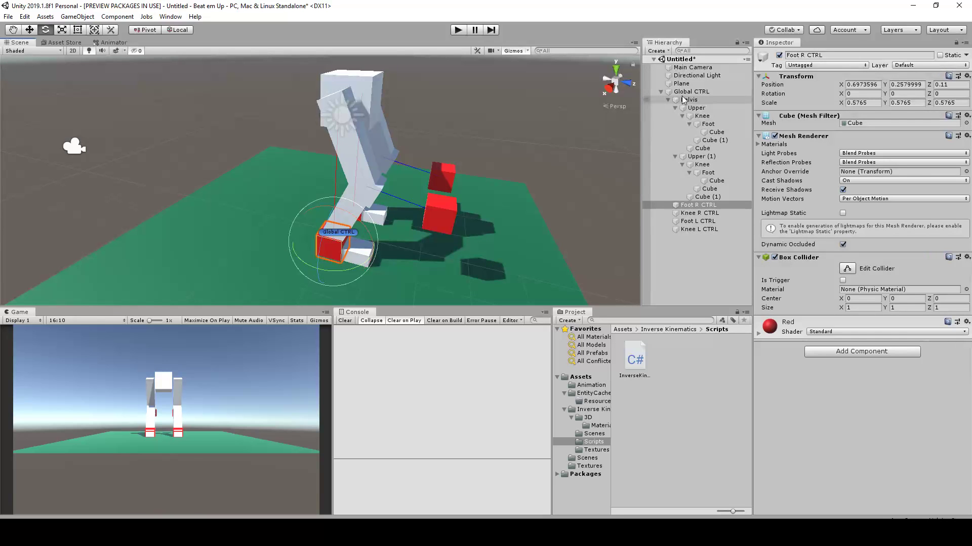
Select Upper and Upper (1) together to show their shared Inverse Kinematics settings
left_click(694, 108)
left_click(706, 156, "ctrl")
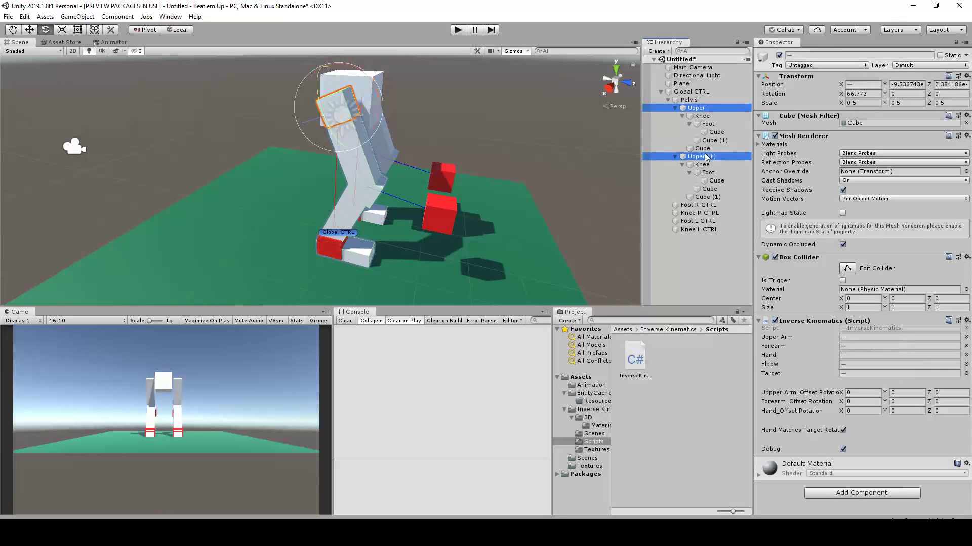
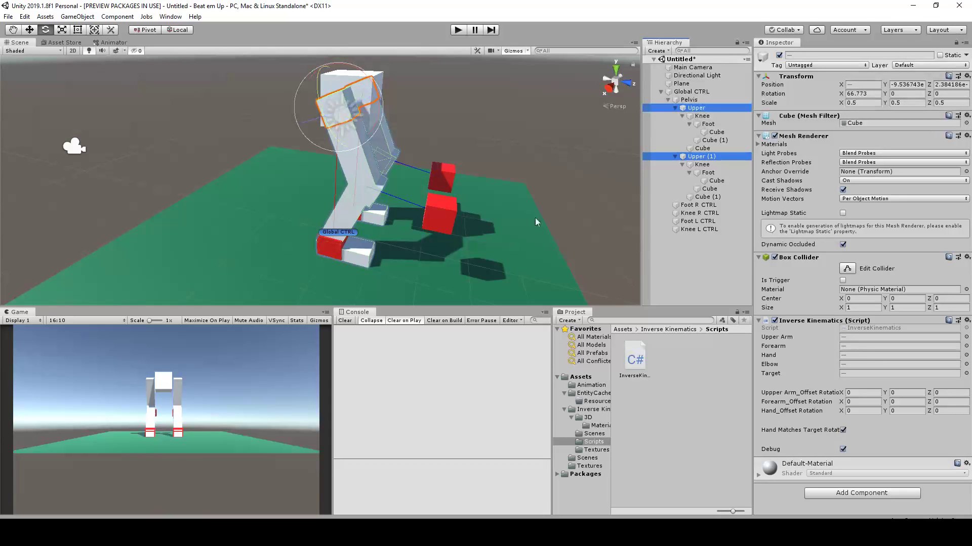
Deselect everything and examine the two-legged rig from several angles
left_click(459, 145)
scroll(368, 292, "up", 1)
scroll(360, 272, "down", 3)
middle_click_drag(361, 271, 342, 242)
scroll(343, 243, "up", 1)
scroll(342, 243, "down", 2)
middle_click_drag(370, 127, 394, 198)
scroll(395, 198, "down", 1)
left_click_drag(438, 166, 439, 198, "alt")
left_click_drag(455, 150, 305, 226, "alt")
left_click_drag(488, 254, 314, 235, "alt")
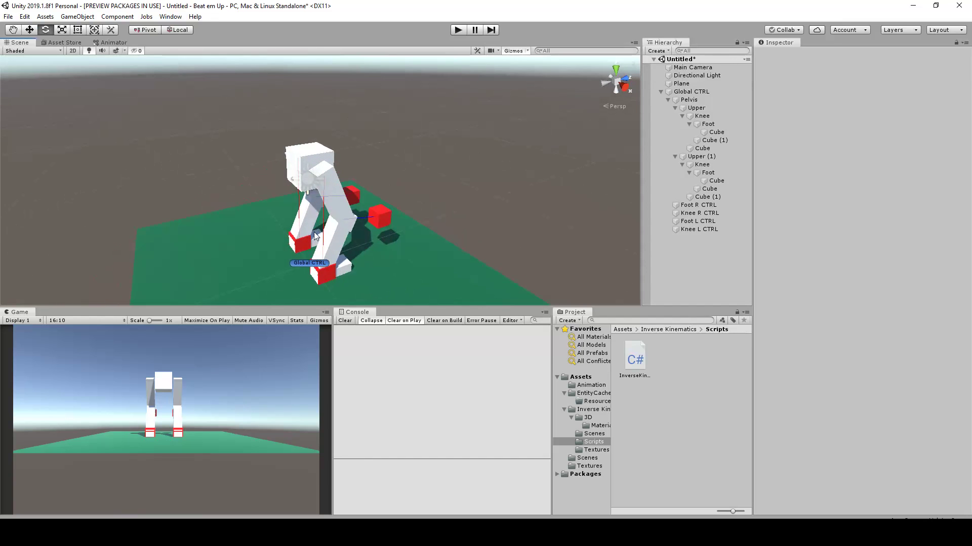
Try moving Global CTRL to test how the whole rig follows it, and undo the move
left_click(715, 91)
left_click_drag(463, 148, 532, 201, "alt")
key("w")
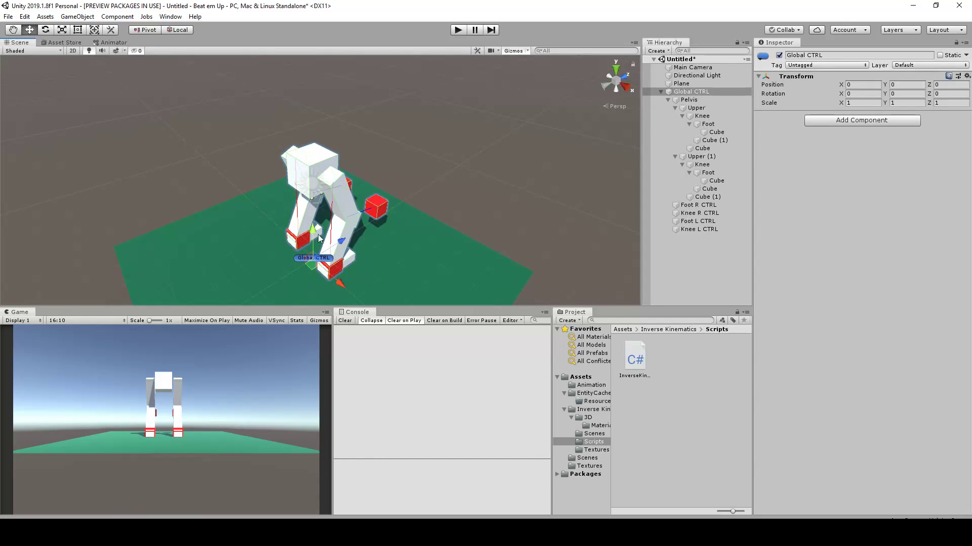
scroll(340, 252, "up", 3)
left_click_drag(341, 260, 375, 219)
key("ctrl+z")
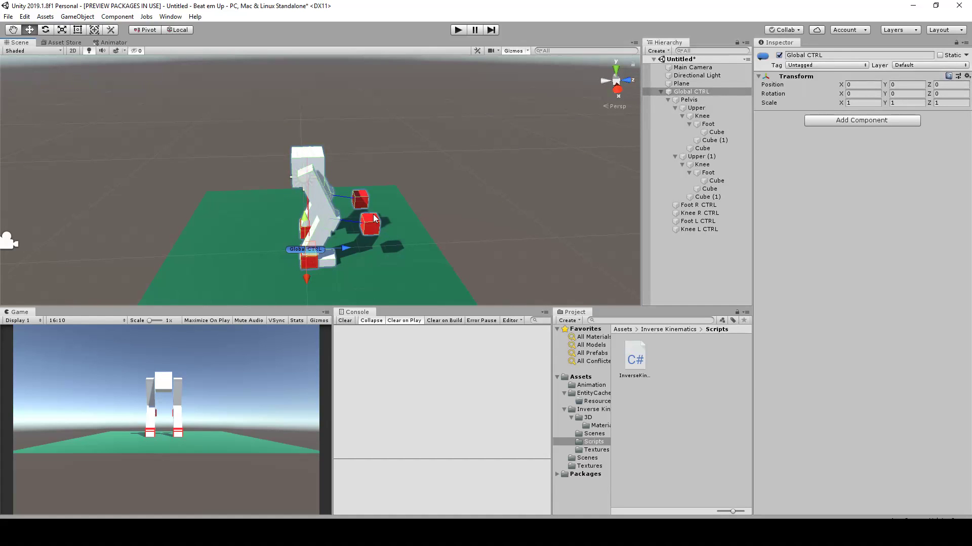
Examine the rig from the front and side, and select the Pelvis cube to inspect how the legs attach
left_click_drag(369, 144, 318, 254, "alt")
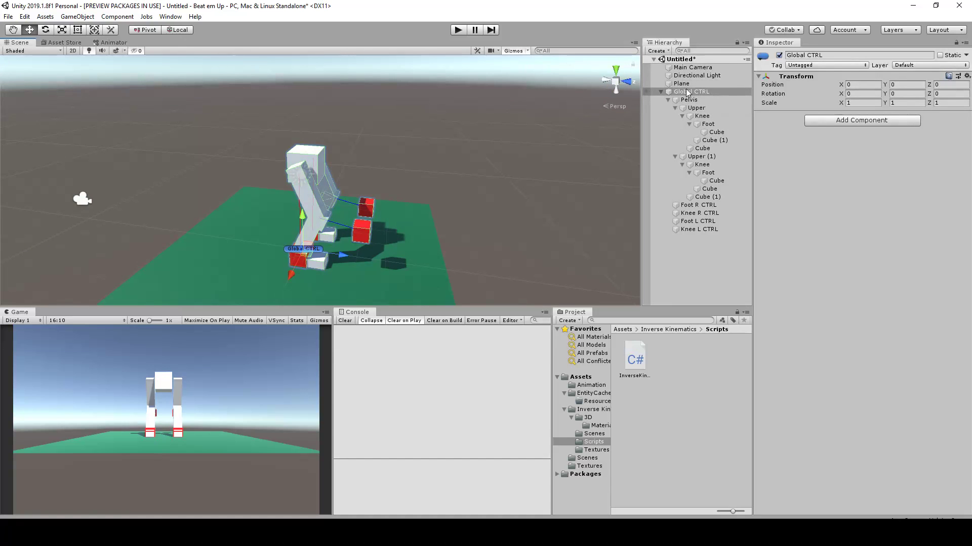
left_click_drag(445, 180, 266, 189, "alt")
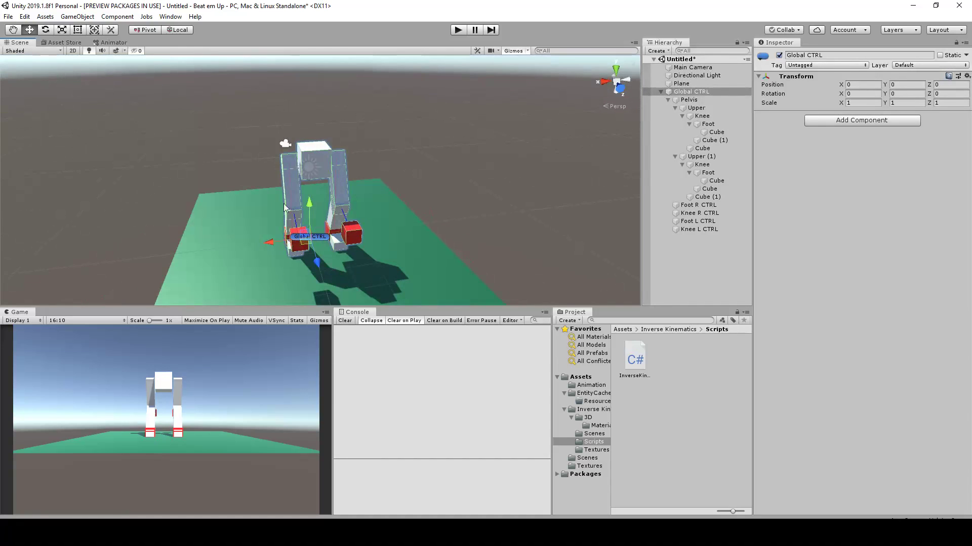
left_click_drag(324, 186, 569, 136, "alt")
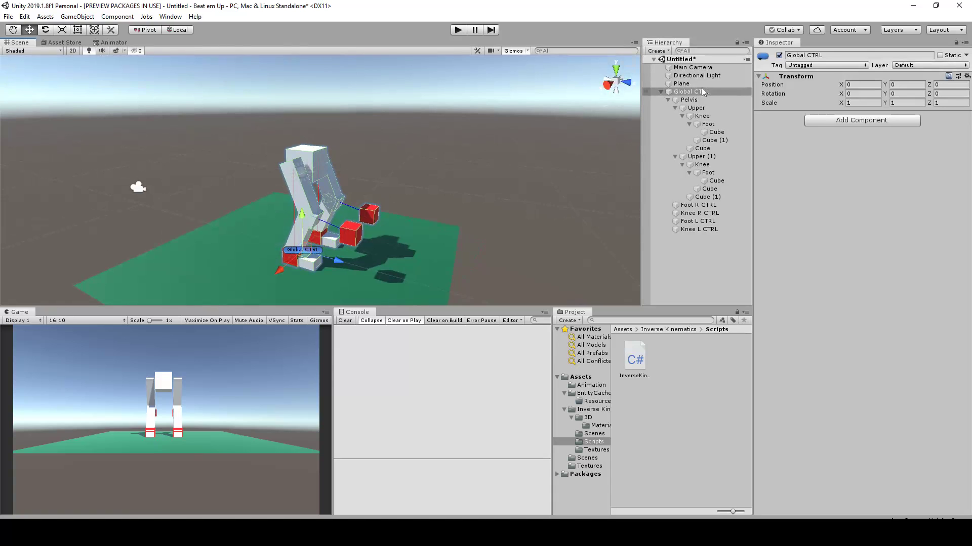
left_click_drag(363, 142, 318, 172, "alt")
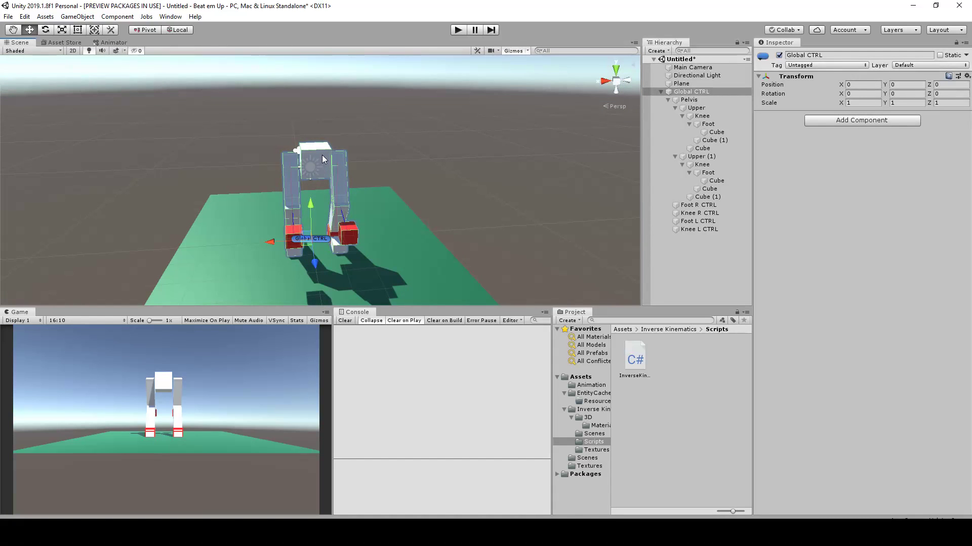
scroll(323, 156, "up", 3)
left_click_drag(323, 155, 415, 167, "alt")
scroll(323, 160, "up", 1)
left_click(322, 159)
left_click_drag(323, 159, 333, 151, "alt")
scroll(305, 146, "down", 2)
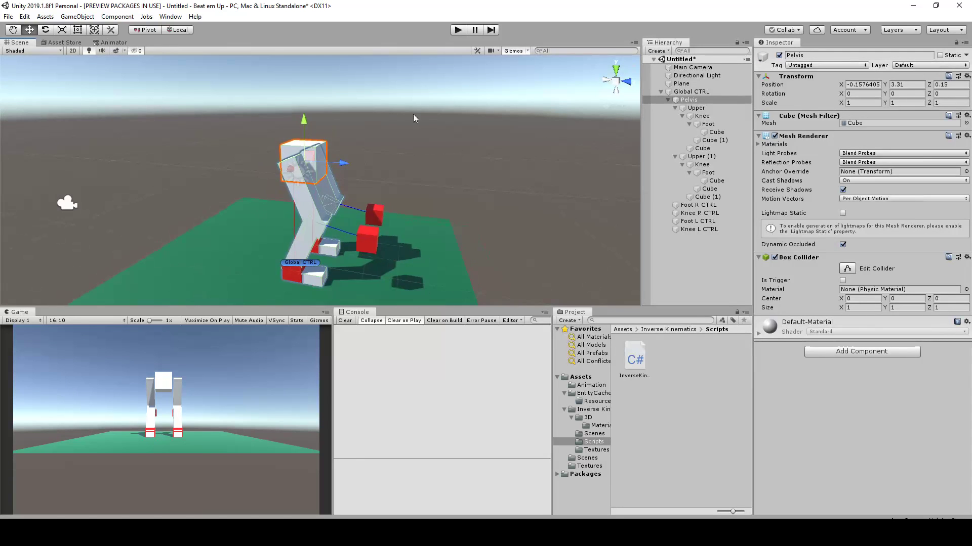
left_click_drag(454, 126, 365, 117, "alt")
middle_click_drag(365, 118, 397, 165)
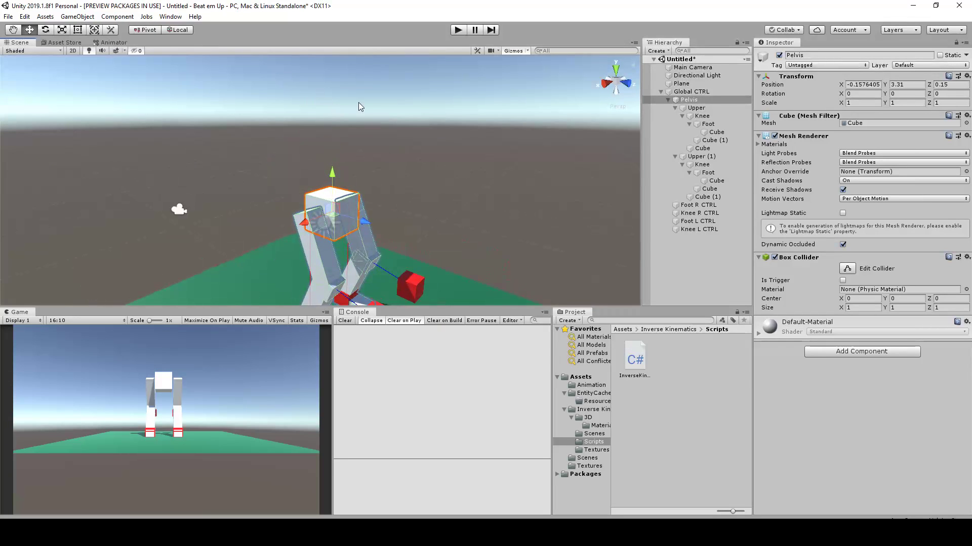
scroll(369, 135, "down", 2)
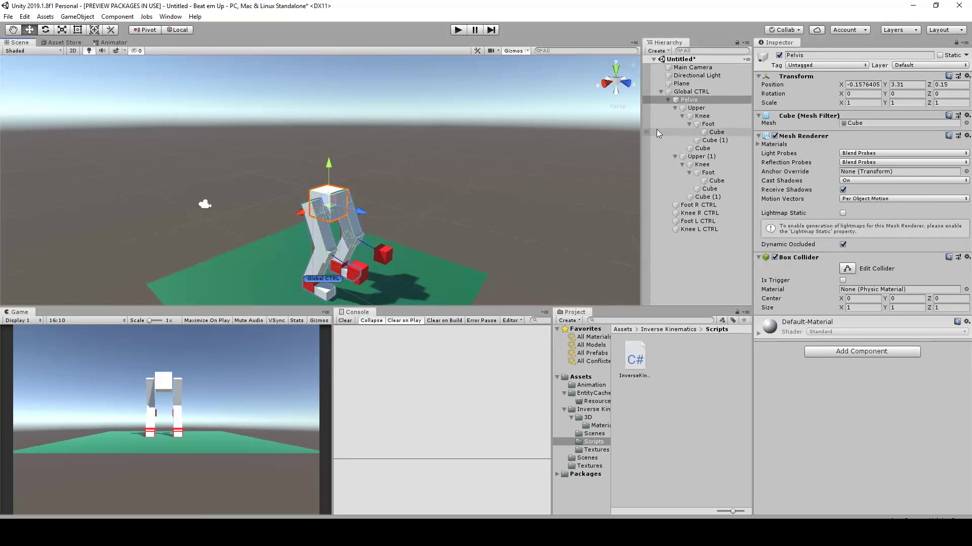
middle_click_drag(396, 205, 403, 152)
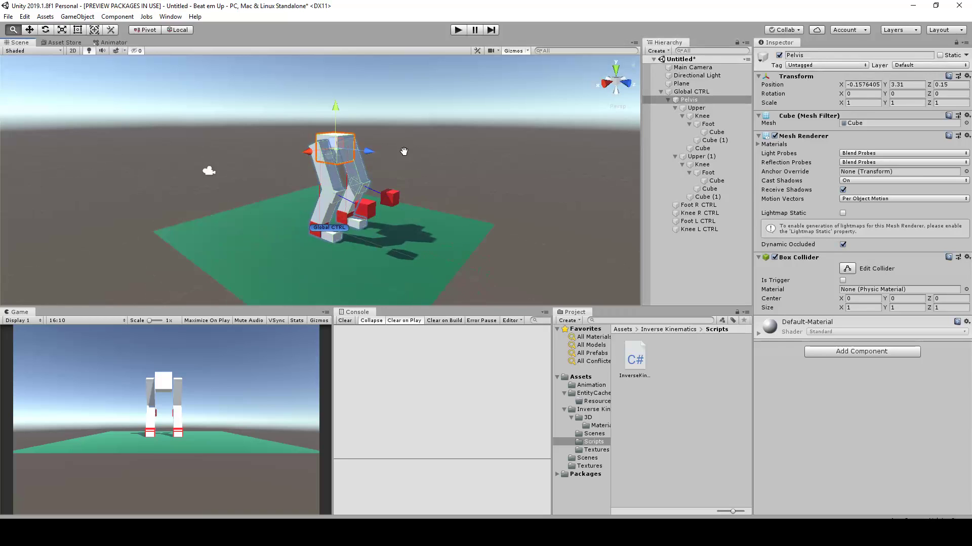
left_click_drag(468, 149, 403, 176, "alt")
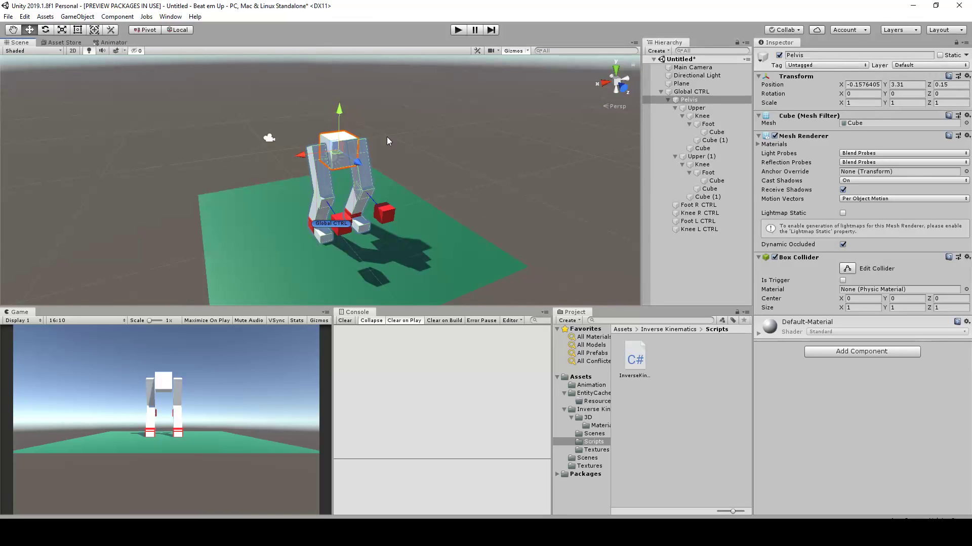
middle_click_drag(387, 139, 395, 173)
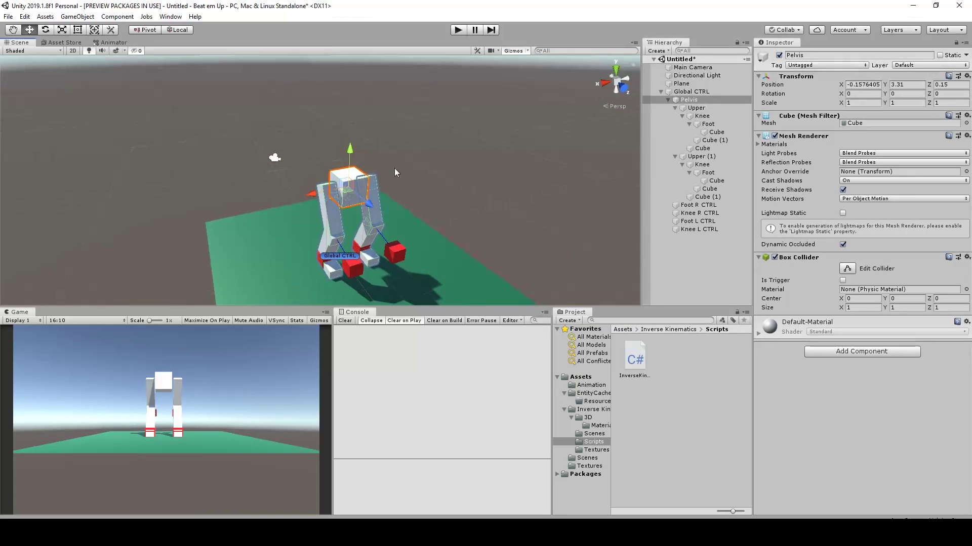
Collapse the Upper and Upper (1) branches in the hierarchy and select Upper
left_click(675, 108)
left_click(675, 116)
left_click(694, 108)
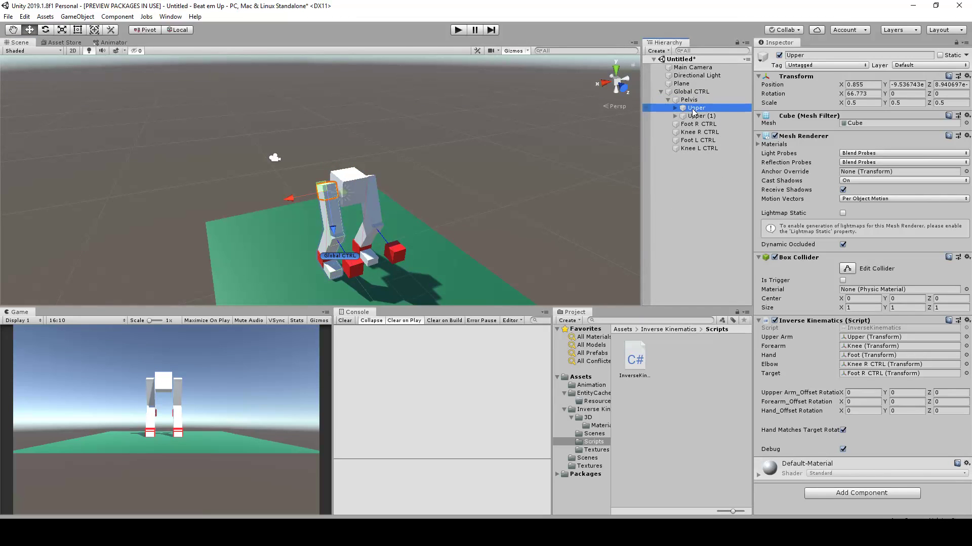
middle_click_drag(383, 163, 366, 191)
Add a cube as a child of Pelvis and name it Chest
left_click(688, 93)
left_click(689, 99)
left_click_drag(454, 147, 512, 168, "alt")
right_click(699, 101)
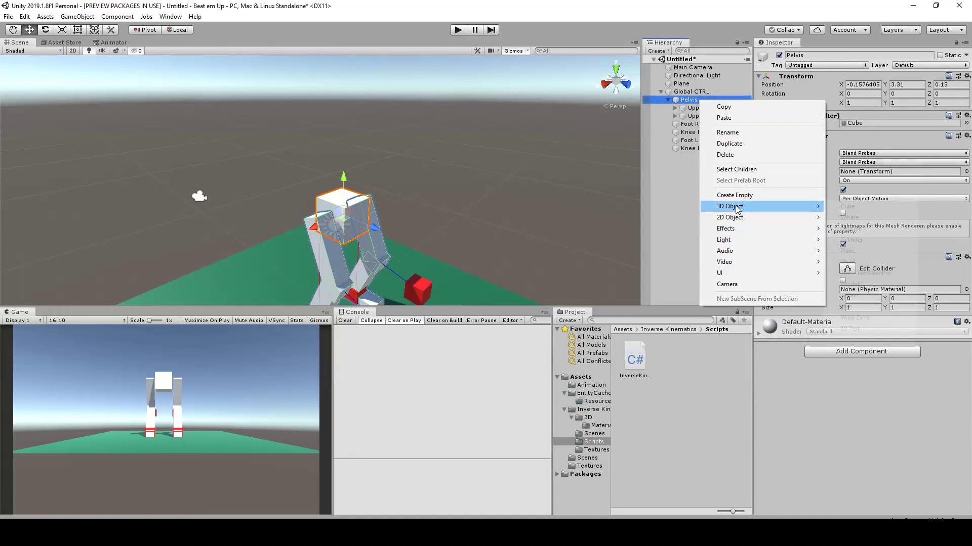
left_click(863, 205)
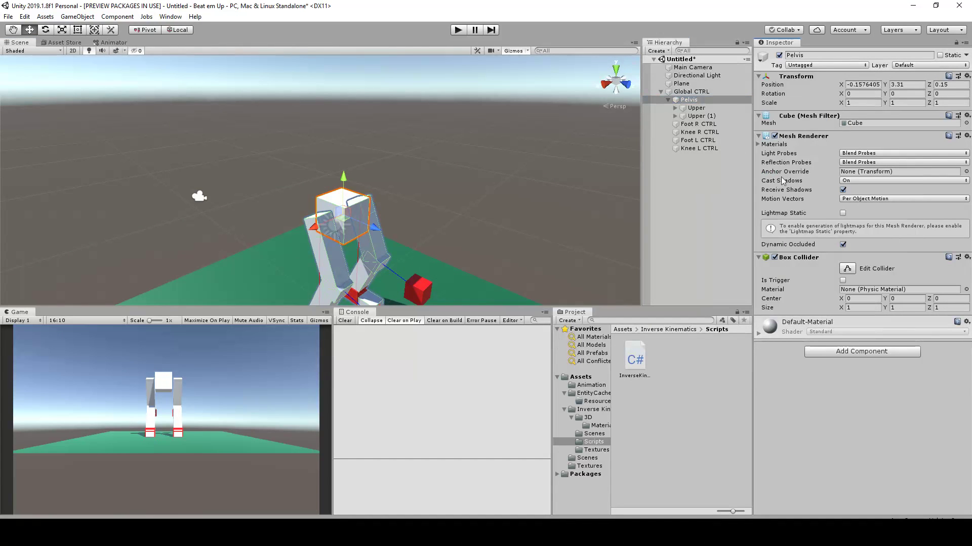
right_click(702, 99)
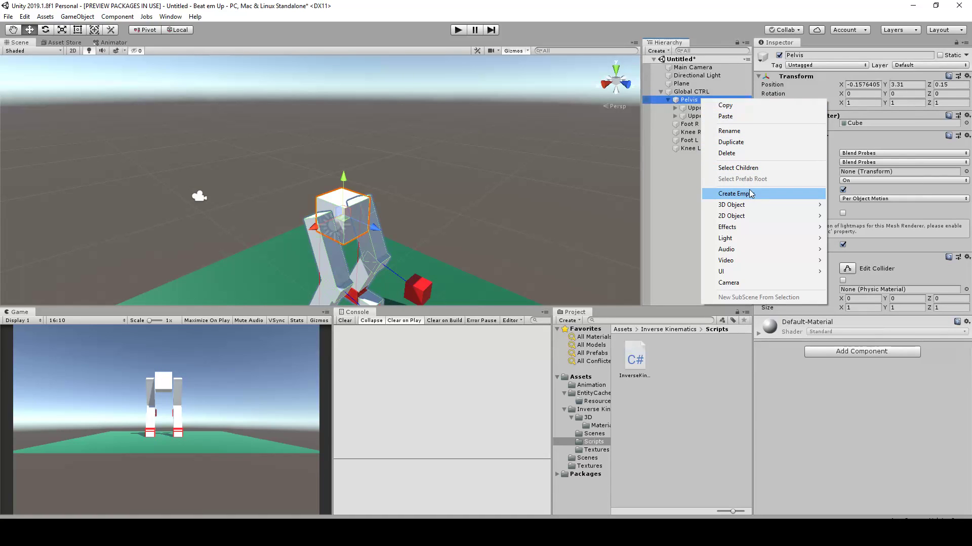
mouse_move(802, 207)
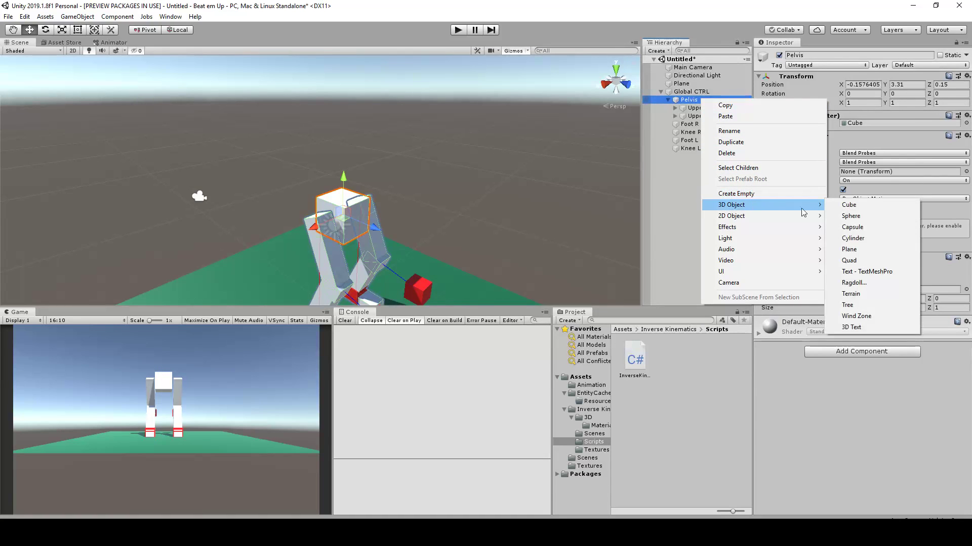
left_click(848, 205)
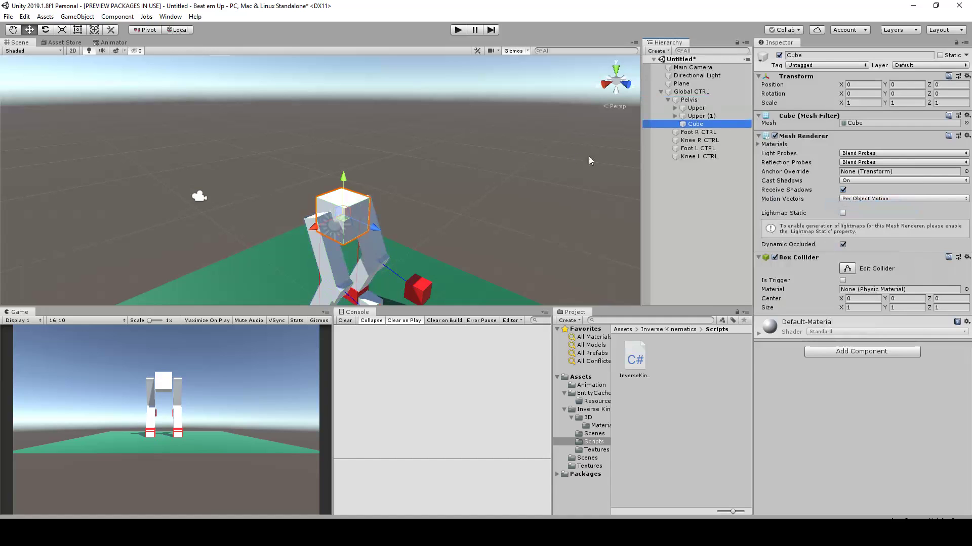
left_click(824, 56)
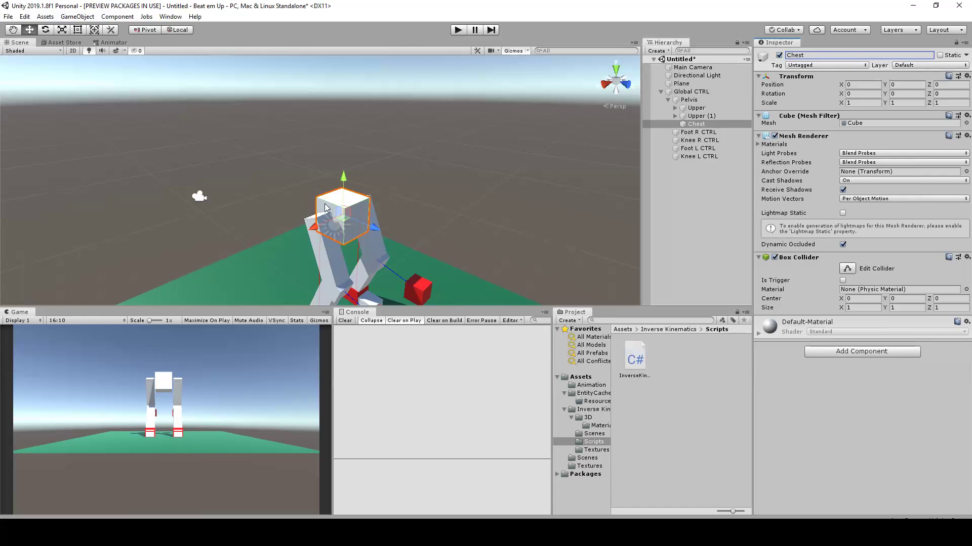
Raise the Chest cube above the Pelvis to about Y 2.81, Z 0.18
left_click_drag(347, 178, 349, 72)
left_click_drag(351, 136, 416, 190, "alt")
mouse_move(326, 122)
left_mouse_down()
mouse_move(332, 133)
mouse_move(338, 124)
left_mouse_up()
scroll(341, 137, "down", 3)
scroll(344, 149, "up", 3)
scroll(352, 145, "down", 3, "alt")
left_click_drag(379, 164, 397, 150, "alt")
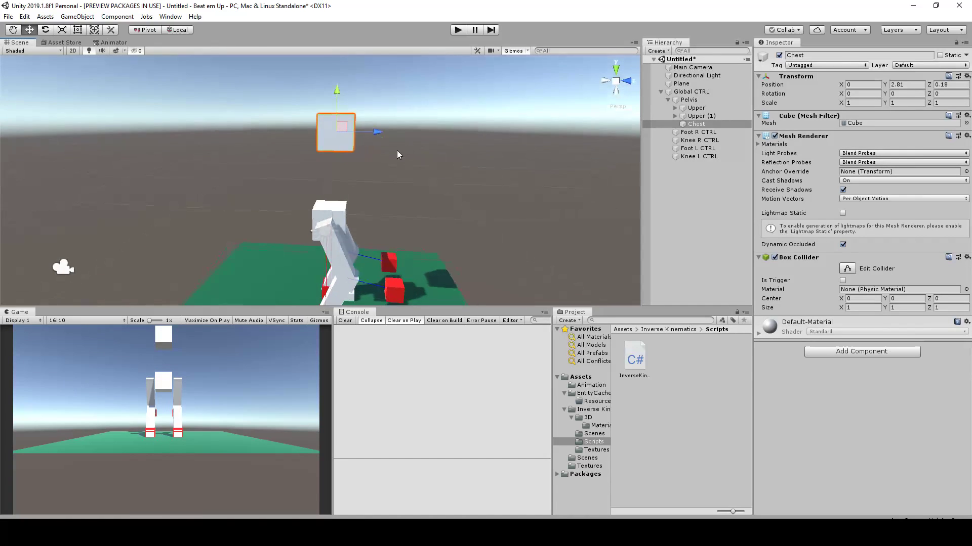
Try placing the Chest cube in front of the Pelvis at about Y 0.24, Z 3.29
scroll(384, 141, "up", 2)
left_click_drag(347, 115, 499, 214)
middle_click_drag(499, 214, 417, 135)
left_click_drag(432, 183, 459, 168, "alt")
left_click_drag(399, 121, 236, 145)
left_click_drag(362, 122, 287, 135)
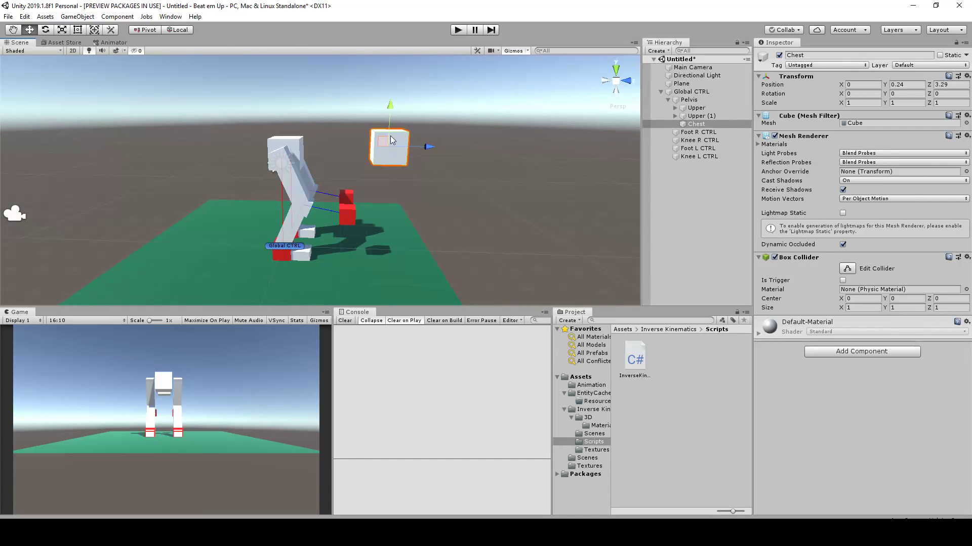
Place the Chest cube above the Pelvis at about Y 2.47, Z 0.36
left_click_drag(386, 142, 330, 145)
middle_click_drag(334, 145, 361, 166)
left_click_drag(361, 166, 322, 89, "alt")
scroll(322, 94, "up", 1)
middle_click_drag(330, 108, 355, 133)
left_click_drag(356, 136, 312, 199, "alt")
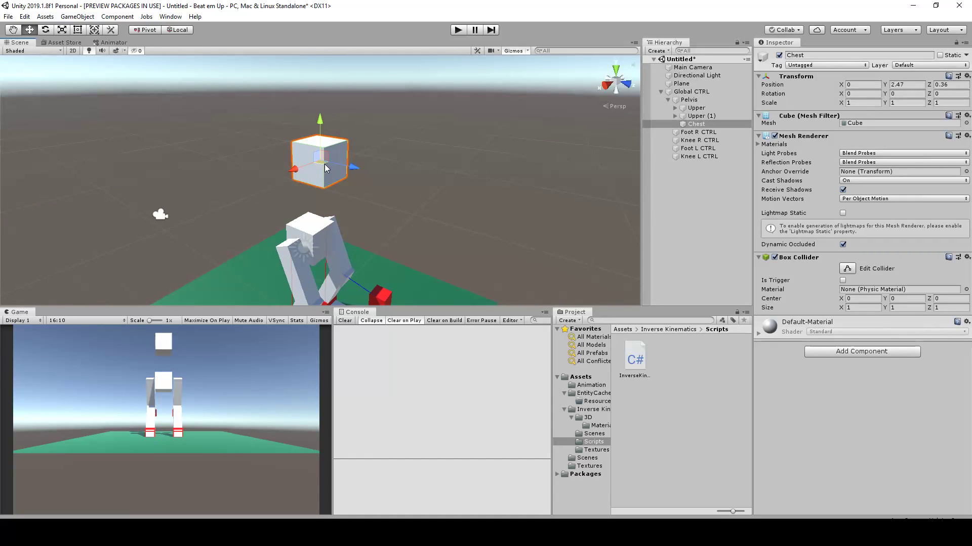
Duplicate the Chest cube and raise the copy above it to about Y 4.02
key("ctrl+d")
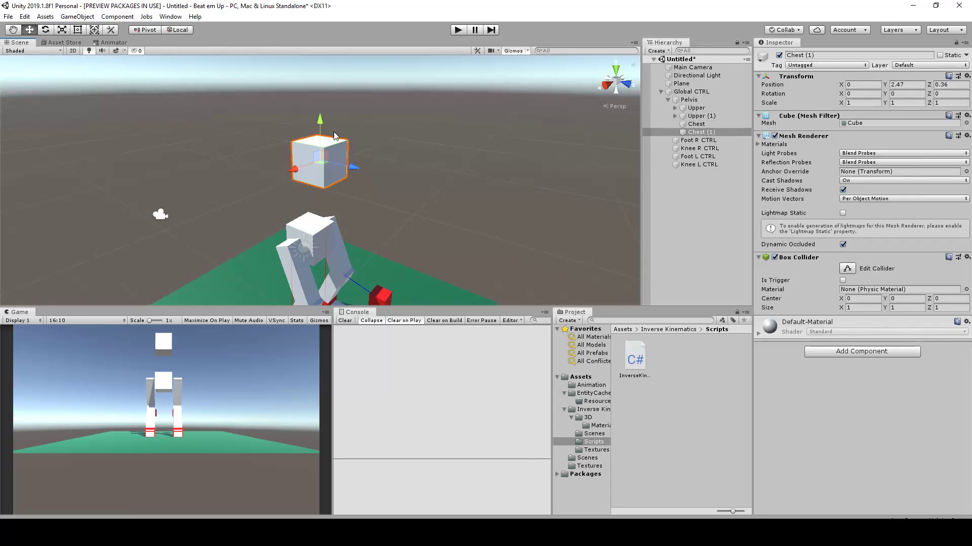
left_click_drag(321, 110, 324, 94)
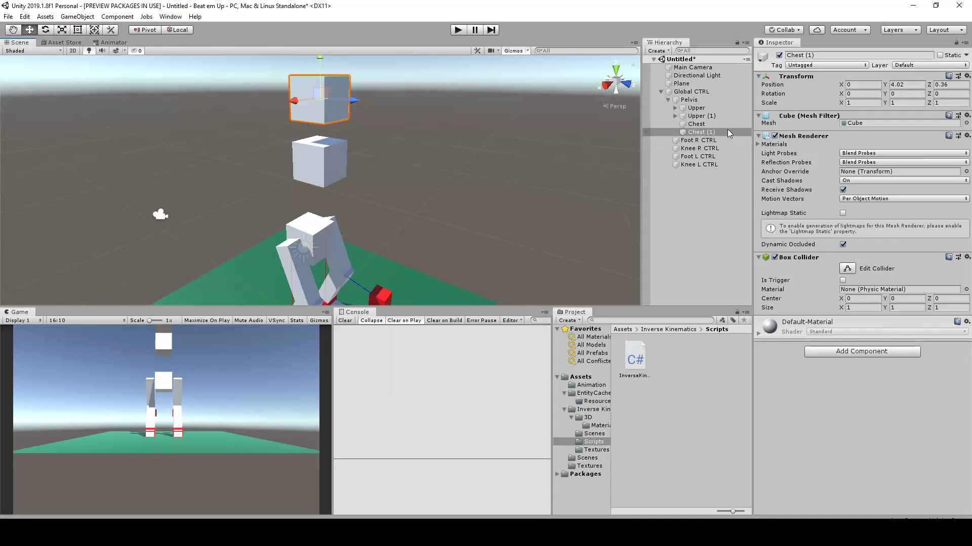
middle_click_drag(413, 104, 455, 140)
Scale the Chest copy uniformly to about 1.41 and shift it to about Y 3.99, Z 0.51
key("r")
mouse_move(366, 132)
left_mouse_down()
mouse_move(362, 118)
mouse_move(387, 121)
mouse_move(374, 119)
left_mouse_up()
key("w")
scroll(377, 121, "down", 4)
scroll(379, 124, "up", 3)
left_click_drag(514, 211, 488, 212, "alt")
left_click_drag(395, 125, 393, 134)
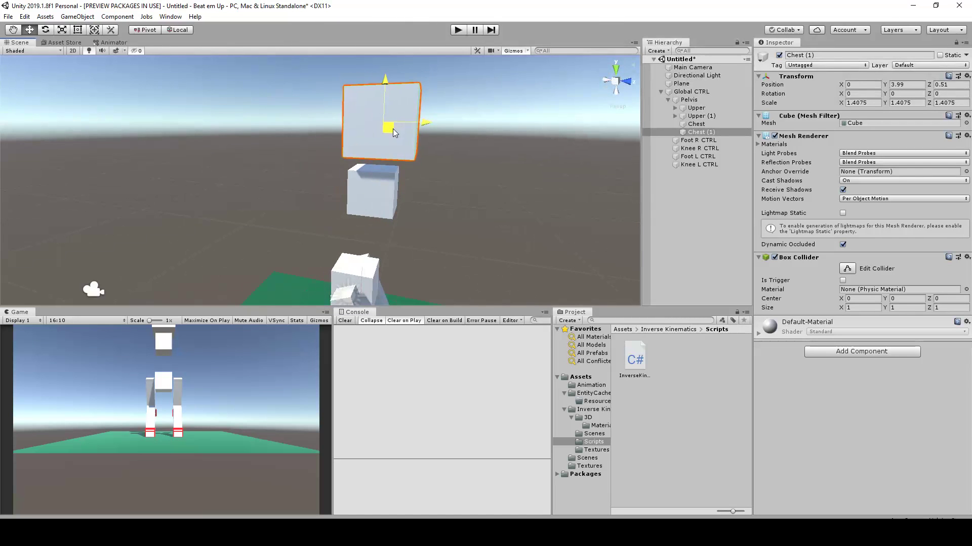
scroll(394, 133, "down", 3)
Rename the enlarged cube above the Chest as head
left_click(696, 124)
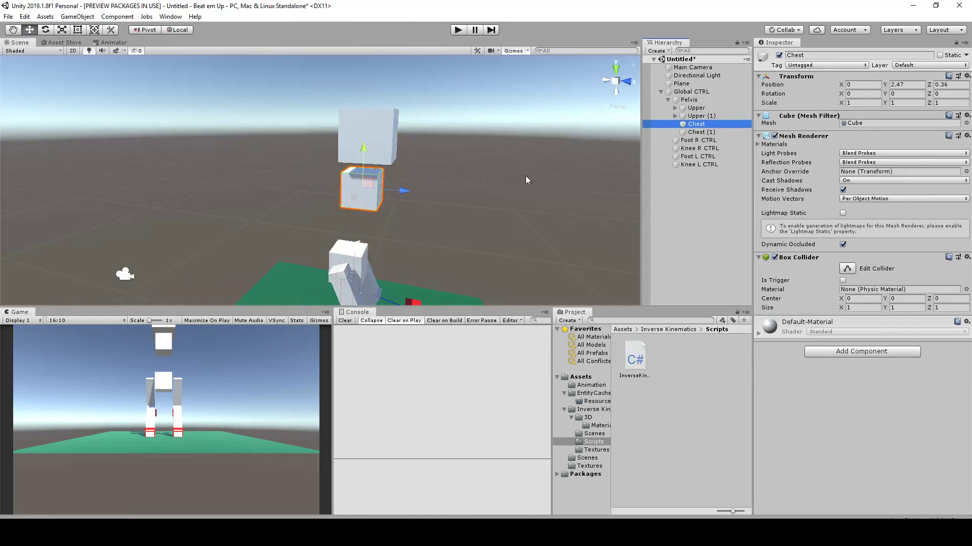
left_click(700, 132)
left_click(828, 56)
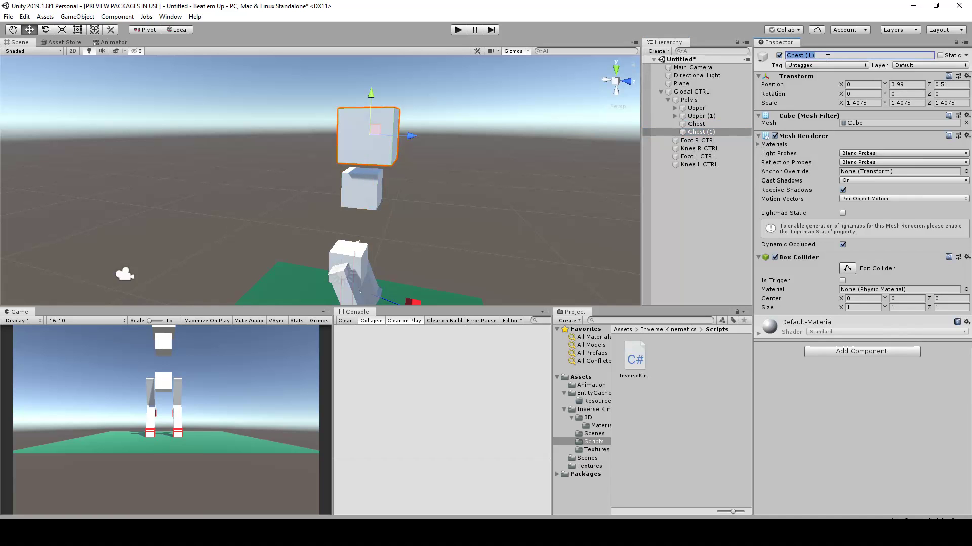
type("head")
Select the right upper leg's cube mesh and examine both legs and their controls from several angles
scroll(471, 152, "down", 2)
left_click_drag(451, 165, 453, 260, "alt")
middle_click_drag(453, 260, 427, 204)
scroll(405, 209, "up", 1)
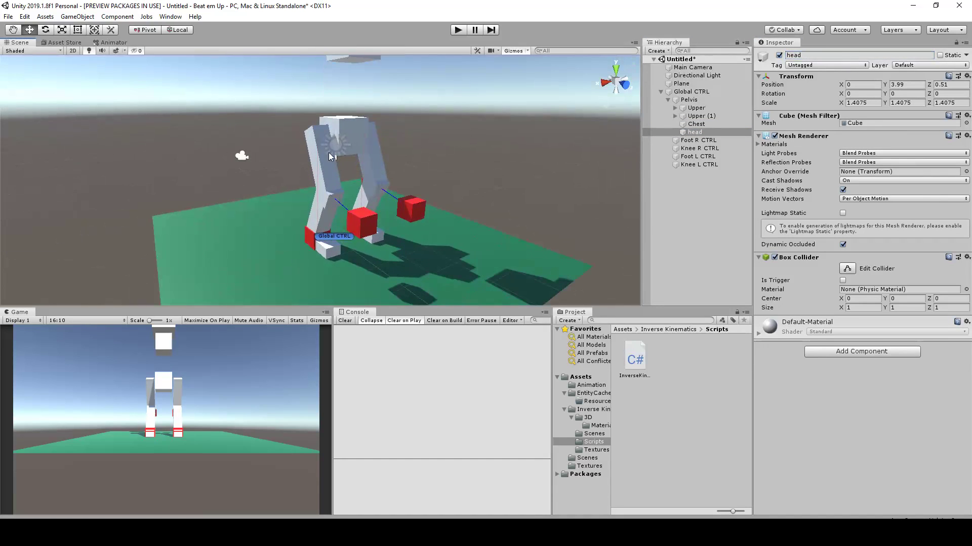
left_click(310, 142)
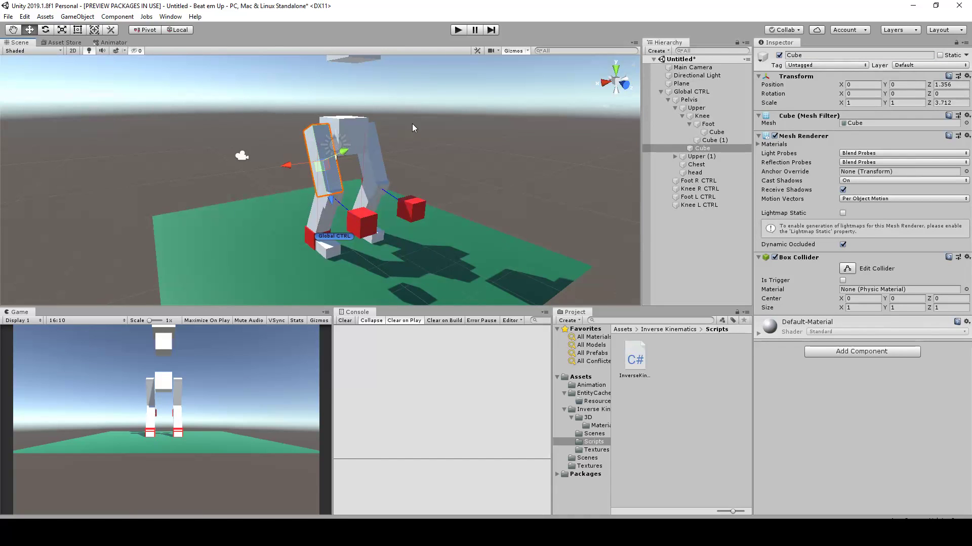
middle_click_drag(408, 124, 423, 142)
left_click_drag(528, 109, 379, 130, "alt")
right_click_drag(380, 130, 369, 128, "alt")
middle_click_drag(369, 128, 350, 155)
left_click_drag(178, 185, 397, 195, "alt")
right_click_drag(398, 194, 399, 173, "alt")
middle_click_drag(399, 174, 409, 139)
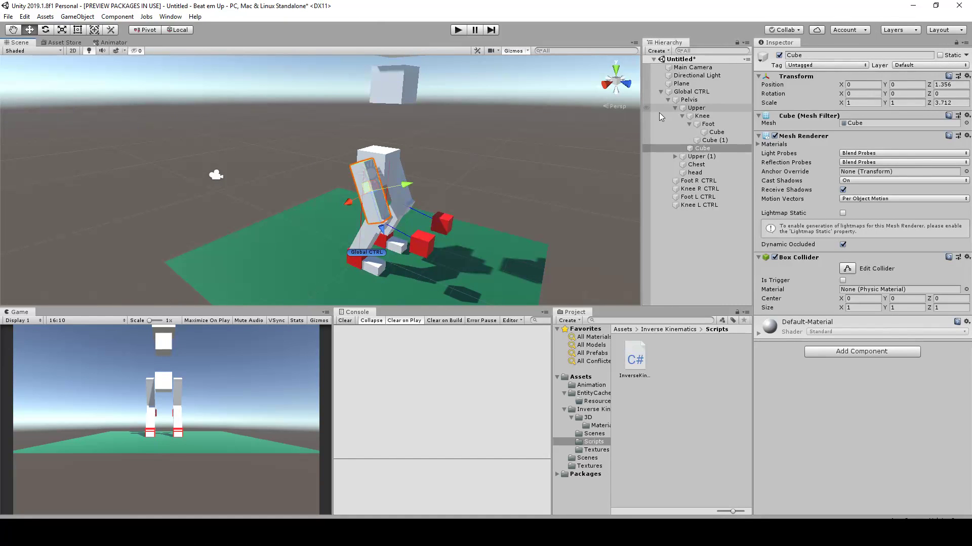
Inspect the right leg's Upper, Knee R CTRL and foot control in turn, and view the whole rig with its Chest and head from the side
left_click(696, 107)
left_click(409, 243)
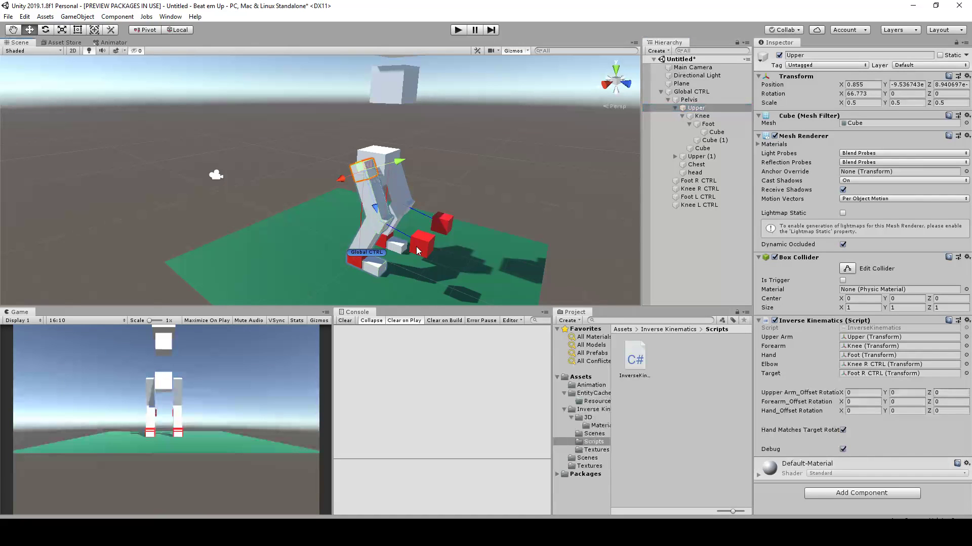
left_click(360, 264)
left_click_drag(410, 161, 470, 201, "alt")
scroll(445, 187, "down", 2)
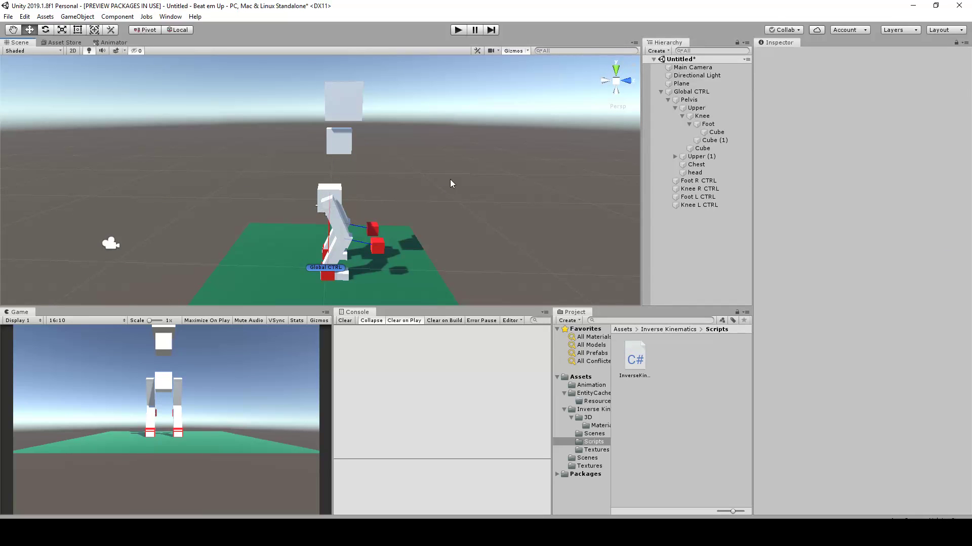
middle_click_drag(447, 148, 413, 158)
left_click_drag(413, 158, 377, 145, "alt")
left_click_drag(486, 175, 567, 196, "alt")
left_click_drag(525, 221, 396, 130, "alt")
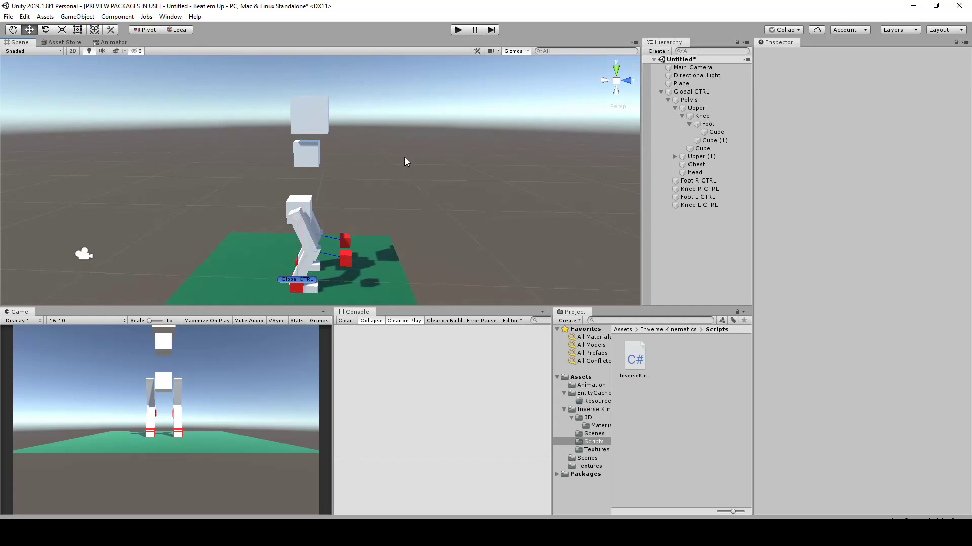
scroll(407, 160, "up", 2)
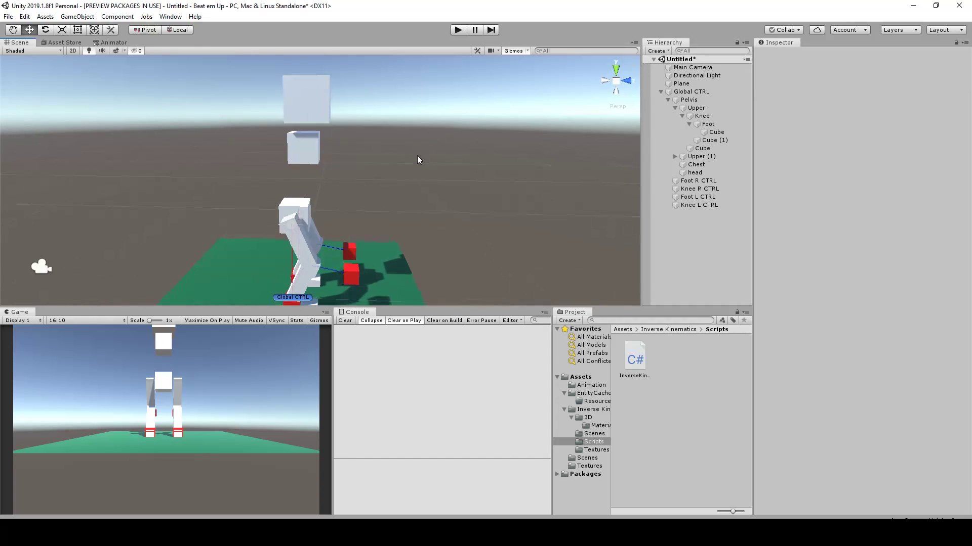
Create a cube at the scene's top level and set its scale to 0.5 on X, Y and Z
right_click(703, 239)
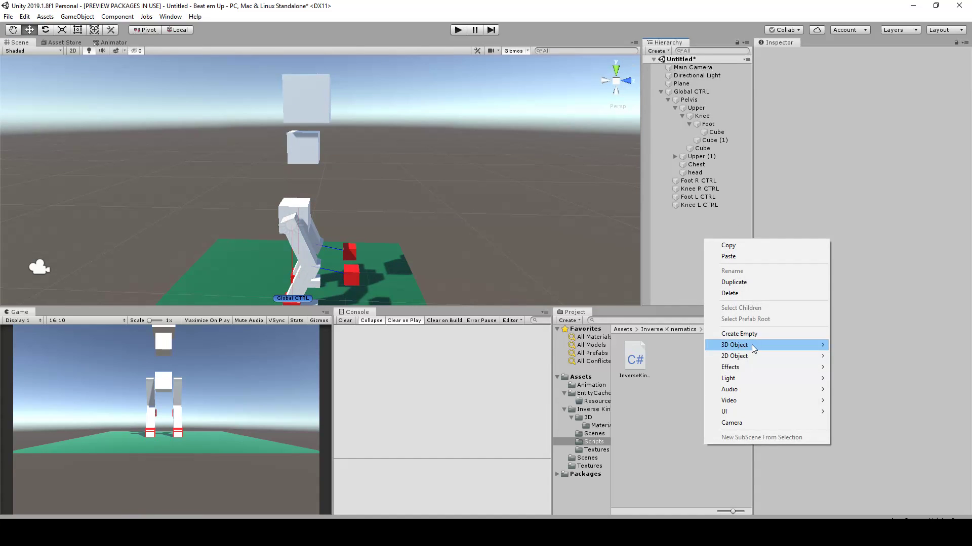
mouse_move(754, 348)
left_click(852, 344)
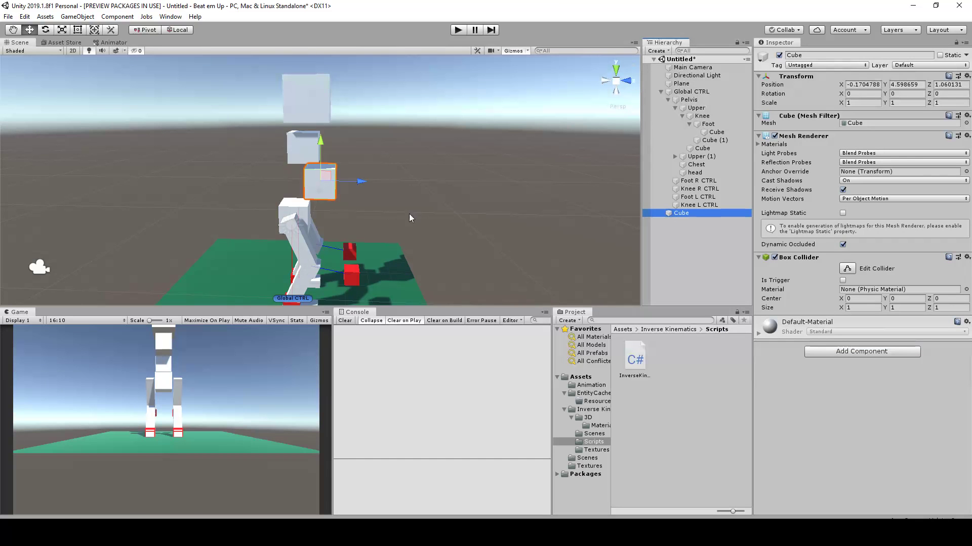
scroll(420, 200, "up", 2)
left_click(861, 102)
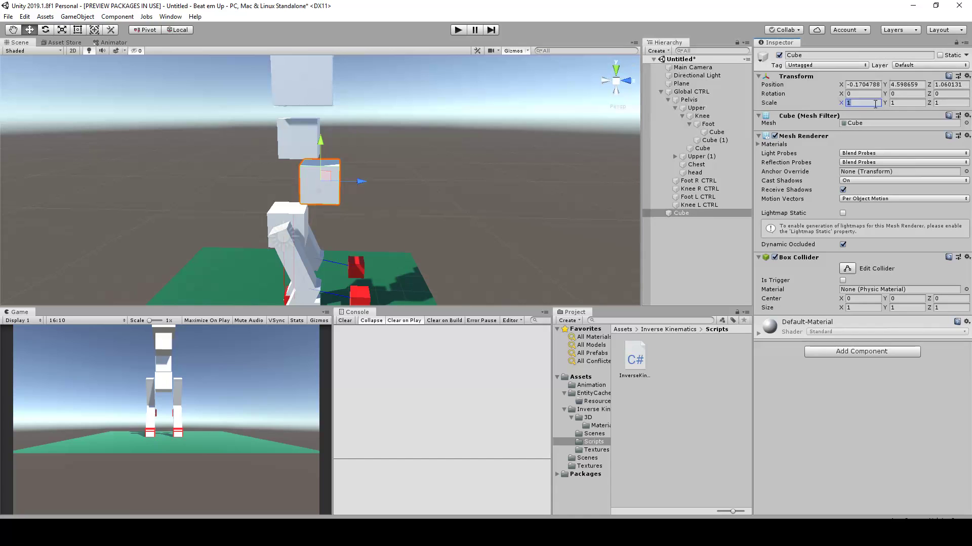
type("0,5")
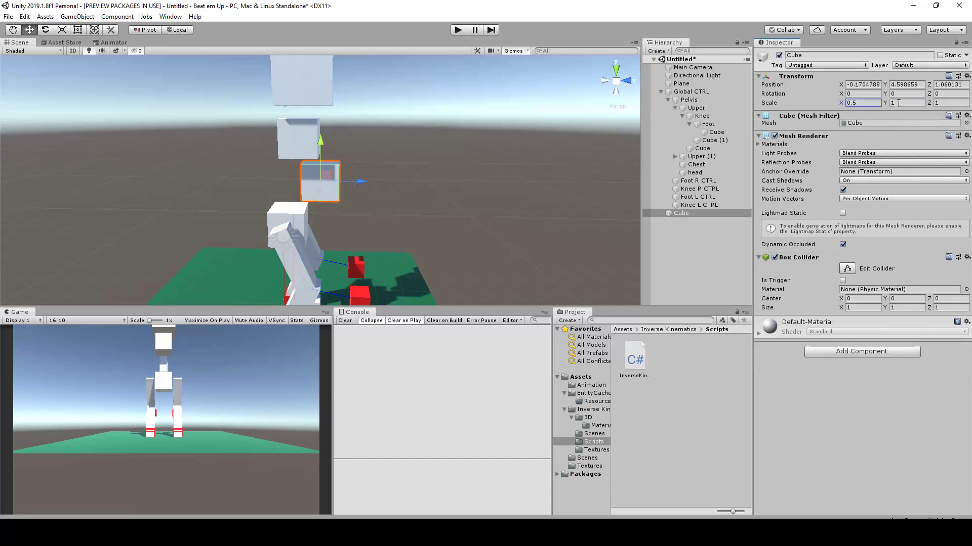
type("0.5")
left_click(946, 104)
type("0.5")
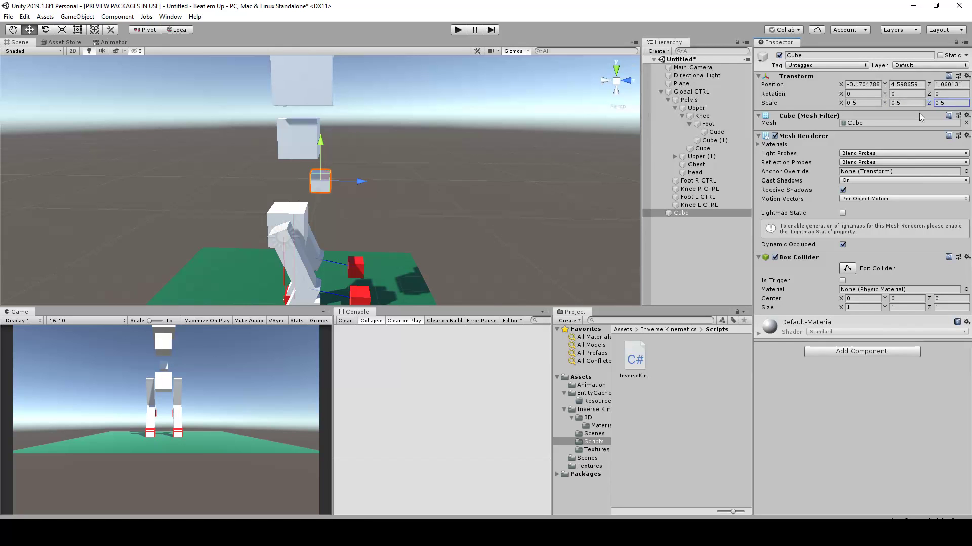
Place the small cube against the side of the Chest at about X 0.68, Y 5.79, Z 0.54
left_click_drag(283, 174, 251, 184, "alt")
left_click_drag(278, 145, 279, 105)
left_click_drag(314, 142, 126, 128, "alt")
left_click_drag(224, 126, 233, 126)
left_click_drag(251, 130, 300, 148, "alt")
left_click_drag(236, 135, 422, 162)
left_click_drag(363, 176, 395, 191, "alt")
left_click_drag(371, 158, 386, 114, "alt")
Duplicate the small cube twice and space the copies out in front of the Chest at about Z 2.36 and Z 4.16
key("ctrl+d")
middle_click_drag(386, 114, 308, 167)
key("ctrl+d")
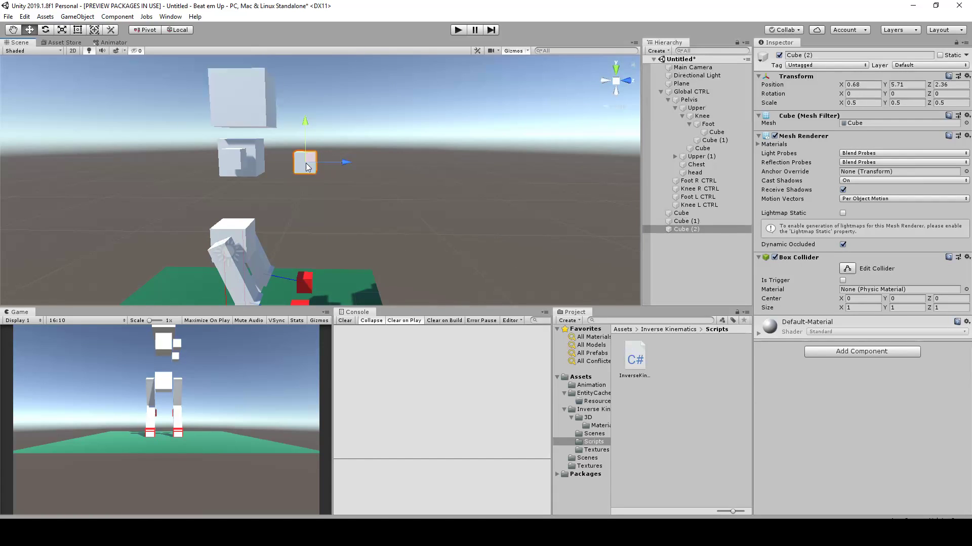
left_click_drag(307, 167, 400, 152)
scroll(409, 197, "up", 3)
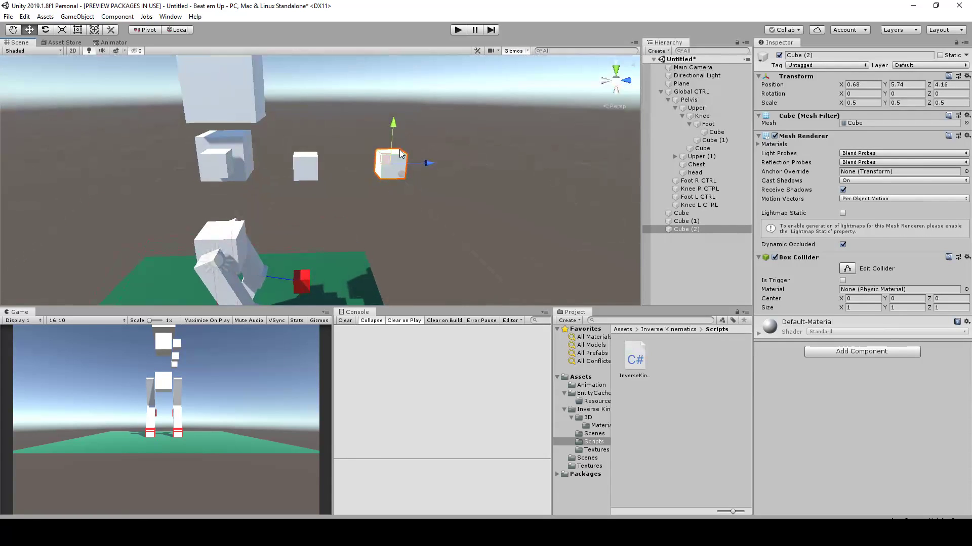
Rename the small cube beside the Chest as UpperArm R and the middle cube as Elbow R
left_click(717, 213)
left_click(844, 55)
type("UpperArm R")
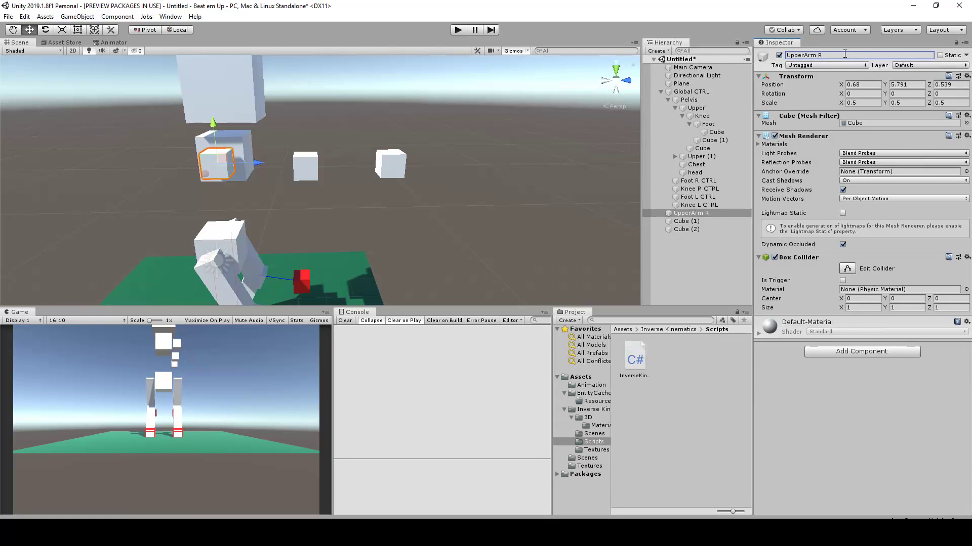
left_click(302, 166)
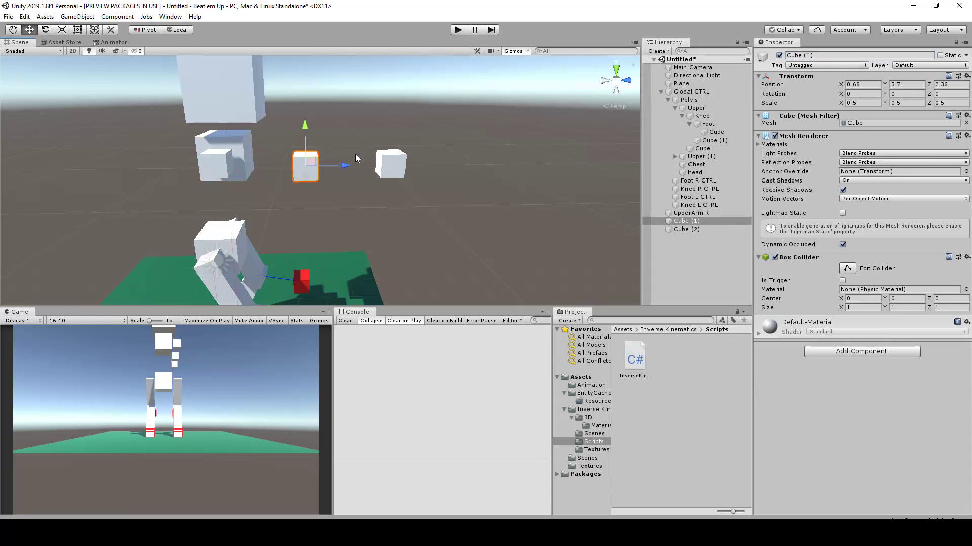
left_click(823, 53)
type("Elbow R")
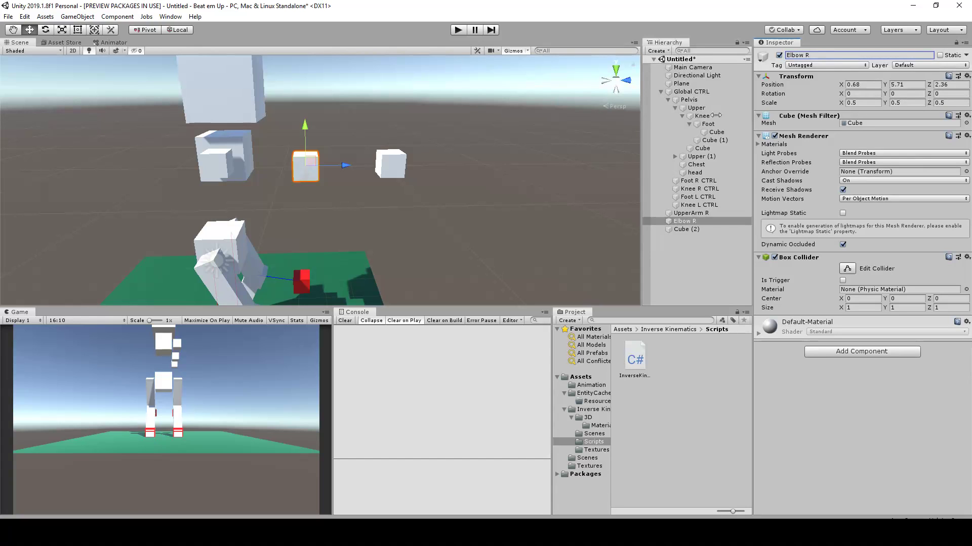
Rename the outermost cube as Hand R and chain the arm by parenting it to Elbow R and Elbow R to UpperArm R
left_click(389, 166)
left_click(826, 55)
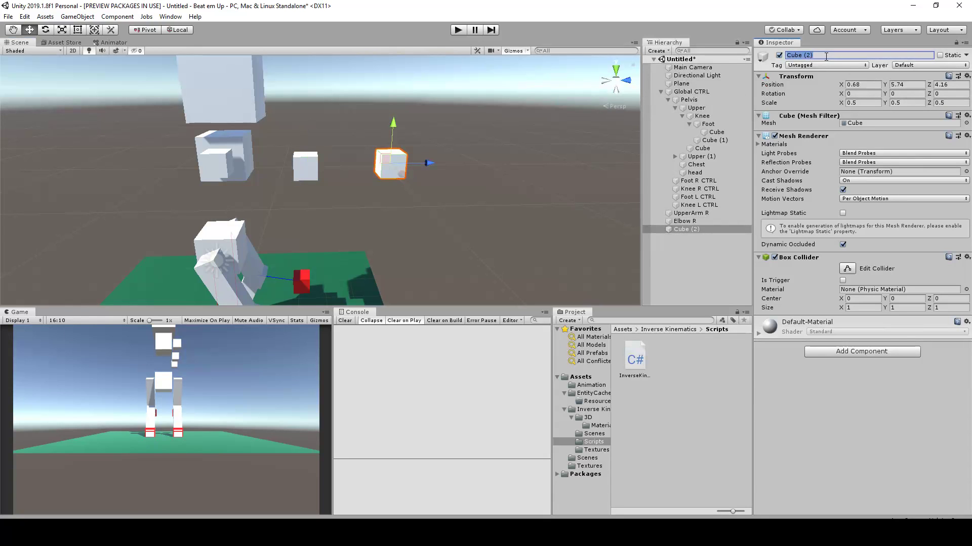
type("Hand R")
left_click_drag(687, 221, 692, 223)
Test the arm hierarchy by moving UpperArm R forward and rotating Elbow R, undoing each change
left_click(690, 213)
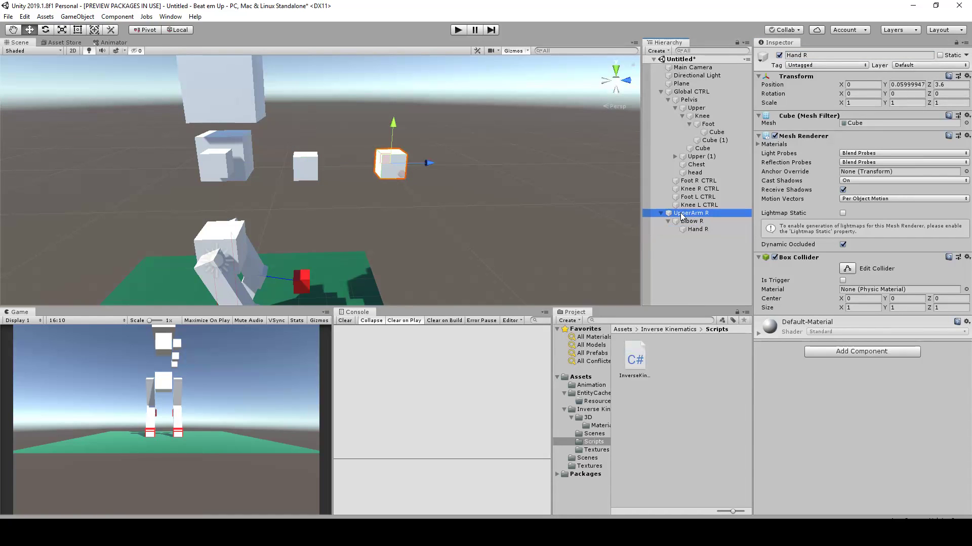
left_click_drag(222, 161, 257, 161)
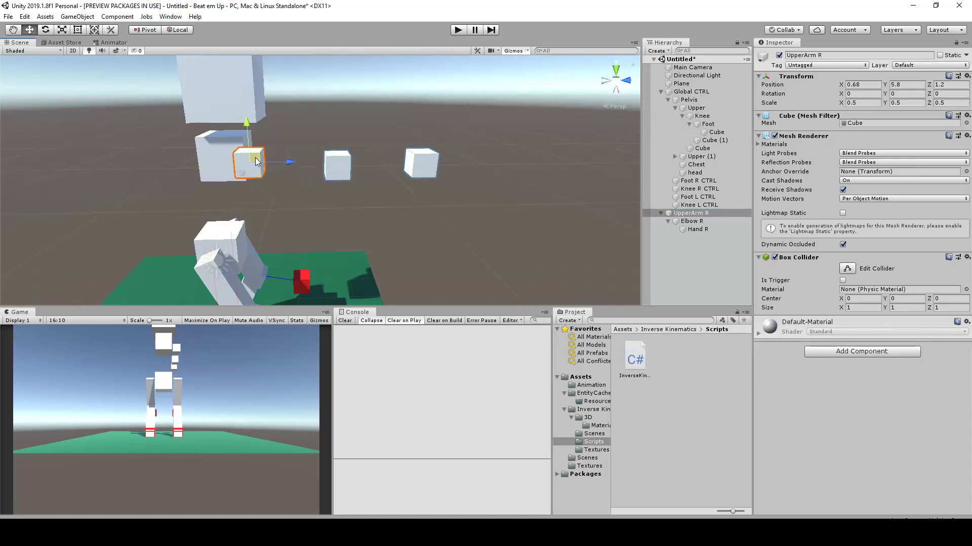
key("ctrl+z")
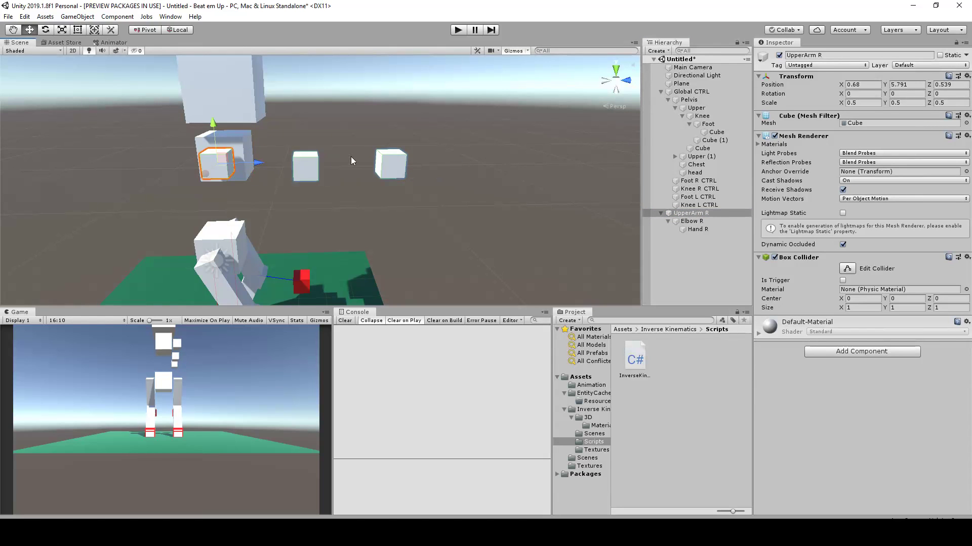
left_click(310, 165)
key("e")
mouse_move(304, 126)
left_mouse_down()
mouse_move(266, 97)
mouse_move(281, 96)
mouse_move(307, 120)
left_mouse_up()
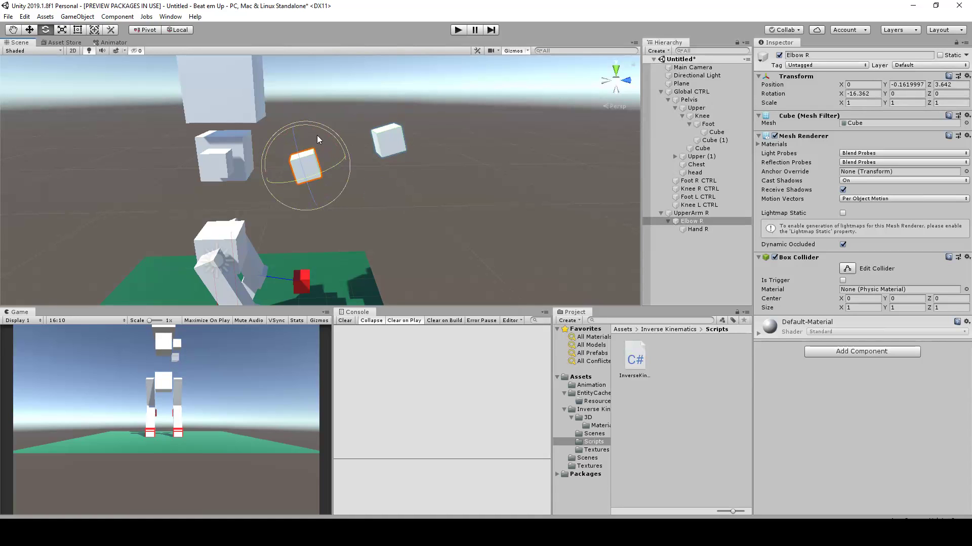
key("ctrl+z")
Try rotating UpperArm R slightly and Elbow R to about -66 on X, undo the rotations and clear the selection
left_click(226, 166)
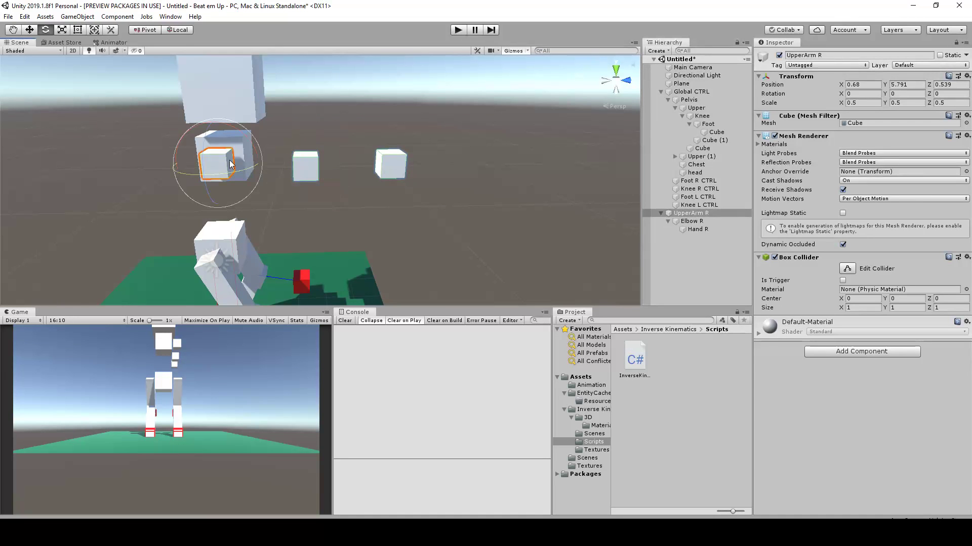
middle_click_drag(401, 164, 440, 154)
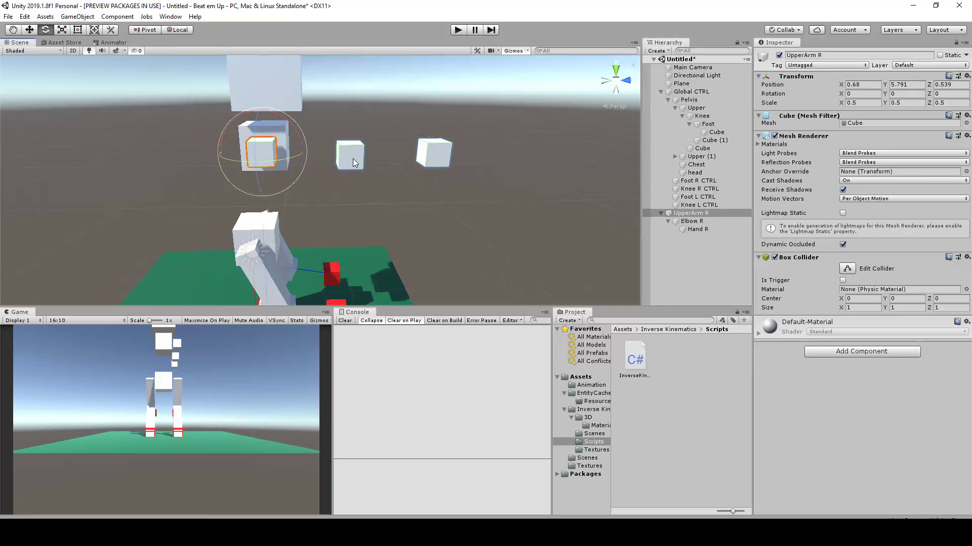
mouse_move(282, 123)
left_mouse_down()
mouse_move(325, 164)
mouse_move(251, 82)
mouse_move(290, 122)
mouse_move(258, 101)
mouse_move(272, 116)
left_mouse_up()
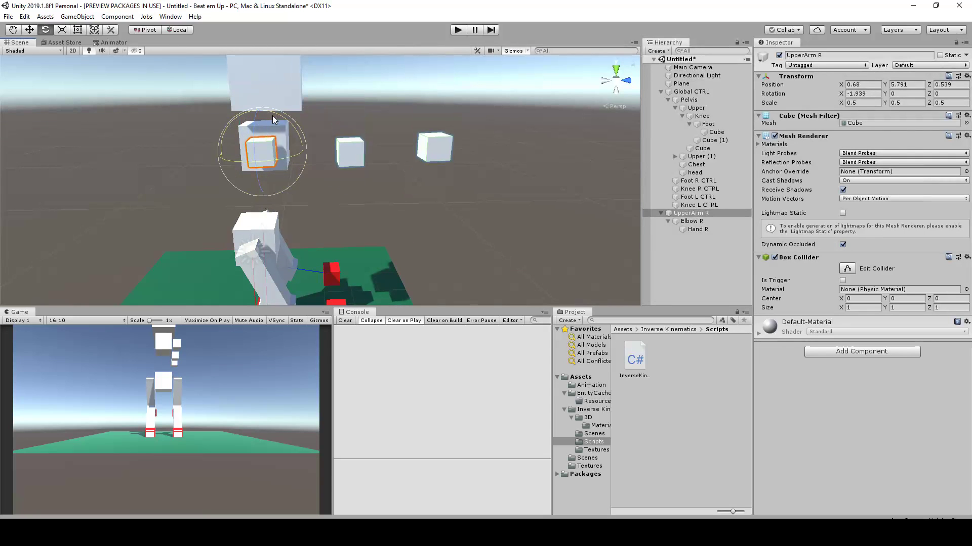
left_click(347, 153)
left_click_drag(362, 126, 281, 104)
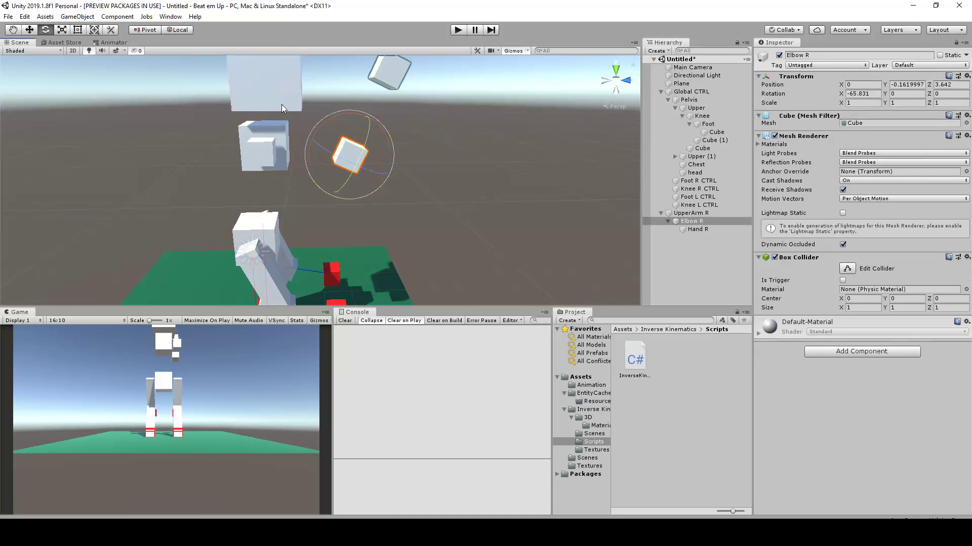
key("ctrl+z")
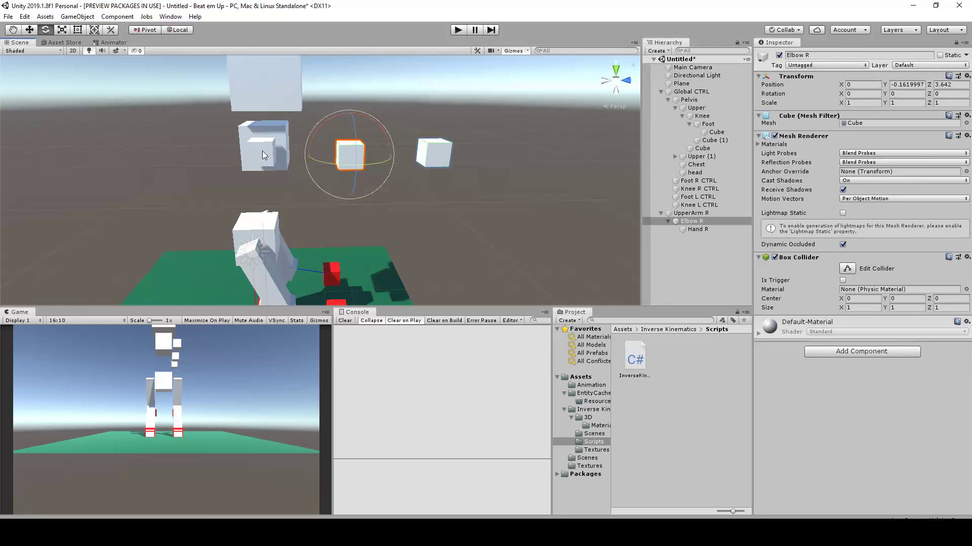
left_click(473, 153)
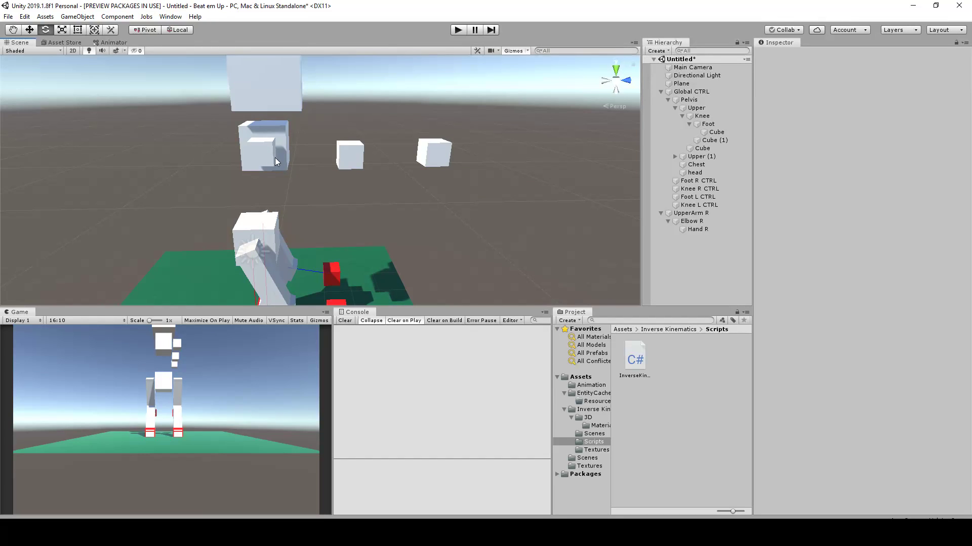
Duplicate Elbow R and move the copy straight down below the original elbow to about Y -2.22
left_click(265, 152)
left_click_drag(266, 151, 503, 95, "alt")
left_click(459, 169)
left_click(336, 155)
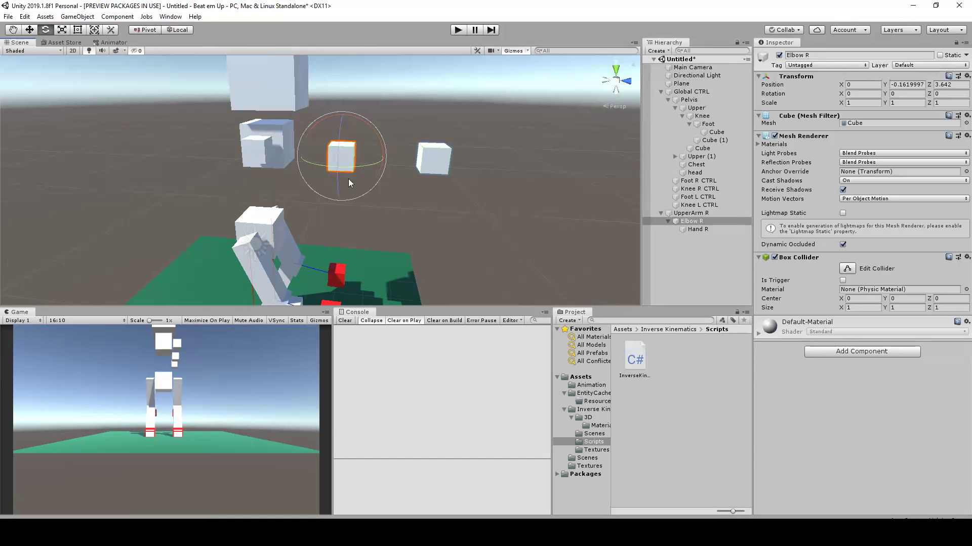
key("ctrl+d")
key("w")
left_click_drag(344, 117, 347, 164)
scroll(385, 195, "up", 2)
Delete the extra hand cube that belongs to the elbow copy
left_click(378, 187)
left_click(339, 194)
left_click(432, 200)
key("Delete")
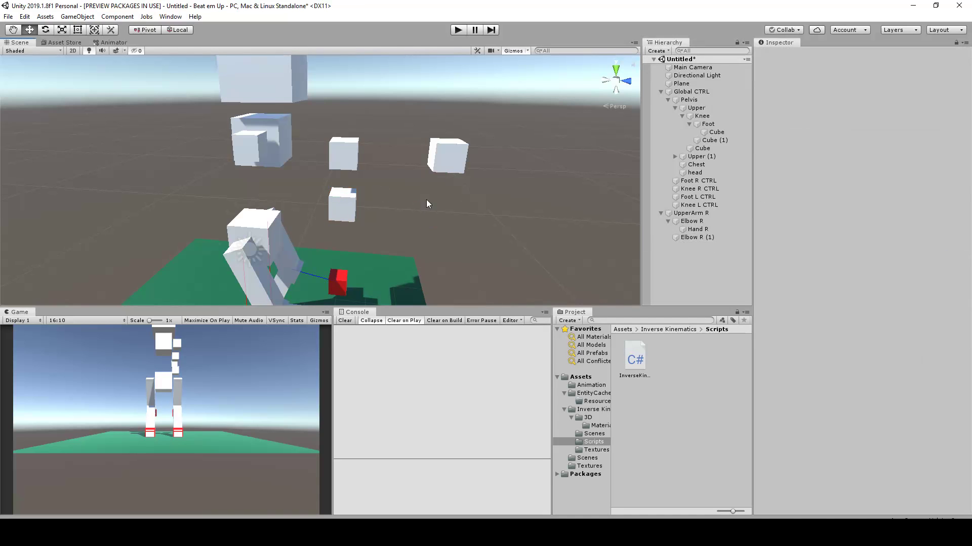
Rename the elbow copy as Elbow CTRL R
left_click(339, 197)
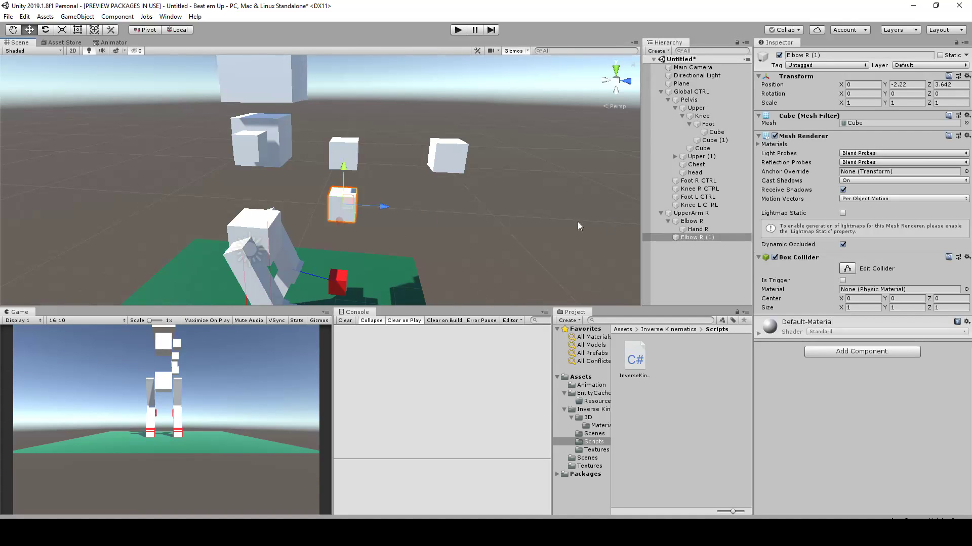
left_click(804, 54)
type("CTRL")
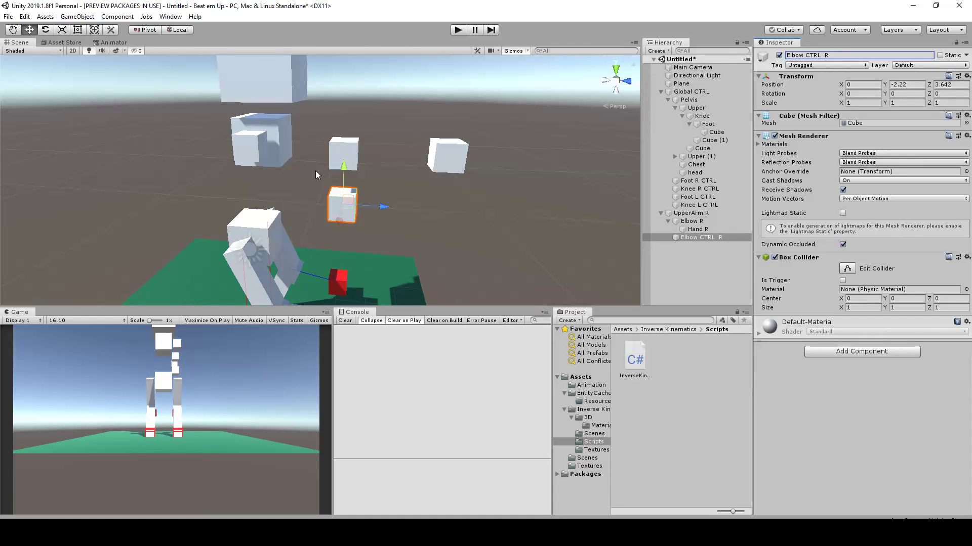
Duplicate Hand R, unparent the copy to the scene's top level and rename it Hand CTRL R (1)
scroll(308, 227, "down", 3)
middle_click_drag(350, 265, 362, 239)
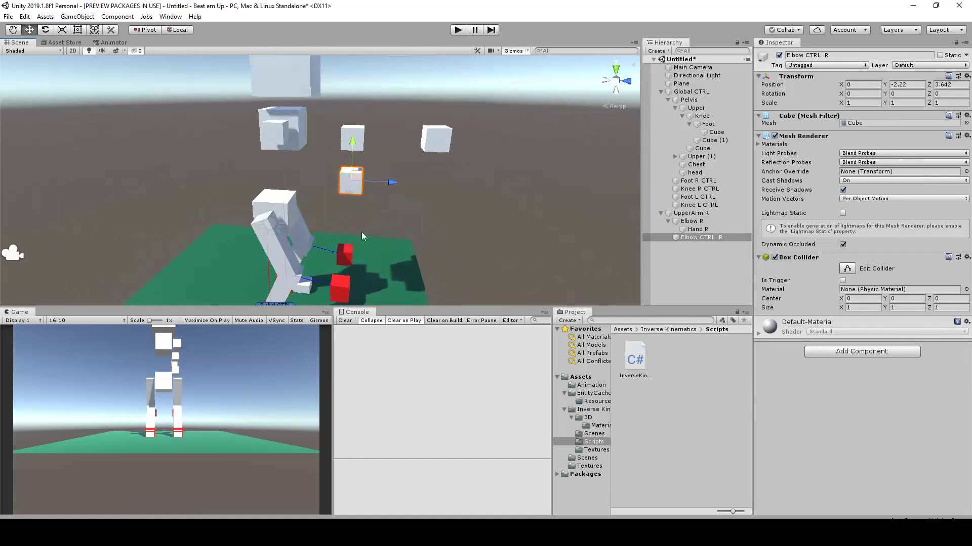
scroll(320, 214, "up", 3)
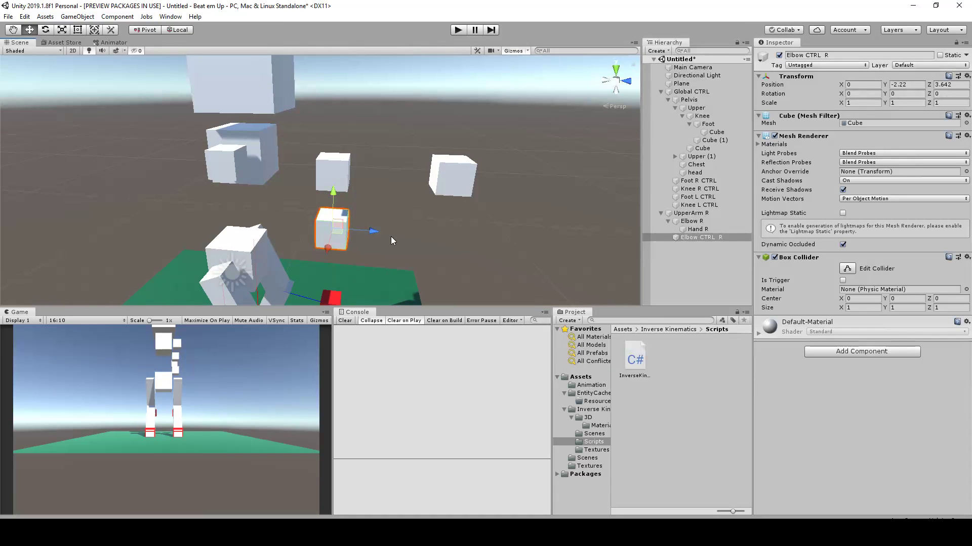
left_click(450, 179)
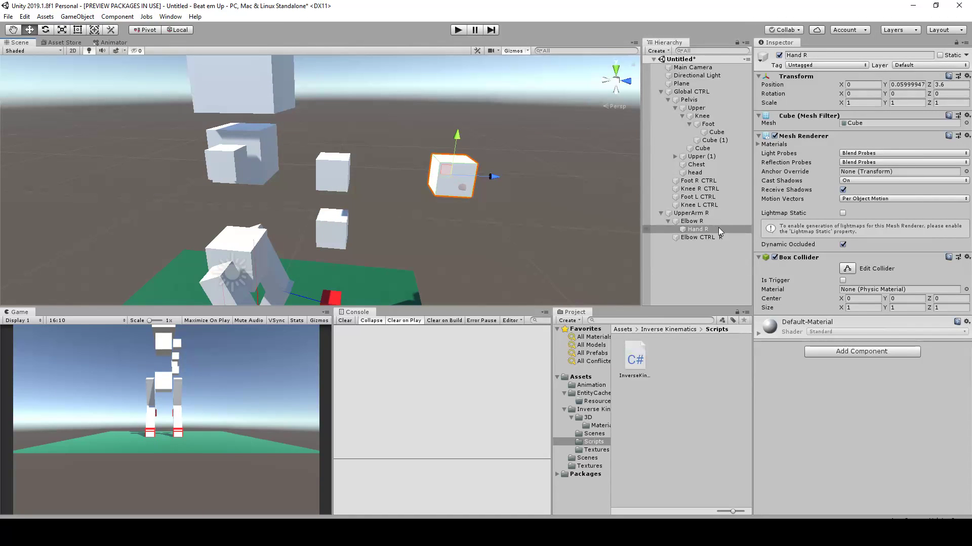
key("ctrl+d")
left_click_drag(715, 239, 704, 255)
left_click(818, 56)
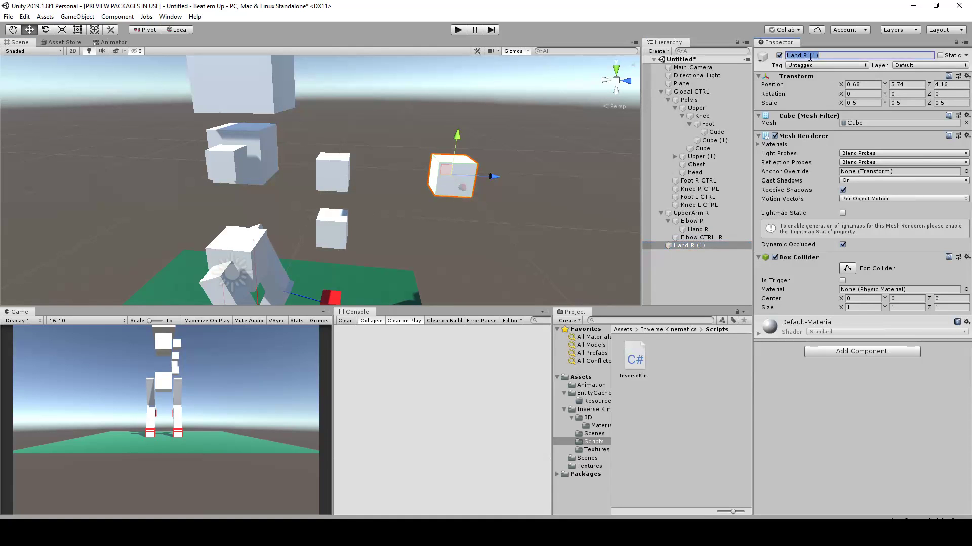
type("CTRL")
Unparent Elbow CTRL R from UpperArm R so it sits at the scene's top level
scroll(577, 213, "down", 2)
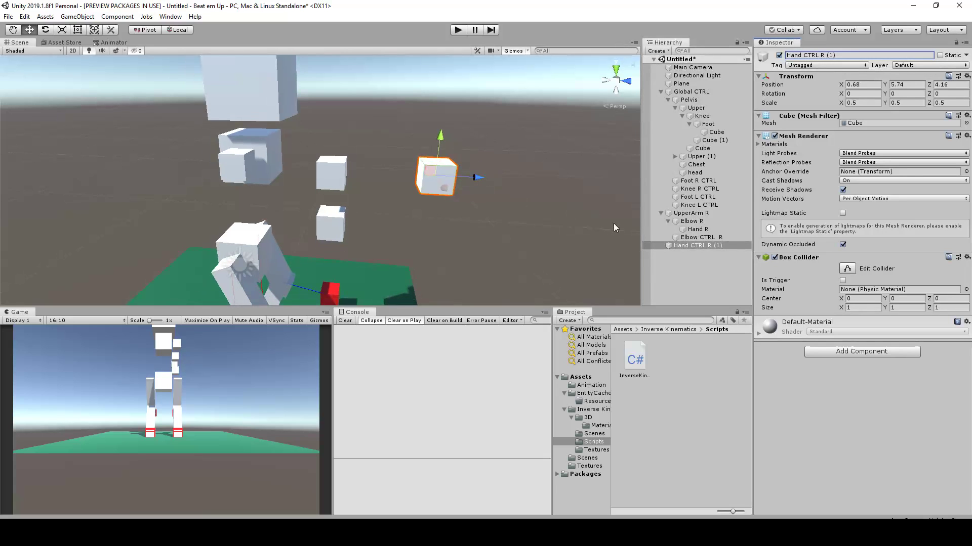
left_click(694, 245)
left_click_drag(699, 237, 691, 268)
left_click(698, 269)
Select both Hand CTRL R (1) and Elbow CTRL R and apply the Red material to them
left_click(693, 247)
left_click(692, 238)
left_click(693, 247, "shift")
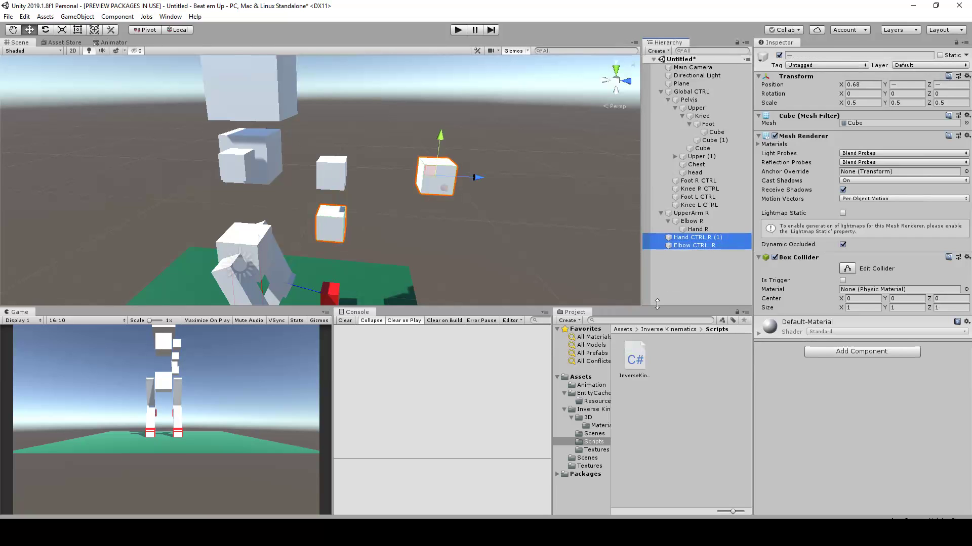
left_click(580, 377)
left_click_drag(644, 451, 789, 427)
Attach the InverseKinematics script to UpperArm R
key("alt")
left_click_drag(446, 215, 486, 218, "alt")
left_click(268, 175)
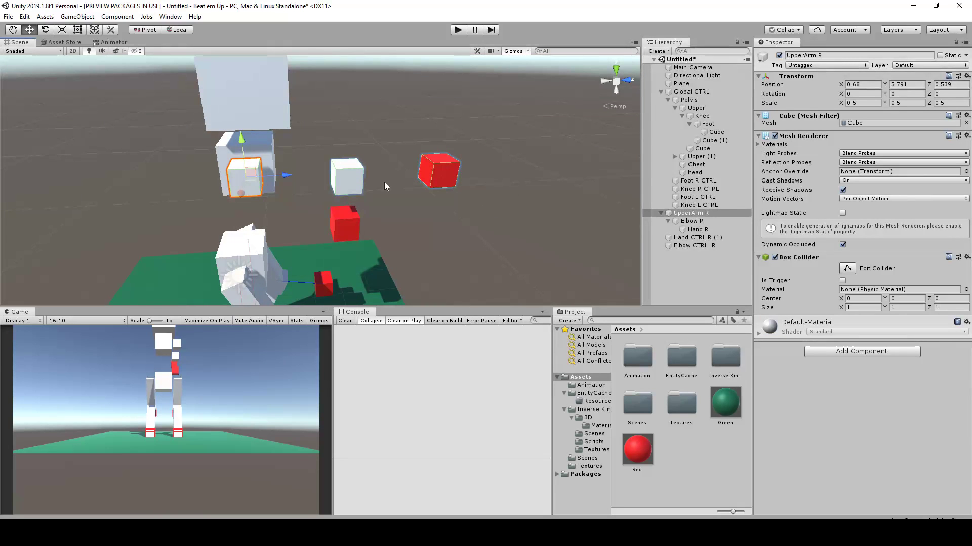
left_click(593, 442)
left_click_drag(640, 363, 824, 424)
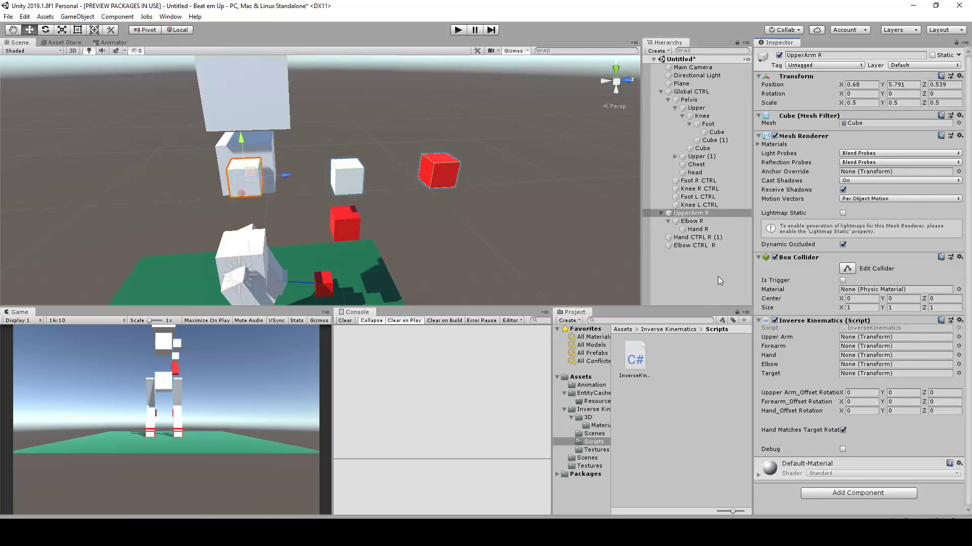
Assign the InverseKinematics references: UpperArm R as Upper Arm, Elbow R as Forearm, Hand R as Hand, Hand CTRL R (1) as Target, Elbow CTRL R as Elbow
left_click_drag(689, 213, 875, 338)
left_click_drag(693, 224, 849, 349)
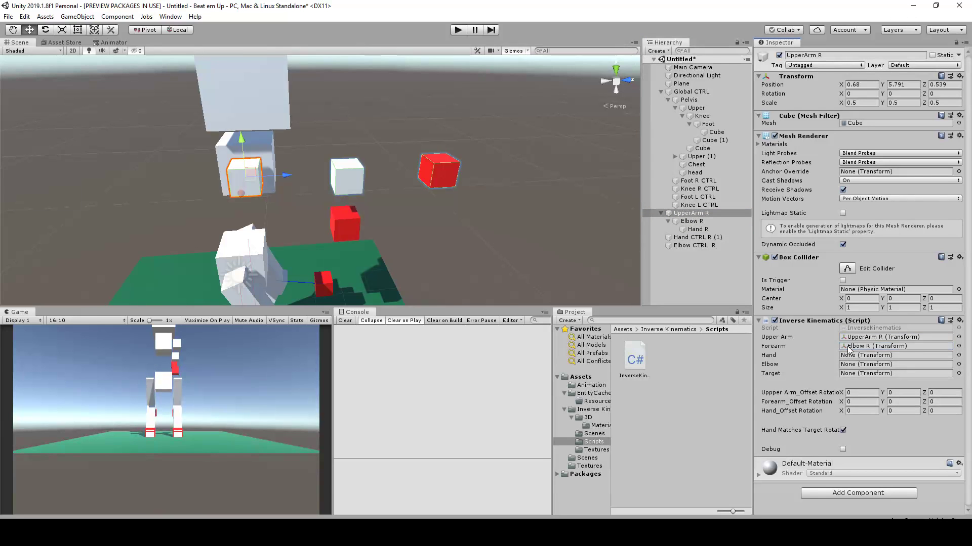
left_click_drag(694, 229, 849, 358)
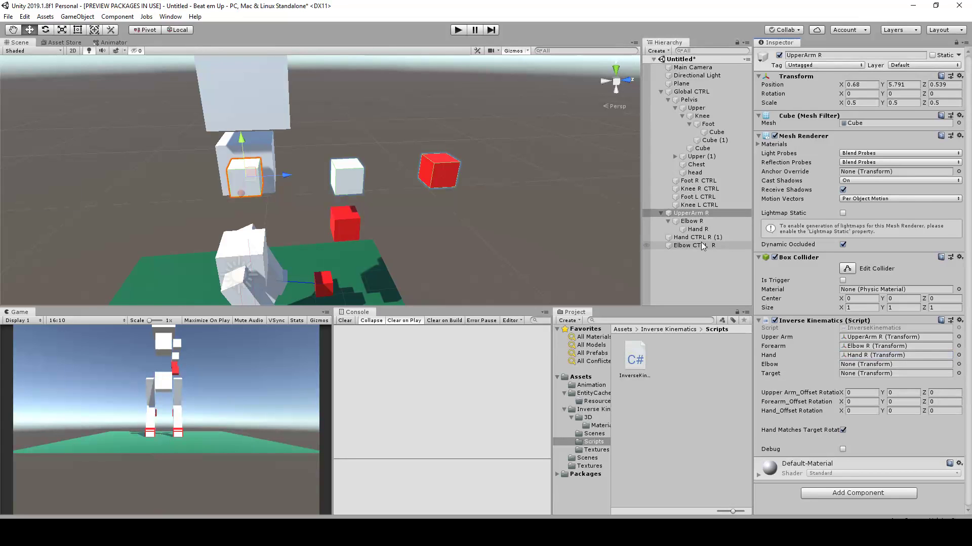
left_click_drag(699, 238, 871, 373)
left_click_drag(690, 245, 859, 368)
Enable the Debug option of the Inverse Kinematics script on UpperArm R
left_click_drag(428, 178, 510, 205, "alt")
left_click_drag(433, 250, 467, 133, "alt")
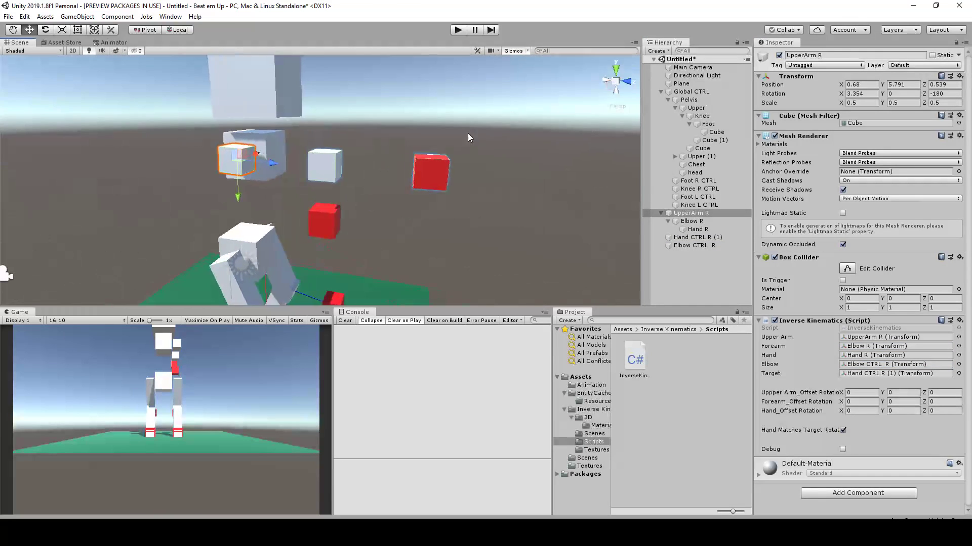
left_click(327, 230)
left_click(248, 153)
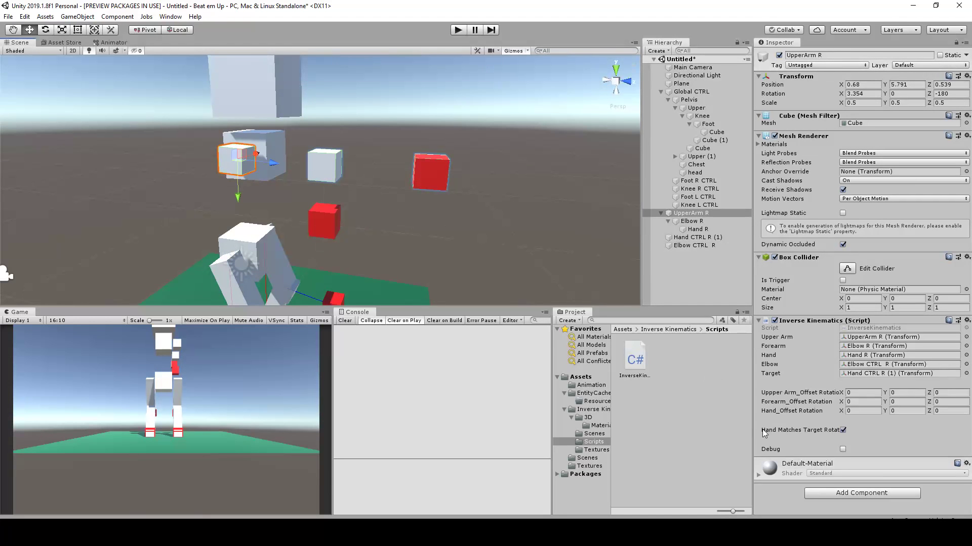
scroll(306, 212, "up", 4)
left_click_drag(305, 212, 372, 234, "alt")
scroll(372, 234, "down", 5)
left_click_drag(490, 246, 375, 265, "alt")
scroll(374, 263, "up", 3)
Move the white Elbow R cube to local position 0, 0.25, 3.96
left_click(330, 171)
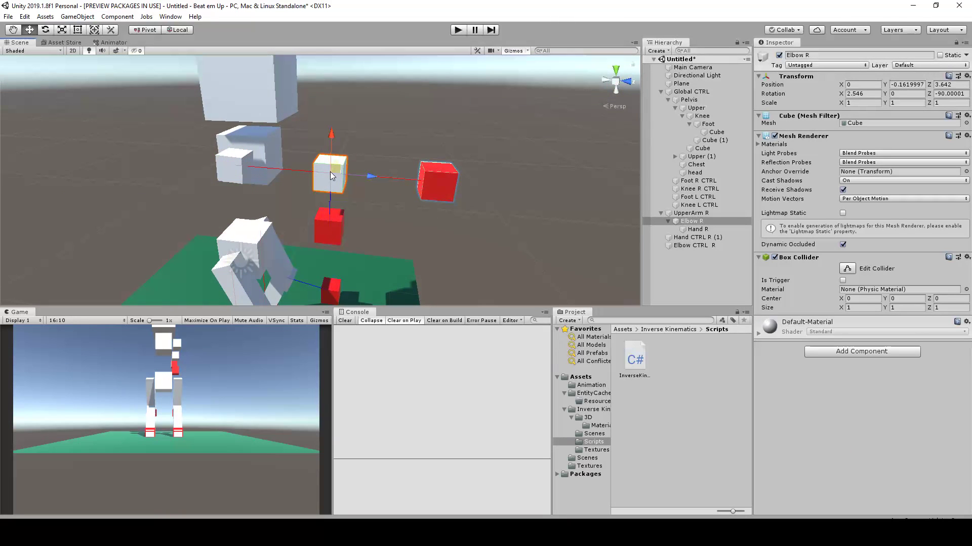
left_click_drag(330, 172, 336, 218, "alt")
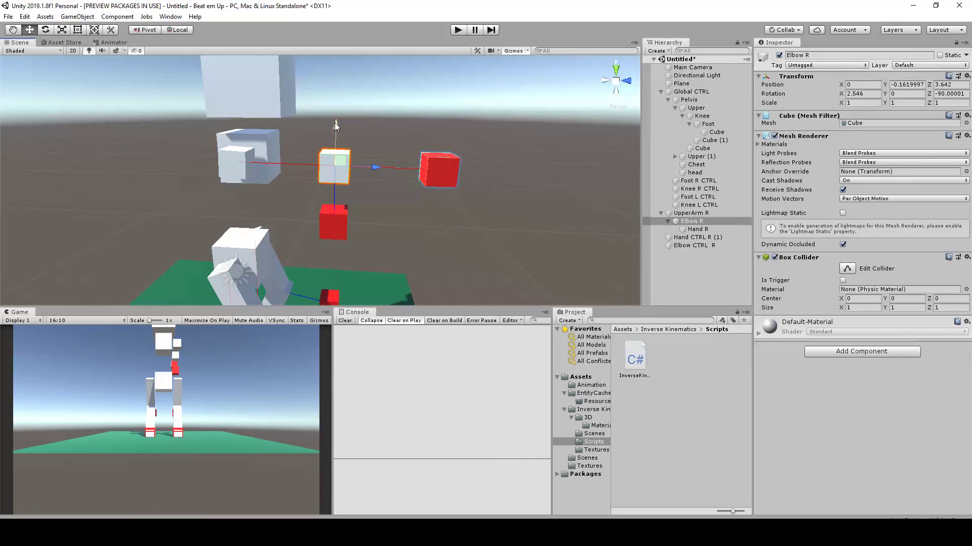
left_click_drag(335, 126, 399, 180)
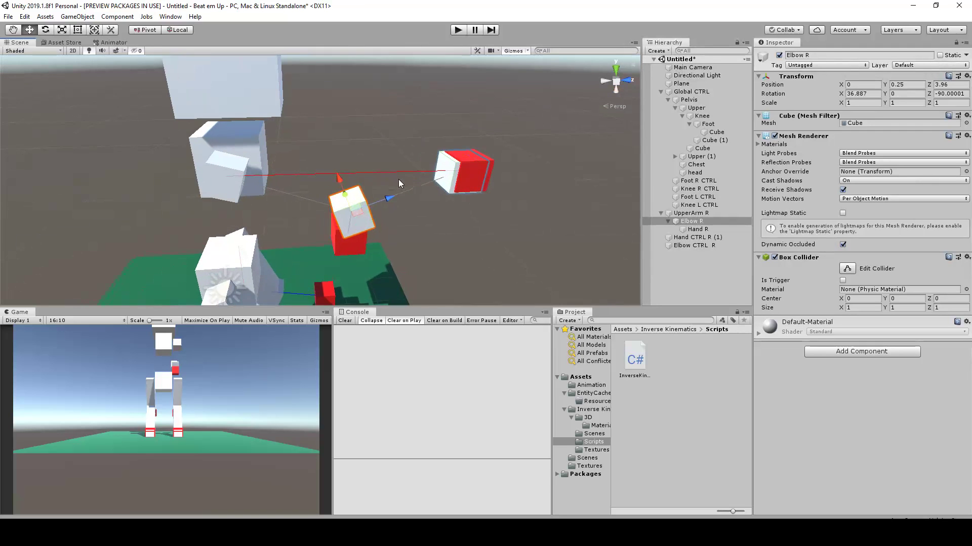
Lower Hand CTRL R (1) and bring it back beside the hips, at about Y 3.72 and Z 0.787
left_click(478, 172)
left_click(354, 250)
left_click_drag(354, 250, 274, 274, "alt")
left_click(455, 134)
left_click_drag(455, 126, 354, 225)
middle_click_drag(358, 230, 472, 163)
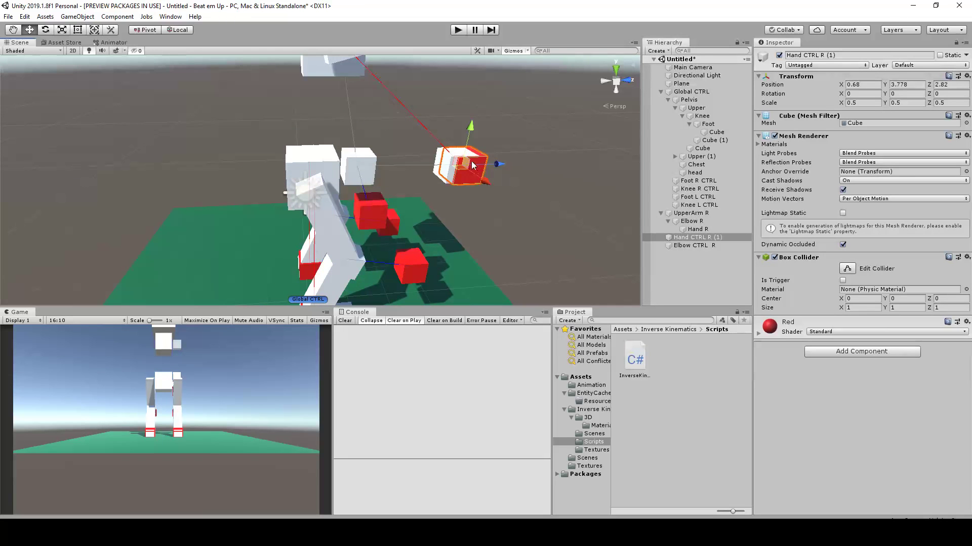
left_click_drag(462, 165, 349, 173)
Move Elbow CTRL R behind the character to about Z -2.106
left_click(374, 214)
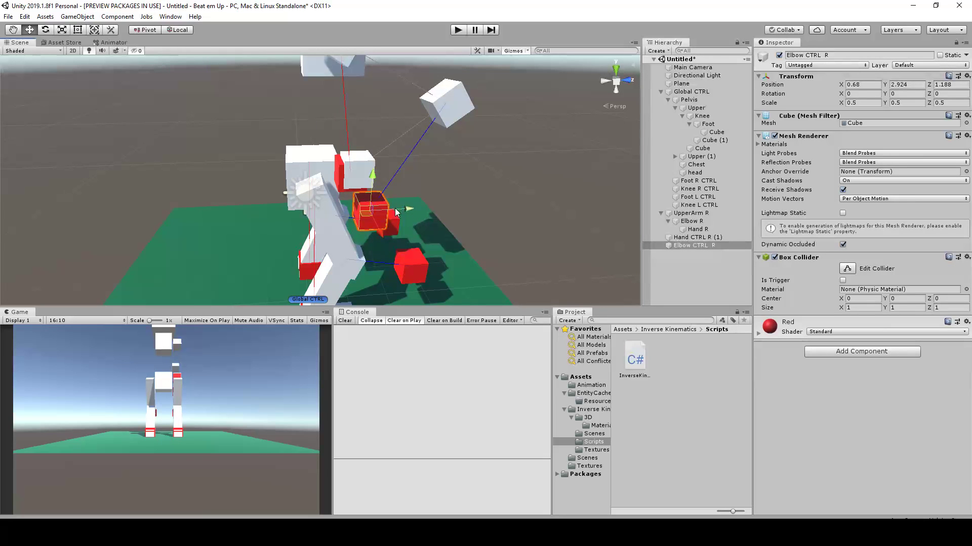
left_click_drag(402, 210, 245, 218)
left_click_drag(331, 205, 301, 188, "alt")
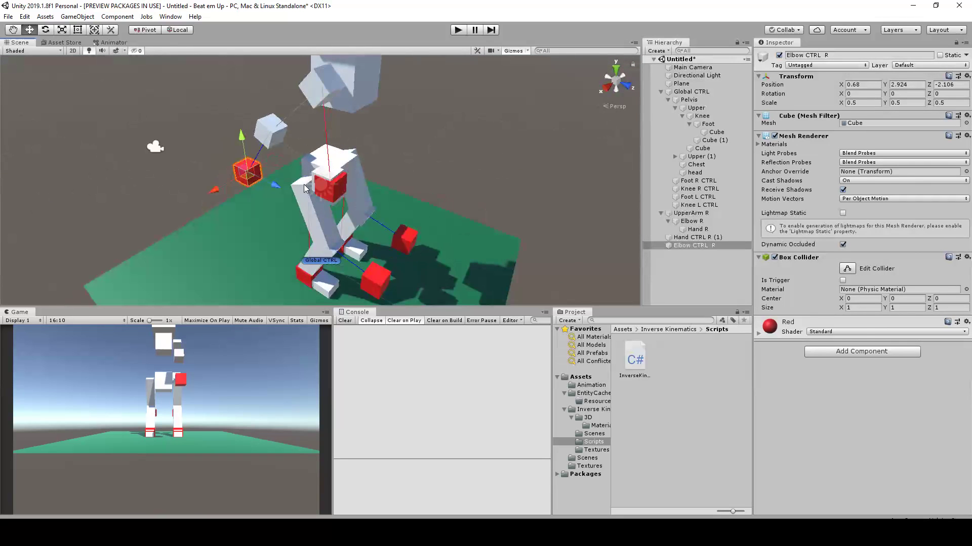
Shift Hand CTRL R (1) along X, outward from the hips
left_click(339, 193)
scroll(371, 199, "up", 3)
left_click(351, 185)
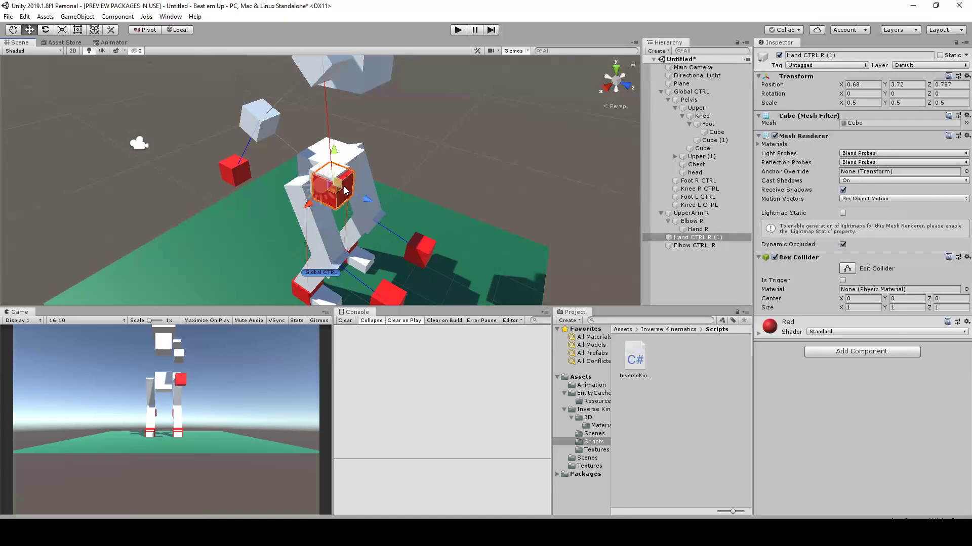
left_click_drag(311, 204, 278, 229)
left_click_drag(436, 158, 368, 154, "alt")
middle_click_drag(368, 154, 404, 194, "alt")
scroll(404, 194, "up", 1)
Move Elbow CTRL R outward along X to about 2.17
left_click(277, 185)
left_click_drag(277, 185, 197, 191, "alt")
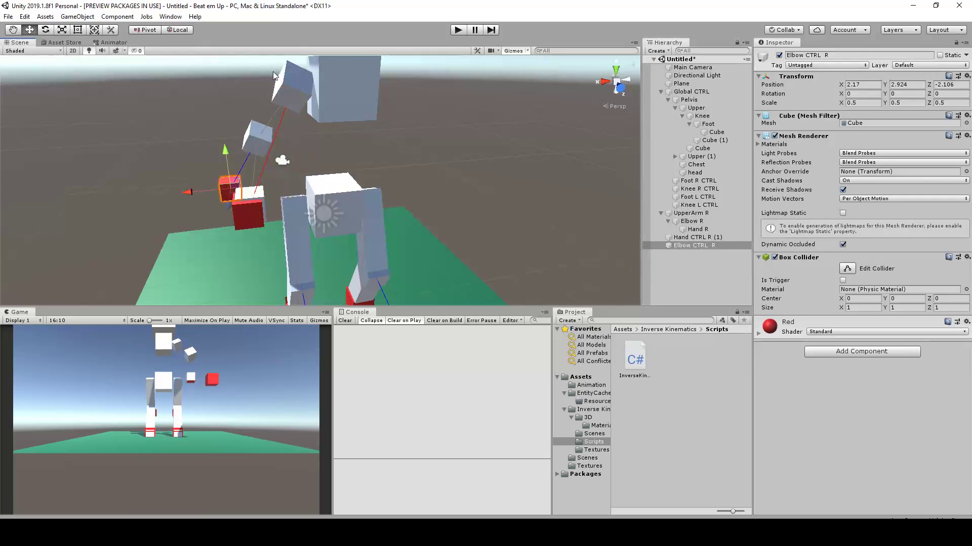
left_click_drag(293, 88, 256, 211, "alt")
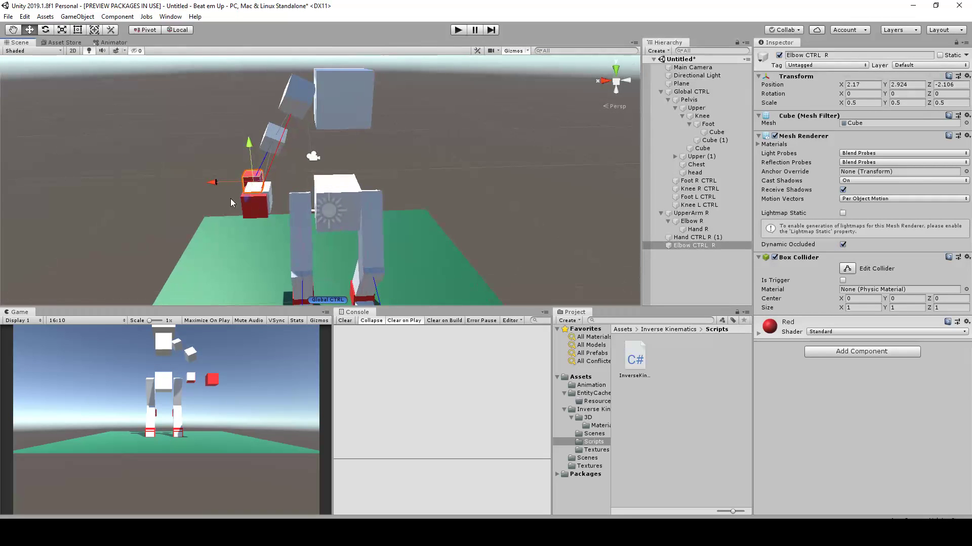
Bring Hand CTRL R (1) slightly back toward the body, to about X 1.3
left_click(247, 210)
left_click_drag(217, 203, 233, 204)
left_click_drag(233, 205, 328, 226, "alt")
scroll(328, 226, "up", 8)
middle_click_drag(328, 226, 390, 203)
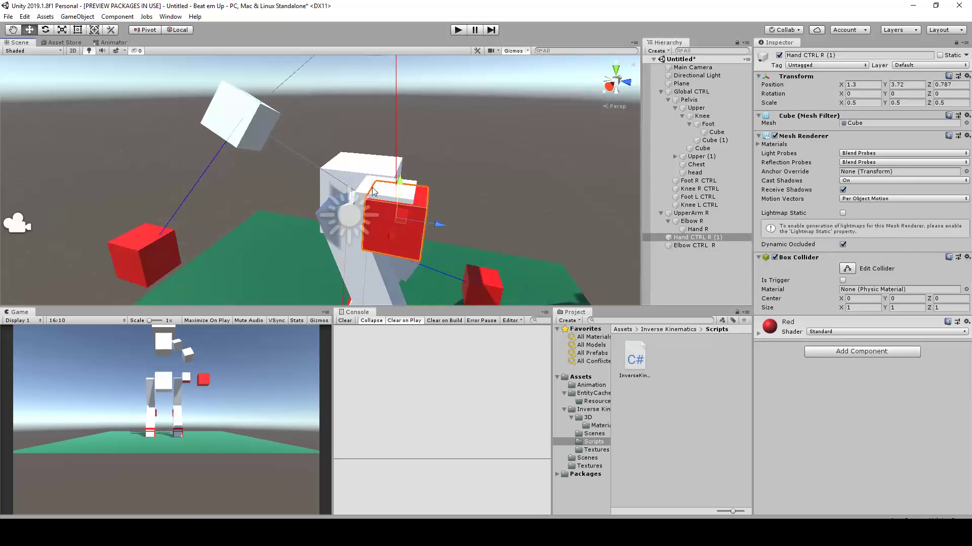
Move Hand R to local position -0.04, 0.1, 3.92 so it overlaps Hand CTRL R (1)
left_click(376, 200)
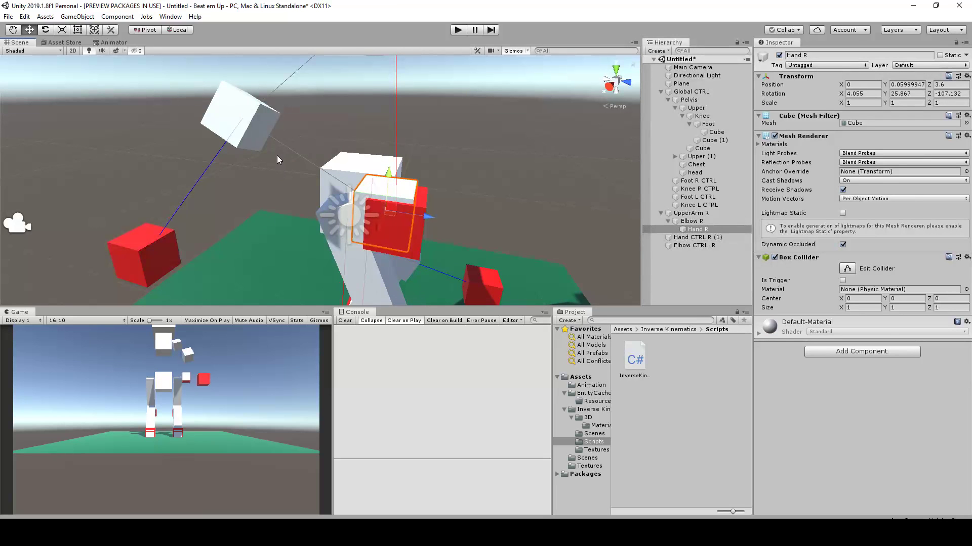
scroll(277, 156, "down", 6)
scroll(357, 185, "up", 4)
left_click_drag(376, 201, 438, 216)
left_click_drag(381, 152, 392, 182)
key("ctrl+z")
key("ctrl+z")
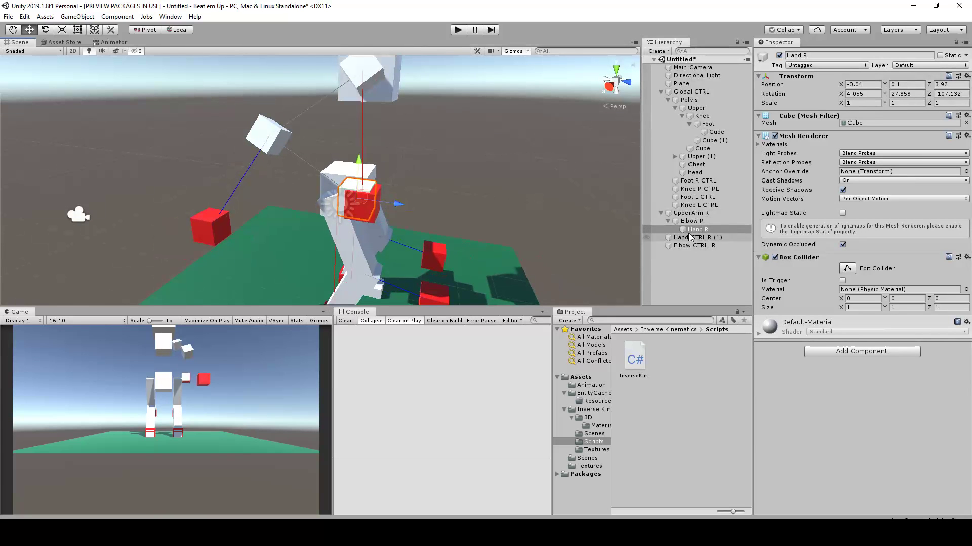
Disable the Mesh Renderer of Hand R and deselect it
left_click(774, 136)
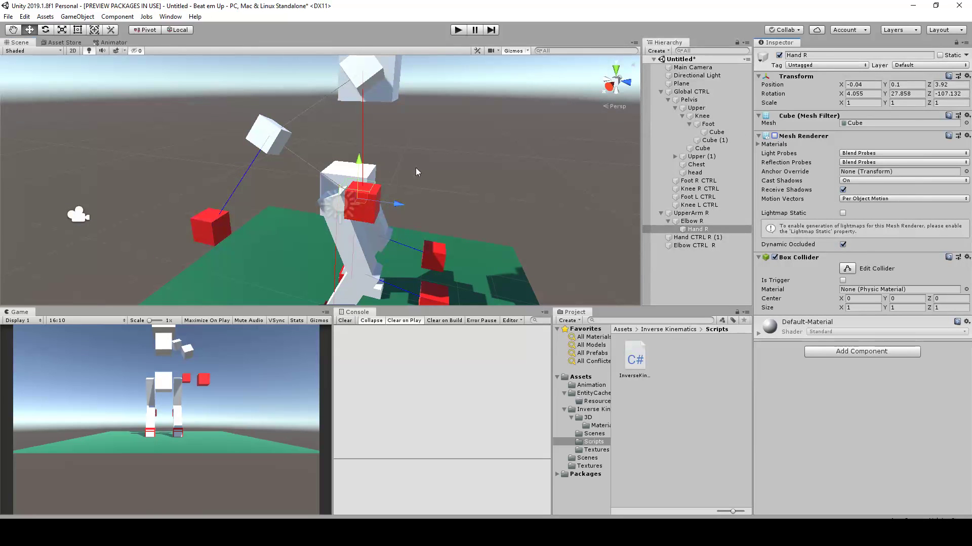
left_click_drag(452, 183, 405, 192, "alt")
left_click(420, 195)
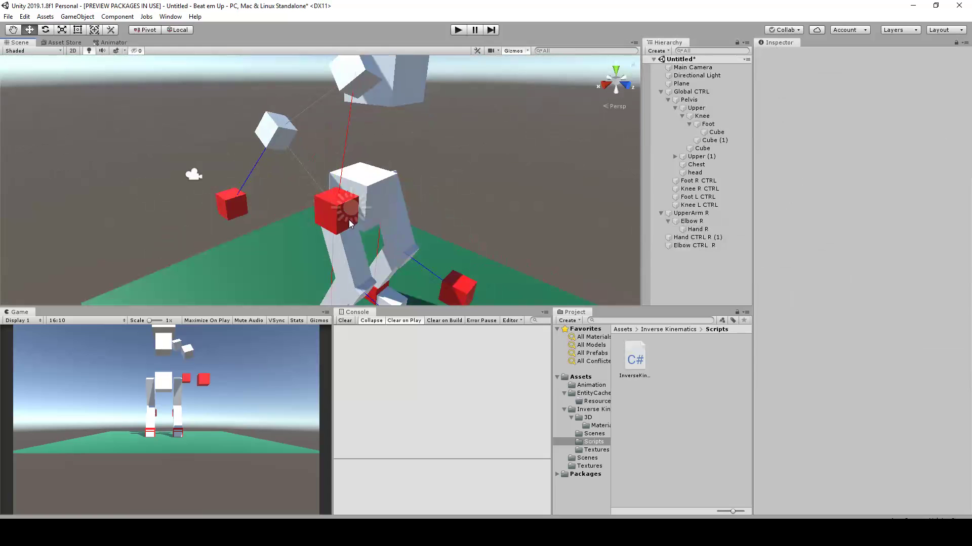
Set the handle orientation to Global and move the Directional Light away from the character
left_click(349, 216)
left_click(340, 221)
left_click_drag(340, 222, 557, 236, "alt")
left_click(700, 75)
left_click(179, 29)
left_click_drag(499, 219, 433, 200, "alt")
left_click(432, 198)
scroll(403, 177, "up", 5)
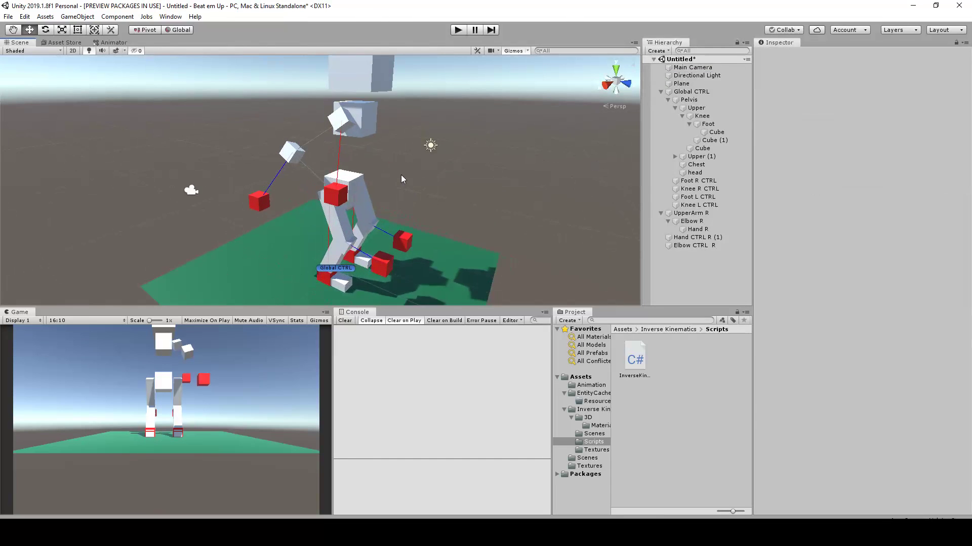
Lower Hand CTRL R (1) slightly to Y 3.67 and deselect it
middle_click_drag(352, 165, 355, 201)
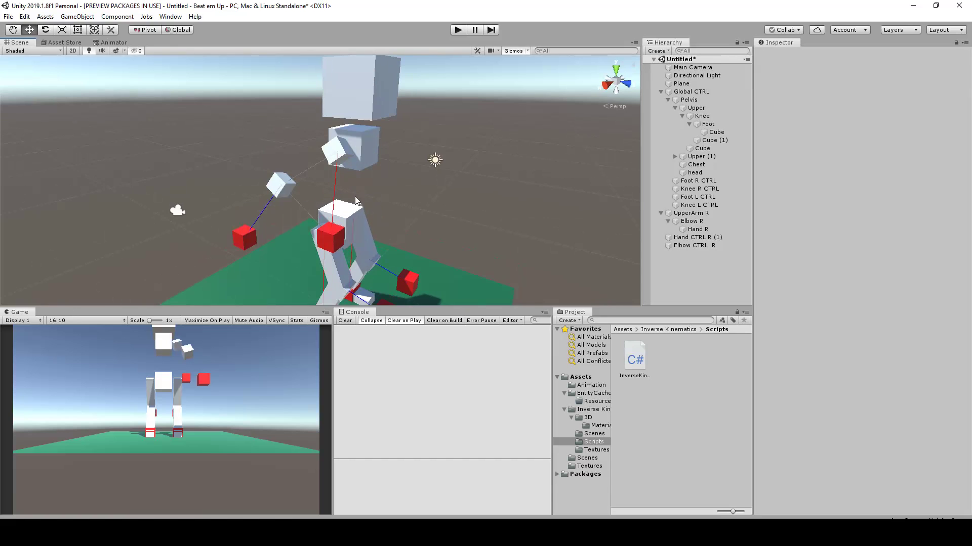
left_click(334, 239)
scroll(352, 246, "up", 1)
mouse_move(336, 217)
left_mouse_down()
mouse_move(333, 248)
mouse_move(335, 220)
left_mouse_up()
scroll(443, 222, "down", 1)
left_click_drag(444, 221, 339, 175, "alt")
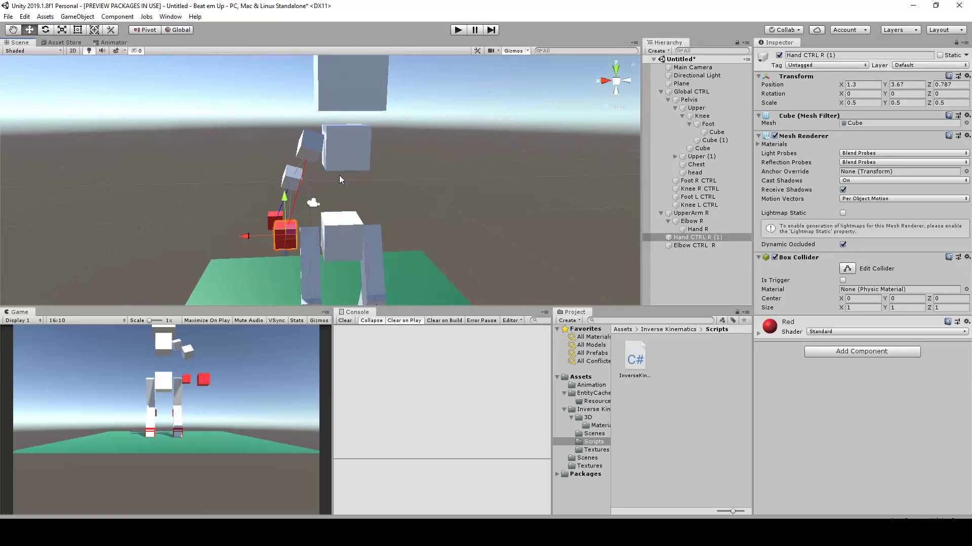
left_click(339, 176)
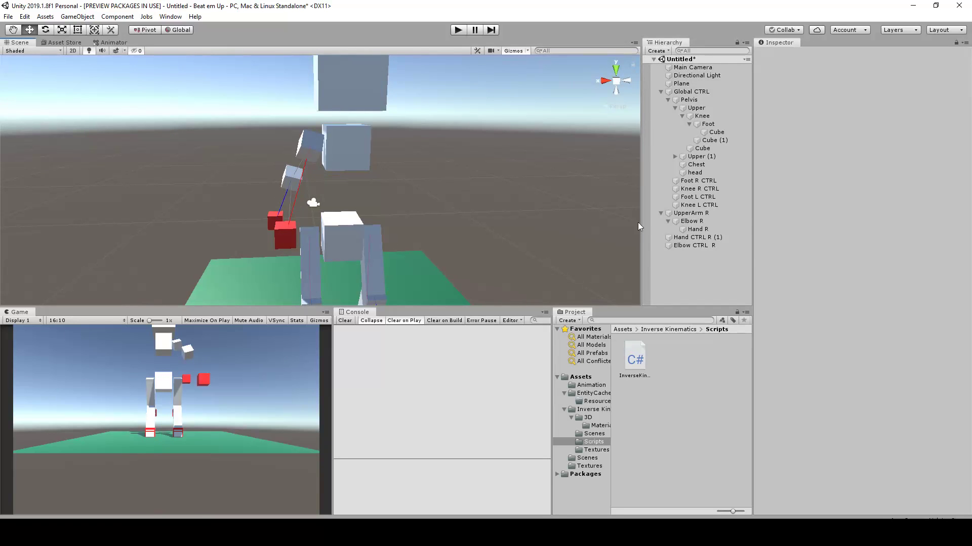
Duplicate UpperArm R with its elbow and hand plus both arm controls, and move the copies along X to the chest's other side
left_click(686, 216)
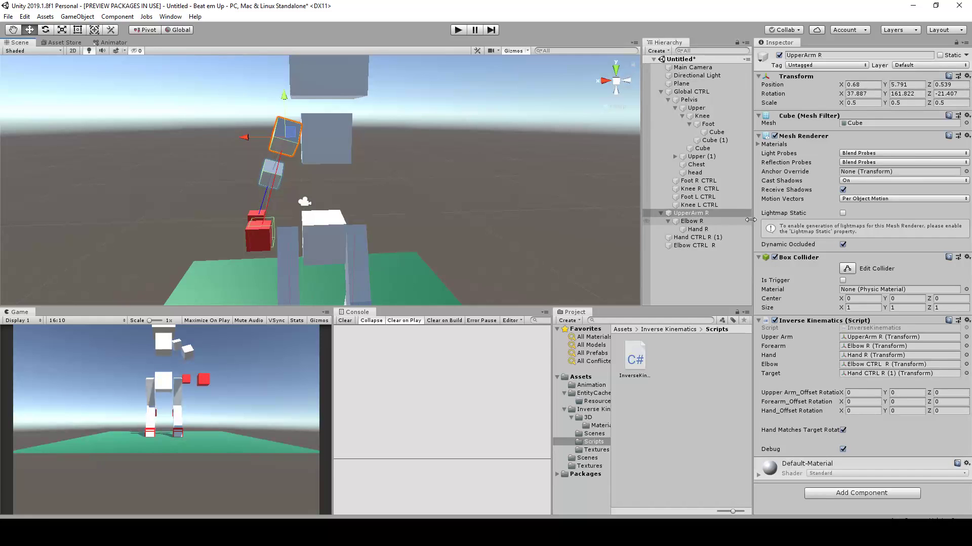
left_click(693, 223, "ctrl")
left_click(696, 229, "ctrl")
left_click(694, 238, "ctrl")
left_click(701, 245, "ctrl")
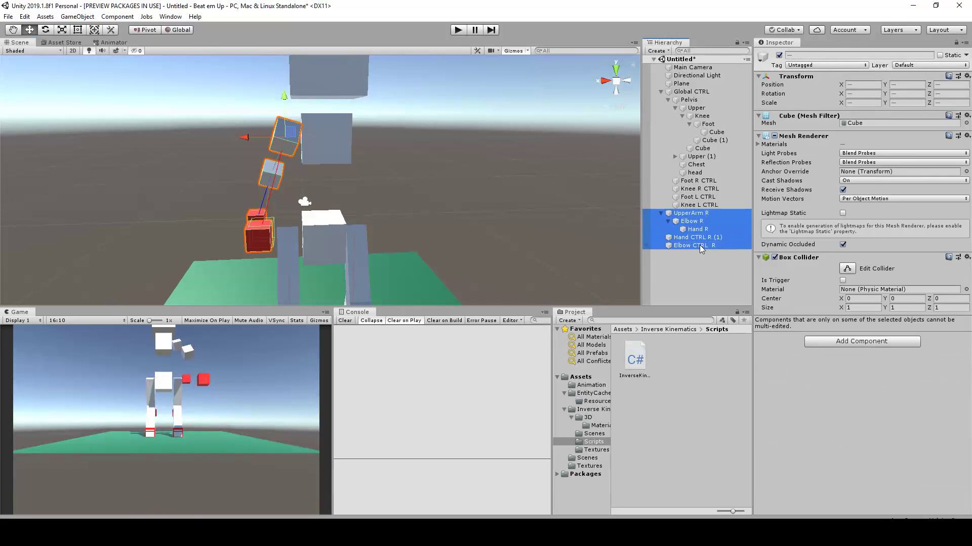
key("ctrl+d")
left_click_drag(245, 136, 345, 211)
scroll(383, 149, "up", 3)
Move the copied hand control, Hand CTRL R (2), outward along X to about -1.682
left_click(307, 209)
left_click(324, 246)
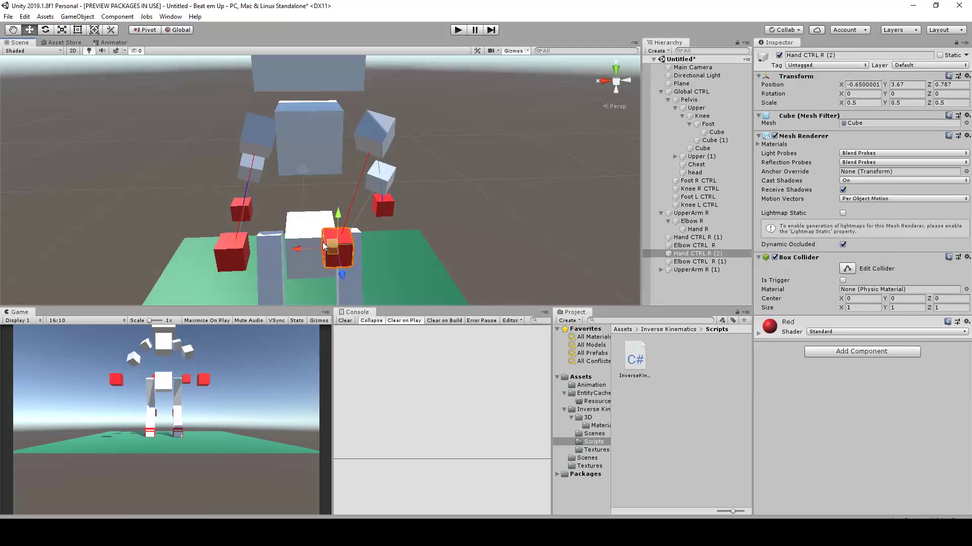
left_click_drag(297, 254, 353, 259)
left_click_drag(409, 187, 385, 181, "alt")
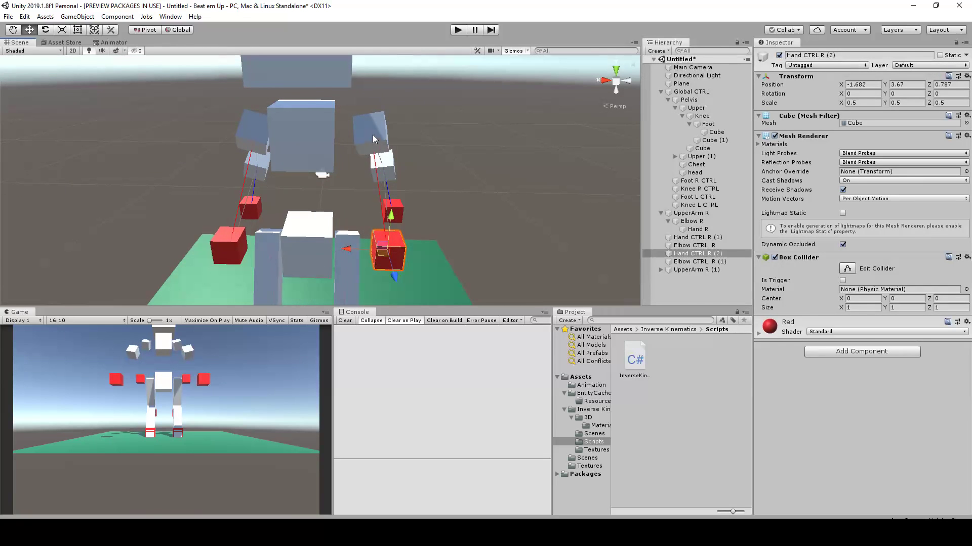
Move UpperArm R (1) along X closer to the side of the chest
left_click(375, 140)
left_click_drag(333, 141, 323, 194)
left_click(409, 200)
left_click_drag(408, 201, 509, 216, "alt")
key("ctrl+z")
scroll(456, 212, "down", 4)
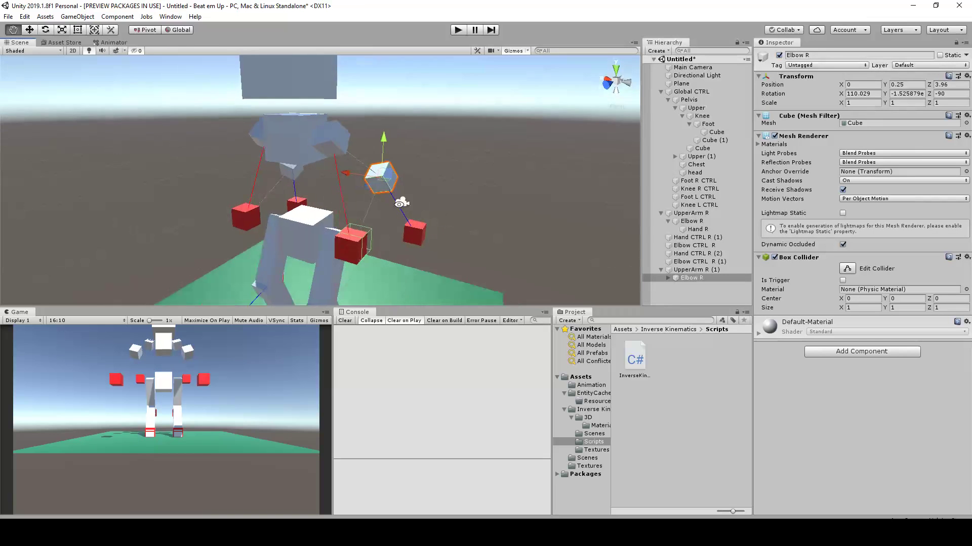
Move the copied elbow control, Elbow CTRL R (1), inward along X toward the body
left_click_drag(378, 208, 495, 178, "alt")
scroll(435, 214, "up", 5)
left_click_drag(437, 217, 397, 248, "alt")
left_click(453, 266)
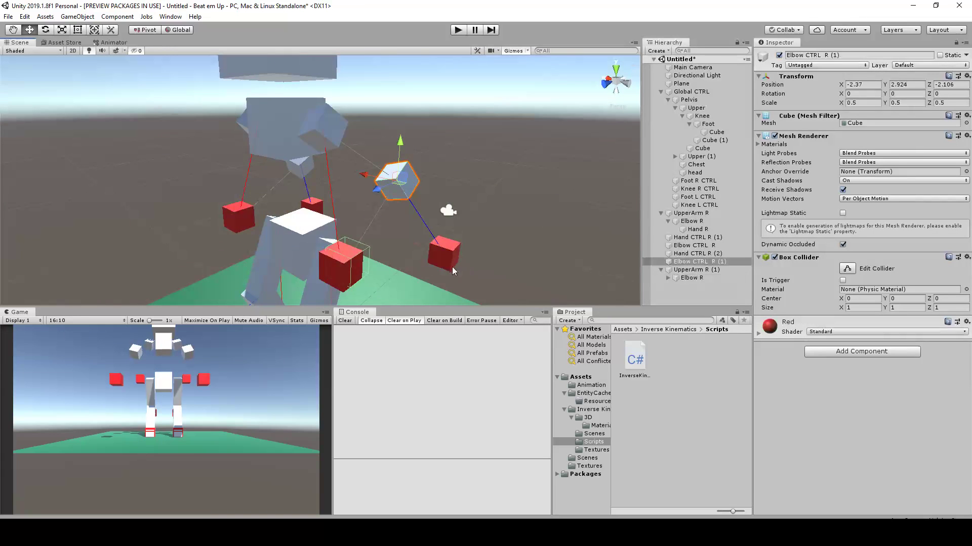
left_click_drag(452, 266, 397, 188, "alt")
scroll(423, 213, "down", 3)
left_click_drag(368, 159, 432, 211, "alt")
Add a 3D Cube as a child of UpperArm R
left_click(306, 127)
left_click_drag(306, 127, 428, 119, "alt")
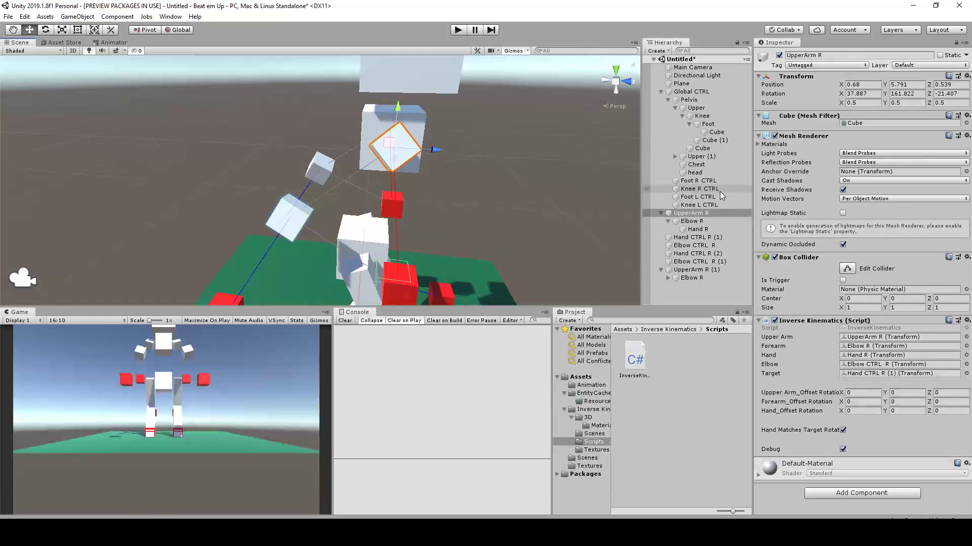
right_click(702, 218)
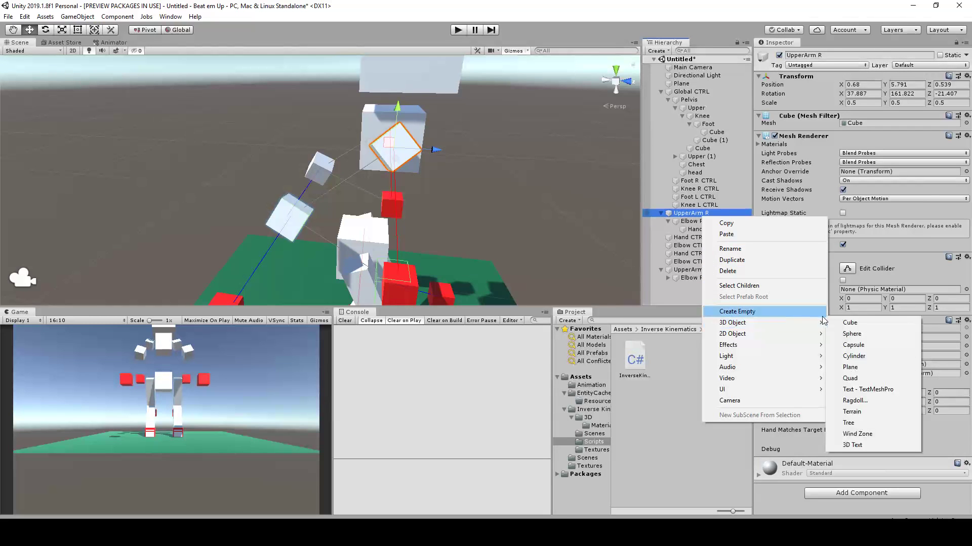
left_click(850, 323)
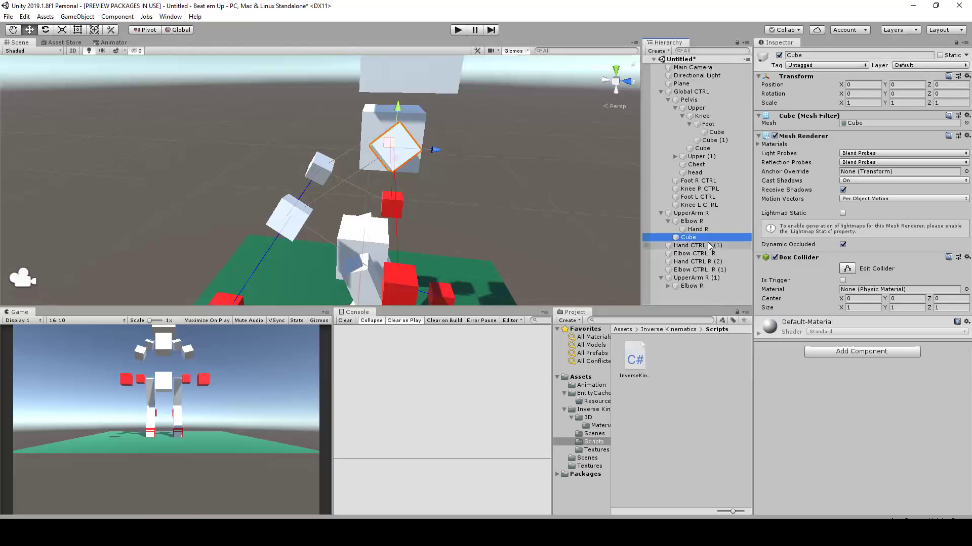
Stretch the new cube with the Rect Tool in Local orientation from shoulder to elbow, to about Z scale 4.3 and Z position 1.649
left_click(78, 30)
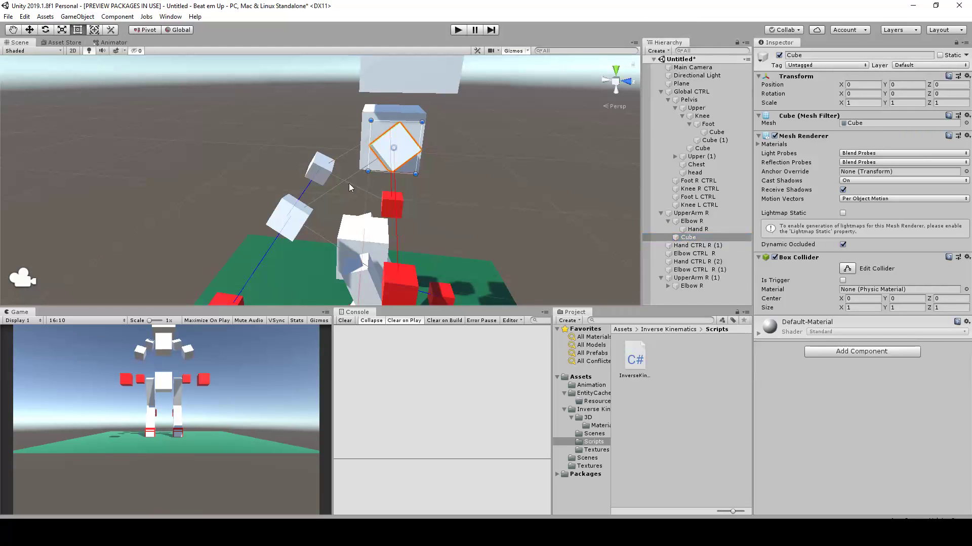
left_click(178, 30)
left_click_drag(381, 162, 331, 171)
middle_click_drag(349, 198, 275, 187, "alt")
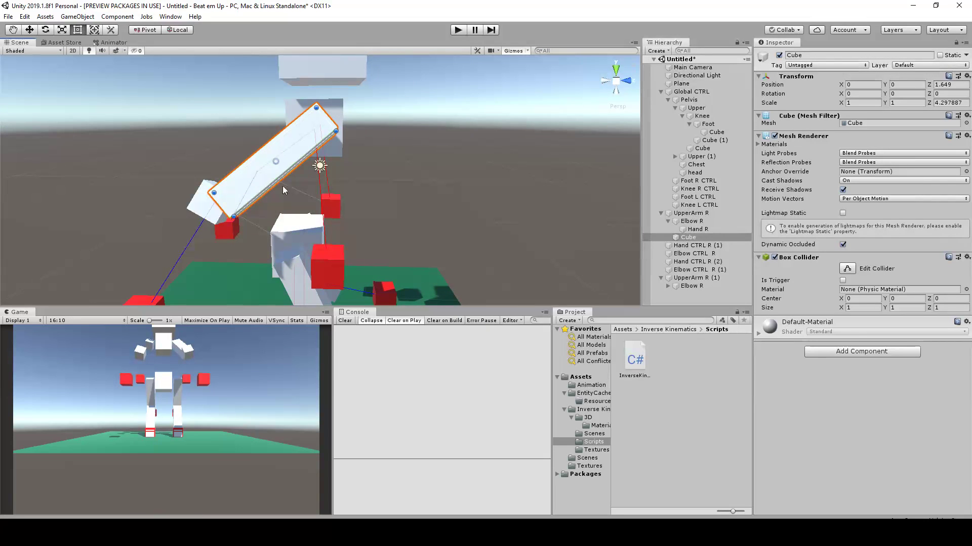
left_click_drag(293, 151, 370, 159)
Add a 3D Cube as a child of Elbow R and stretch it to the hand, to about Z scale 4.2 and Z position 1.6
left_click(225, 191)
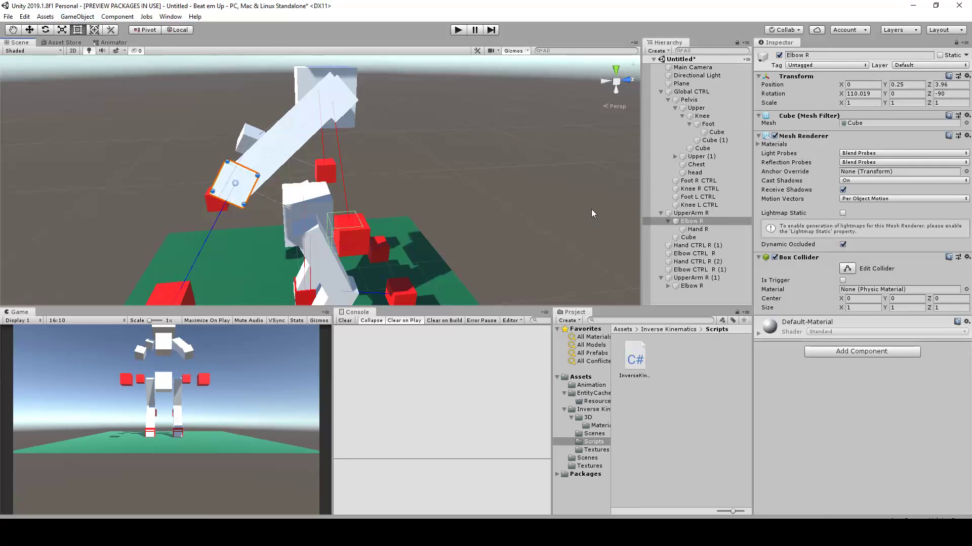
right_click(691, 222)
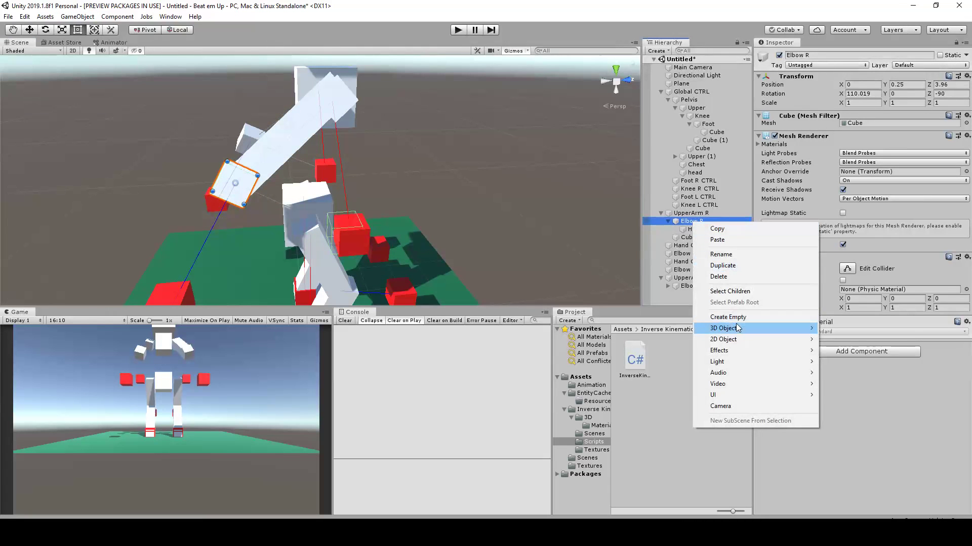
mouse_move(788, 333)
left_click(854, 329)
left_click_drag(258, 193, 381, 155)
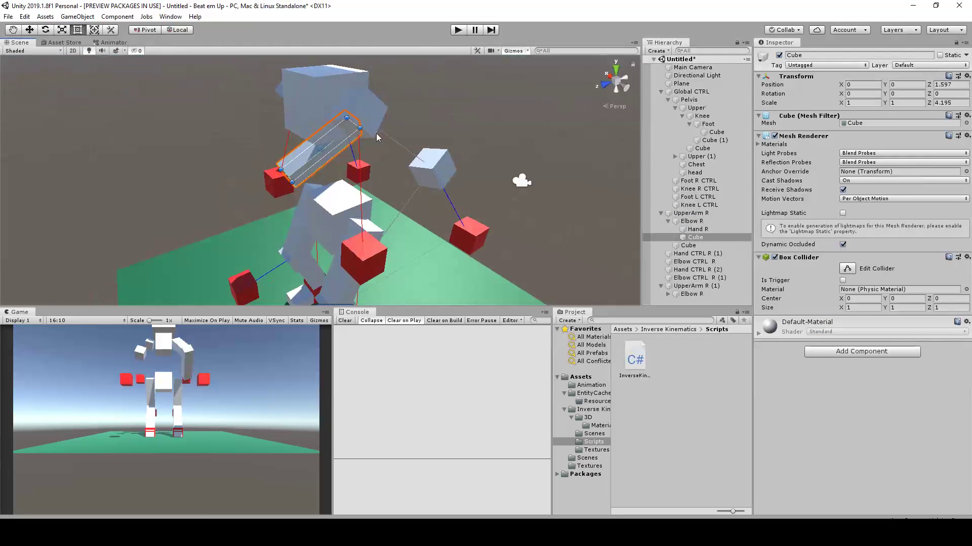
Add a 3D Cube as a child of UpperArm R (1) and stretch it along its length from shoulder to elbow
left_click(378, 117)
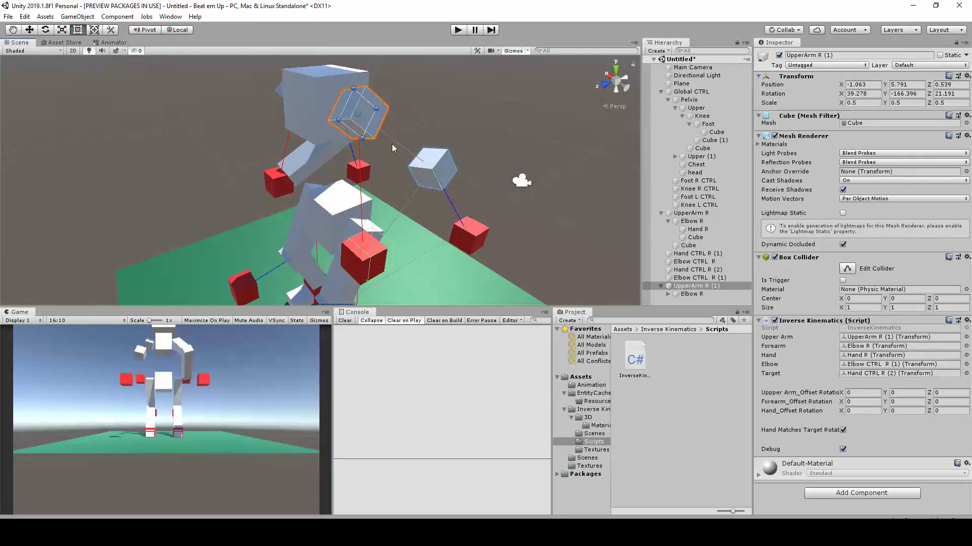
right_click(697, 288)
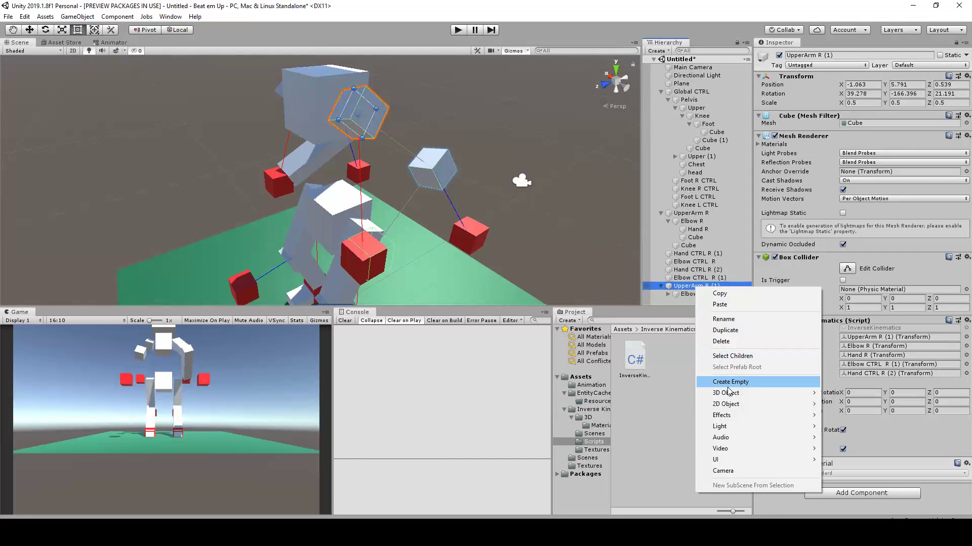
mouse_move(734, 394)
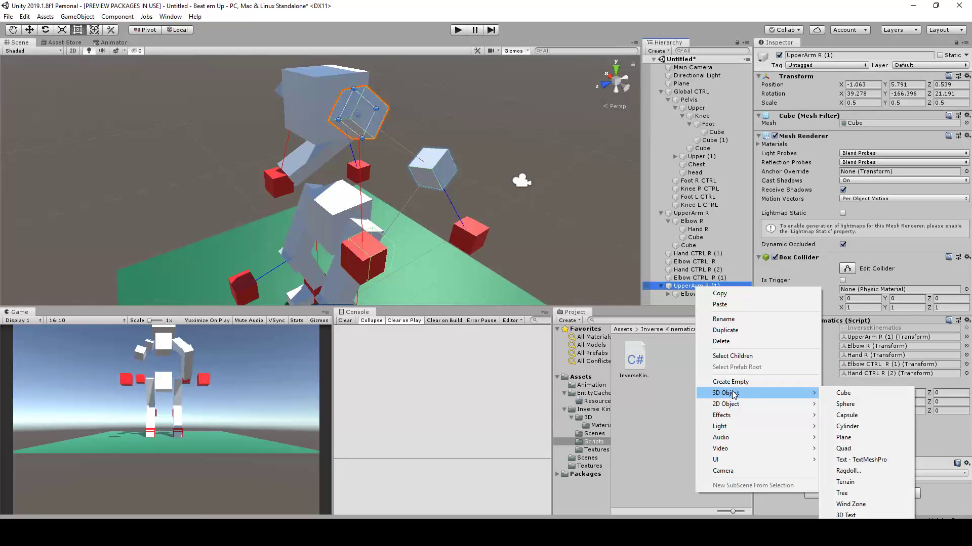
left_click(853, 395)
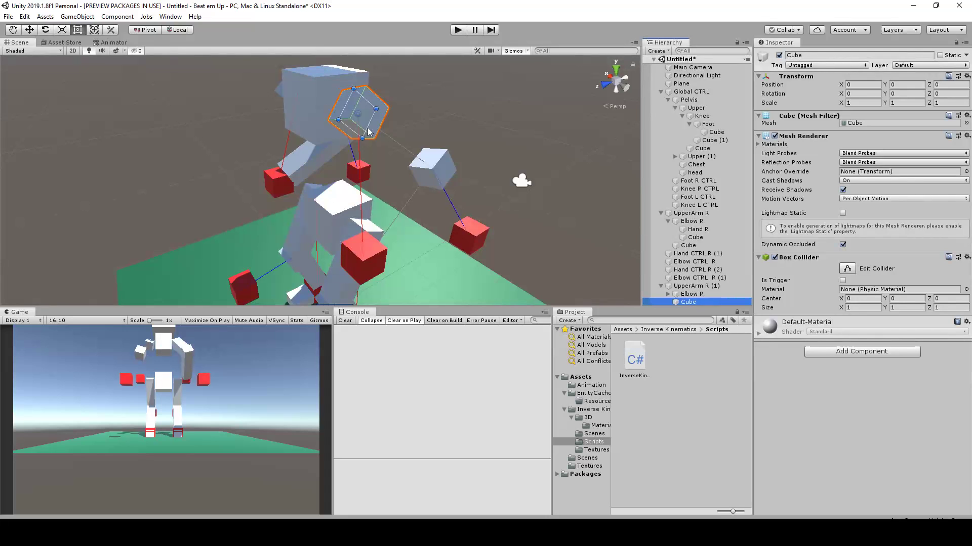
left_click_drag(372, 117, 392, 173)
middle_click_drag(383, 174, 421, 186)
left_click_drag(414, 180, 419, 178)
left_click_drag(337, 187, 361, 182, "alt")
Add a 3D Cube under the Elbow R inside UpperArm R (1) and stretch it along the forearm to the hand control
left_click(475, 176)
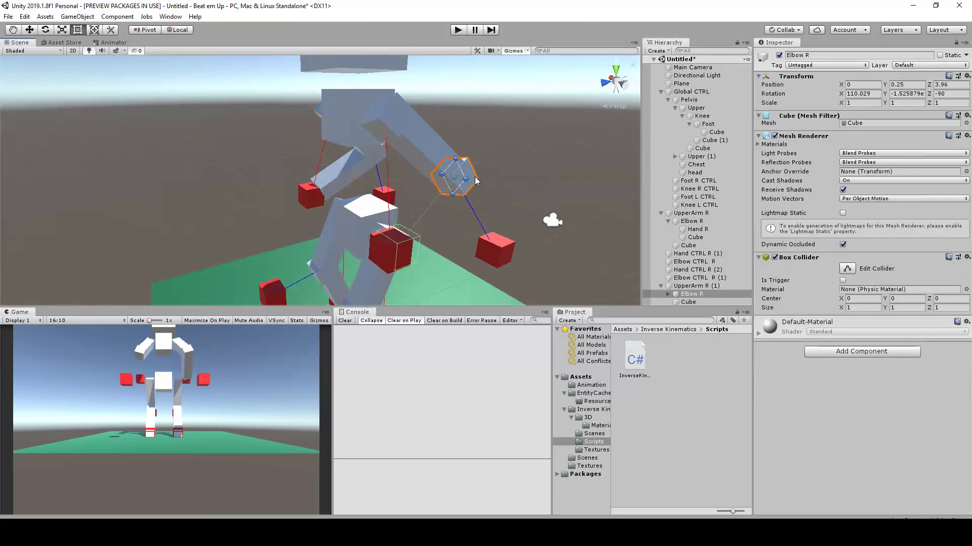
right_click(689, 299)
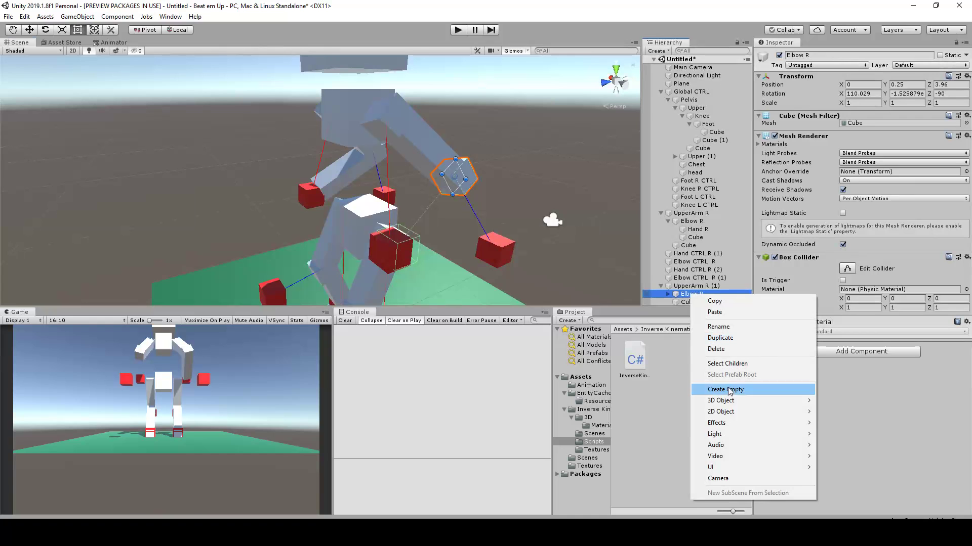
mouse_move(734, 400)
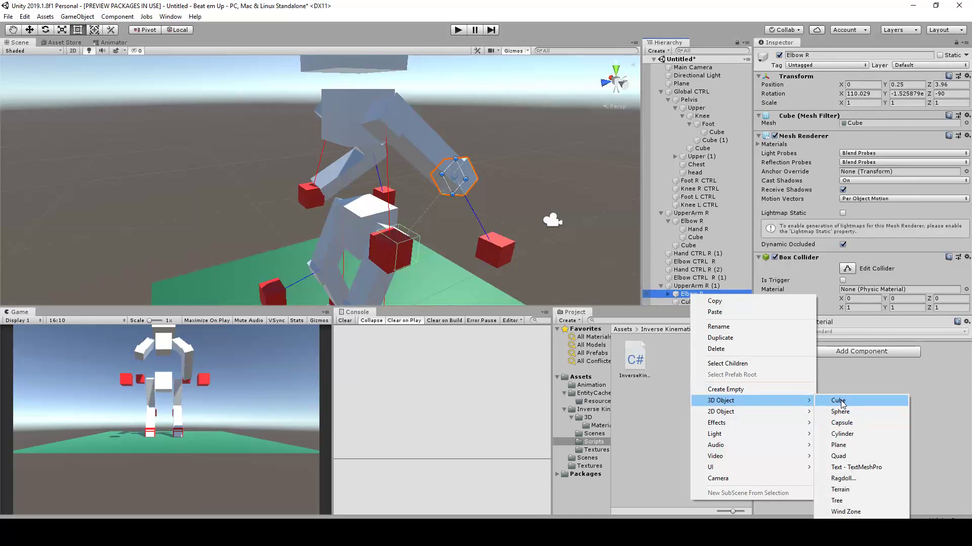
left_click(839, 401)
left_click_drag(509, 237, 618, 232, "alt")
left_click_drag(189, 215, 430, 174, "alt")
left_click_drag(426, 171, 200, 188, "alt")
scroll(379, 175, "up", 4)
left_click(379, 177)
left_click_drag(379, 177, 401, 175, "alt")
scroll(352, 146, "up", 5)
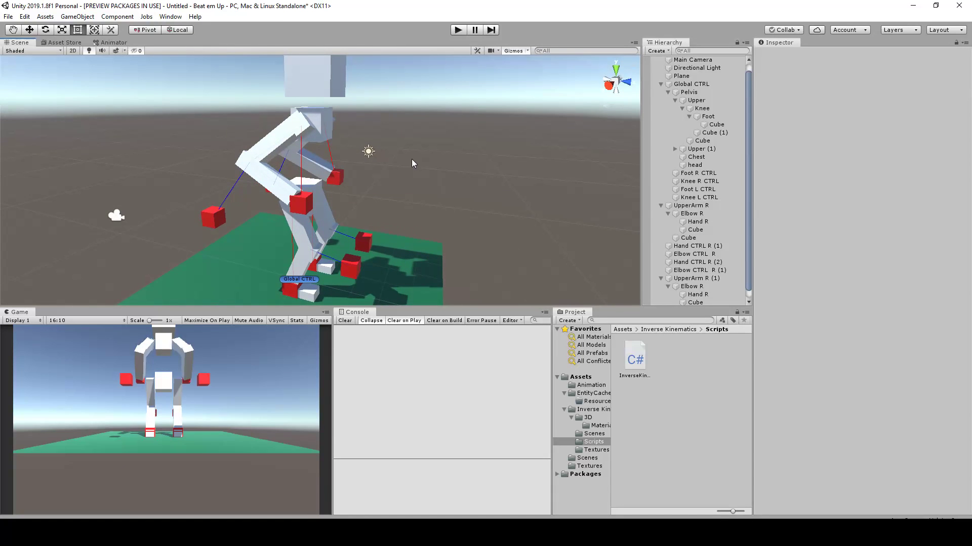
Rename UpperArm R (1) as UpperArm L and its child joints as Elbow L and Hand L
left_click_drag(315, 129, 326, 126, "alt")
left_click(326, 127)
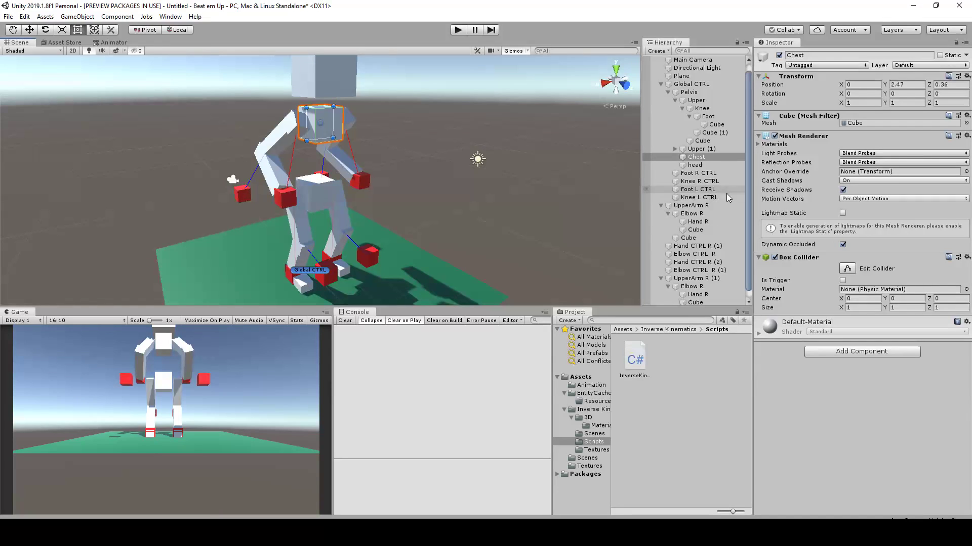
left_click(699, 206)
left_click(703, 279)
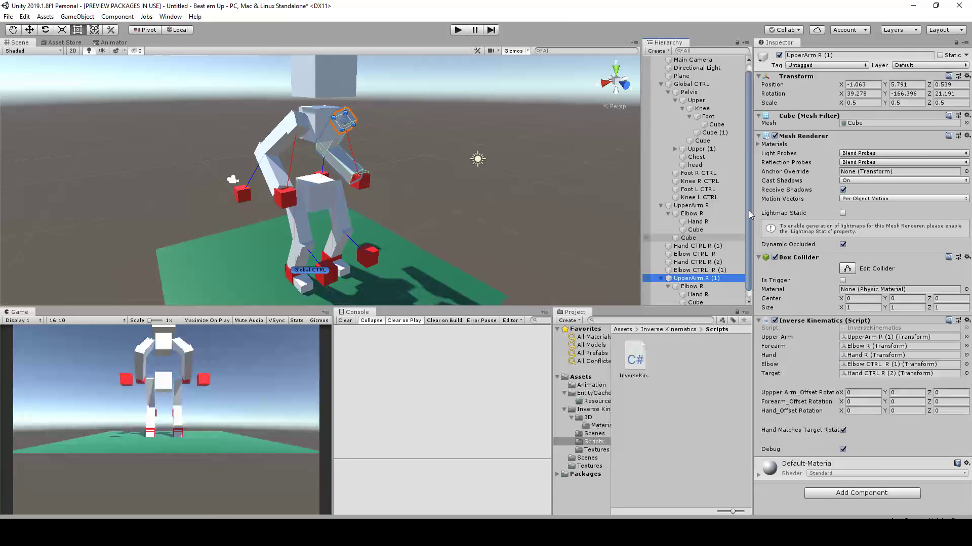
left_click(859, 55)
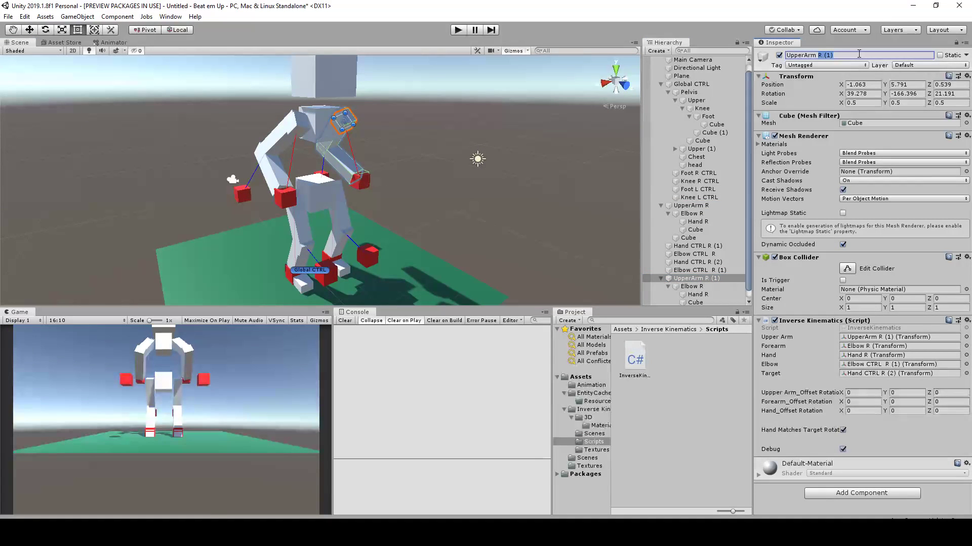
left_click(730, 287)
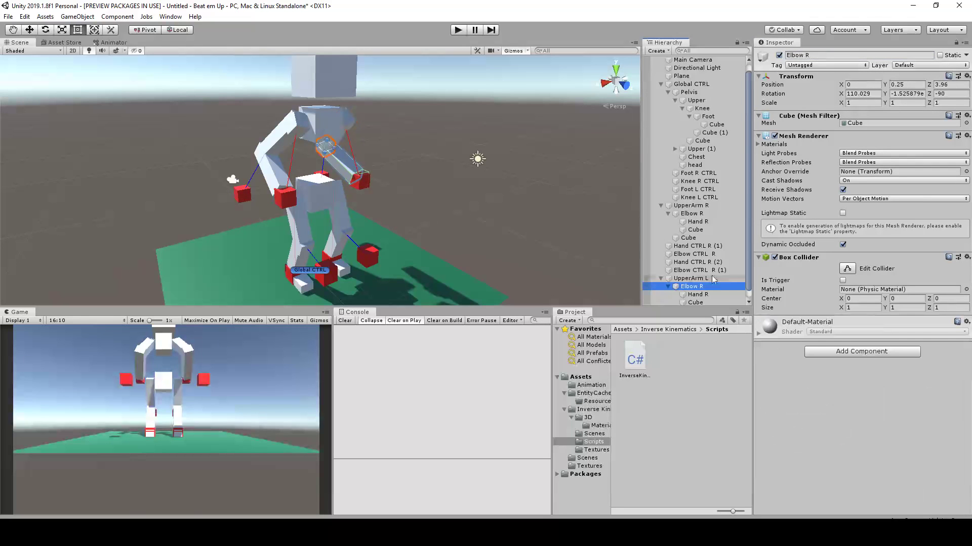
left_click(806, 54)
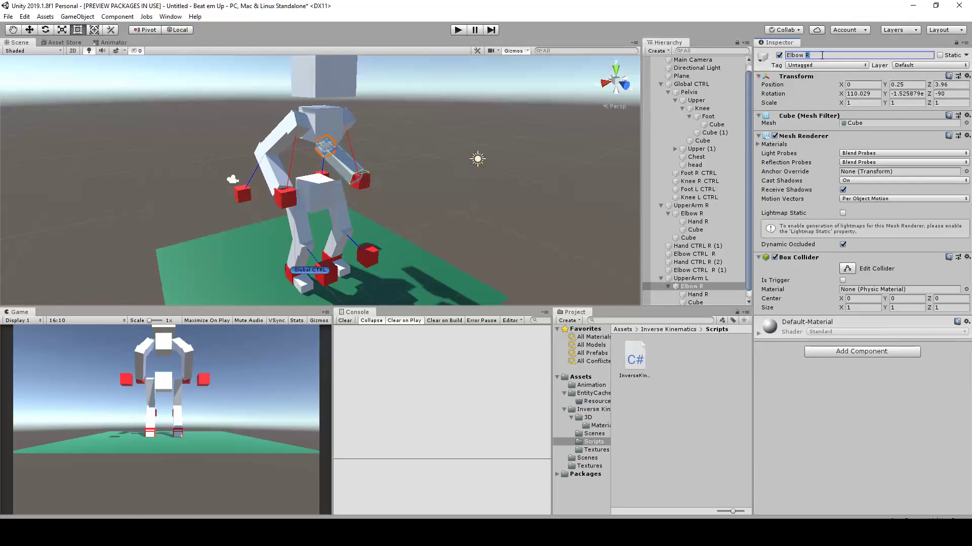
left_click(702, 294)
left_click(805, 55)
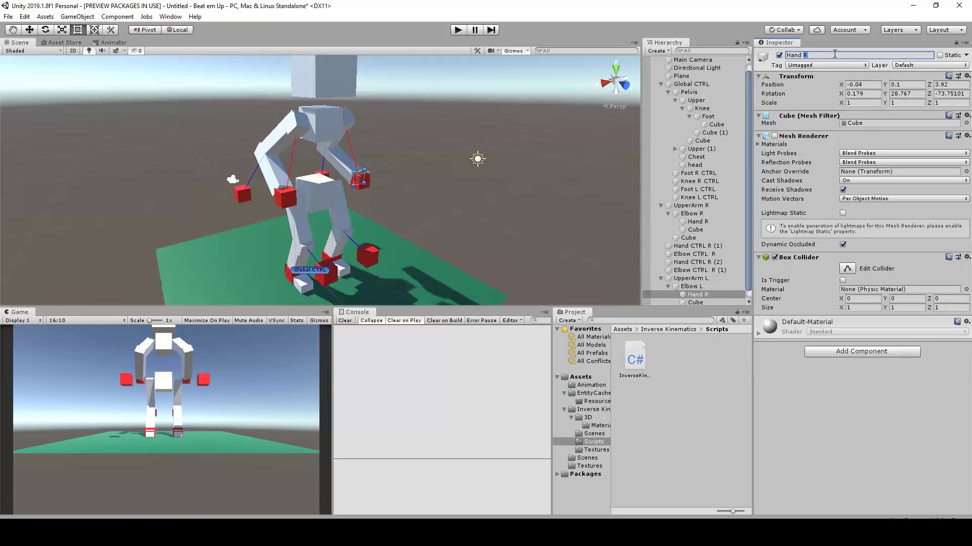
Rename Elbow CTRL R (1) as Elbow CTRL L and Hand CTRL R (2) as Hand CTRL L
scroll(698, 251, "down", 1)
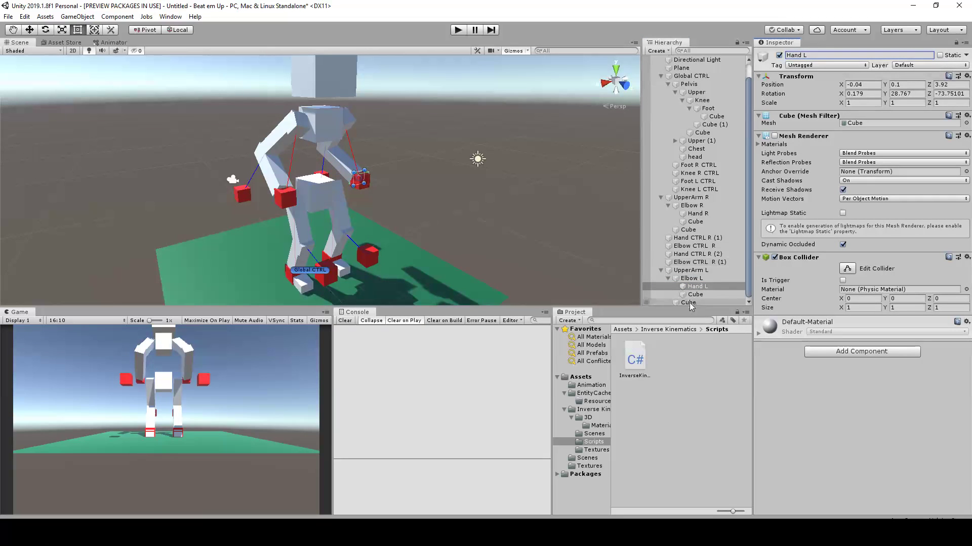
left_click(695, 262)
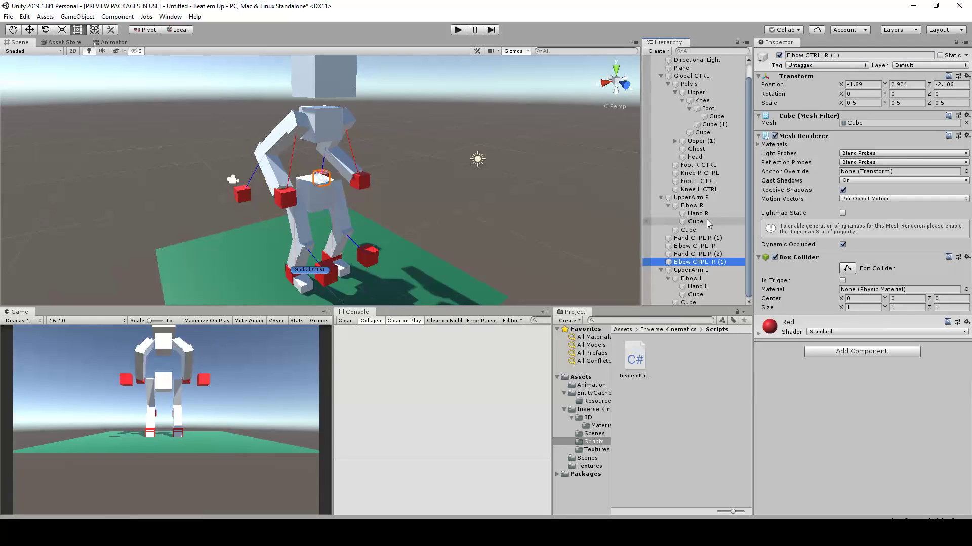
left_click_drag(826, 54, 878, 60)
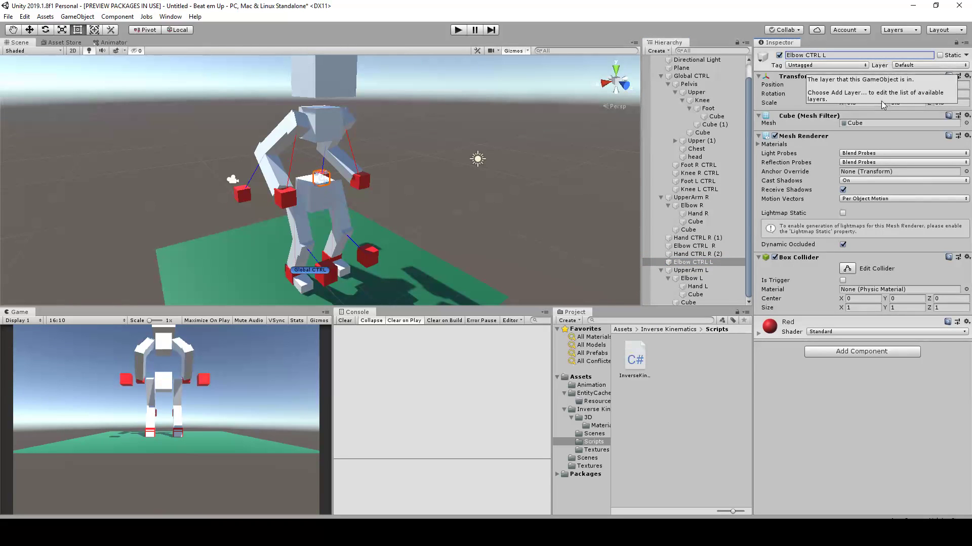
left_click(707, 254)
left_click_drag(820, 54, 853, 56)
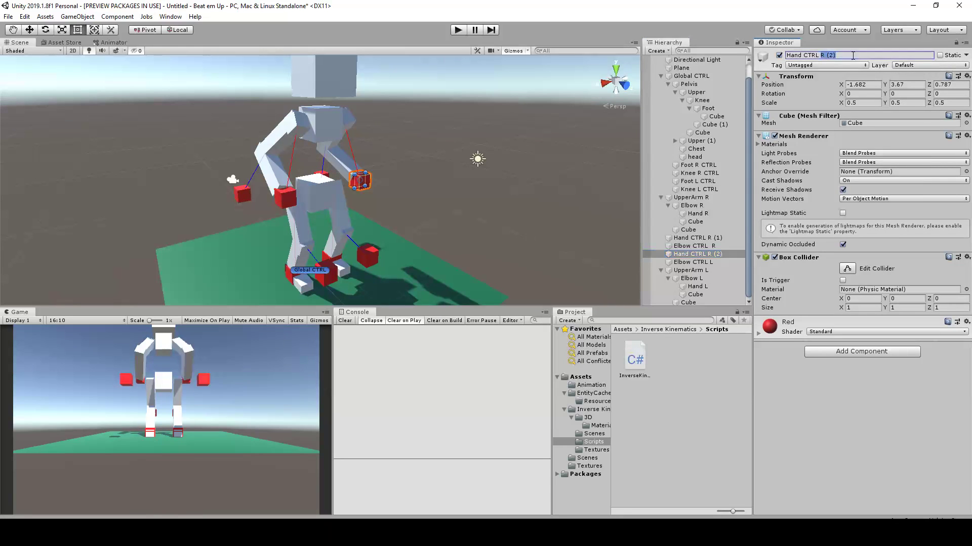
Parent UpperArm R and UpperArm L under Chest, and collapse the arm and Upper leg branches of the hierarchy
scroll(512, 143, "up", 2)
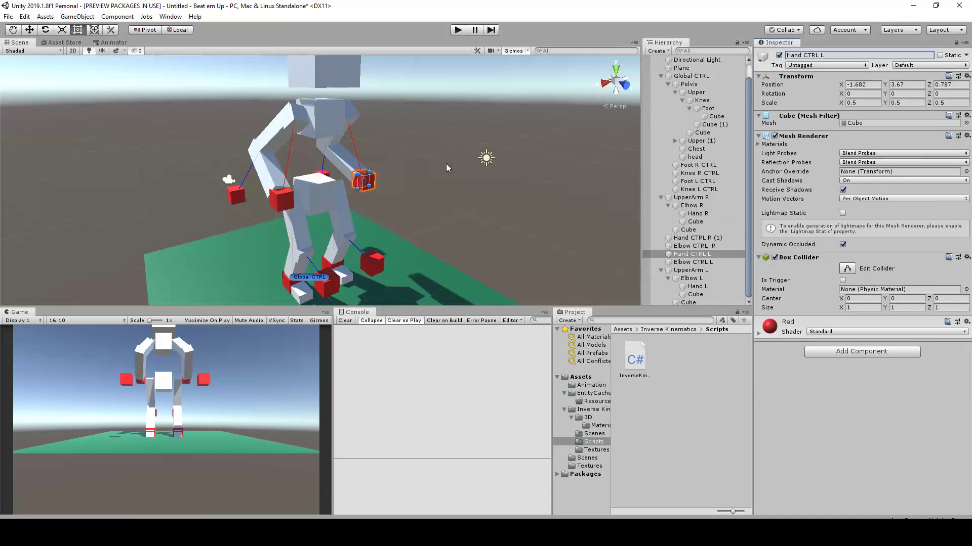
left_click(691, 197)
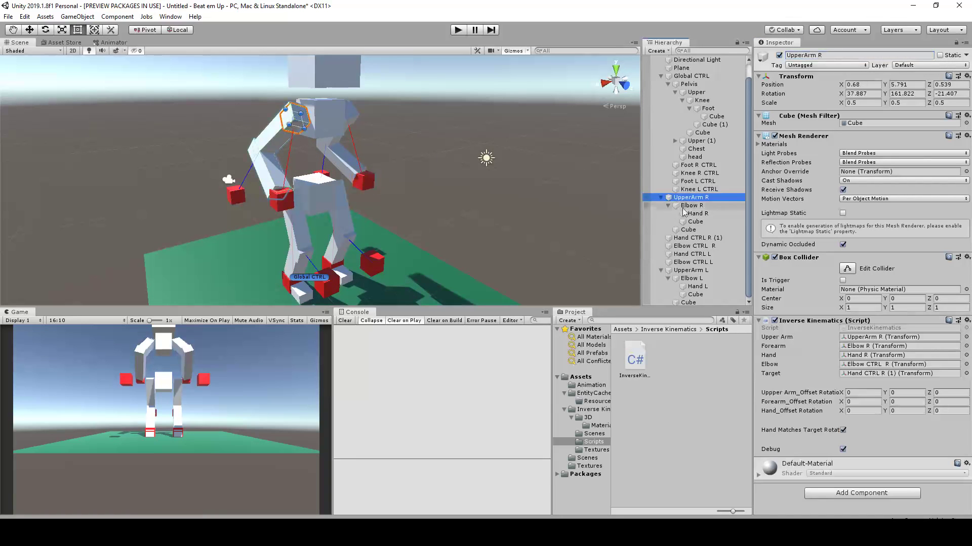
left_click(696, 271, "ctrl")
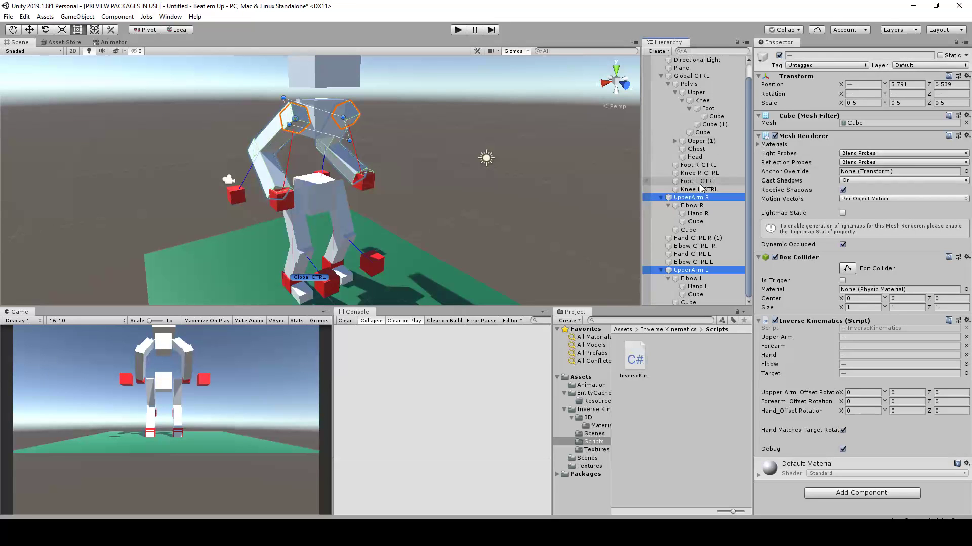
left_click_drag(698, 200, 696, 151)
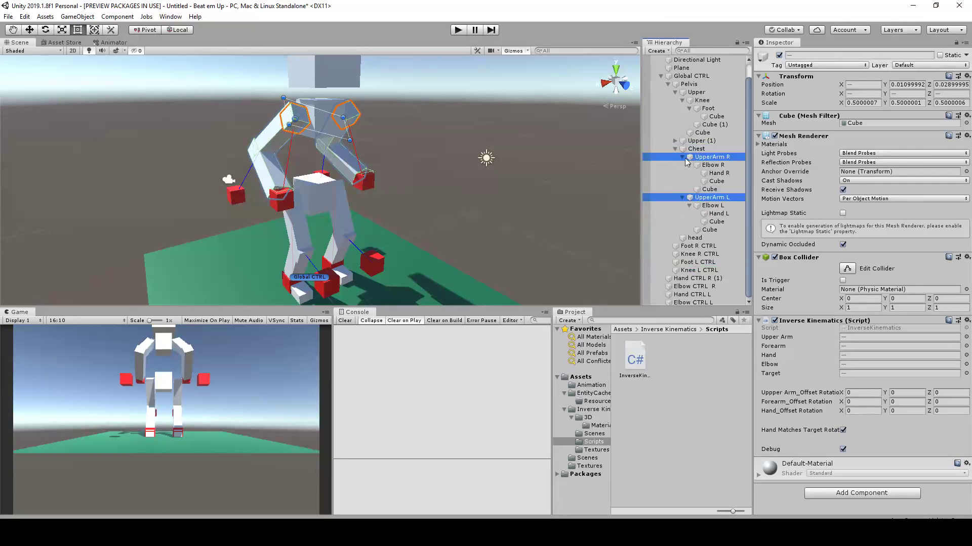
left_click(682, 157)
left_click(682, 181)
left_click(699, 284)
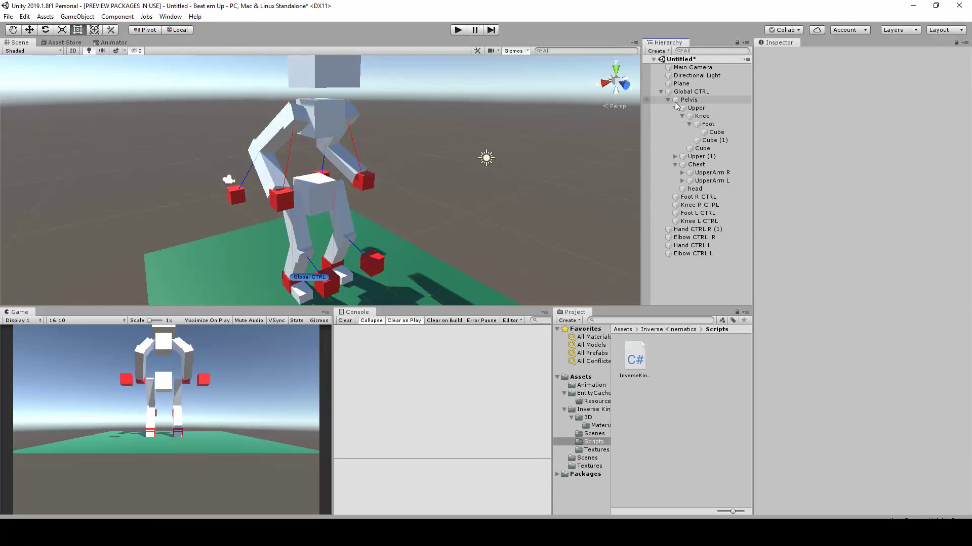
left_click(675, 108)
Parent Hand CTRL R (1), Elbow CTRL R, Hand CTRL L and Elbow CTRL L under Global CTRL
left_click(688, 100)
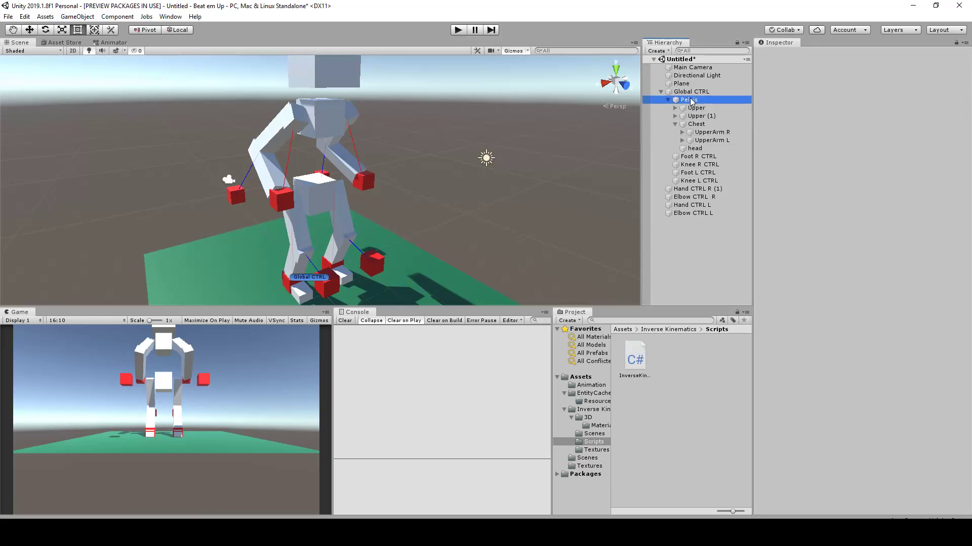
scroll(229, 226, "up", 3)
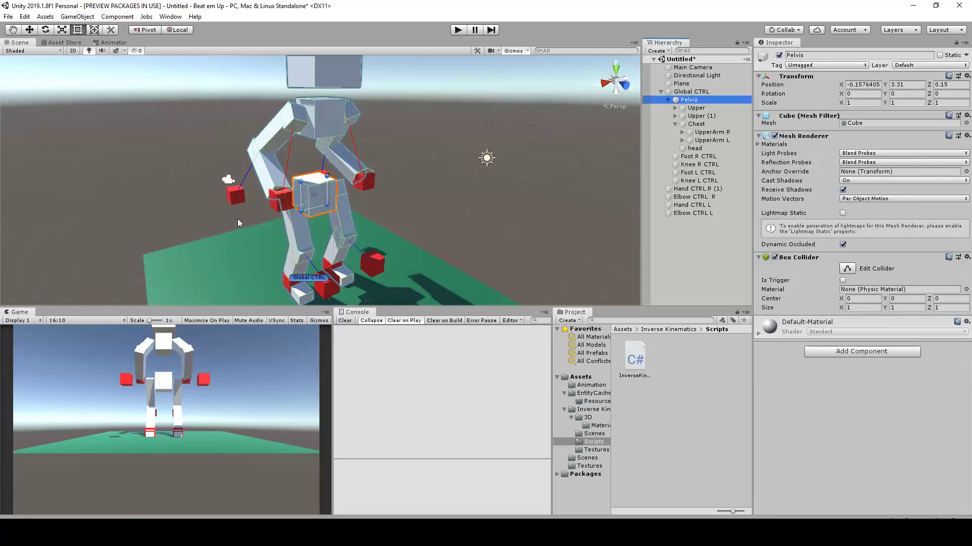
key("w")
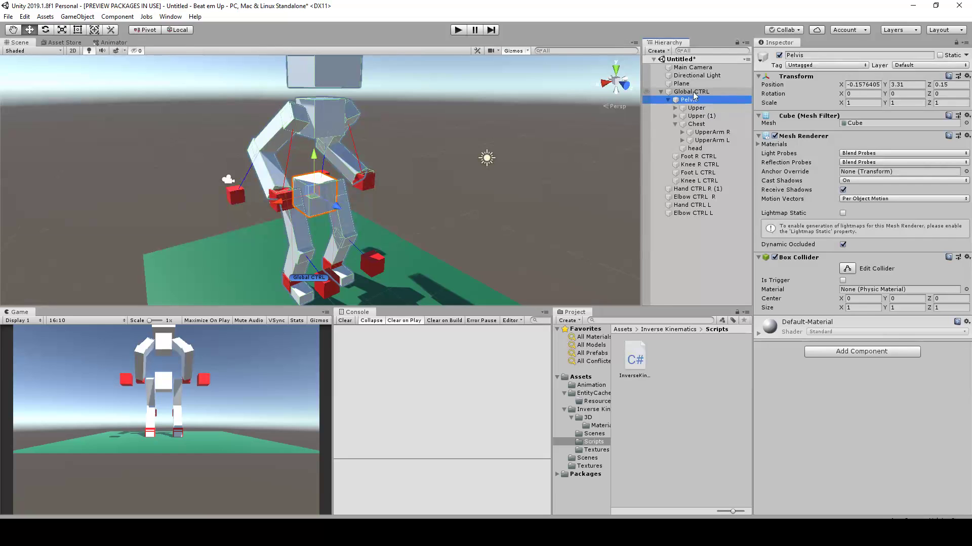
left_click(694, 188)
left_click(691, 205, "shift")
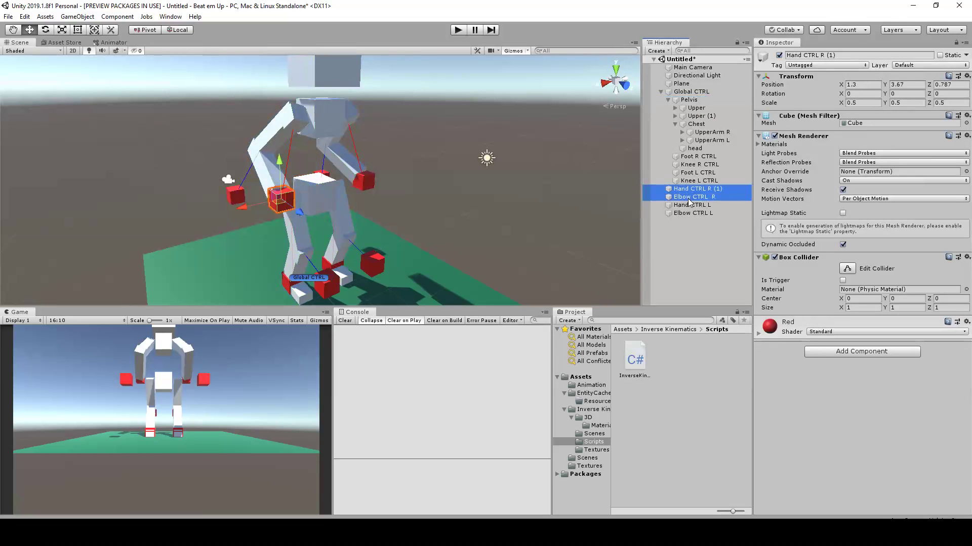
left_click(696, 213, "shift")
left_click_drag(693, 191, 693, 96)
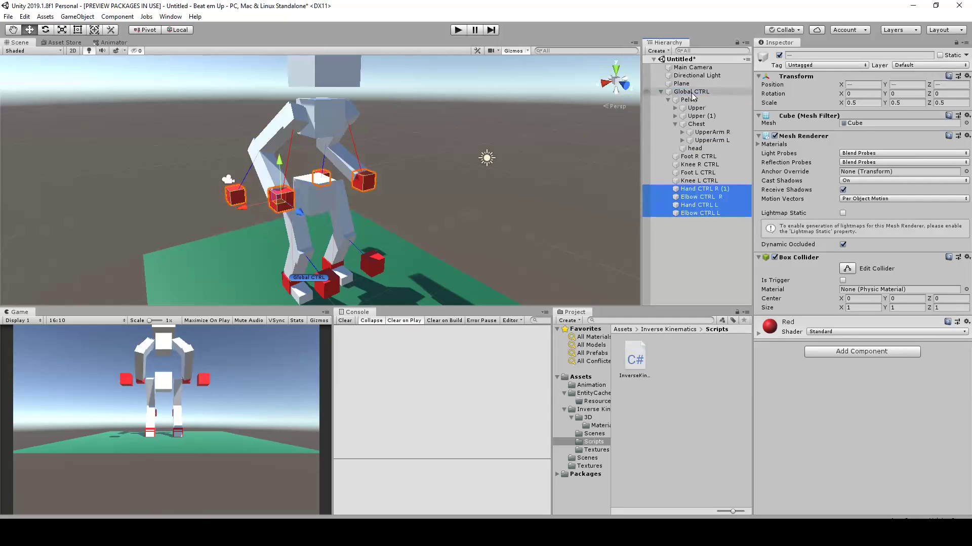
left_click(705, 233)
Select all foot, knee, hand and elbow controls together, plus their parent Global CTRL, to review the control setup
left_click(701, 157)
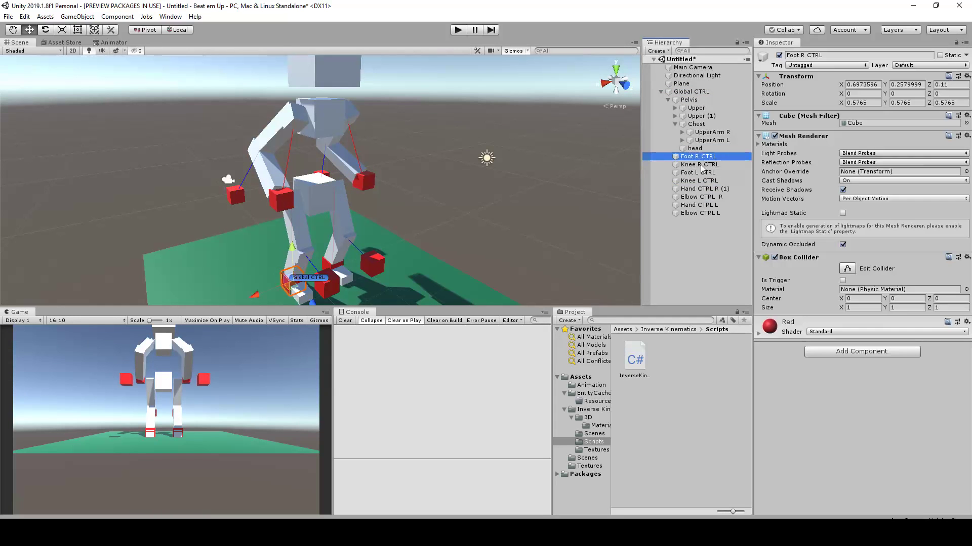
left_click(713, 214, "shift")
left_click_drag(400, 162, 423, 180, "alt")
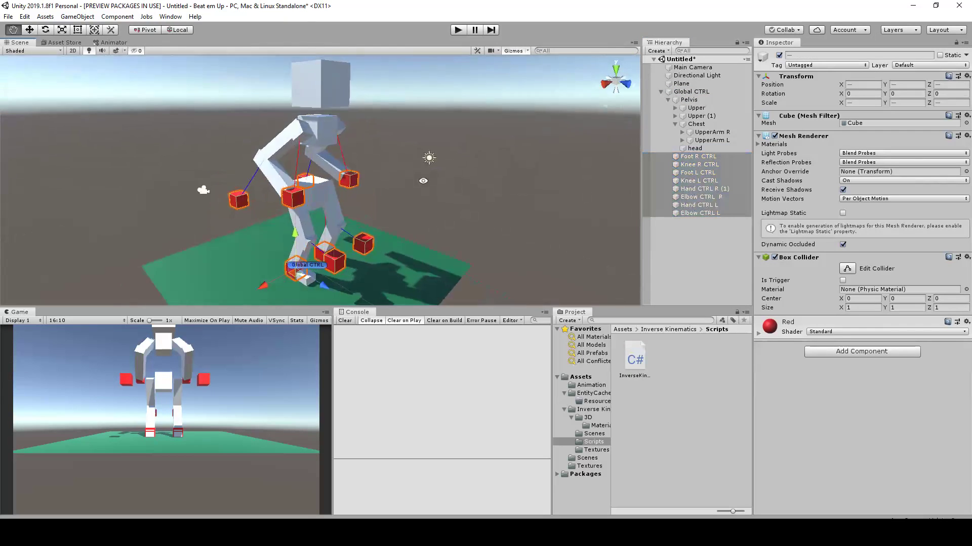
left_click(706, 88)
left_click(705, 93)
left_click_drag(387, 120, 360, 135, "alt")
Move the Pelvis up and backward to about Y 3.89 and Z -0.68 to test the arm and leg IK
left_click(346, 196)
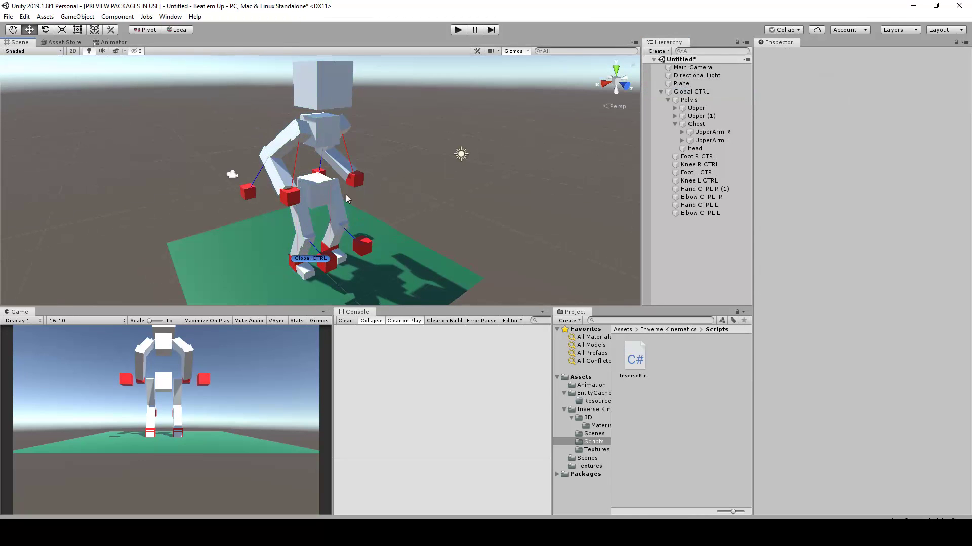
left_click(320, 195)
left_click_drag(320, 194, 346, 137, "alt")
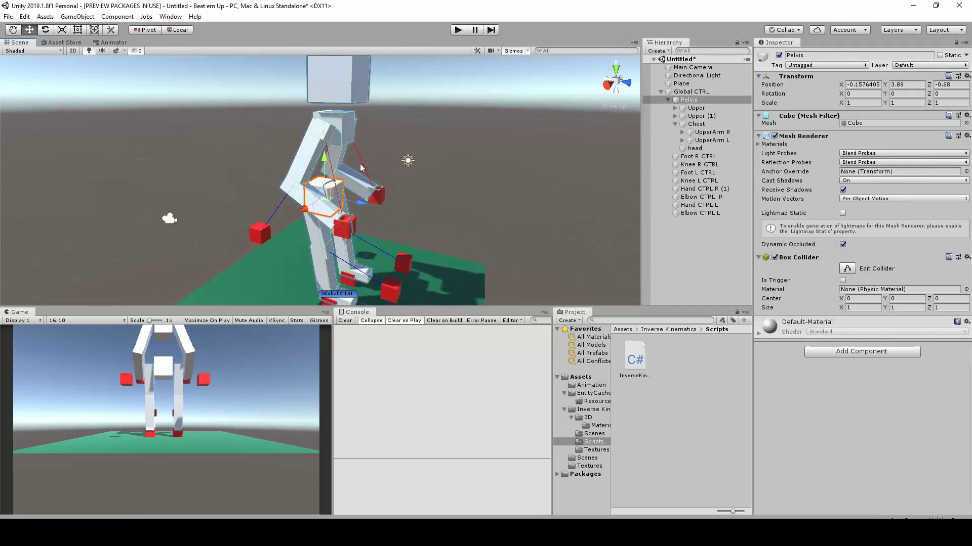
Move the Pelvis to about Y 3.31 and Z 0.15, and lower both hand controls so the arms hang down
middle_click_drag(397, 213, 412, 168)
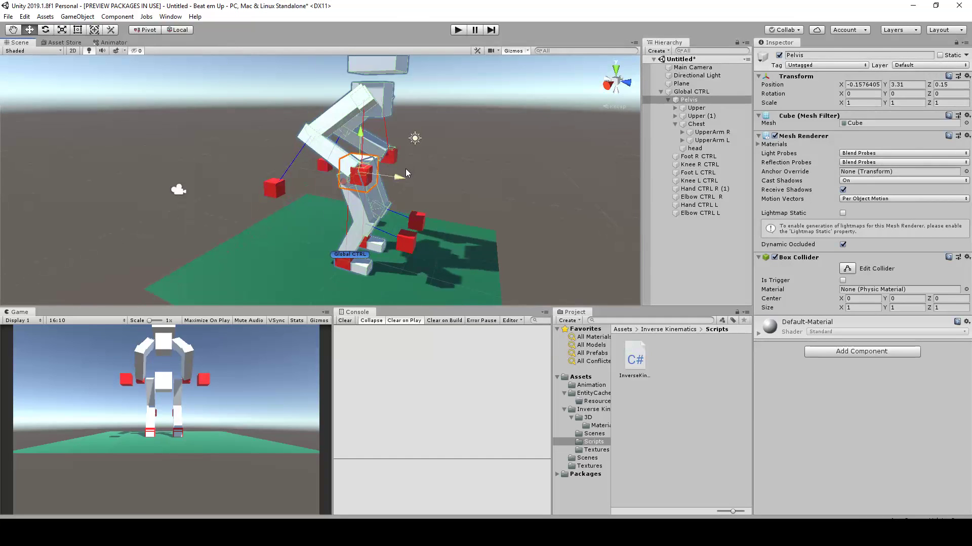
left_click_drag(454, 130, 392, 206, "alt")
left_click(385, 181)
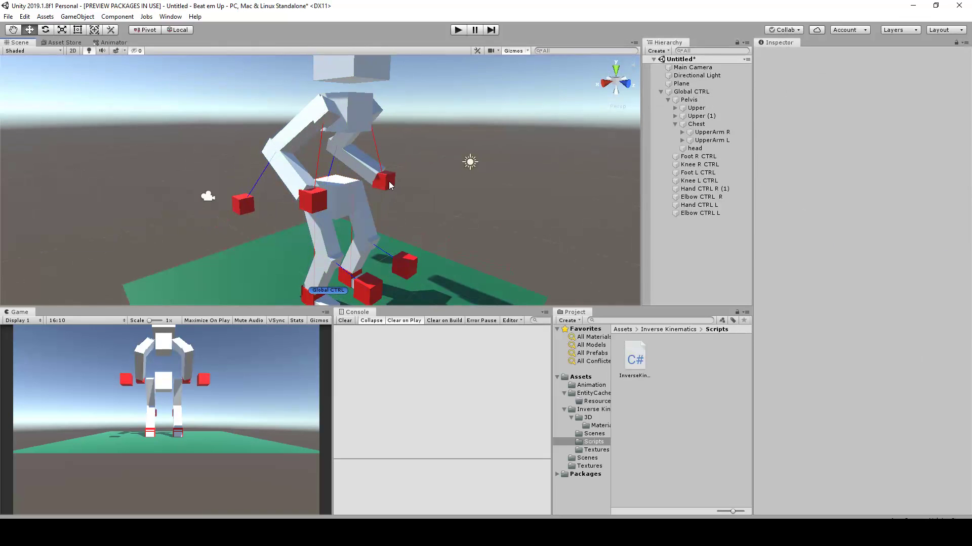
left_click(314, 203, "ctrl")
left_click_drag(333, 210, 358, 248, "alt")
left_click_drag(501, 197, 314, 246, "alt")
Try tilting the Pelvis about -9° and the Chest about 23° around Z, with the Chest shifted to about X -0.94, and undo the pose
left_click(287, 232)
left_click_drag(257, 220, 351, 151)
left_click(351, 150)
left_click_drag(496, 154, 457, 156, "alt")
key("e")
left_click_drag(362, 138, 343, 114, "alt")
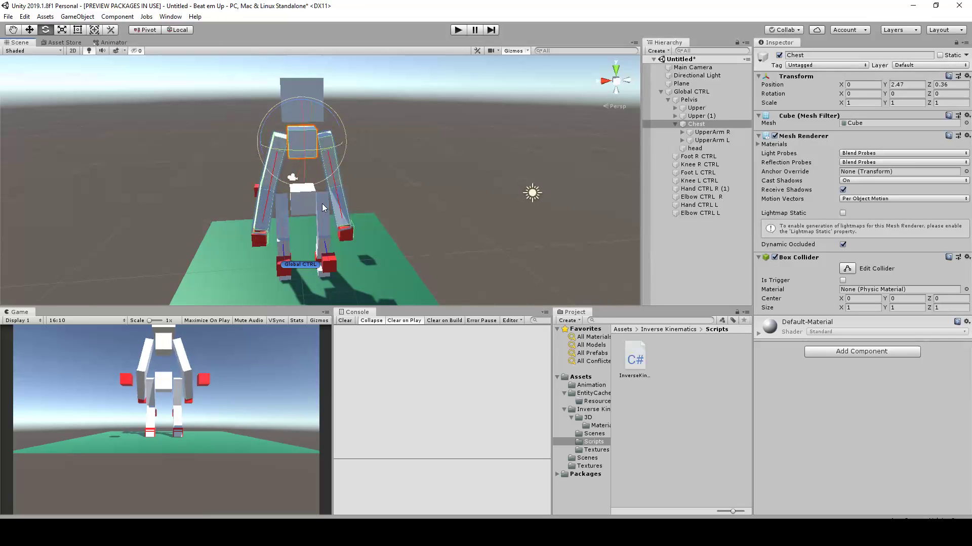
left_click(301, 203)
mouse_move(324, 168)
left_mouse_down()
mouse_move(338, 185)
mouse_move(316, 158)
left_mouse_up()
left_click(291, 137)
left_click_drag(303, 107, 315, 139)
key("w")
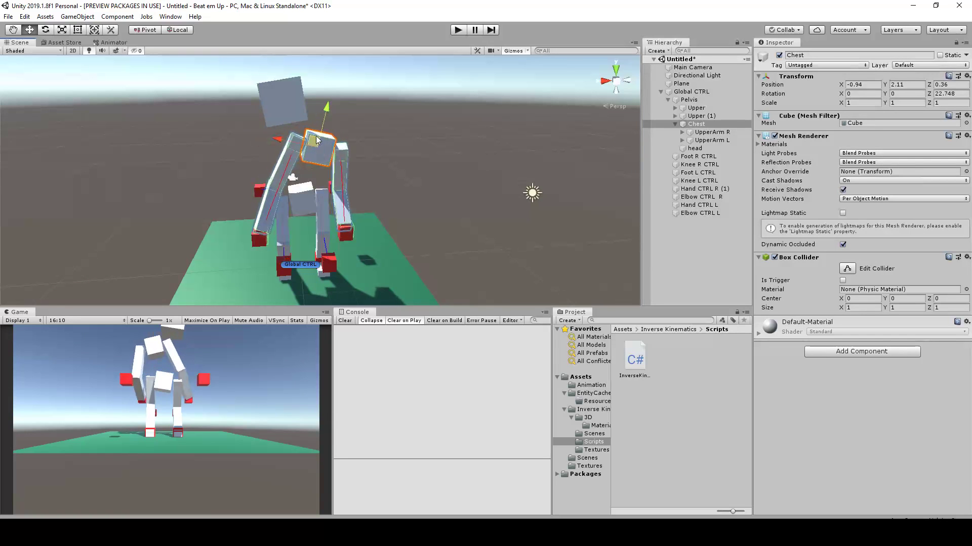
key("ctrl+z")
key("ctrl+z")
key("ctrl+z")
key("ctrl+z")
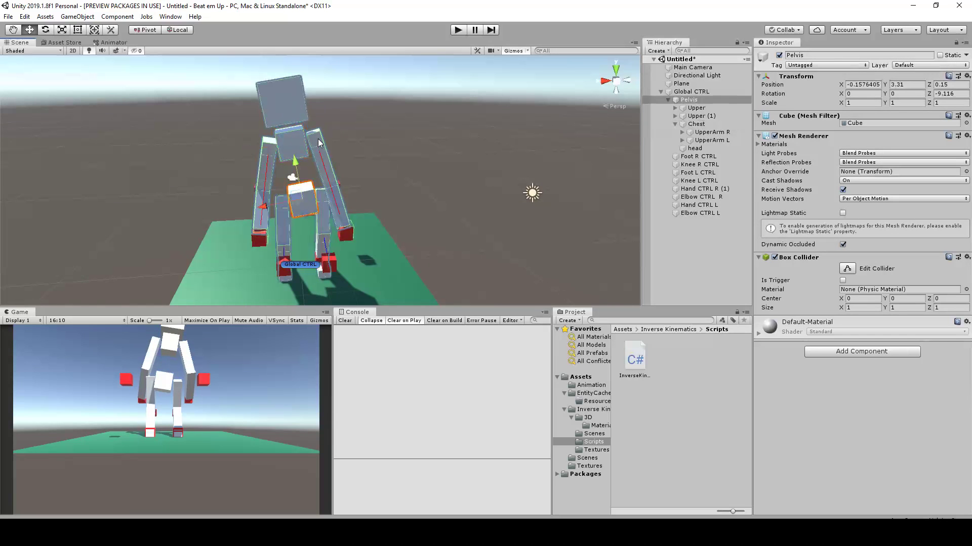
Try moving the Chest to check whether the head follows it, and undo the move
left_click(284, 94)
left_click_drag(290, 98, 436, 118, "alt")
scroll(456, 169, "up", 3)
left_click(691, 126)
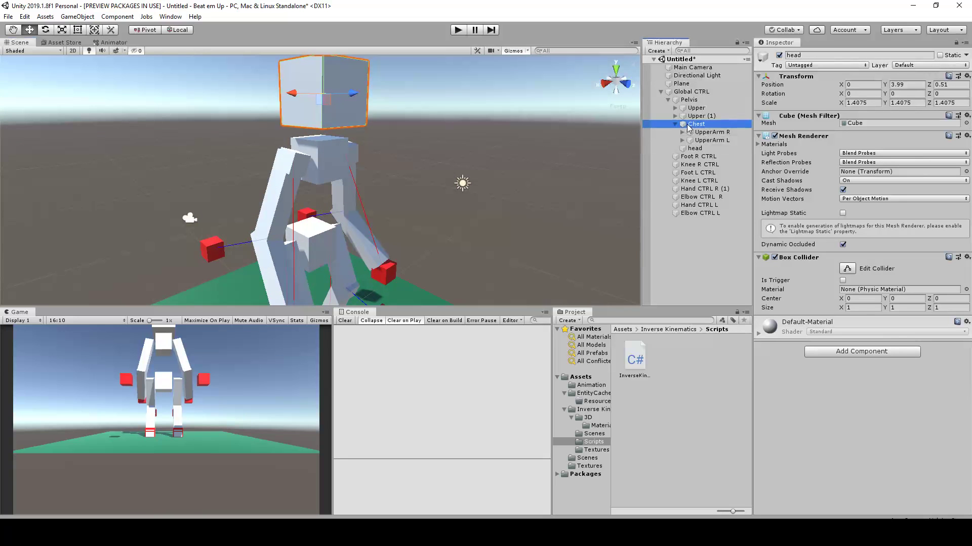
left_click_drag(324, 155, 294, 178)
key("ctrl+z")
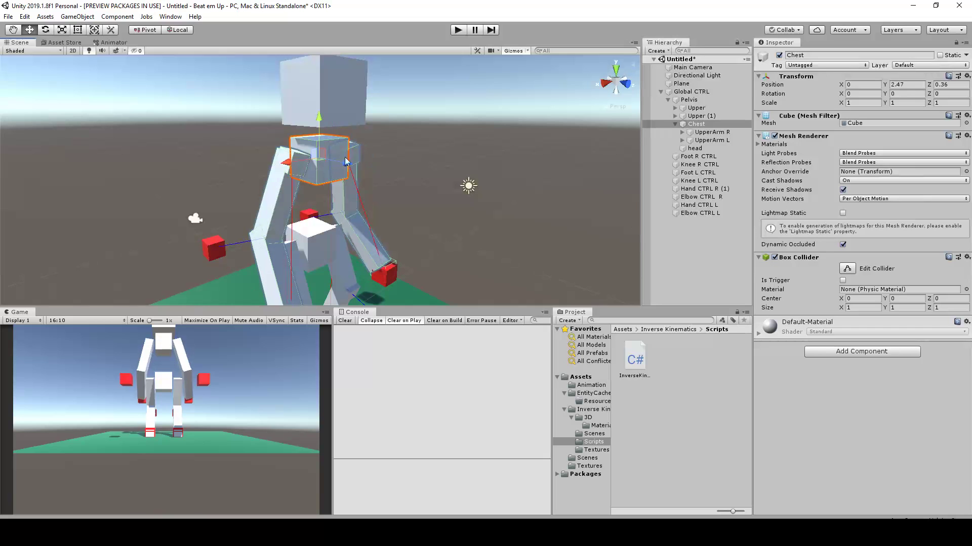
Parent head under Chest in the hierarchy
left_click_drag(693, 148, 699, 126)
scroll(477, 151, "down", 3)
left_click_drag(418, 179, 363, 175, "alt")
left_click(363, 175)
Test the head parenting by moving the Chest to about X 0.32 and Y 2.26 and shifting the Pelvis, undoing both moves
left_click(319, 166)
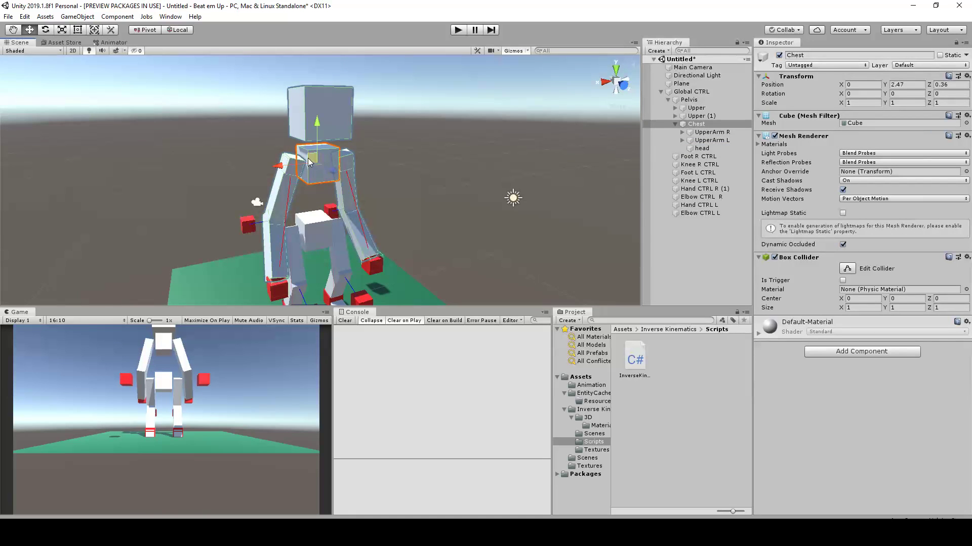
left_click_drag(385, 158, 299, 167, "alt")
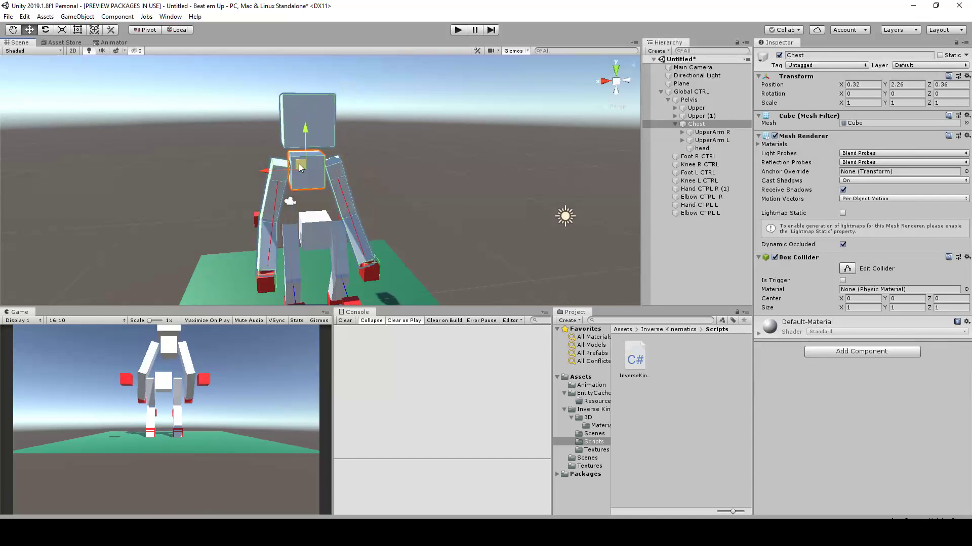
key("ctrl+z")
left_click_drag(345, 188, 514, 186, "alt")
left_click(320, 204)
mouse_move(315, 203)
left_mouse_down()
mouse_move(326, 185)
mouse_move(321, 217)
mouse_move(302, 219)
mouse_move(320, 212)
left_mouse_up()
key("ctrl+z")
Try a leaning pose by tilting the Pelvis about -12° around Z and rotating and moving the Chest, and undo it
key("e")
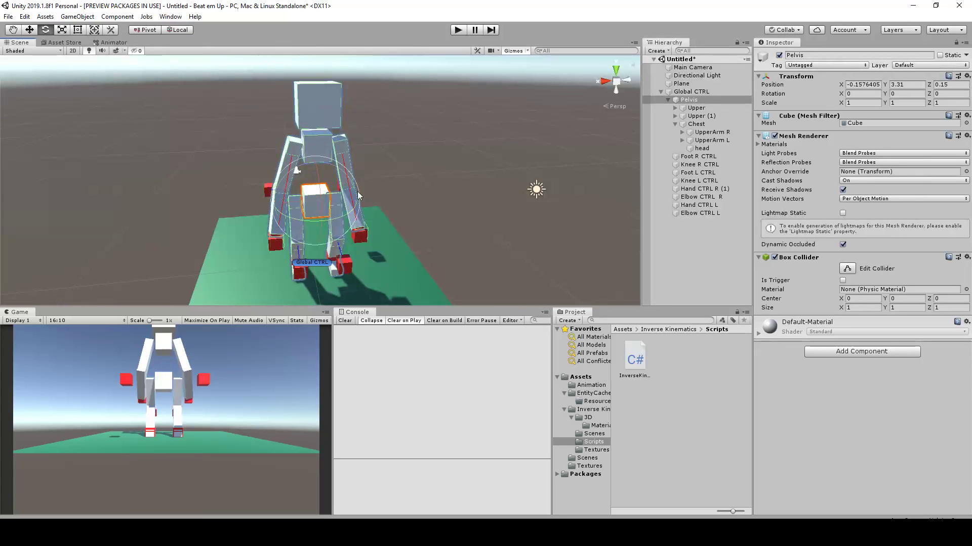
left_click_drag(334, 164, 314, 158)
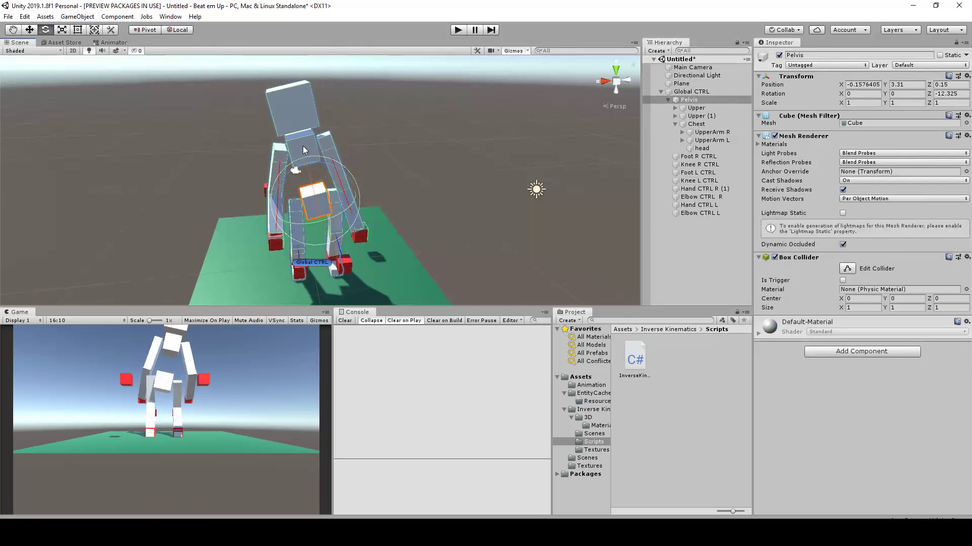
left_click(303, 148)
left_click_drag(319, 113, 339, 121)
key("w")
left_click_drag(275, 147, 378, 193)
key("ctrl+z")
key("ctrl+z")
key("ctrl+z")
key("ctrl+z")
key("ctrl+z")
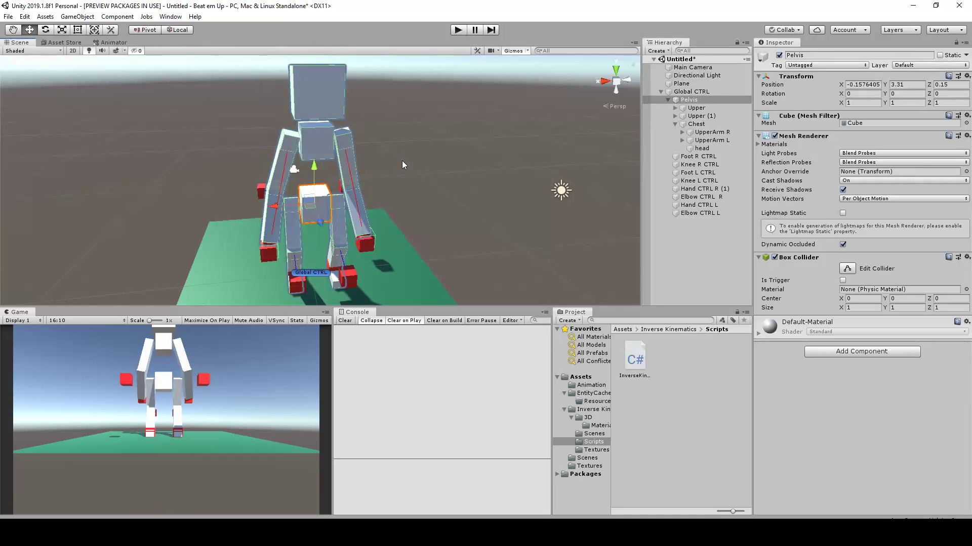
Select the Chest and Pelvis together and apply the Red material to both
left_click(317, 141)
left_click(328, 206, "shift")
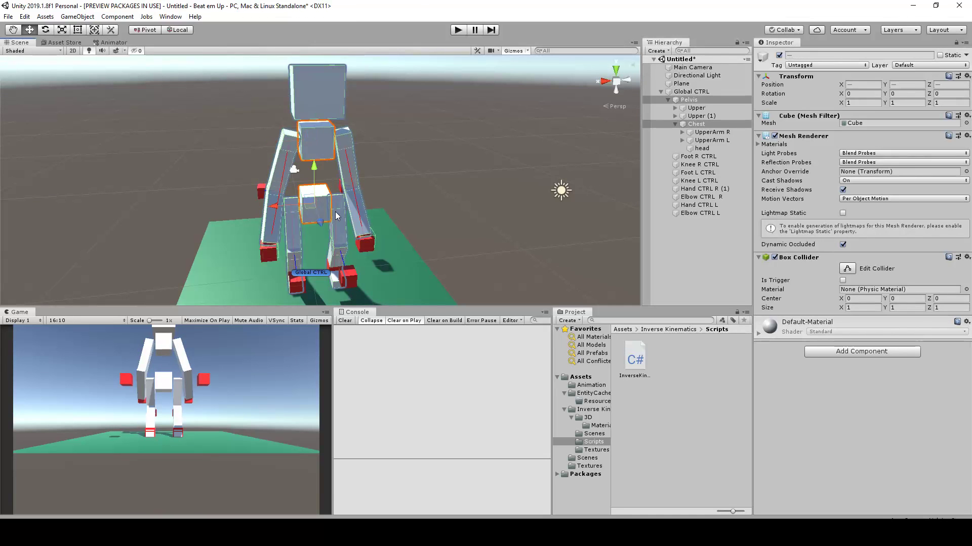
middle_click_drag(334, 211, 347, 189, "alt")
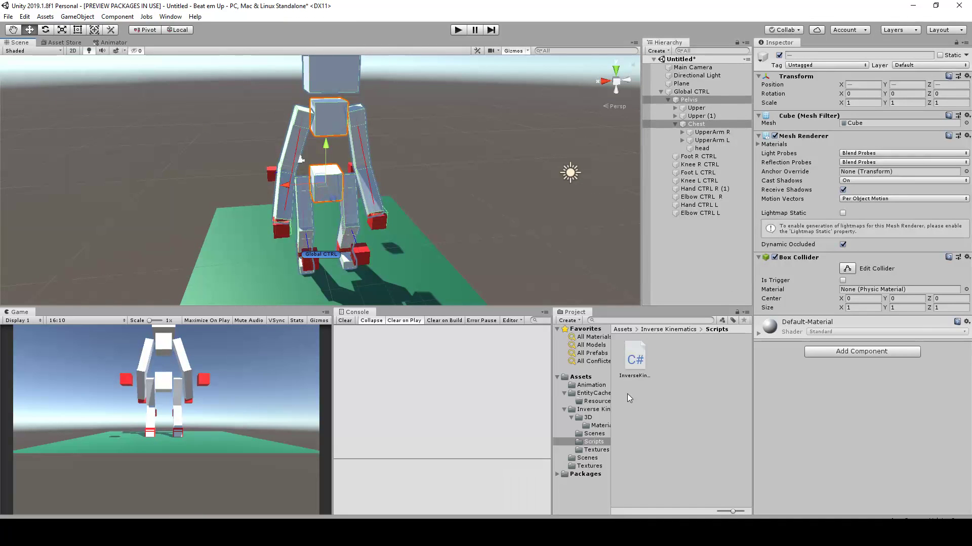
left_click(582, 380)
left_click_drag(637, 449, 825, 421)
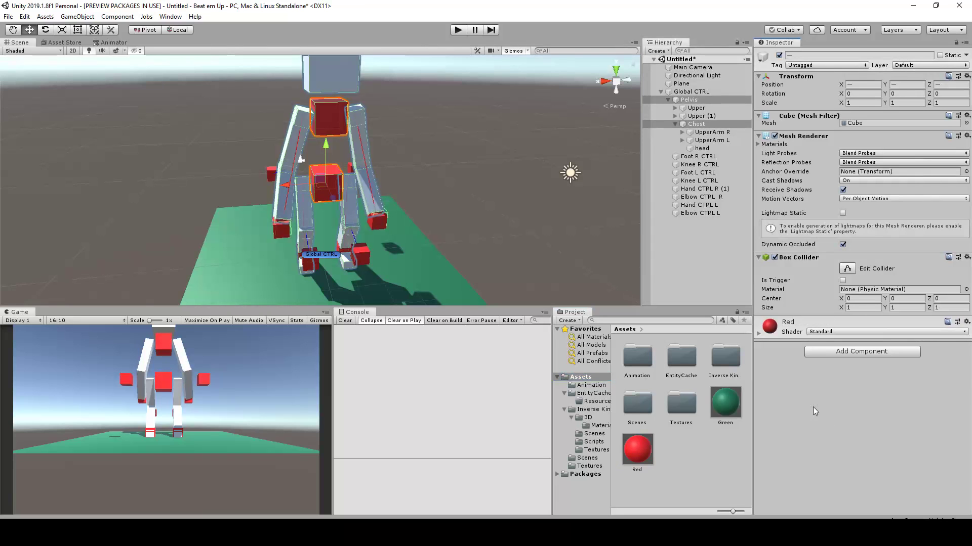
Apply the Red material to the head cube and deselect it
left_click_drag(398, 189, 445, 188, "alt")
left_click(444, 188)
scroll(443, 187, "up", 3)
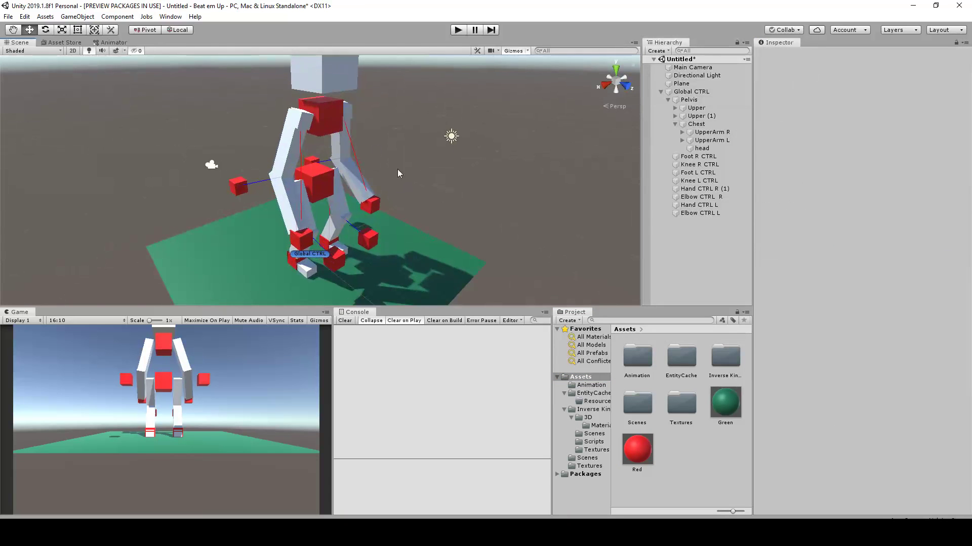
left_click_drag(318, 128, 330, 139, "alt")
left_click(325, 89)
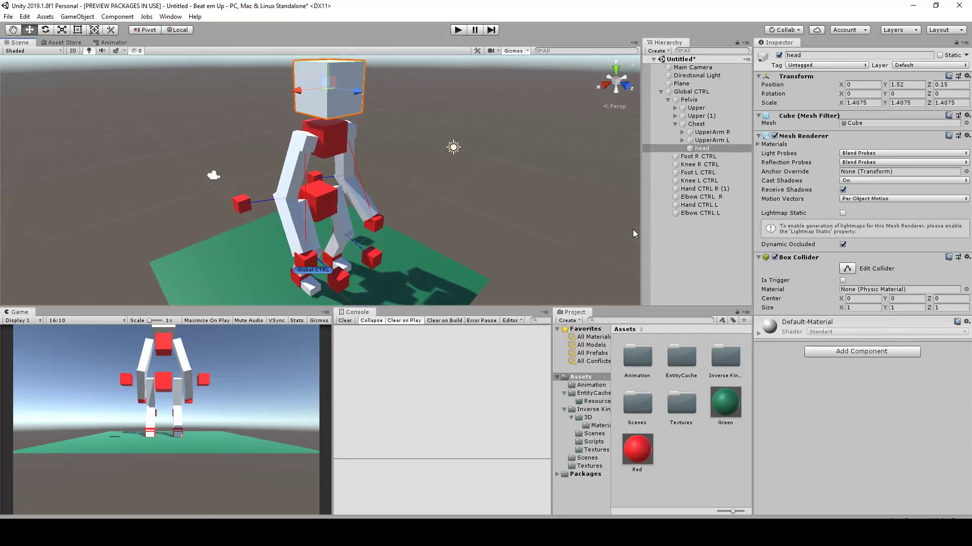
left_click_drag(646, 445, 328, 88)
left_click_drag(486, 172, 546, 178, "alt")
left_click(502, 200)
Select the head and test rotating it in place as a control
scroll(447, 200, "up", 2)
scroll(486, 175, "up", 1)
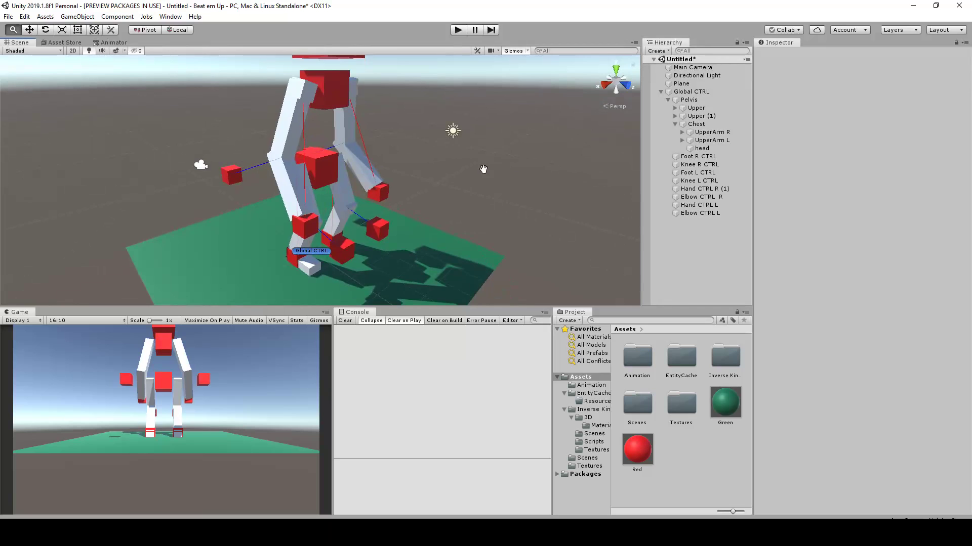
right_click_drag(483, 169, 413, 143, "alt")
scroll(330, 96, "down", 2)
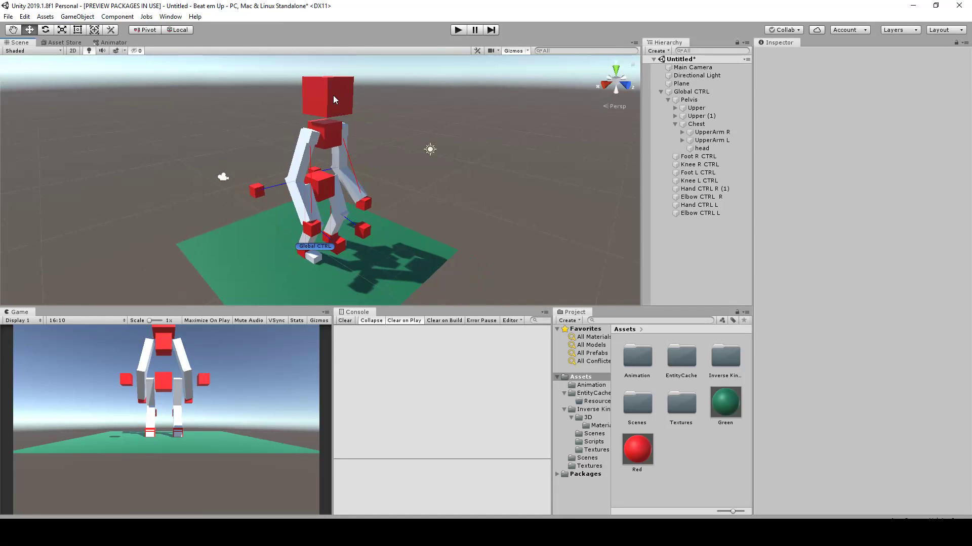
left_click(333, 95)
key("e")
left_click_drag(342, 98, 339, 104)
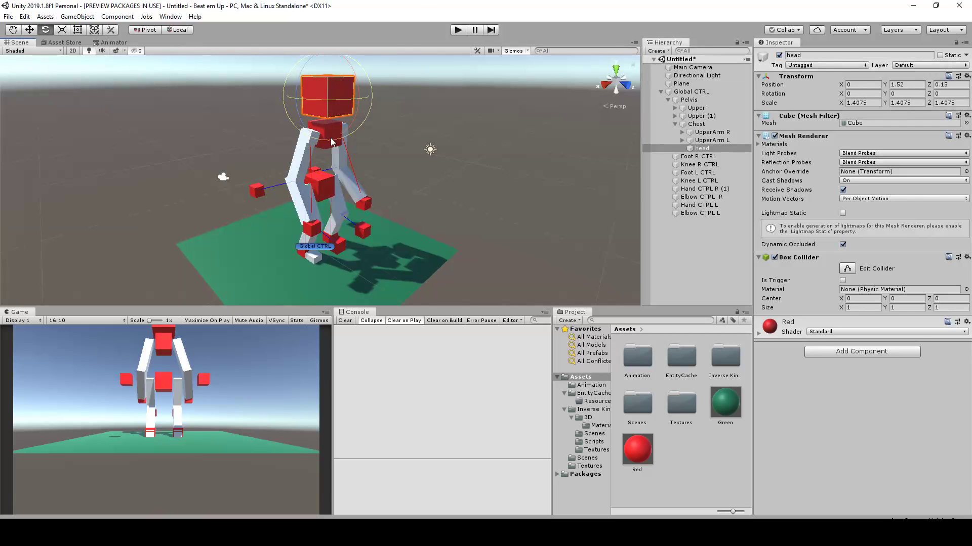
left_click(420, 143)
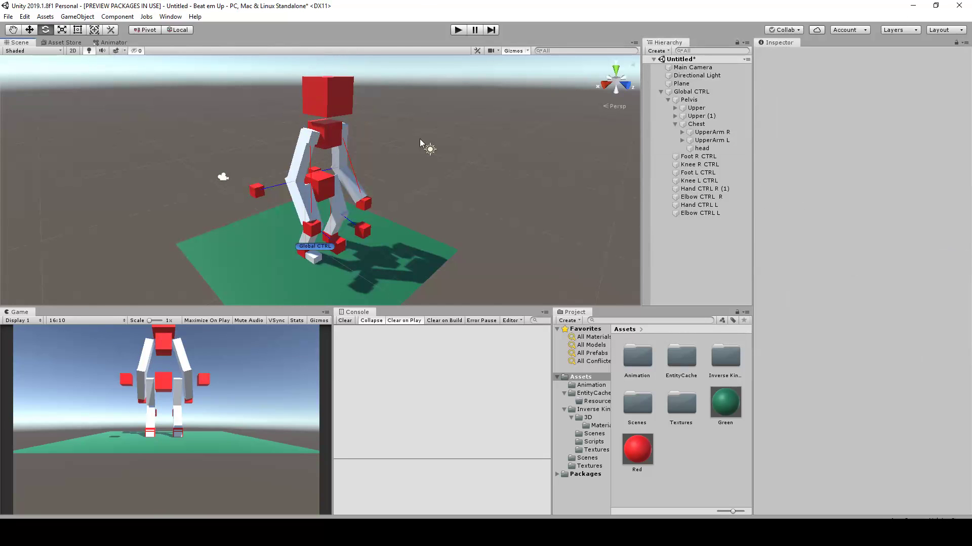
Test rotating the Chest and the Pelvis as controls, and undo the rotation
left_click(343, 130)
mouse_move(339, 133)
left_mouse_down()
mouse_move(332, 124)
mouse_move(349, 137)
mouse_move(339, 127)
left_mouse_up()
left_click(378, 191)
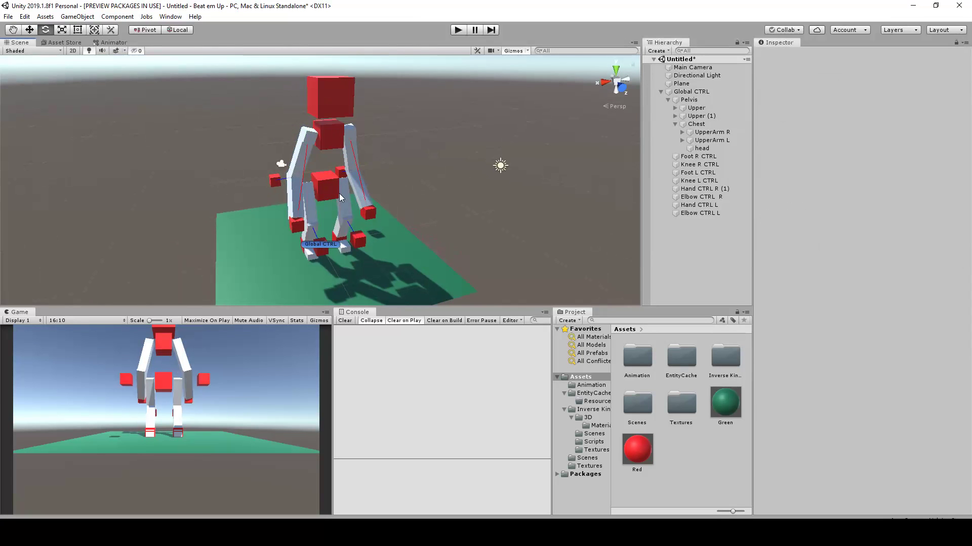
left_click(323, 190)
left_click_drag(341, 164, 437, 177)
key("ctrl+z")
Test the right leg IK by moving Foot R CTRL to about Y 0.85 and Z 0.62, and undo it
scroll(427, 204, "up", 3)
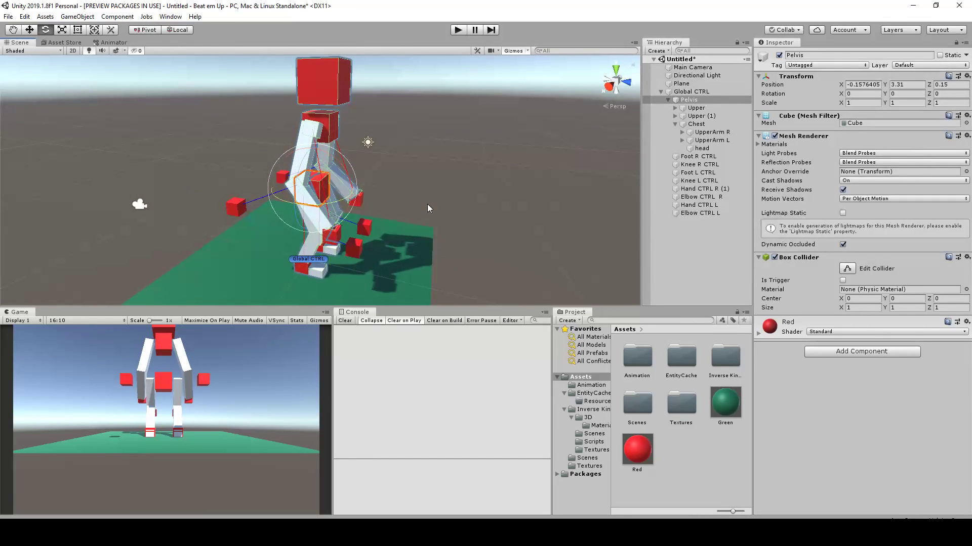
left_click(427, 205)
left_click(302, 273)
left_click_drag(310, 263, 429, 211, "alt")
key("w")
key("ctrl+z")
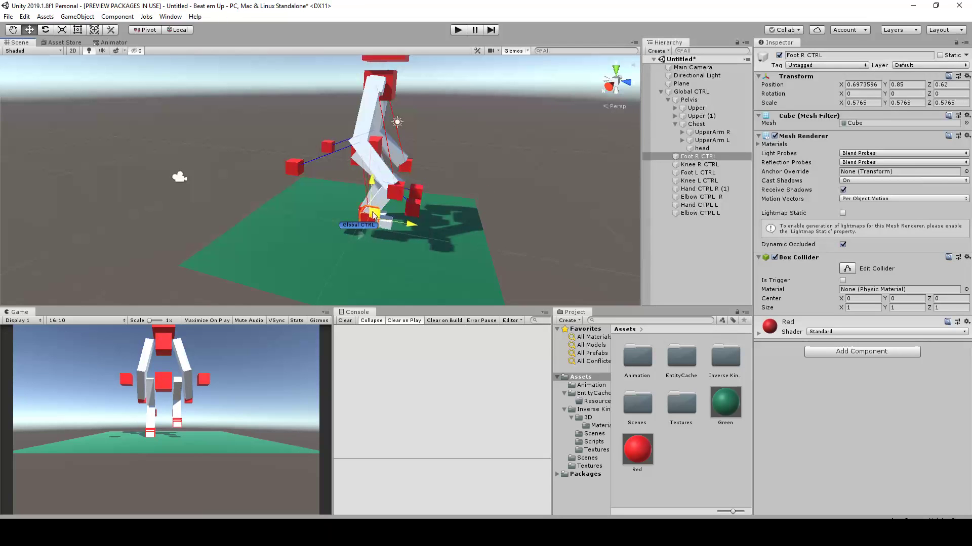
Test the right knee direction by moving Knee R CTRL sideways to about X -0.03, and undo the move
left_click_drag(550, 177, 382, 191, "alt")
left_click(358, 239)
middle_click_drag(405, 236, 399, 185)
left_click_drag(305, 218, 331, 218)
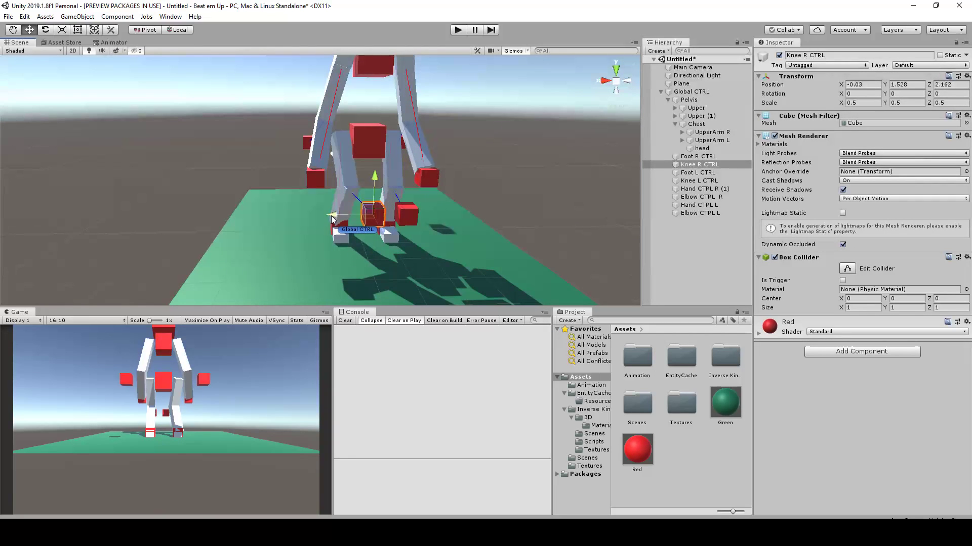
key("ctrl+z")
Reposition the Chest above the Pelvis at about Y 2.78 and Z 0.29
middle_click_drag(371, 120, 400, 182)
left_click(329, 185)
left_click_drag(330, 186, 495, 180, "alt")
middle_click_drag(495, 180, 429, 218, "alt")
left_click_drag(429, 218, 383, 219, "alt")
left_click(318, 185)
mouse_move(317, 185)
left_mouse_down("alt")
mouse_move(364, 179)
mouse_move(334, 188)
mouse_move(346, 184)
mouse_move(314, 175)
left_mouse_up("alt")
scroll(357, 199, "down", 3)
left_click_drag(462, 242, 436, 206, "alt")
middle_click_drag(441, 235, 385, 146)
right_click_drag(385, 146, 405, 154, "alt")
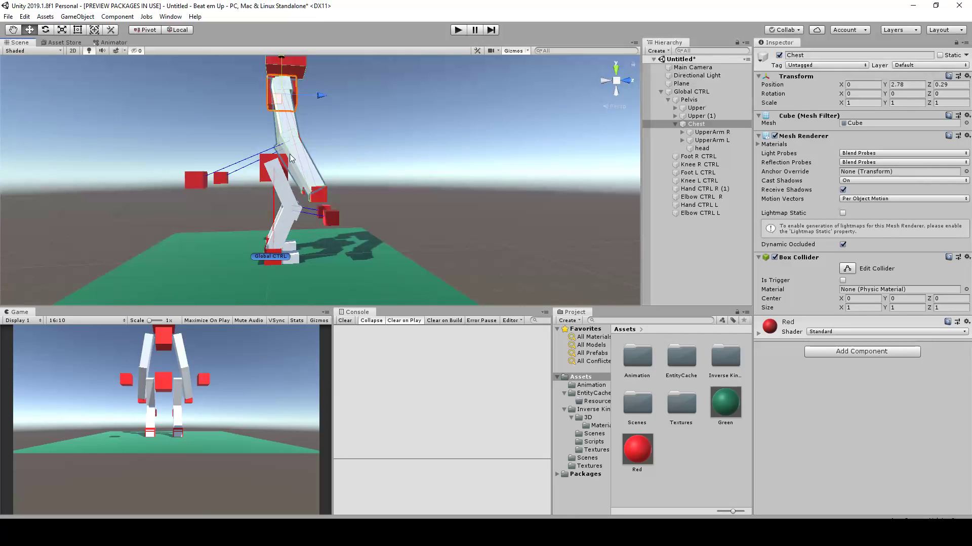
Move the Pelvis to about Y 3.26 and Z -0.06
left_click(266, 165)
mouse_move(267, 162)
left_mouse_down()
mouse_move(299, 176)
mouse_move(274, 179)
left_mouse_up()
scroll(303, 170, "down", 1)
left_click_drag(401, 123, 324, 157, "alt")
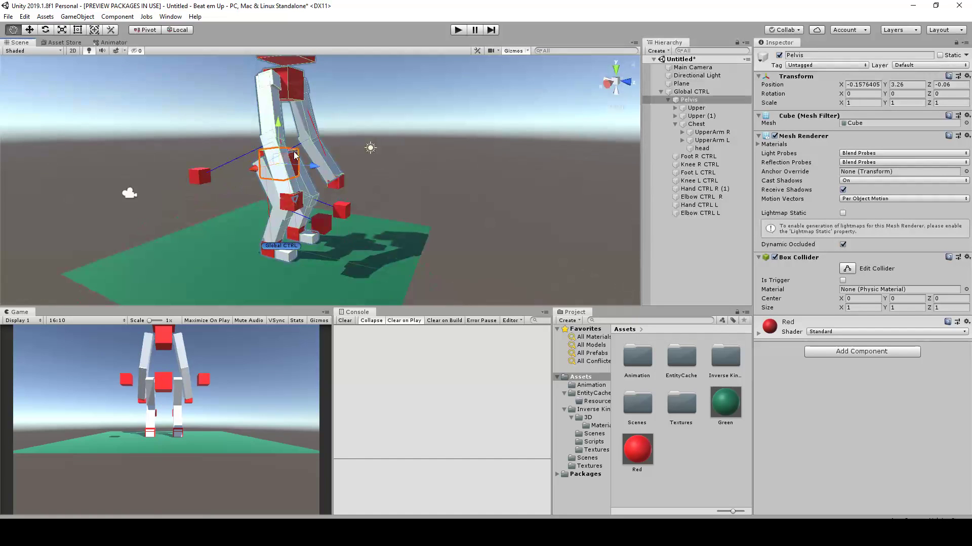
Rotate the Pelvis forward to about 73° around X to bend the character over
middle_click_drag(295, 155, 307, 188)
scroll(307, 188, "up", 3)
left_click_drag(329, 198, 293, 152, "alt")
key("e")
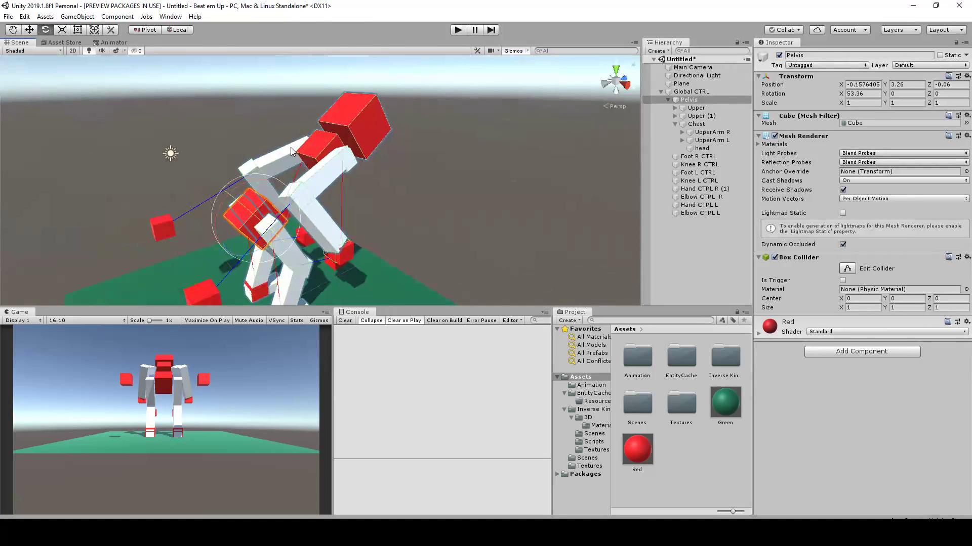
left_click_drag(252, 182, 284, 185)
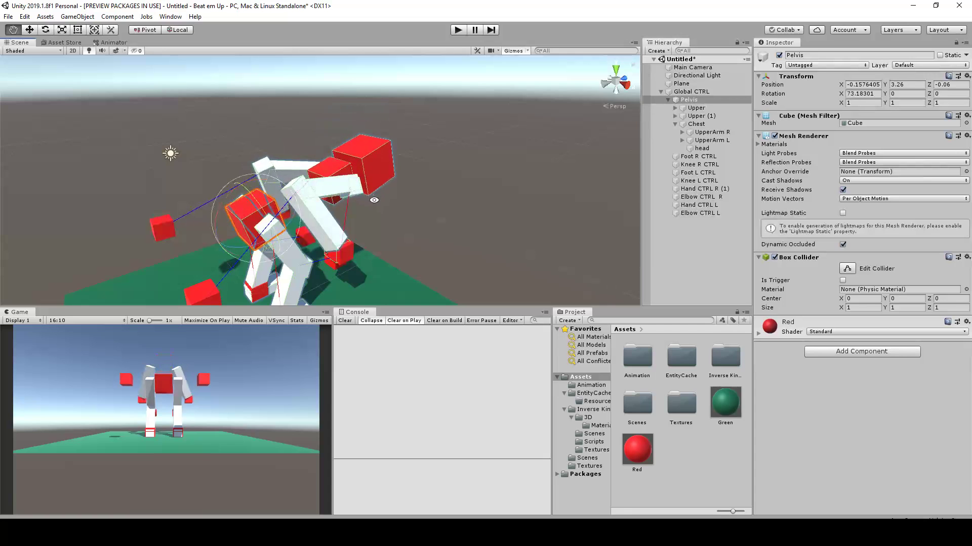
Rotate the Chest back upward on the bent-over character
left_click_drag(374, 202, 324, 174, "alt")
right_click_drag(324, 175, 328, 178, "alt")
middle_click_drag(328, 178, 281, 175, "alt")
left_click(293, 218)
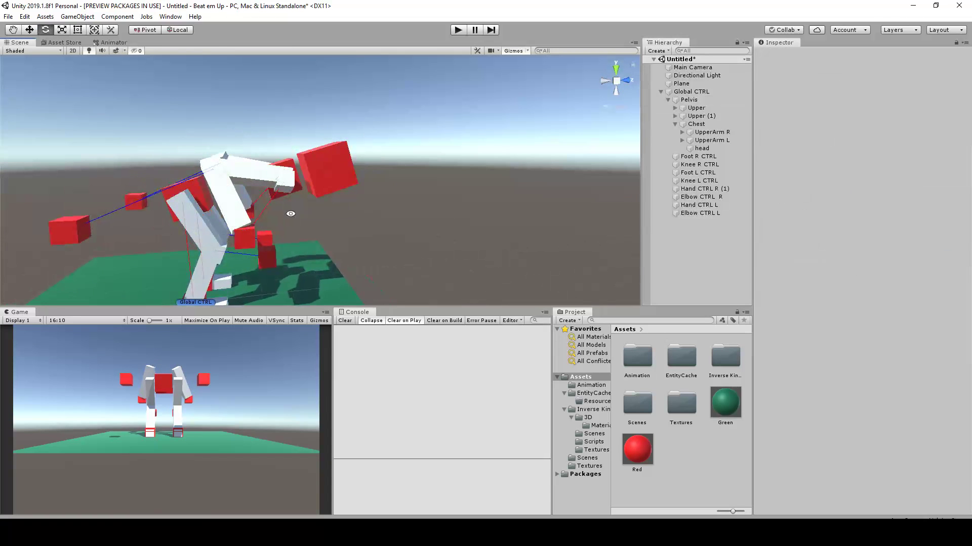
left_click(284, 196)
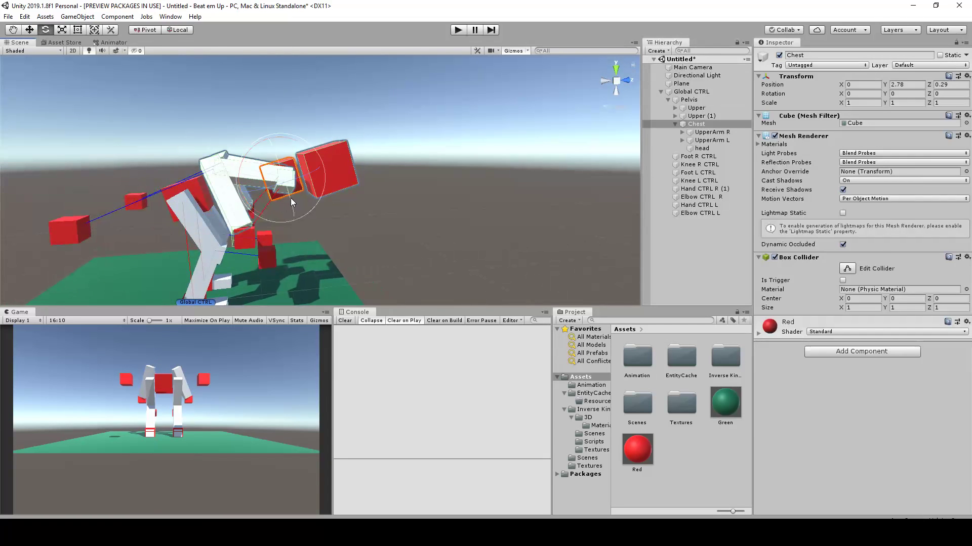
left_click_drag(247, 129, 235, 203, "alt")
Select both hand controls and move them forward and down to the ground for an all-fours pose
left_click(226, 208)
left_click_drag(364, 230, 438, 210, "alt")
left_click(320, 192, "shift")
key("w")
left_click_drag(261, 179, 312, 237)
Rotate the head upward to about -25° around X so the crouching character looks ahead
left_click_drag(471, 229, 349, 197, "alt")
left_click(287, 139)
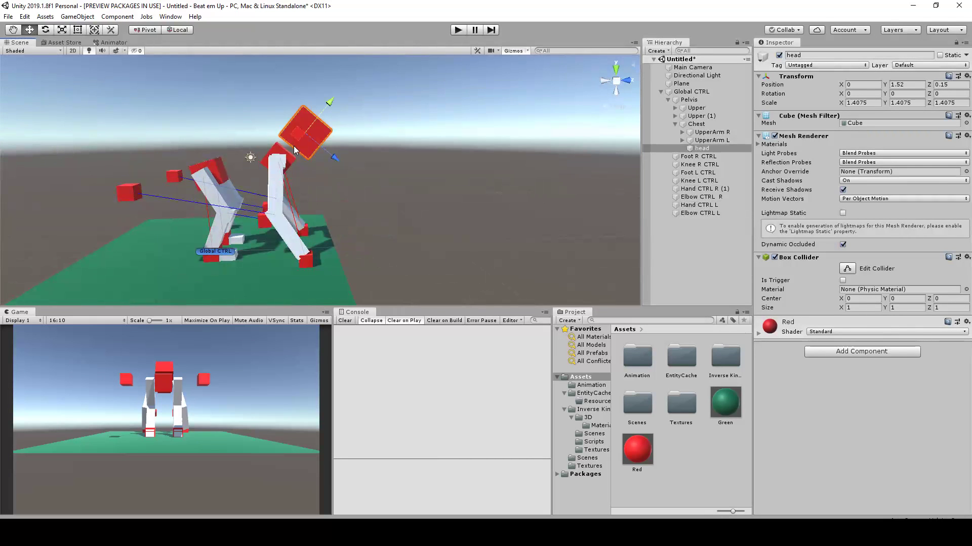
key("e")
left_click_drag(341, 114, 293, 79)
left_click_drag(384, 167, 599, 218, "alt")
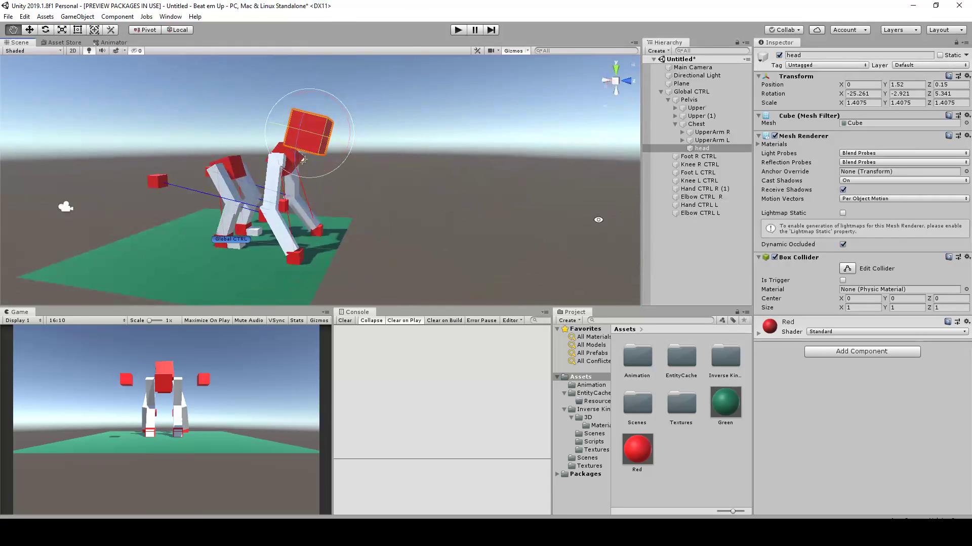
Undo the head, hand, Chest and Pelvis changes of the all-fours pose
middle_click_drag(376, 217, 445, 228)
key("ctrl+z")
key("ctrl+z")
key("ctrl+z")
key("ctrl+z")
key("ctrl+z")
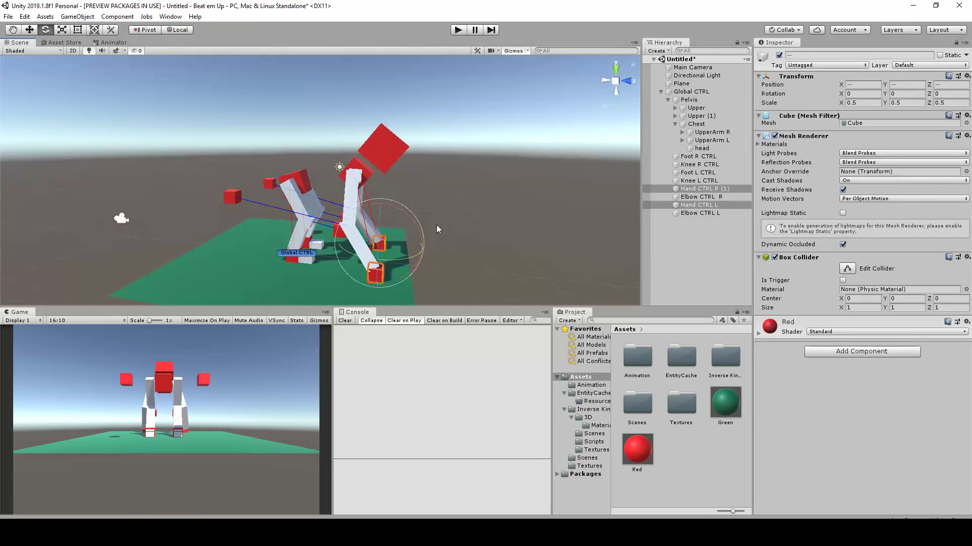
key("ctrl+z")
key("ctrl+z")
key("ctrl+z")
key("ctrl+z")
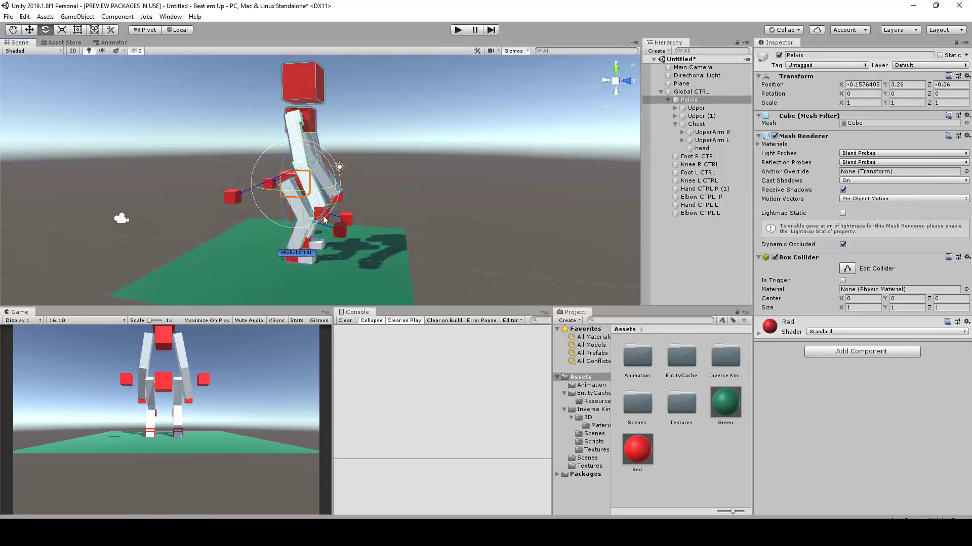
Select Global CTRL and examine the whole standing rig from several sides
left_click_drag(435, 225, 515, 161, "alt")
middle_click_drag(515, 160, 418, 151)
left_click(473, 211)
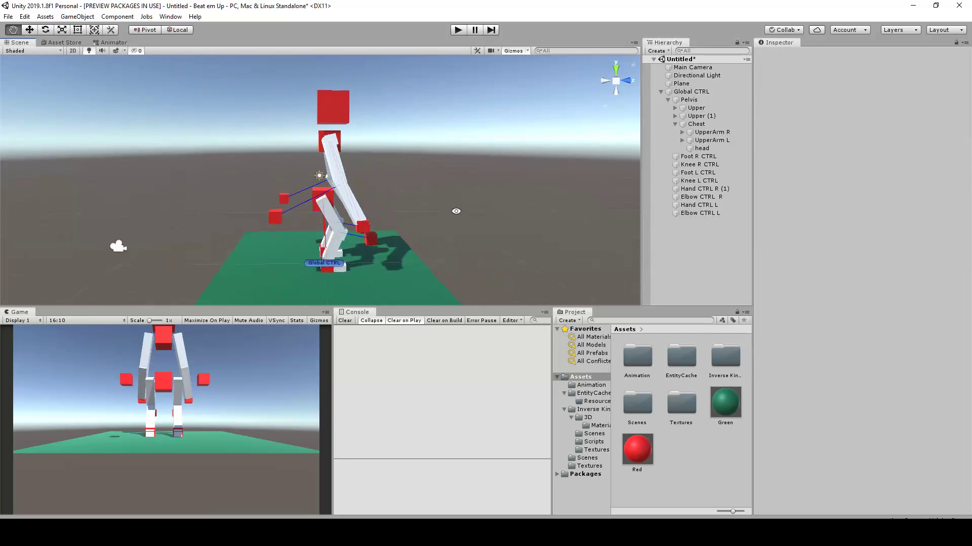
left_click_drag(472, 210, 405, 232, "alt")
middle_click_drag(405, 232, 339, 226)
left_click_drag(410, 205, 405, 215, "alt")
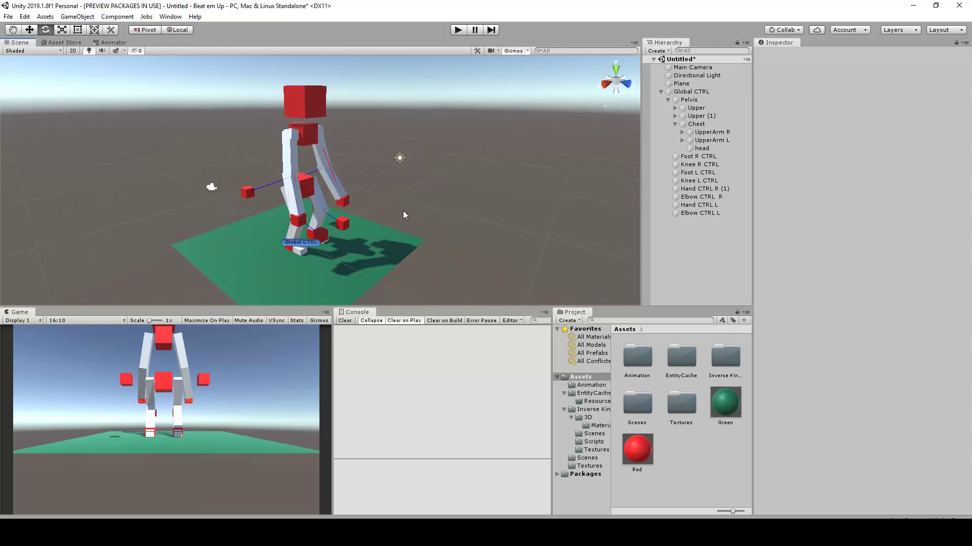
left_click(675, 93)
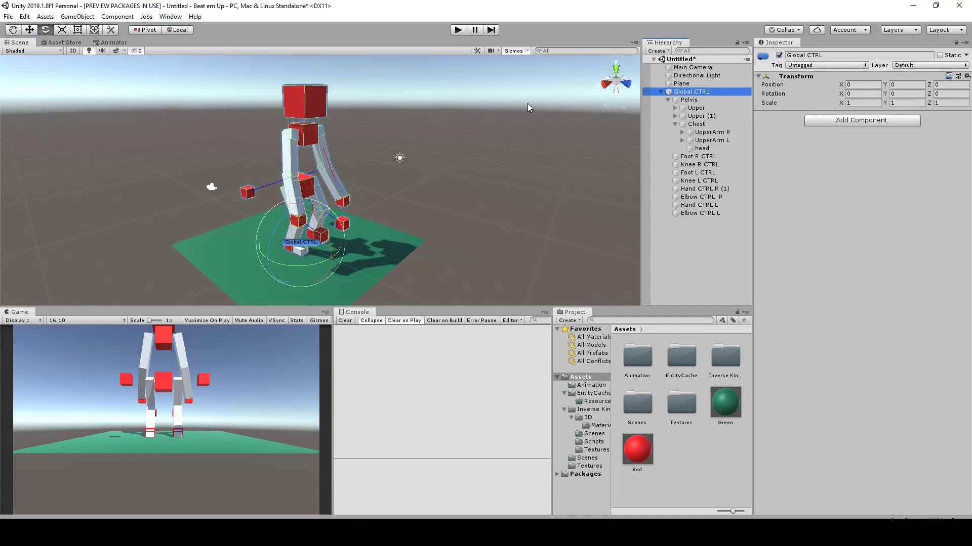
middle_click_drag(429, 174, 445, 172)
key("w")
left_click_drag(339, 248, 312, 208, "alt")
left_click_drag(380, 150, 324, 209, "alt")
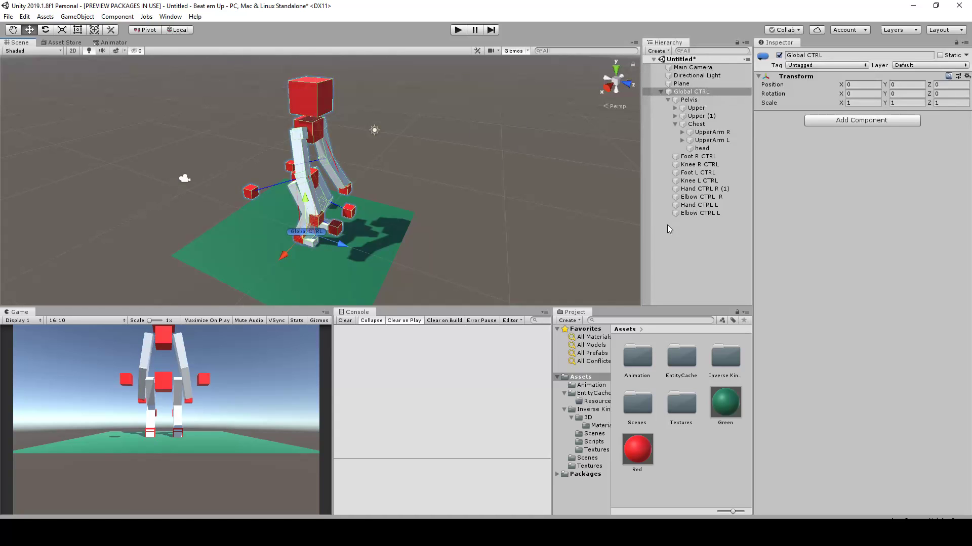
mouse_move(420, 182)
left_mouse_down("alt")
mouse_move(396, 153)
mouse_move(383, 154)
mouse_move(419, 167)
left_mouse_up("alt")
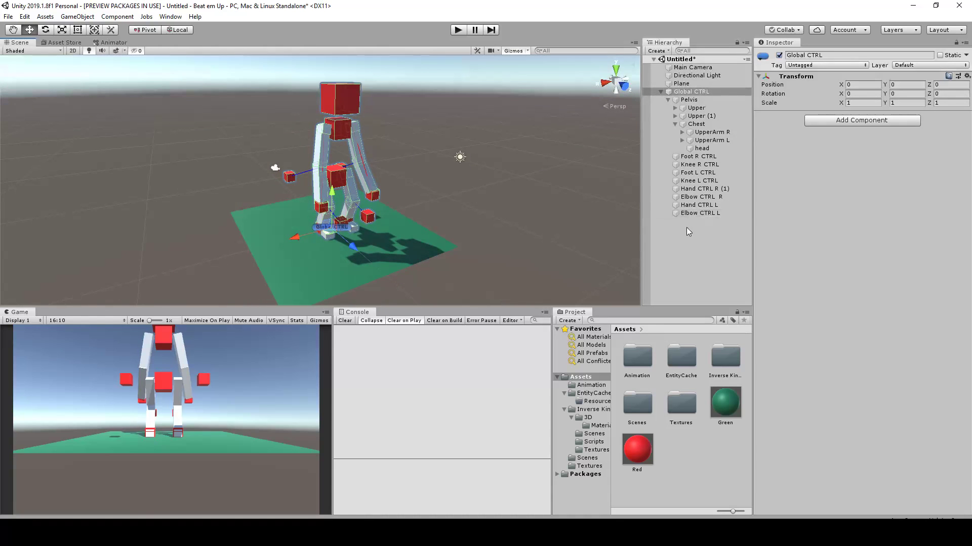
Open the Animation window for Global CTRL and place it clear of the character
left_click(679, 93)
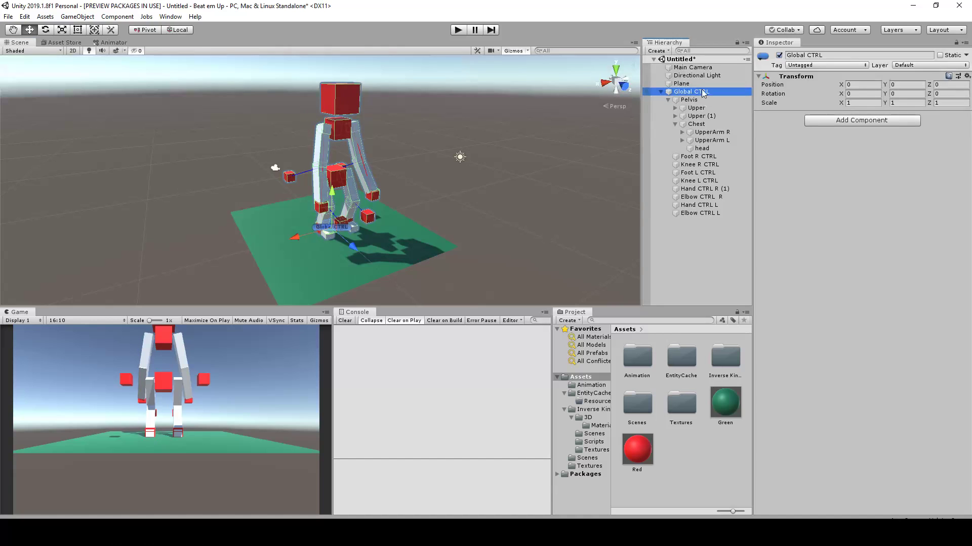
left_click(171, 17)
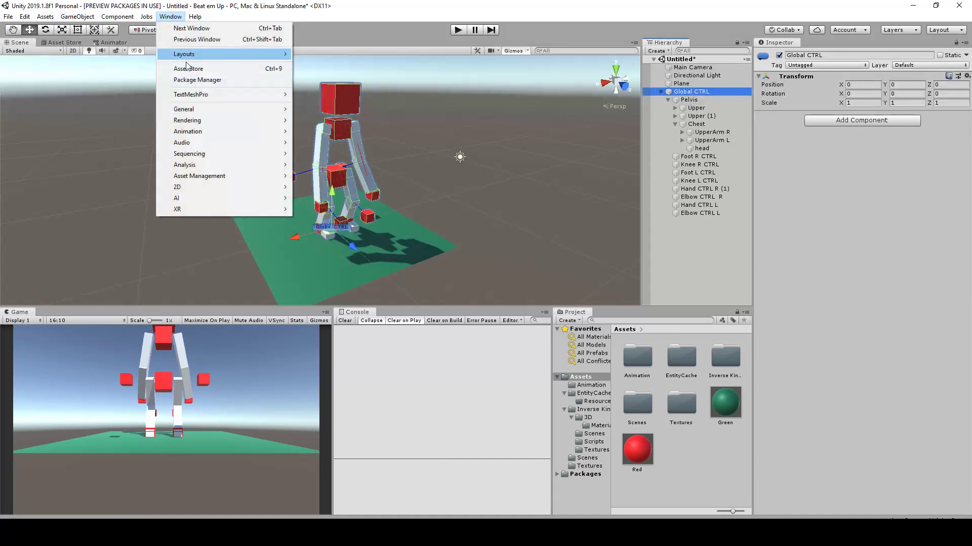
mouse_move(273, 132)
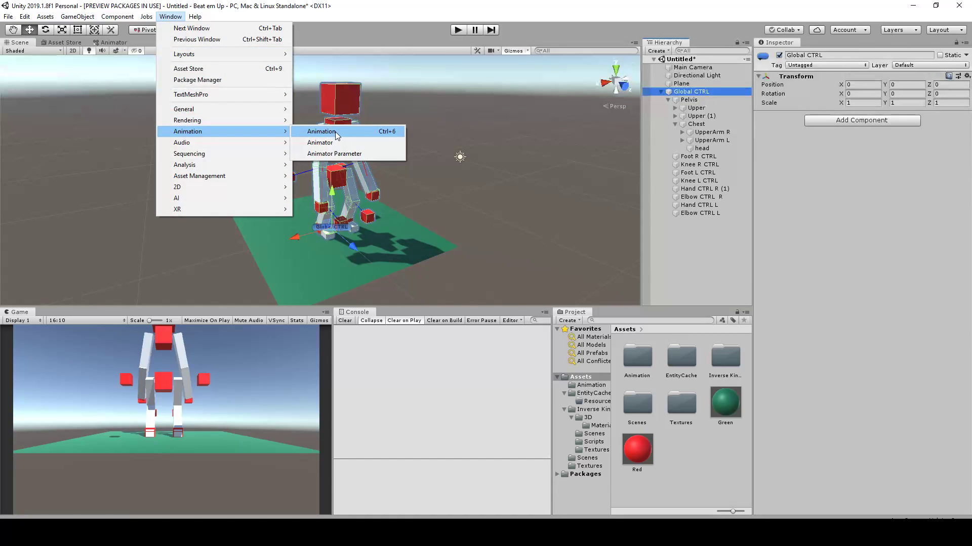
left_click(336, 133)
left_click_drag(487, 278, 363, 134)
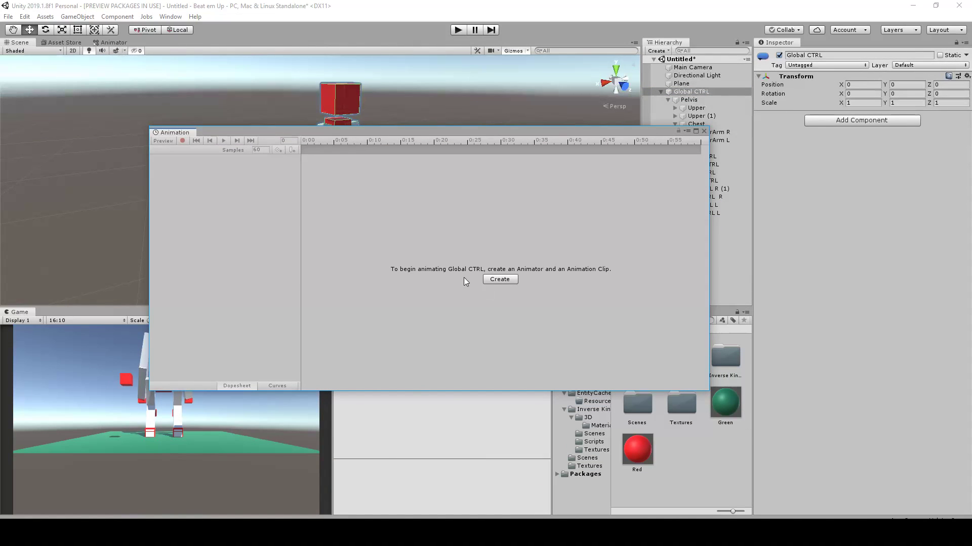
left_click_drag(387, 134, 534, 252)
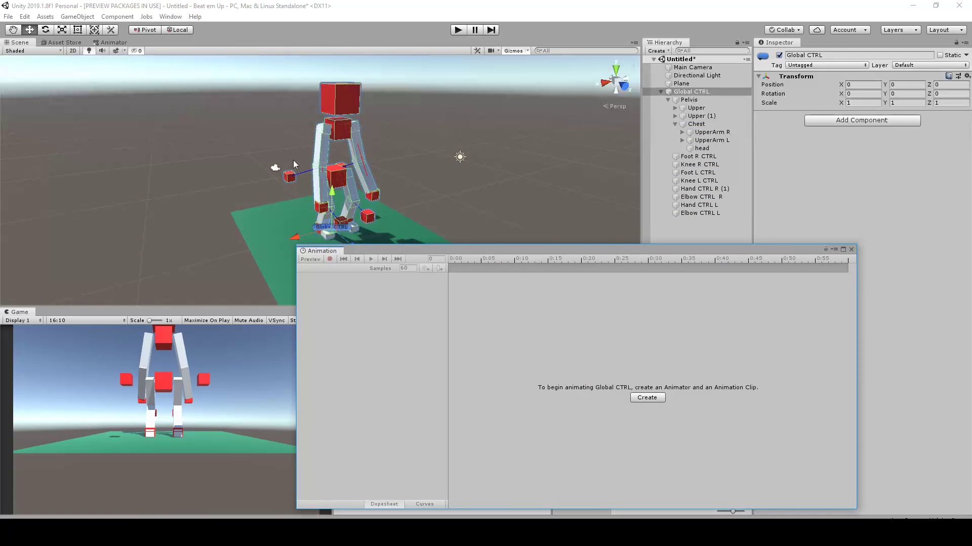
Raise the right hand control in front of the chest so the arm bends into a guard
scroll(293, 164, "down", 2)
left_click_drag(282, 178, 296, 204, "alt")
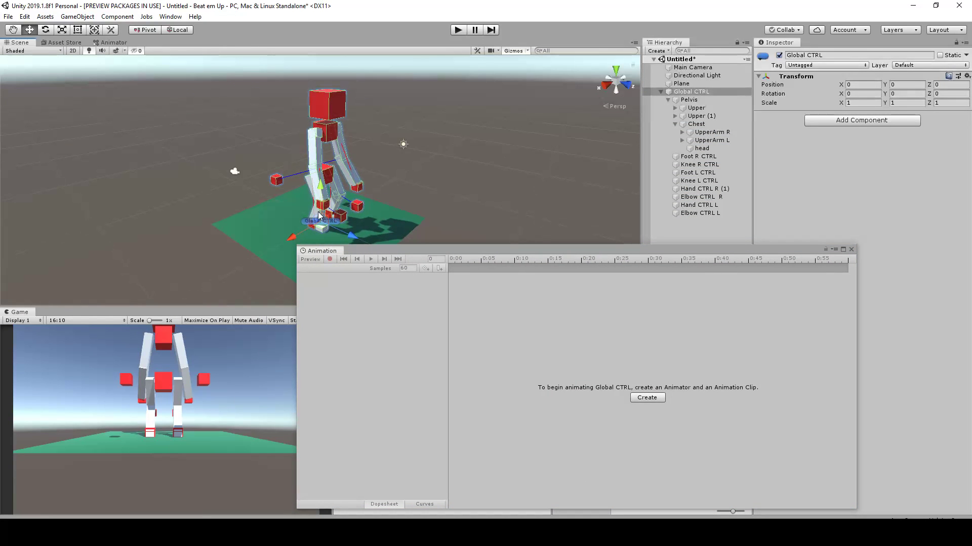
scroll(363, 198, "up", 1)
scroll(372, 181, "down", 1)
scroll(369, 186, "up", 2)
left_click_drag(336, 205, 394, 192, "alt")
scroll(335, 205, "up", 2)
scroll(335, 208, "up", 1)
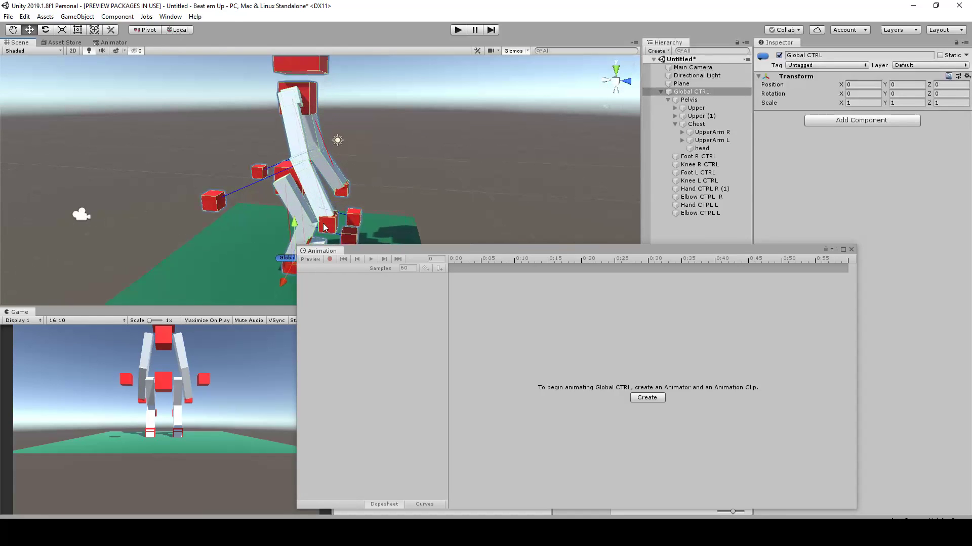
left_click(328, 217)
scroll(338, 222, "down", 1)
left_click_drag(332, 213, 351, 76)
left_click_drag(385, 119, 305, 162, "alt")
middle_click_drag(305, 162, 272, 204)
scroll(272, 204, "up", 1)
left_click_drag(234, 169, 264, 181)
left_click_drag(402, 160, 373, 144, "alt")
Raise the left hand control in front of the face to about Y 6.63 and Z 2.77
left_click(357, 196)
left_click_drag(357, 196, 287, 86, "alt")
left_click_drag(287, 86, 376, 189, "alt")
left_click_drag(354, 159, 451, 151)
left_click_drag(387, 131, 455, 171)
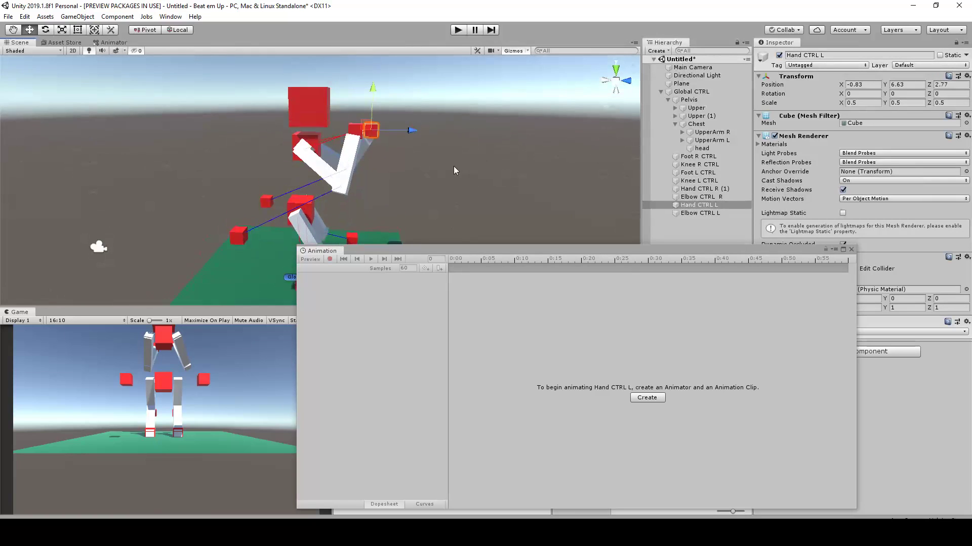
Fine-tune the right hand control to about Y 6.41 and Z 1.93, behind the left hand
left_click(354, 131)
left_click_drag(349, 125, 343, 137)
scroll(400, 180, "down", 2)
middle_click_drag(407, 181, 399, 135)
scroll(387, 131, "up", 2)
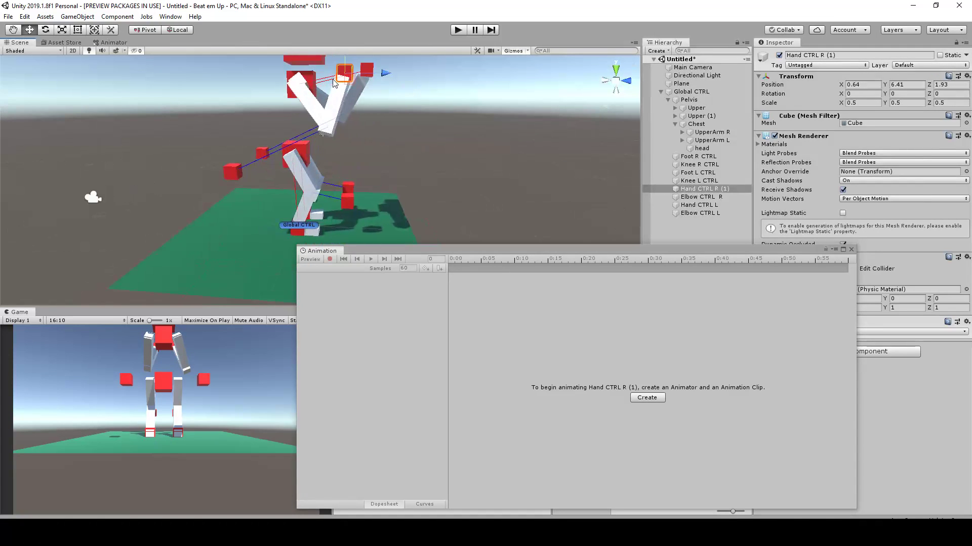
middle_click_drag(334, 85, 362, 160)
left_click_drag(375, 153, 381, 157)
Move the right foot control backward and the left foot control forward to about Z 0.76 for a fighting stance
scroll(379, 182, "down", 2)
middle_click_drag(376, 203, 375, 115)
scroll(356, 225, "up", 1)
scroll(356, 225, "up", 1)
left_click(325, 228)
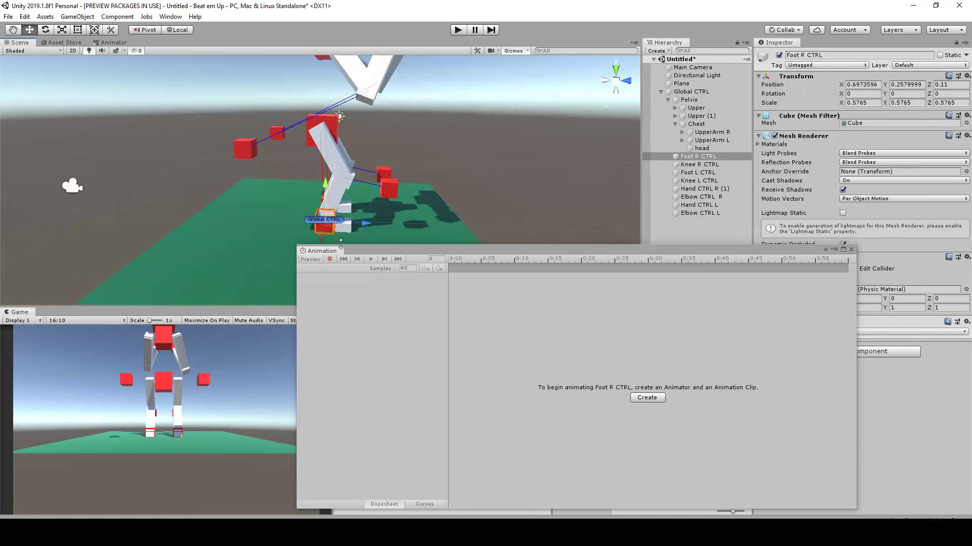
left_click_drag(362, 221, 388, 208)
left_click(329, 205)
left_click_drag(395, 174, 215, 194, "alt")
left_click_drag(389, 138, 365, 207, "alt")
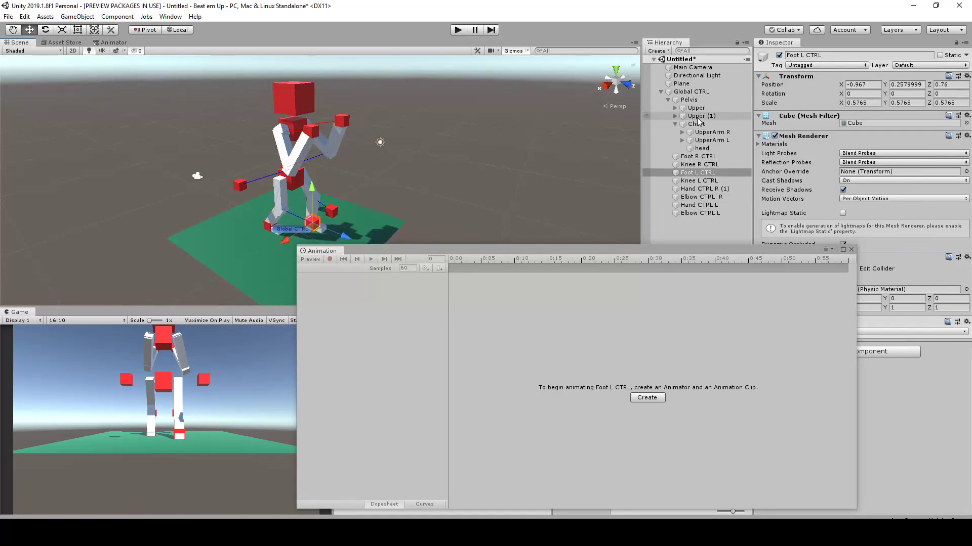
Create an animation clip for Global CTRL and save it as Tut-Idle.anim in the Animation folder
scroll(493, 153, "down", 2)
scroll(442, 149, "up", 3)
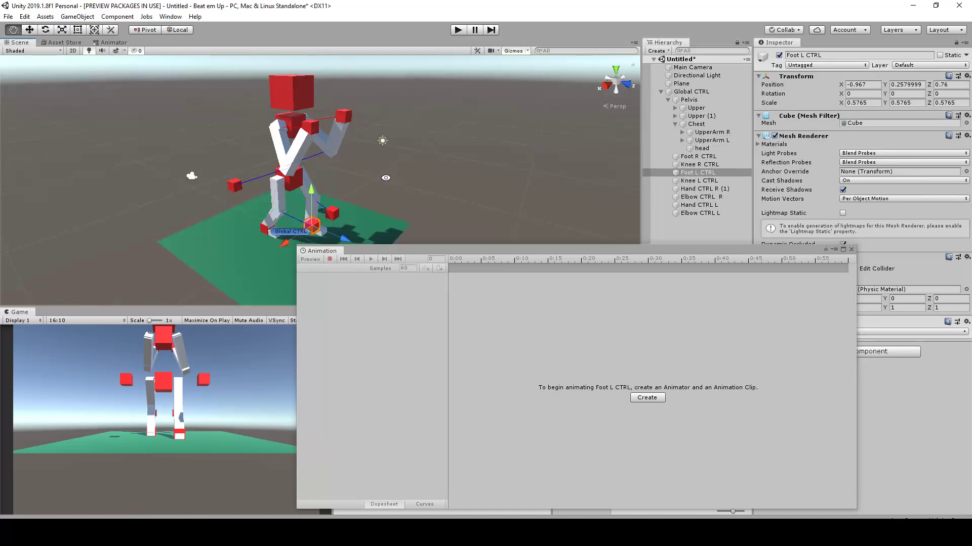
left_click_drag(386, 177, 466, 187, "alt")
scroll(466, 187, "up", 5)
right_click_drag(466, 188, 461, 161, "alt")
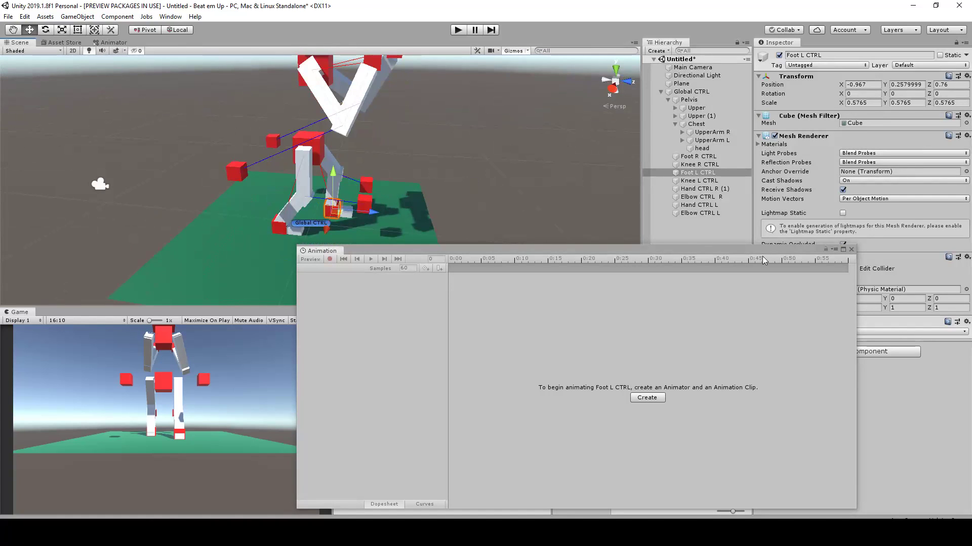
scroll(452, 130, "up", 2)
left_click(684, 92)
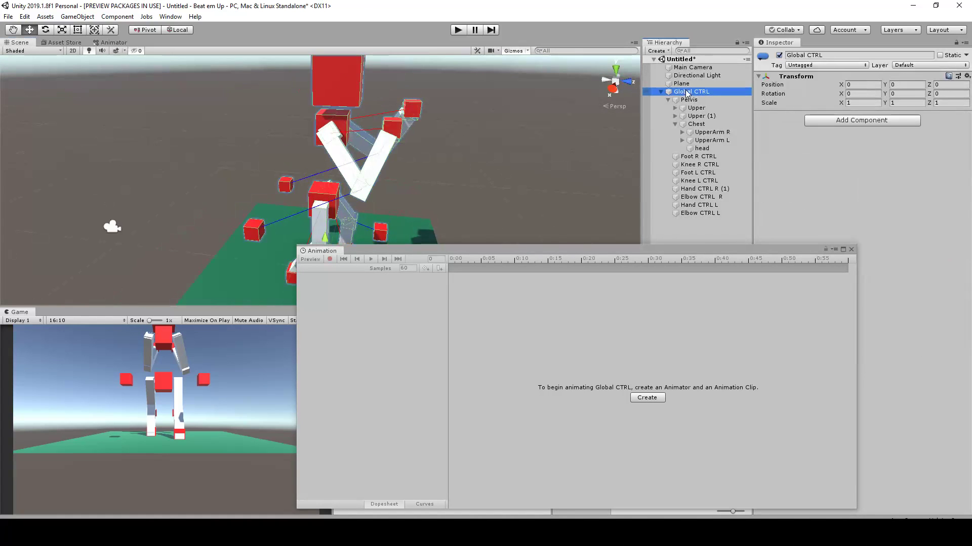
left_click(647, 398)
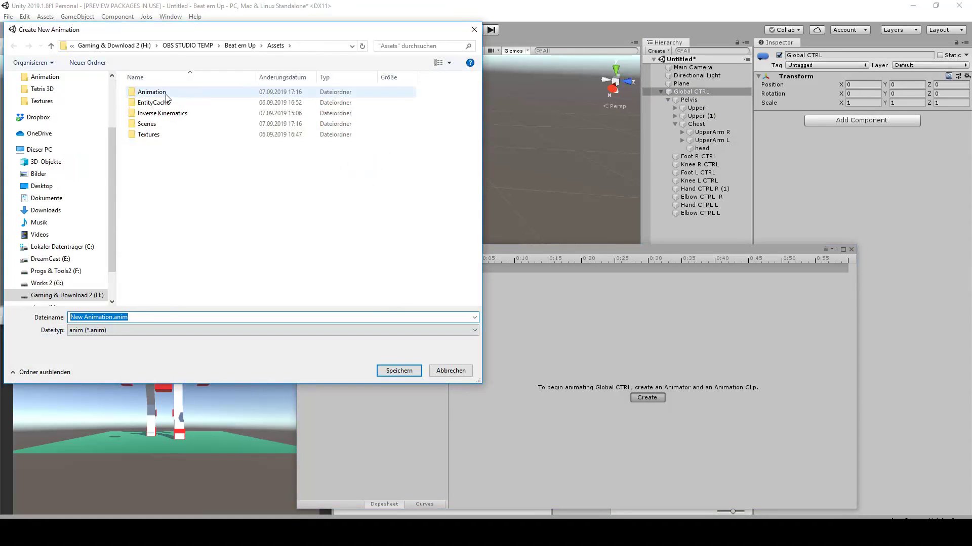
double_click(167, 93)
left_click(113, 318)
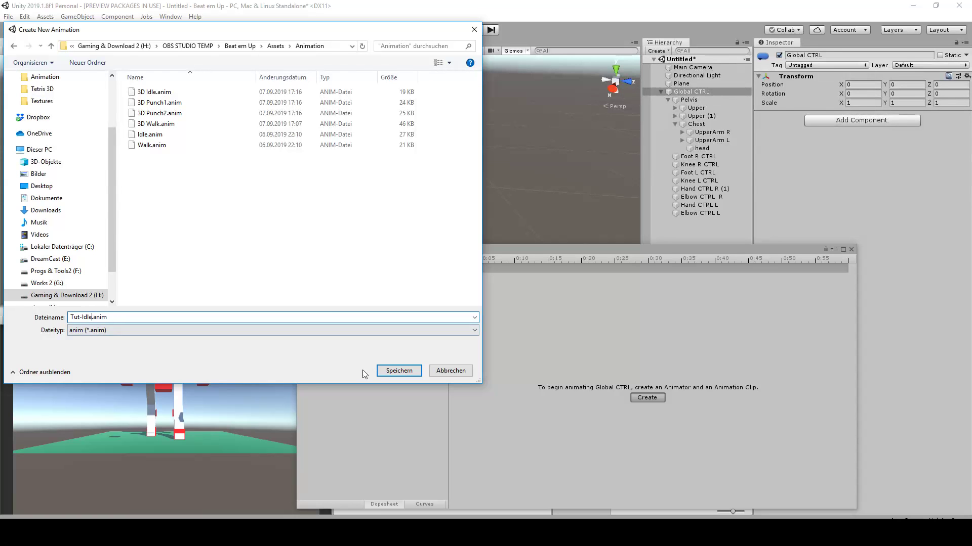
left_click(387, 372)
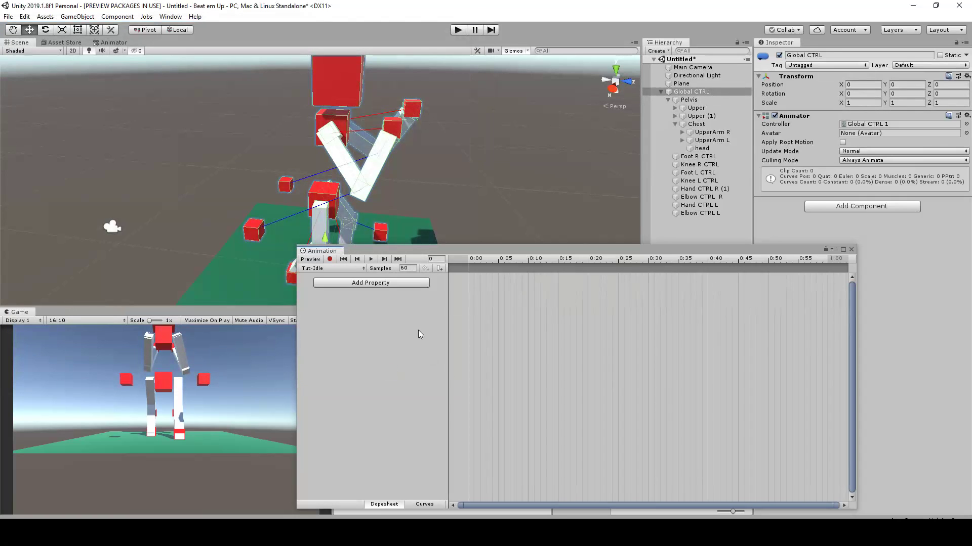
Move the Animation window beside the posed character and start keyframe recording for the Tut-Idle clip
left_click_drag(450, 255, 453, 252)
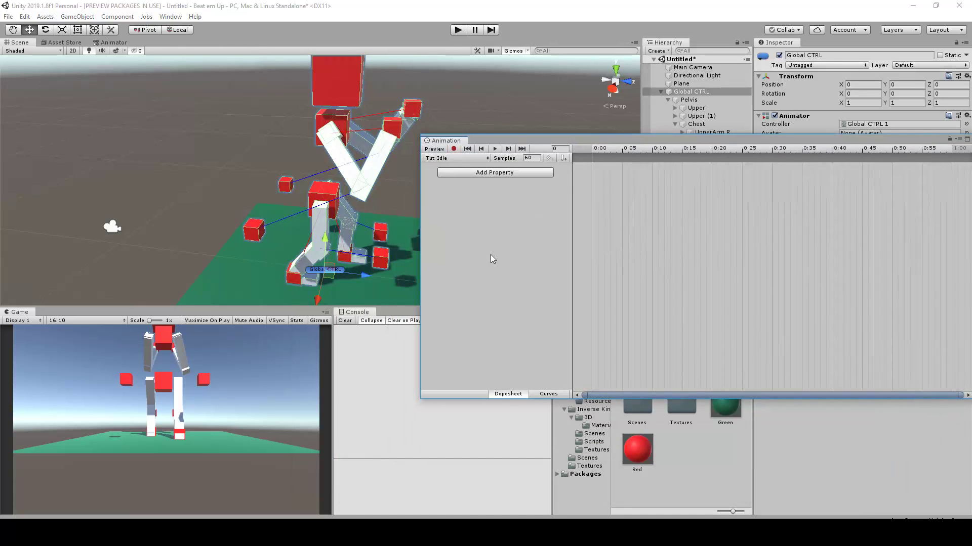
left_click_drag(601, 143, 526, 176)
middle_click_drag(336, 211, 238, 206)
scroll(238, 207, "down", 3)
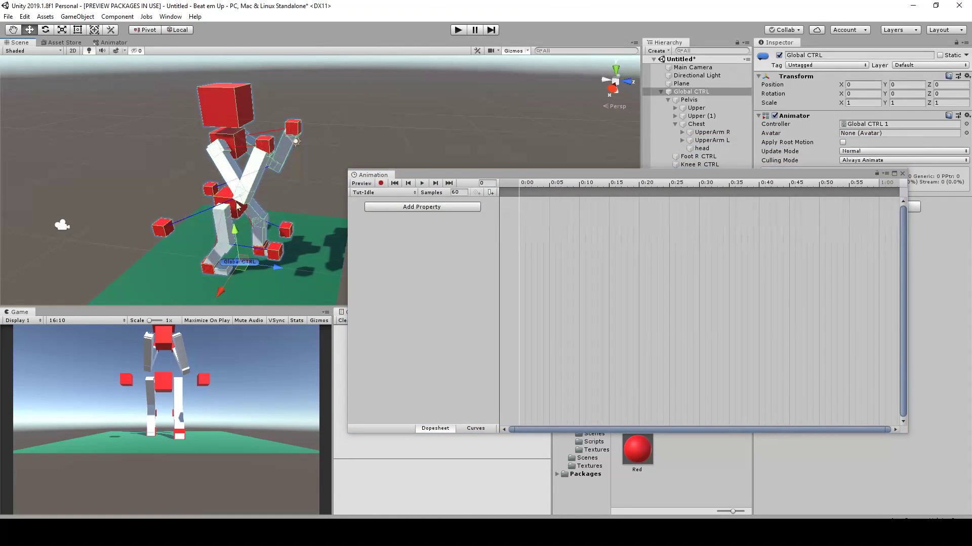
left_click_drag(238, 207, 175, 225, "alt")
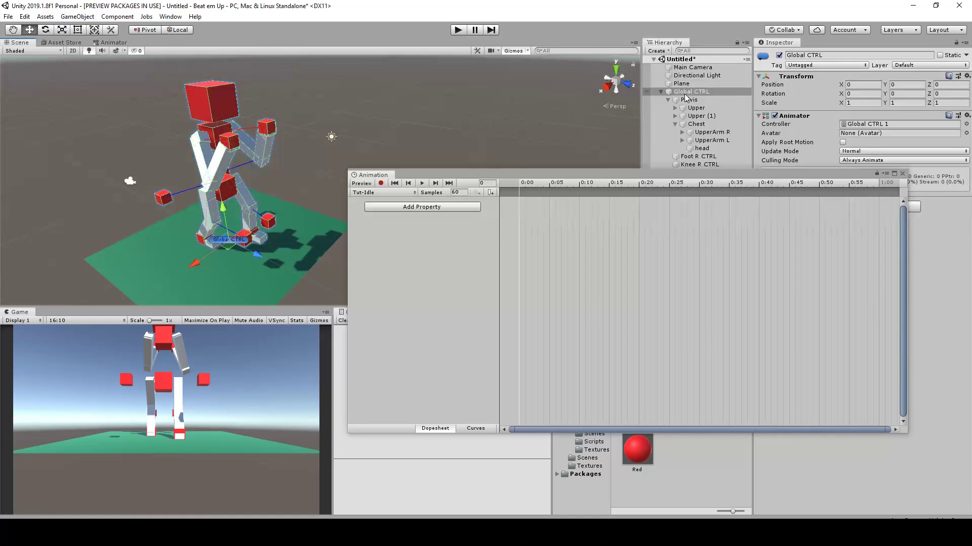
left_click(380, 183)
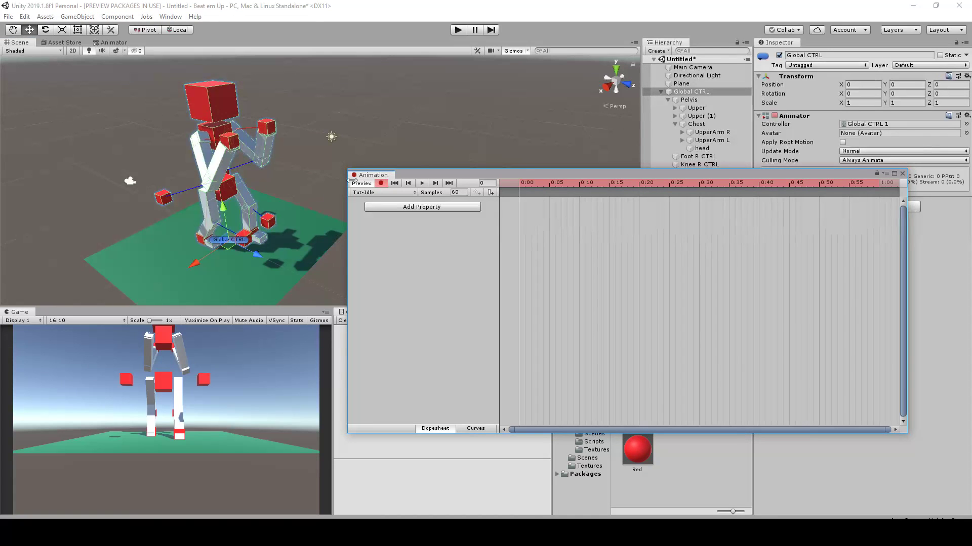
Reposition the Animation window and set the playhead to frame 60 (1:00)
left_click_drag(551, 174, 457, 211)
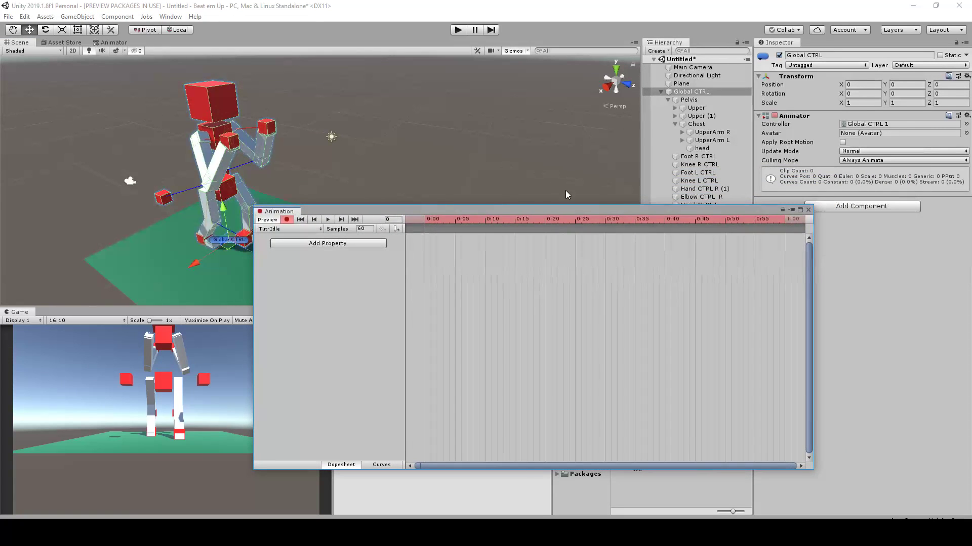
left_click(761, 219)
left_click(783, 219)
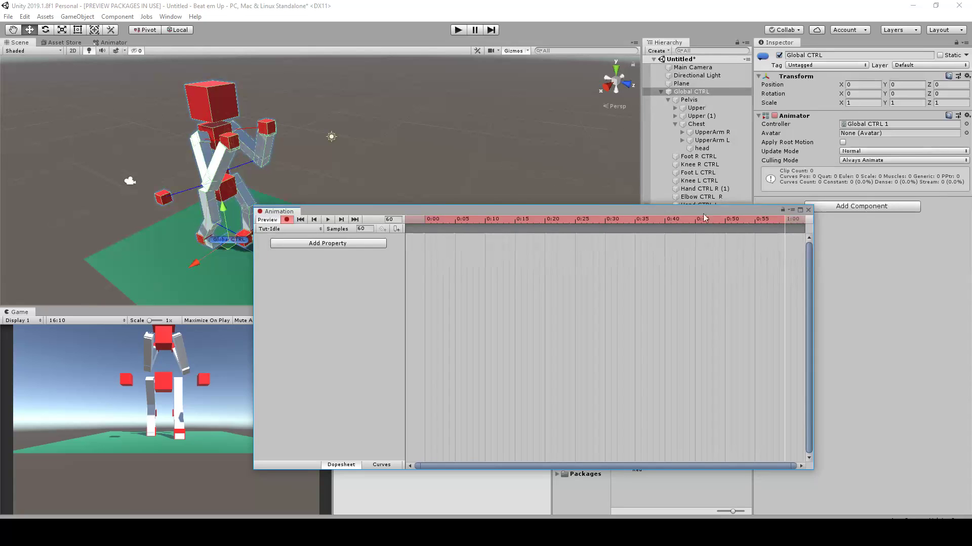
Move the Animation window clear of the character so the whole rig can be seen while animating
middle_click_drag(393, 158, 449, 153)
scroll(441, 141, "up", 2)
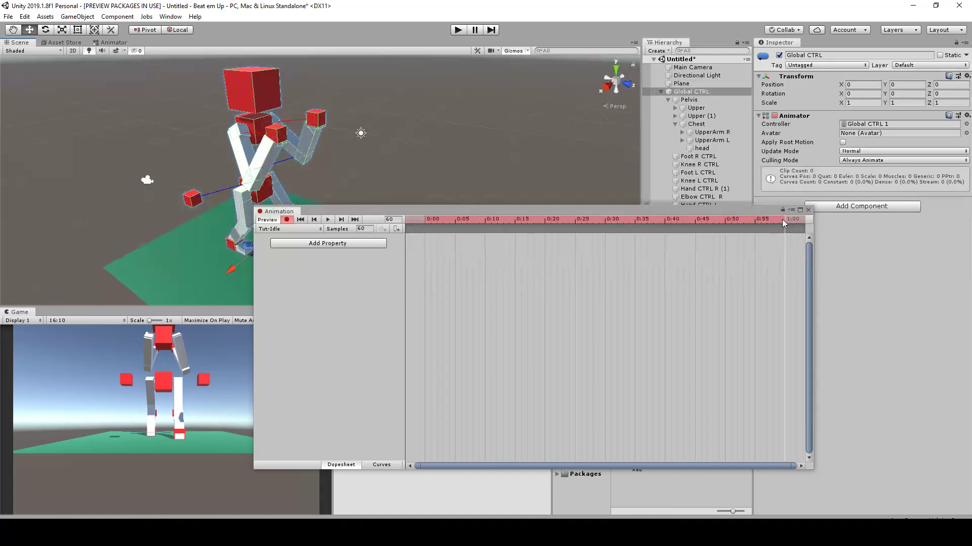
scroll(370, 128, "up", 2)
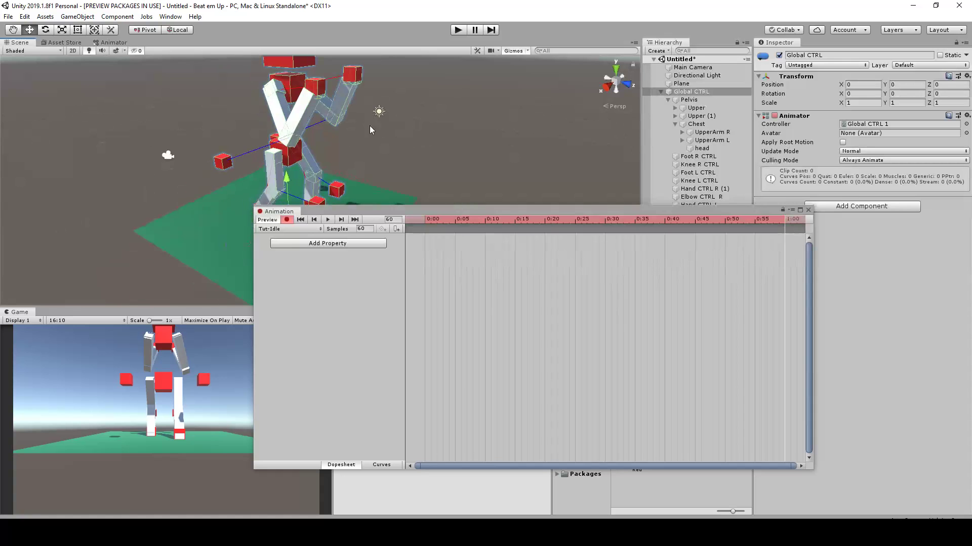
left_click_drag(408, 131, 356, 133, "alt")
scroll(353, 134, "up", 2)
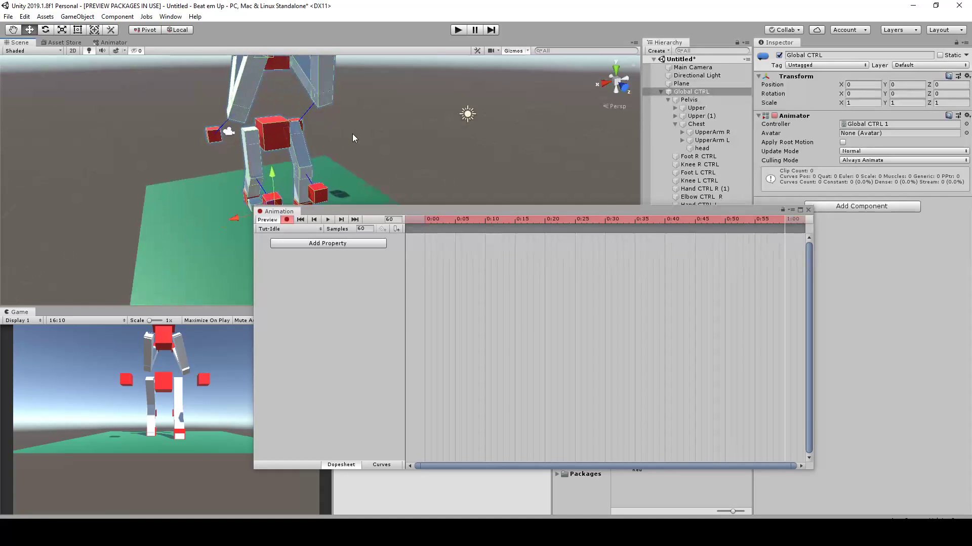
middle_click_drag(353, 133, 326, 183)
scroll(325, 183, "down", 2)
left_click_drag(349, 207, 488, 54)
Try a small position shift of the Pelvis at frame 60 while recording, and undo it
middle_click_drag(323, 157, 273, 157)
left_click_drag(273, 157, 320, 190, "alt")
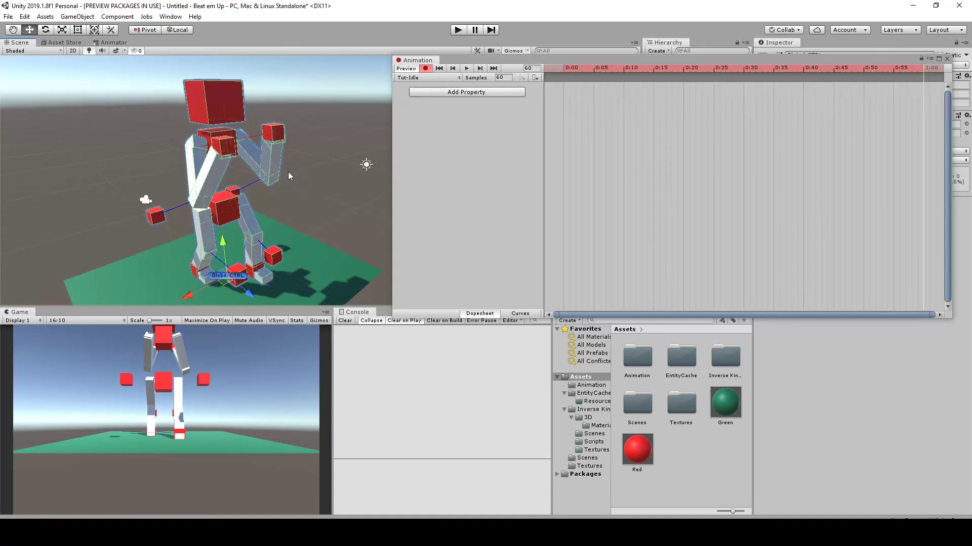
middle_click_drag(288, 172, 294, 155)
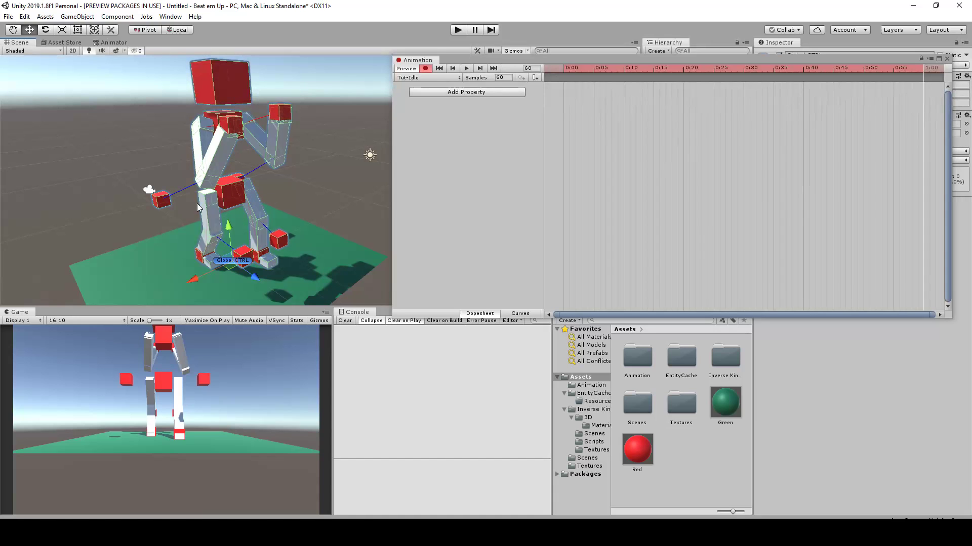
left_click(232, 186)
left_click_drag(231, 186, 212, 174, "alt")
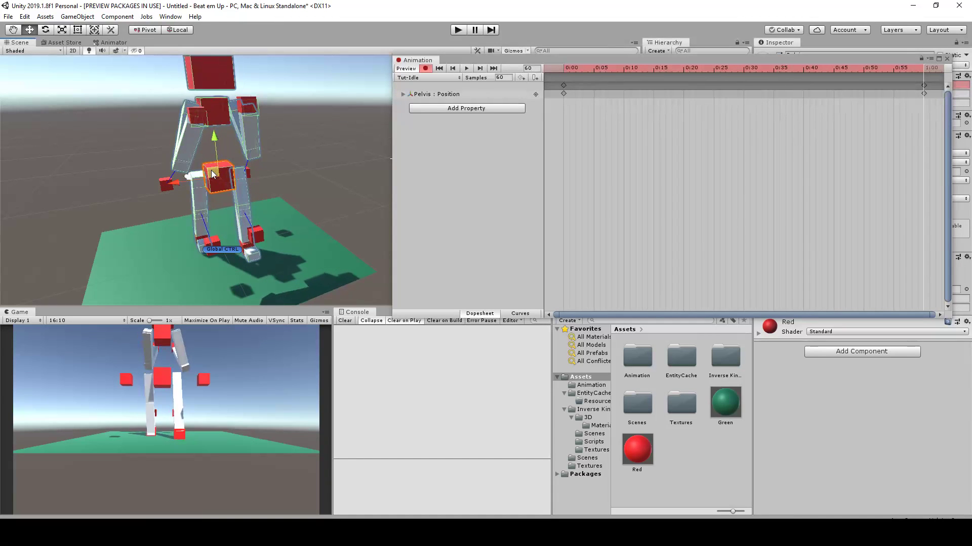
key("ctrl+z")
mouse_move(295, 191)
left_mouse_down("alt")
mouse_move(258, 169)
mouse_move(244, 176)
mouse_move(253, 214)
mouse_move(288, 175)
left_mouse_up("alt")
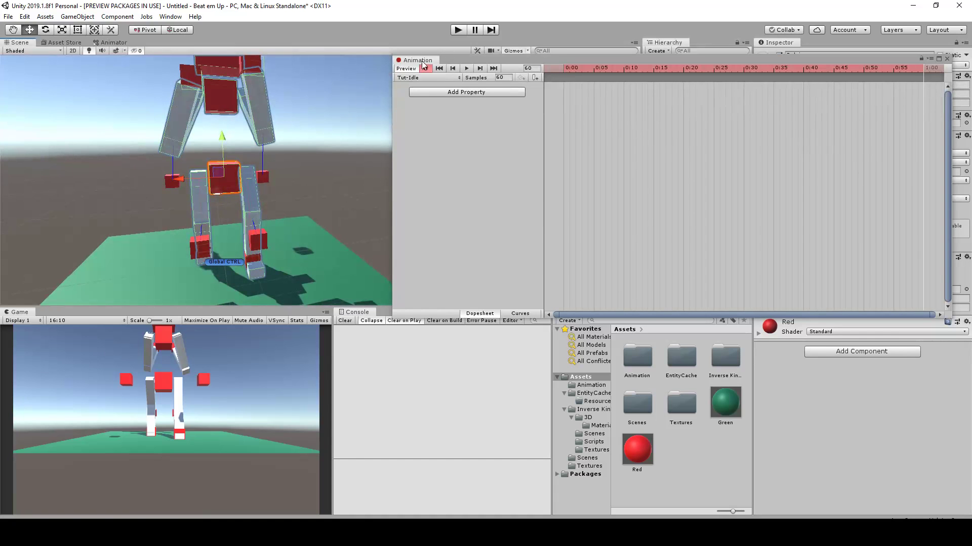
Record the Pelvis shifted sideways to X 0 and move that keyframe from frame 60 to frame 30
left_click_drag(334, 128, 279, 180, "alt")
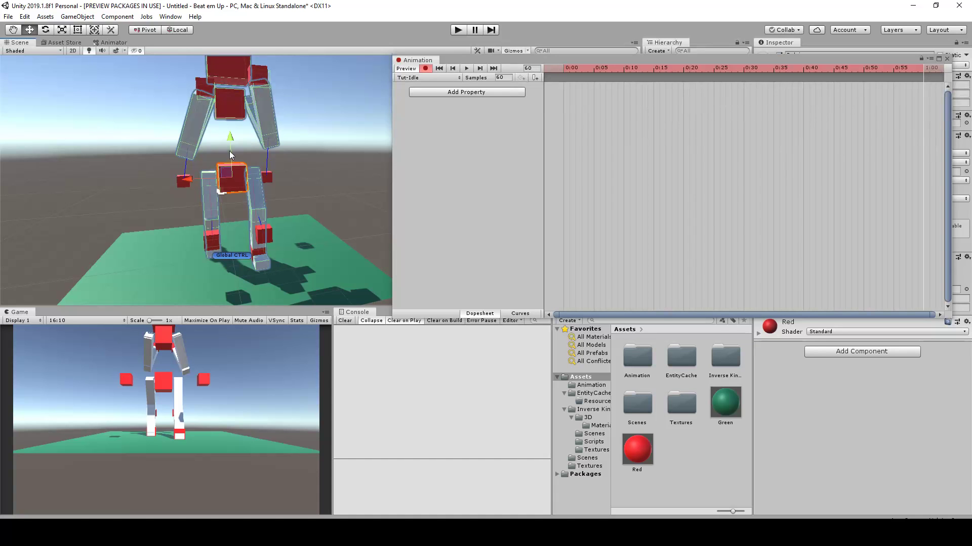
left_click_drag(225, 160, 199, 192, "alt")
left_click(654, 135)
left_click(925, 85)
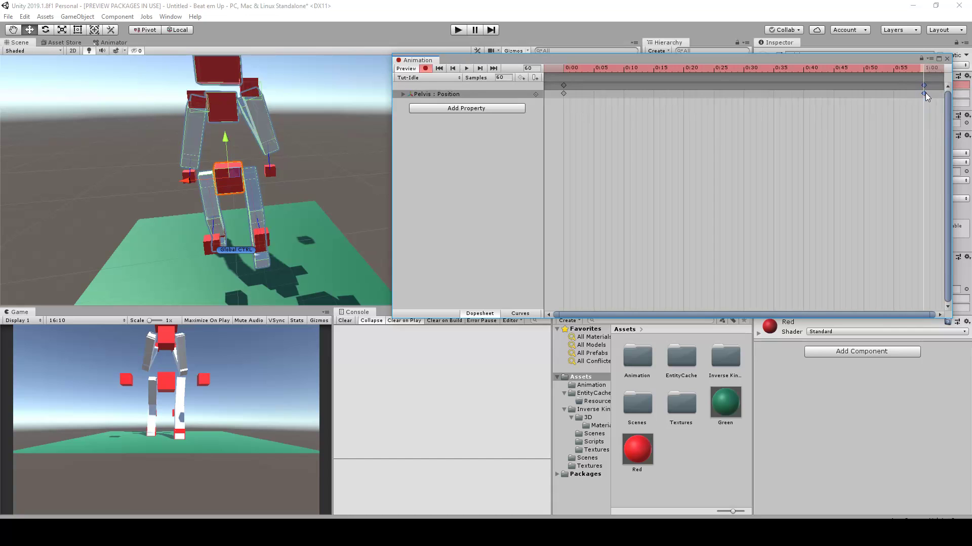
left_click_drag(784, 96, 742, 89)
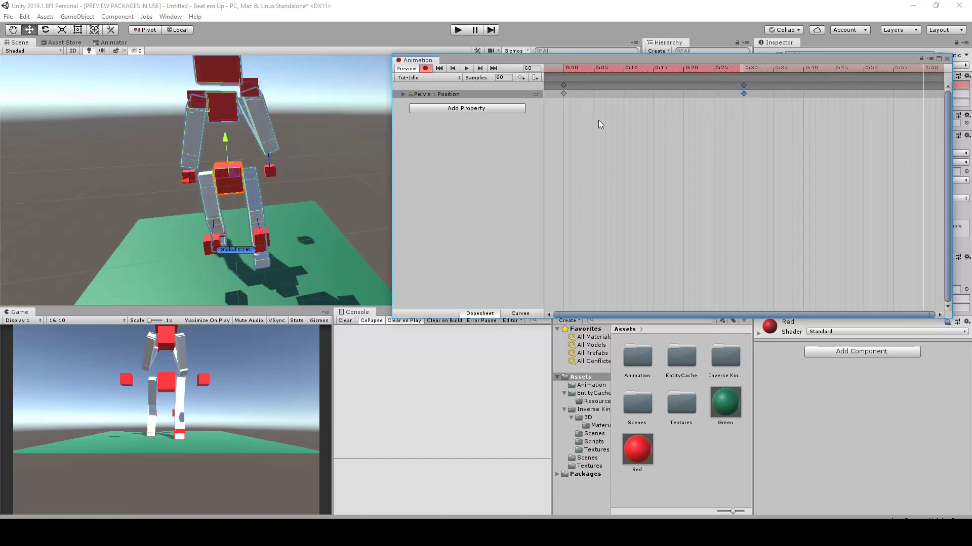
Copy the Pelvis starting keyframe from frame 0 to frame 60 so the sway loops
left_click(564, 85)
mouse_move(920, 66)
left_mouse_down()
mouse_move(898, 67)
mouse_move(925, 67)
left_mouse_up()
key("ctrl+v")
scroll(867, 109, "down", 1)
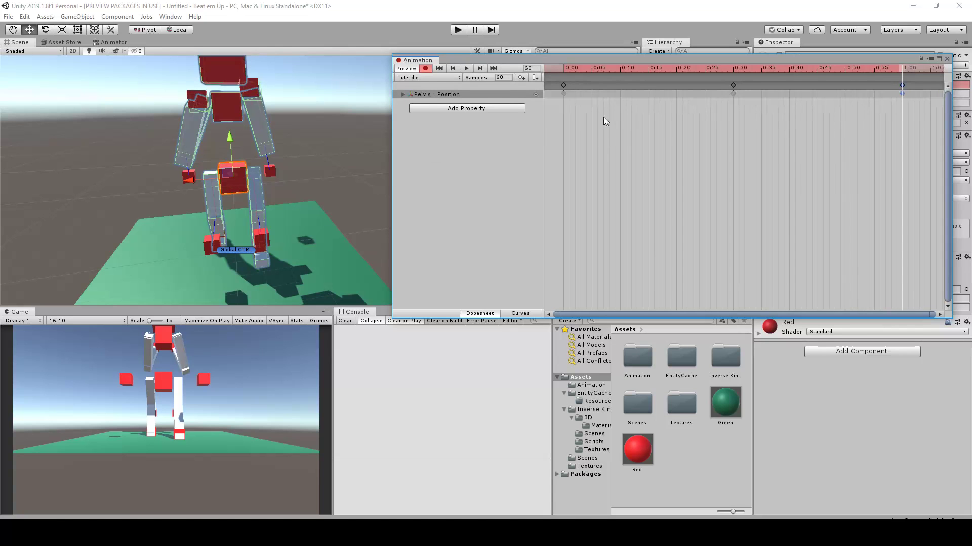
Play back the sway, move the Animation window clear of the Hierarchy and Transform values, and set the playhead to frame 30
left_click(466, 68)
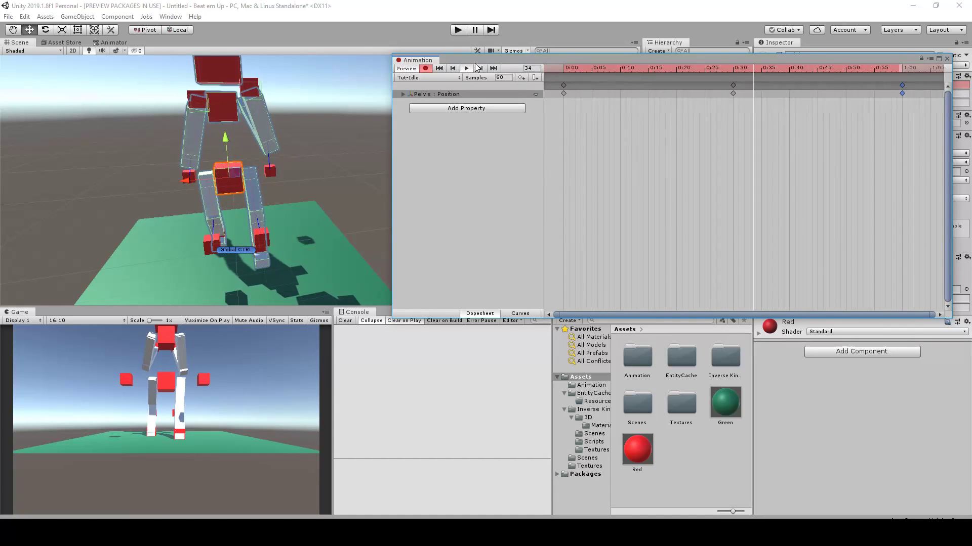
left_click_drag(683, 60, 681, 179)
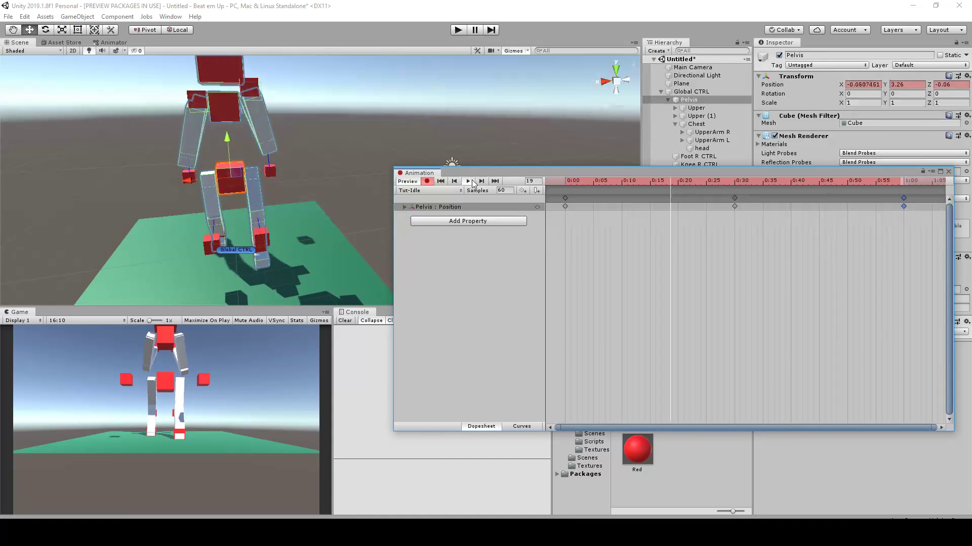
mouse_move(748, 183)
left_mouse_down()
mouse_move(564, 197)
mouse_move(746, 180)
mouse_move(736, 180)
left_mouse_up()
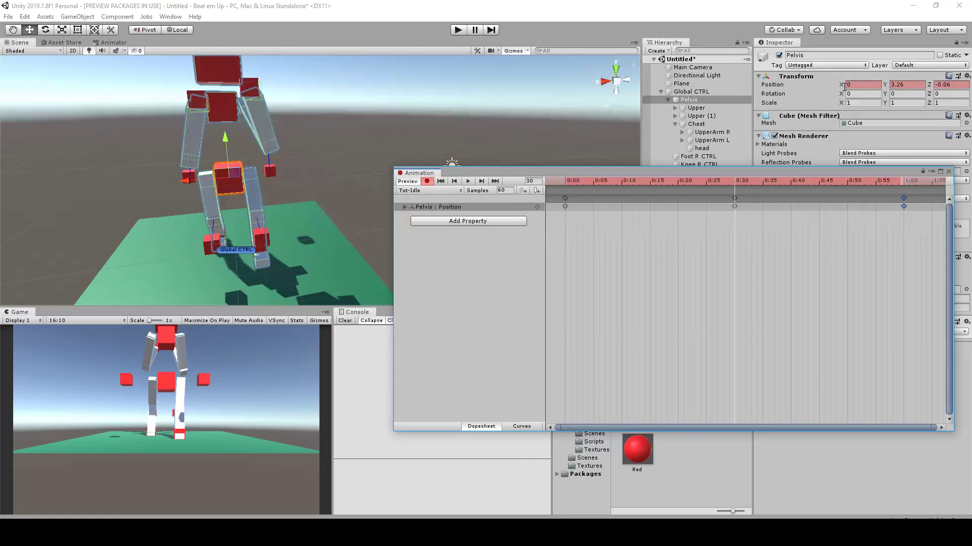
Select all three Pelvis keyframes and compress them to half their length, at frames 0, 15 and 30
left_click_drag(904, 218, 566, 187)
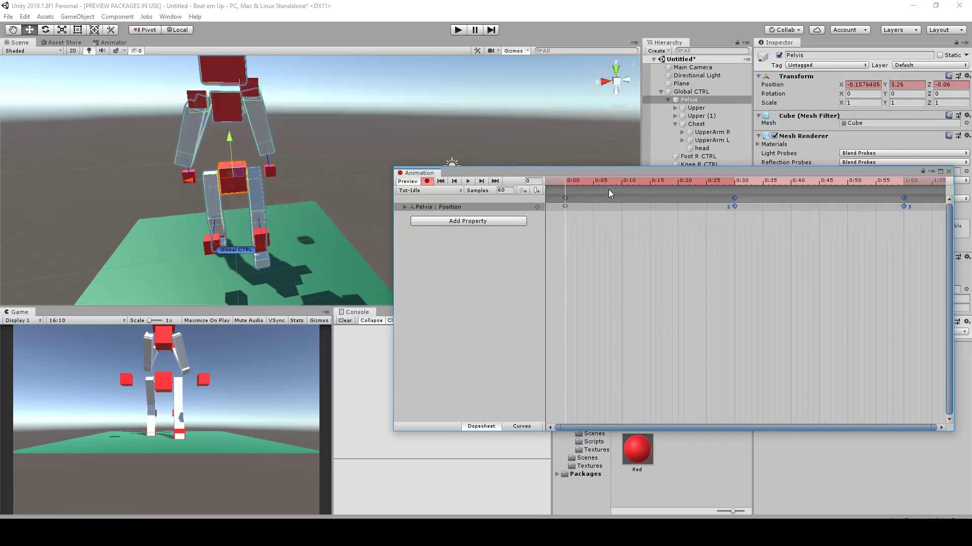
left_click(627, 247)
left_click_drag(574, 181, 733, 199)
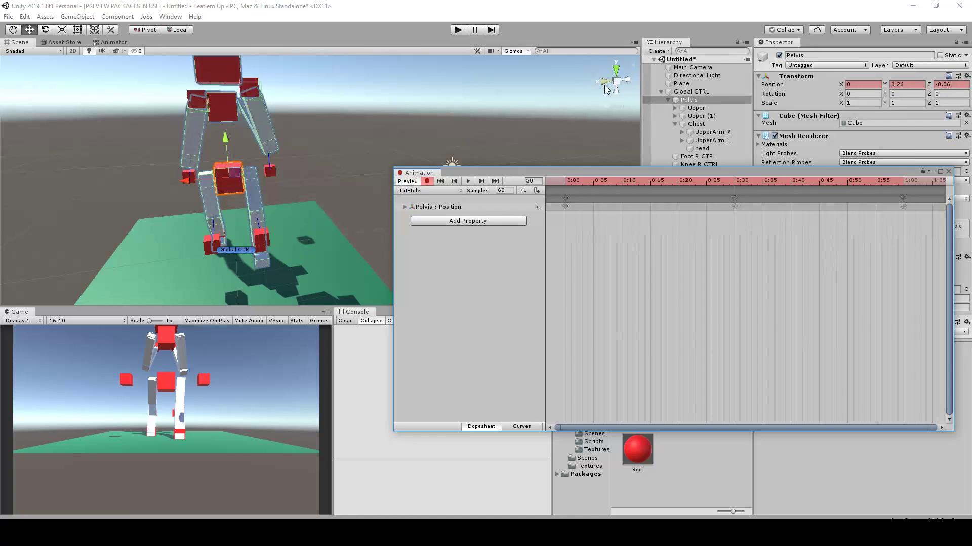
left_click_drag(923, 228, 668, 191)
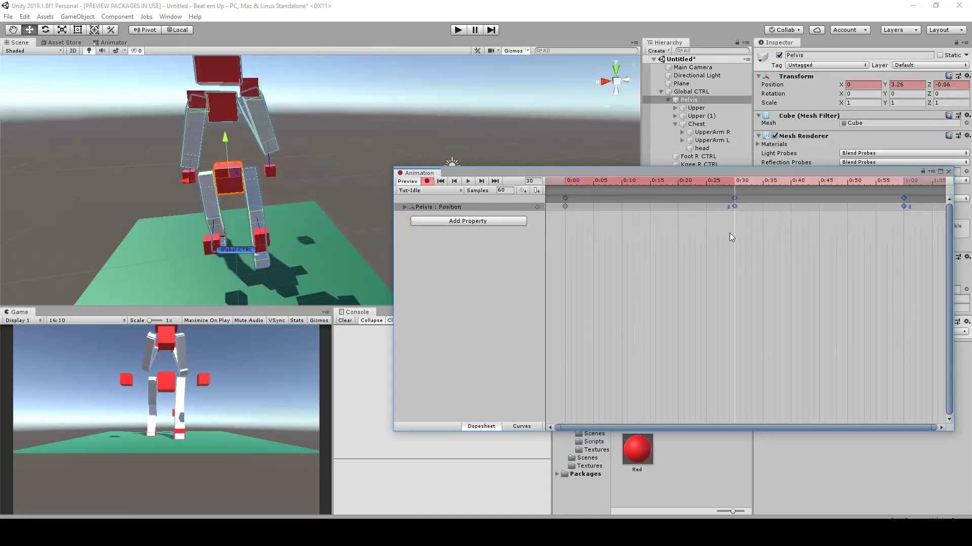
left_click(799, 233)
left_click_drag(924, 228, 664, 189)
left_click_drag(919, 220, 555, 191)
left_click_drag(914, 208, 739, 214)
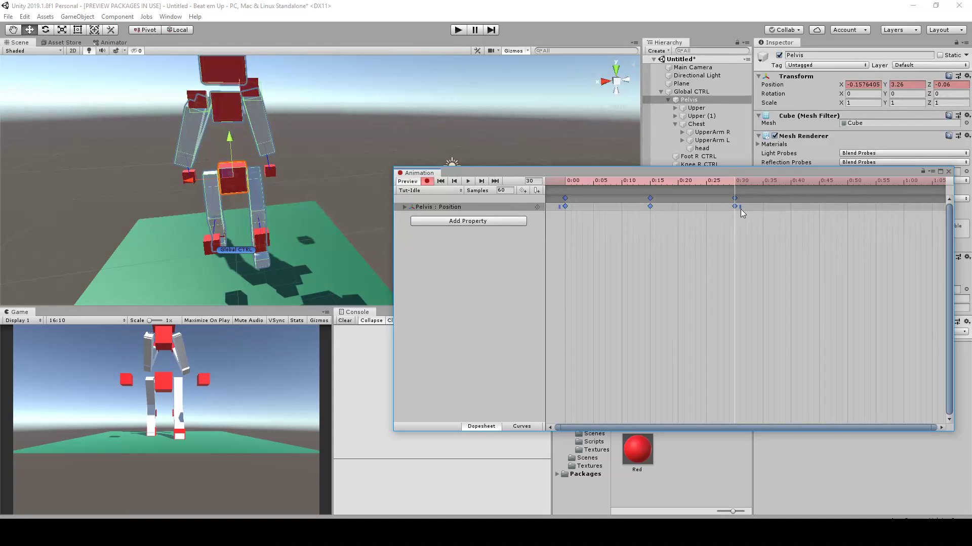
Copy the Pelvis keyframe at frame 15 to frame 45
left_click_drag(662, 183, 736, 186)
left_click(650, 198)
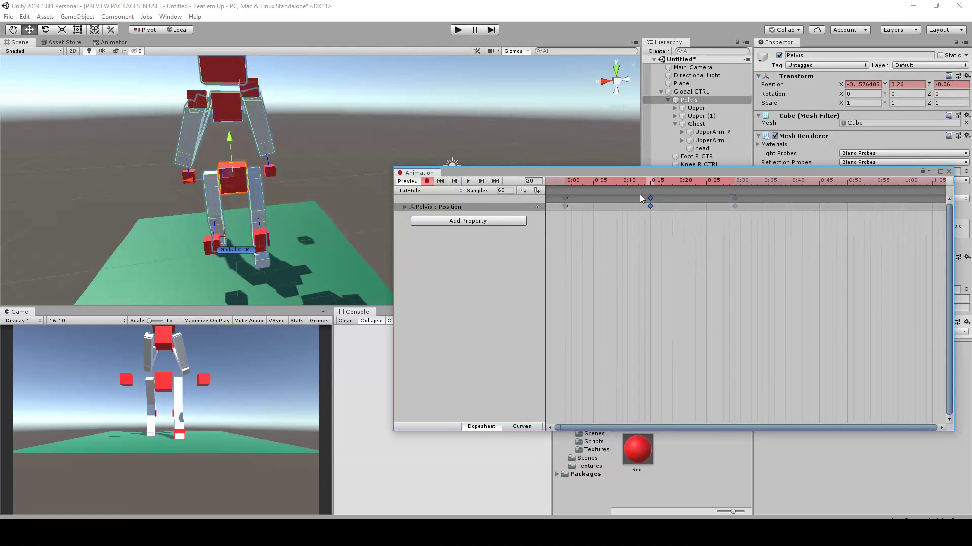
mouse_move(825, 183)
left_mouse_down()
mouse_move(842, 185)
mouse_move(818, 189)
left_mouse_up()
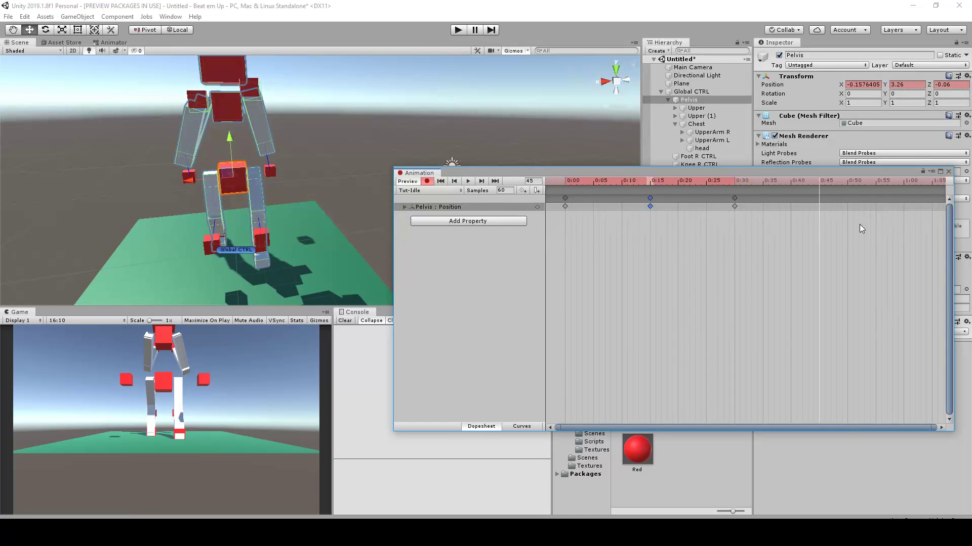
key("ctrl+v")
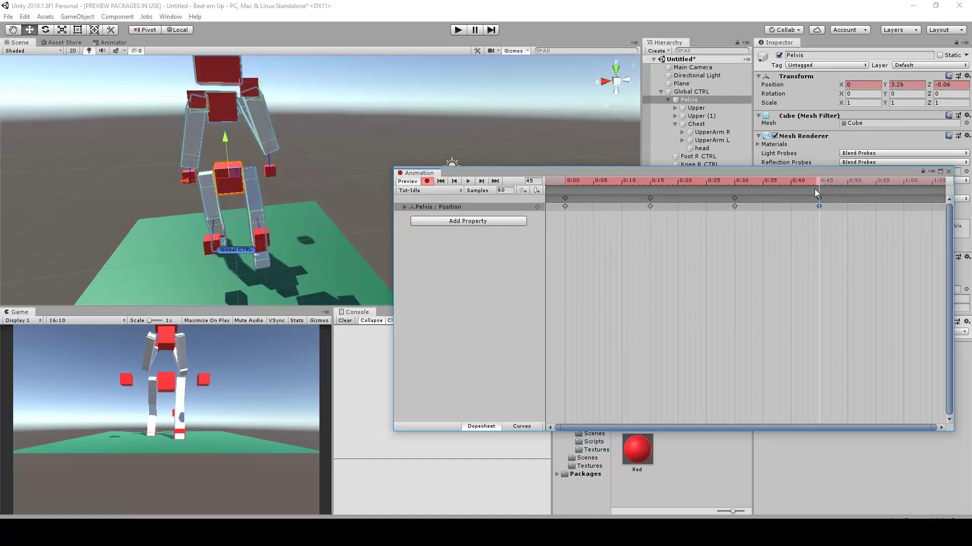
Copy the Pelvis X position from frame 0 to frame 45 and make it positive, 0.1576405
left_click_drag(673, 185, 526, 182)
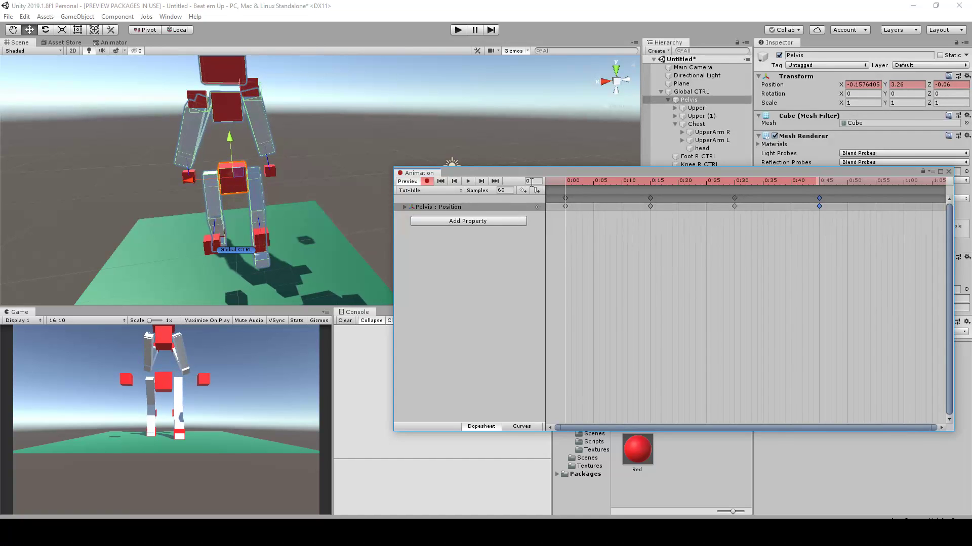
left_click(868, 89)
key("ctrl+c")
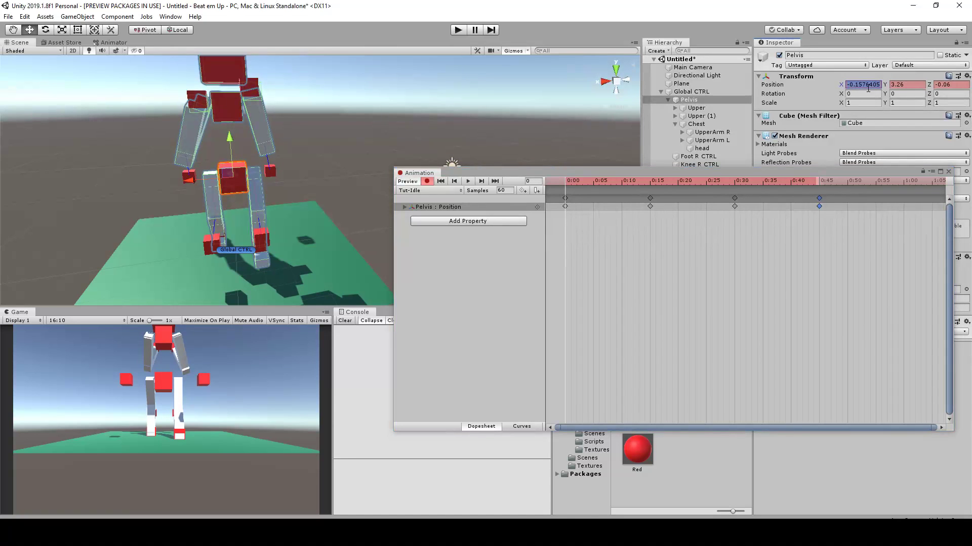
left_click(818, 181)
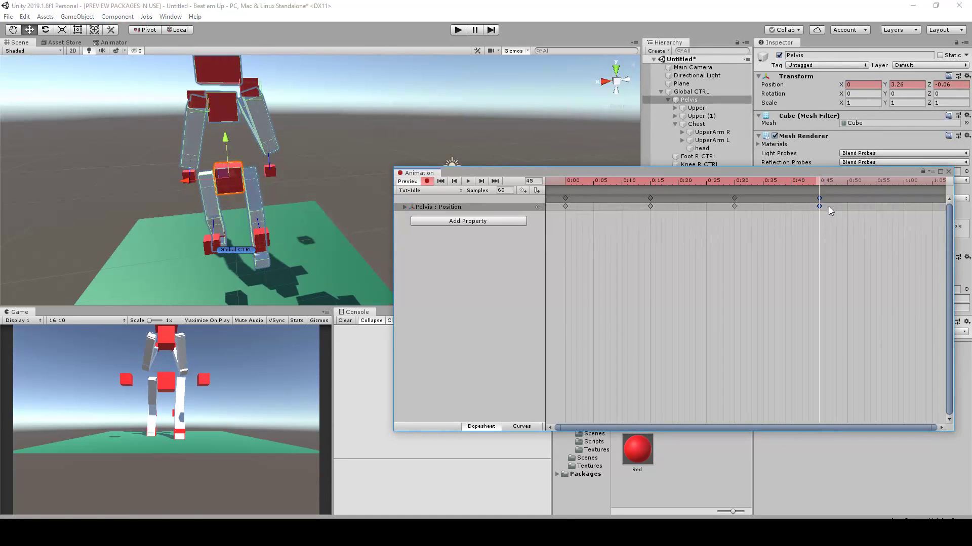
left_click(871, 80)
left_click(870, 85)
left_click(870, 80)
left_click(870, 85)
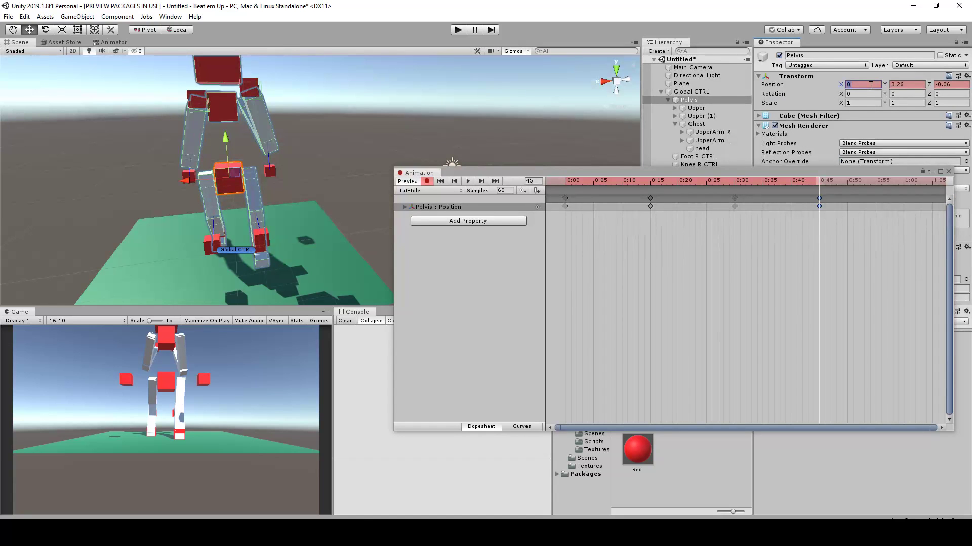
key("ctrl+v")
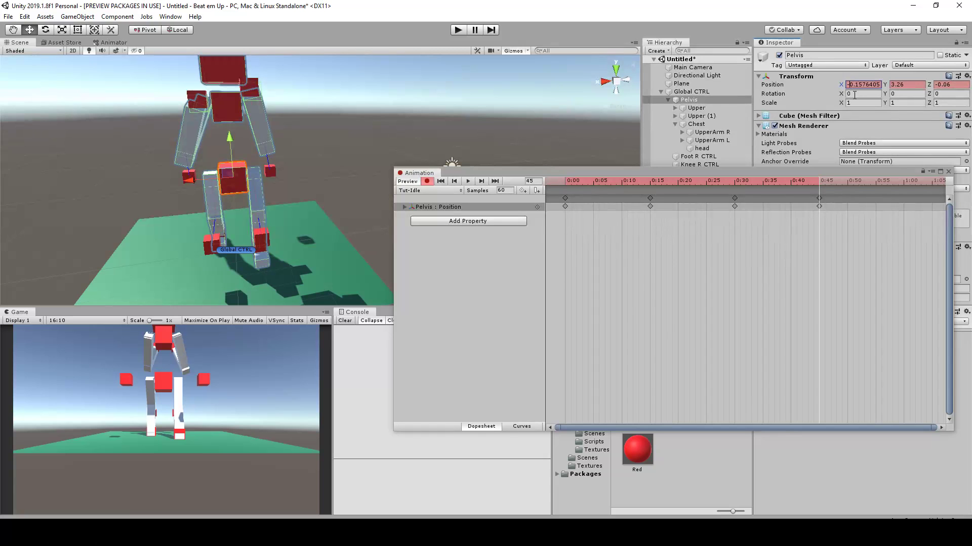
key("Delete")
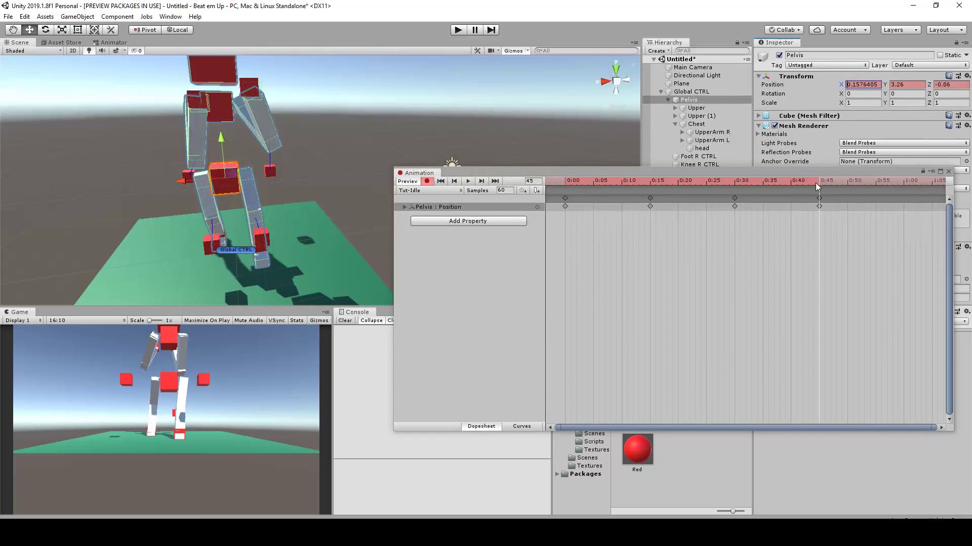
Reset the Pelvis X position at frame 45 to 0, and shift it to the opposite side at X -0.36
left_click_drag(835, 223, 810, 196)
left_click(866, 85)
type("0")
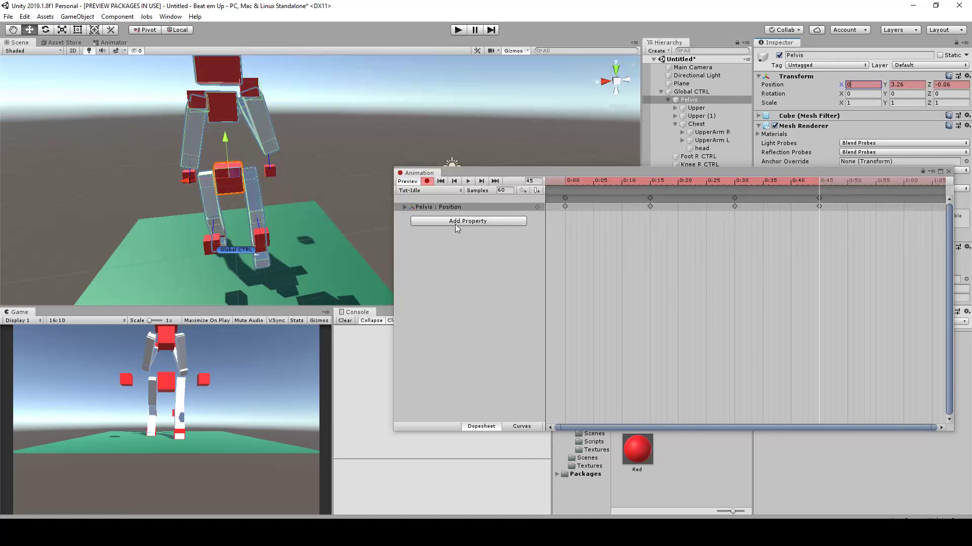
left_click_drag(189, 180, 200, 181)
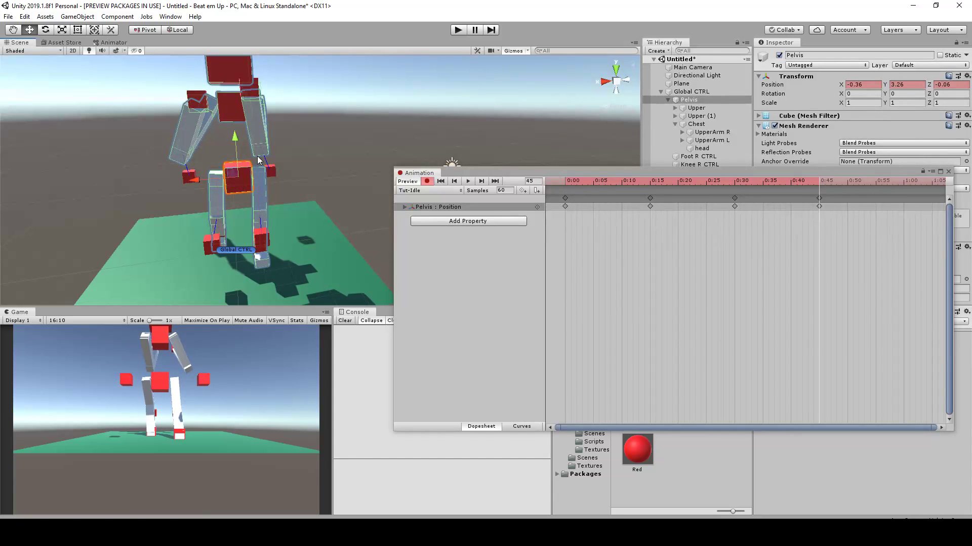
Copy the Pelvis keyframe at frame 0 to frame 60 to close the extended loop
left_click_drag(820, 197, 904, 190)
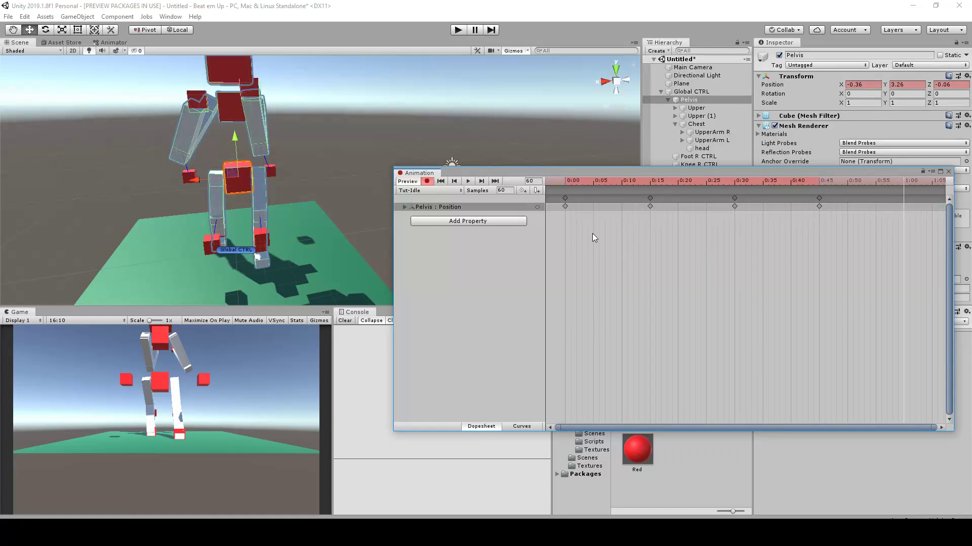
left_click(564, 198)
left_click_drag(898, 180, 905, 180)
key("ctrl+v")
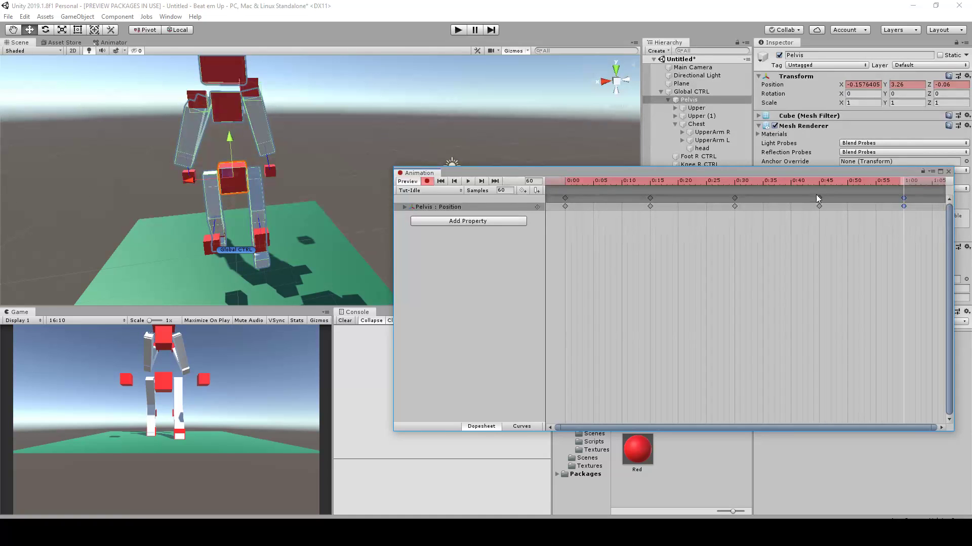
Play the side-to-side loop and delete the middle Pelvis keyframe at frame 30
left_click(467, 181)
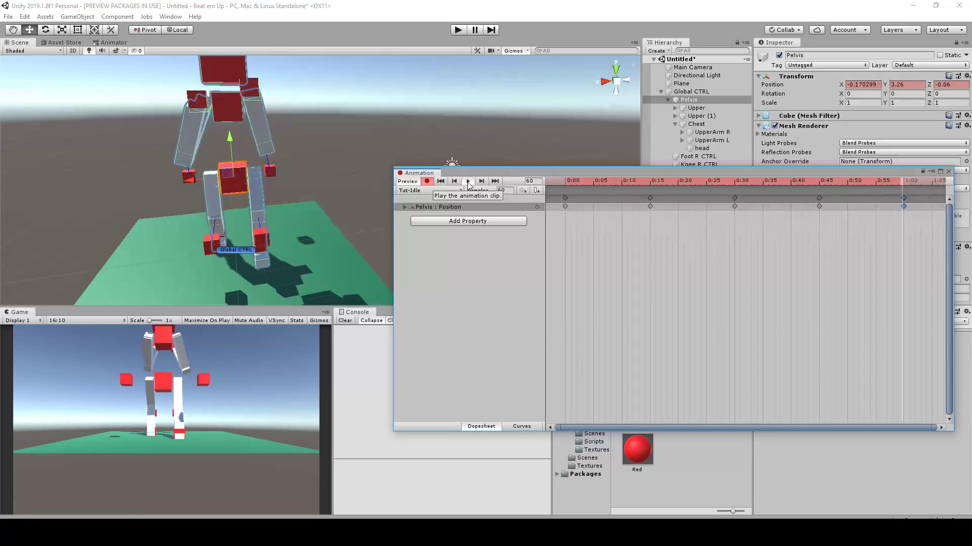
scroll(281, 133, "down", 3)
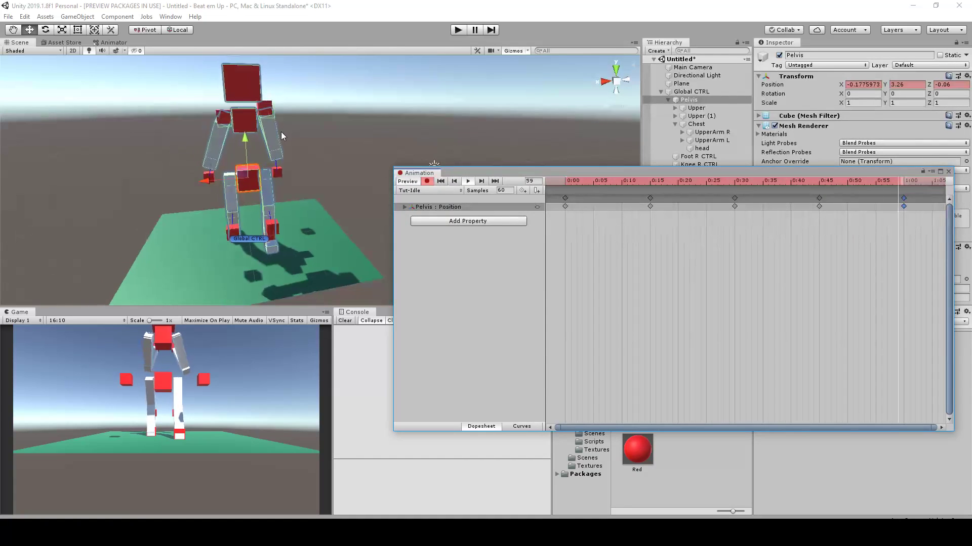
left_click(735, 198)
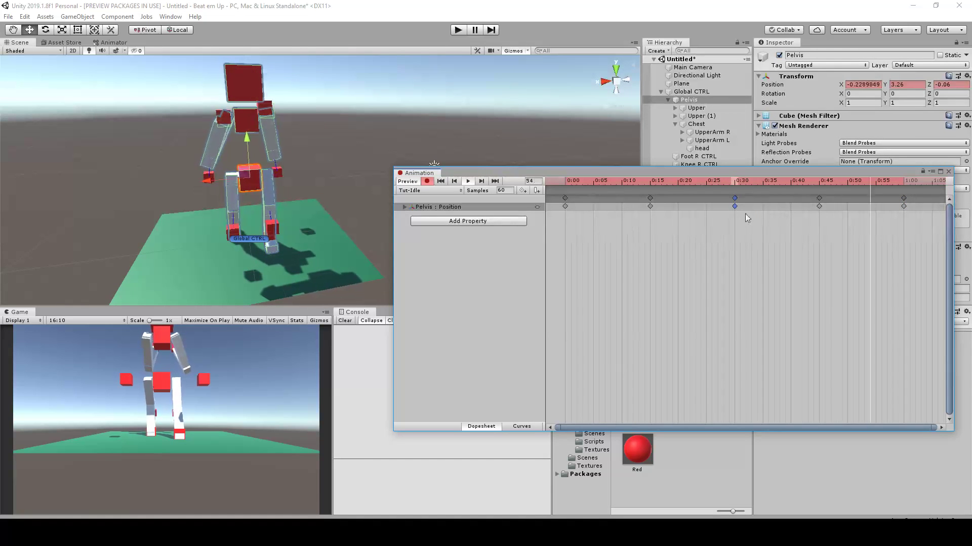
key("Delete")
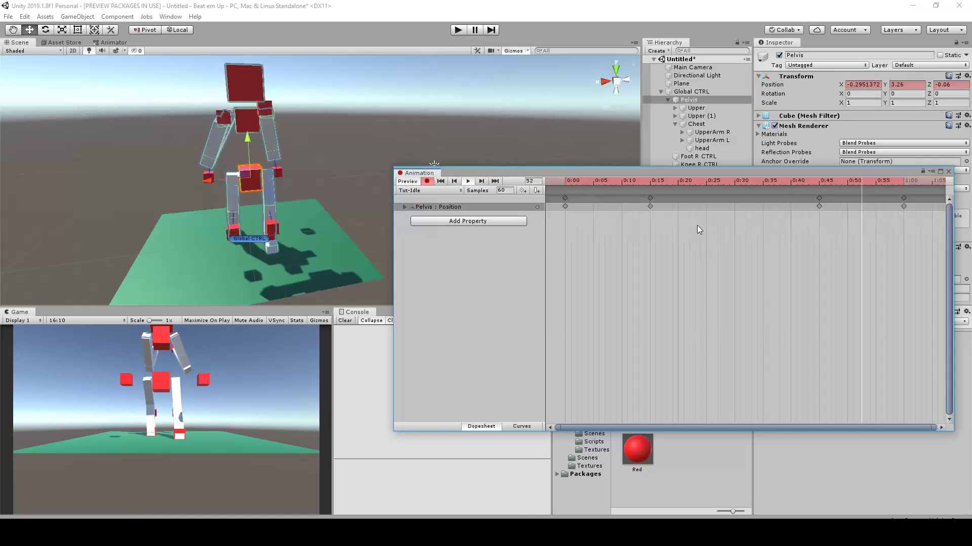
scroll(405, 108, "down", 3)
left_click_drag(346, 116, 454, 162, "alt")
scroll(335, 154, "up", 4)
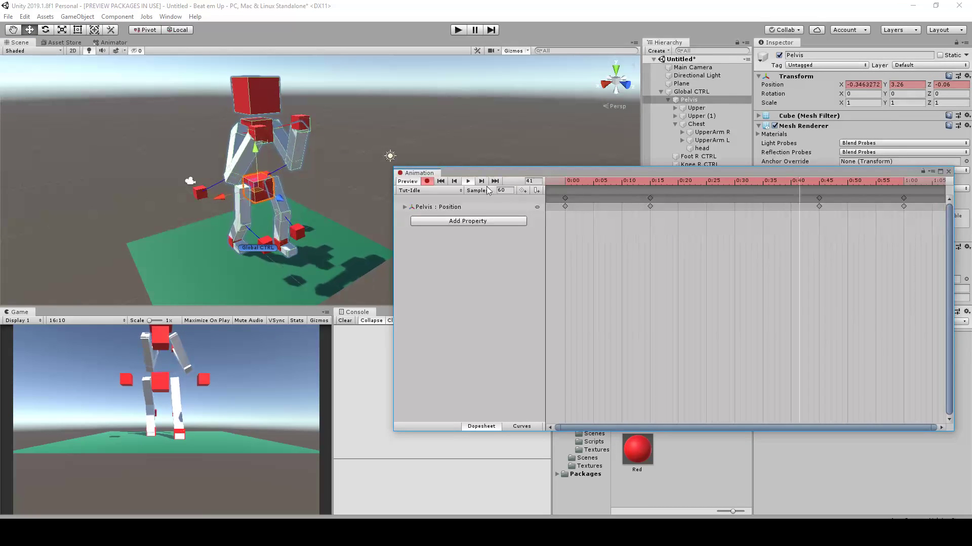
Stop playback and lower the Pelvis to Y 3.02 at frame 30 as a new keyframe
left_click(468, 182)
left_click_drag(457, 154, 308, 141, "alt")
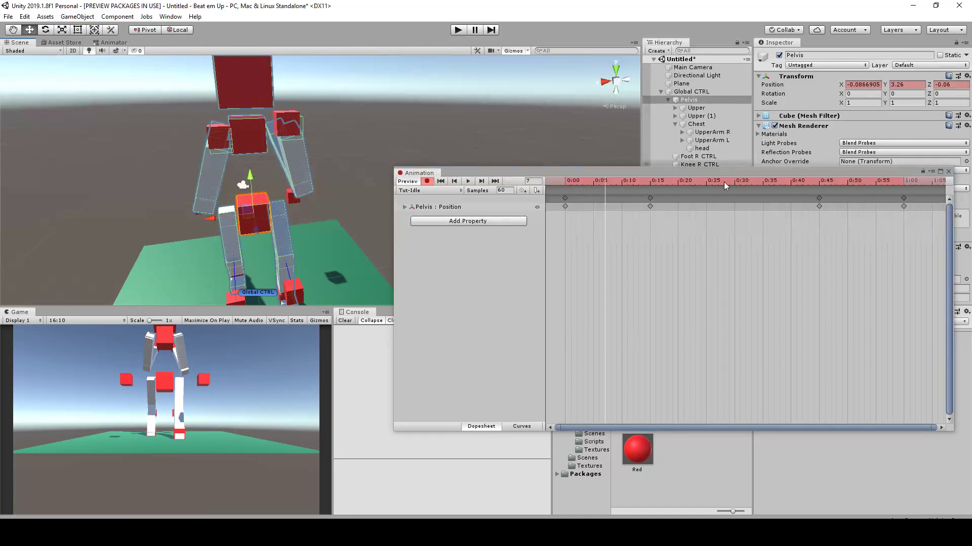
left_click_drag(723, 181, 733, 181)
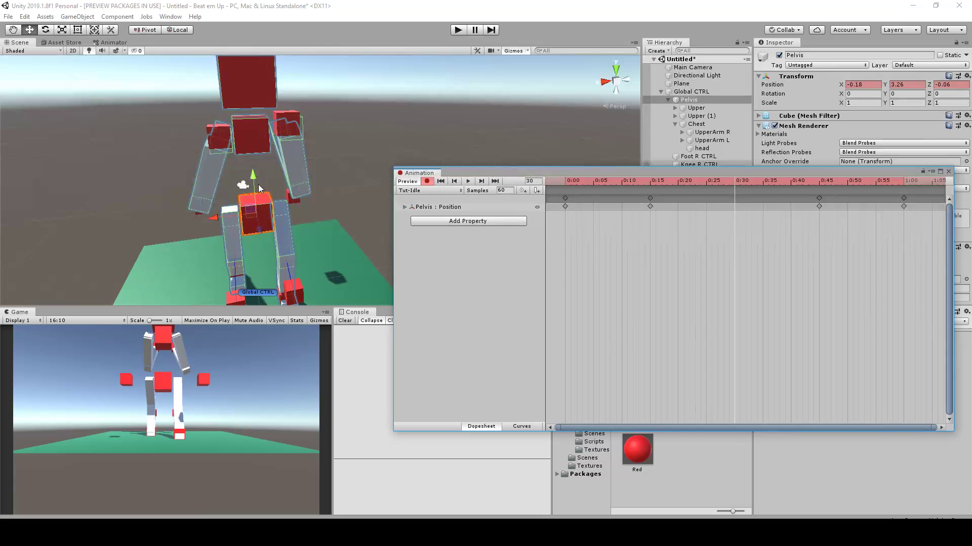
left_click_drag(261, 209, 290, 178, "alt")
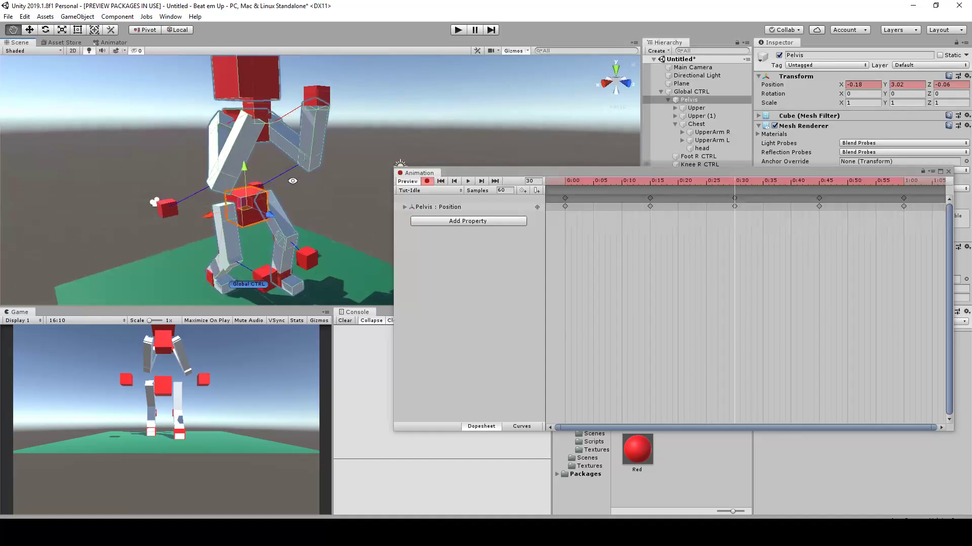
Copy only the Pelvis Y position keyframe from frame 30 to frame 0 so the loop starts lowered
left_click_drag(776, 180, 905, 192)
left_click_drag(479, 91, 362, 104, "alt")
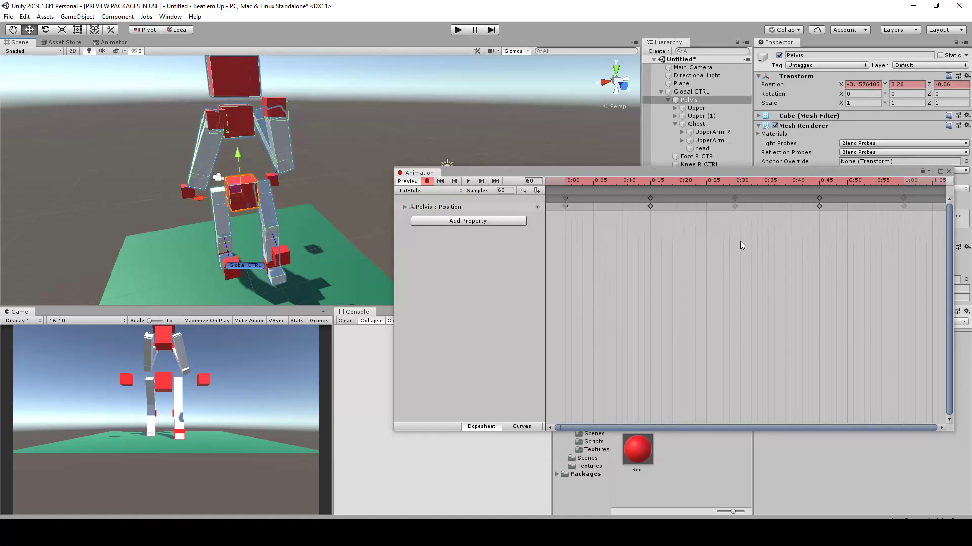
left_click_drag(784, 181, 652, 183)
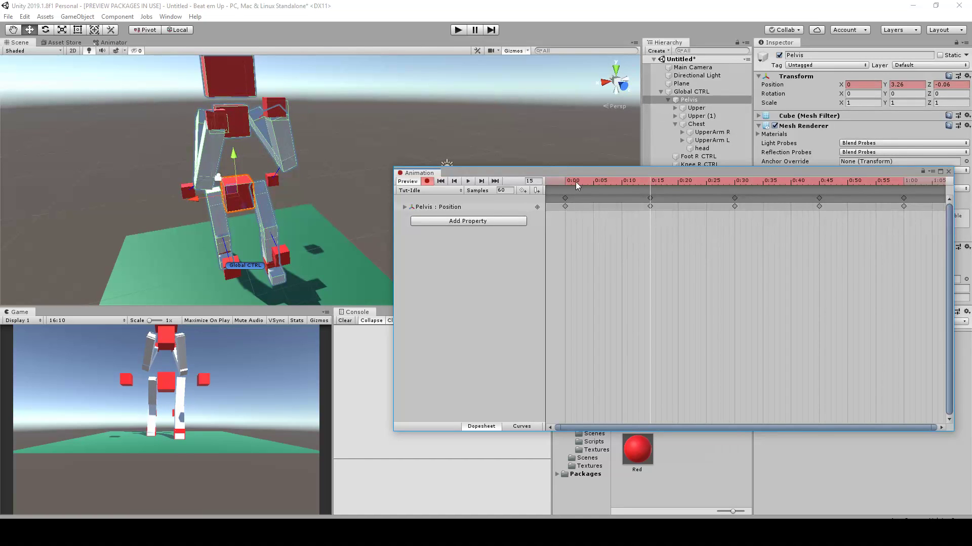
left_click(404, 207)
left_click(456, 227)
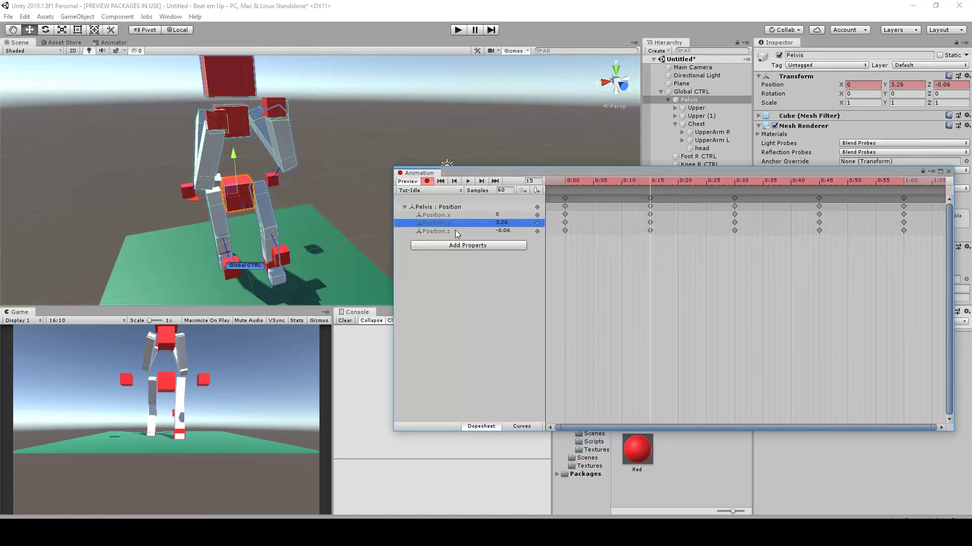
left_click_drag(699, 183, 736, 182)
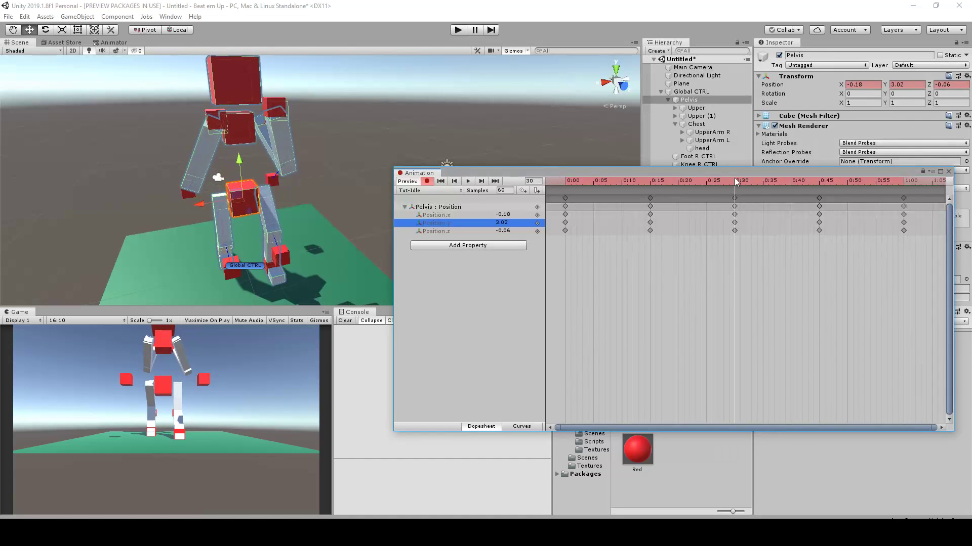
left_click_drag(731, 181, 564, 183)
left_click(735, 223)
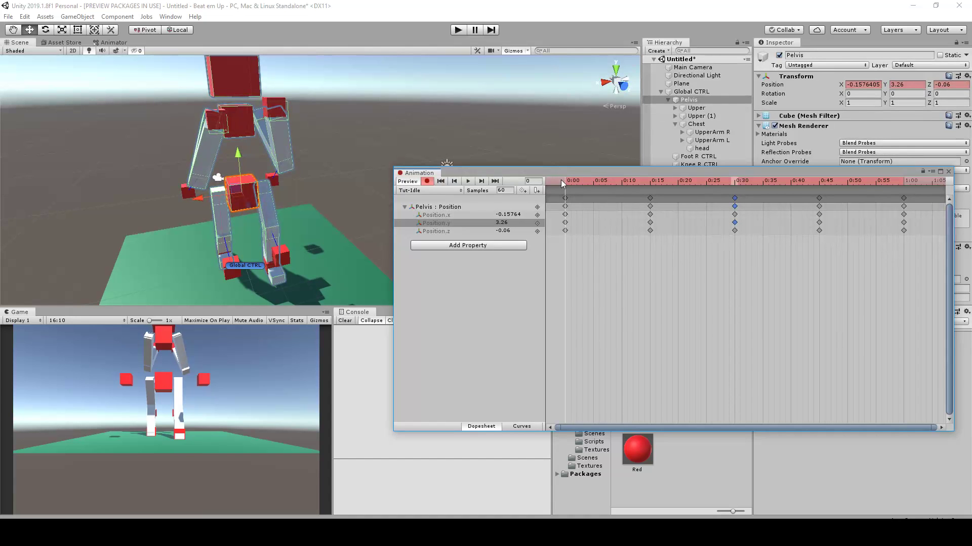
key("ctrl+v")
Paste the lowered Pelvis Y position keyframe at frame 60 to match the start of the loop
left_click_drag(583, 178, 905, 182)
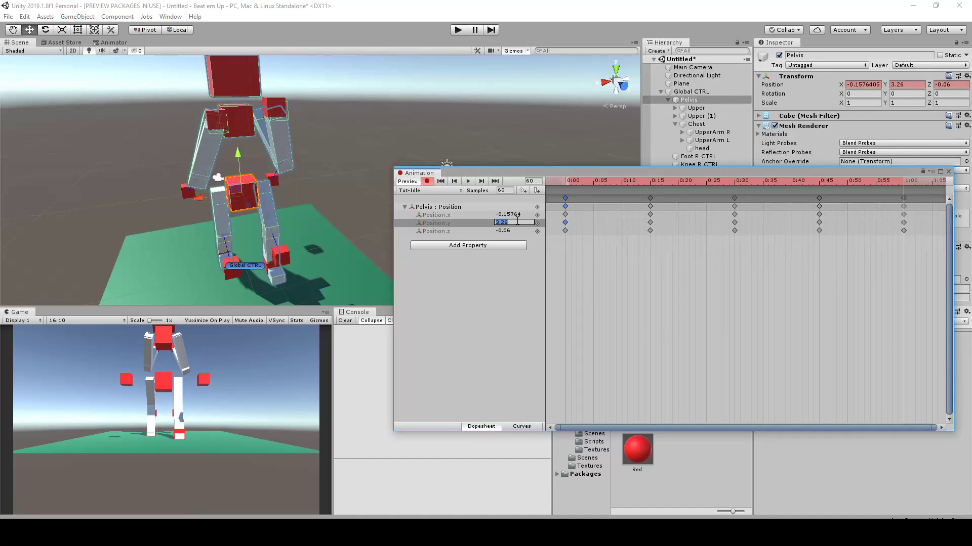
type("-0.1576405")
key("ctrl+z")
left_click(589, 247)
left_click_drag(881, 181, 784, 180)
key("ctrl+z")
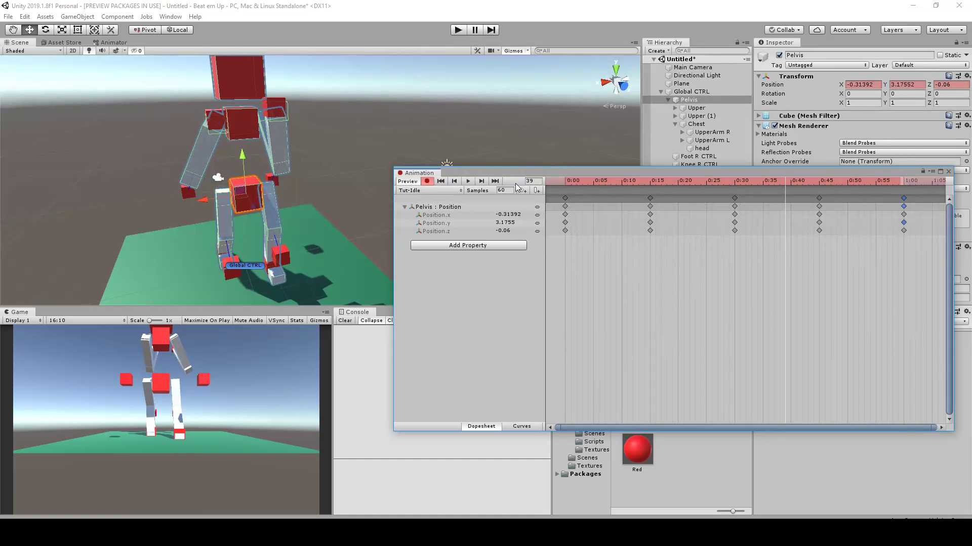
Play the Tut-Idle loop, review the Pelvis motion from several angles, and stop playback
left_click(469, 182)
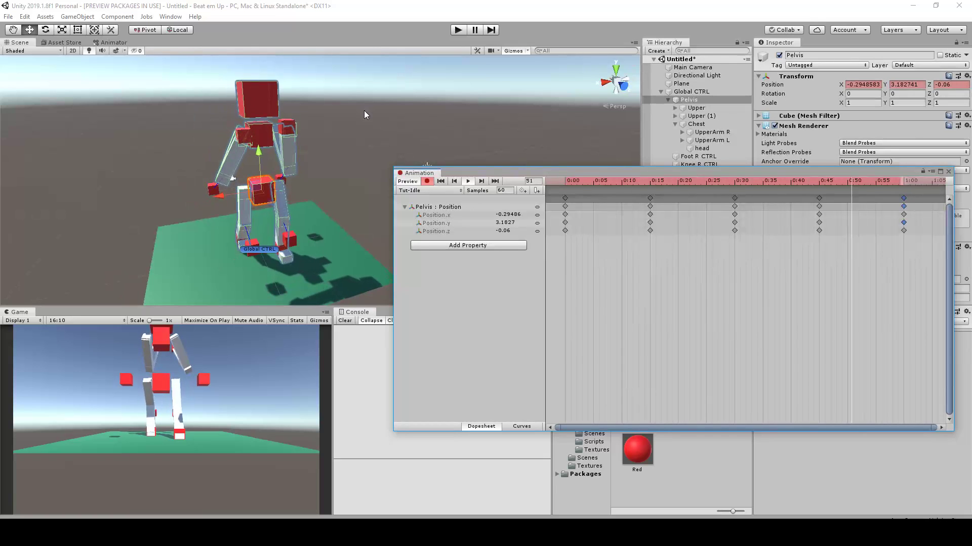
left_click_drag(365, 107, 415, 120, "alt")
scroll(368, 114, "up", 3)
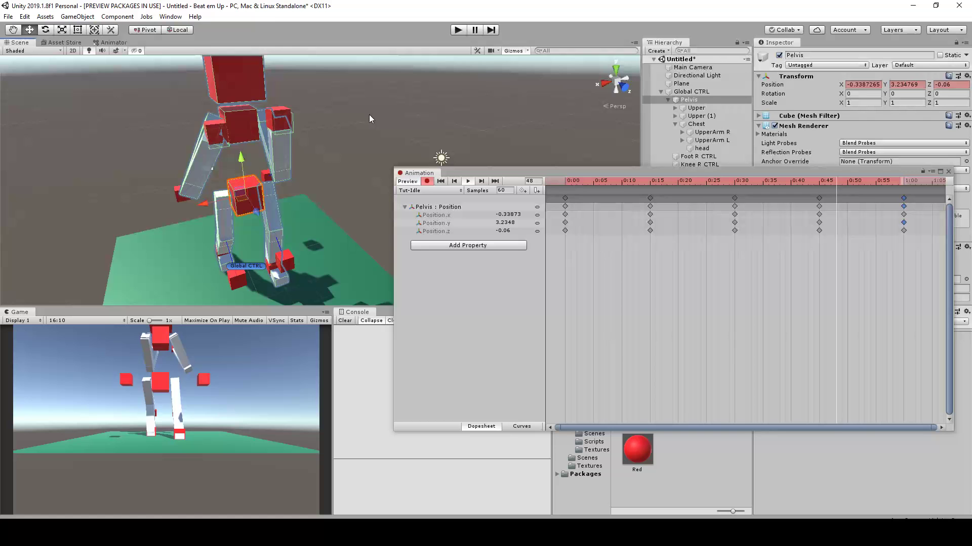
middle_click_drag(357, 99, 362, 106)
scroll(362, 105, "up", 1)
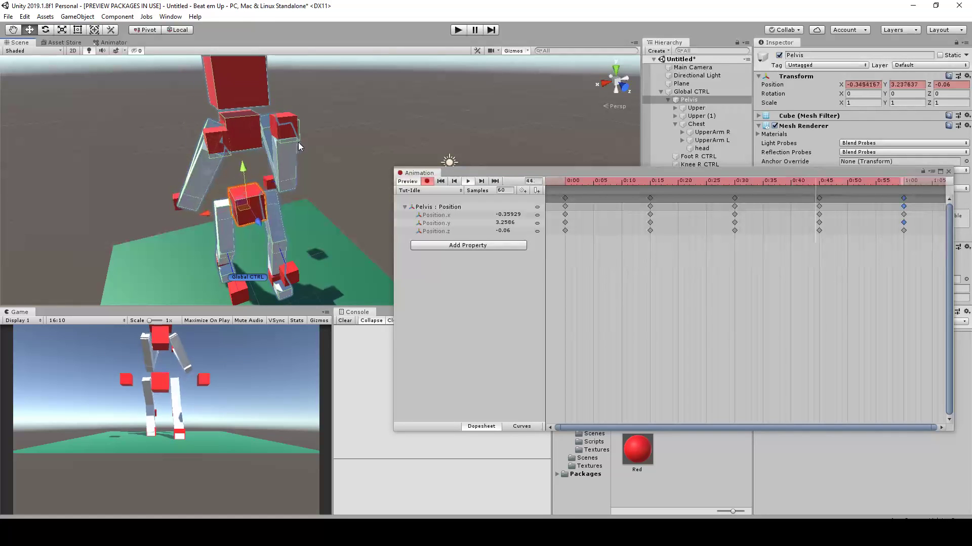
scroll(417, 138, "down", 2)
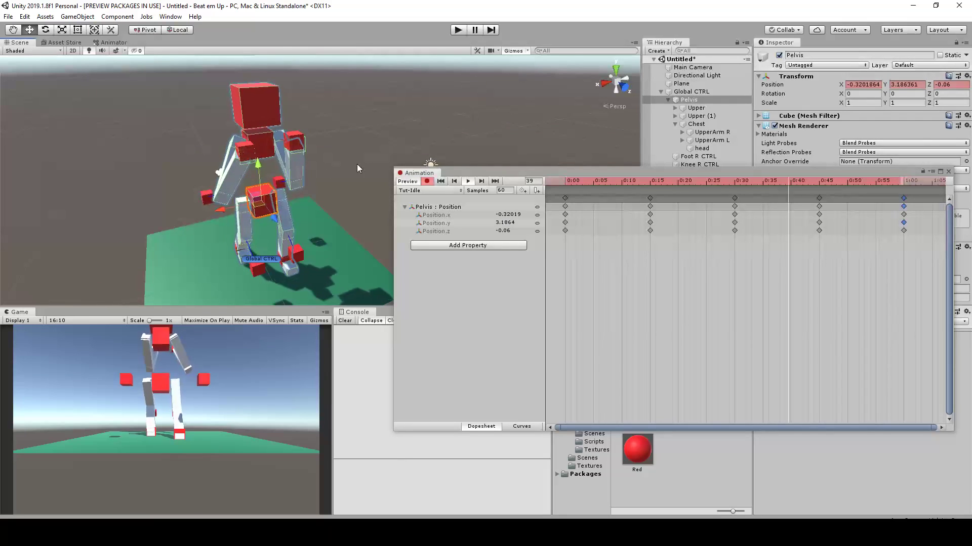
scroll(311, 140, "up", 1)
left_click_drag(450, 172, 431, 174)
left_click(450, 184)
Keyframe Hand CTRL R (1) at Y 6.08, Z 2.25 on frame 15 and at Y 6.01, Z 2.47 on frame 45
left_click_drag(403, 127, 472, 97, "alt")
scroll(471, 97, "up", 3)
middle_click_drag(472, 97, 431, 128)
scroll(295, 147, "up", 1)
scroll(307, 141, "down", 2)
scroll(307, 142, "up", 1)
left_click_drag(470, 99, 427, 105, "alt")
left_click_drag(620, 183, 632, 183)
left_click(259, 159)
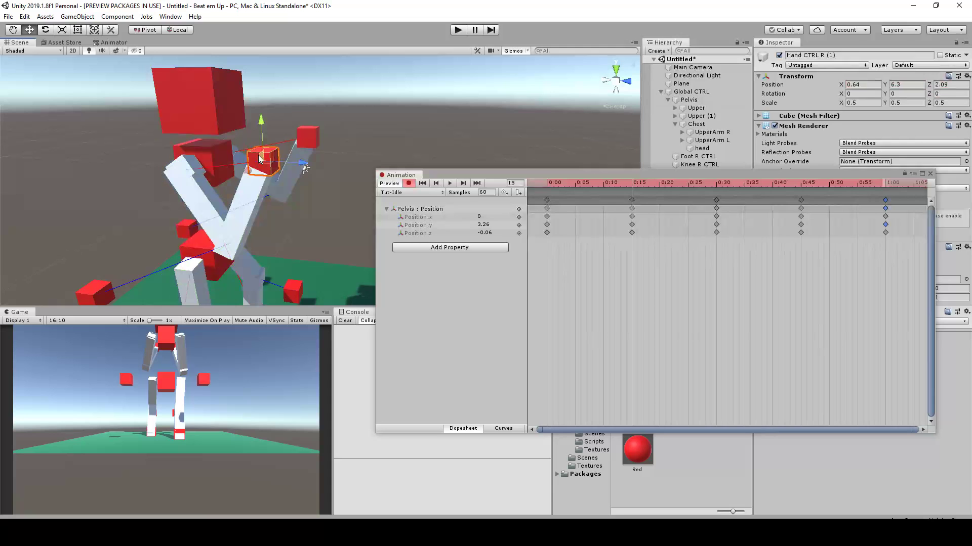
left_click_drag(268, 160, 309, 158, "alt")
left_click_drag(600, 184, 802, 199)
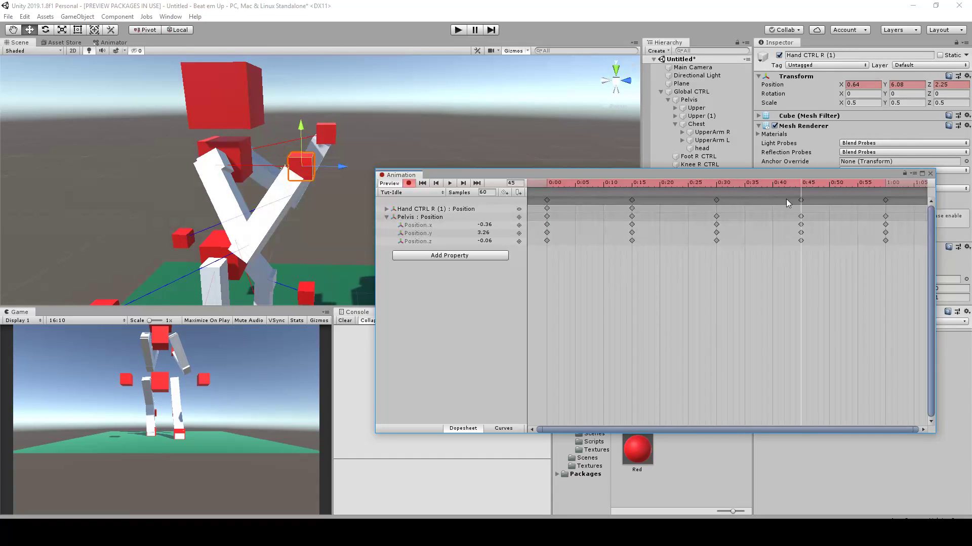
left_click_drag(311, 162, 309, 159)
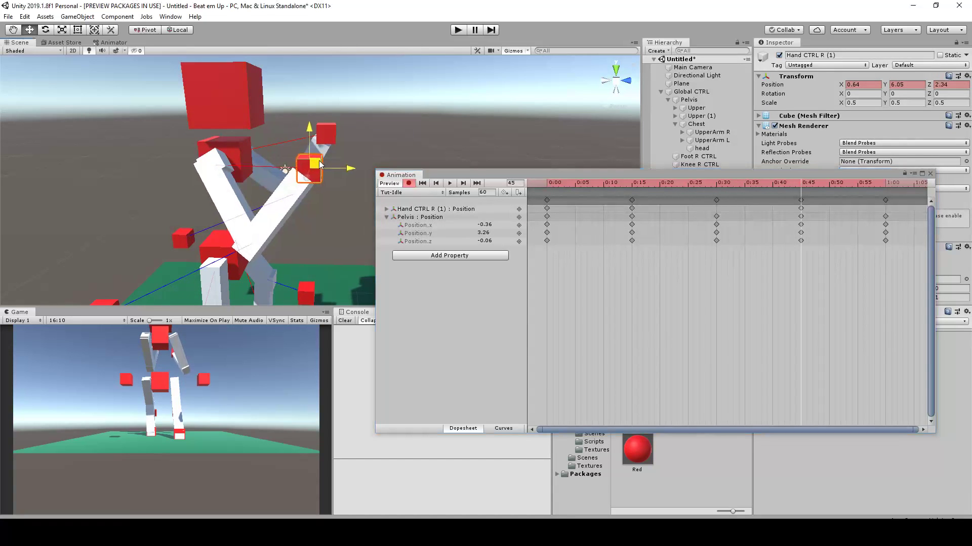
Copy the Hand CTRL R (1) position keyframe from frame 0 to frame 60
left_click_drag(636, 184, 528, 190)
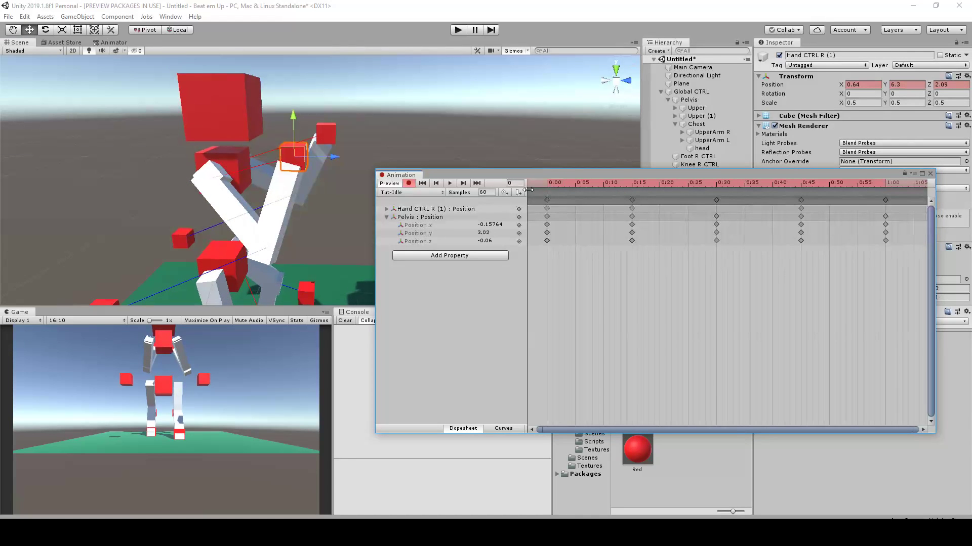
left_click(420, 210)
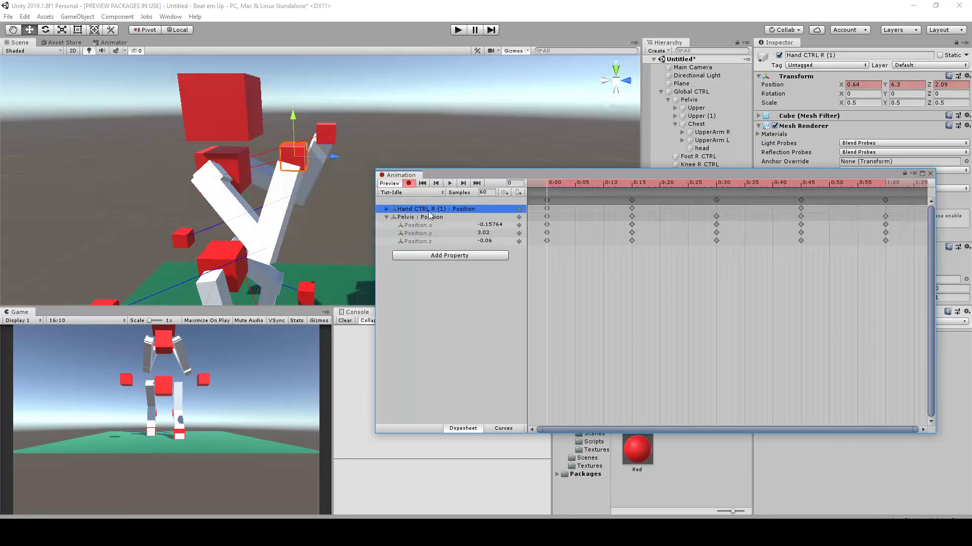
left_click(547, 209)
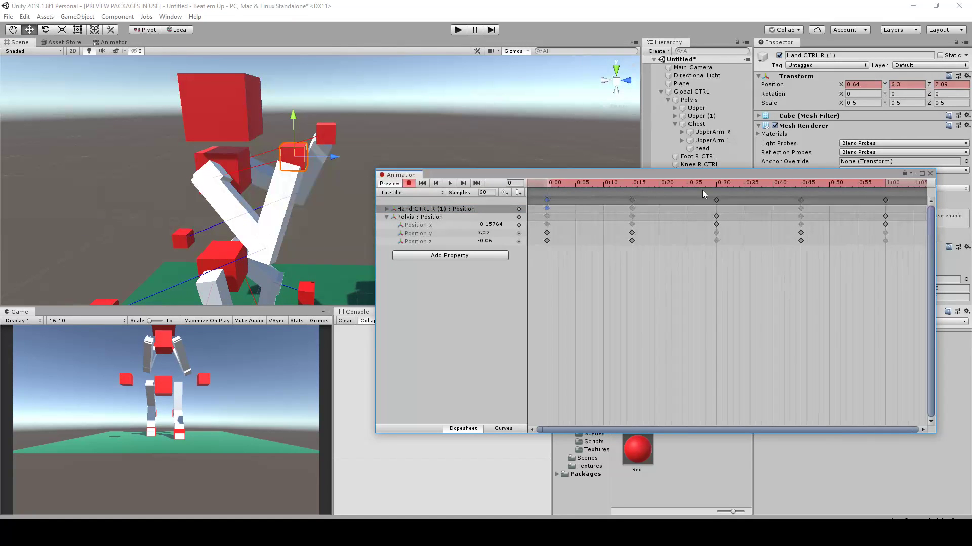
left_click_drag(848, 184, 887, 187)
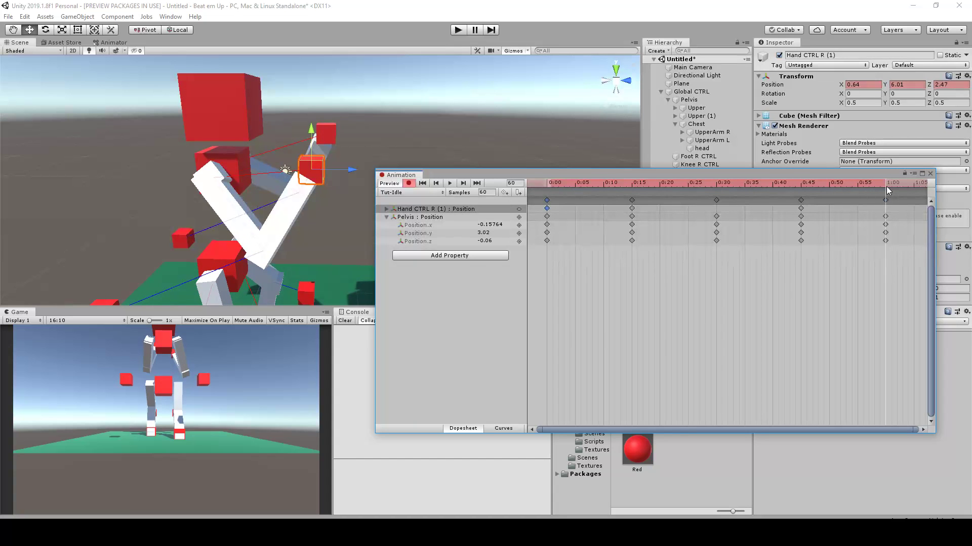
key("ctrl+v")
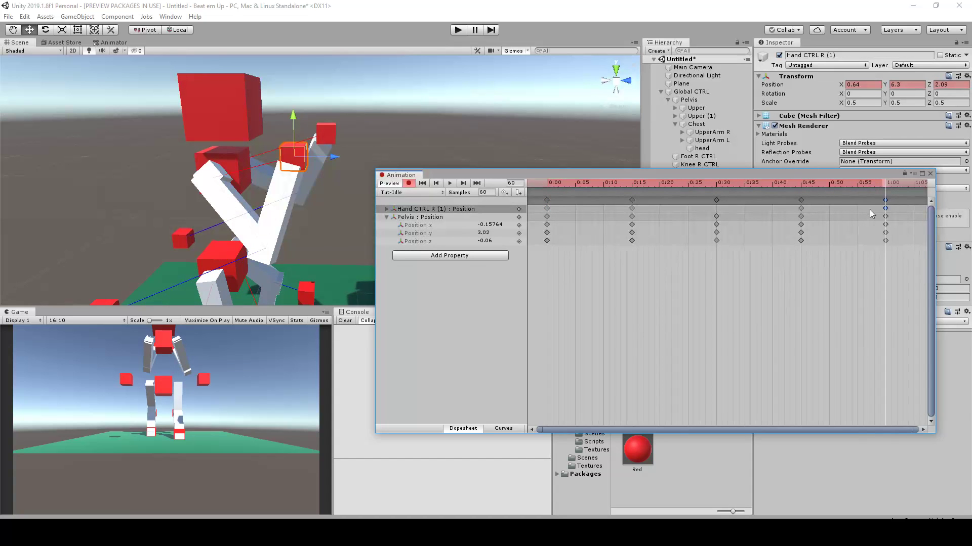
Try shifting the Hand CTRL R (1) keyframe from frame 15 to frame 30, and remove that hand's position track from the clip
left_click_drag(866, 185, 632, 199)
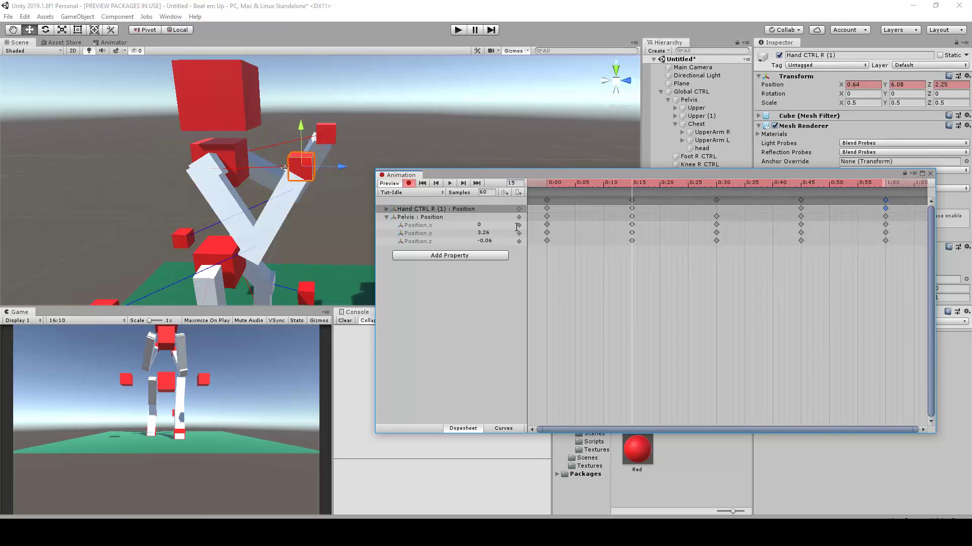
left_click_drag(633, 209, 584, 222)
left_click_drag(537, 122, 325, 132, "alt")
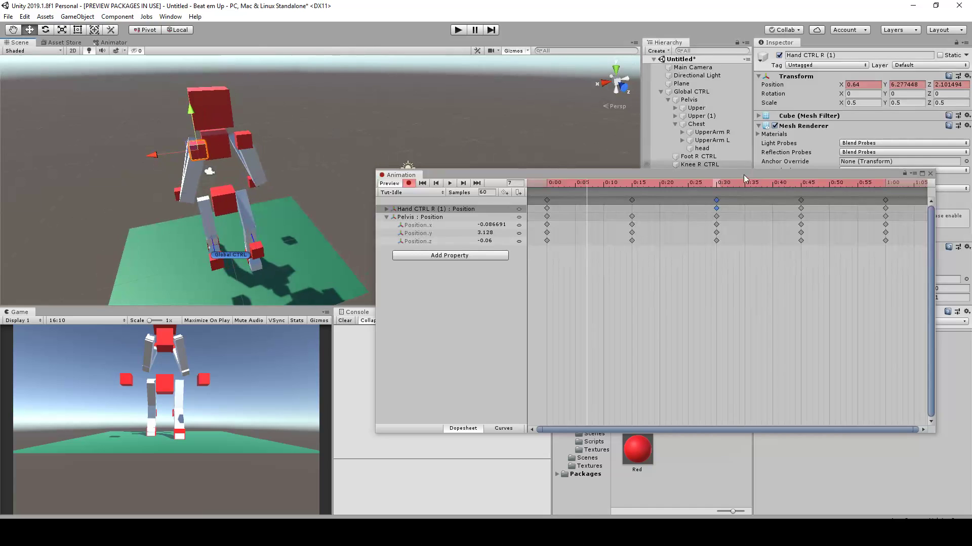
left_click_drag(660, 184, 715, 187)
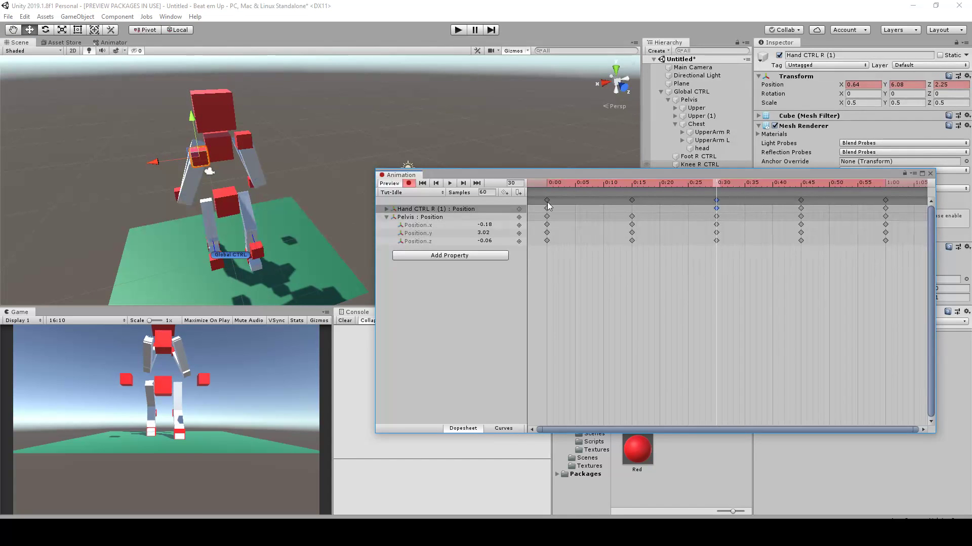
left_click(475, 208)
key("Delete")
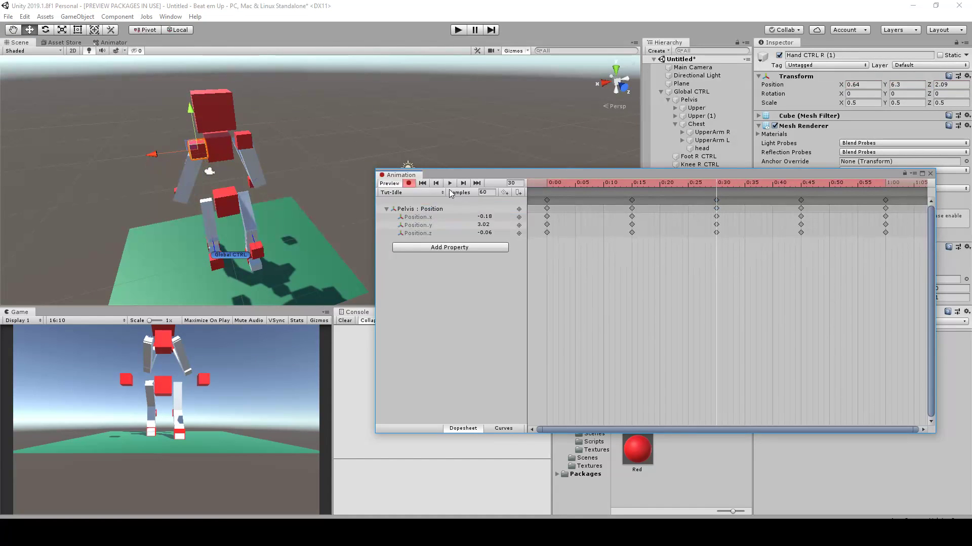
At frame 30, push Hand CTRL R (1) forward to Y 6.18, Z 3.02 as a new keyframe
left_click_drag(651, 186, 716, 191)
left_click_drag(195, 174, 320, 173, "alt")
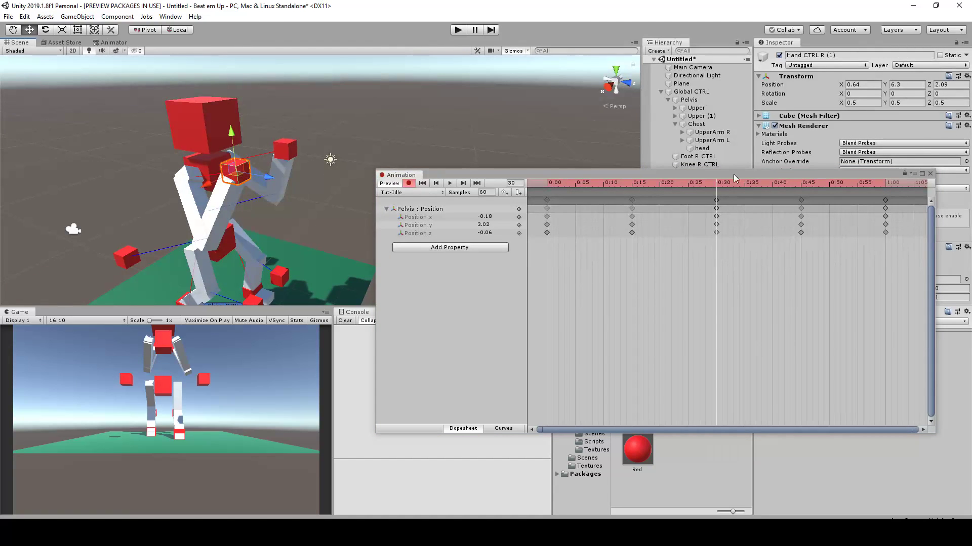
left_click(719, 184)
left_click_drag(260, 175, 320, 154, "alt")
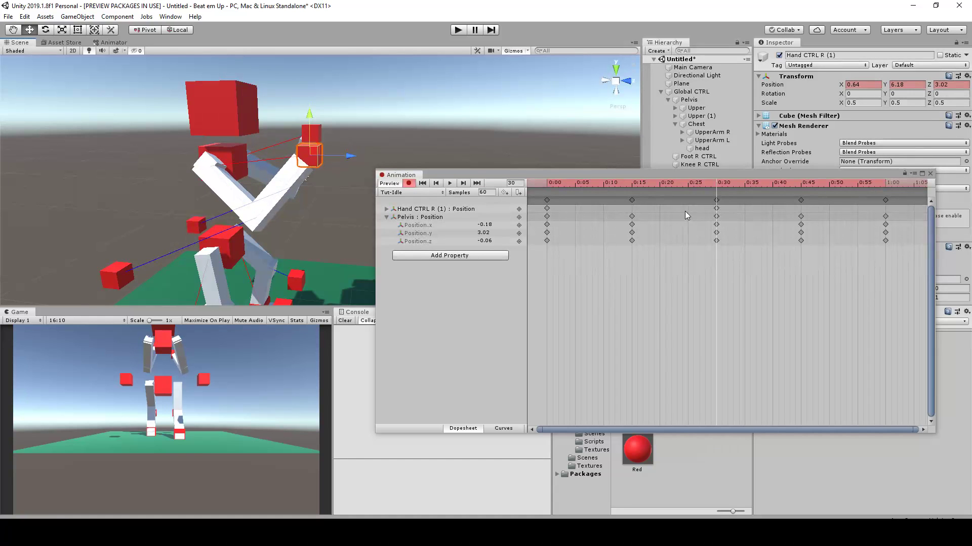
Duplicate the starting Hand CTRL R (1) keyframe at frame 60 to close the hand's loop
left_click_drag(718, 184, 549, 198)
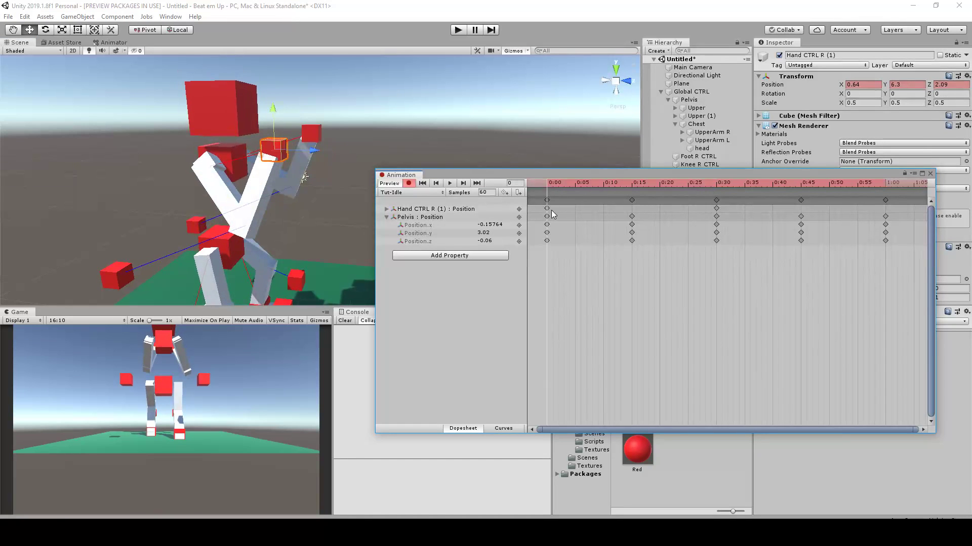
left_click(548, 209)
left_click_drag(869, 183, 886, 186)
key("ctrl+v")
At frame 30, pull Hand CTRL L back and inward to X -0.66, Y 6.28, Z 2.13 as a new keyframe
left_click_drag(407, 98, 336, 147, "alt")
left_click_drag(579, 183, 715, 197)
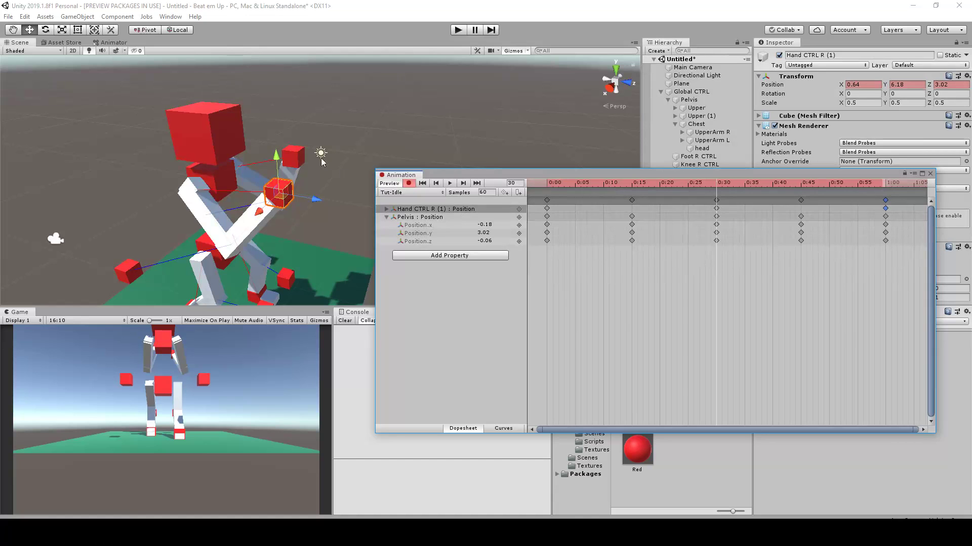
left_click(295, 157)
left_click_drag(303, 167, 312, 146, "alt")
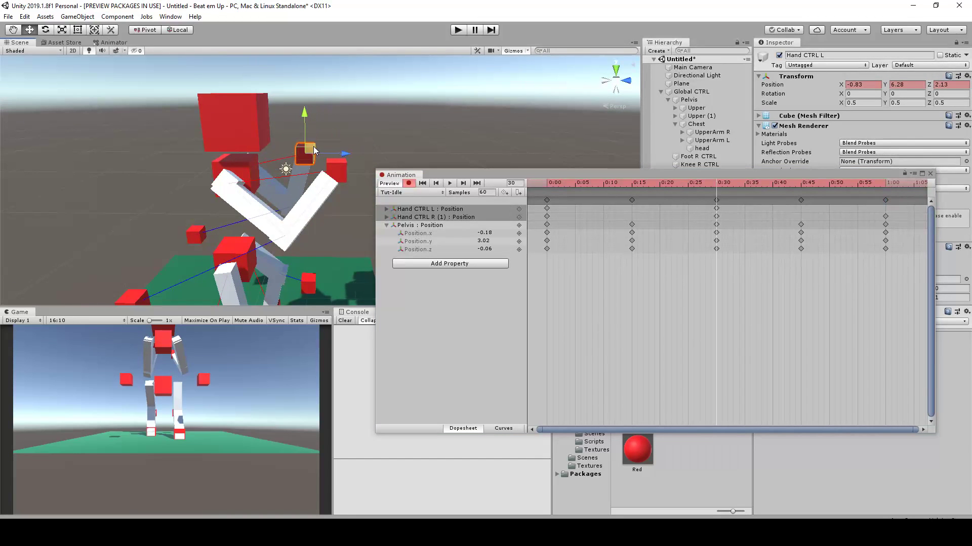
left_click_drag(456, 119, 224, 152, "alt")
left_click_drag(275, 192, 334, 163, "alt")
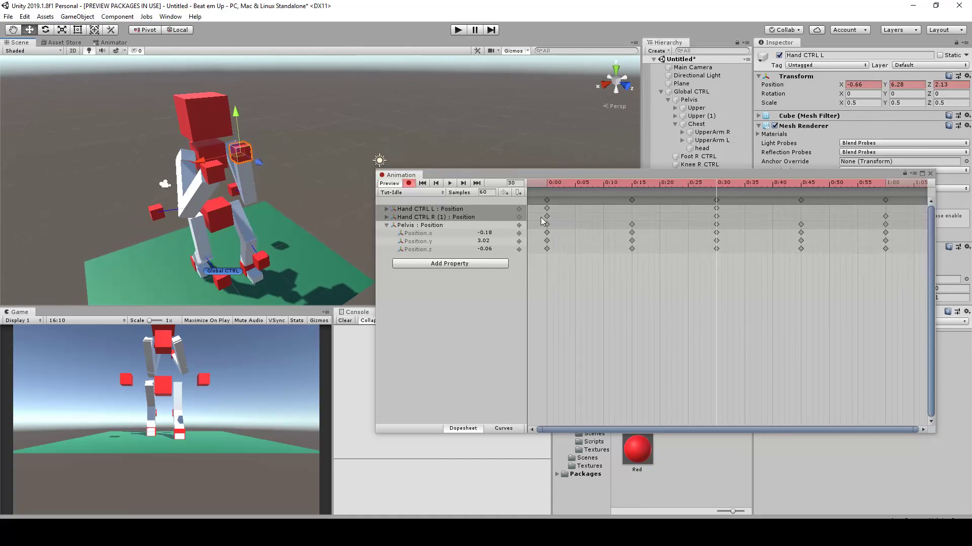
Copy the Hand CTRL L position keyframe from frame 0 to frame 60
left_click(472, 210)
left_click(547, 208)
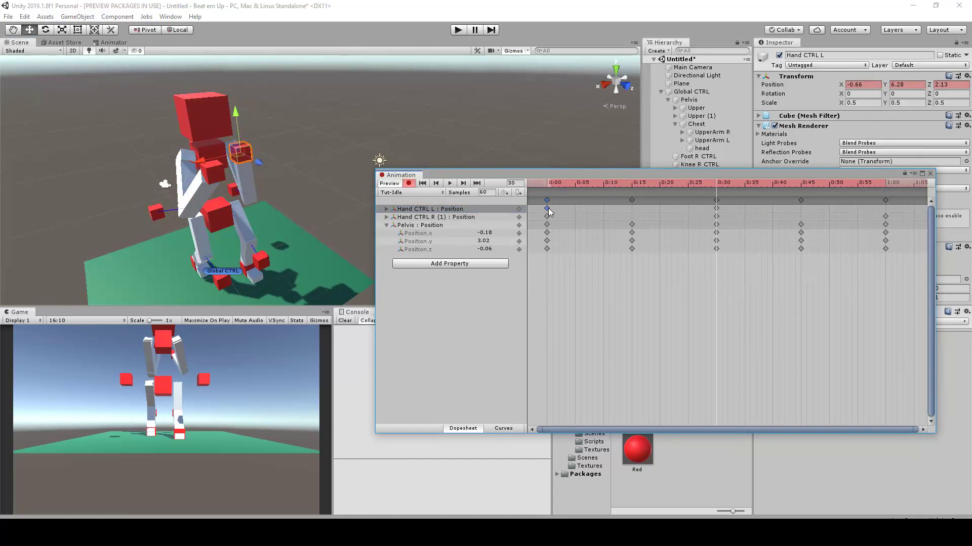
left_click_drag(757, 183, 886, 186)
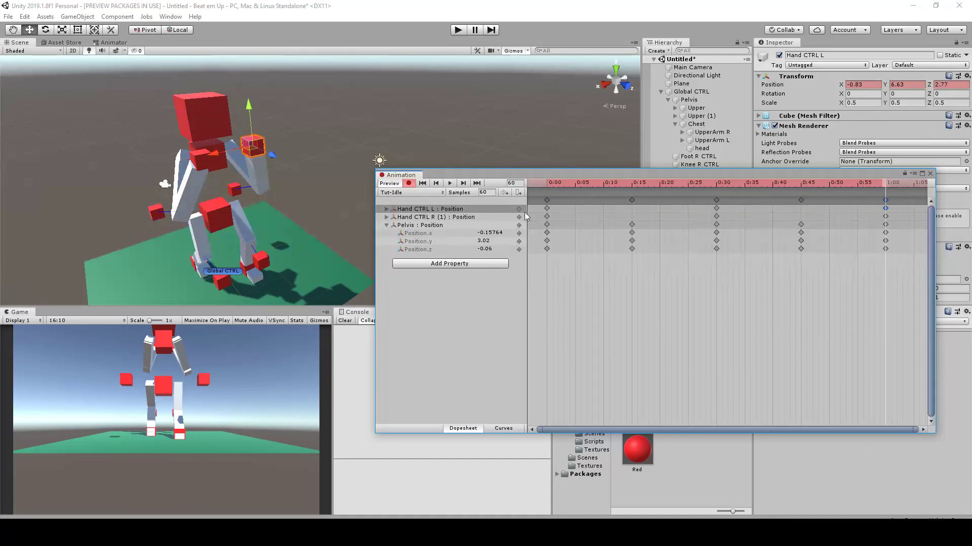
Shift the middle Hand CTRL L keyframe to frame 25 and check the arm motion from other angles
left_click(717, 208)
left_click_drag(632, 184, 548, 187)
left_click_drag(278, 125, 288, 187, "alt")
scroll(253, 170, "up", 4)
middle_click_drag(235, 162, 263, 200)
scroll(263, 213, "up", 3)
left_click_drag(263, 227, 260, 192, "alt")
At frame 30, rotate the Chest to Y -8.027 as a new rotation keyframe
left_click(188, 190)
scroll(267, 196, "down", 3)
left_click_drag(557, 183, 716, 214)
middle_click_drag(204, 170, 221, 169)
key("e")
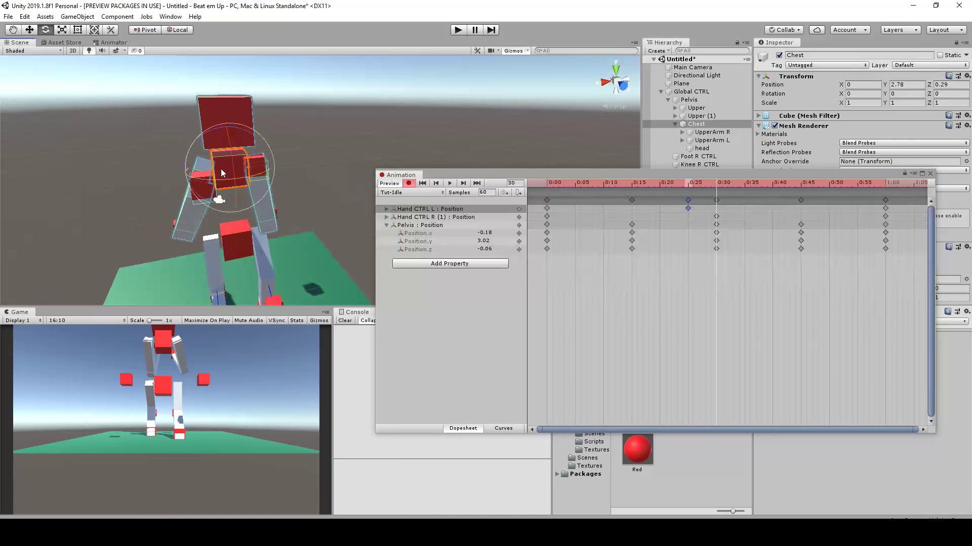
left_click_drag(246, 176, 260, 177)
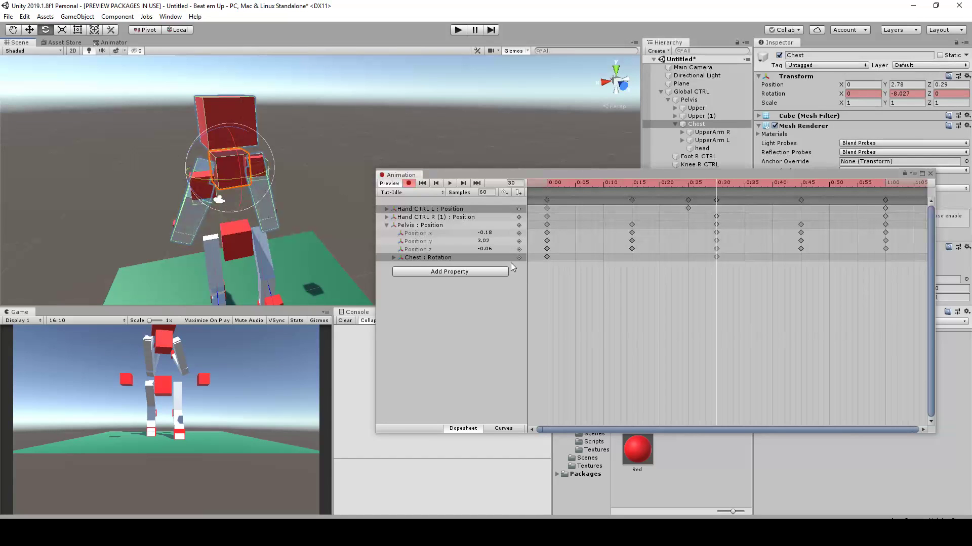
Copy the Chest rotation keyframe from frame 0 to frame 60
left_click(394, 258)
left_click(429, 259)
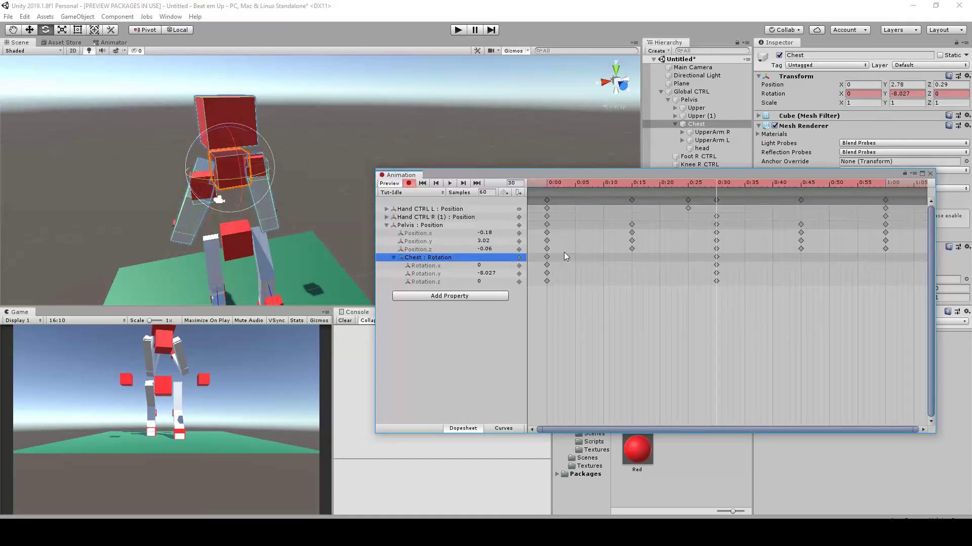
left_click(547, 257)
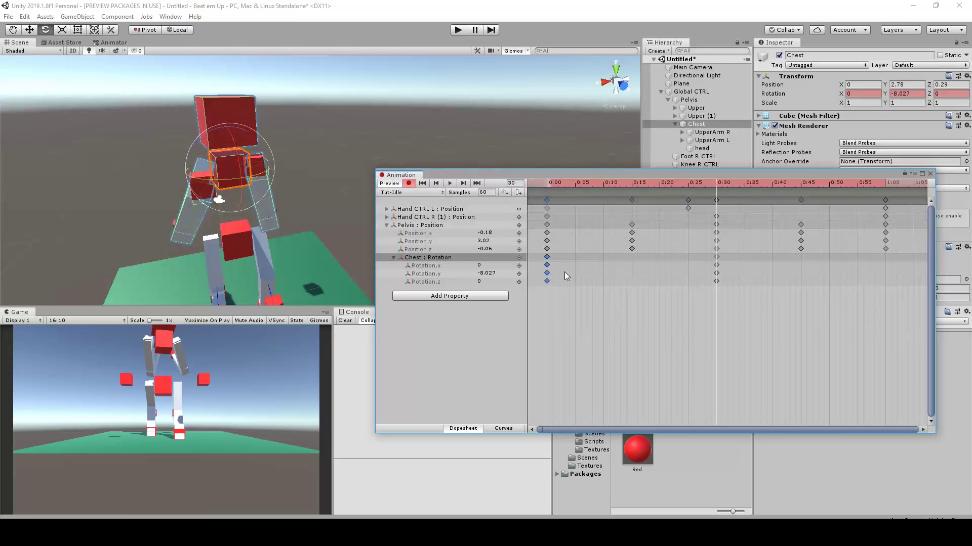
left_click_drag(753, 184, 888, 184)
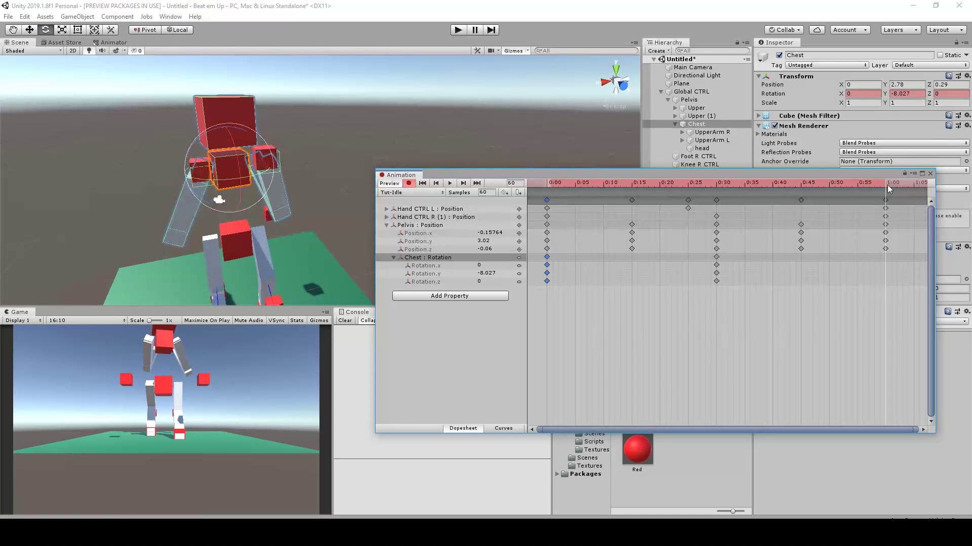
key("ctrl+v")
Play the Tut-Idle clip from frame 0 and examine the chest, arm and pelvis motion from several angles
left_click_drag(729, 185, 483, 204)
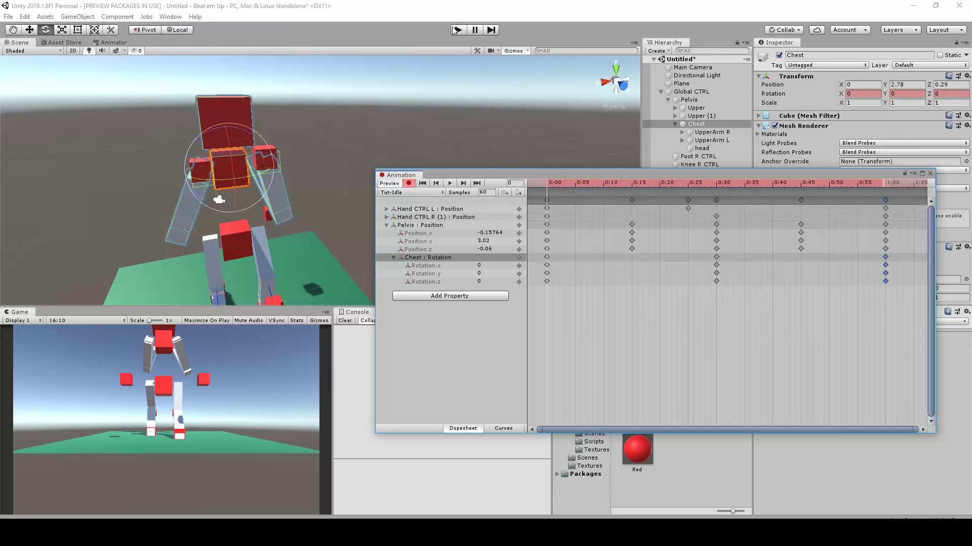
left_click(452, 183)
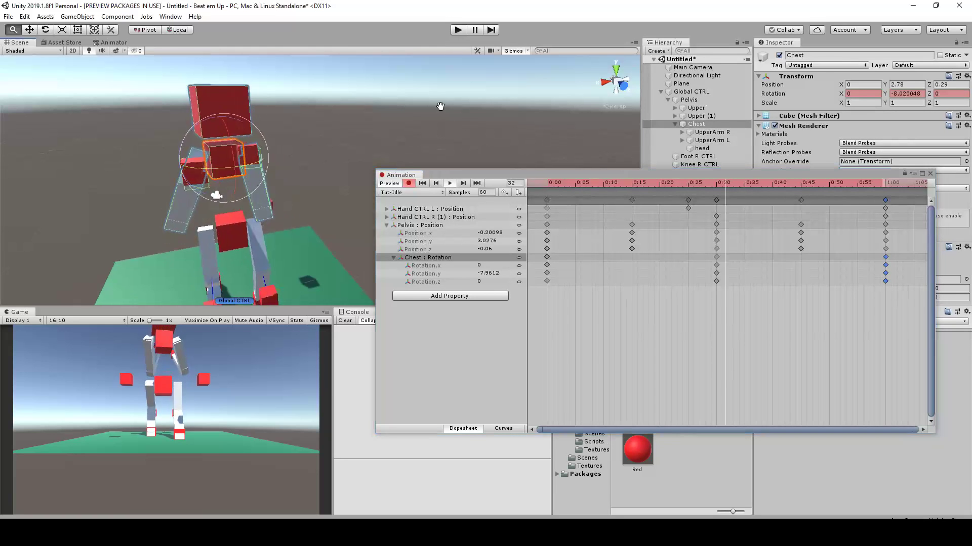
scroll(347, 147, "down", 4)
left_click_drag(446, 124, 320, 147, "alt")
left_click_drag(435, 142, 362, 151, "alt")
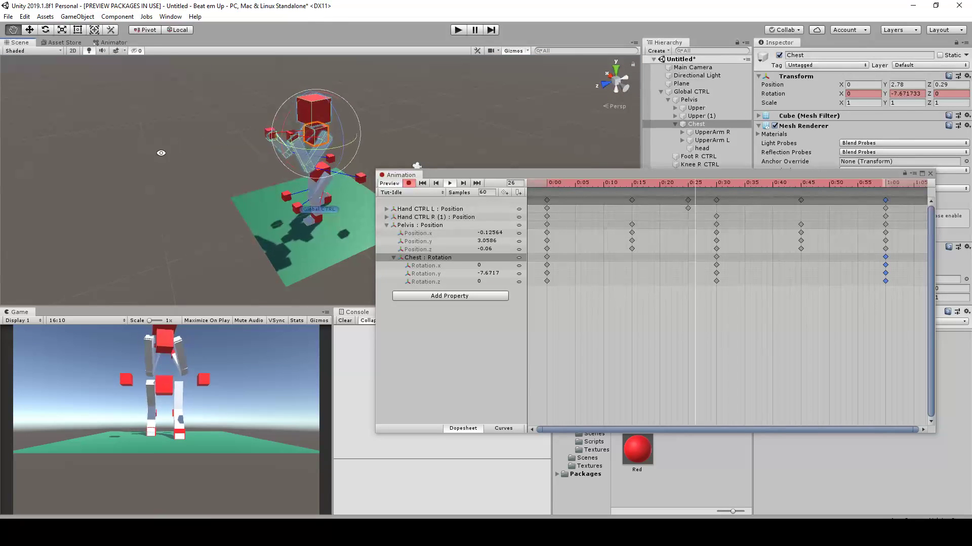
left_click_drag(250, 171, 426, 145, "alt")
right_click_drag(425, 146, 377, 109, "alt")
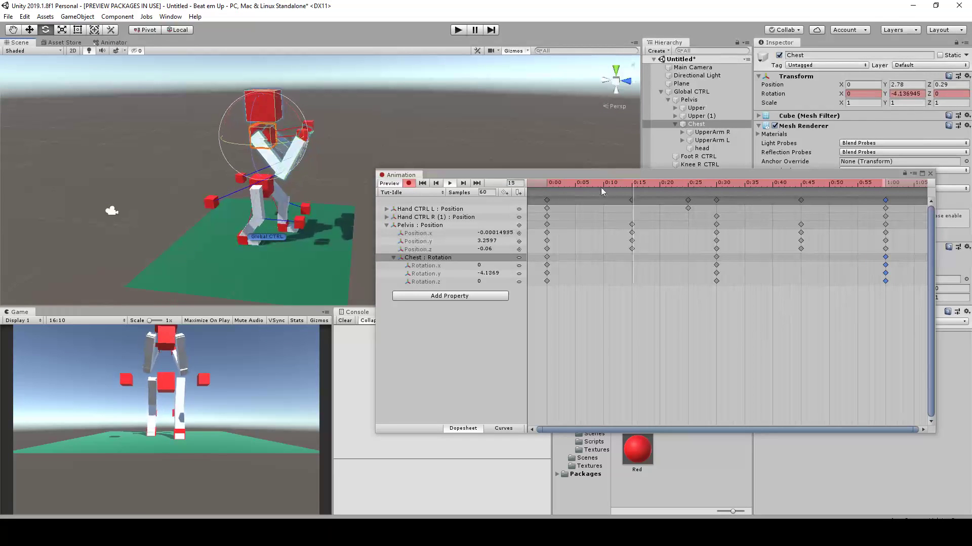
scroll(341, 112, "up", 1)
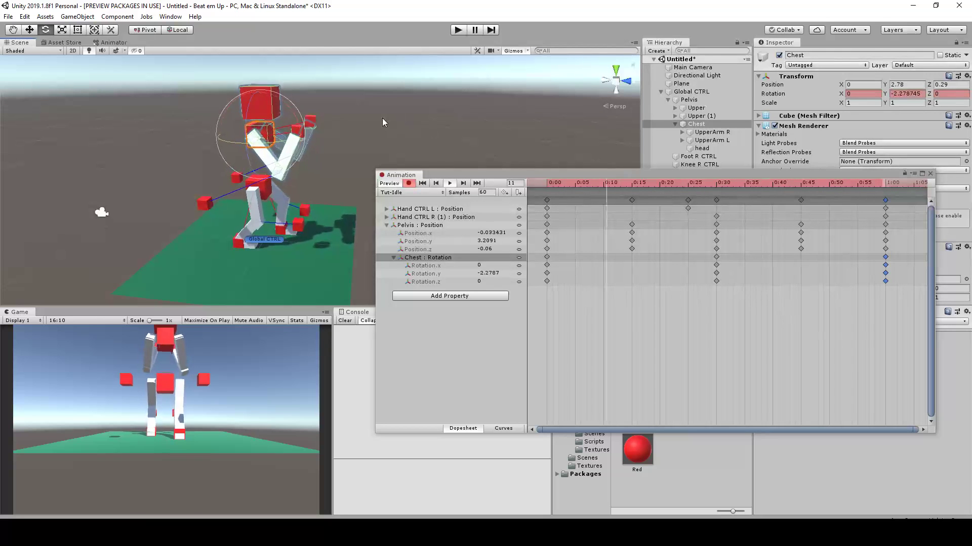
mouse_move(366, 123)
left_mouse_down("alt")
mouse_move(478, 99)
mouse_move(363, 125)
mouse_move(346, 105)
mouse_move(348, 150)
mouse_move(332, 148)
mouse_move(354, 136)
left_mouse_up("alt")
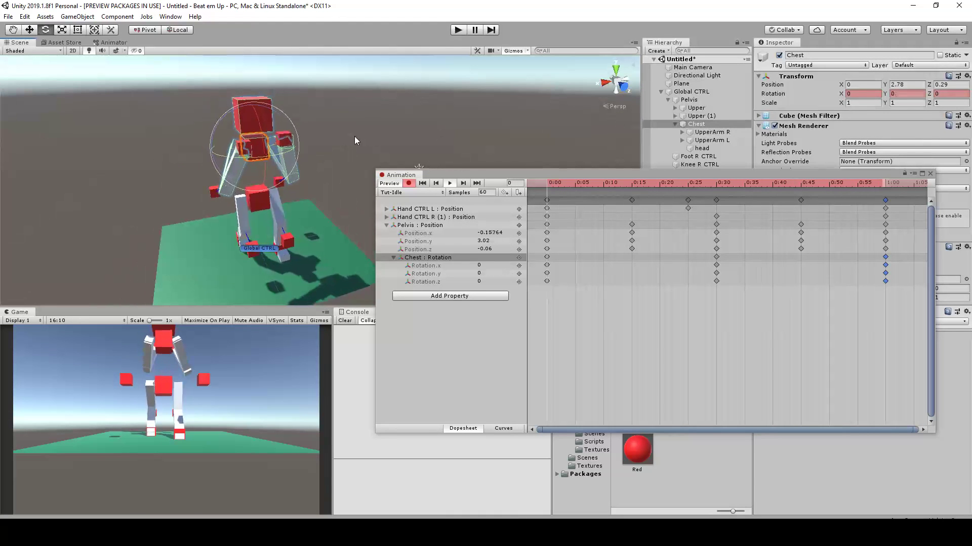
Turn off keyframe recording and deselect the Chest to review the playing idle loop without its gizmo
left_click(407, 183)
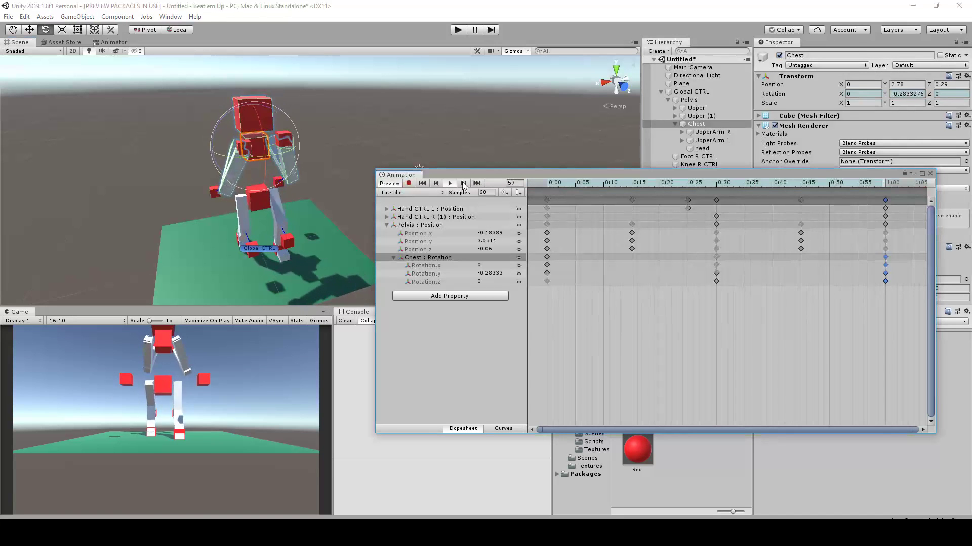
left_click(424, 135)
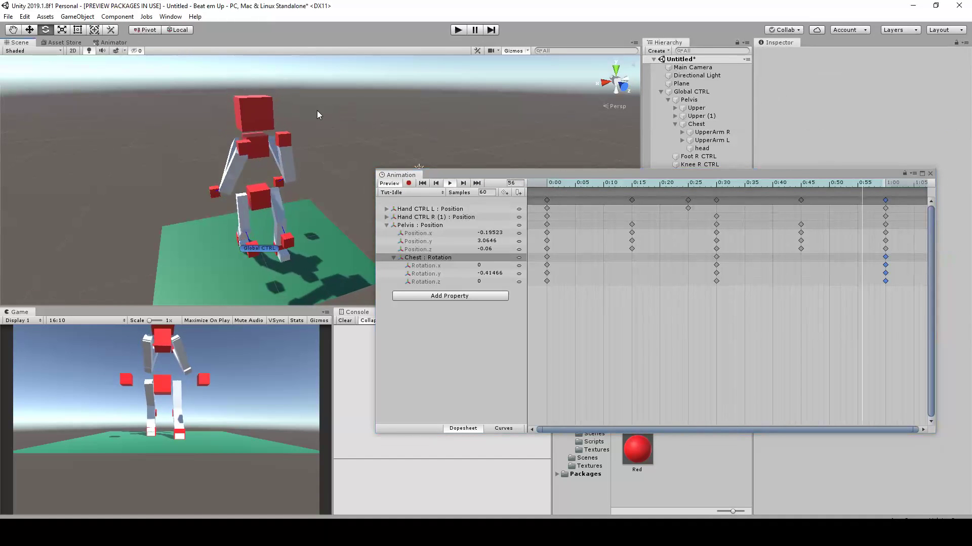
left_click_drag(317, 110, 421, 112, "alt")
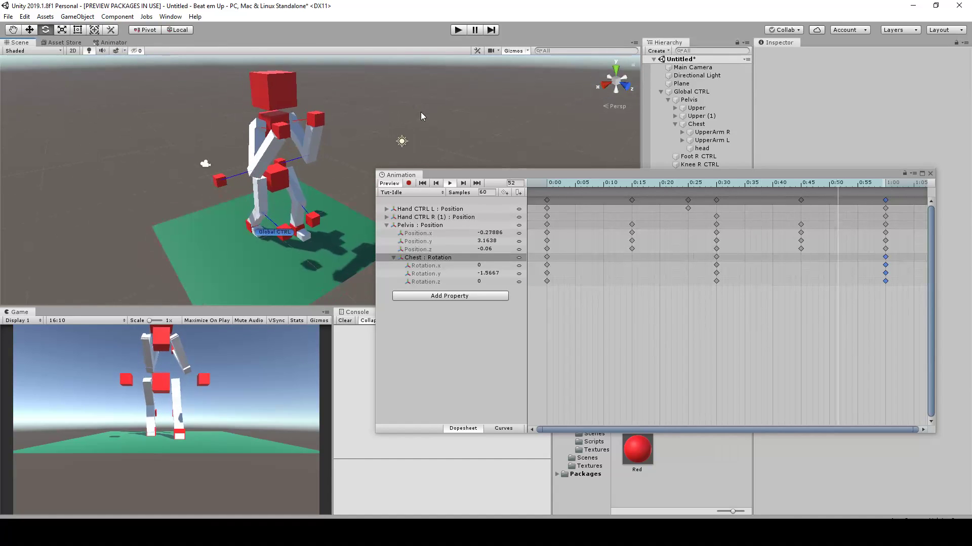
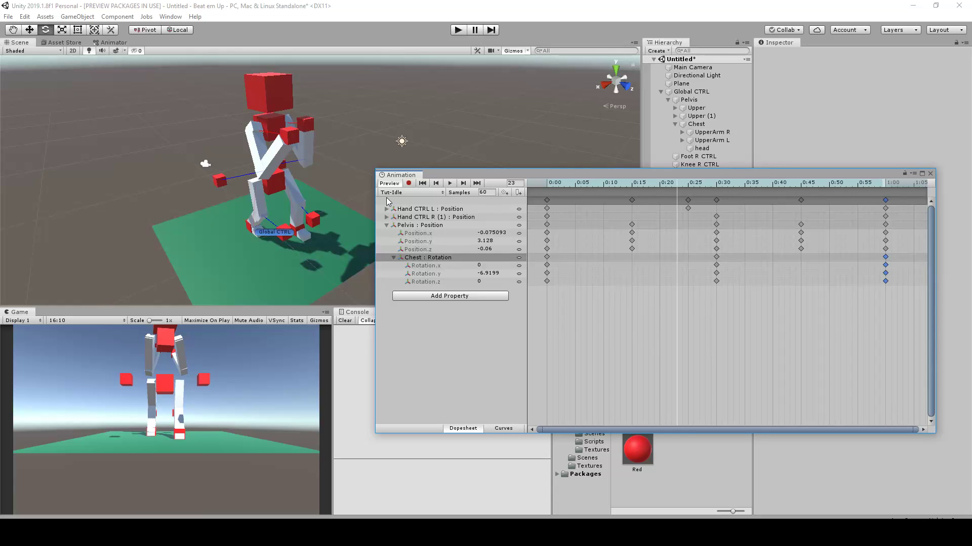
Create a new animation clip named Tut-Walk.anim in the Animation folder
left_click(411, 192)
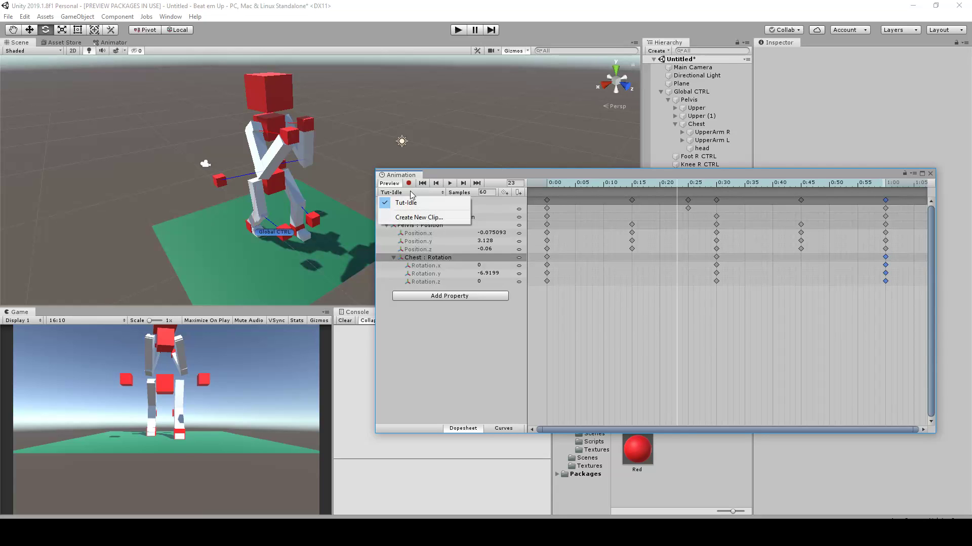
left_click(410, 217)
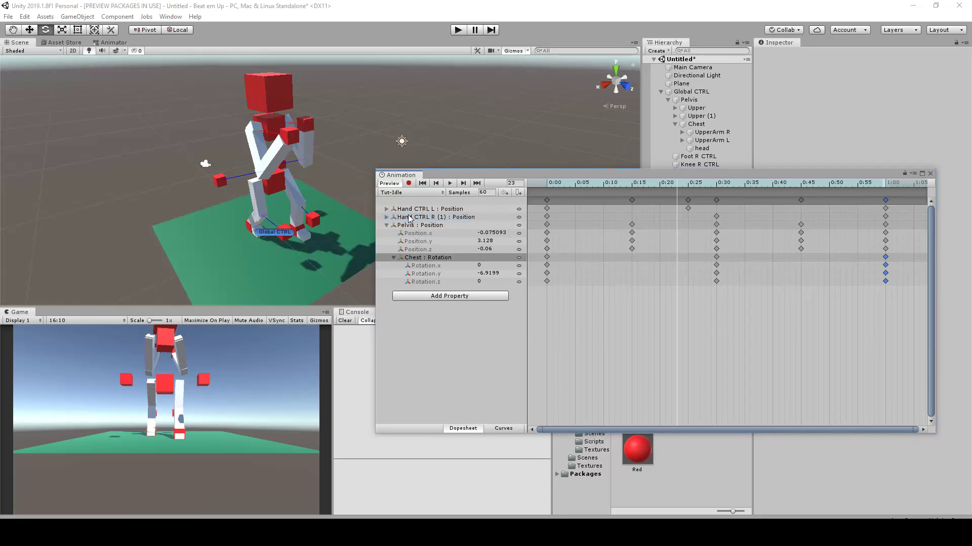
left_click(155, 146)
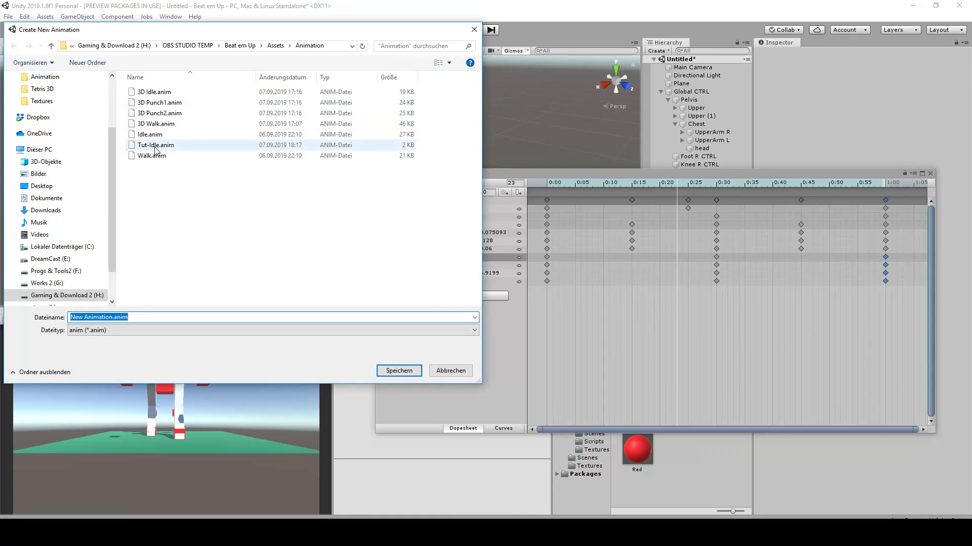
left_click(98, 318)
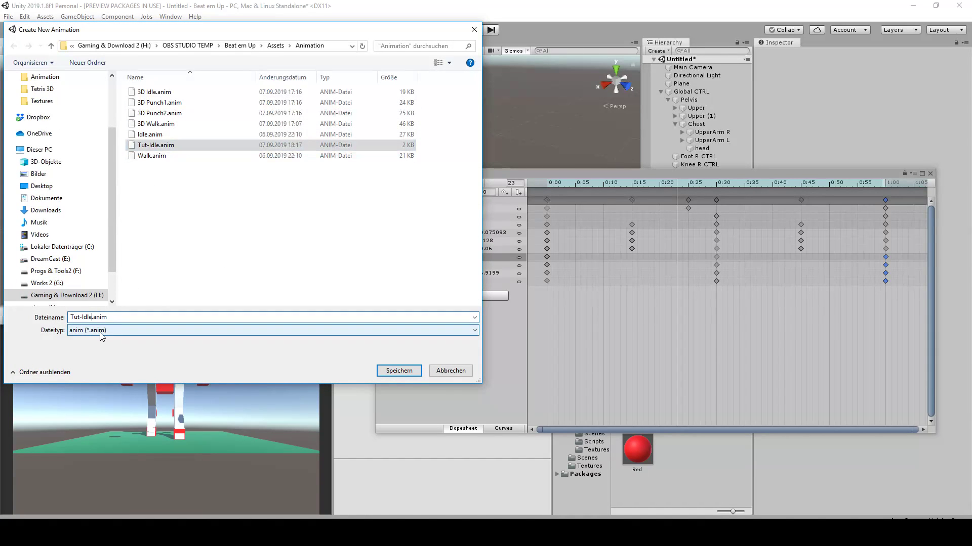
key("BackSpace")
key("BackSpace")
key("BackSpace")
key("BackSpace")
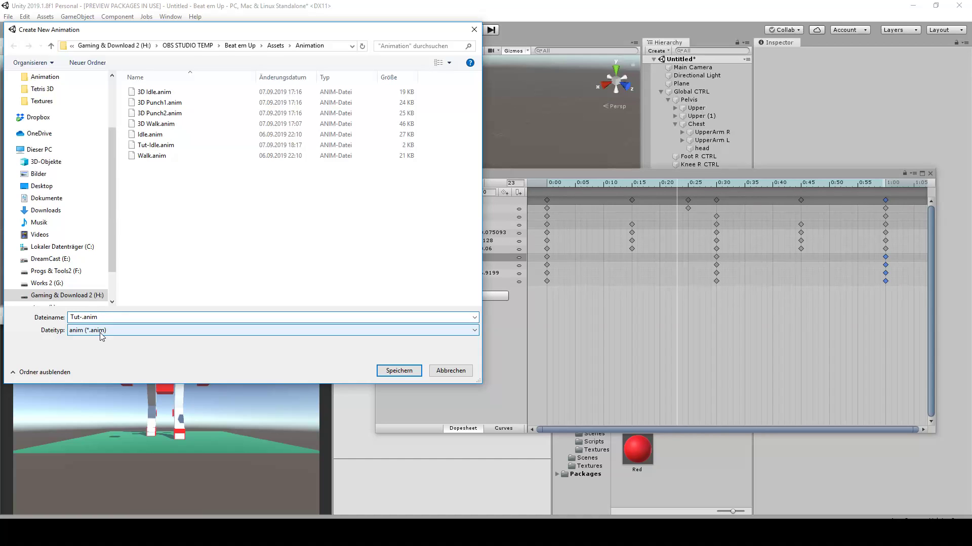
left_click(409, 371)
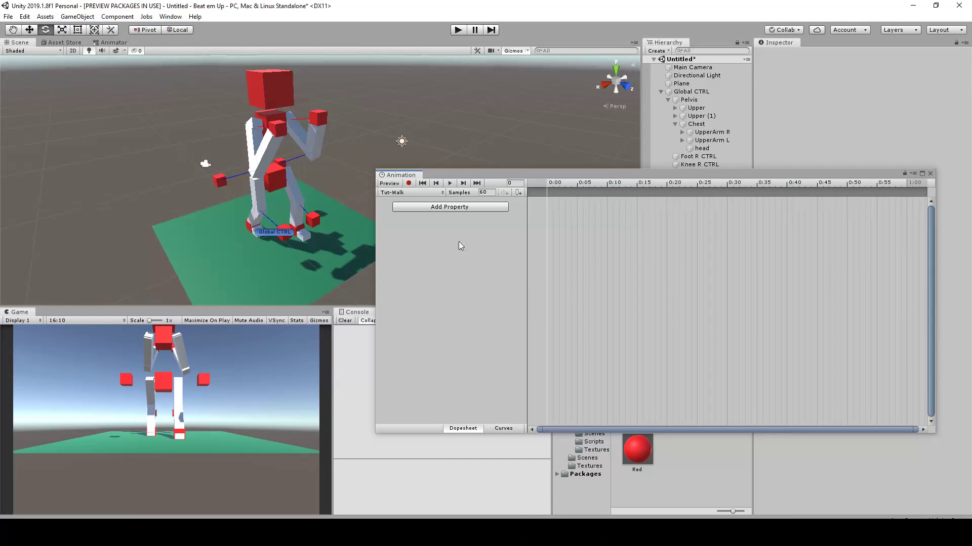
Select Global CTRL and turn on keyframe recording for the Tut-Walk clip
left_click_drag(343, 130, 269, 165, "alt")
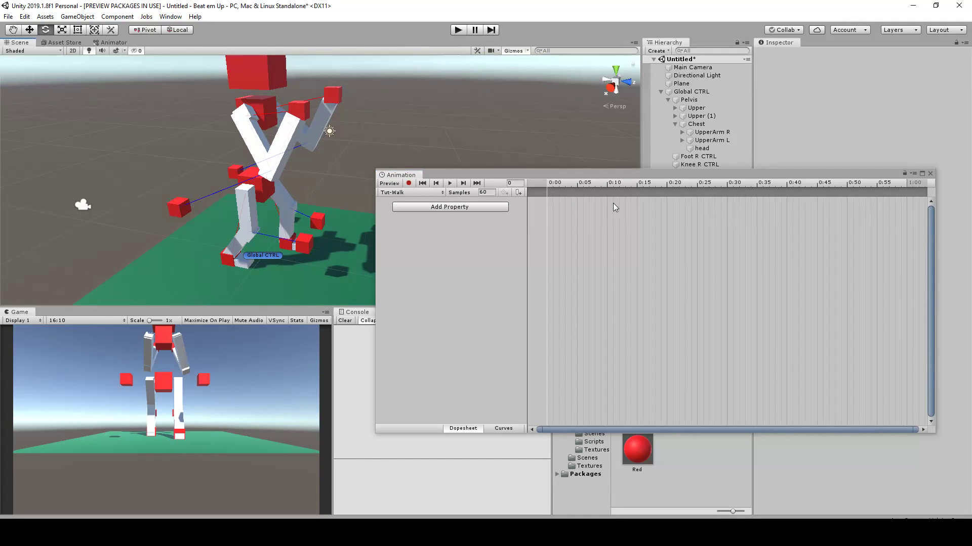
left_click(410, 184)
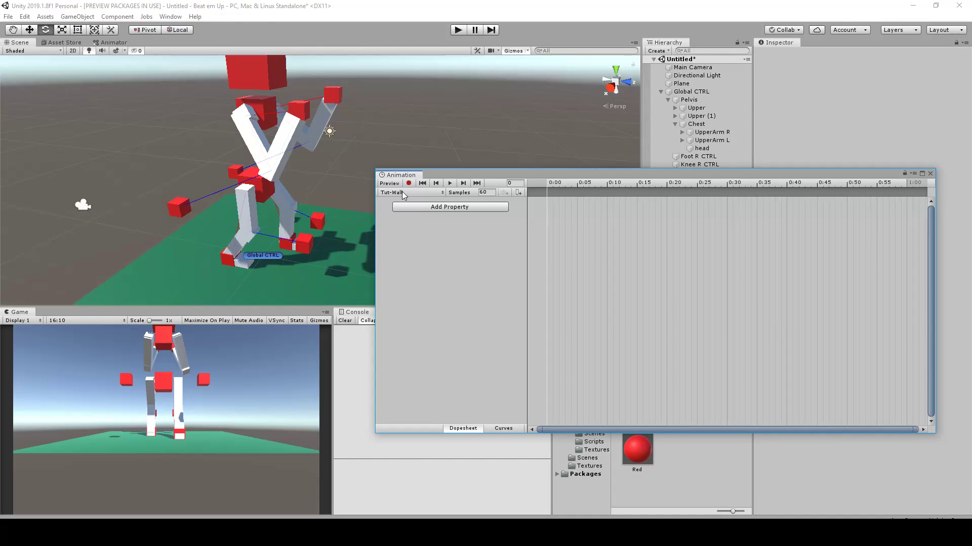
left_click(691, 92)
left_click(409, 183)
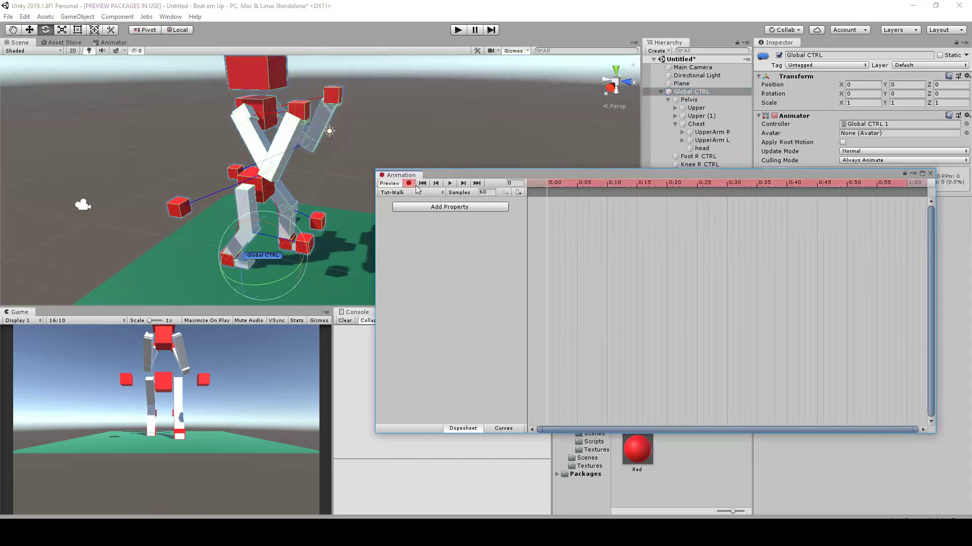
left_click(691, 94)
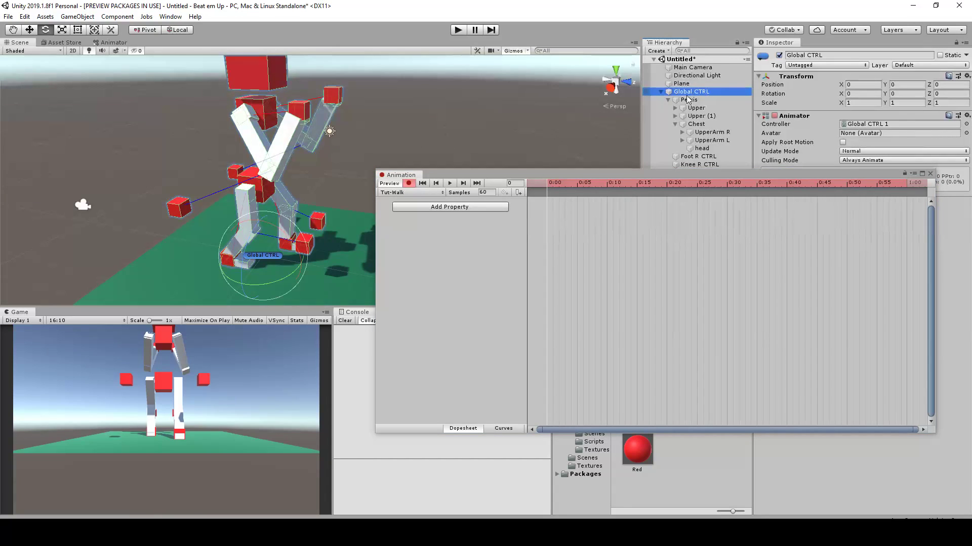
Examine the legs and foot controls of the rig from the side at close range
left_click_drag(263, 254, 305, 182, "alt")
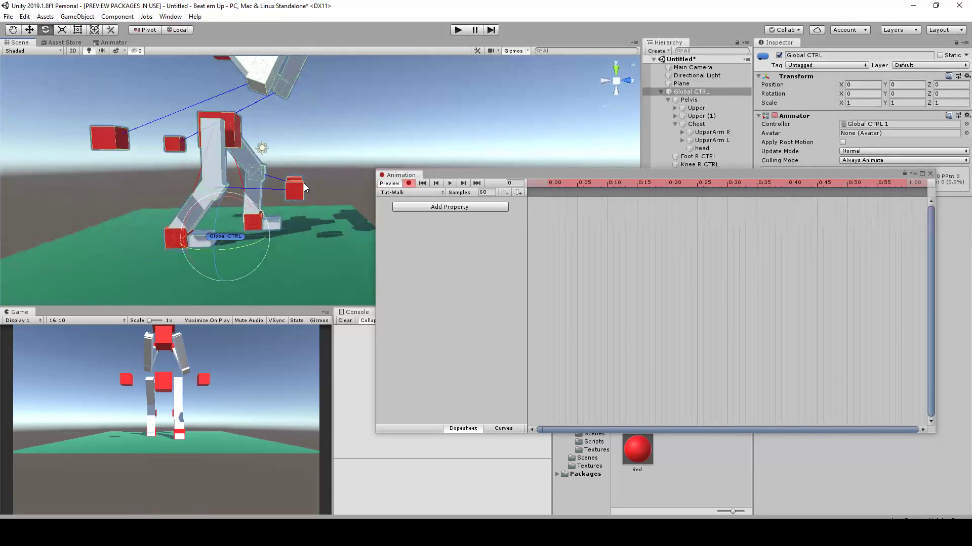
right_click_drag(304, 182, 282, 172, "alt")
middle_click_drag(281, 172, 298, 184, "alt")
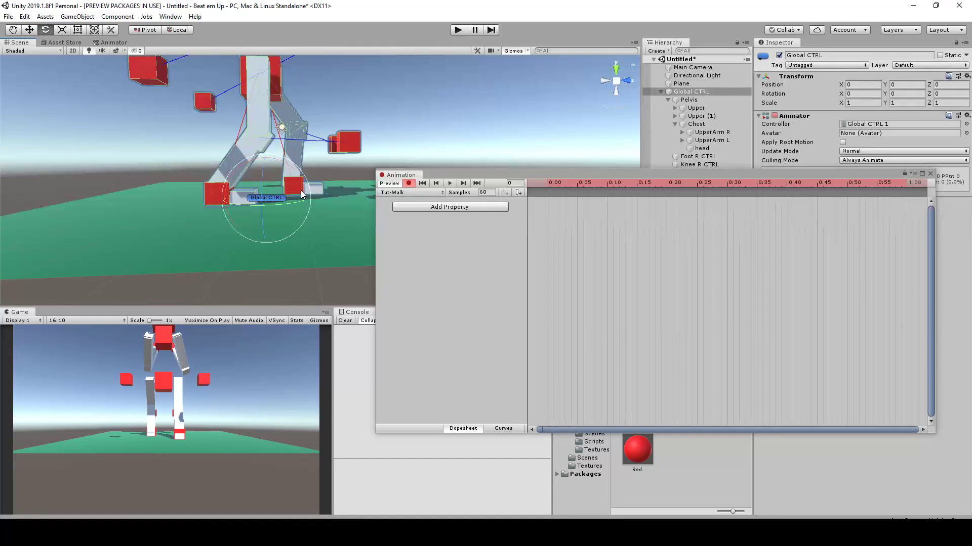
scroll(319, 193, "up", 5)
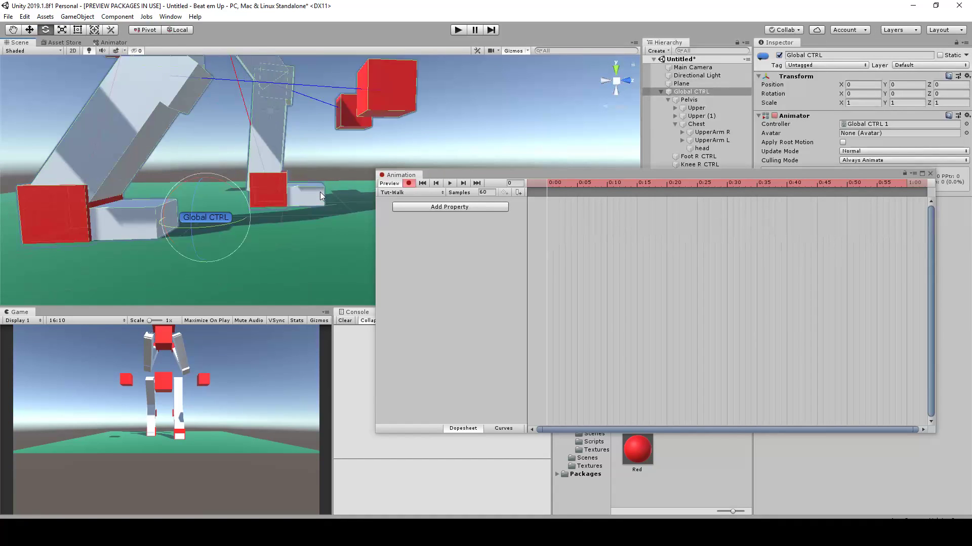
scroll(319, 189, "down", 3)
scroll(311, 192, "up", 2)
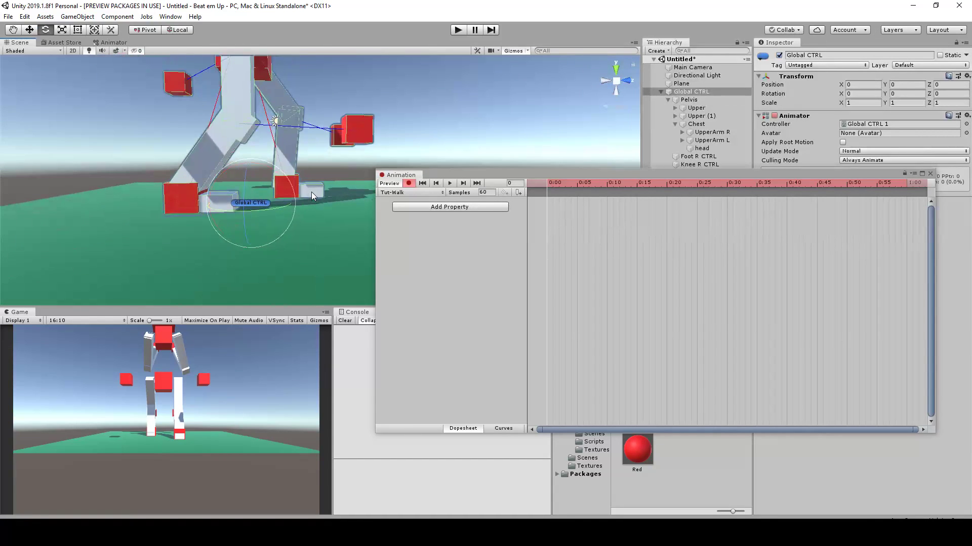
middle_click_drag(294, 133, 330, 202)
scroll(316, 158, "down", 2)
scroll(268, 166, "up", 2)
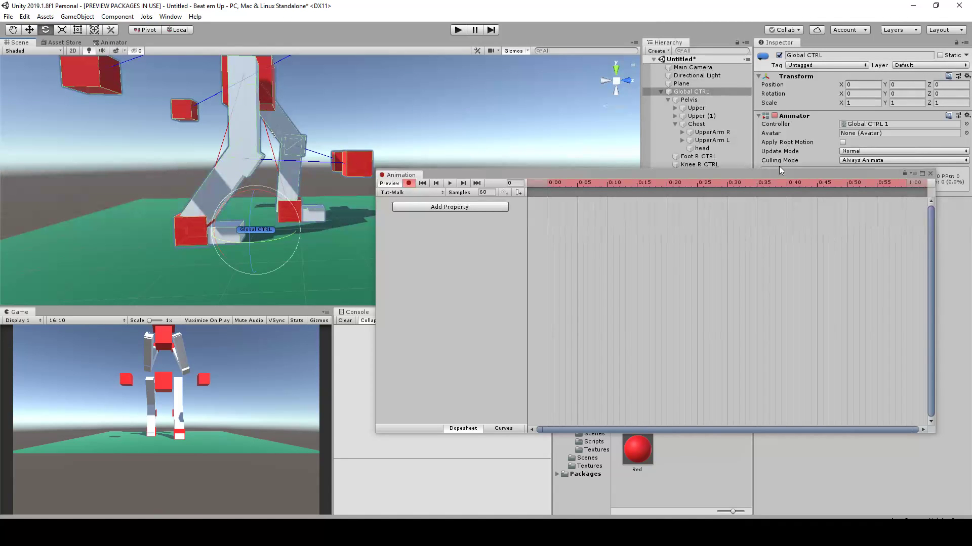
At frame 30, move Foot L CTRL back and Foot R CTRL forward to Z -0.2 so the feet meet beneath the pelvis
left_click(725, 184)
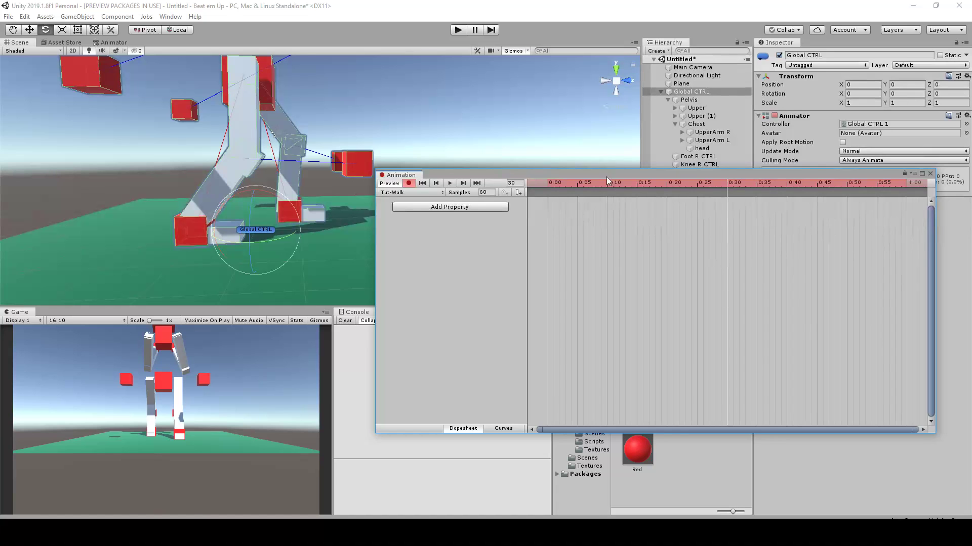
scroll(303, 207, "down", 2)
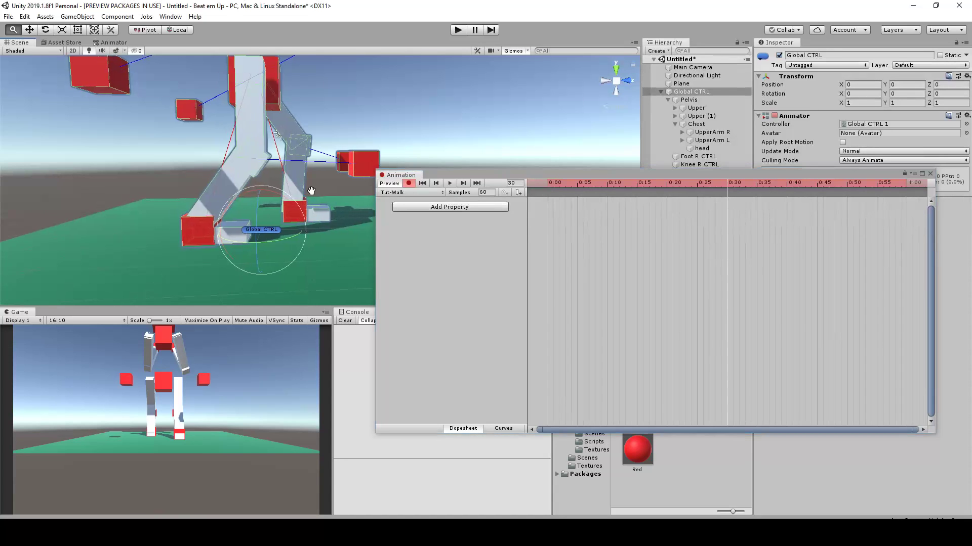
middle_click_drag(311, 191, 322, 208)
left_click(310, 220)
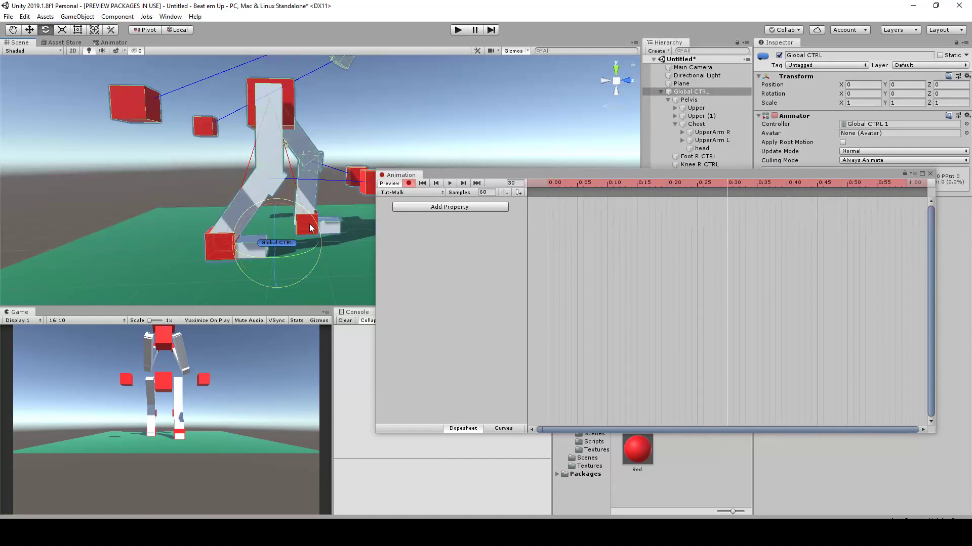
left_click(385, 144)
left_click(305, 227)
key("w")
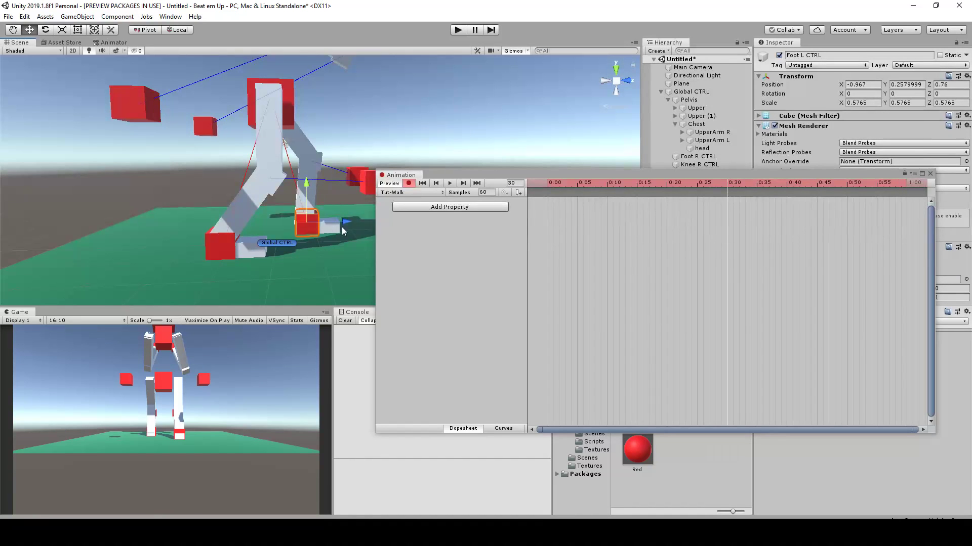
left_click_drag(349, 221, 308, 230)
left_click(221, 245)
Copy the Foot L CTRL and Foot R CTRL position keyframes from frame 0 to frame 60
left_click_drag(712, 185, 520, 199)
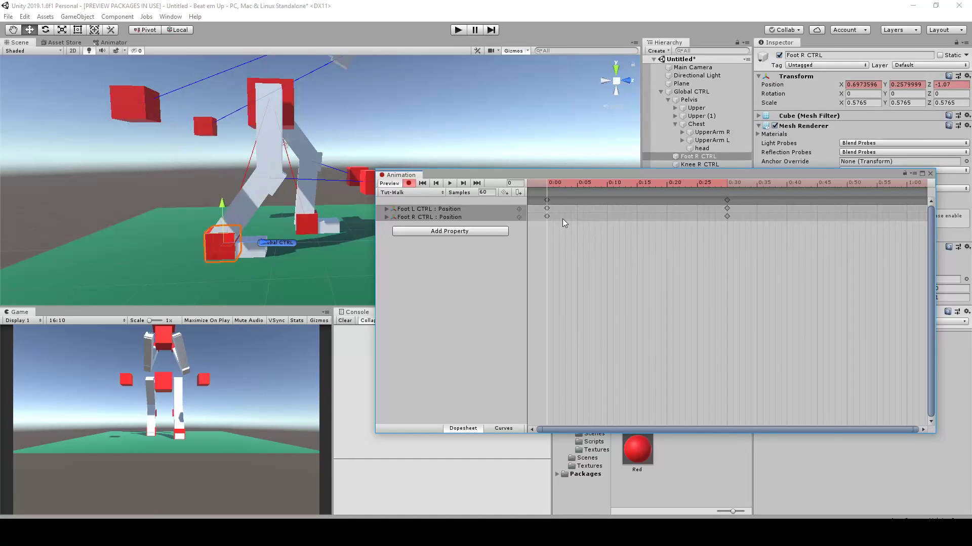
left_click_drag(536, 196, 582, 225)
left_click_drag(870, 183, 906, 182)
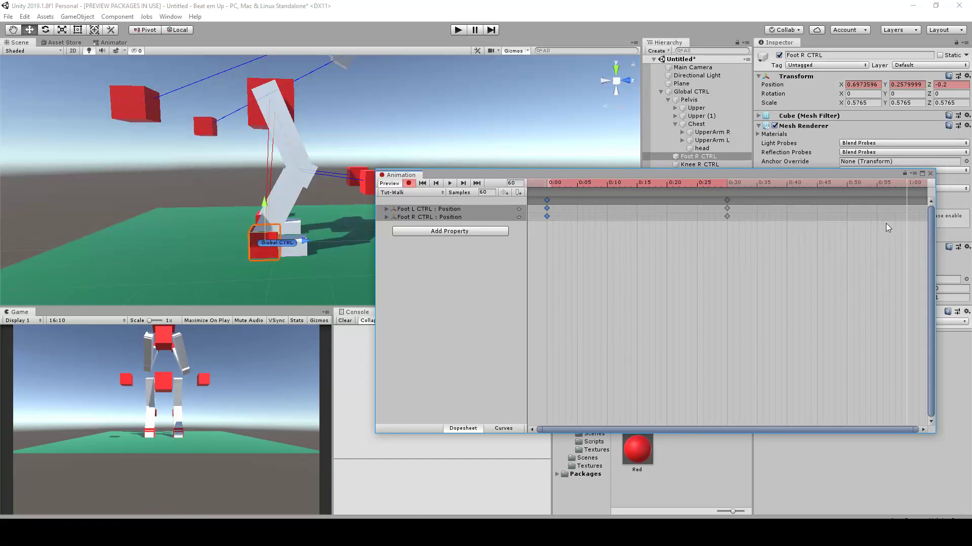
key("ctrl+v")
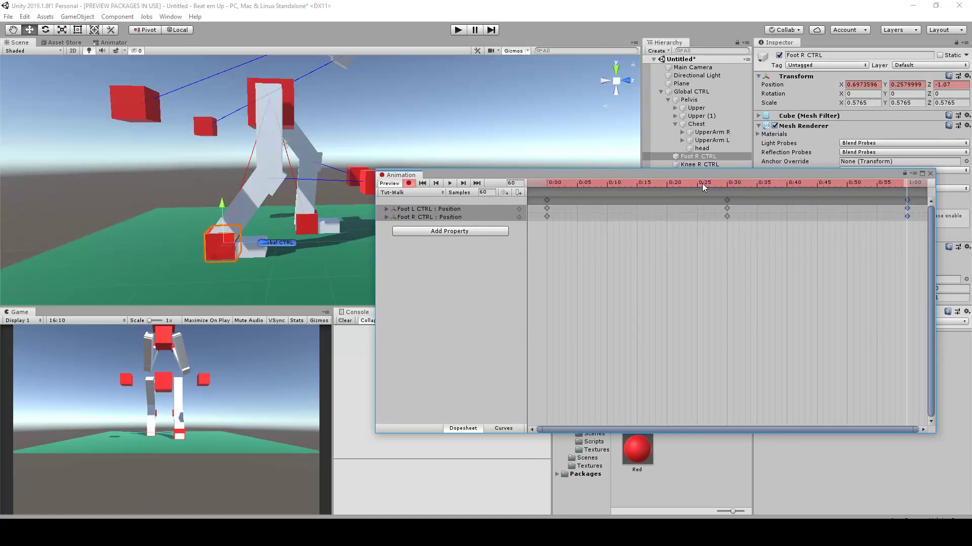
Move both feet's position keyframes from frame 30 to frame 15 and copy them to frame 45
left_click_drag(739, 183, 907, 202)
left_click(726, 201)
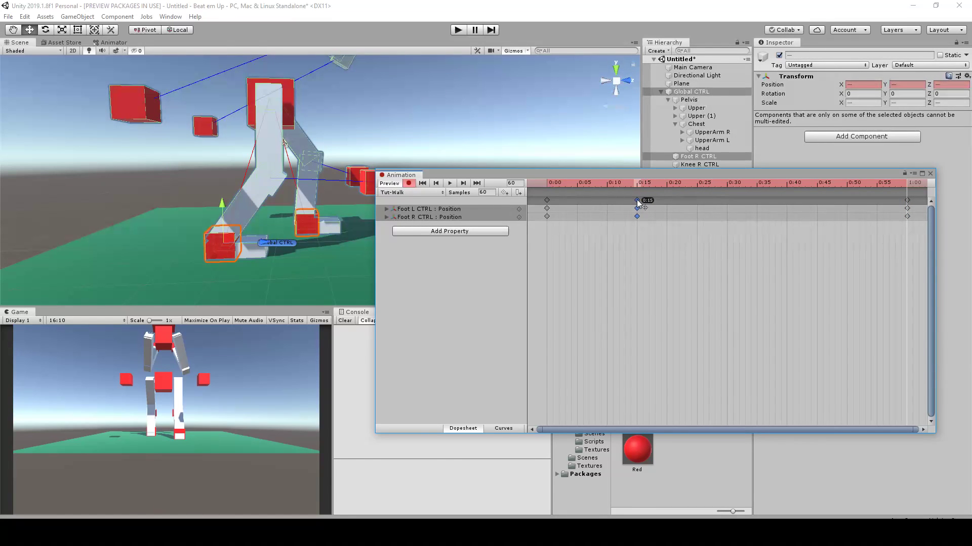
left_click_drag(684, 183, 639, 187)
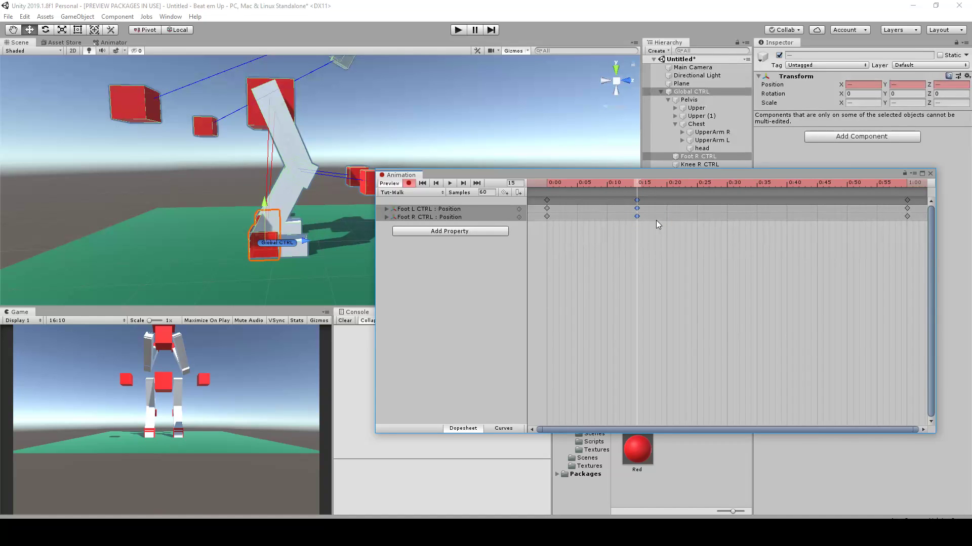
left_click_drag(764, 187, 817, 185)
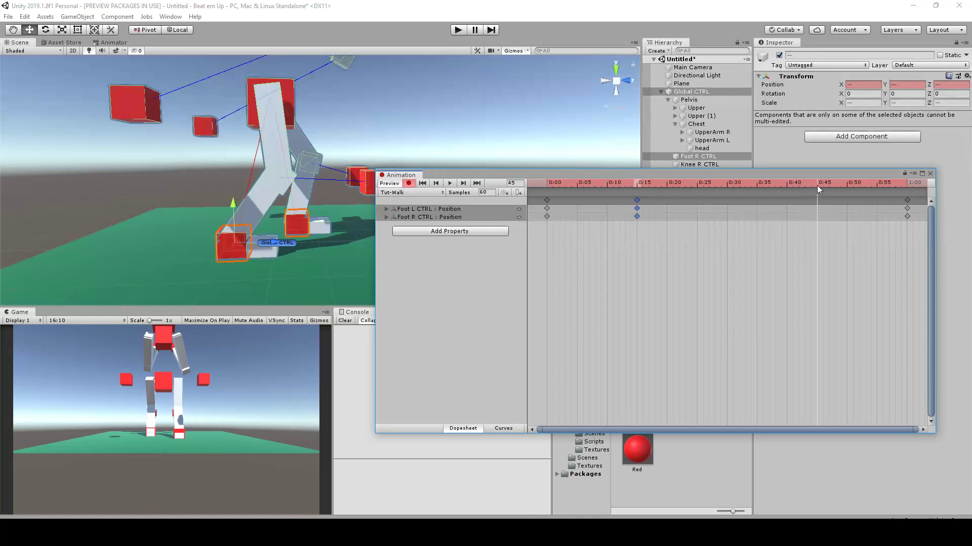
key("ctrl+v")
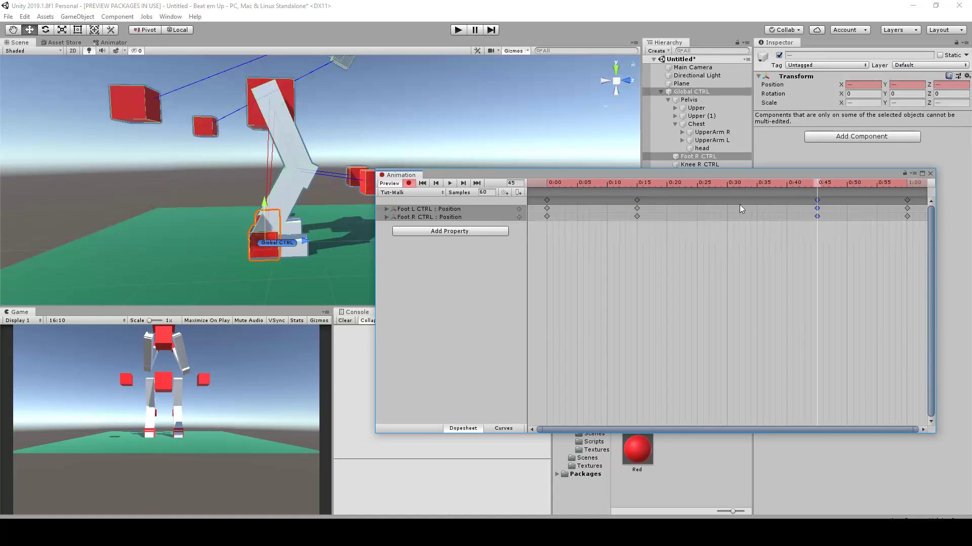
Copy both feet's position keyframes from frame 0 to frame 30
left_click_drag(798, 185, 725, 186)
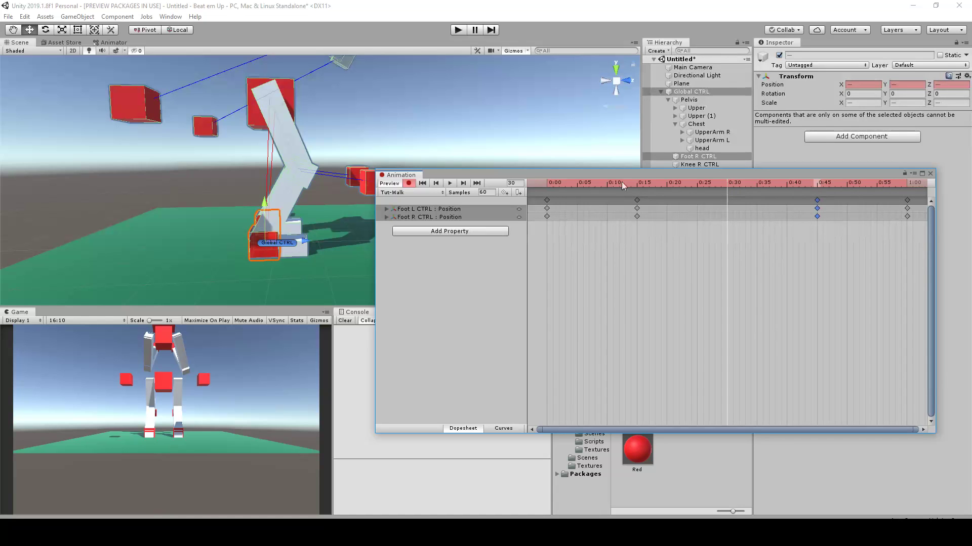
left_click_drag(674, 182, 544, 190)
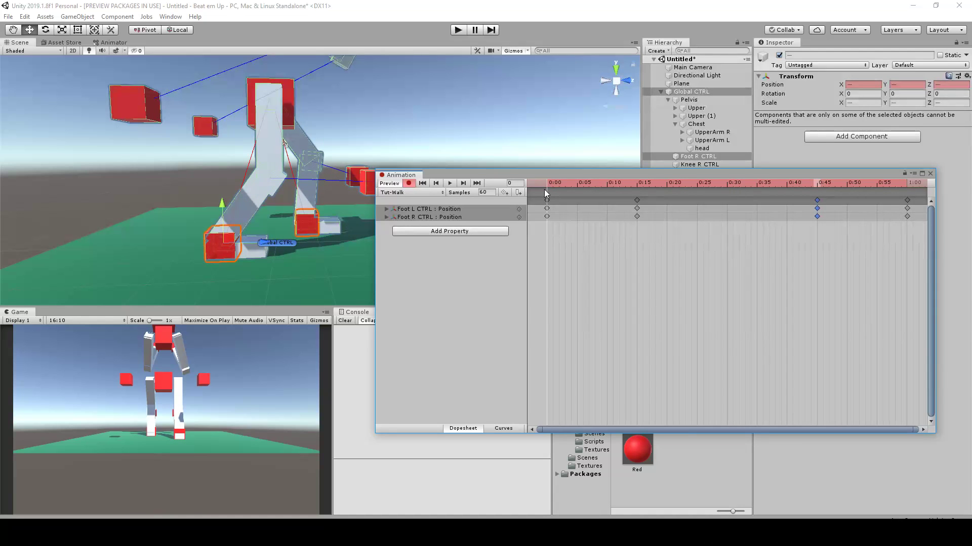
mouse_move(721, 184)
left_mouse_down()
mouse_move(816, 181)
mouse_move(729, 193)
left_mouse_up()
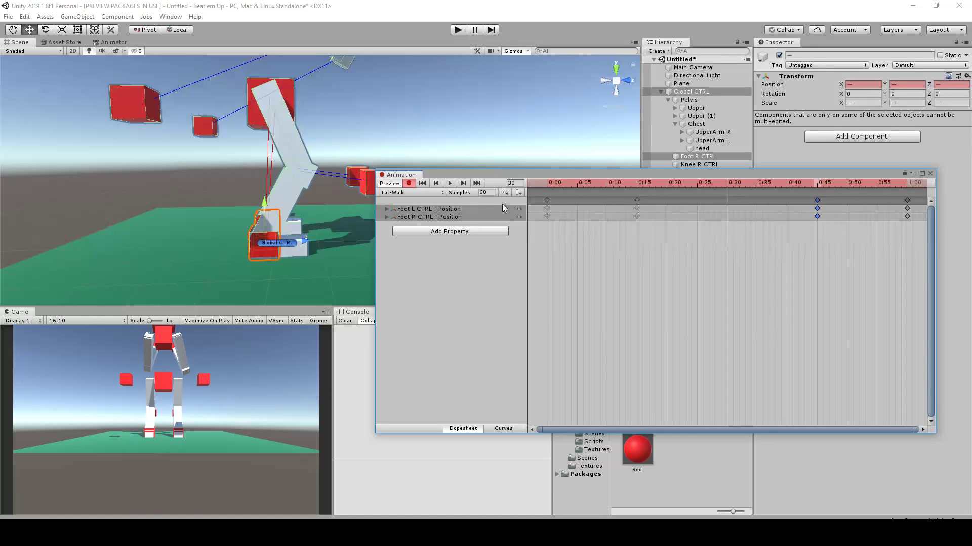
left_click_drag(575, 187, 552, 190)
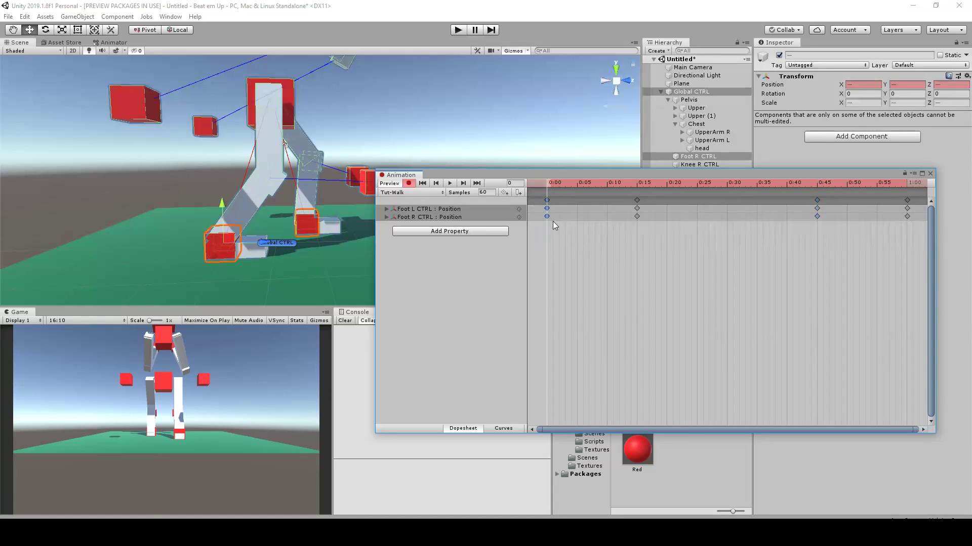
left_click(729, 184)
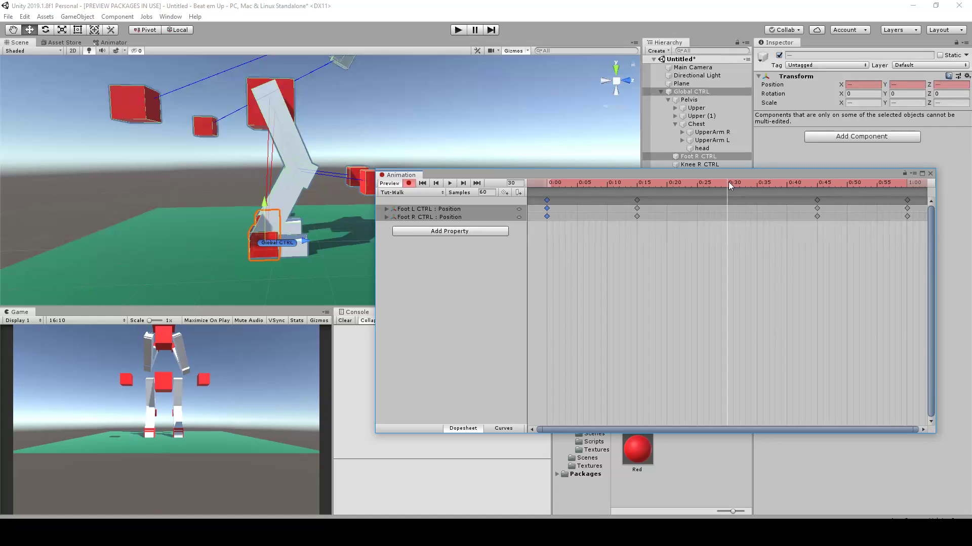
key("ctrl+v")
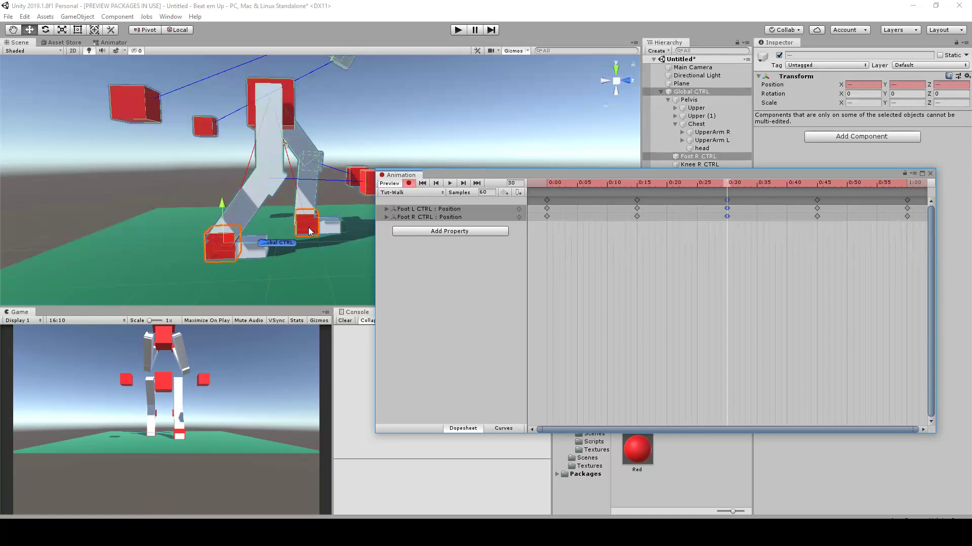
Expand the Foot R CTRL position track and move only that foot forward to Z 0.68 at frame 30
left_click(387, 217)
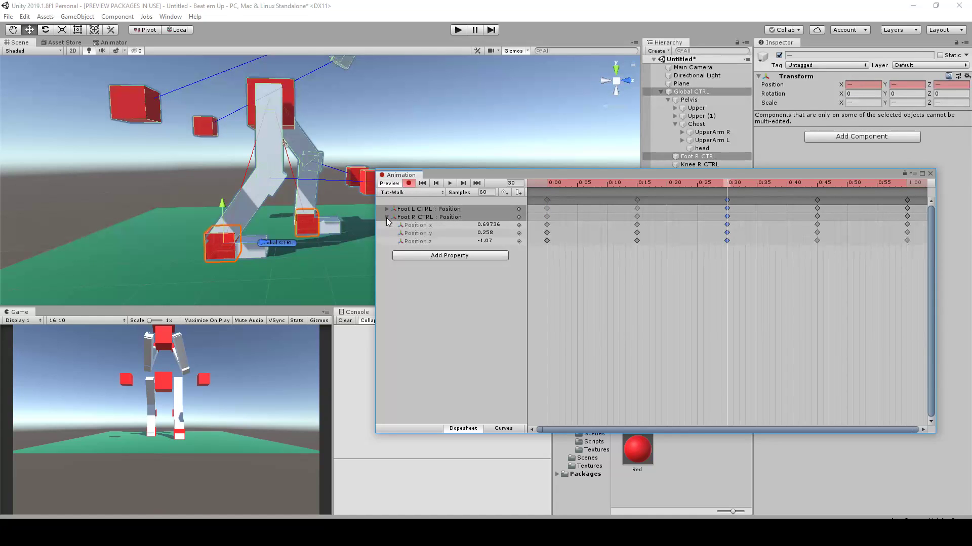
left_click_drag(246, 240, 300, 228, "alt")
key("ctrl+z")
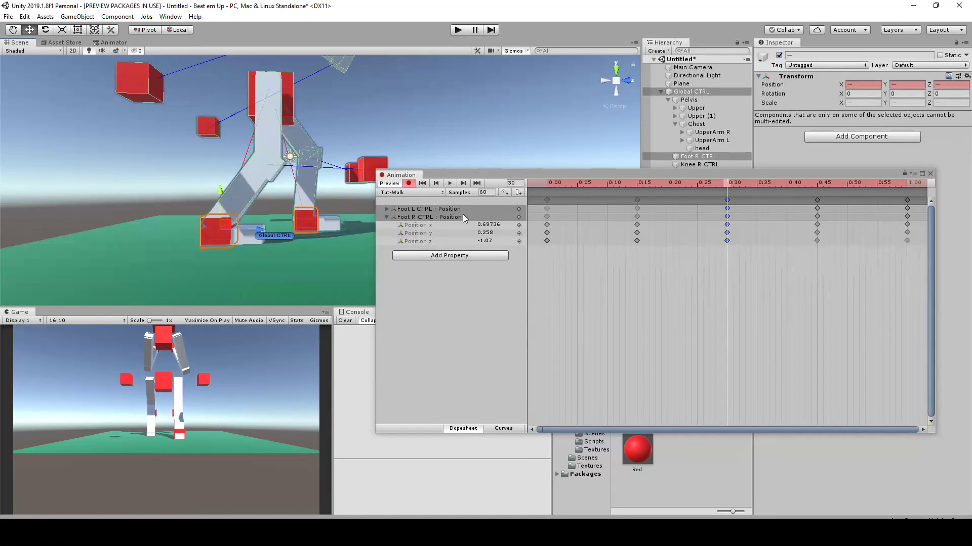
left_click(448, 216)
left_click_drag(262, 234, 342, 230)
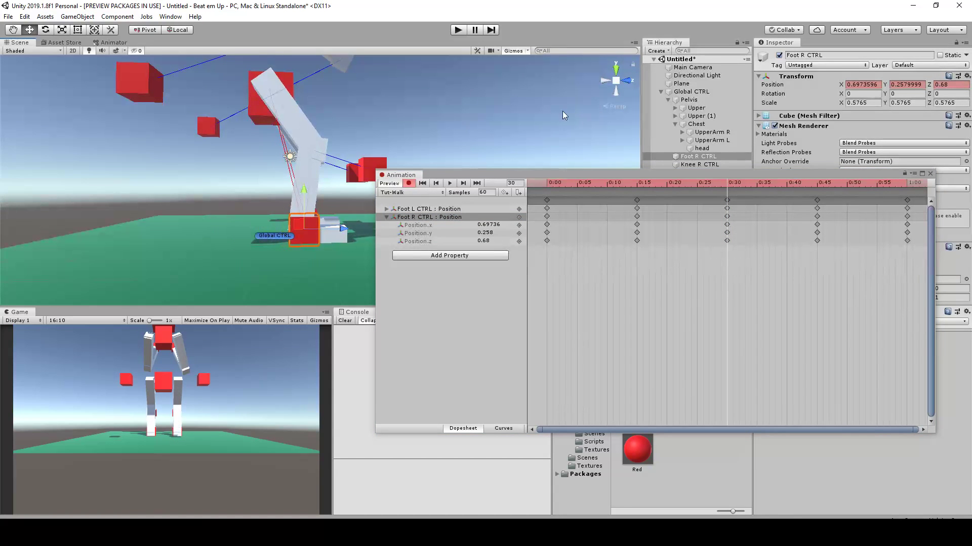
View the rig orthographically from the right side and move Foot R CTRL forward to Z 0.76 at frame 30
left_click(618, 103)
left_click(618, 106)
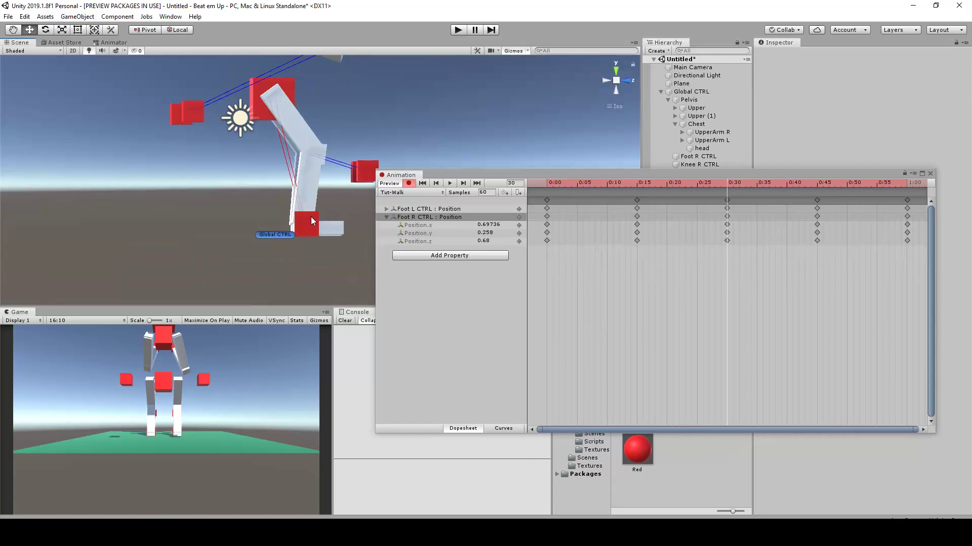
left_click(610, 78)
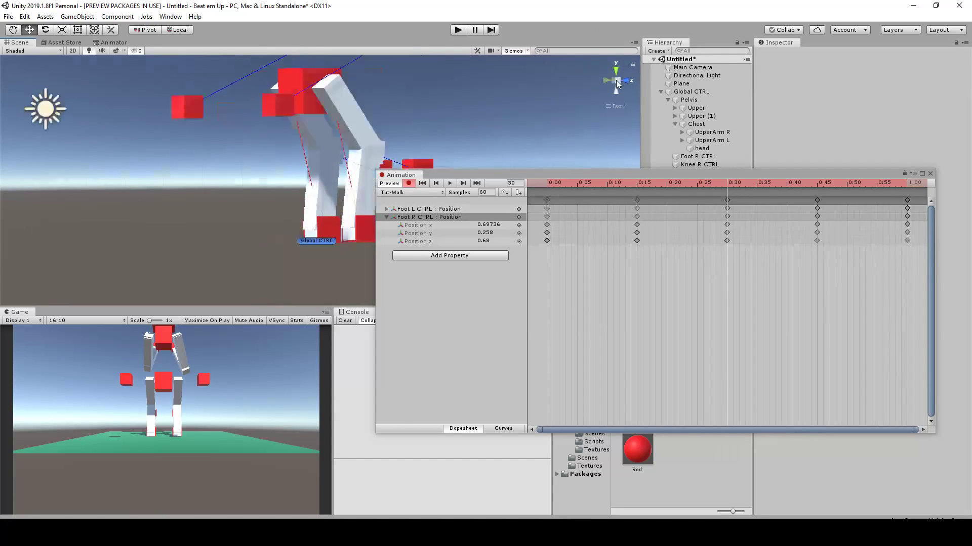
left_click(628, 81)
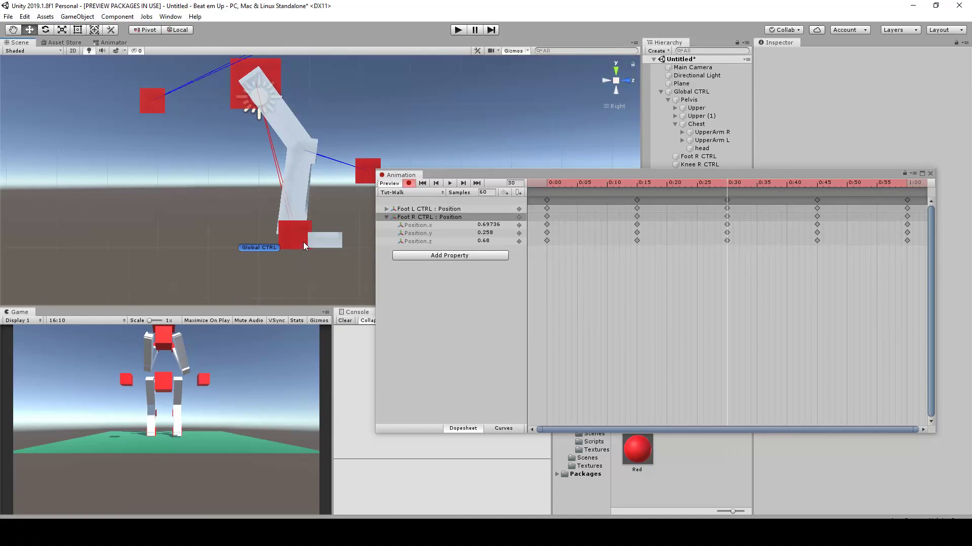
left_click(294, 242)
left_click_drag(330, 234, 329, 233)
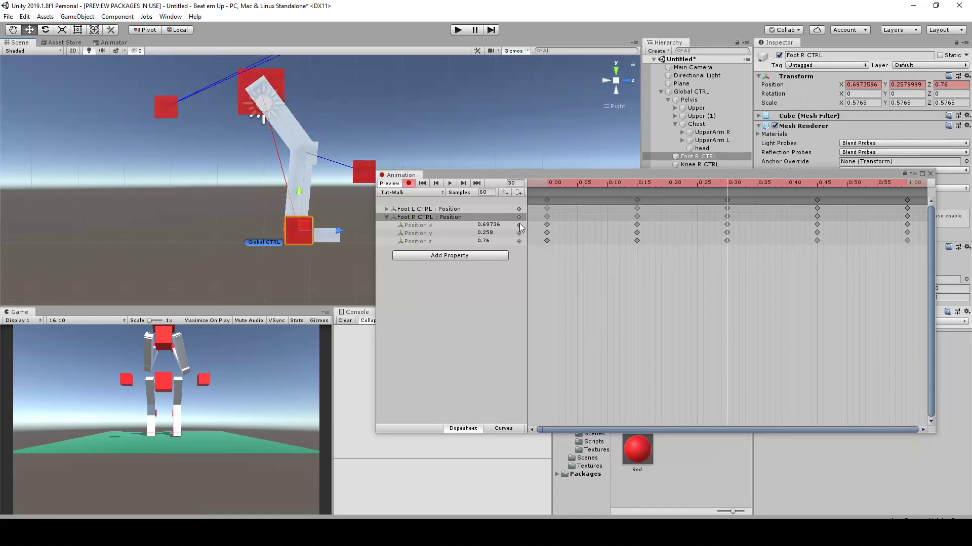
Compare the foot pose at frame 0, then move Foot L CTRL back to Z -1.06 at frame 30
left_click(432, 210)
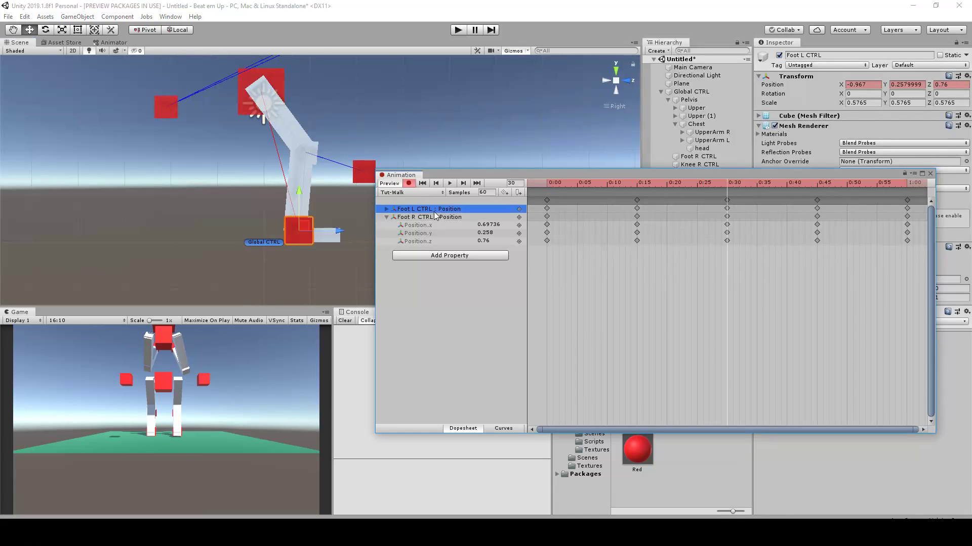
left_click_drag(718, 185, 545, 191)
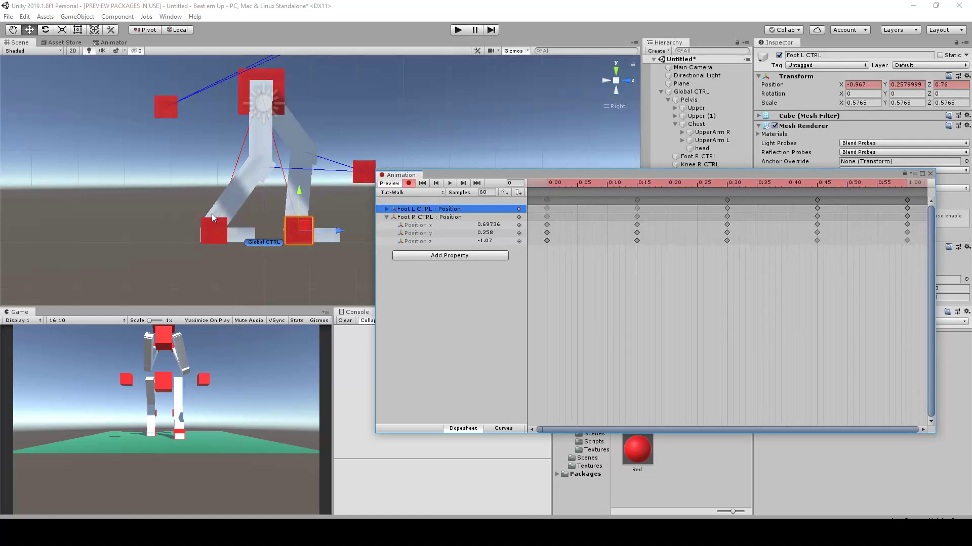
left_click_drag(562, 184, 721, 182)
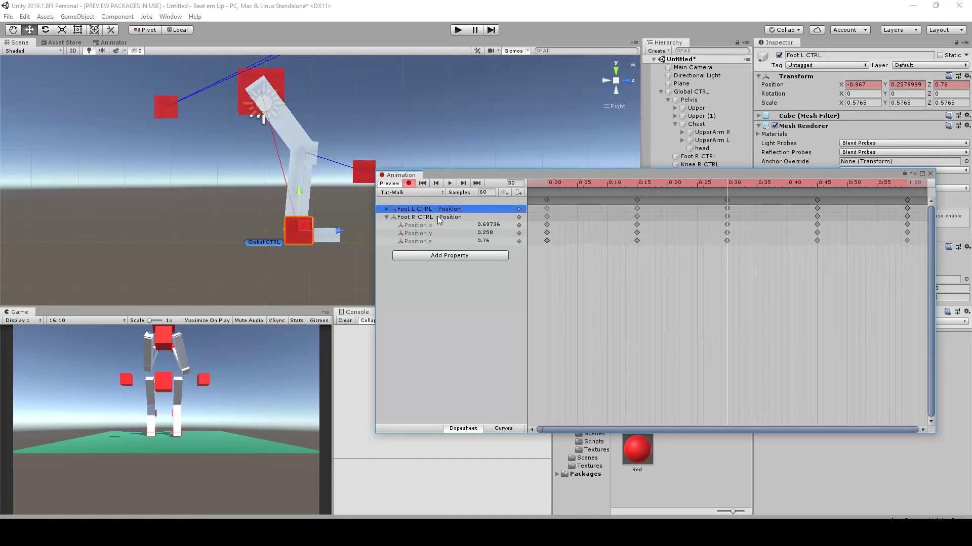
left_click_drag(332, 234, 249, 234)
Play back the Tut-Walk clip in perspective view and examine the alternating foot motion from several angles
left_click_drag(661, 184, 544, 221)
scroll(406, 128, "down", 4)
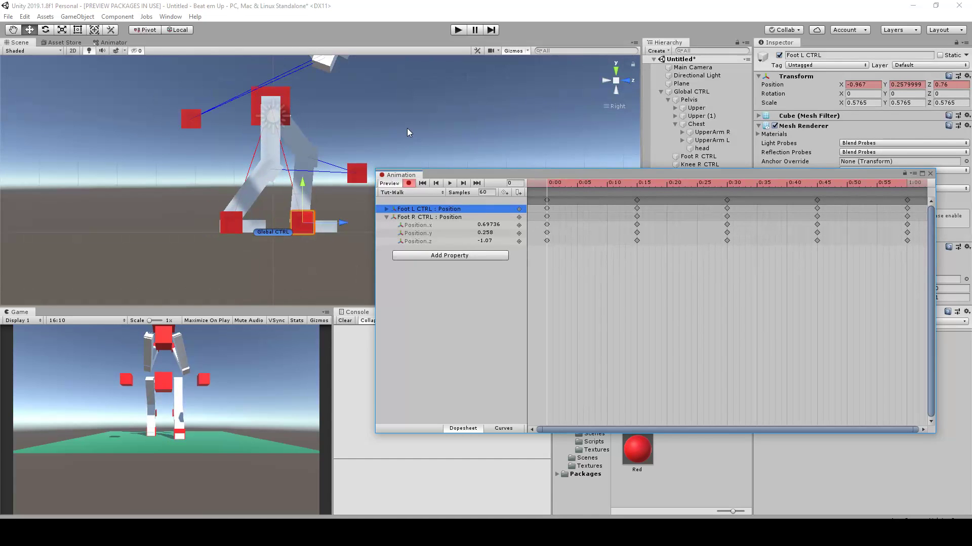
left_click(616, 82)
left_click_drag(429, 90, 353, 146, "alt")
scroll(353, 146, "down", 3)
left_click_drag(270, 211, 372, 190, "alt")
left_click(449, 184)
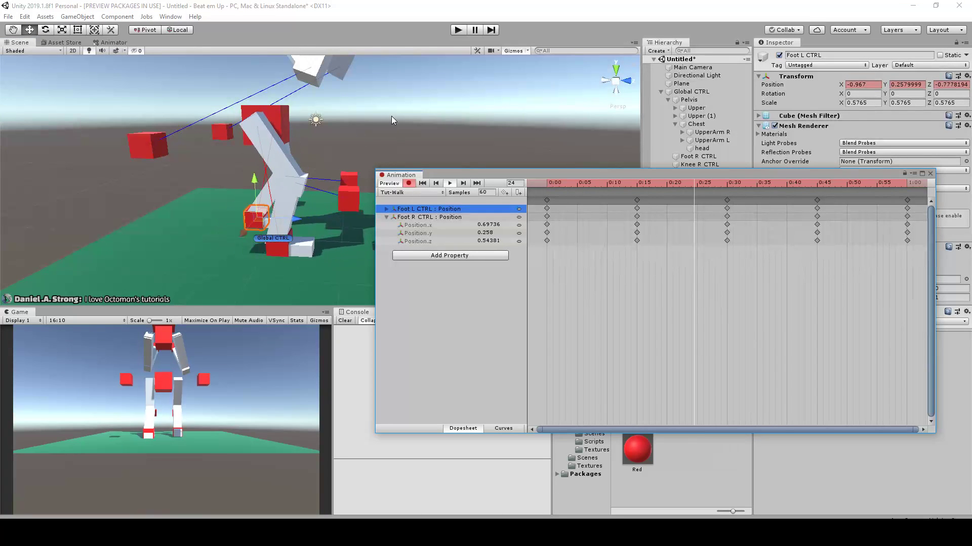
mouse_move(516, 123)
left_mouse_down("alt")
mouse_move(340, 135)
mouse_move(517, 104)
left_mouse_up("alt")
left_click_drag(328, 162, 351, 156, "alt")
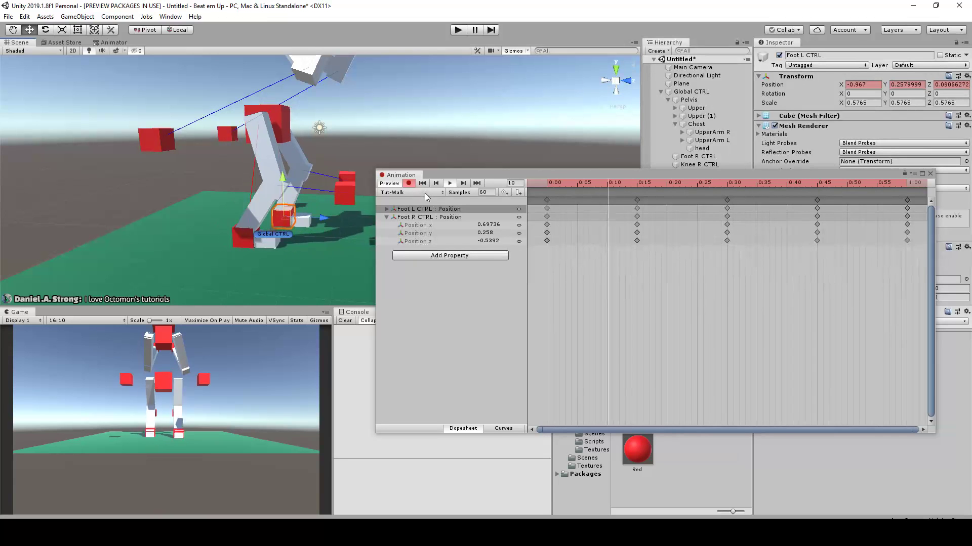
left_click(411, 183)
middle_click_drag(433, 159, 412, 118)
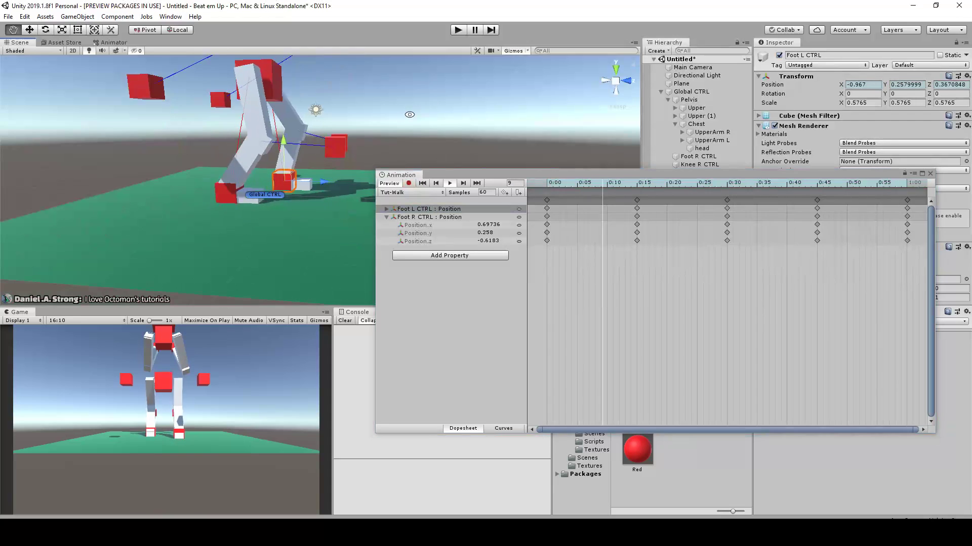
left_click_drag(412, 118, 361, 142, "alt")
left_click(408, 183)
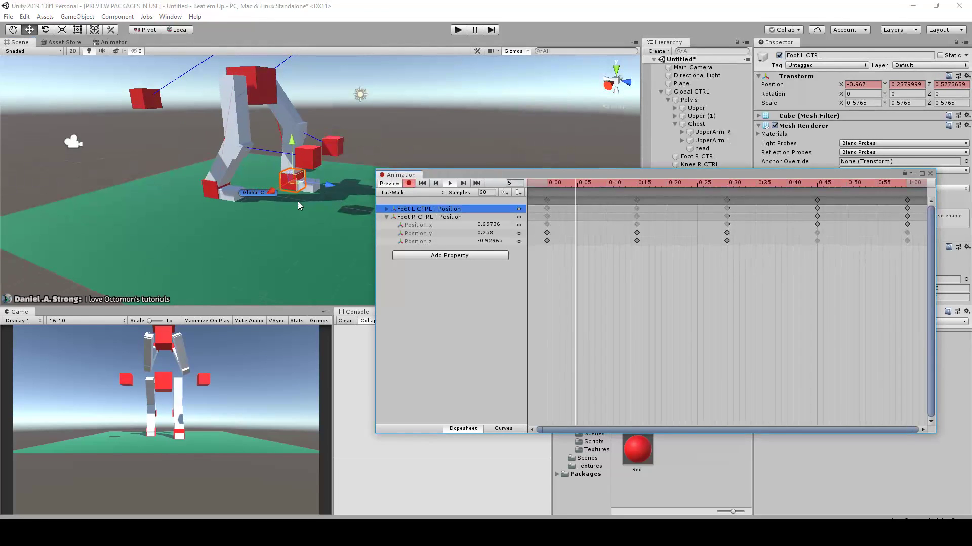
Compare the poses at frames 0 and 15, then raise Foot R CTRL to Y 0.81 at frame 15
left_click_drag(617, 187, 636, 186)
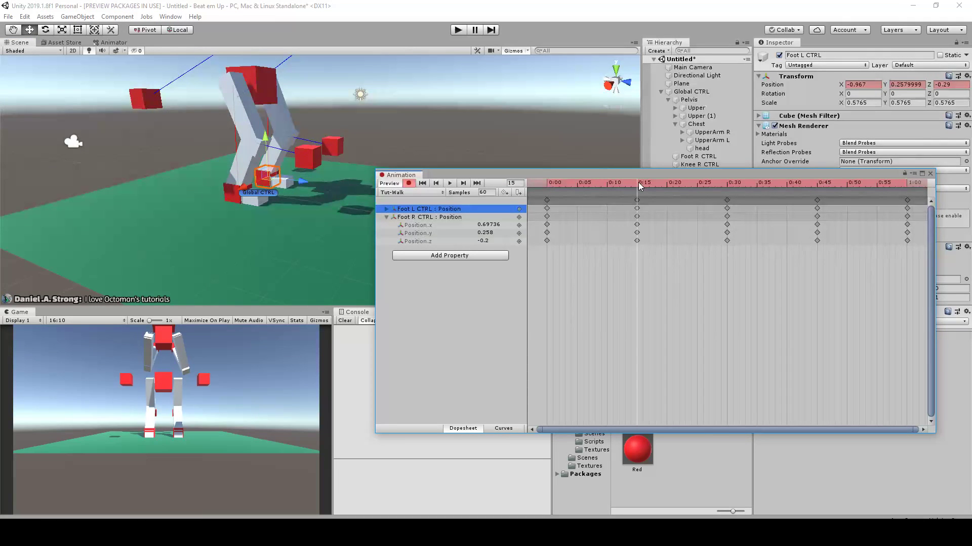
left_click_drag(407, 118, 455, 127, "alt")
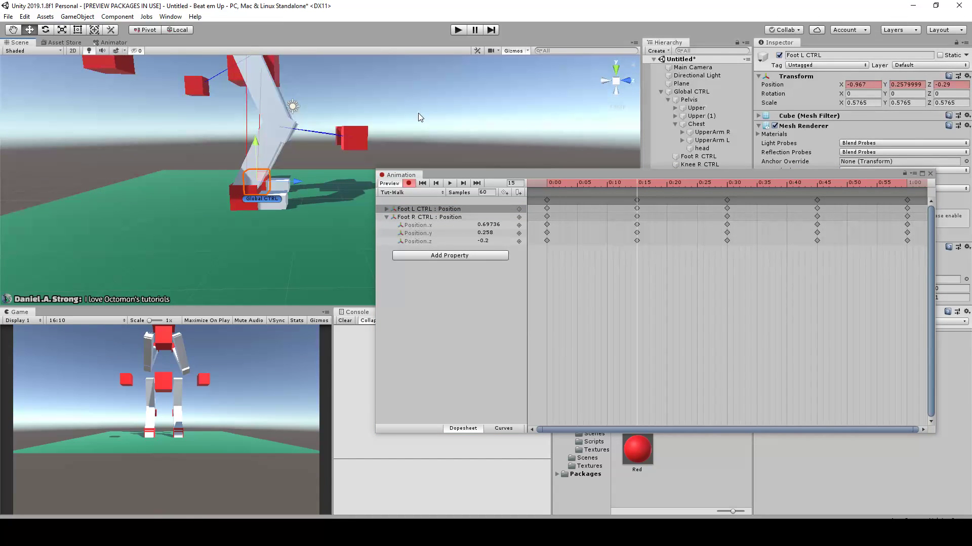
left_click_drag(581, 185, 536, 189)
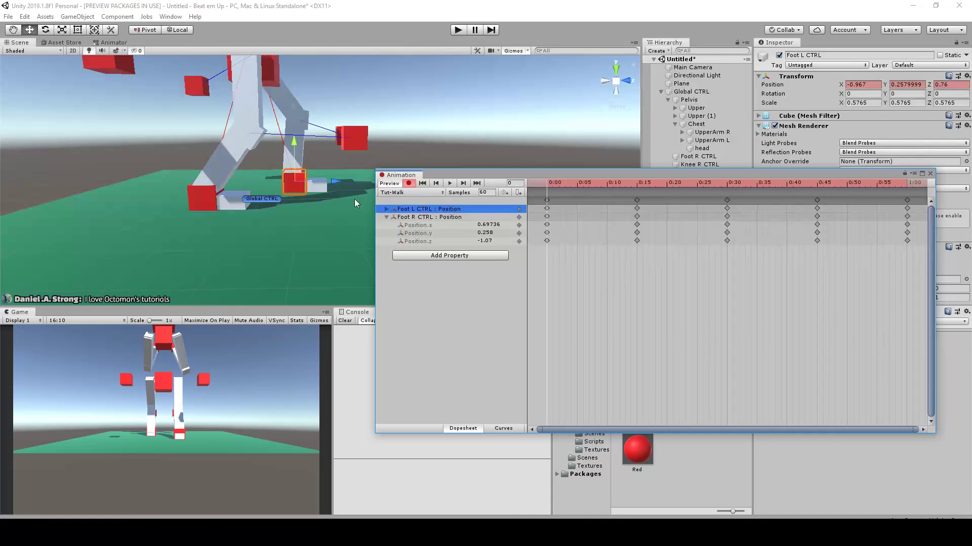
left_click_drag(556, 187, 638, 182)
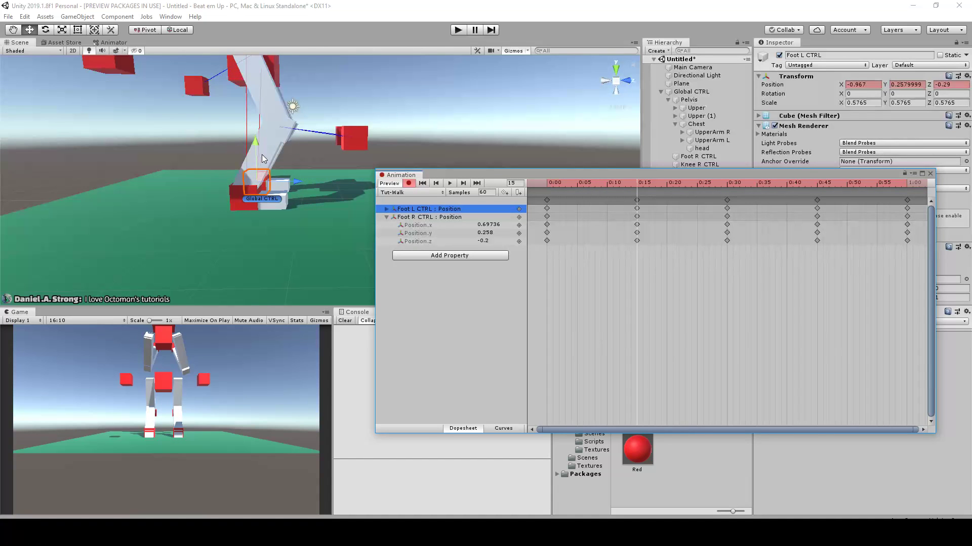
left_click_drag(289, 221, 218, 235, "alt")
left_click(216, 199)
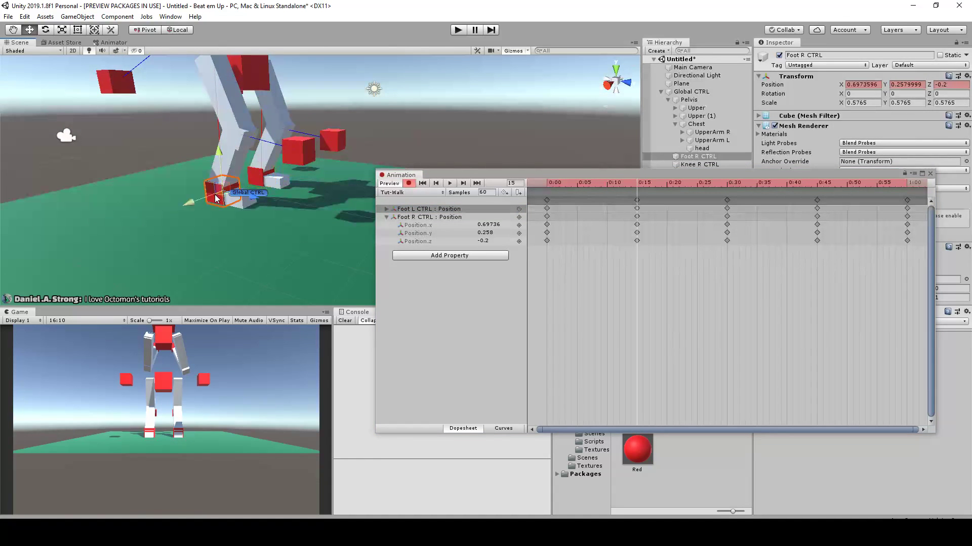
left_click_drag(221, 155, 264, 143)
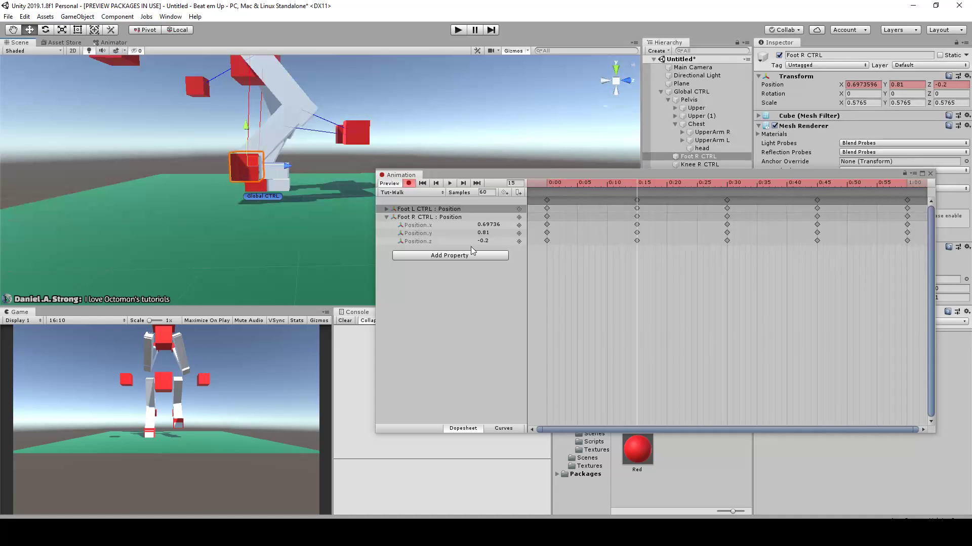
Check the stride at frame 30, then raise Foot L CTRL off the ground at frame 45
left_click_drag(636, 185, 728, 212)
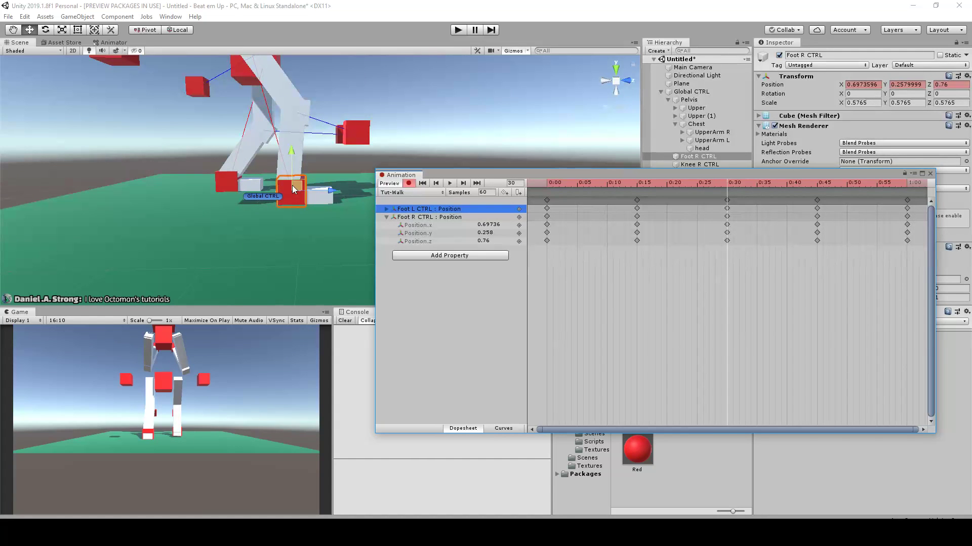
left_click_drag(788, 186, 818, 181)
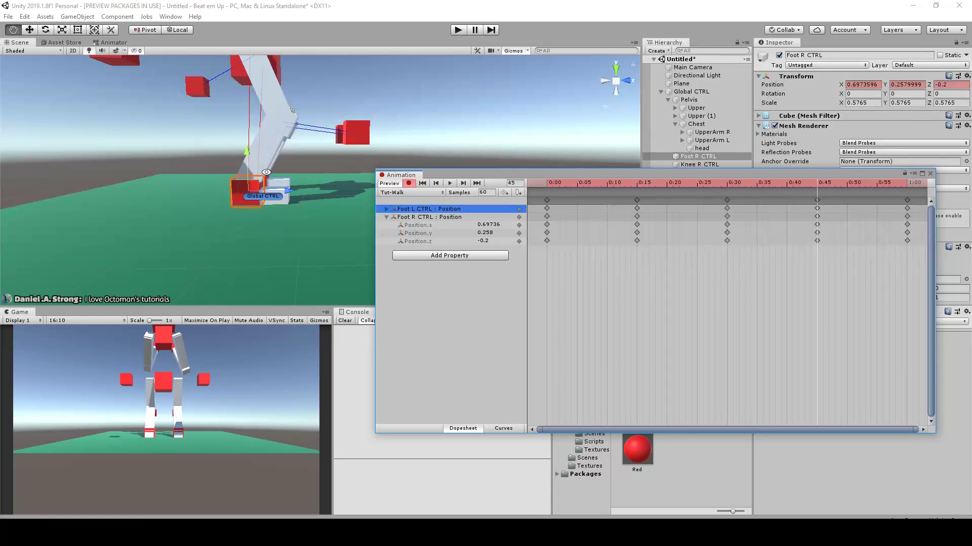
left_click_drag(333, 149, 234, 174, "alt")
left_click(259, 182)
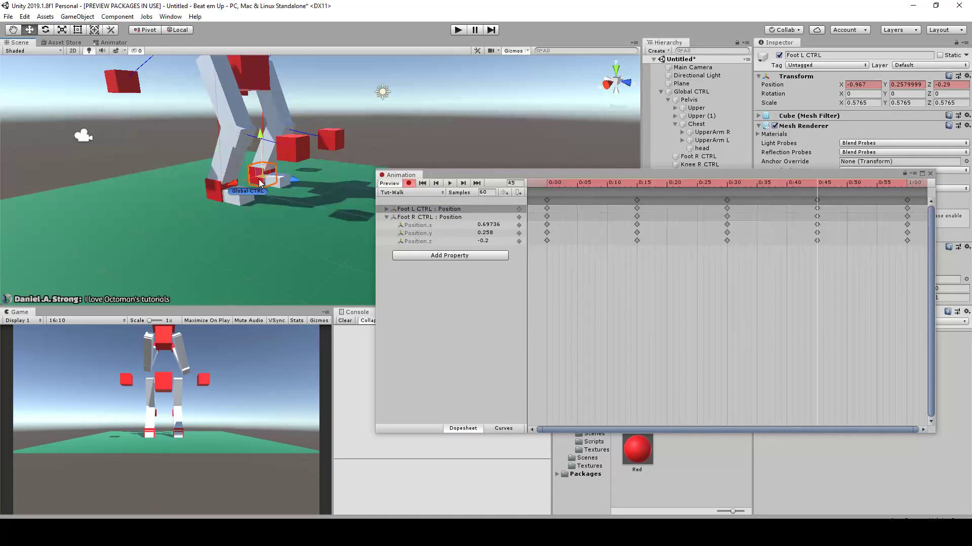
left_click_drag(268, 141, 336, 125)
Play the walk clip, move the Animation window aside and examine the foot lifts from several angles, including frame 15
left_click_drag(767, 197, 870, 226)
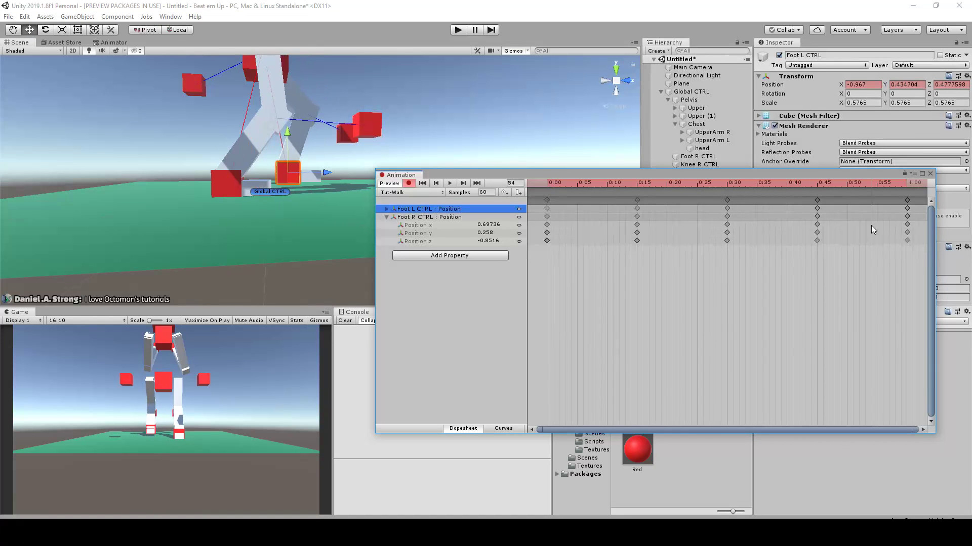
left_click(449, 185)
left_click_drag(418, 116, 336, 182, "alt")
scroll(342, 170, "down", 2)
scroll(358, 148, "down", 2)
left_click_drag(359, 146, 287, 177, "alt")
scroll(357, 148, "up", 1)
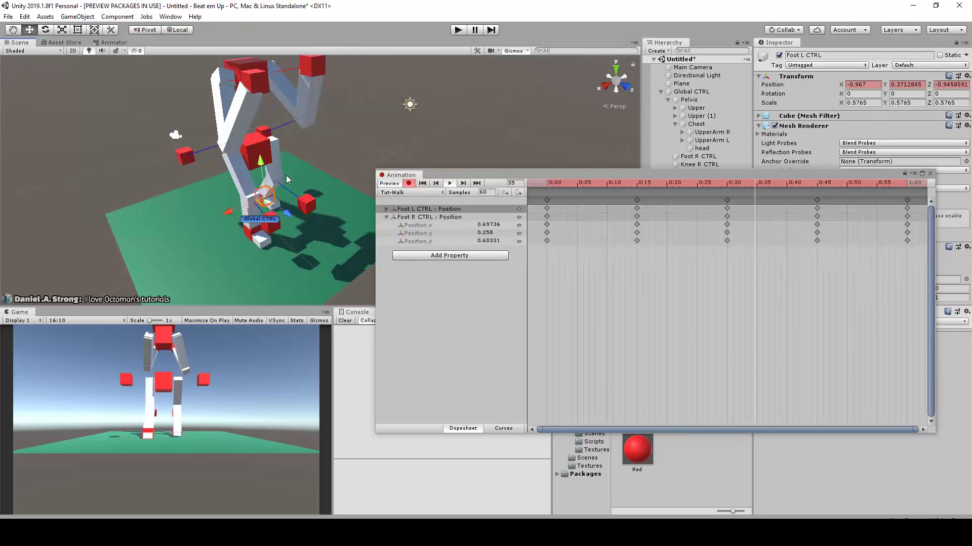
left_click_drag(469, 174, 518, 178)
left_click_drag(397, 121, 349, 143, "alt")
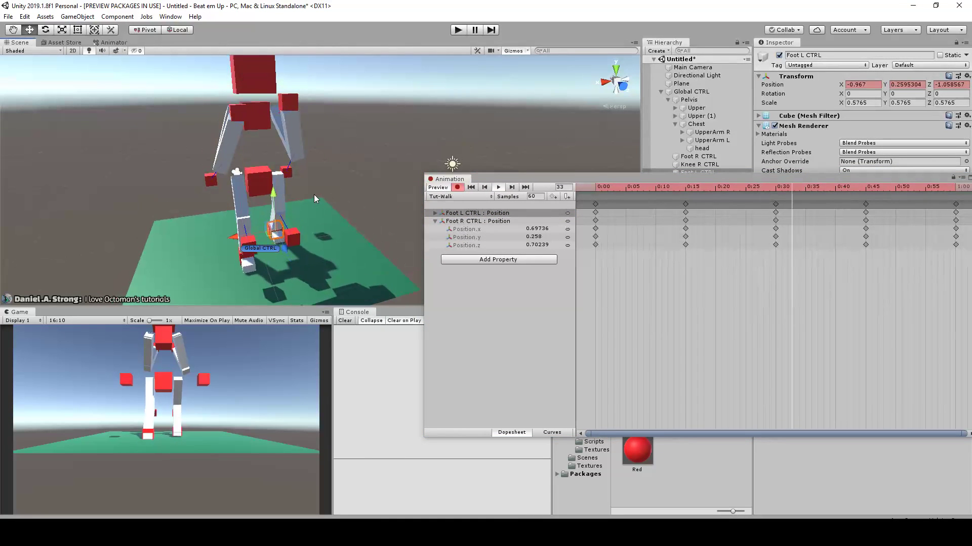
left_click(635, 187)
left_click_drag(636, 189, 688, 193)
left_click_drag(476, 151, 460, 133, "alt")
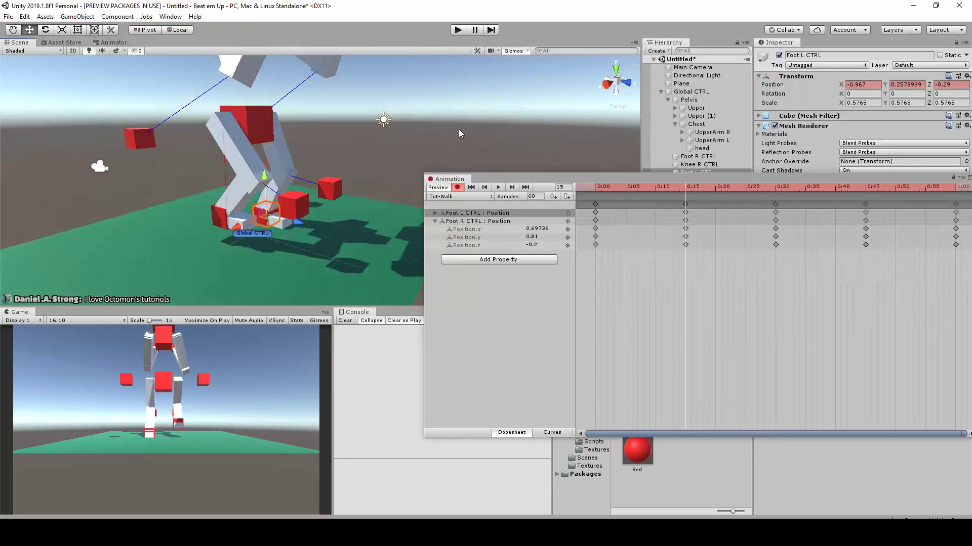
Rotate the Pelvis at frame 30 and set its Y rotation to -15
left_click_drag(768, 190, 776, 189)
left_click_drag(482, 81, 363, 130, "alt")
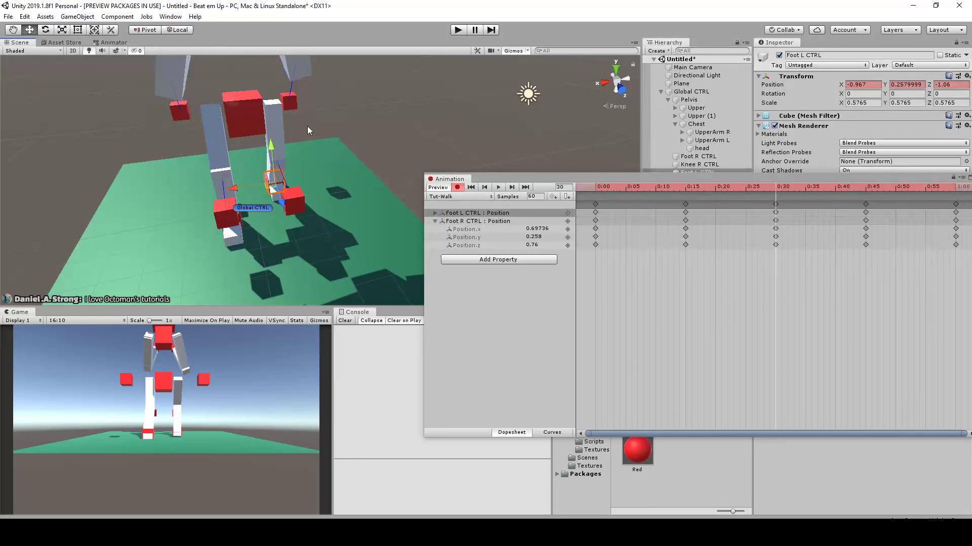
left_click(258, 119)
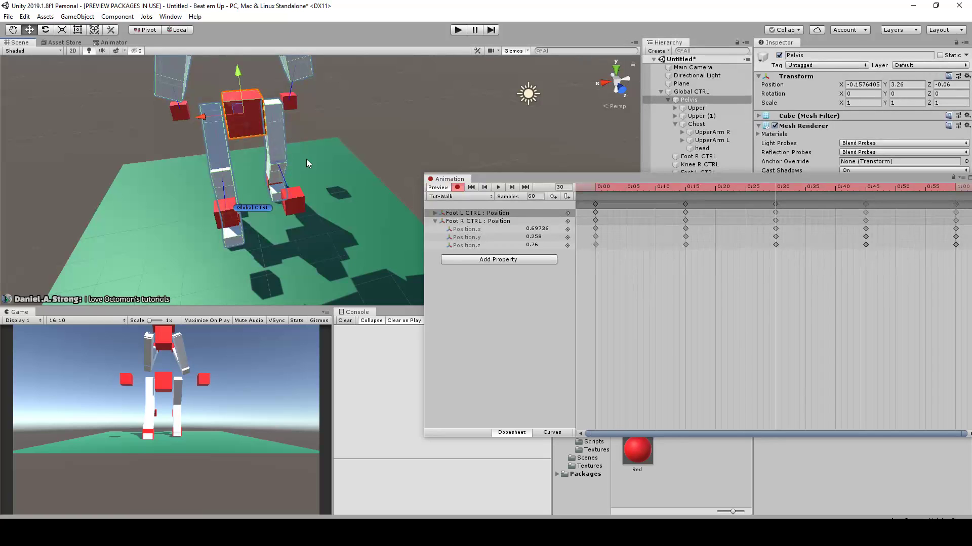
key("e")
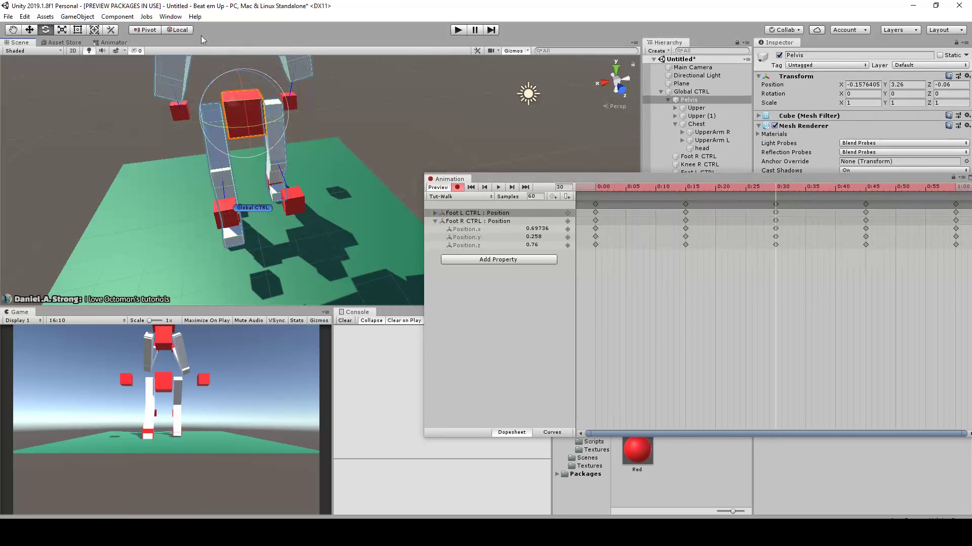
left_click_drag(221, 84, 173, 44, "alt")
left_click_drag(254, 124, 304, 162, "alt")
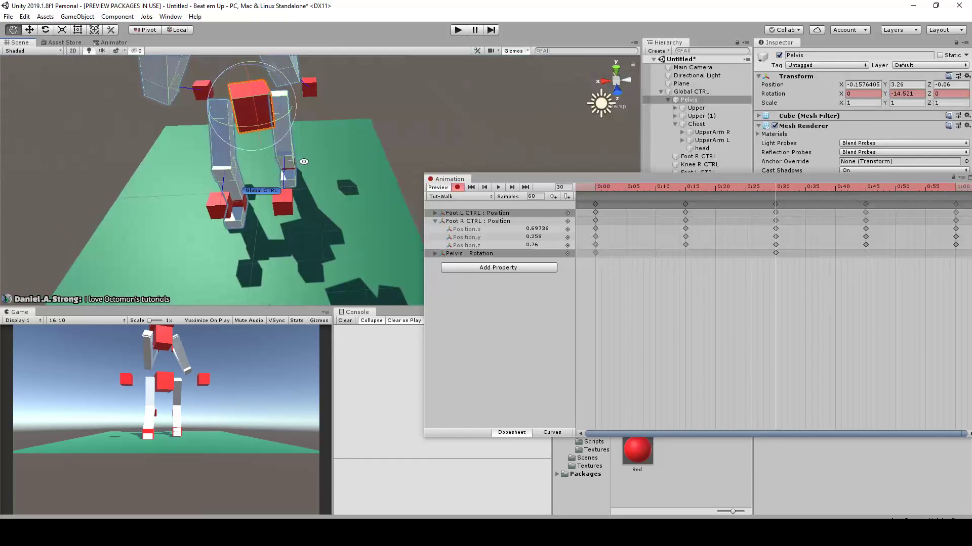
left_click(898, 94)
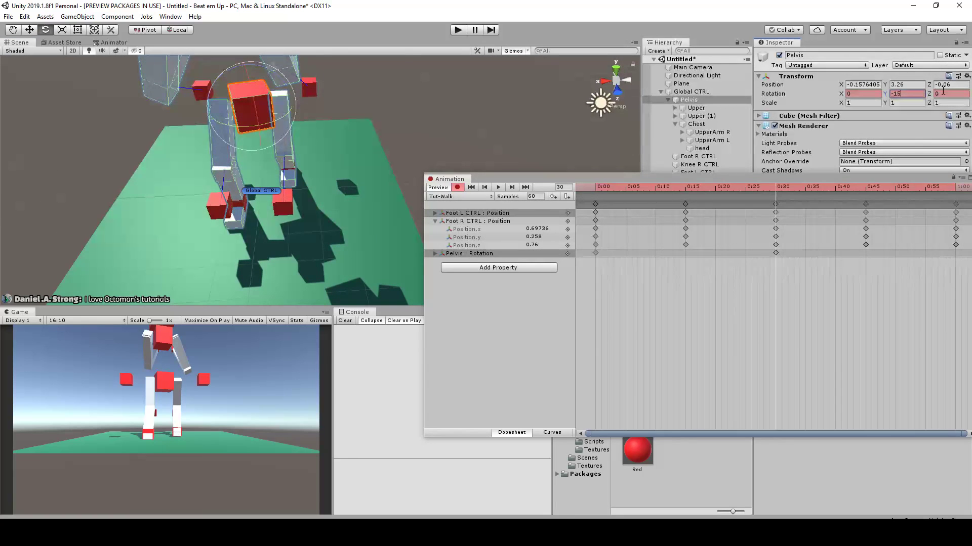
Set the Pelvis Y rotation to 15 at frame 60
left_click_drag(773, 195, 780, 217)
left_click_drag(862, 217, 956, 217)
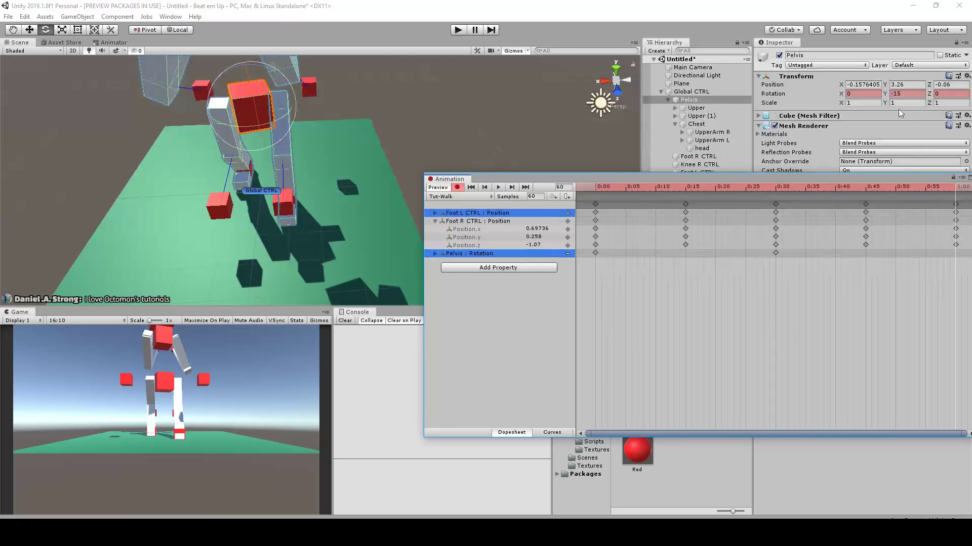
left_click(910, 93)
type("15")
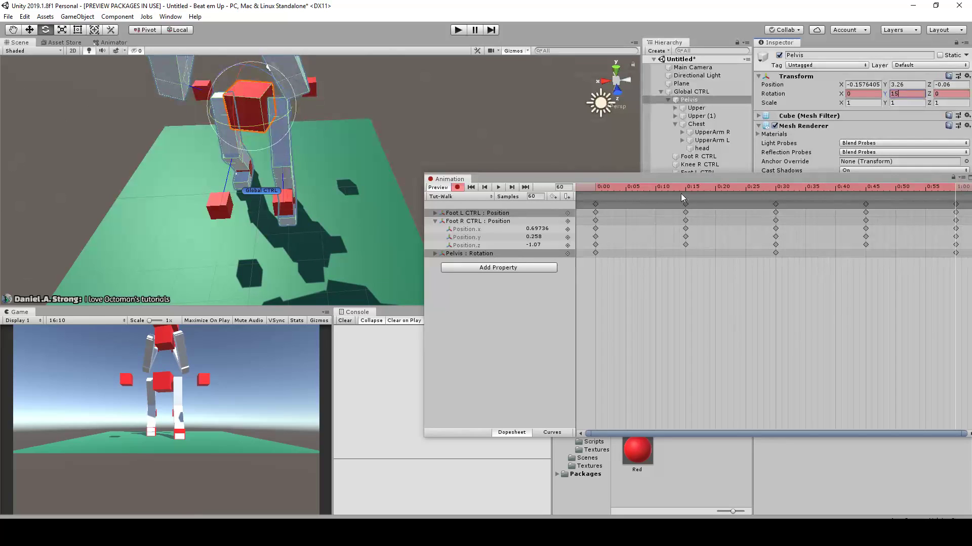
Return to frame 0 and set the Pelvis Y rotation to 15 there
left_click(643, 189)
left_click_drag(622, 191, 576, 189)
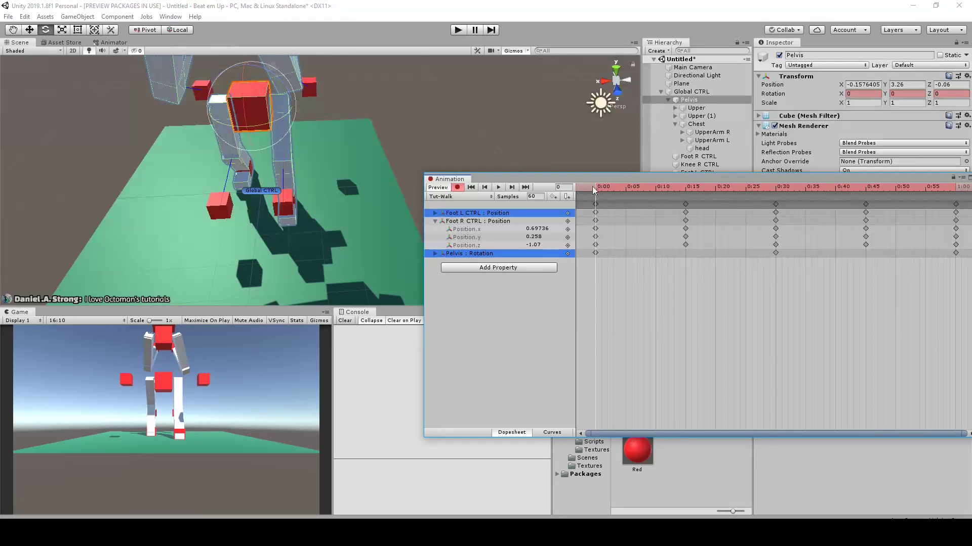
left_click(903, 93)
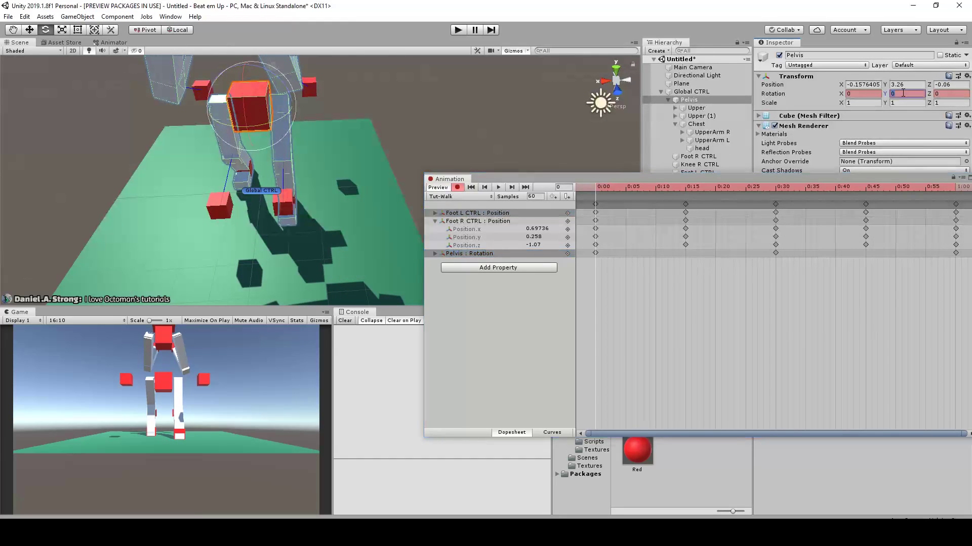
type("15")
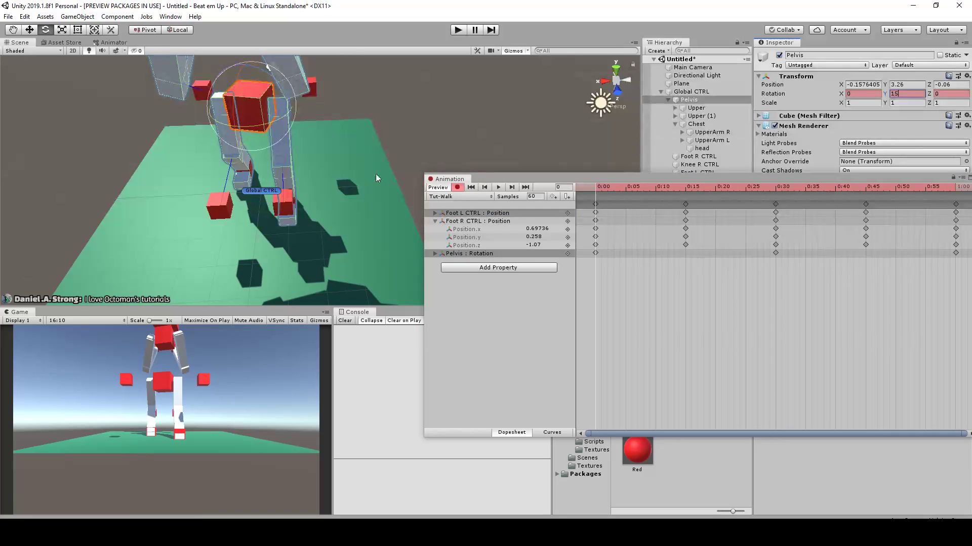
Play the walk clip, examine the pelvis rotation from the side and front, and return to frame 0
left_click_drag(285, 85, 255, 147, "alt")
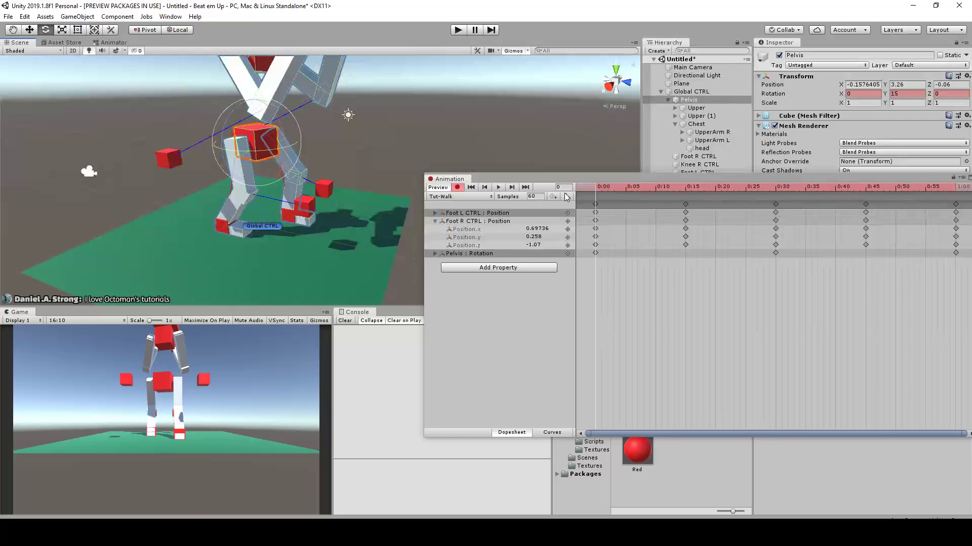
left_click(500, 187)
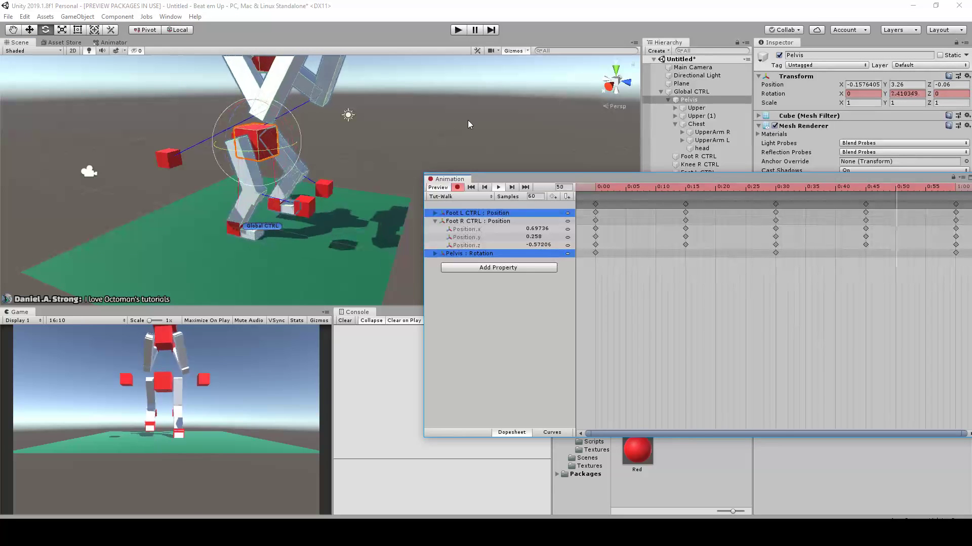
left_click_drag(395, 127, 328, 128, "alt")
middle_click_drag(328, 128, 348, 173)
scroll(348, 173, "up", 2)
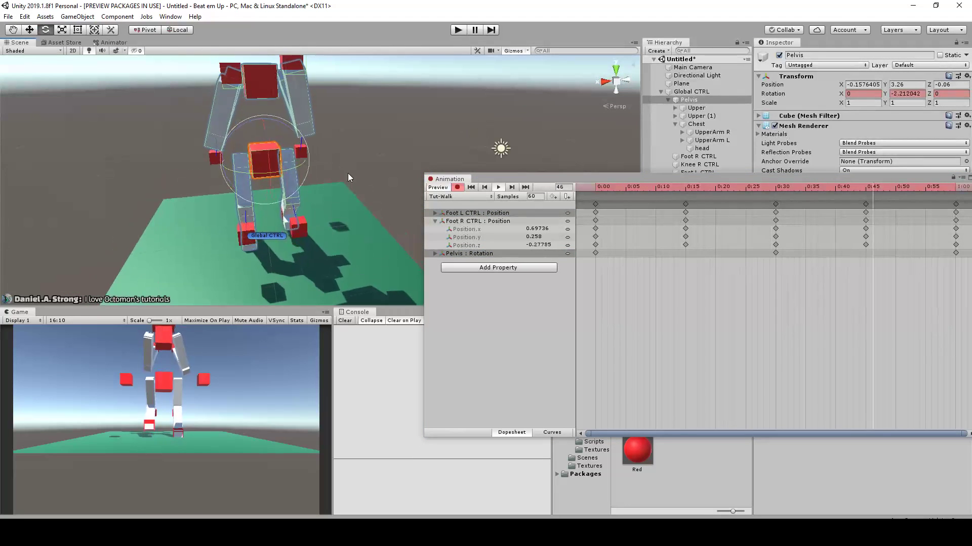
left_click(499, 187)
left_click_drag(678, 191, 595, 191)
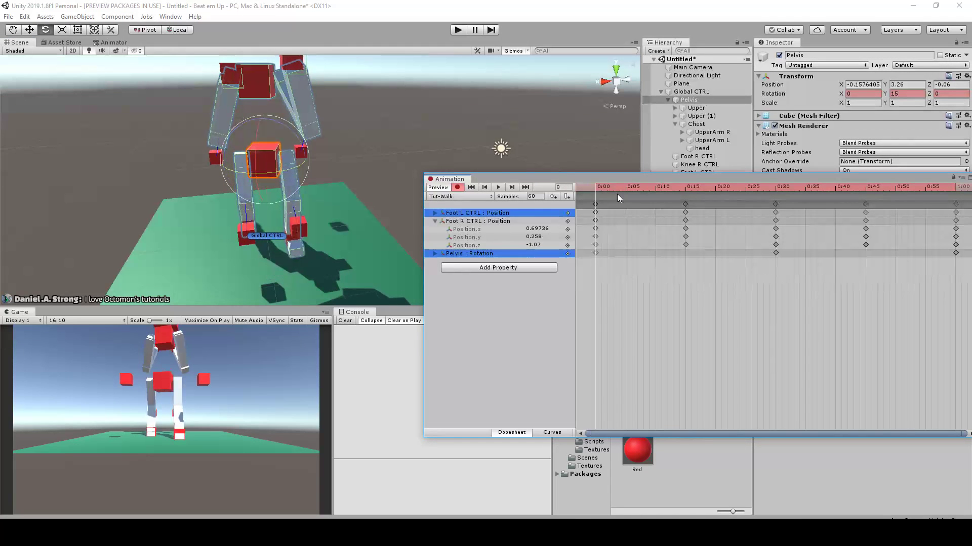
Try tilting the Pelvis about its Z axis at frame 0 and undo the attempts
scroll(248, 136, "up", 2)
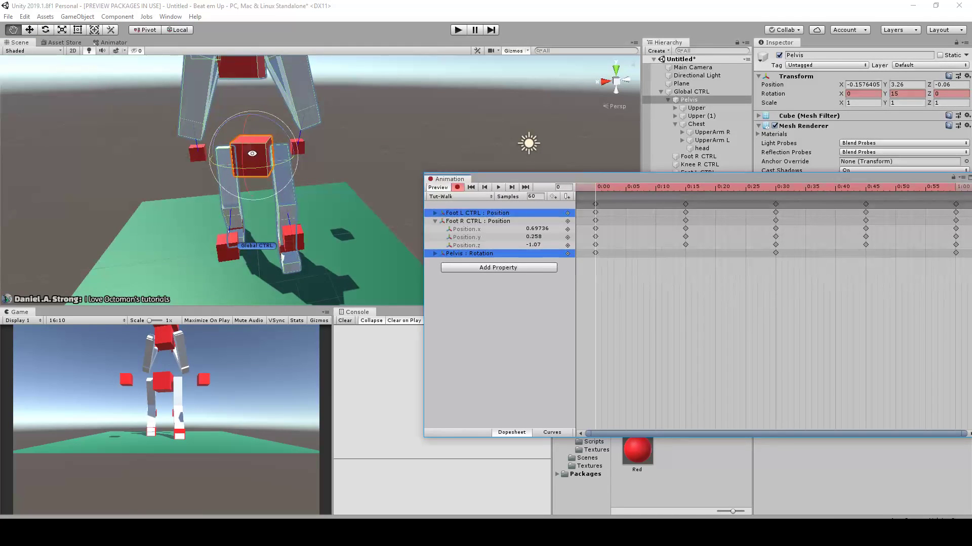
left_click_drag(278, 124, 291, 132, "alt")
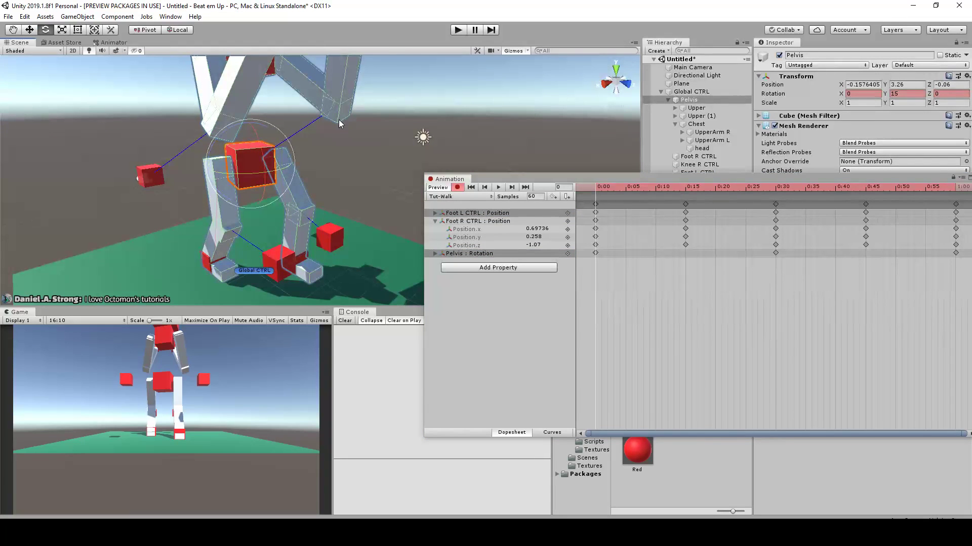
left_click_drag(293, 104, 201, 150, "alt")
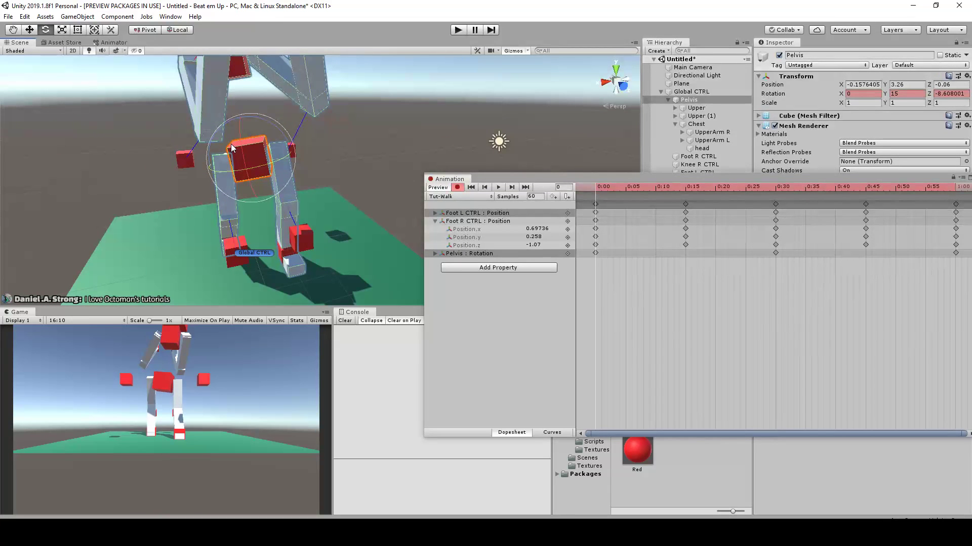
key("ctrl+z")
middle_click_drag(268, 120, 269, 135)
left_click_drag(270, 138, 267, 138)
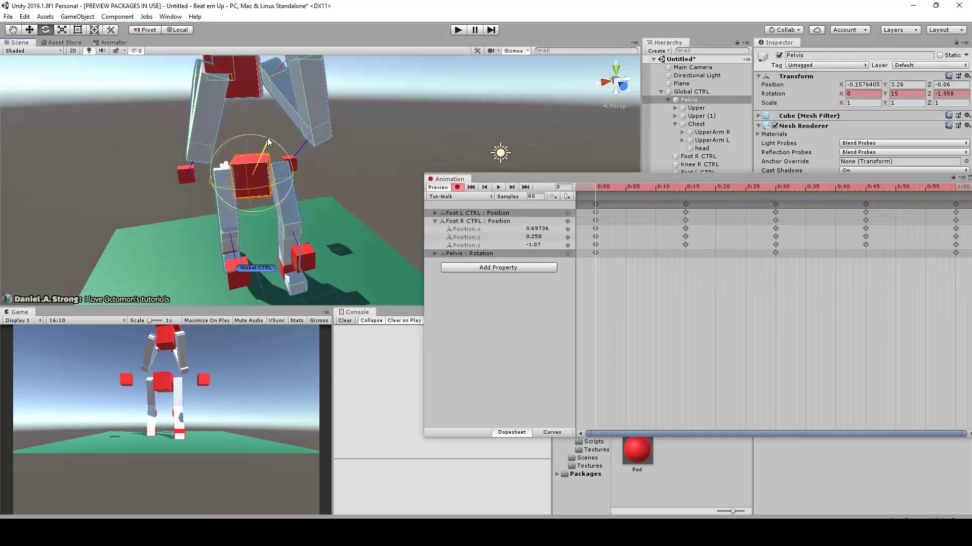
key("ctrl+z")
Tilt the Pelvis to a Z rotation of -1.06 at frame 0 and select that value in its expanded rotation track for copying
left_click(372, 131)
left_click(259, 169)
left_click_drag(308, 115, 471, 167, "alt")
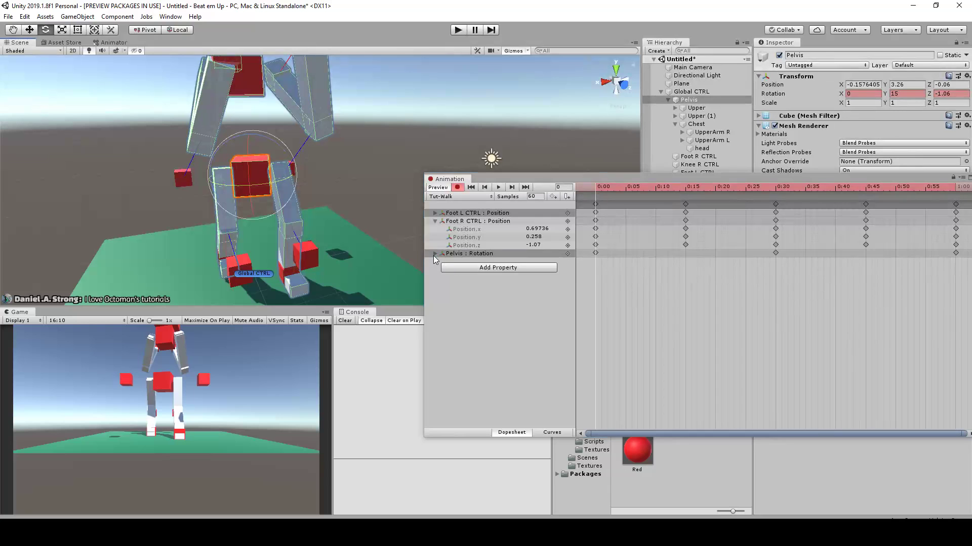
left_click(435, 254)
left_click(526, 277)
key("ctrl+c")
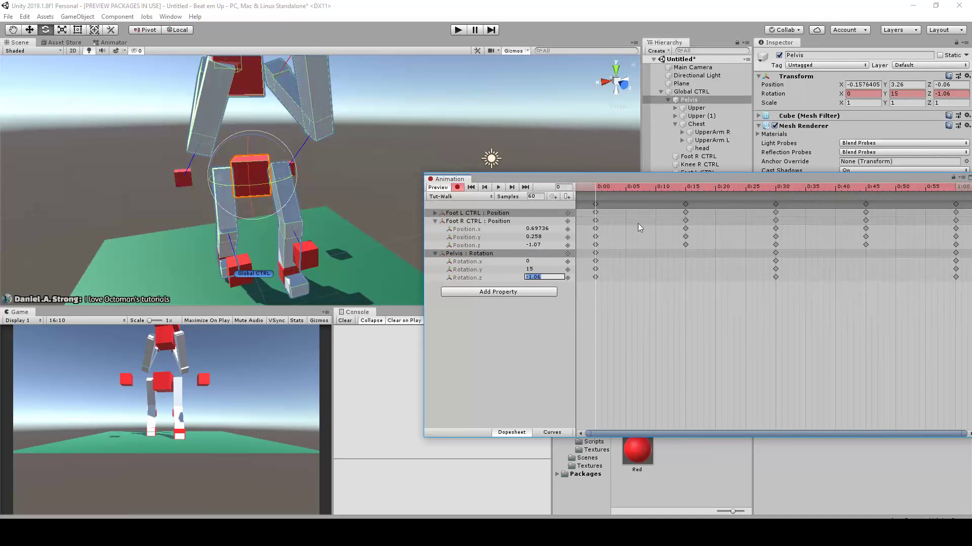
Set the Pelvis Z rotation to 1.06 at frame 30, reusing the copied value without its minus sign
left_click_drag(736, 194, 778, 188)
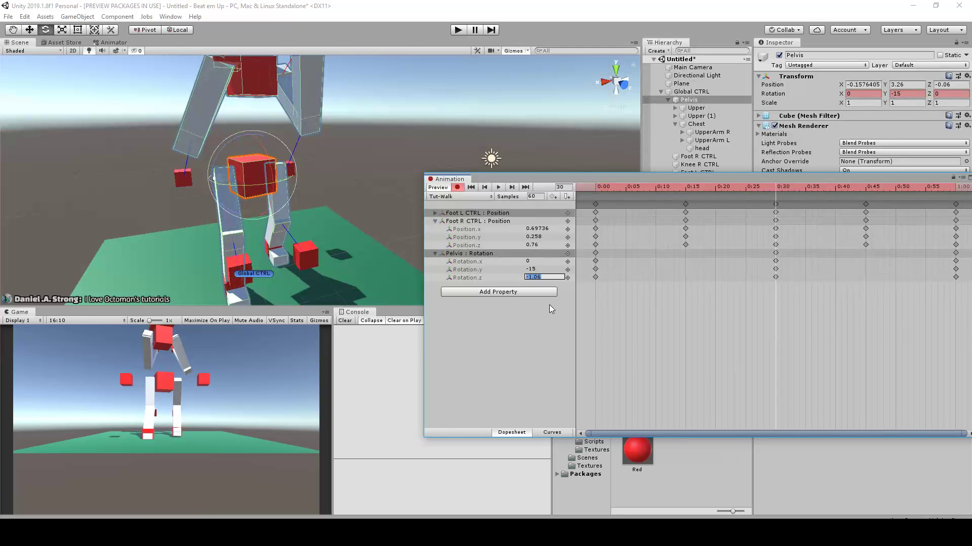
type("0")
left_click(547, 287)
key("ctrl+v")
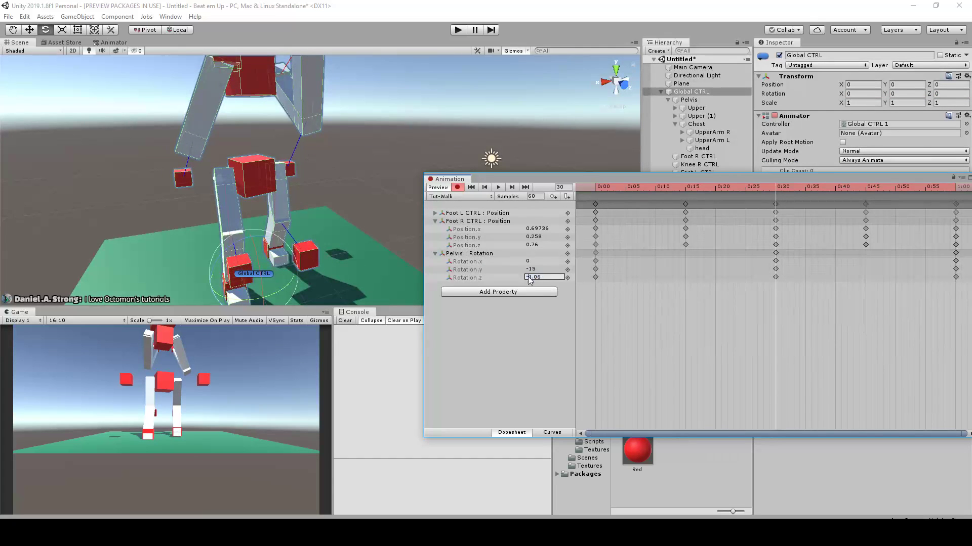
key("BackSpace")
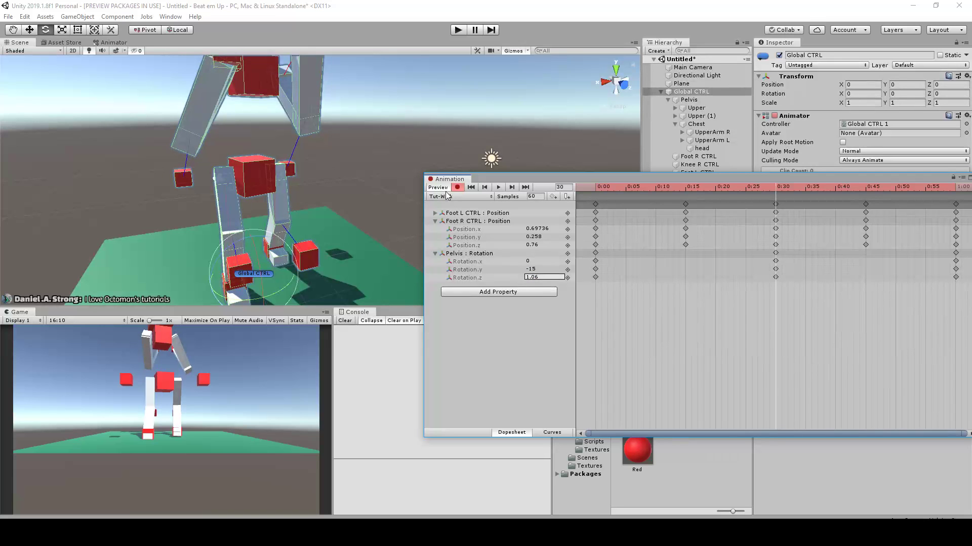
Scrub the clip through frames 15, 0 and 8 and examine the pelvis tilt
left_click_drag(749, 187, 687, 193)
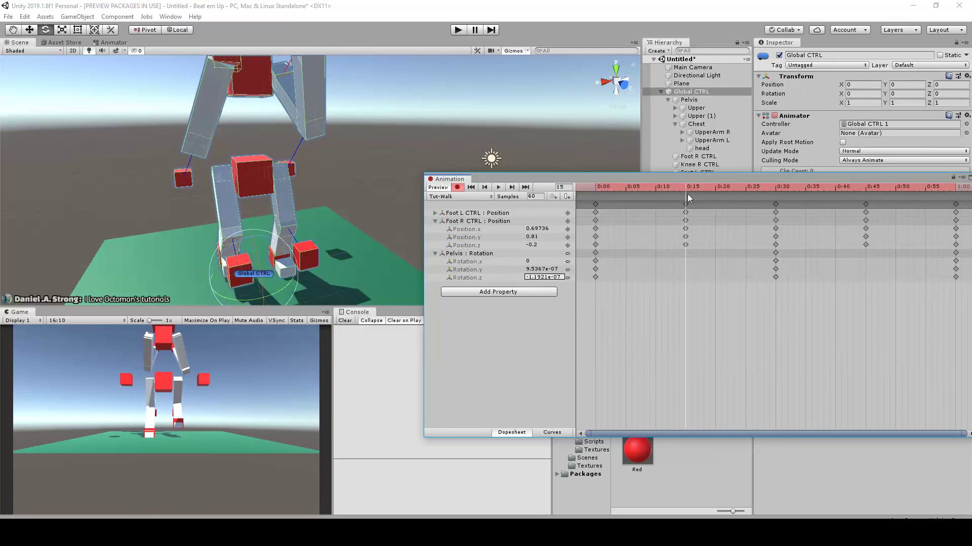
left_click_drag(455, 121, 430, 118, "alt")
left_click_drag(656, 187, 597, 225)
left_click_drag(592, 187, 651, 188)
left_click_drag(506, 151, 378, 129, "alt")
scroll(373, 120, "up", 3)
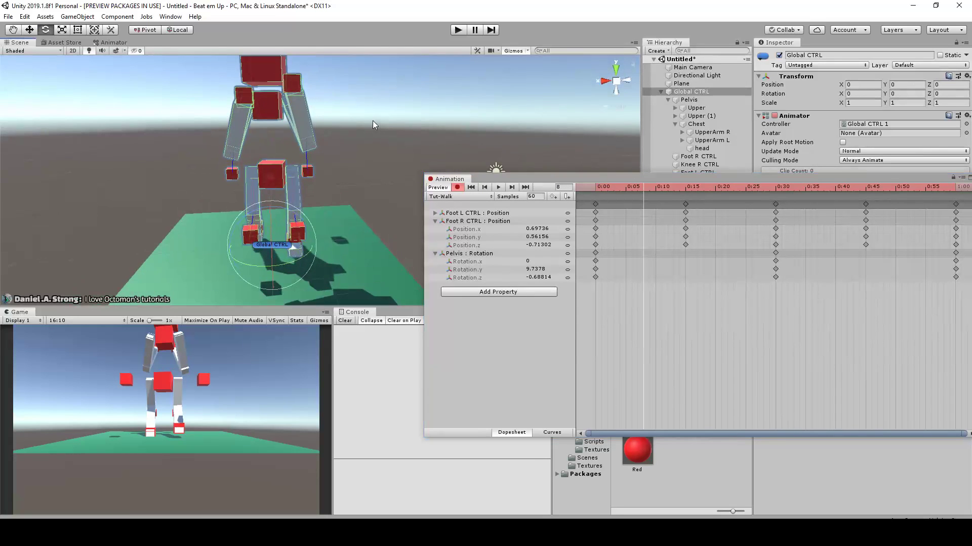
Rotate the Chest against the pelvis at frame 0 and set its Y rotation to -30
middle_click_drag(373, 120, 399, 154)
left_click(298, 137)
left_click_drag(296, 149, 311, 181, "alt")
scroll(311, 181, "up", 2)
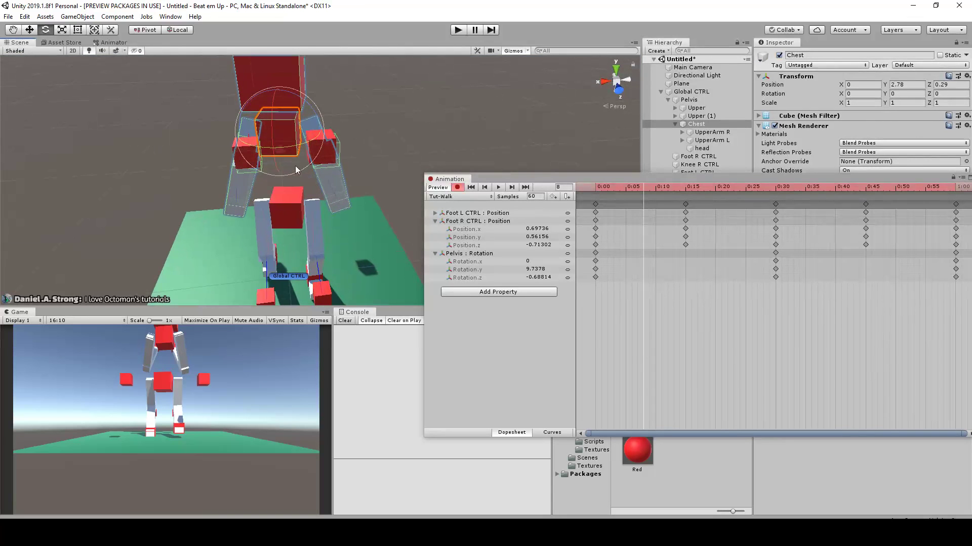
left_click_drag(632, 187, 590, 189)
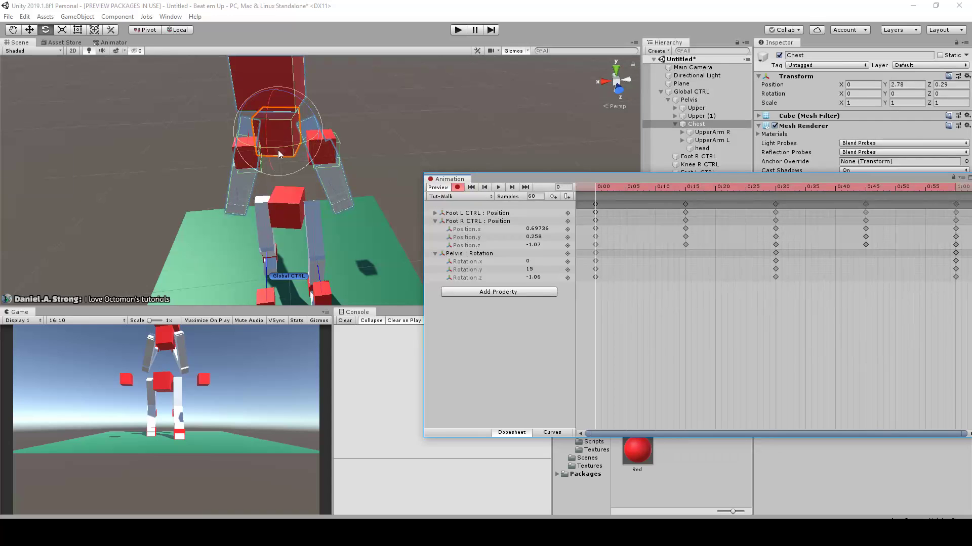
left_click_drag(277, 144, 289, 204, "alt")
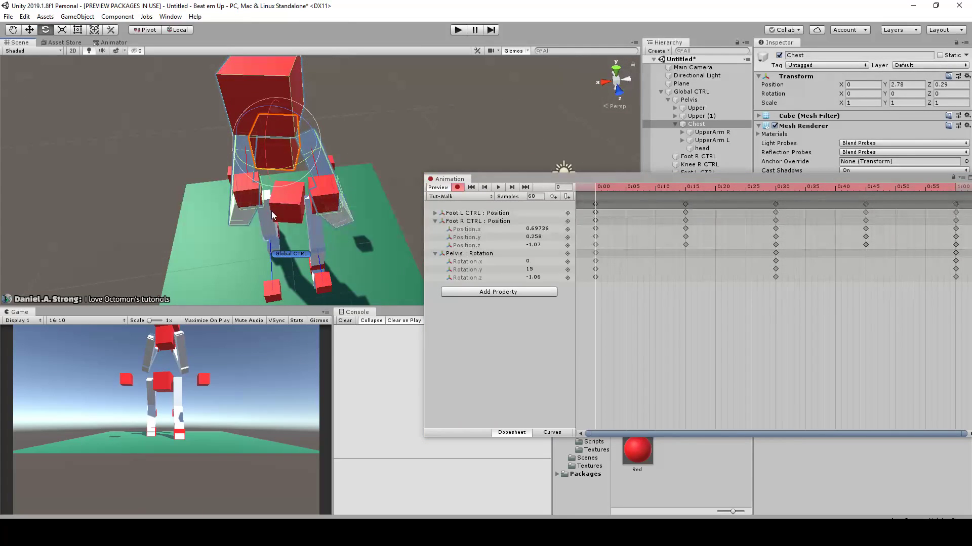
left_click_drag(271, 211, 252, 136, "alt")
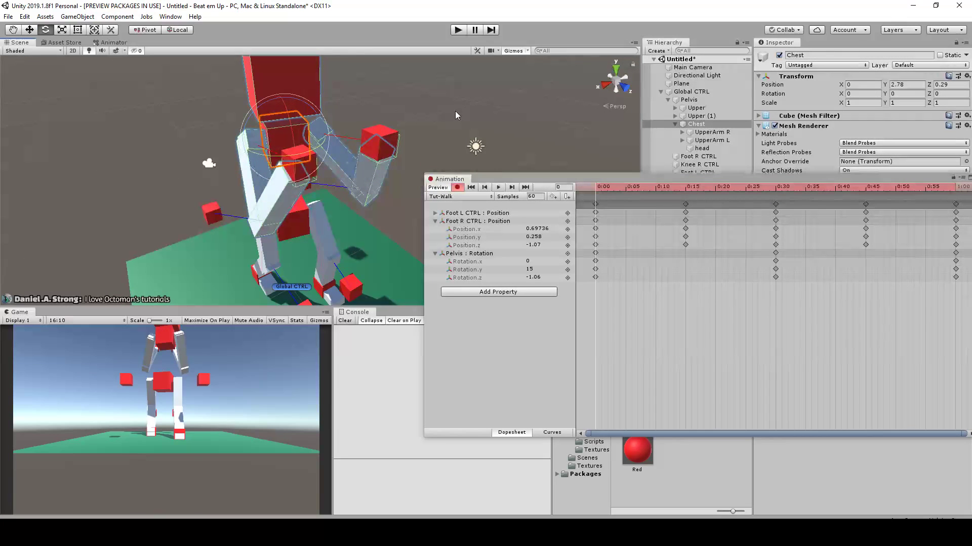
left_click_drag(506, 163, 428, 160, "alt")
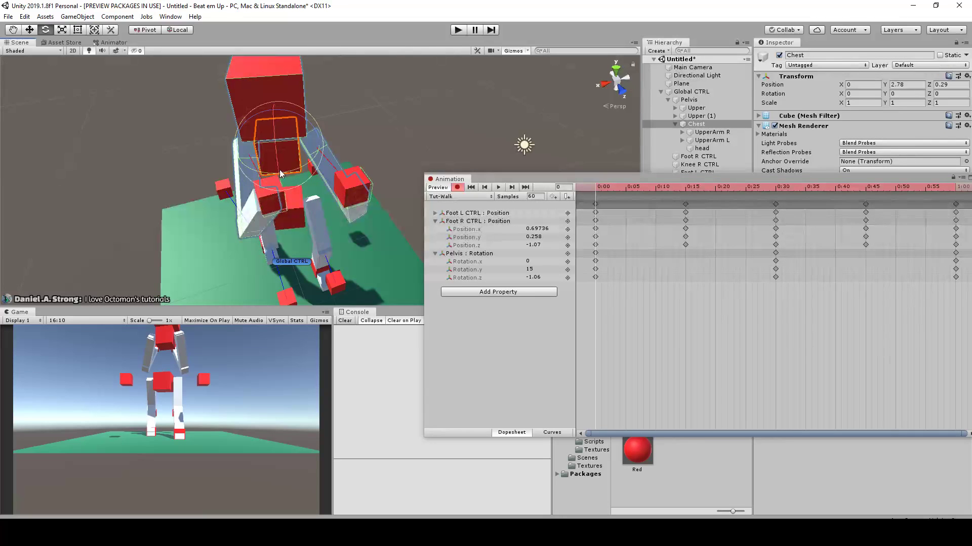
left_click_drag(335, 181, 329, 151, "alt")
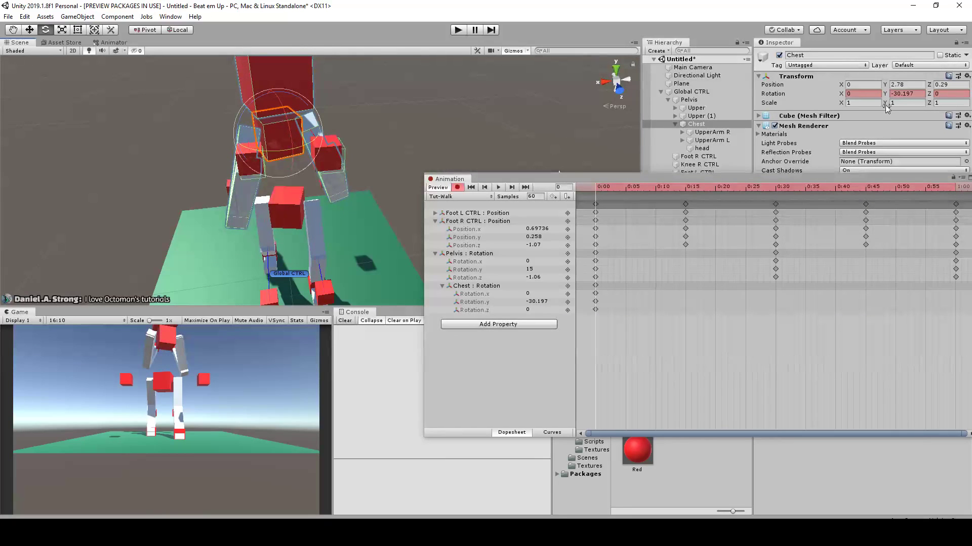
left_click(910, 94)
Set the Chest Y rotation to 30 at frame 30
left_click_drag(597, 189, 689, 190)
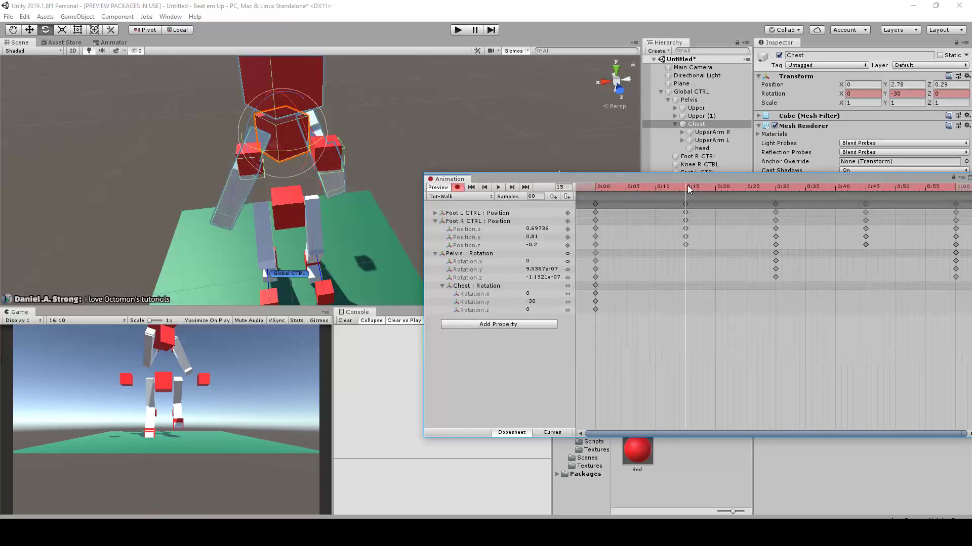
left_click_drag(699, 190, 775, 187)
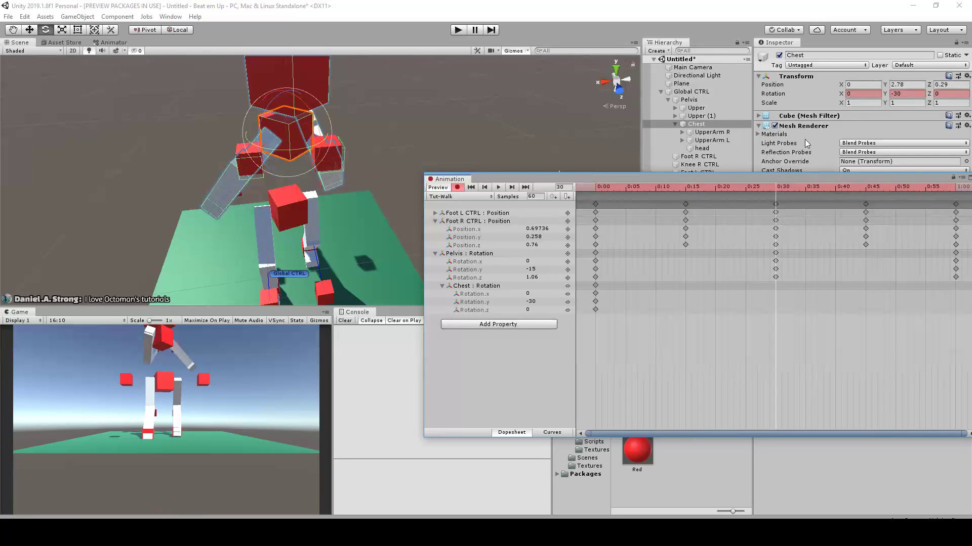
left_click(904, 94)
type("3")
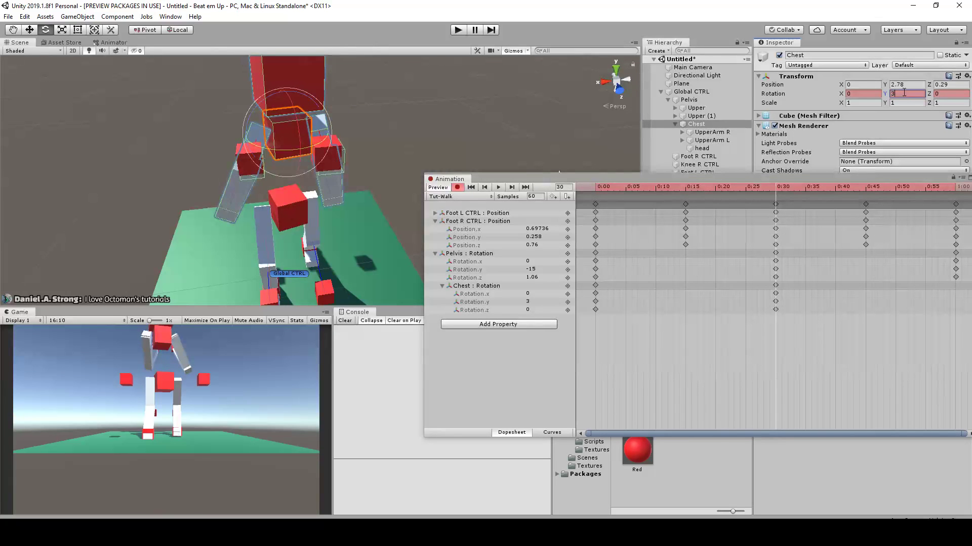
type("0")
Set the Chest Y rotation to -30 at frame 60
left_click_drag(776, 188, 958, 216)
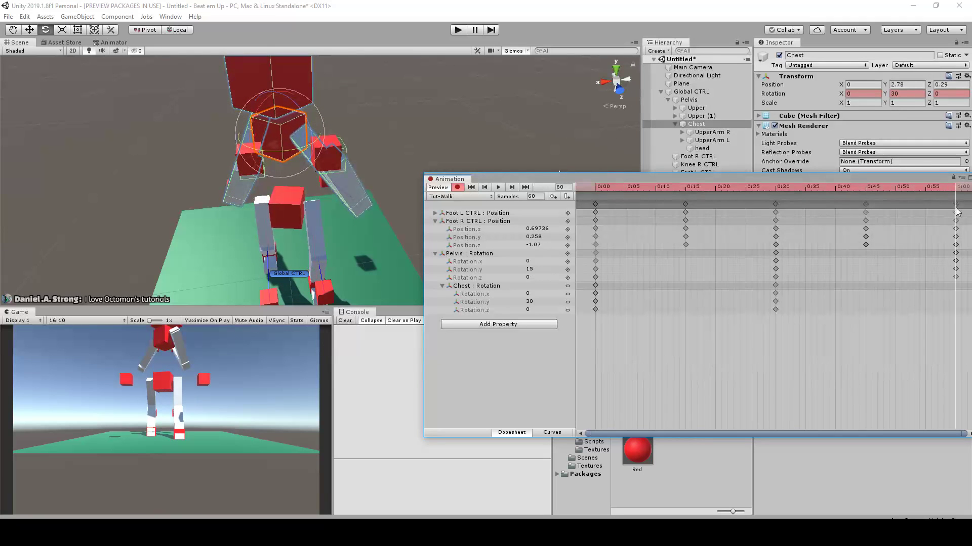
left_click(906, 95)
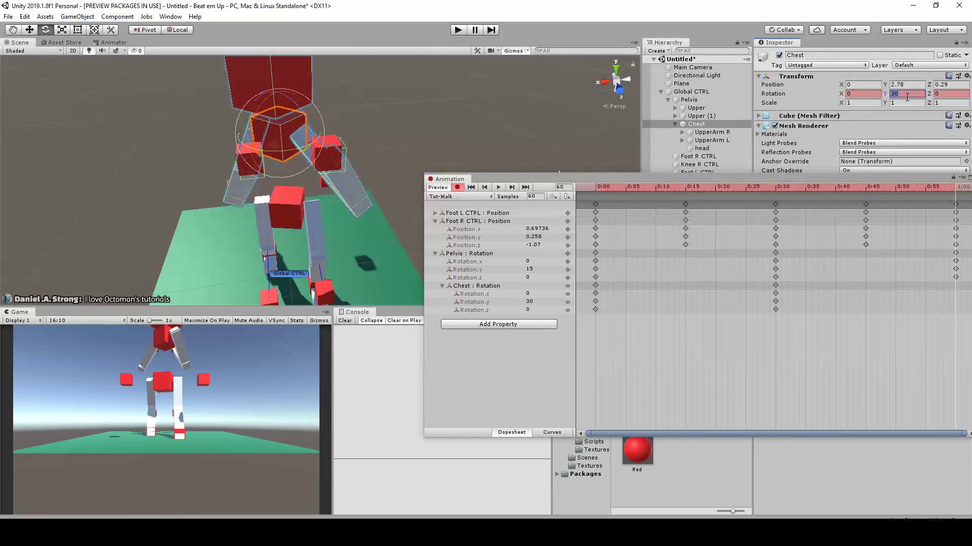
type("-30")
Play the walk clip from frame 0 and examine the chest's counter-rotation from the side and front
left_click(593, 188)
scroll(415, 101, "down", 5)
left_click_drag(390, 101, 385, 135, "alt")
scroll(427, 105, "down", 1)
scroll(390, 131, "up", 4)
left_click(498, 187)
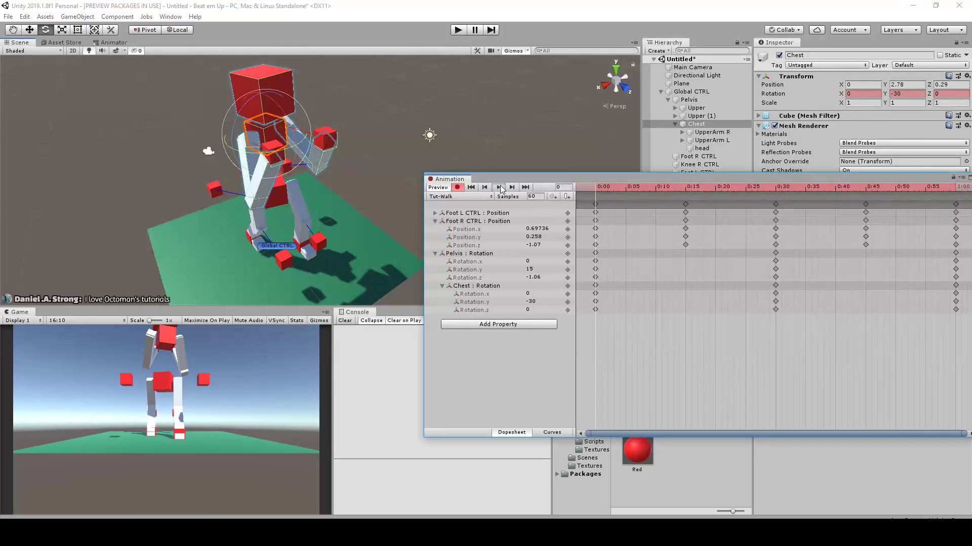
left_click_drag(403, 141, 458, 131, "alt")
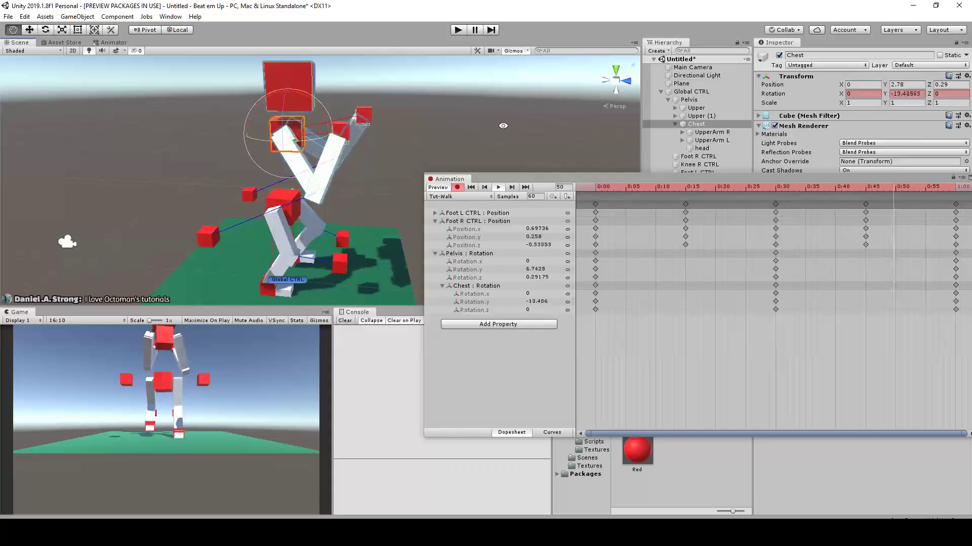
scroll(857, 286, "down", 12)
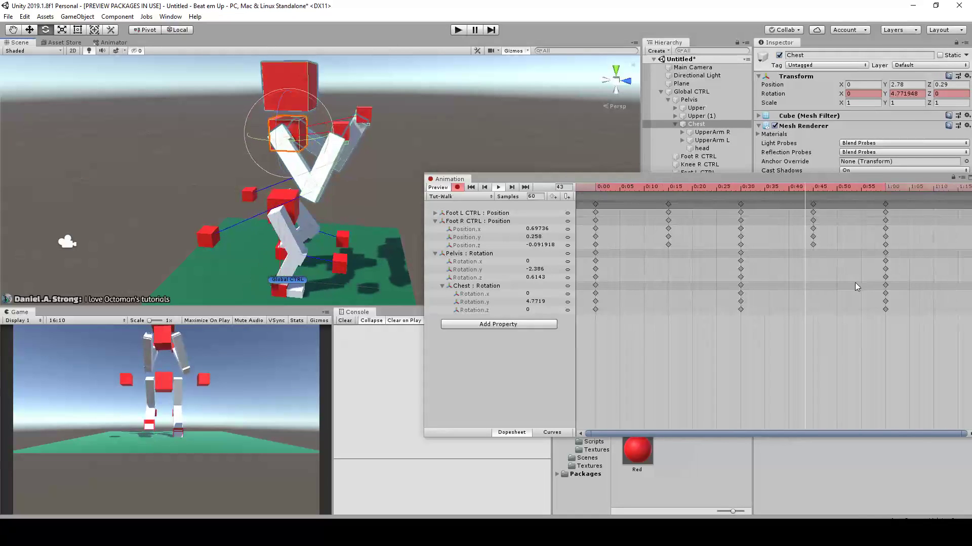
scroll(761, 267, "up", 8)
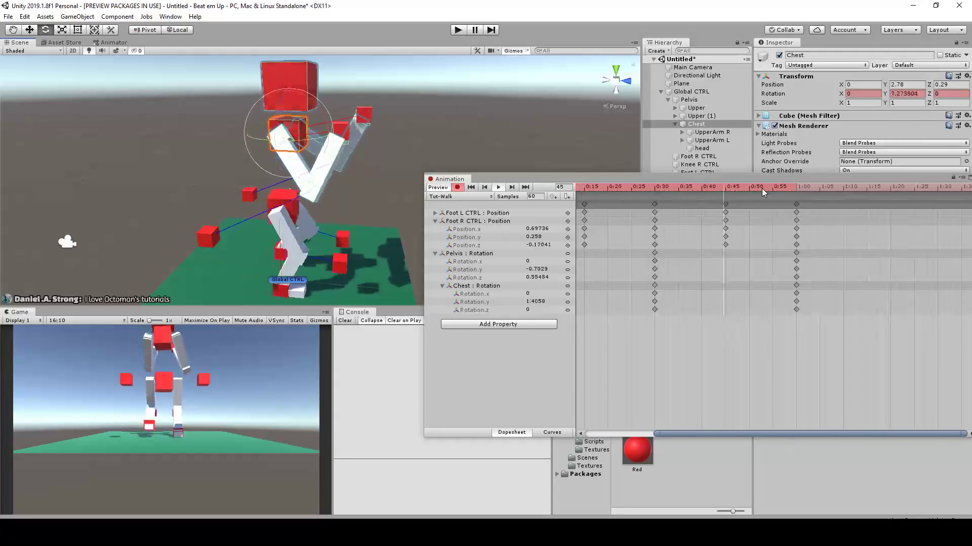
scroll(456, 130, "down", 4)
left_click_drag(482, 132, 325, 132, "alt")
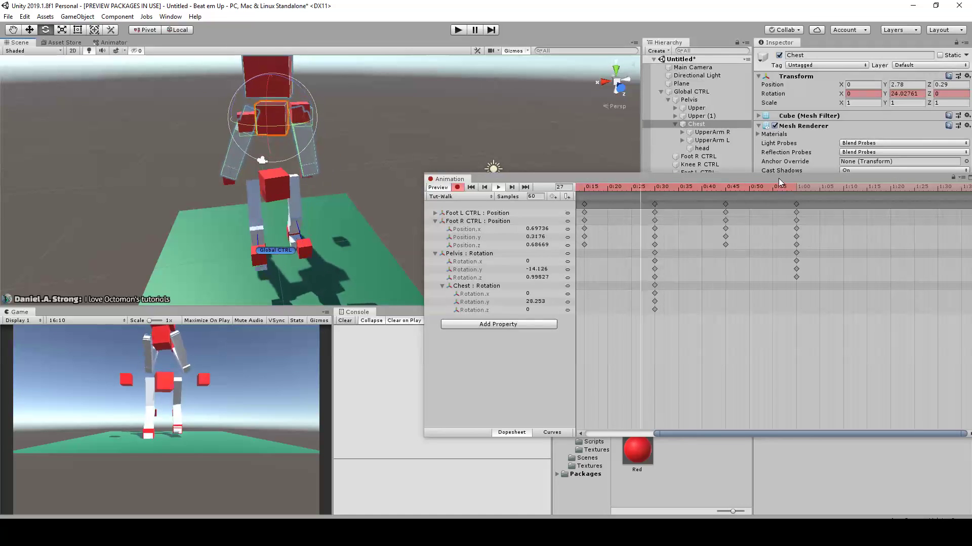
Key the Chest Y rotation at frame 60 again with -30 and return to frame 0 with the whole clip in view
left_click_drag(749, 190, 796, 195)
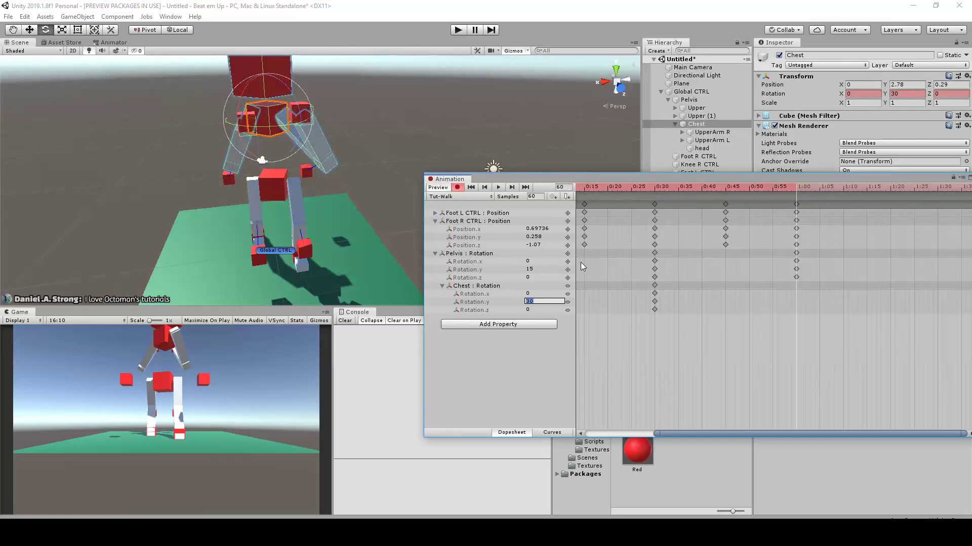
type("-30")
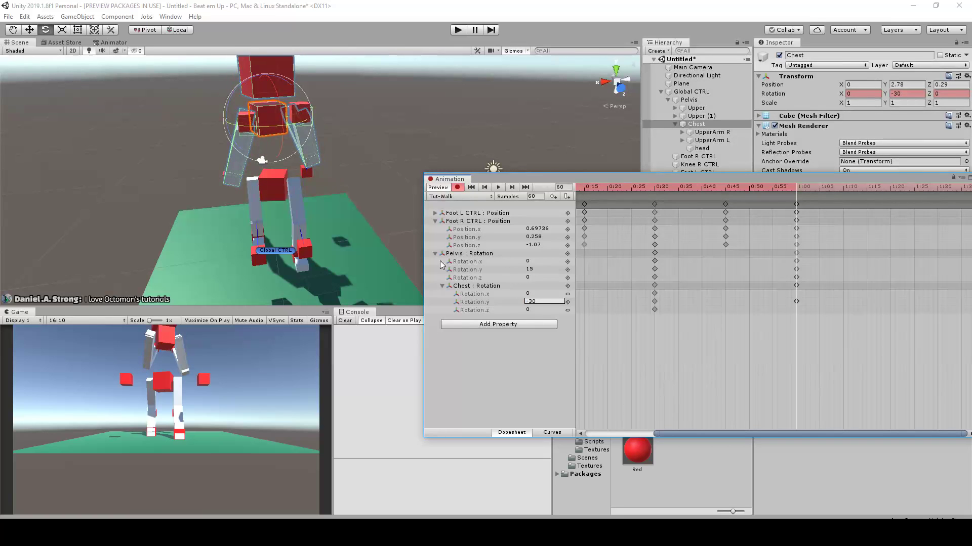
left_click_drag(785, 189, 510, 199)
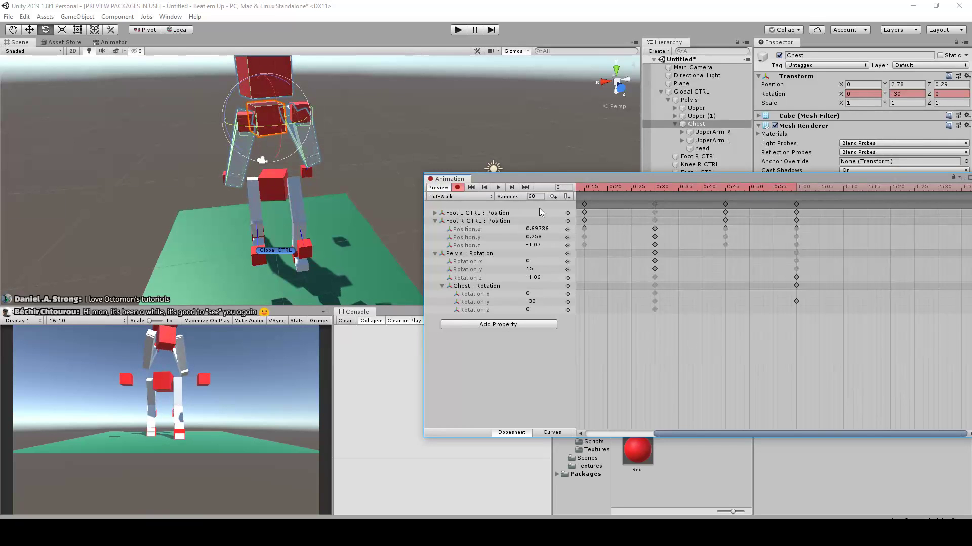
scroll(630, 354, "down", 10)
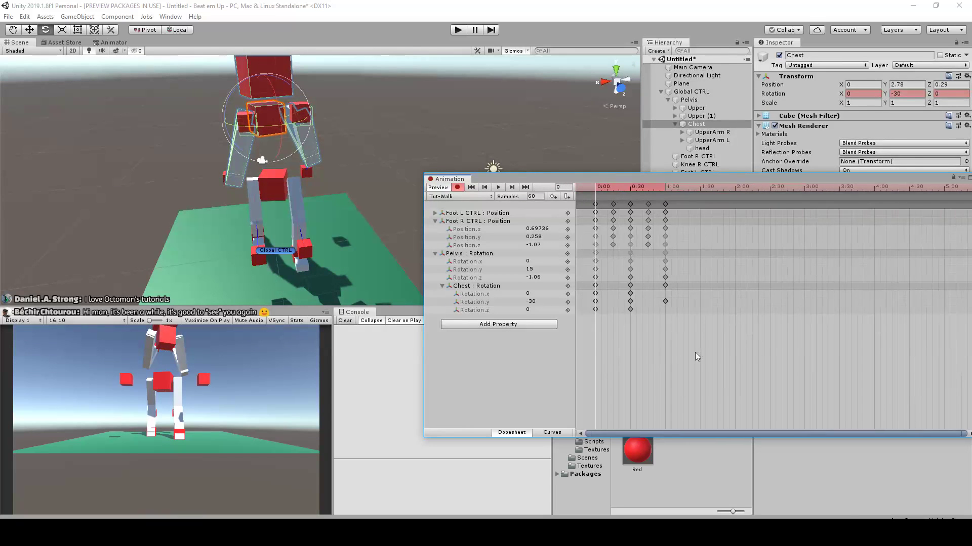
Play the walk clip and examine the chest counter-rotation and the arms' pose from the front and side
scroll(590, 313, "up", 5)
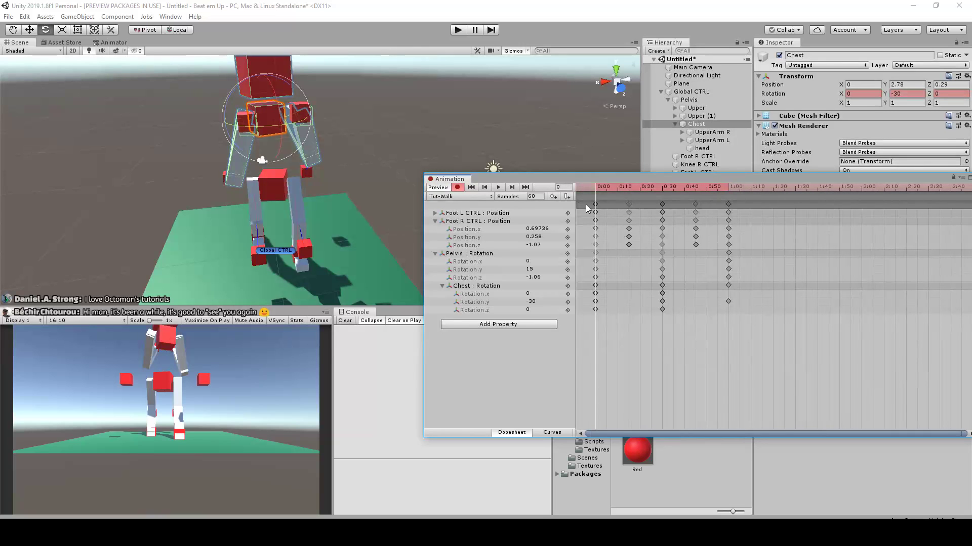
left_click(499, 187)
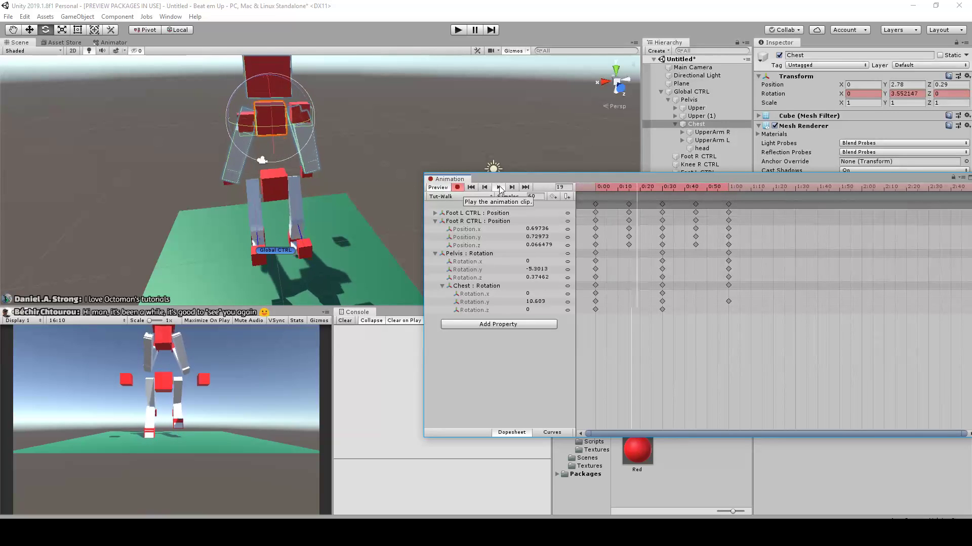
left_click(494, 286)
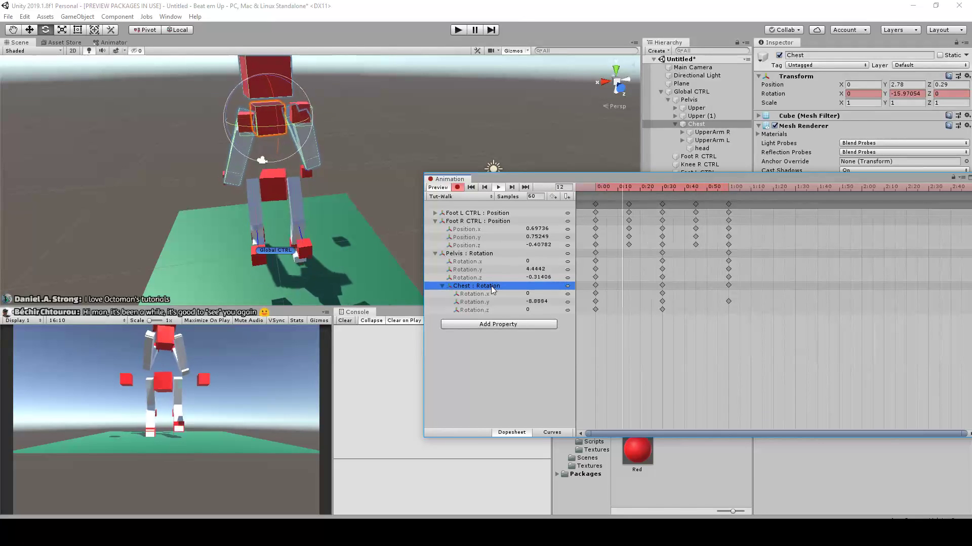
key("w")
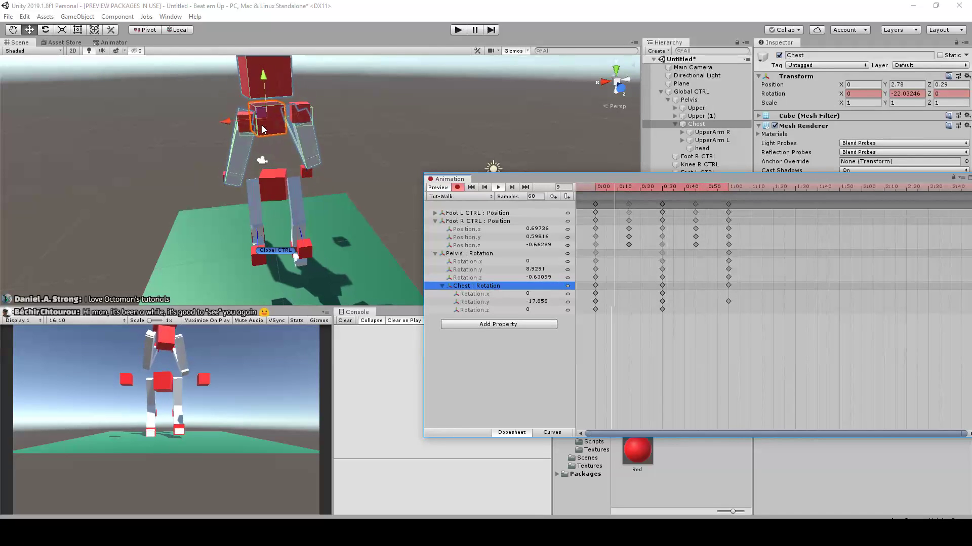
scroll(355, 107, "up", 3)
left_click(394, 104)
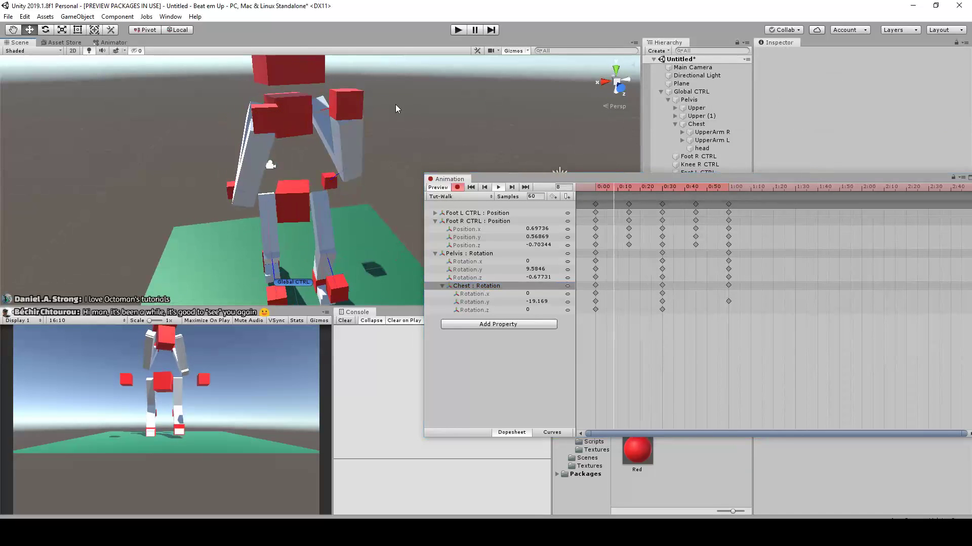
left_click_drag(388, 105, 456, 133, "alt")
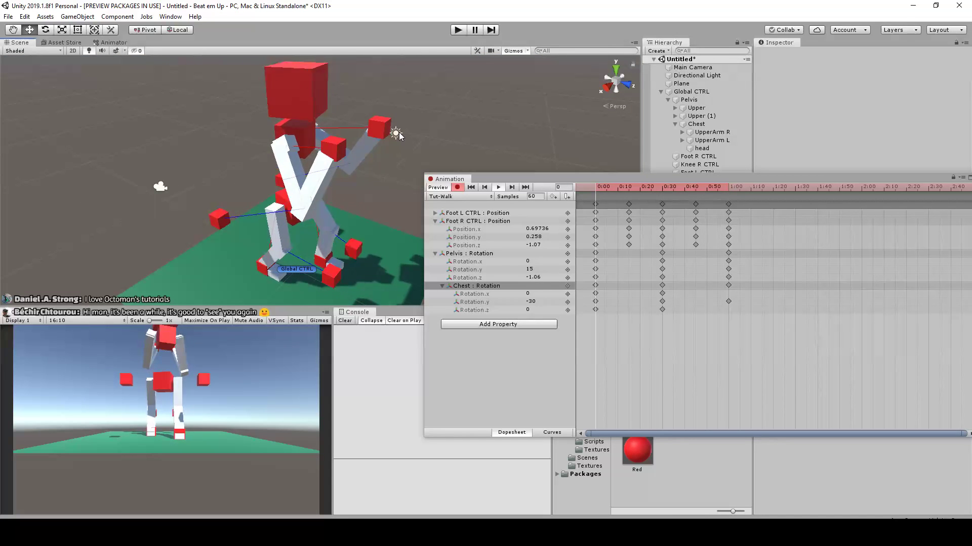
scroll(400, 136, "down", 2)
scroll(399, 139, "up", 3)
left_click_drag(399, 167, 373, 146, "alt")
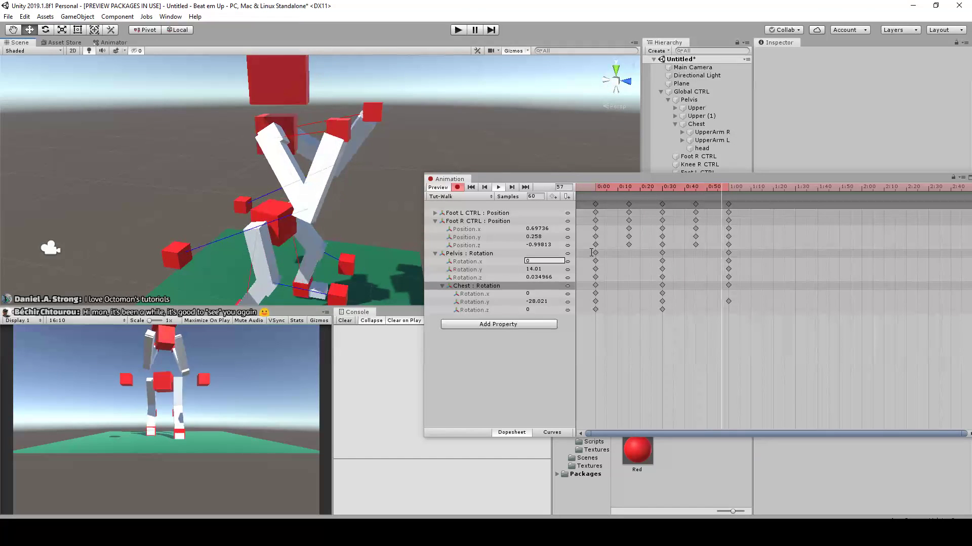
At frame 0, lower the right hand control in front of the body and reposition the right elbow control
left_click_drag(649, 188, 597, 187)
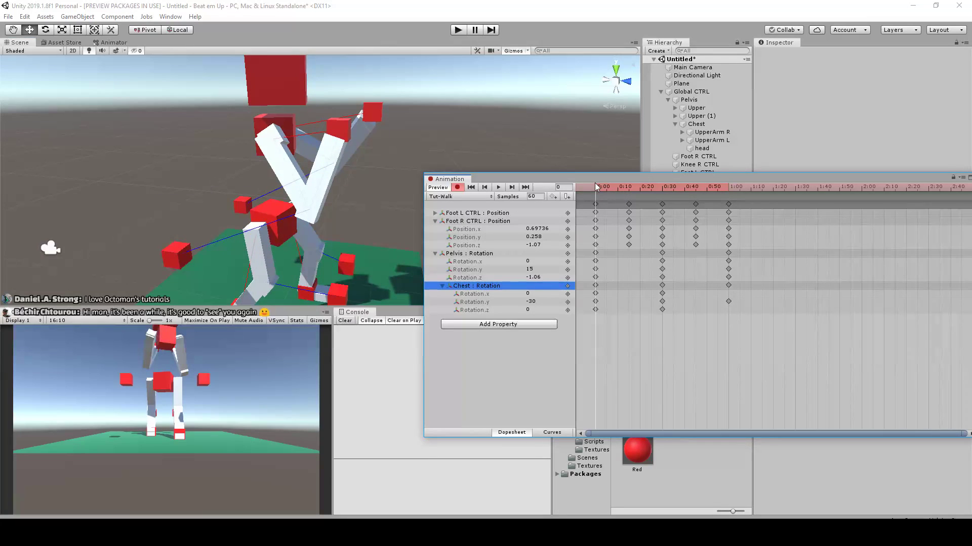
left_click(341, 131)
left_click_drag(366, 170, 414, 143, "alt")
scroll(414, 143, "up", 4)
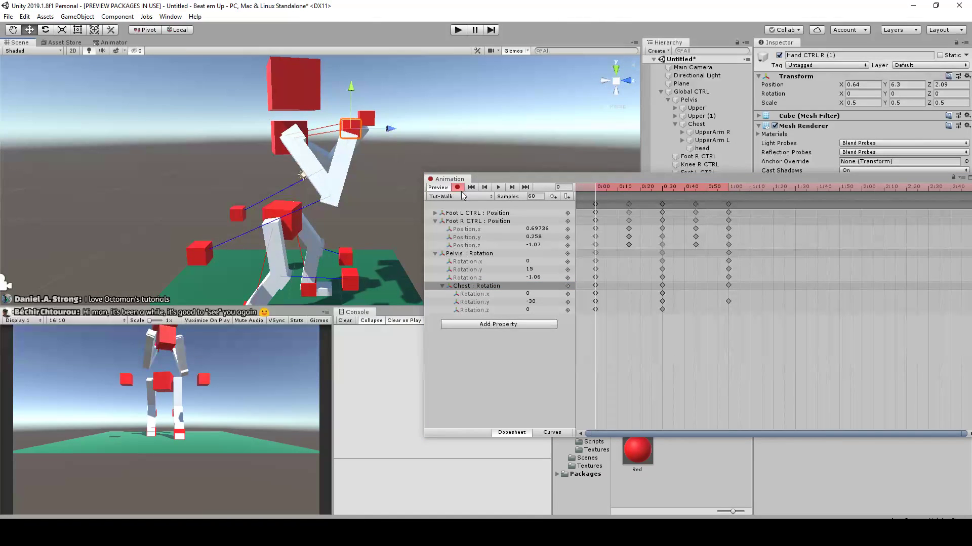
scroll(418, 145, "down", 2)
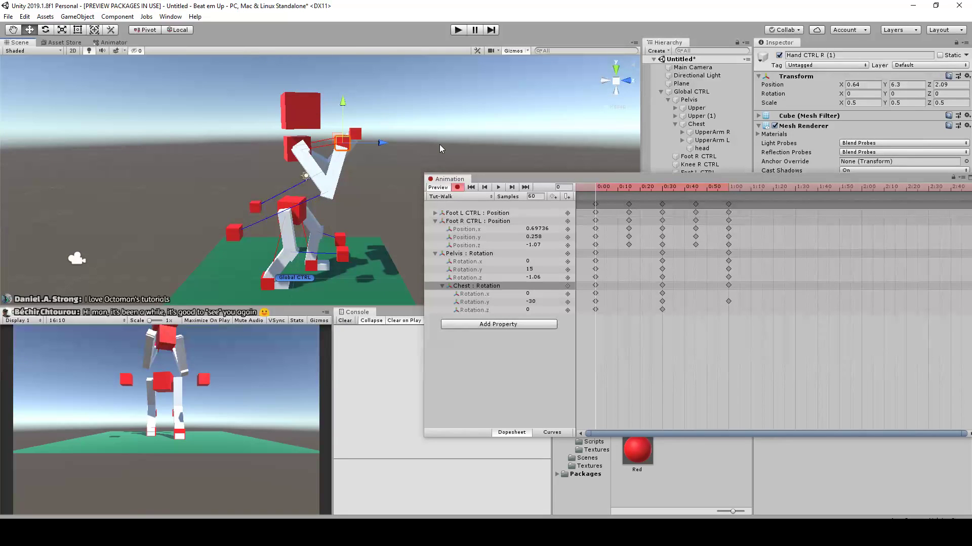
left_click_drag(402, 133, 439, 132, "alt")
scroll(340, 189, "up", 2)
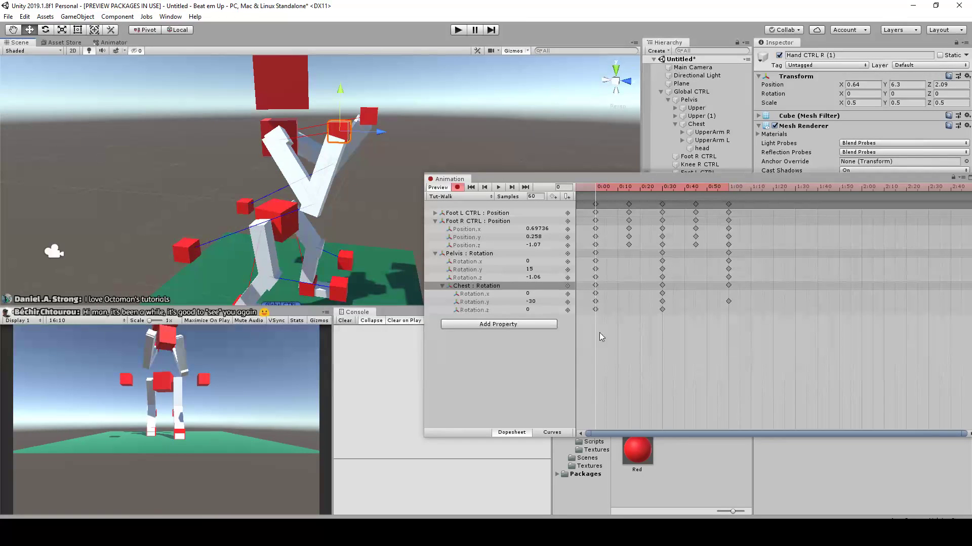
left_click_drag(347, 126, 312, 264)
left_click_drag(312, 263, 207, 195, "alt")
left_click_drag(315, 210, 408, 221, "alt")
At frame 0, lower the left hand control behind the body to about Y 2.62, Z -1.01
left_click(356, 124)
left_click_drag(354, 195, 264, 226, "alt")
left_click_drag(263, 225, 326, 213, "alt")
left_click_drag(267, 241, 252, 238, "alt")
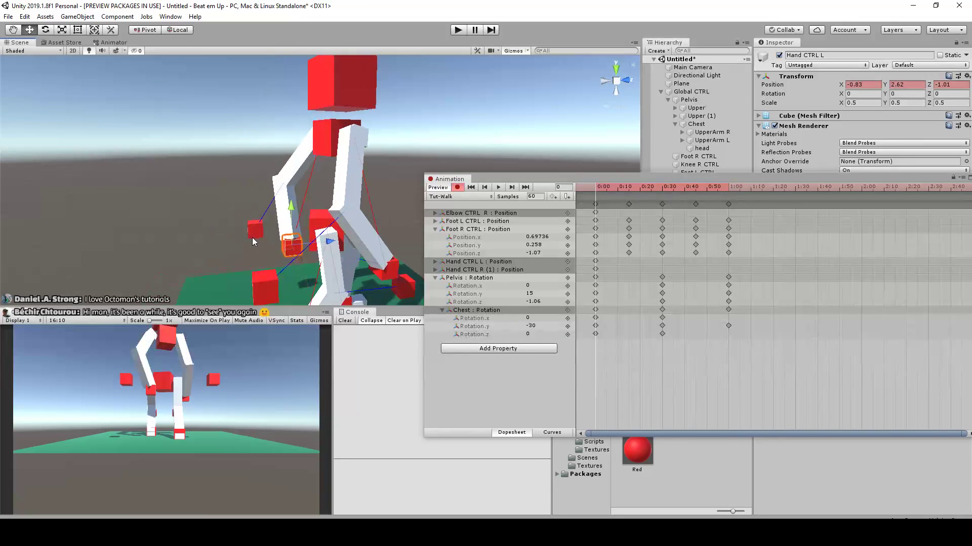
Place the left elbow control at about -1.89, 2.924, -2.78 and move the left hand control outward to about X -1.49 at frame 0
left_click(251, 237)
left_click_drag(209, 215, 367, 252, "alt")
scroll(327, 243, "down", 1)
left_click(335, 243)
left_click_drag(235, 215, 332, 232, "alt")
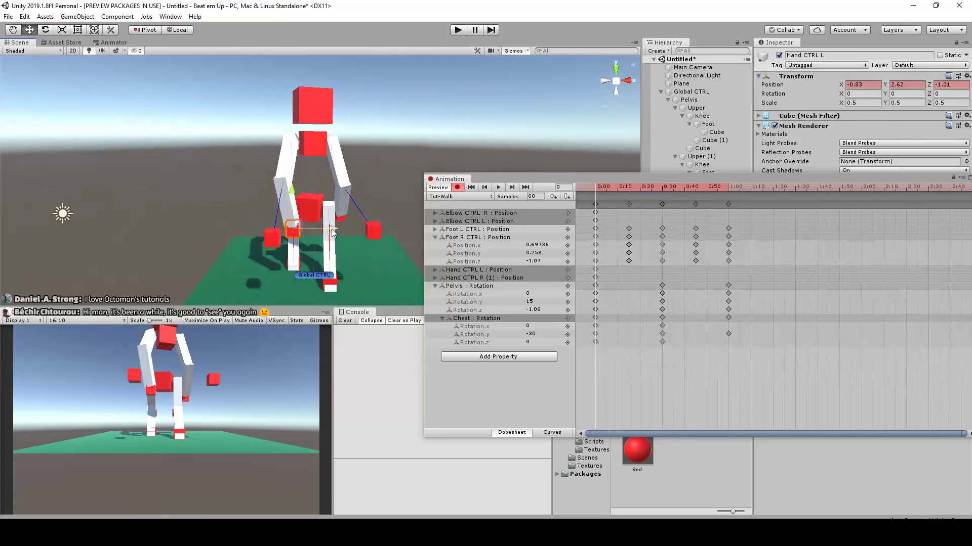
left_click(278, 236)
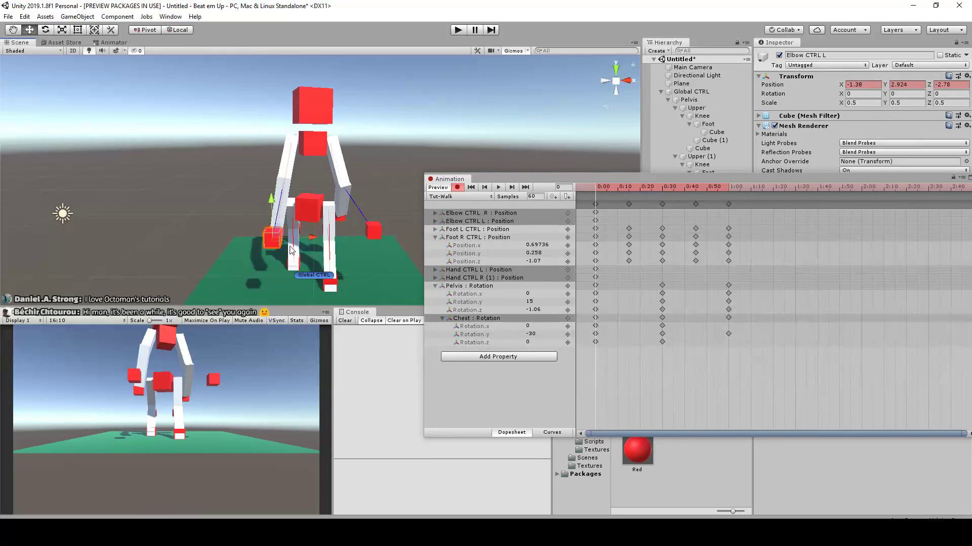
left_click_drag(311, 242, 271, 200)
At frame 30, swing the right hand control behind the body and reposition the right elbow control
left_click_drag(649, 187, 666, 183)
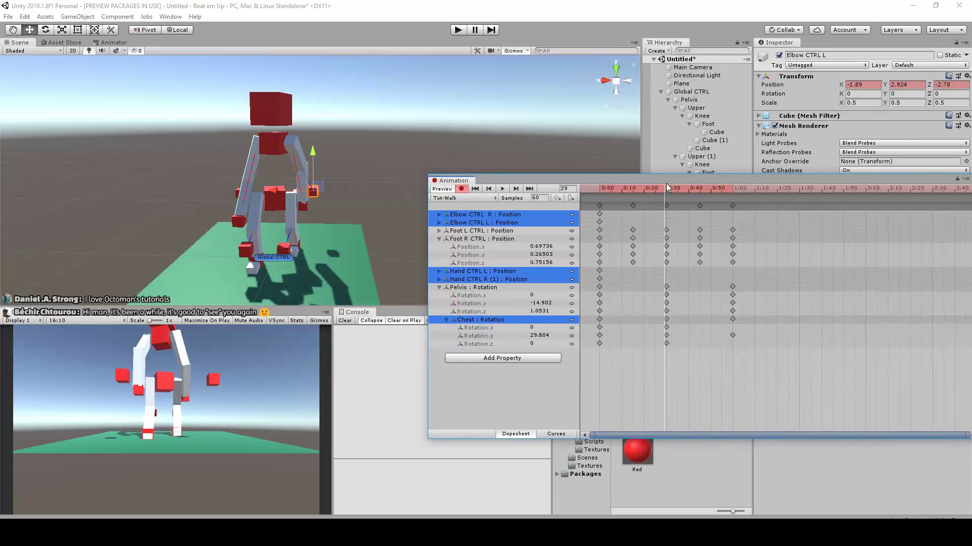
scroll(679, 273, "up", 6)
scroll(664, 259, "up", 8)
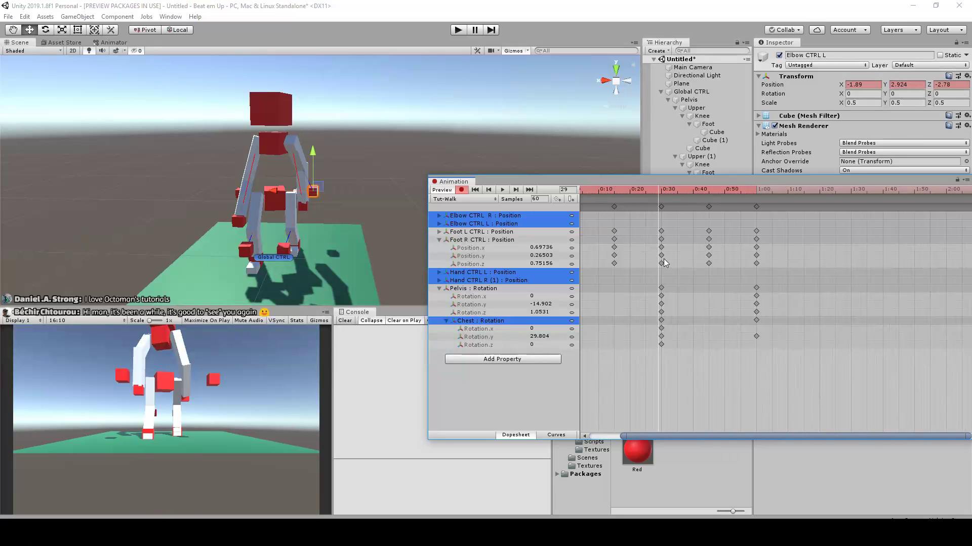
left_click(676, 189)
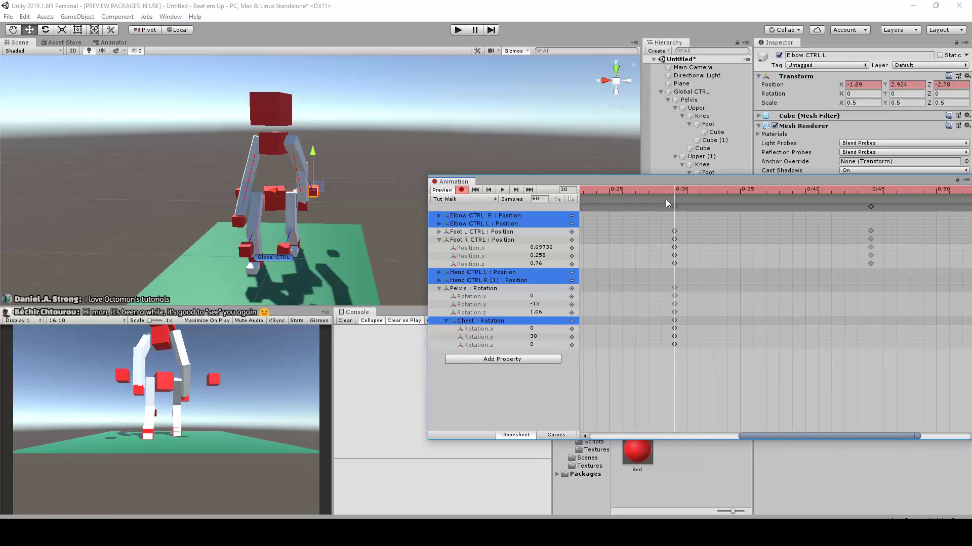
scroll(236, 190, "down", 4)
left_click_drag(235, 191, 284, 141, "alt")
scroll(330, 238, "up", 9, "alt")
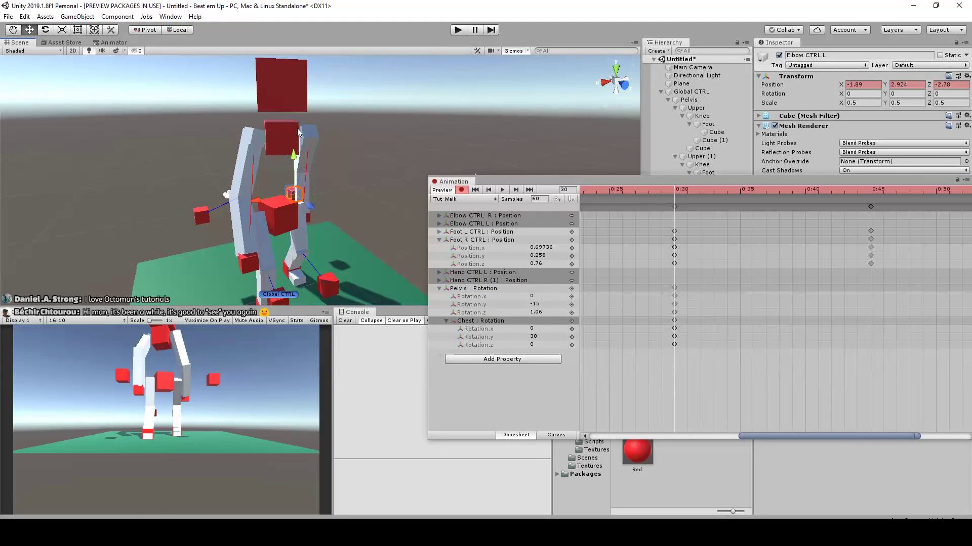
left_click_drag(269, 188, 364, 231, "alt")
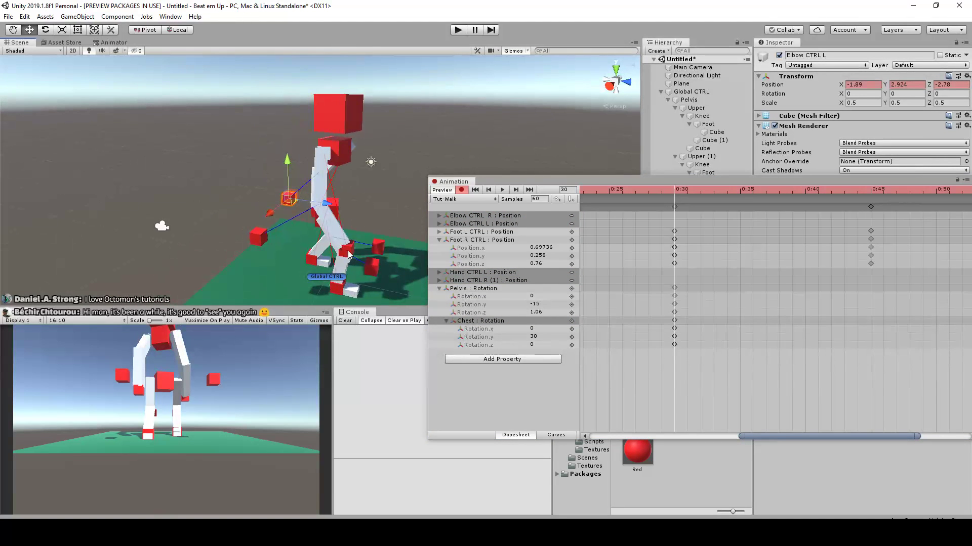
left_click_drag(282, 249, 384, 226, "alt")
left_click_drag(293, 224, 325, 198)
scroll(326, 196, "up", 3)
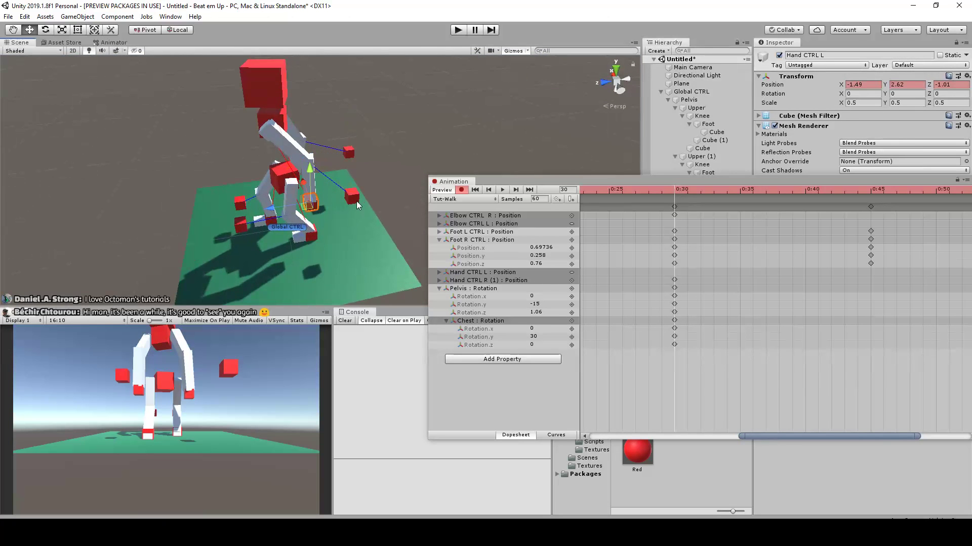
At frame 30, swing the left hand control in front of the body and reposition the left elbow control
left_click_drag(353, 204, 279, 208, "alt")
left_click_drag(311, 206, 560, 214, "alt")
left_click_drag(346, 187, 459, 189, "alt")
scroll(390, 197, "up", 3)
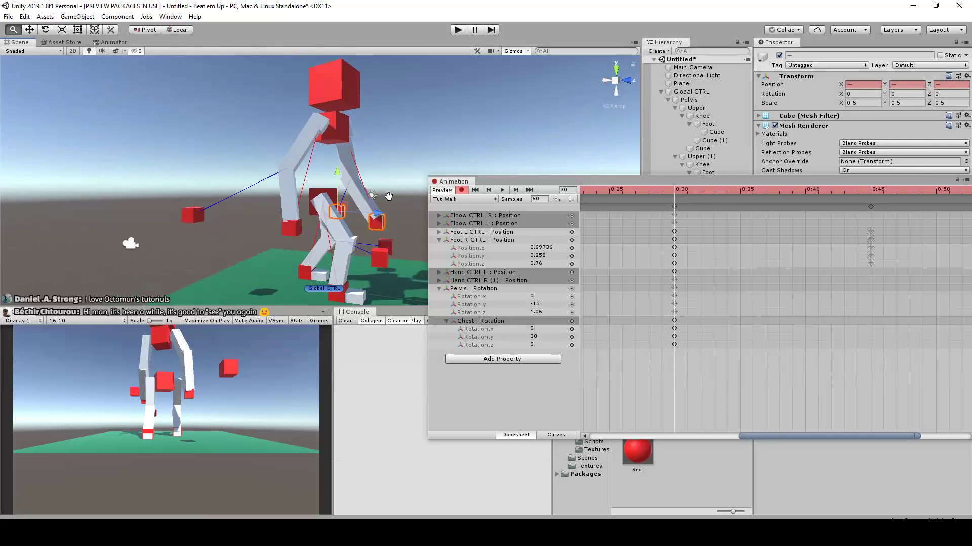
left_click_drag(367, 216, 340, 199, "alt")
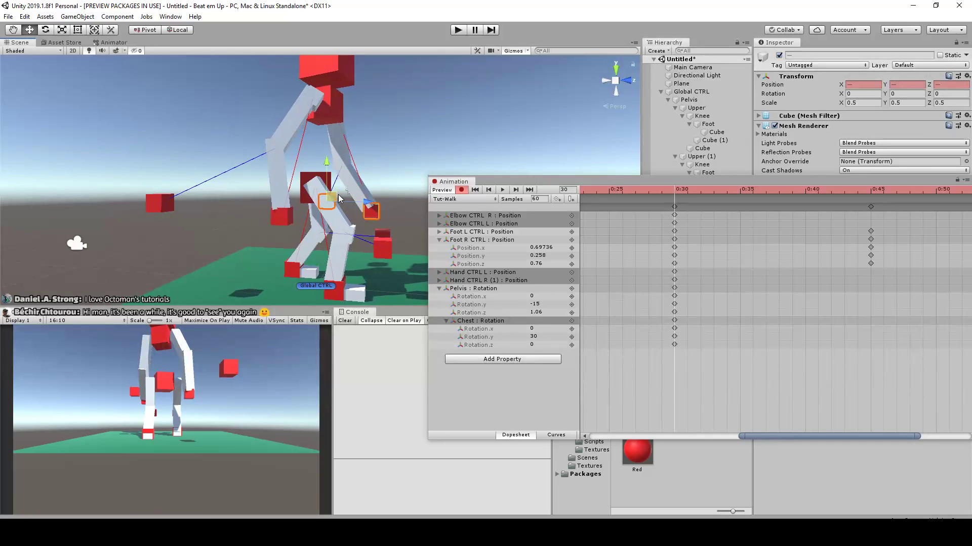
scroll(379, 163, "down", 6)
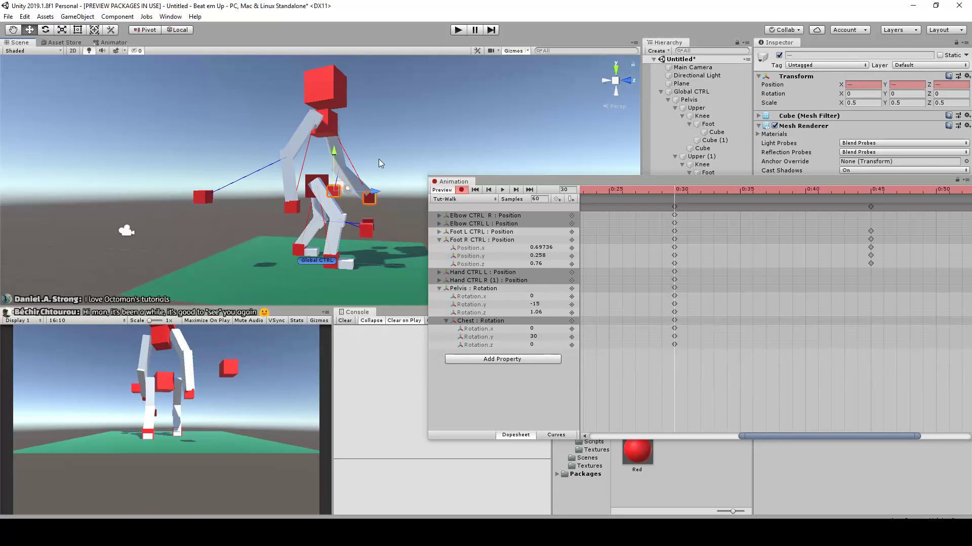
left_click_drag(379, 163, 370, 180, "alt")
Copy the position keys of both elbow and both hand controls from frame 0 to frame 60
scroll(370, 180, "down", 3)
scroll(370, 180, "up", 2)
scroll(757, 220, "down", 6)
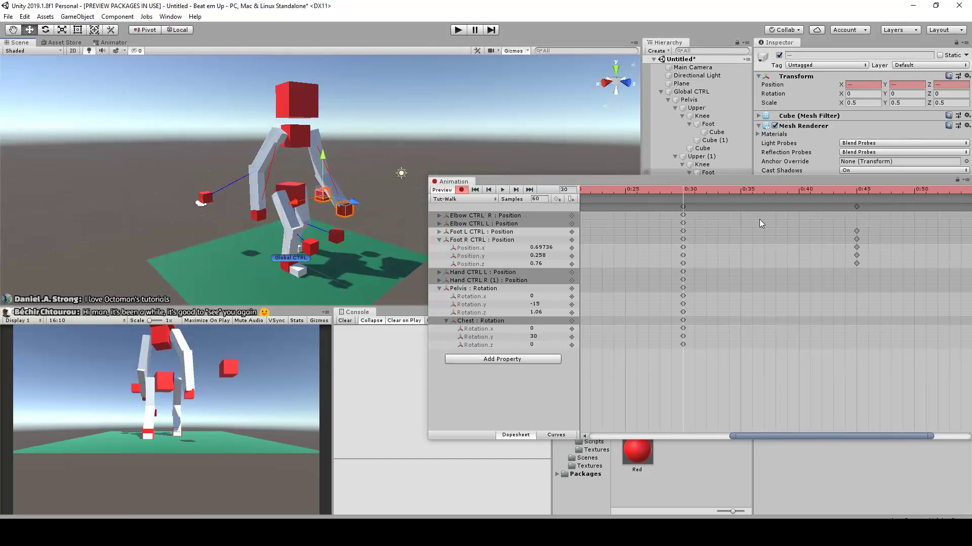
left_click_drag(703, 189, 786, 222)
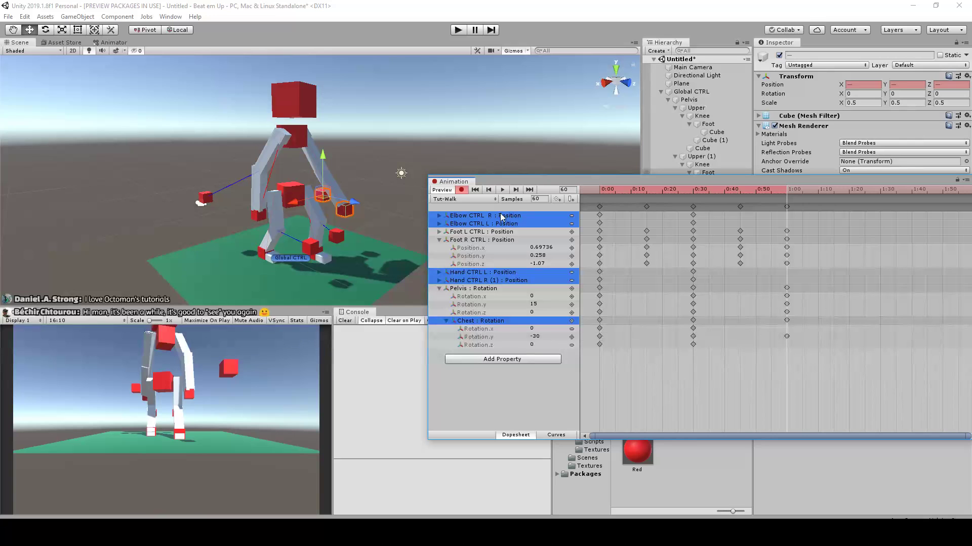
scroll(248, 219, "up", 2)
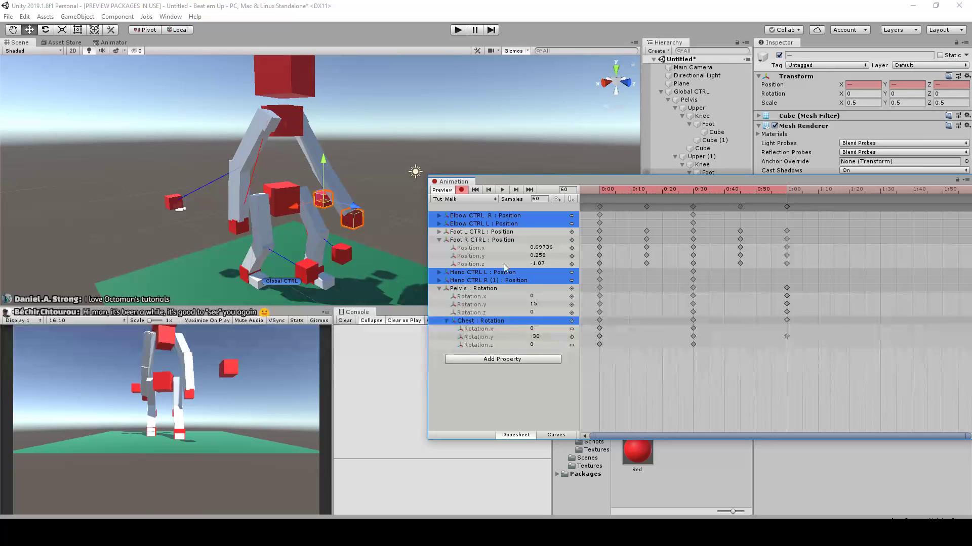
left_click(486, 276)
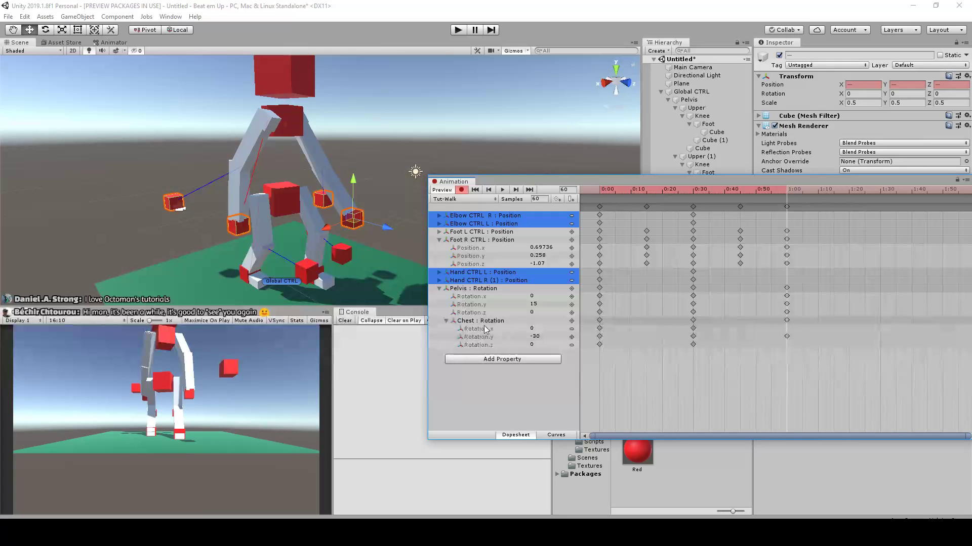
scroll(299, 249, "up", 2)
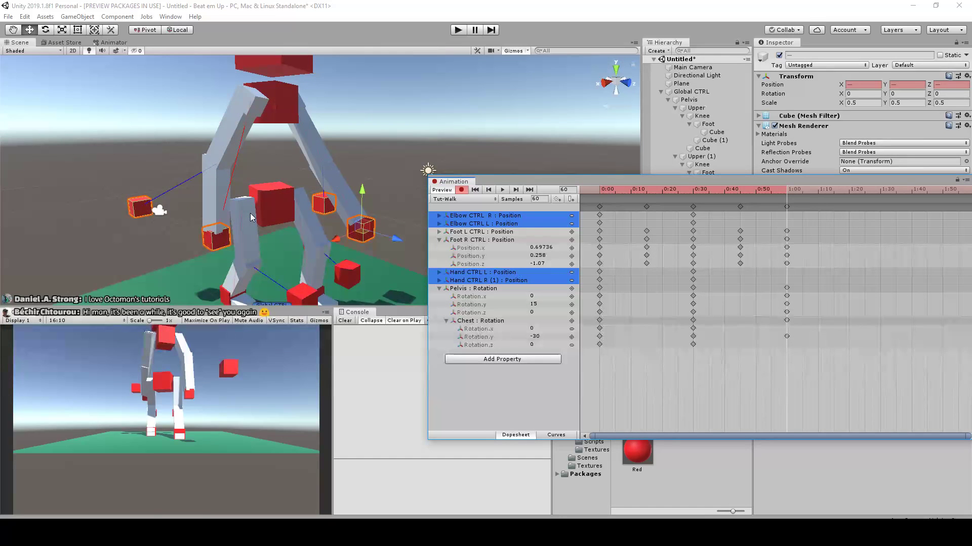
left_click(591, 191)
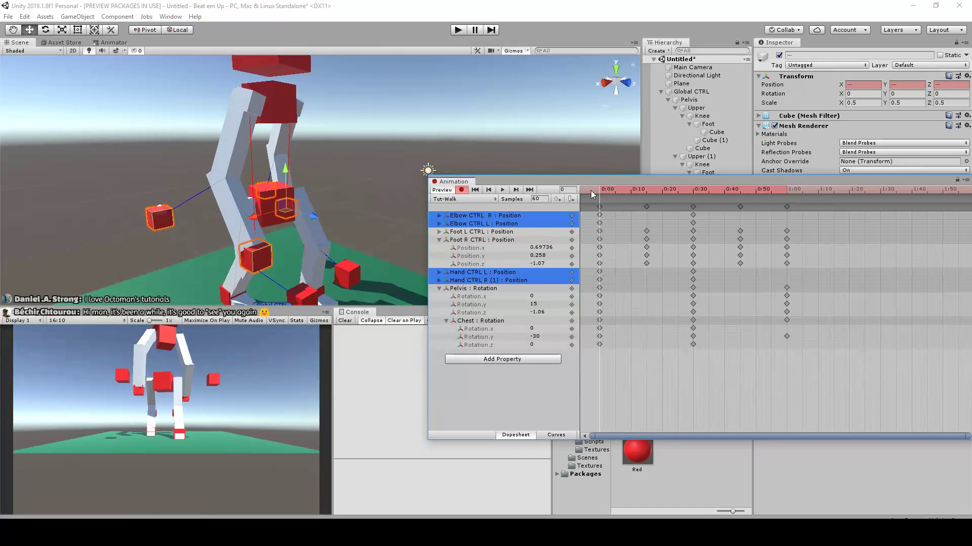
left_click(599, 217)
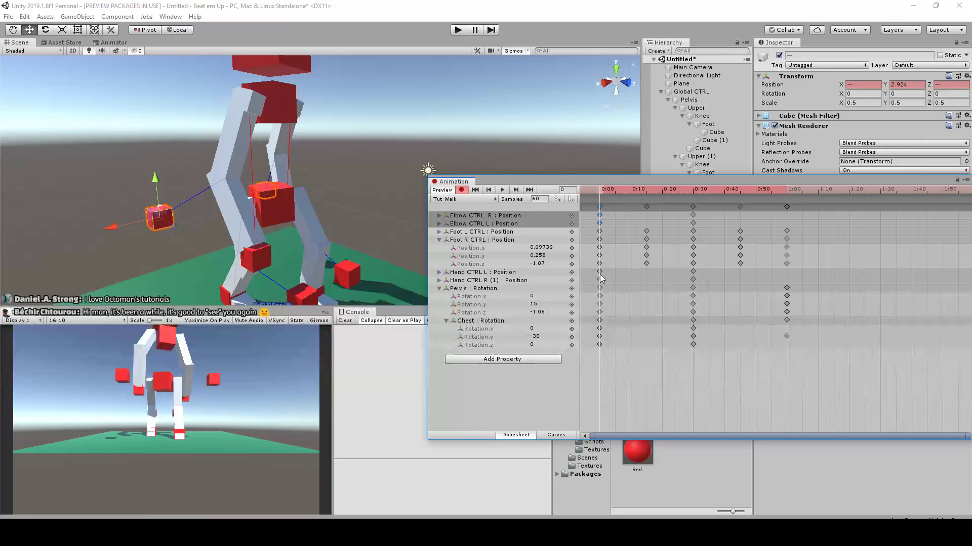
left_click_drag(783, 191, 596, 178)
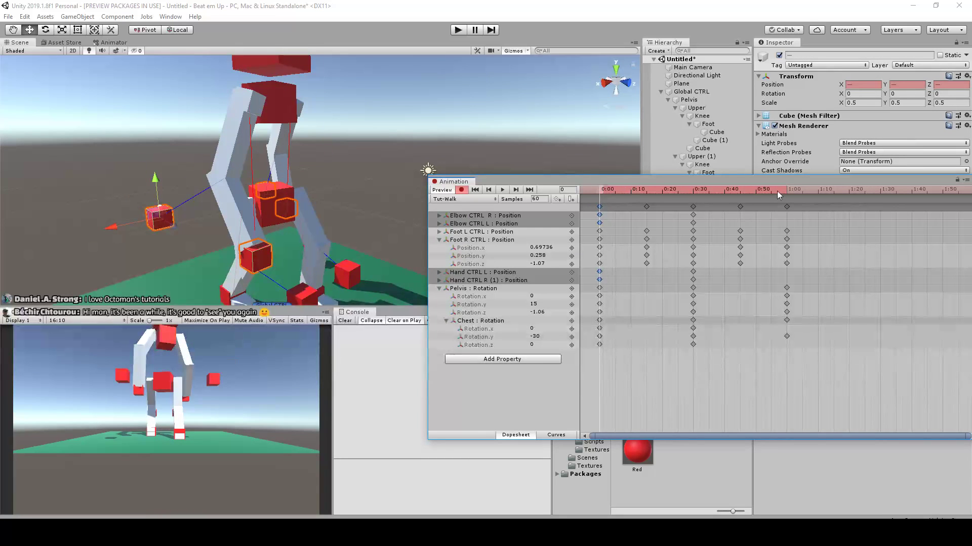
left_click_drag(776, 190, 790, 190)
key("ctrl+v")
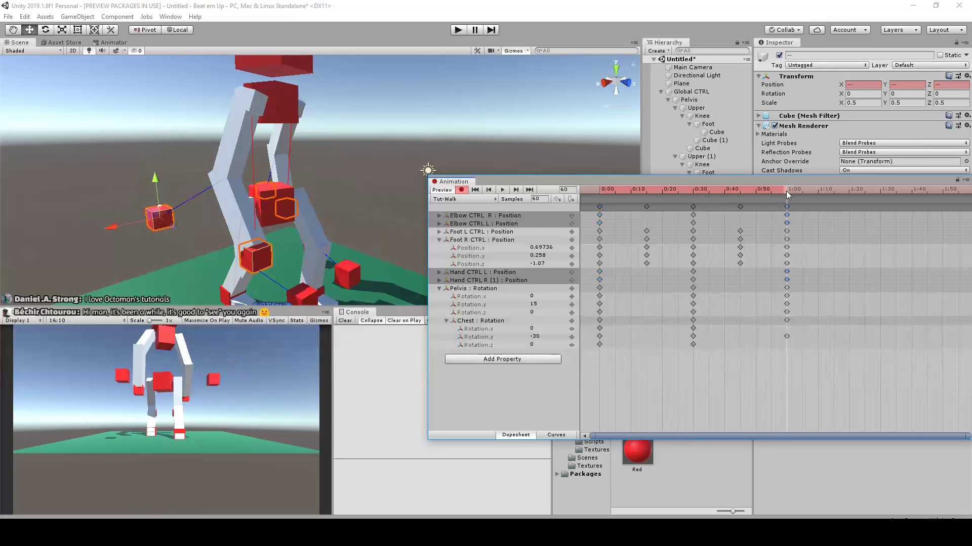
Play the walk clip and examine the arm swing from the front and side
left_click(503, 190)
left_click_drag(439, 145, 338, 166, "alt")
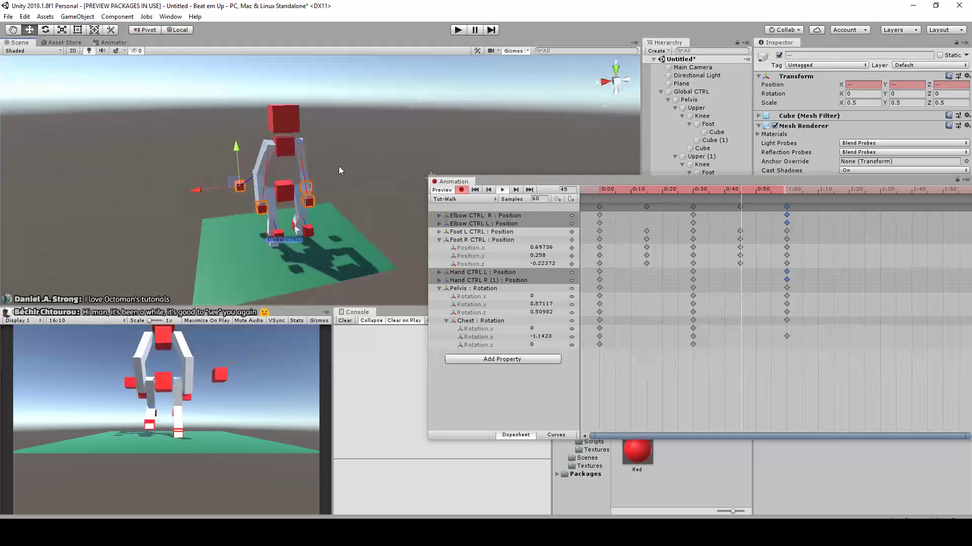
left_click_drag(417, 148, 332, 178, "alt")
scroll(331, 179, "up", 8)
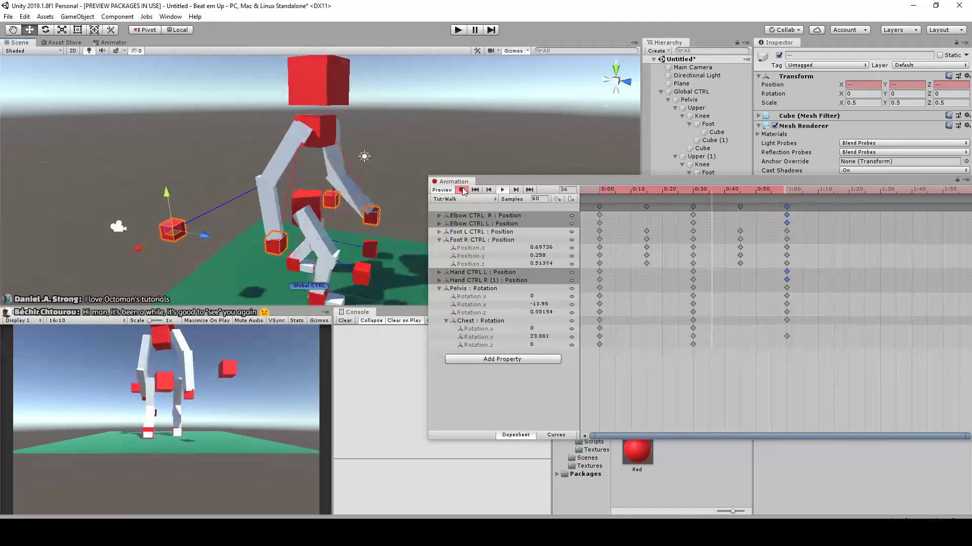
left_click_drag(375, 89, 420, 124, "alt")
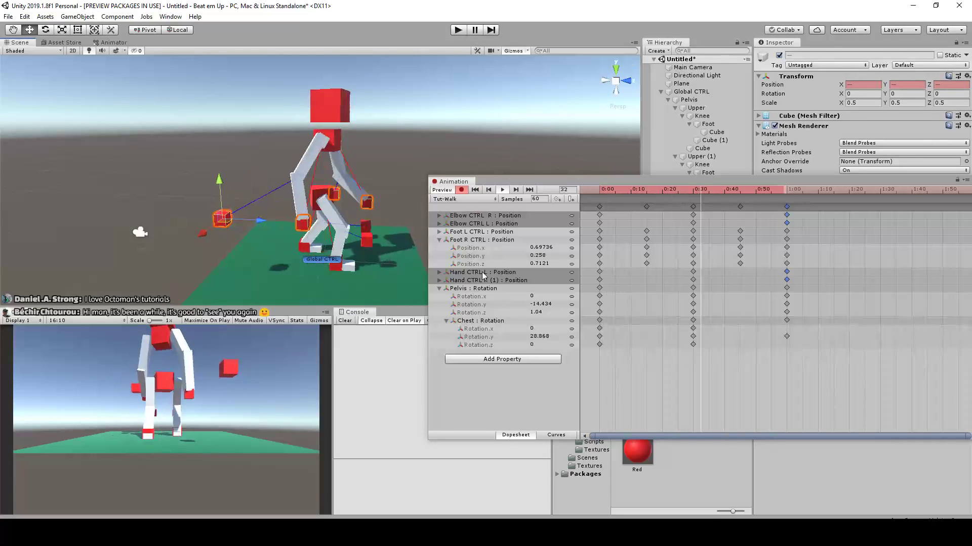
Turn off keyframe recording, select the chest and play the walk clip to review its rotation
left_click(461, 190)
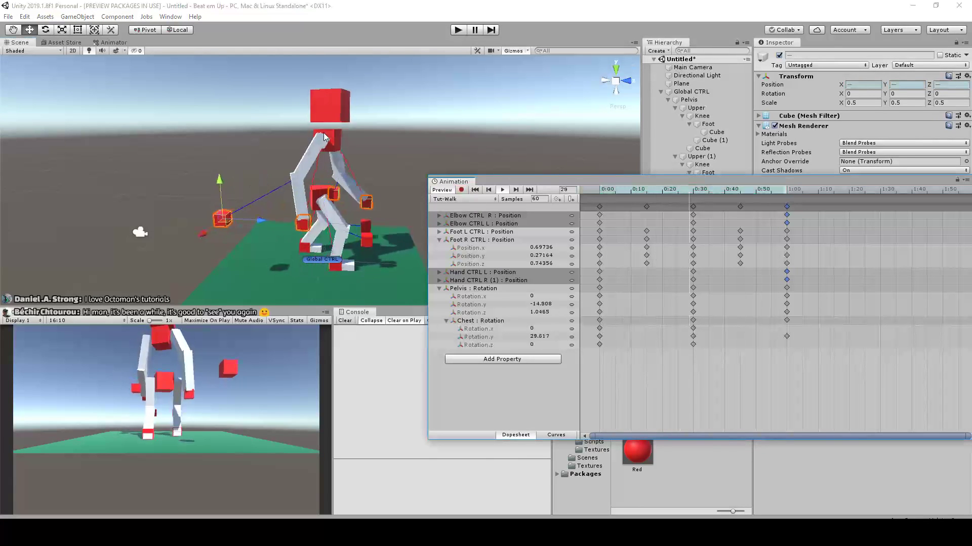
scroll(324, 137, "up", 3)
left_click(450, 161)
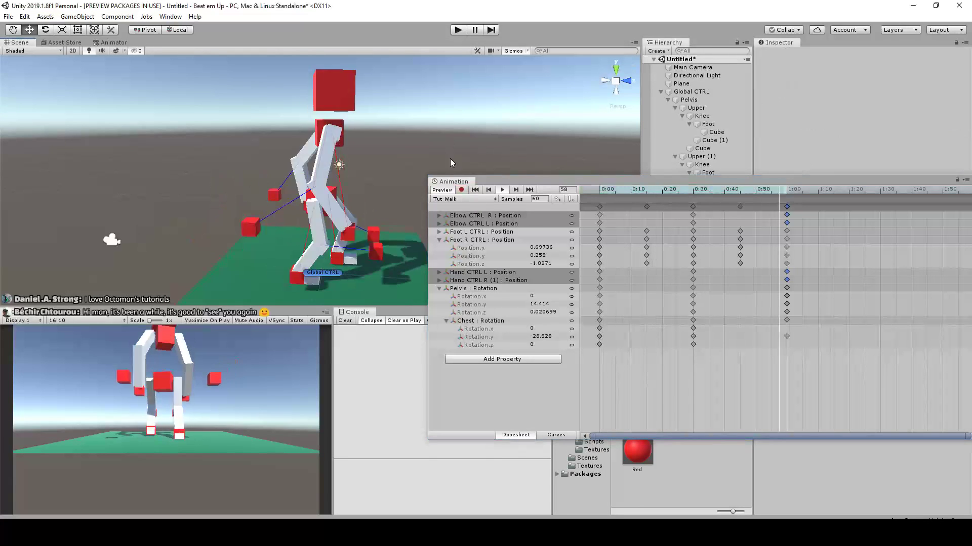
left_click(335, 130)
mouse_move(362, 137)
left_mouse_down()
mouse_move(352, 138)
mouse_move(375, 150)
left_mouse_up()
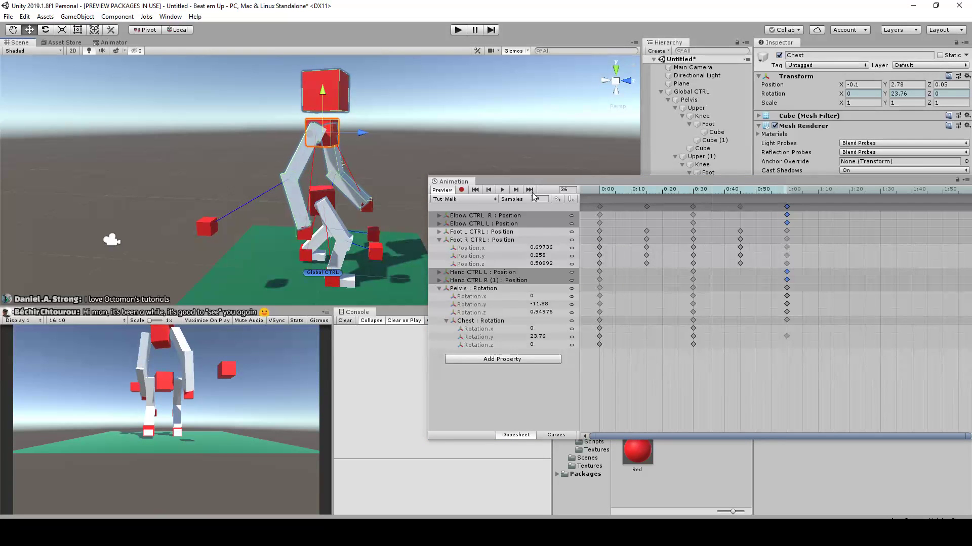
left_click(461, 190)
left_click(461, 190)
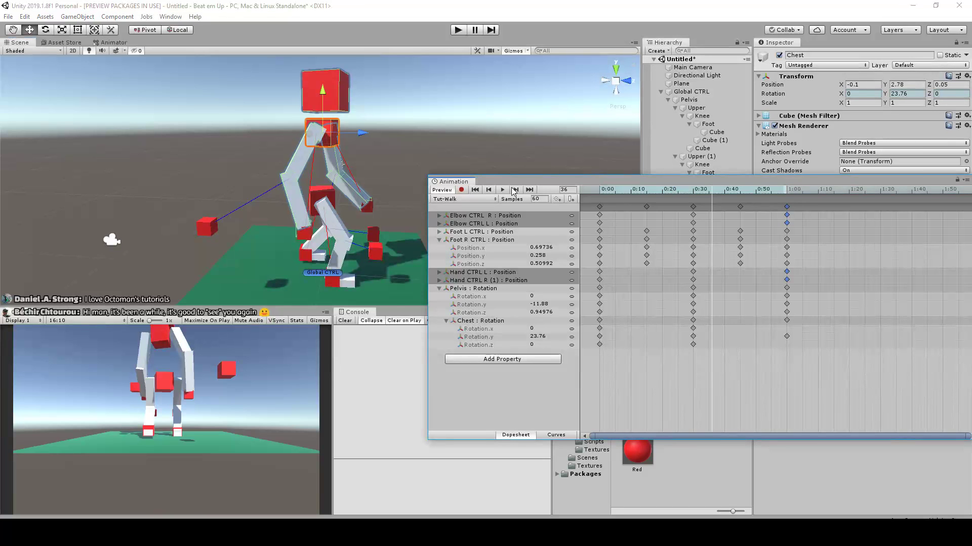
left_click(504, 188)
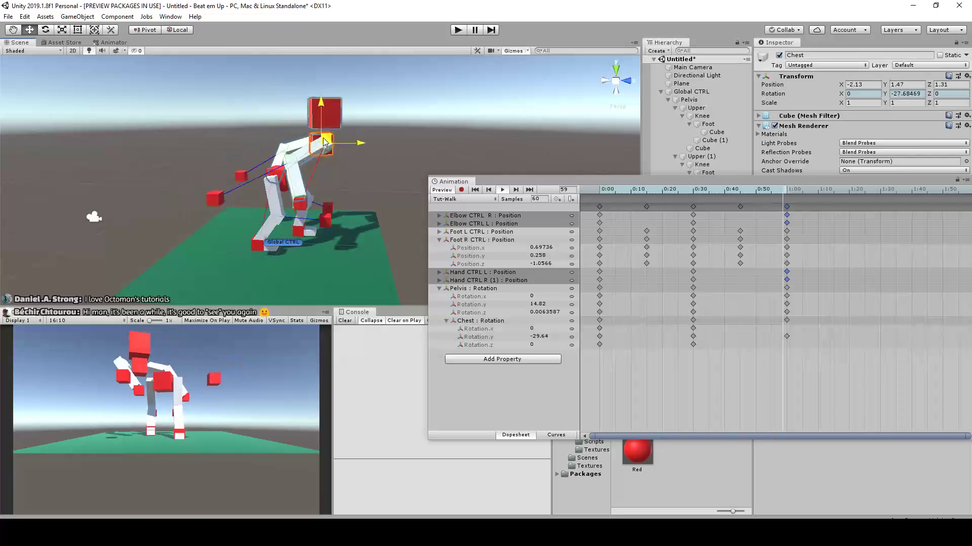
Examine the looping walk clip from the front, back and side, and stop the playback
left_click_drag(353, 146, 406, 151, "alt")
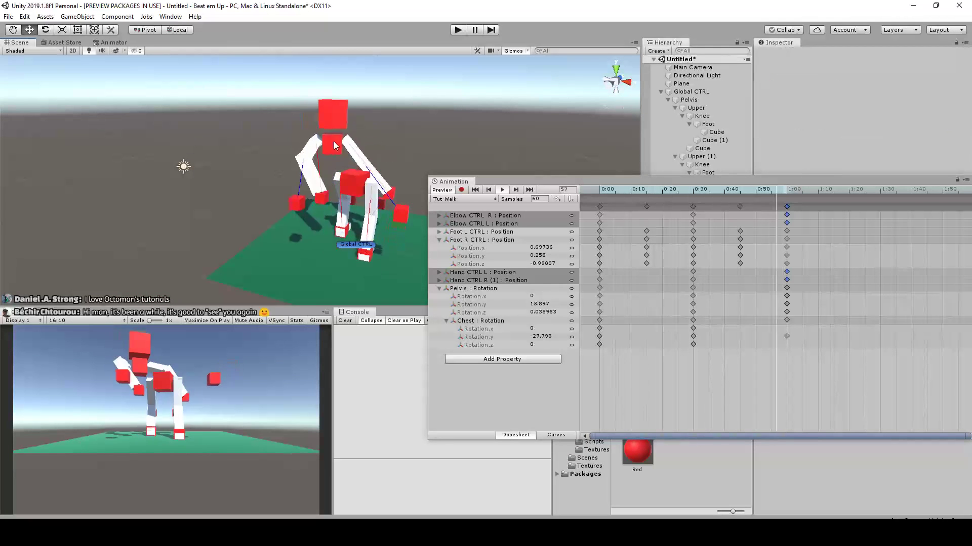
left_click_drag(397, 152, 268, 146, "alt")
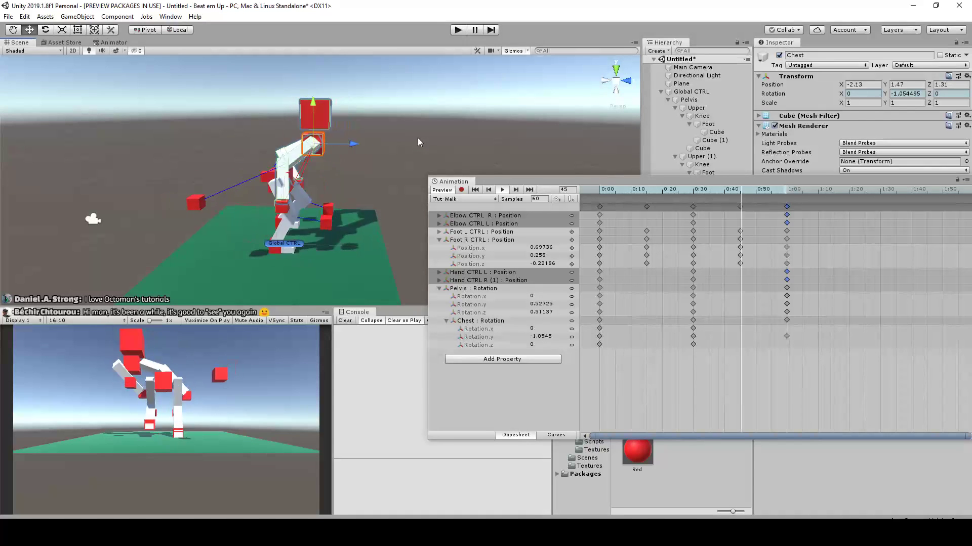
left_click_drag(392, 126, 347, 156, "alt")
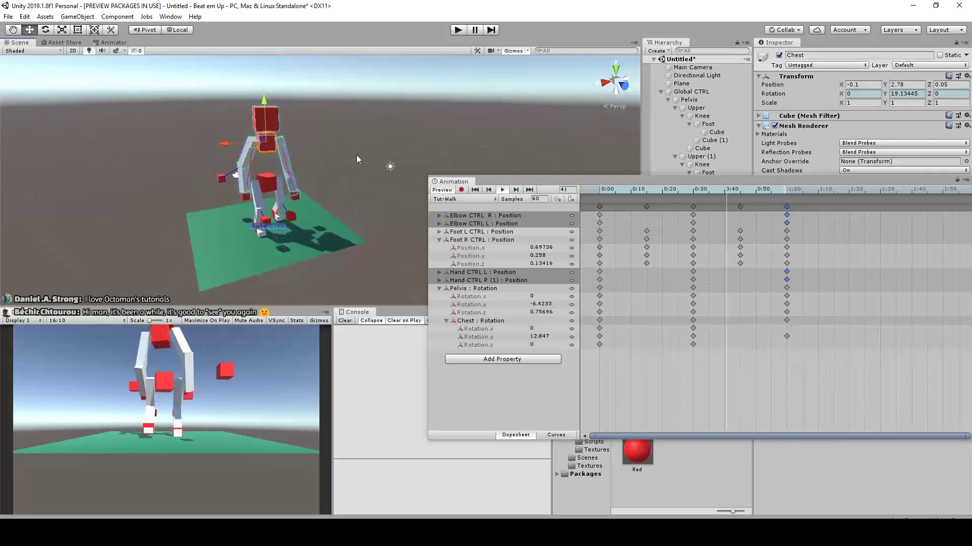
scroll(353, 158, "up", 3)
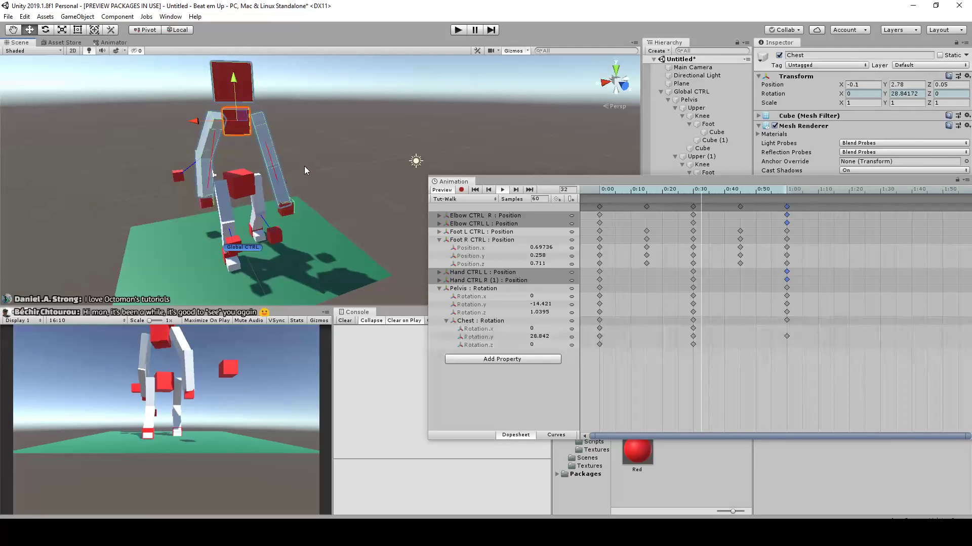
scroll(285, 156, "down", 1)
left_click_drag(285, 157, 447, 152, "alt")
scroll(448, 152, "down", 3)
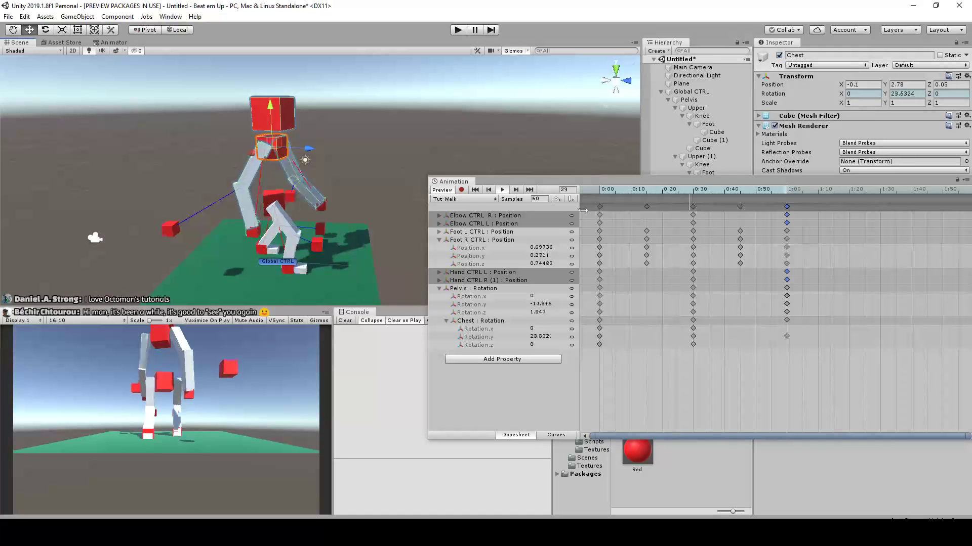
left_click_drag(435, 140, 482, 164, "alt")
left_click(502, 190)
left_click_drag(432, 138, 408, 144, "alt")
Put the Animation window away, show the Global CTRL object's state graph in the Animator and locate its controller asset
left_click_drag(840, 178, 540, 202)
left_click(736, 196)
left_click_drag(420, 143, 362, 205, "alt")
scroll(362, 204, "up", 3)
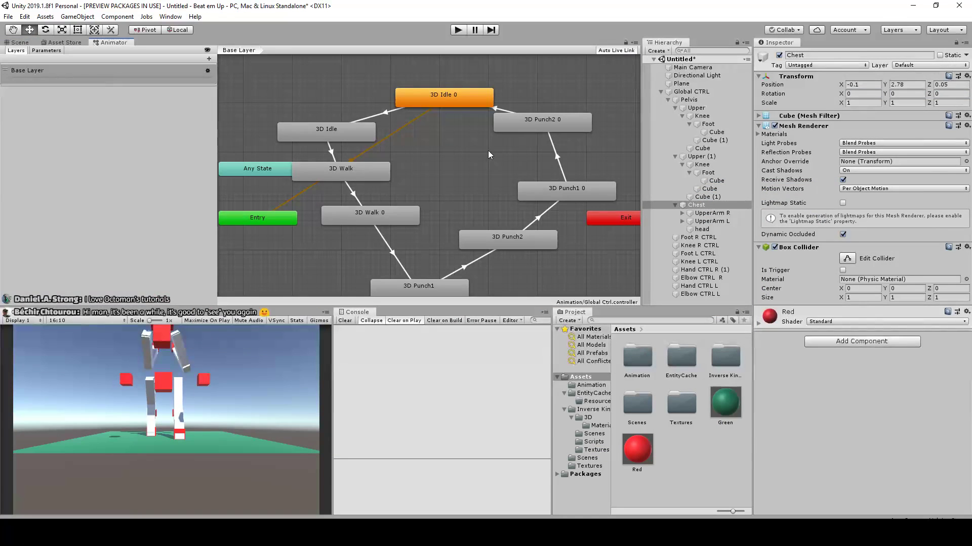
left_click(692, 92)
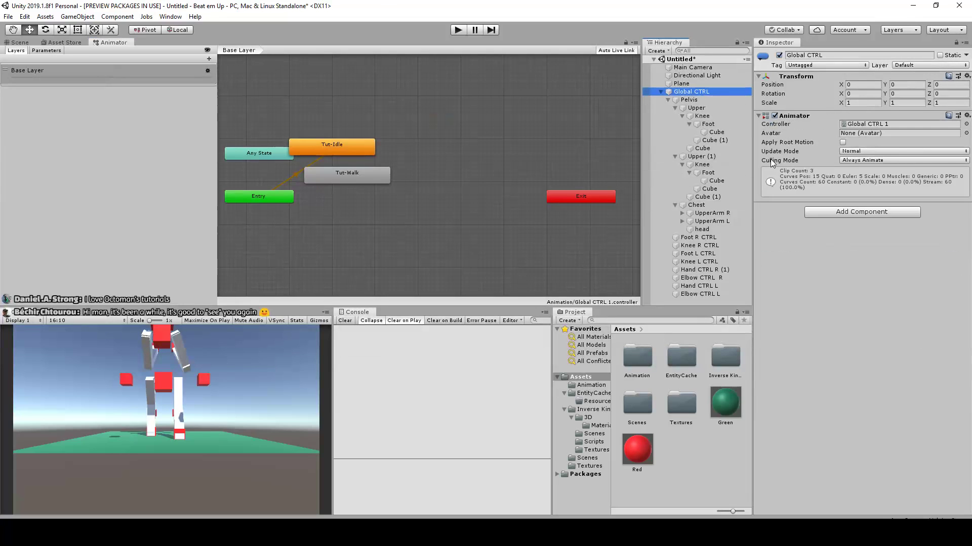
left_click(873, 124)
Rearrange the state graph so that Tut-Walk sits below Tut-Idle, clear of the Entry and Any State nodes
scroll(469, 134, "up", 2)
scroll(461, 162, "down", 4)
middle_click_drag(440, 172, 462, 174)
scroll(461, 174, "up", 3)
left_click(421, 169)
left_click_drag(375, 150, 474, 126)
left_click(455, 169)
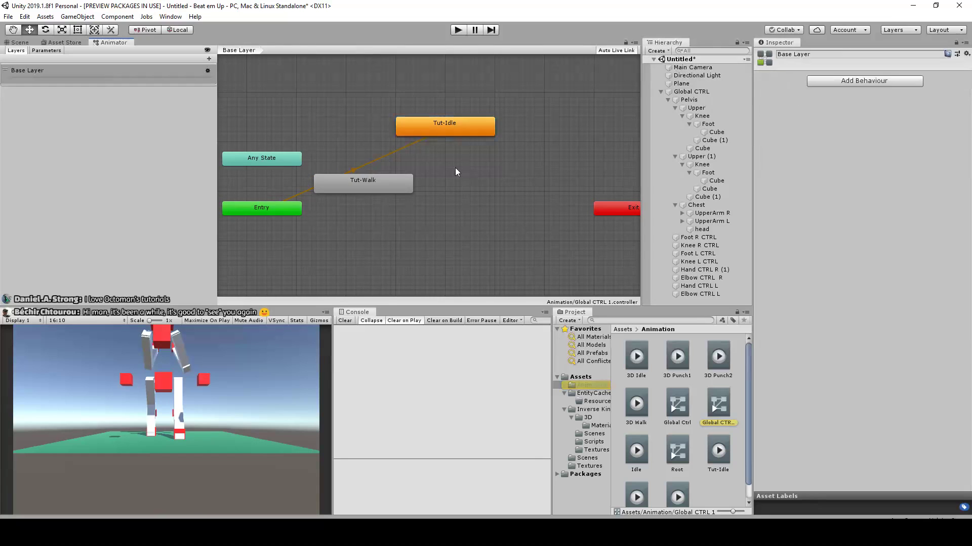
left_click_drag(389, 187, 453, 191)
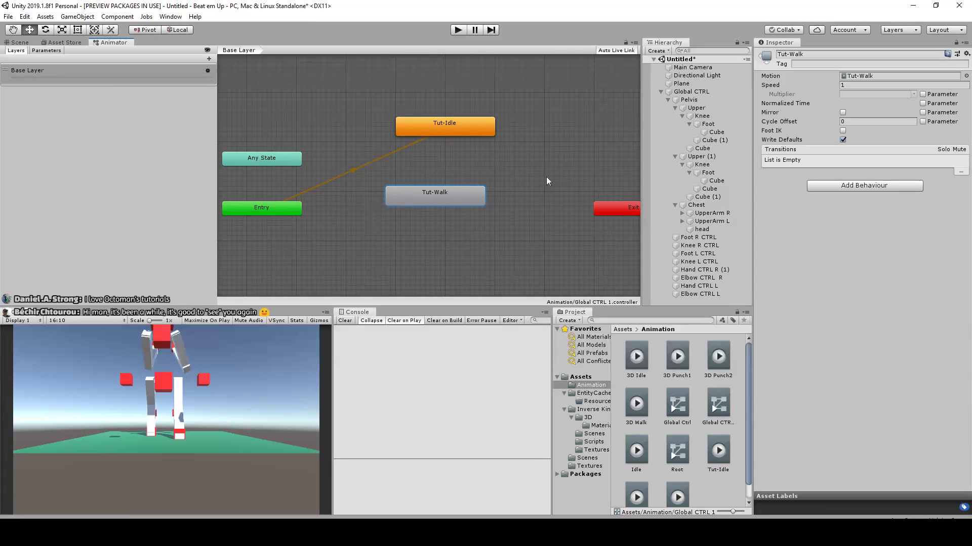
Create a transition from Tut-Idle to Tut-Walk, and show its settings and the controller's parameter list
right_click(466, 137)
left_click(499, 142)
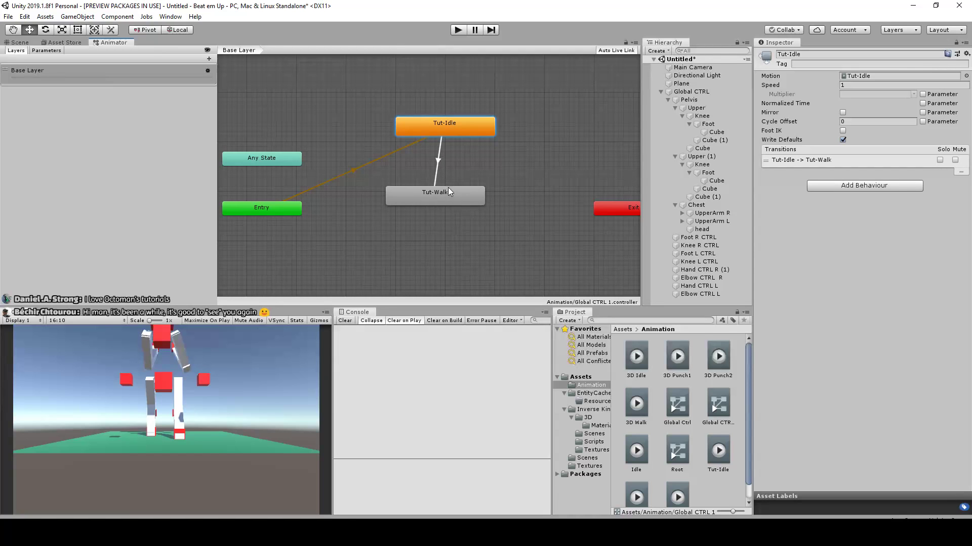
left_click(439, 177)
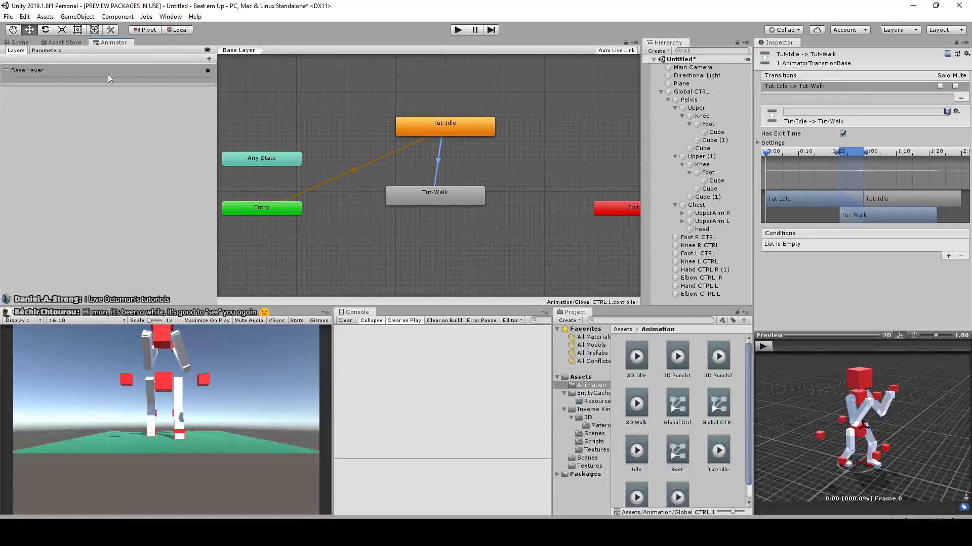
left_click(47, 51)
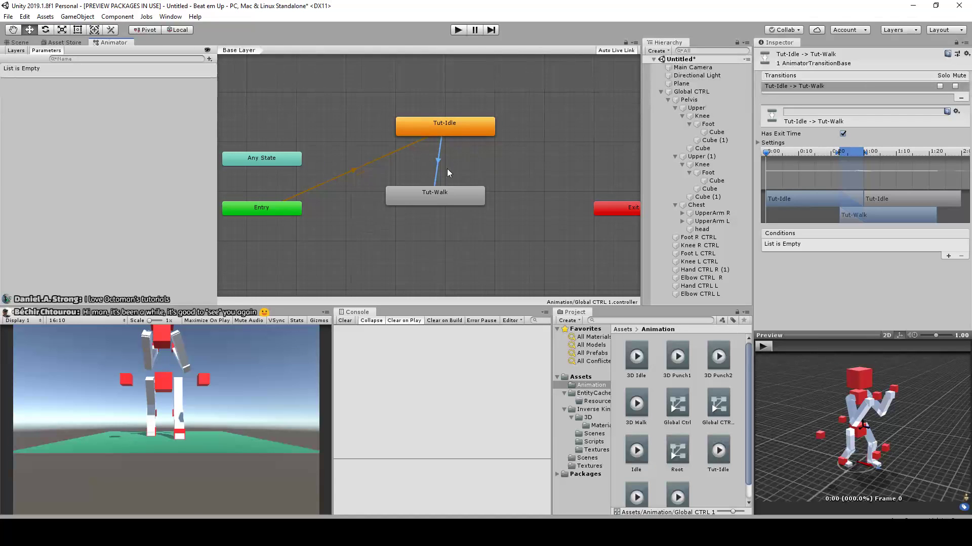
scroll(447, 173, "down", 3)
scroll(455, 172, "up", 4)
scroll(526, 192, "down", 3)
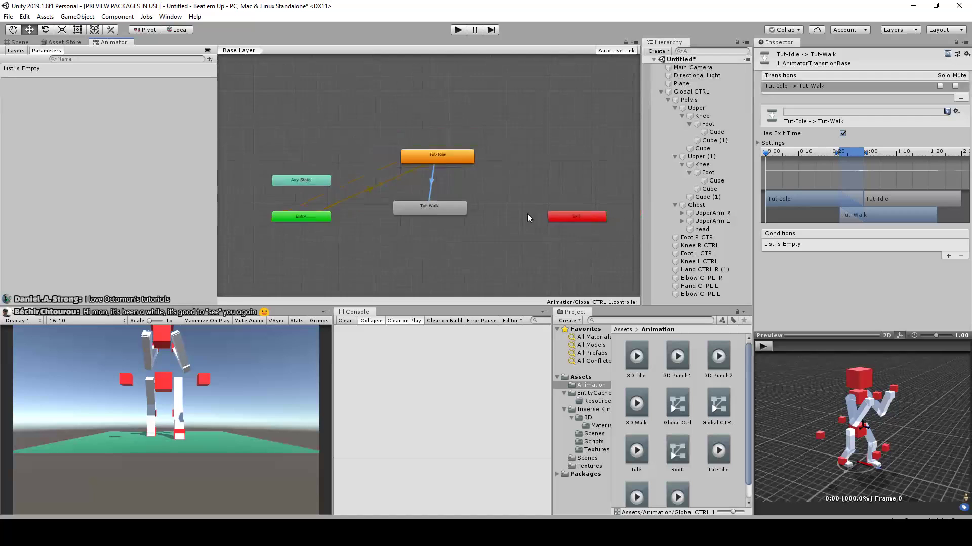
scroll(530, 213, "up", 3)
left_click(402, 207)
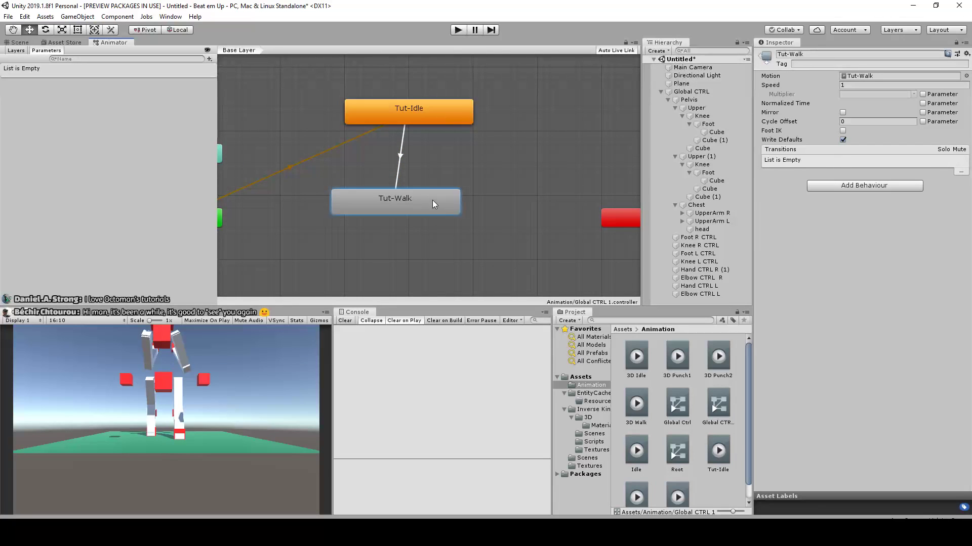
scroll(432, 198, "down", 3)
scroll(455, 196, "up", 2)
scroll(460, 194, "down", 2)
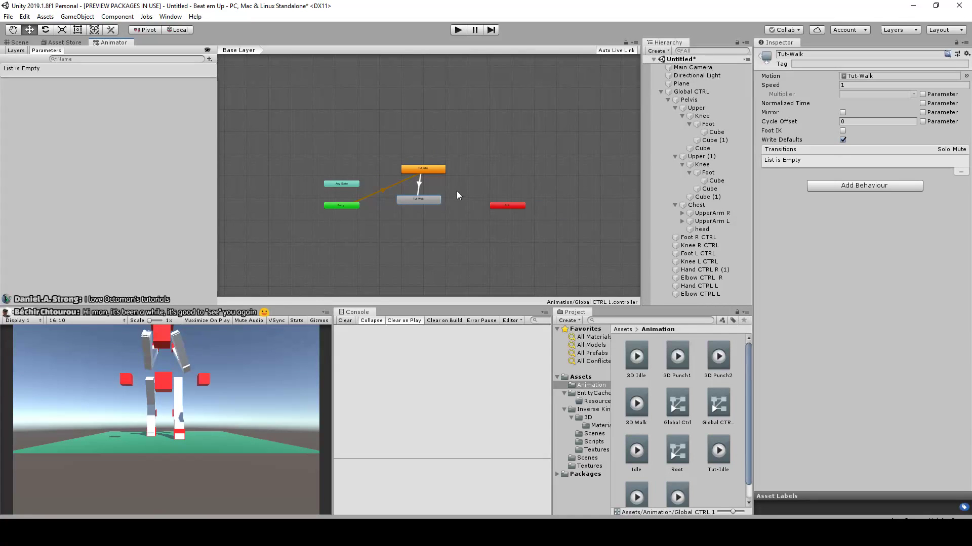
scroll(429, 189, "down", 2)
scroll(441, 187, "up", 3)
scroll(471, 203, "down", 2)
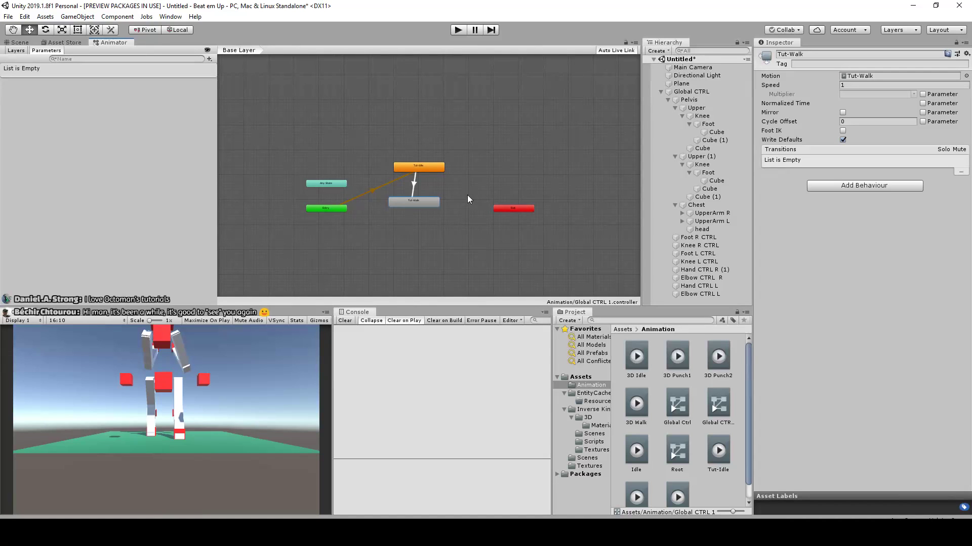
scroll(466, 195, "up", 3)
left_click(418, 180)
left_click(394, 202)
left_click(415, 201)
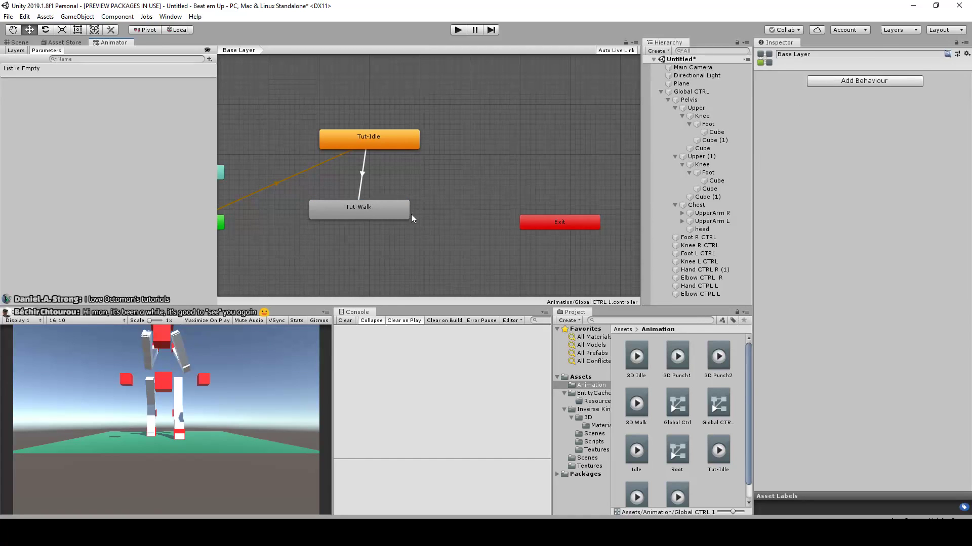
Duplicate the Tut-Walk state twice and spread the copies between Tut-Walk and the Exit node
left_click(399, 211)
key("ctrl+d")
mouse_move(378, 207)
left_mouse_down()
mouse_move(417, 216)
mouse_move(377, 197)
left_mouse_up()
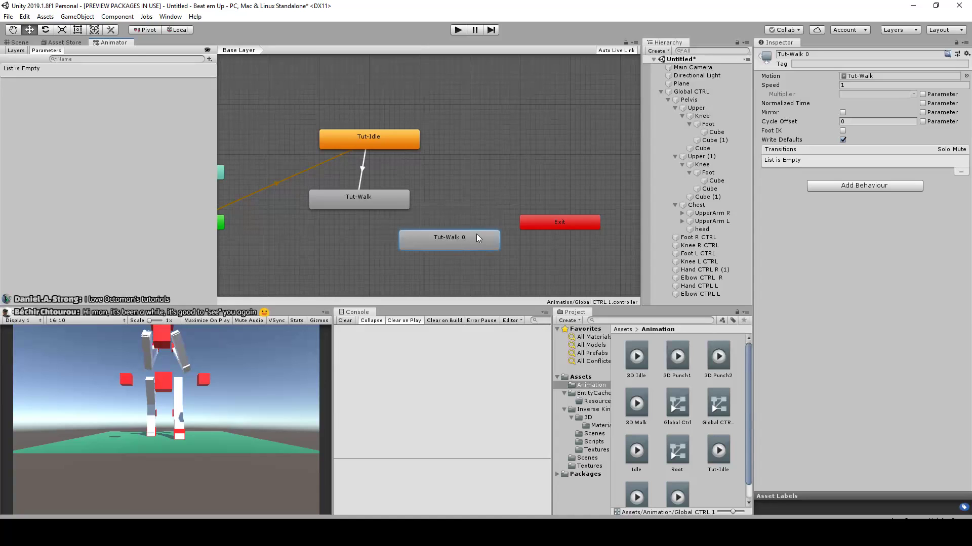
key("ctrl+d")
left_click_drag(467, 249, 523, 244)
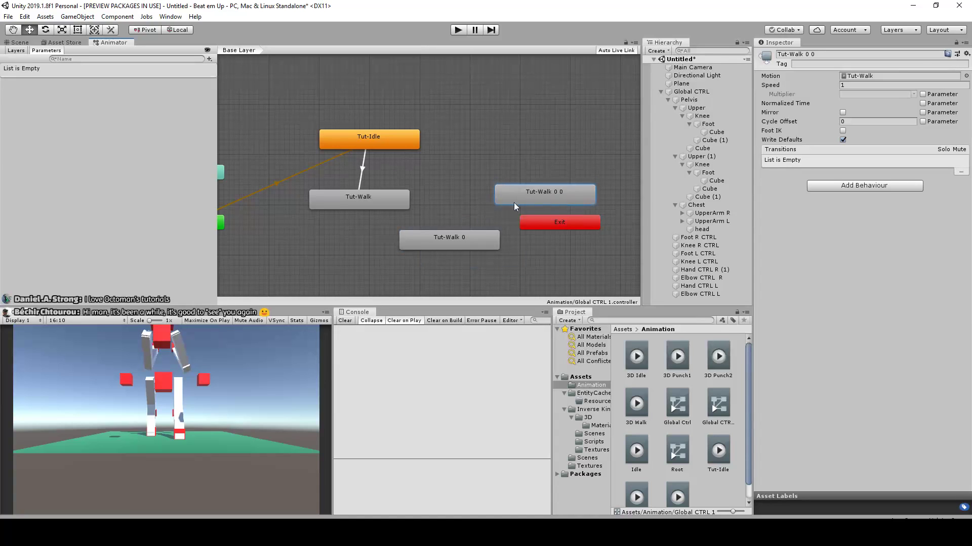
Duplicate the Tut-Idle state twice and place the copies above the walk states, forming a ring
key("ctrl+d")
left_click_drag(398, 163, 453, 98)
key("ctrl+d")
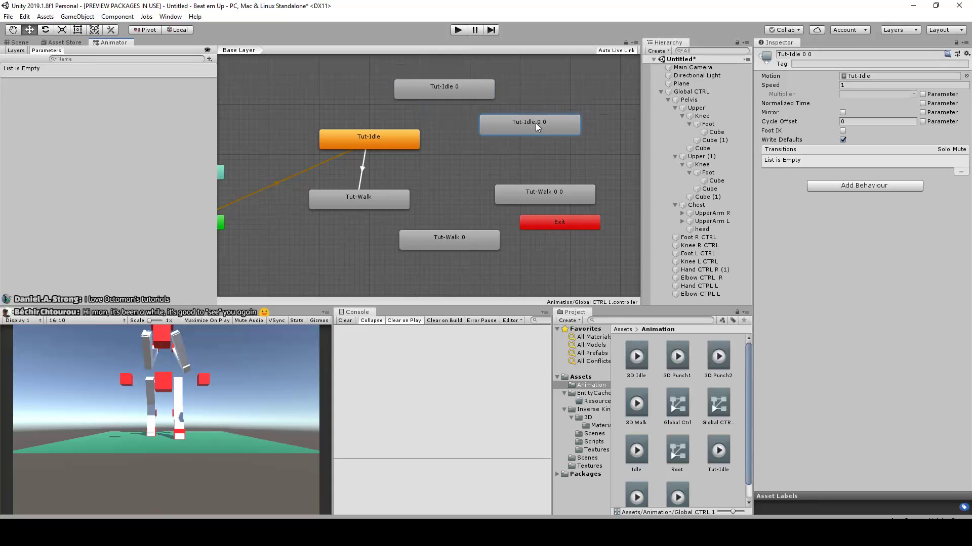
left_click_drag(536, 123, 530, 124)
middle_click_drag(520, 127, 487, 132)
Chain transitions from Tut-Walk through Tut-Walk 0 and Tut-Walk 0 0 to Tut-Idle 0 0
right_click(367, 206)
left_click(389, 213)
right_click(418, 241)
left_click(458, 248)
right_click(517, 202)
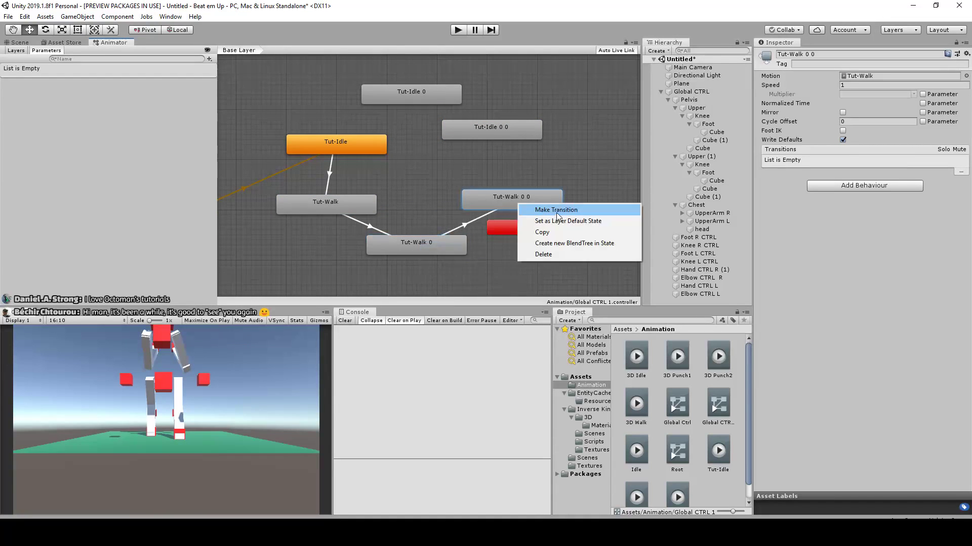
left_click(509, 147)
right_click(520, 200)
left_click(543, 207)
left_click(516, 133)
Close the state loop with transitions from Tut-Idle 0 0 to Tut-Idle 0 and back to Tut-Idle
right_click(503, 130)
left_click(531, 136)
left_click(433, 96)
right_click(434, 97)
left_click(455, 107)
left_click(366, 140)
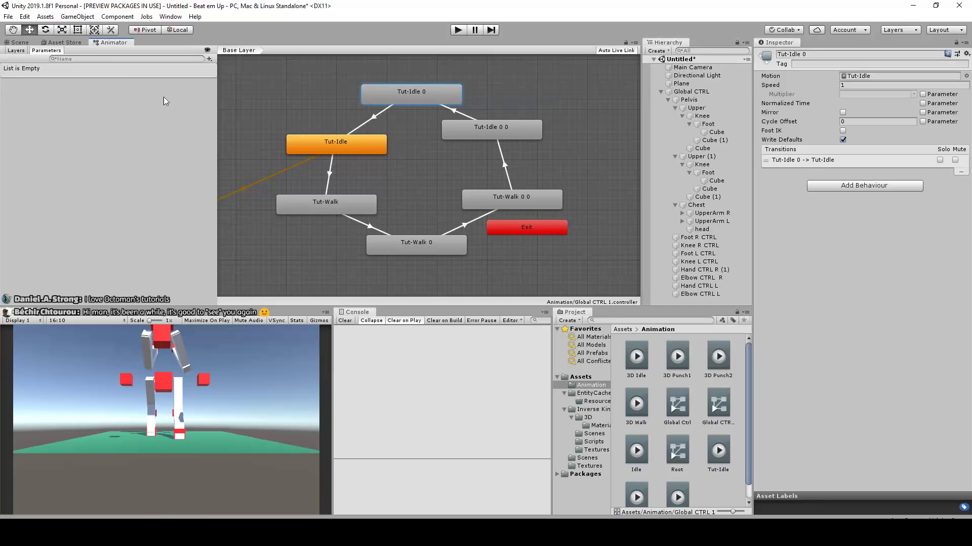
Run the scene and examine from several angles how the character blends between the idle and walk clips
left_click(20, 42)
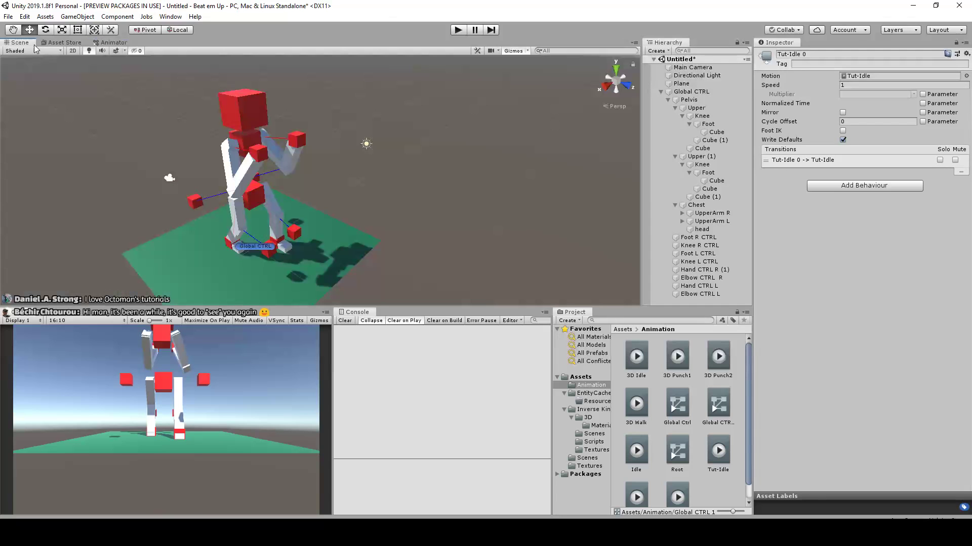
left_click(459, 30)
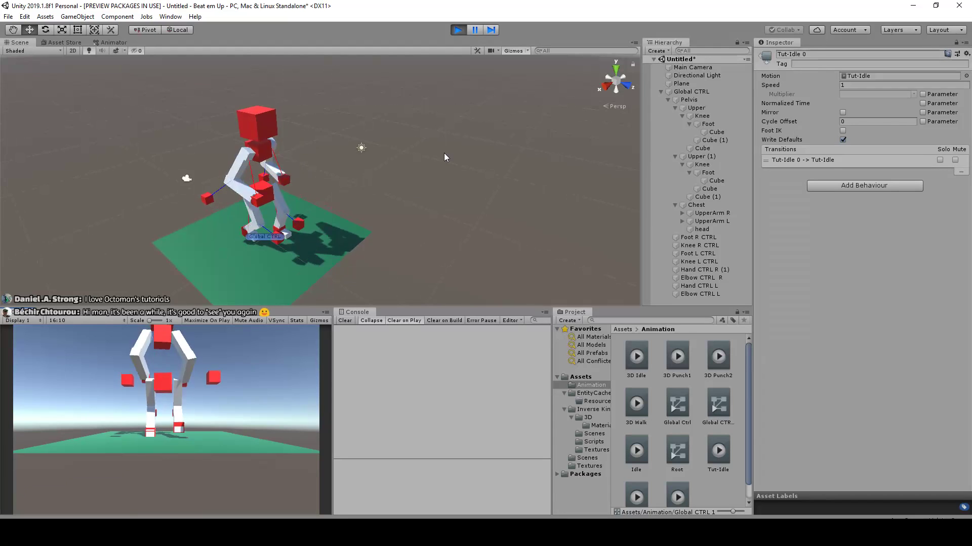
left_click_drag(444, 153, 331, 168, "alt")
left_click_drag(214, 180, 353, 151, "alt")
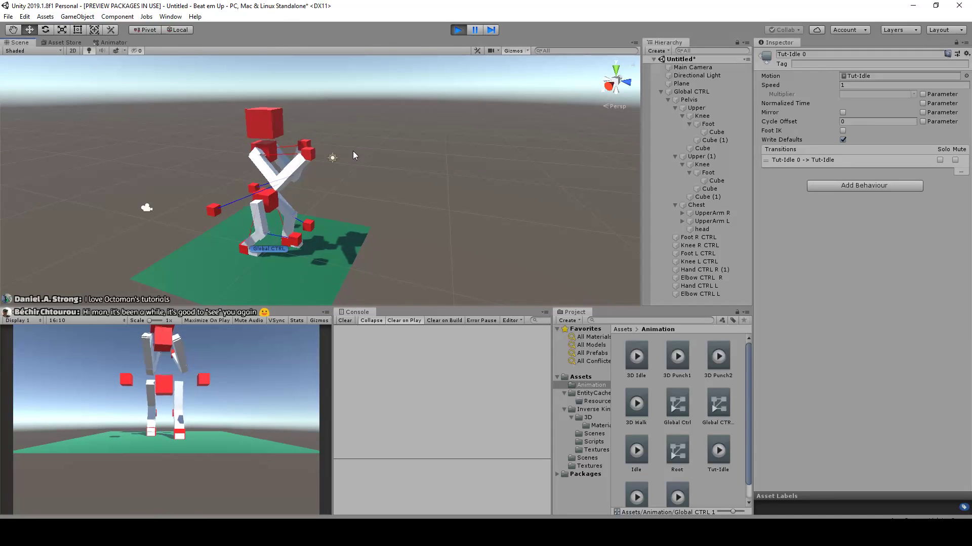
scroll(381, 138, "up", 2)
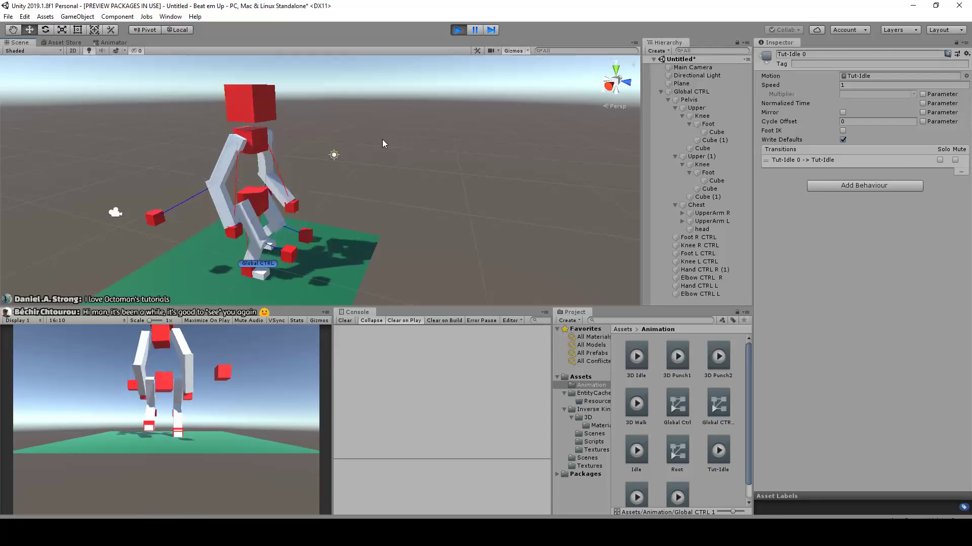
left_click_drag(482, 183, 402, 196, "alt")
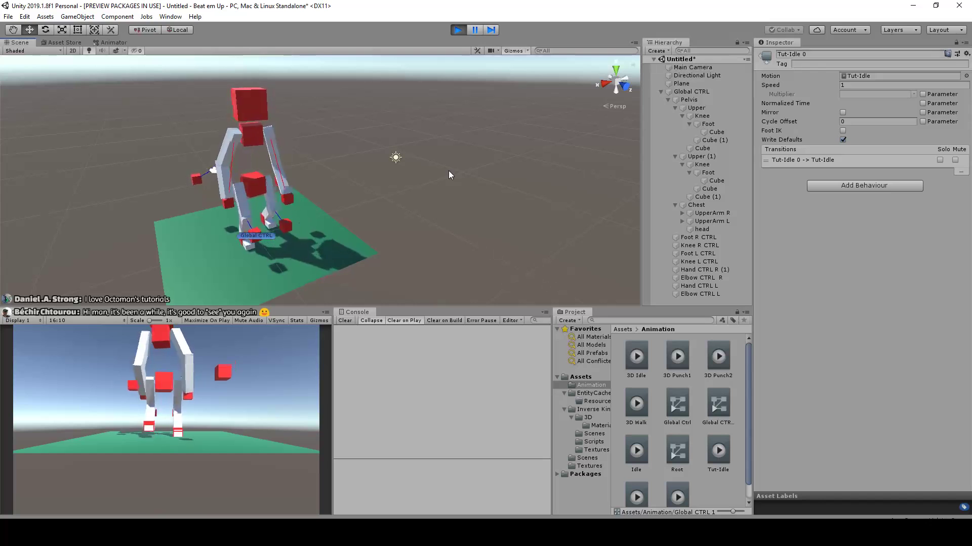
Select the right leg's Upper segment in the running scene and examine the leg motion from the side
left_click(690, 107)
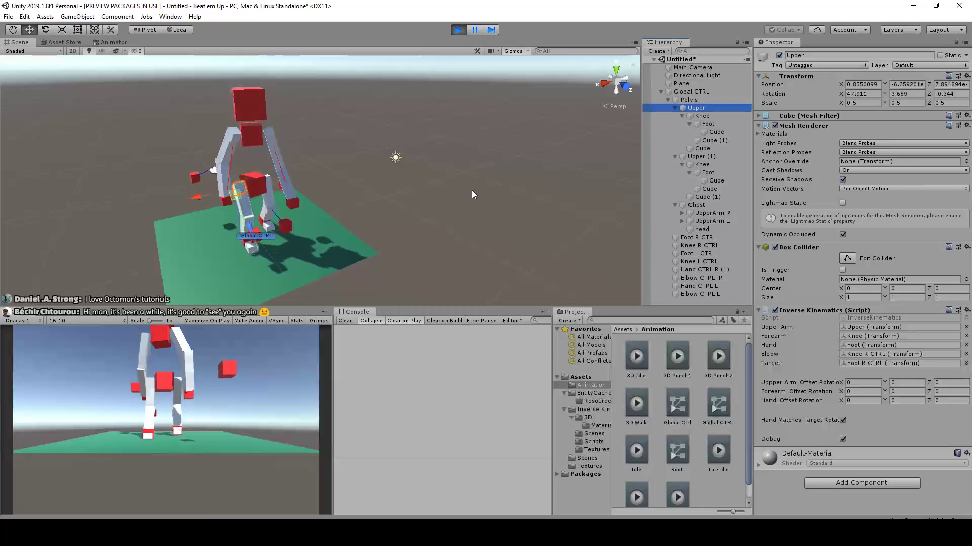
left_click_drag(387, 199, 511, 165, "alt")
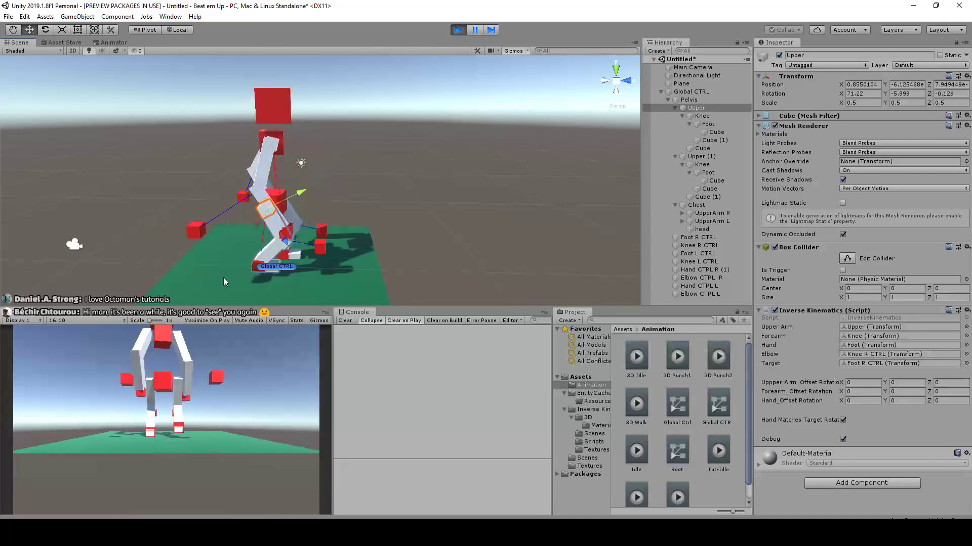
middle_click_drag(333, 234, 436, 185)
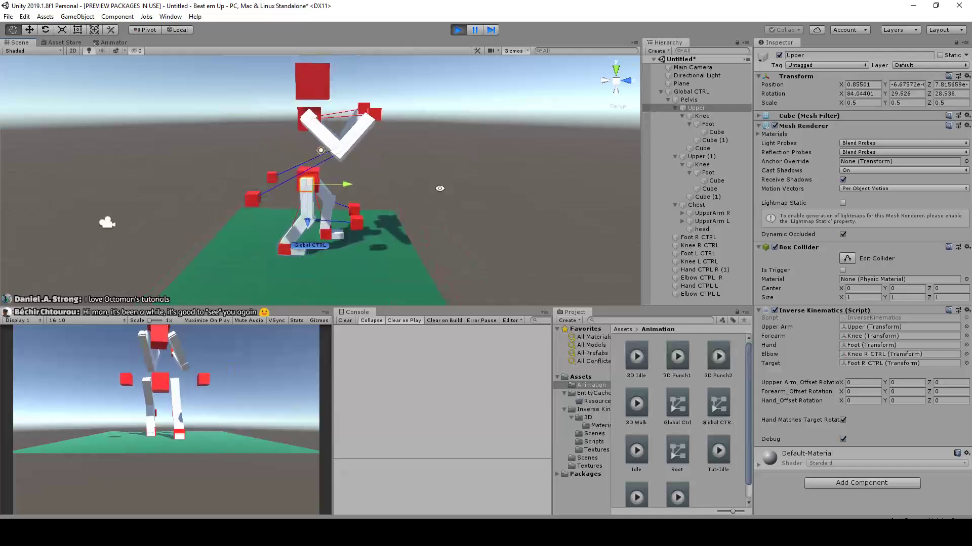
Disable the Mesh Renderer on Knee L CTRL and Knee R CTRL in the running scene
left_click_drag(436, 186, 377, 200, "alt")
scroll(376, 201, "up", 3)
left_click(336, 222)
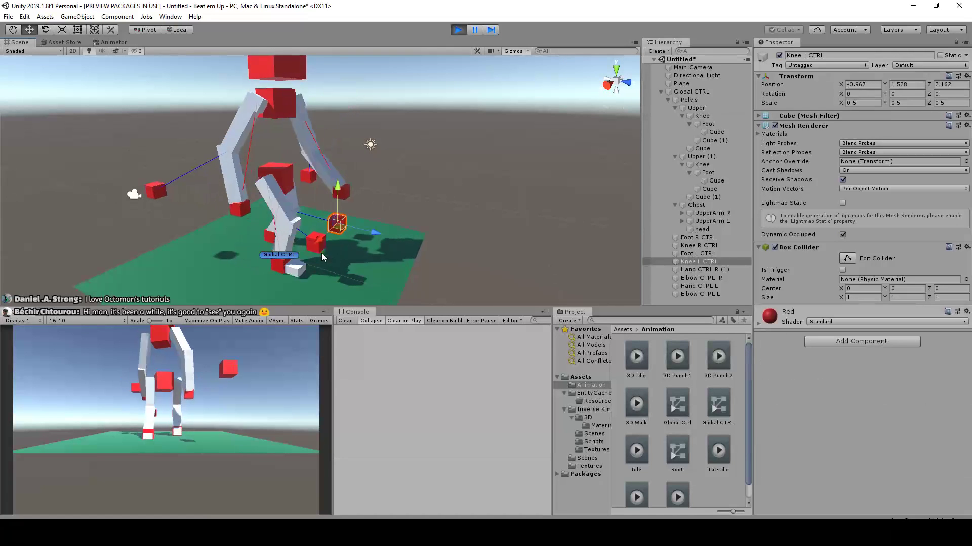
left_click(317, 244, "shift")
left_click_drag(324, 244, 395, 233, "alt")
left_click(774, 125)
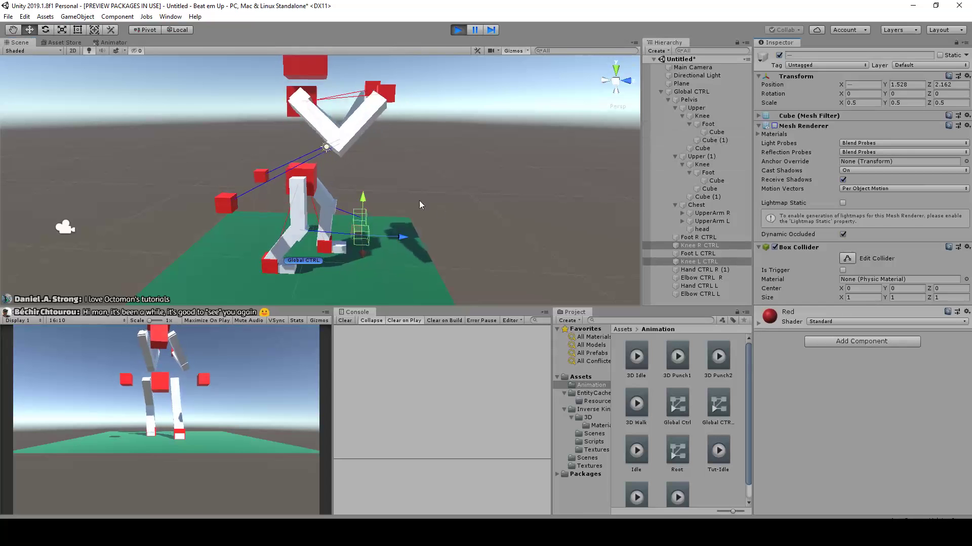
Disable the Mesh Renderer on Elbow CTRL R and Elbow CTRL L in the running scene and clear the selection
left_click(166, 207)
left_click_drag(167, 207, 321, 186, "alt")
left_click(304, 192, "shift")
left_click(303, 193, "shift")
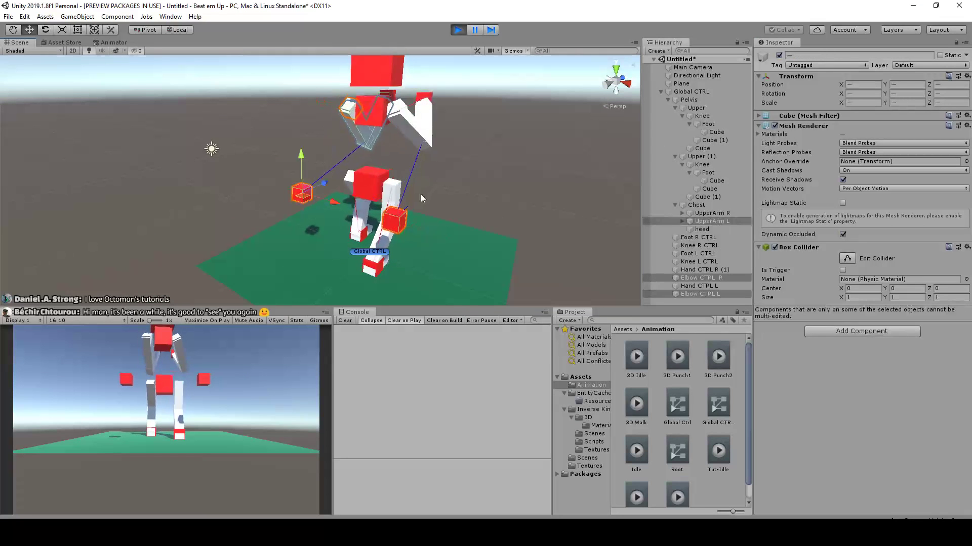
left_click(775, 126)
left_click_drag(532, 156, 367, 153, "alt")
left_click(425, 156)
scroll(424, 155, "down", 2)
left_click_drag(464, 230, 372, 206, "alt")
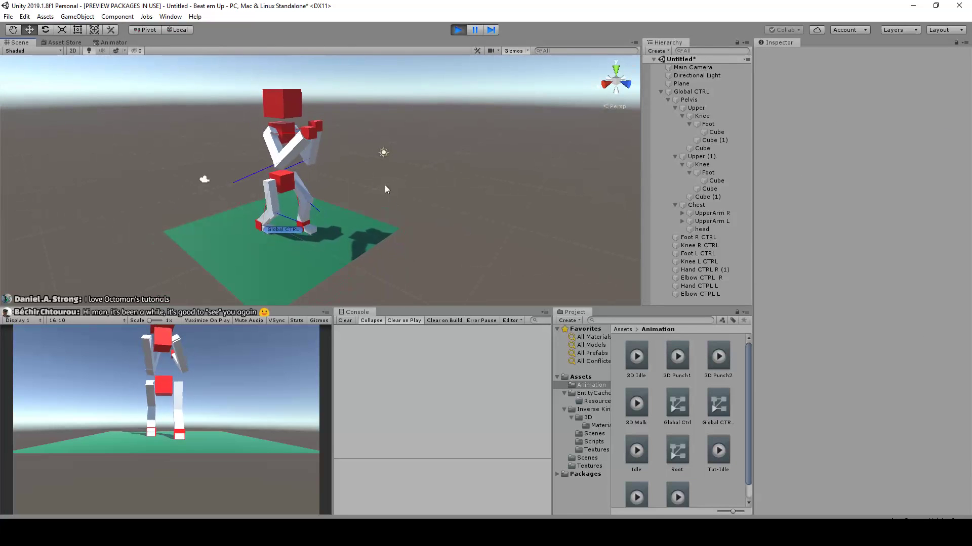
Turn off Debug in the Inverse Kinematics script of both leg segments, Upper and Upper (1)
left_click(691, 108)
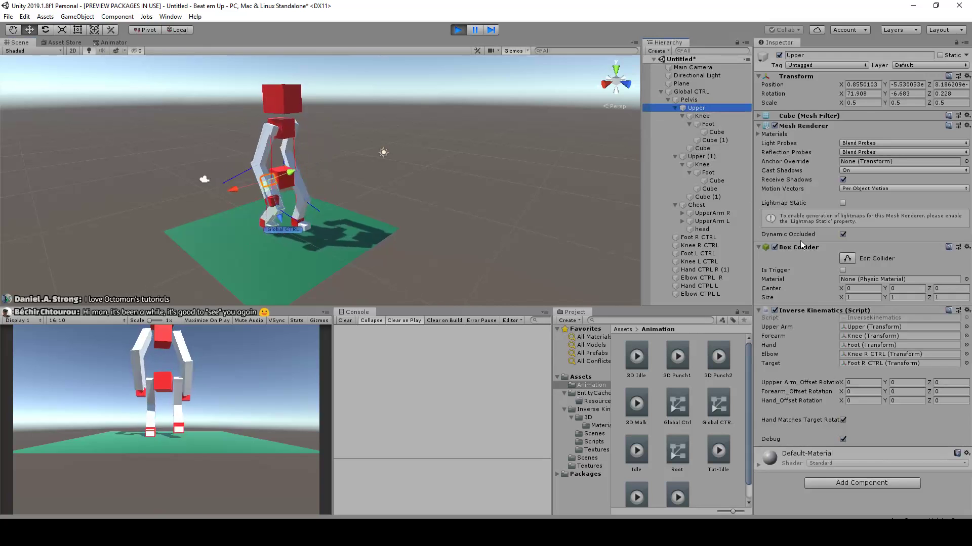
left_click(842, 440)
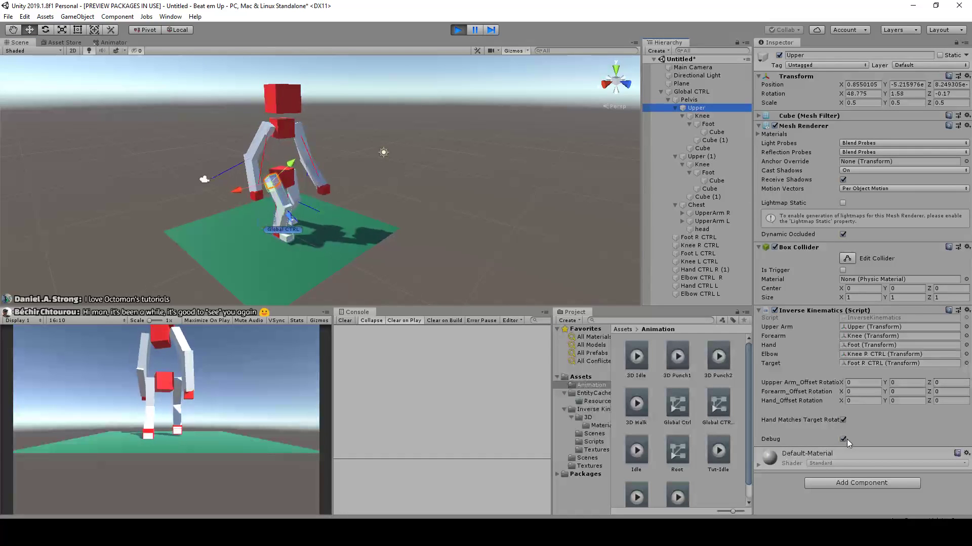
left_click(715, 164)
left_click(715, 160)
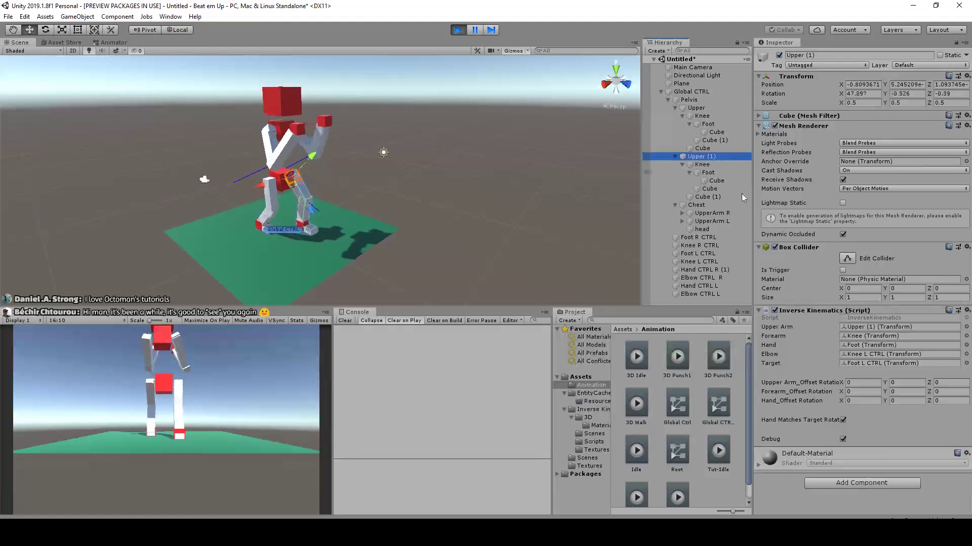
left_click(842, 439)
Turn off Debug in the Inverse Kinematics script of UpperArm R and UpperArm L
left_click(712, 213)
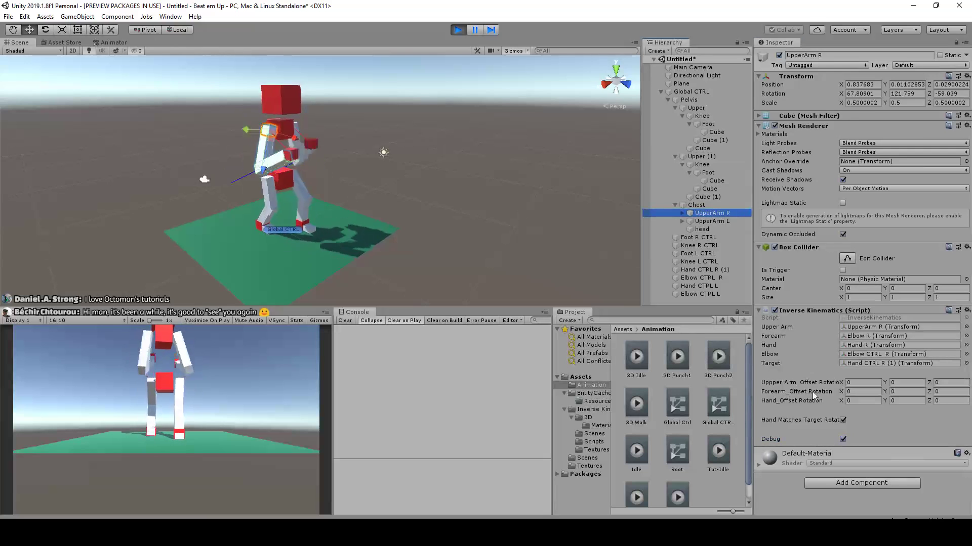
left_click(842, 439)
left_click(712, 222)
left_click(843, 439)
left_click(457, 177)
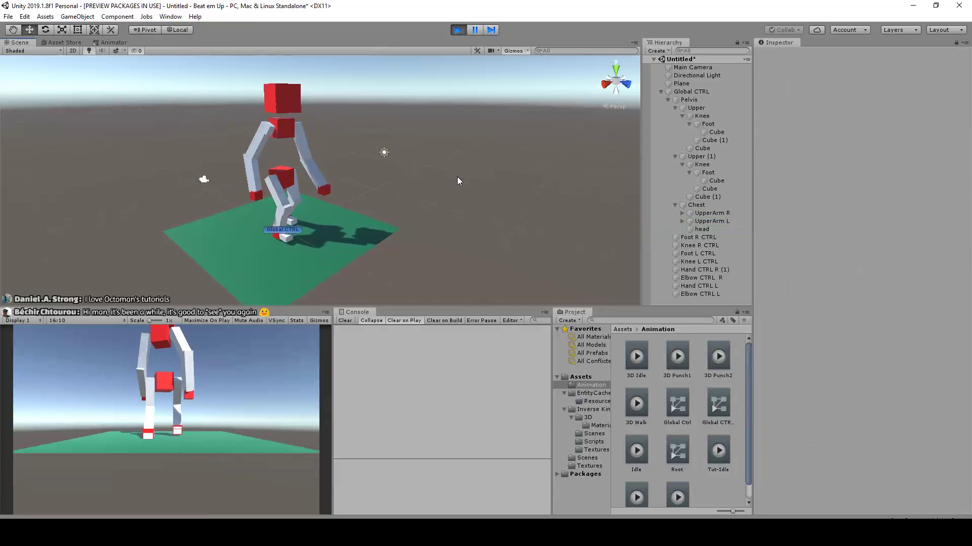
Examine the character's leg motion from several angles and stop the running scene
left_click_drag(461, 174, 526, 196, "alt")
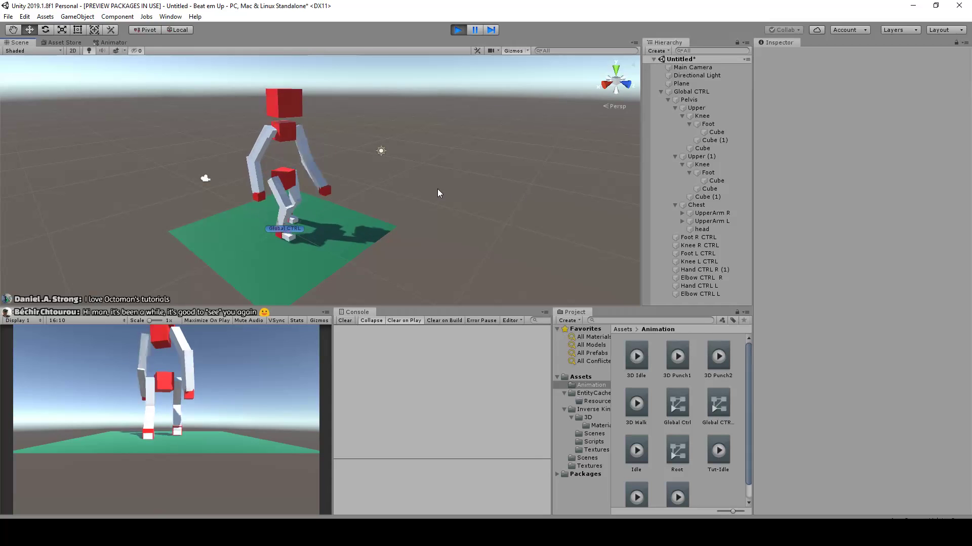
left_click(700, 109)
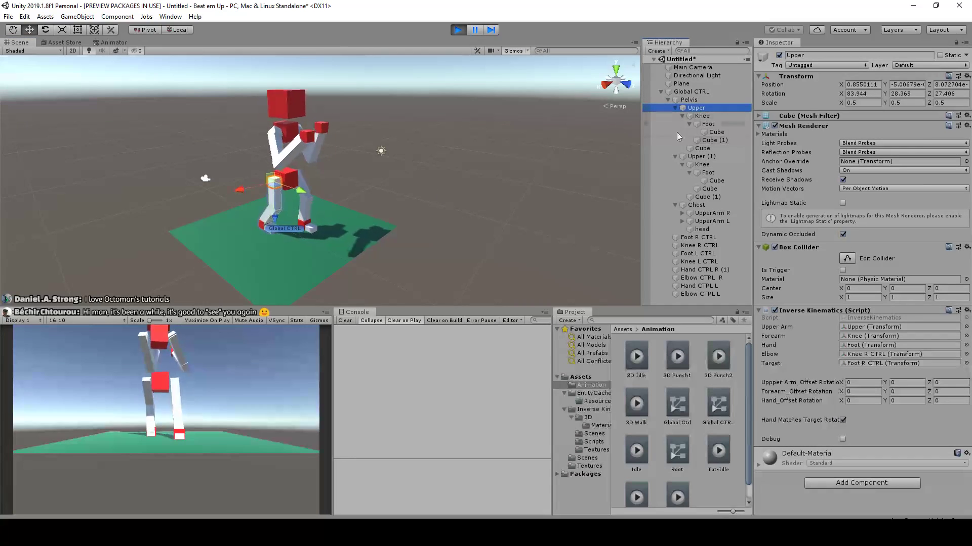
left_click(385, 184)
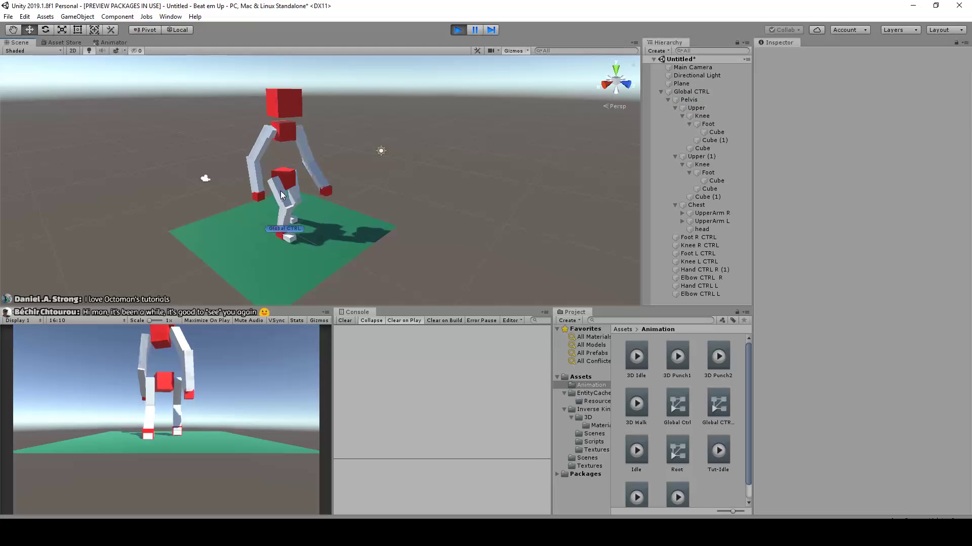
left_click_drag(406, 181, 479, 220, "alt")
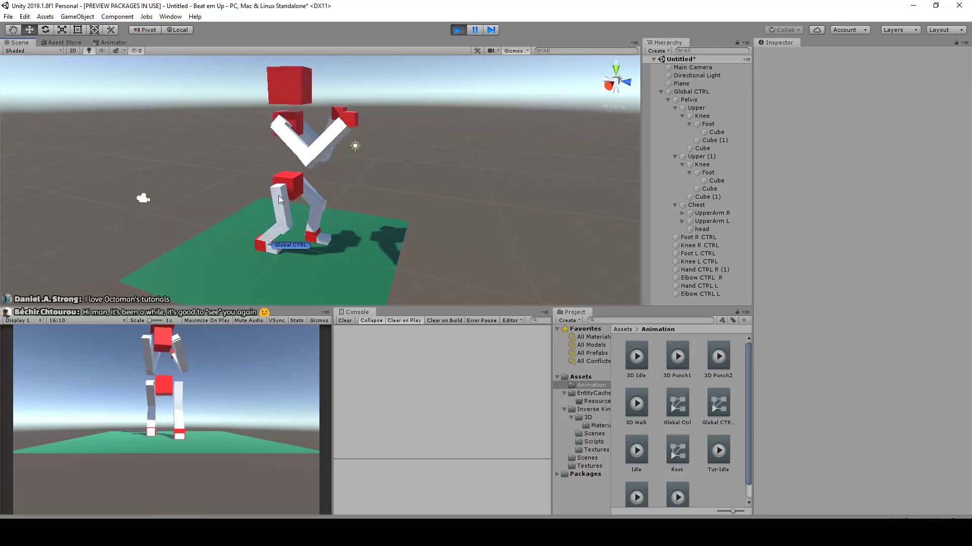
scroll(366, 153, "down", 2)
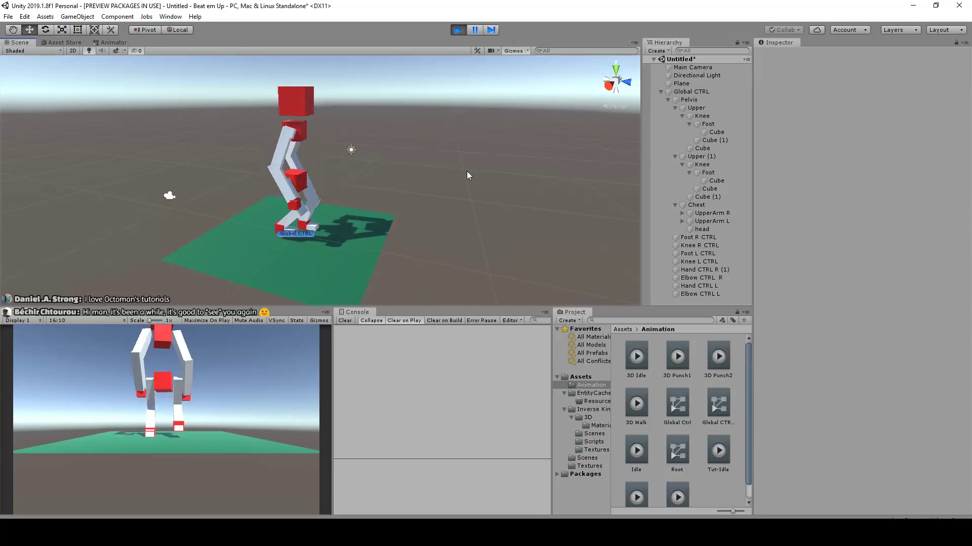
left_click(457, 30)
Select the right leg's Upper segment and examine the leg up close
scroll(367, 213, "up", 2)
scroll(256, 205, "up", 5)
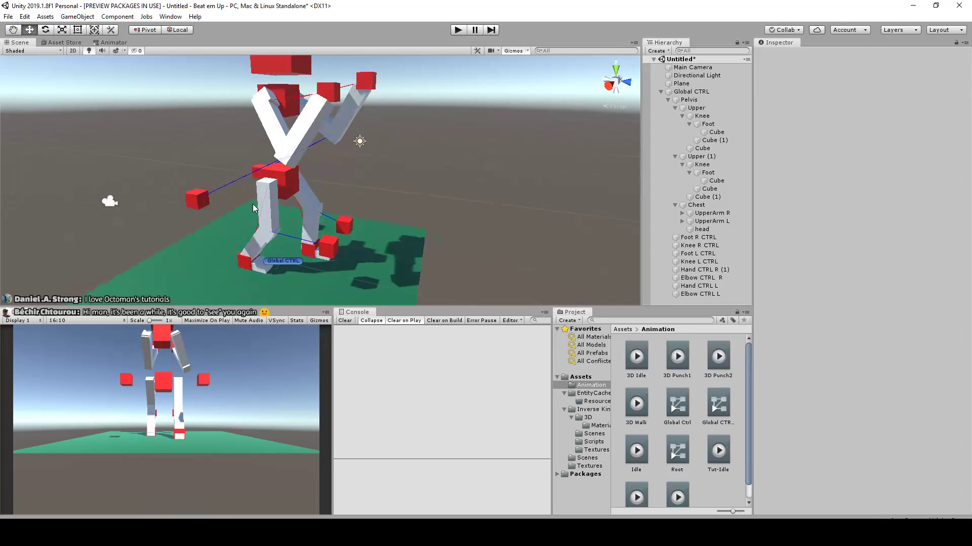
left_click(252, 185)
middle_click_drag(284, 233, 369, 180)
scroll(369, 179, "up", 3)
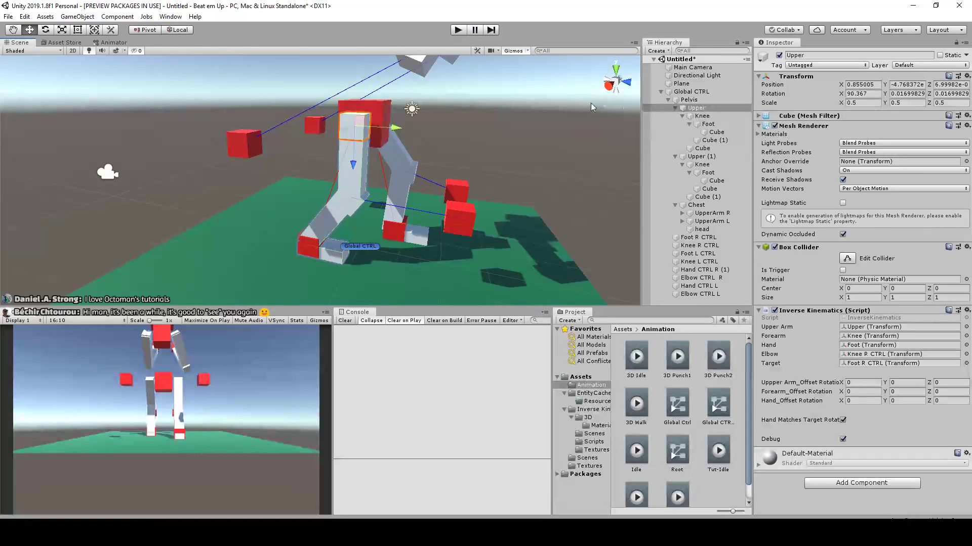
double_click(696, 112)
scroll(499, 158, "down", 3)
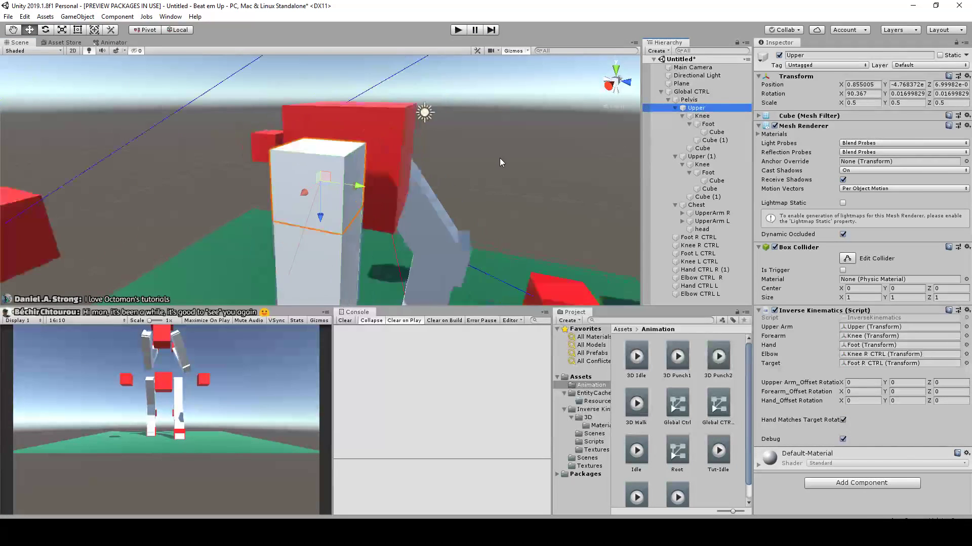
left_click(499, 182)
scroll(456, 202, "down", 5)
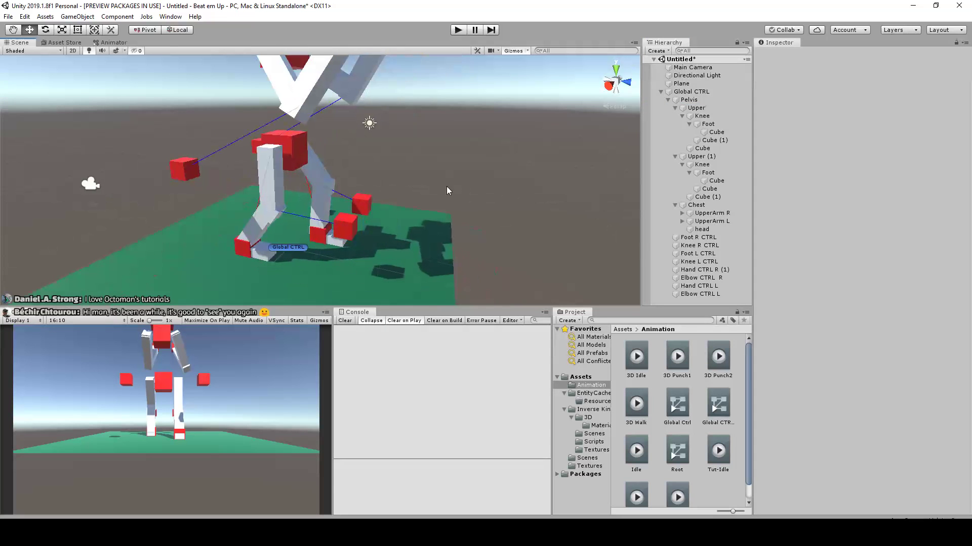
Highlight the right leg's Upper, Knee, Foot and foot Cube together with Knee R CTRL and Foot R CTRL and examine them from the side
left_click(720, 107)
left_click(719, 116, "ctrl")
left_click(718, 123, "ctrl")
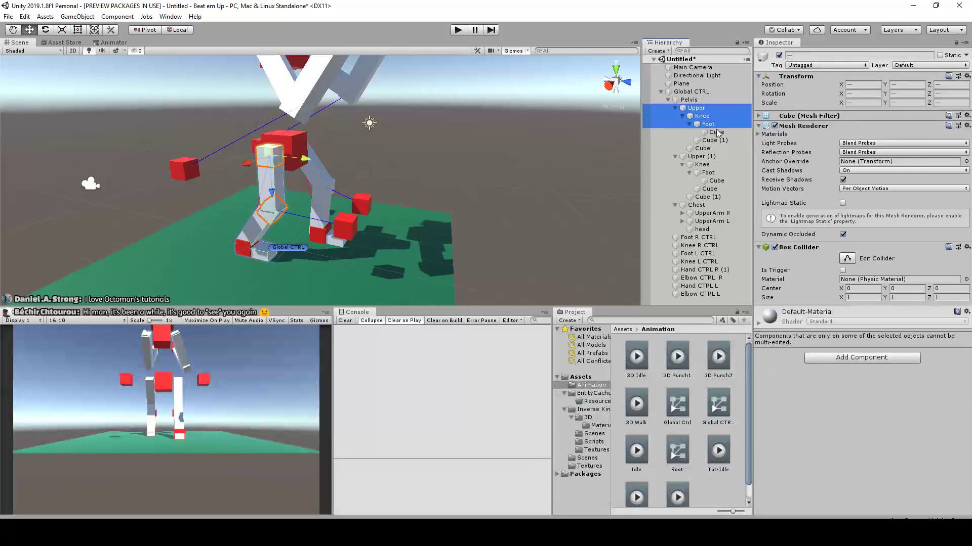
left_click(717, 132, "ctrl")
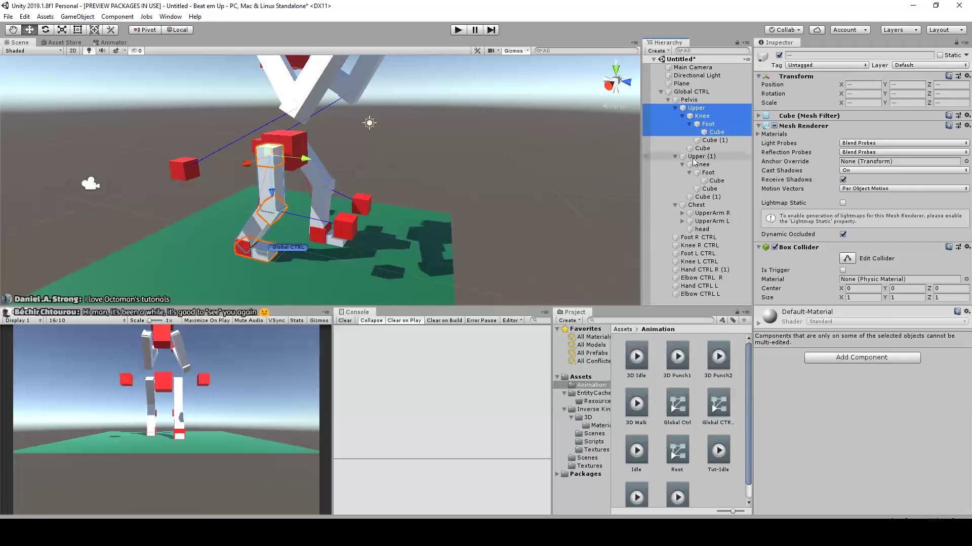
key("f")
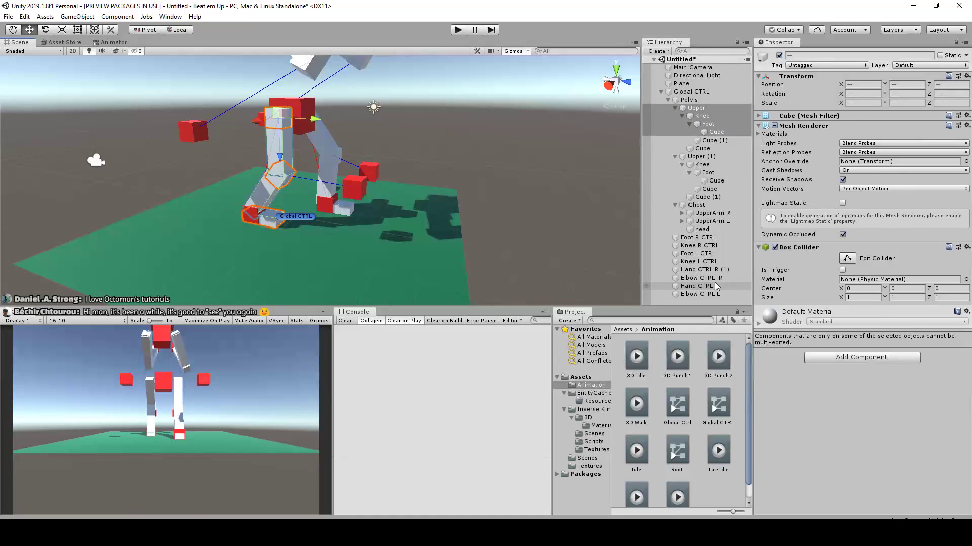
left_click(707, 246, "ctrl")
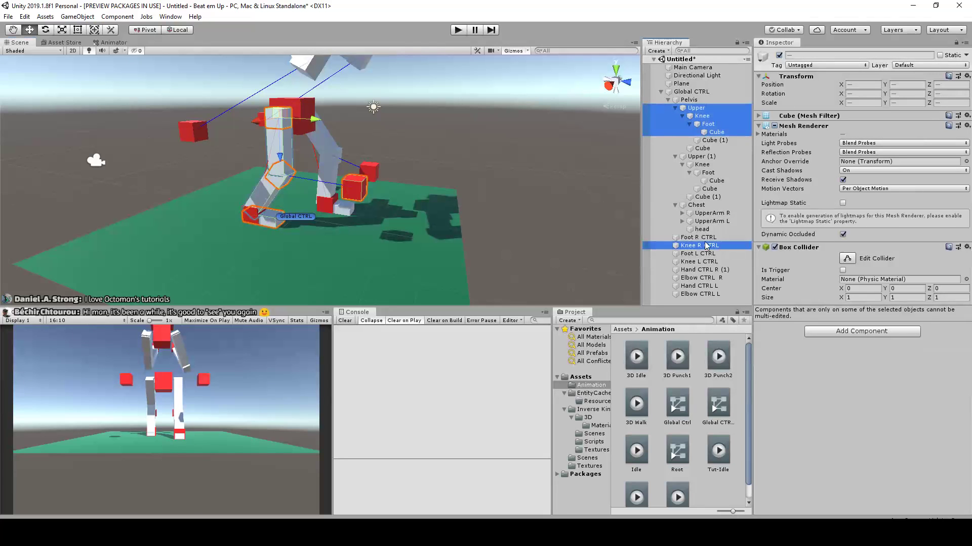
left_click(705, 238, "ctrl")
left_click_drag(404, 172, 508, 195, "alt")
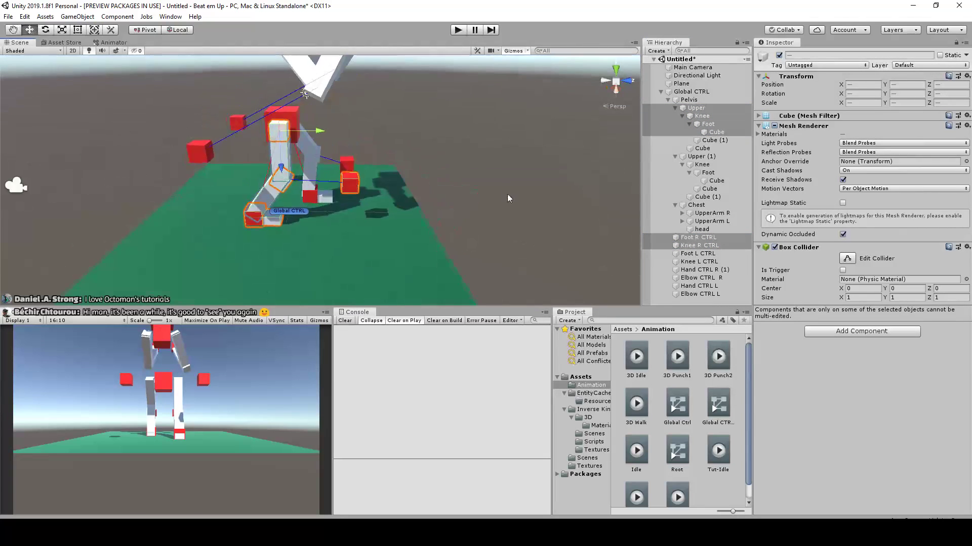
middle_click_drag(508, 194, 449, 202)
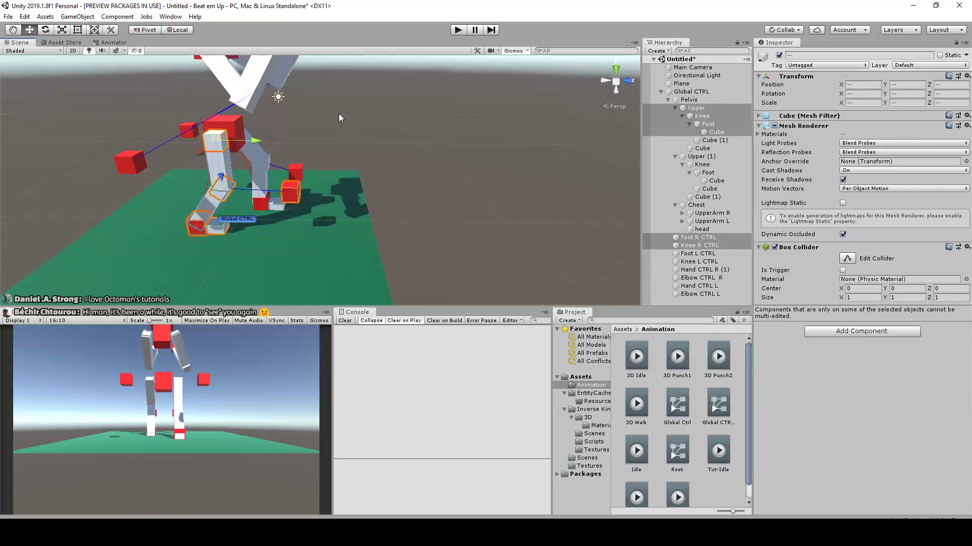
scroll(317, 117, "down", 3)
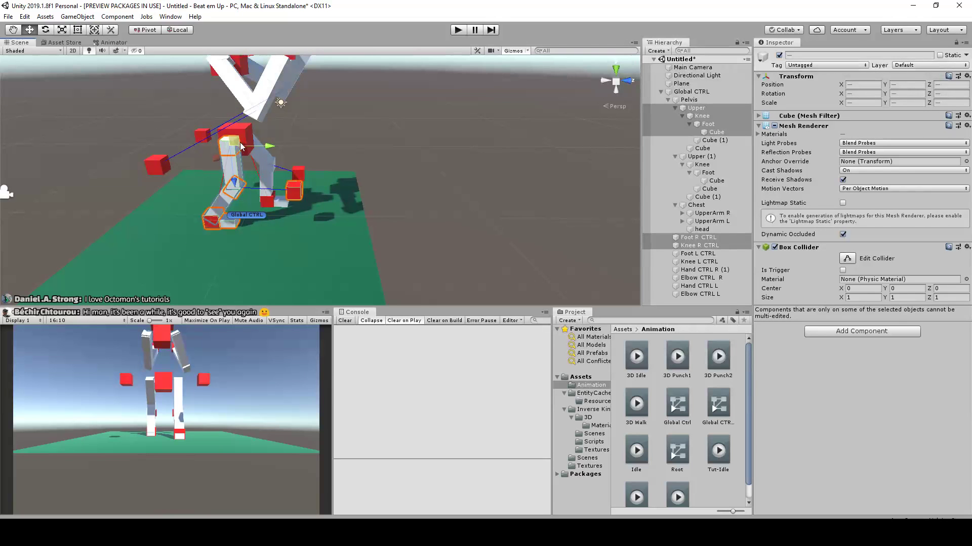
Create an empty object at the scene root and name it Prefab Leg
left_click(687, 296)
right_click(688, 300)
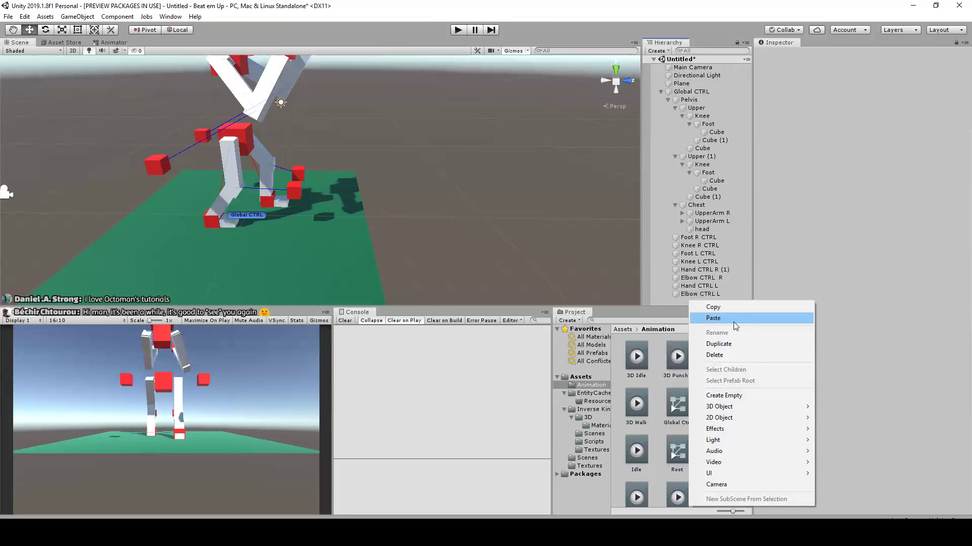
left_click(736, 397)
left_click(859, 54)
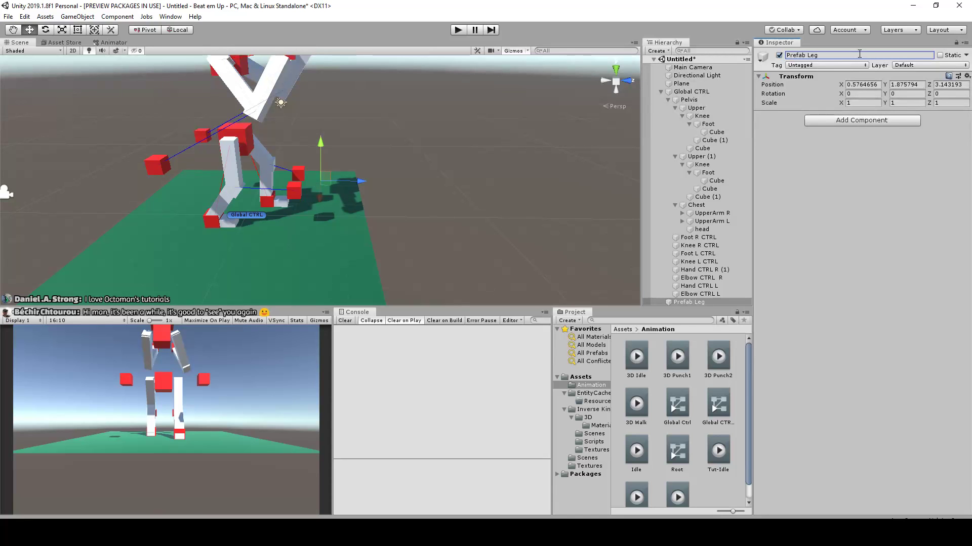
Review the right leg's parts from Upper down to the foot Cube, collapse the Upper hierarchy and focus the view on Upper
left_click(696, 107)
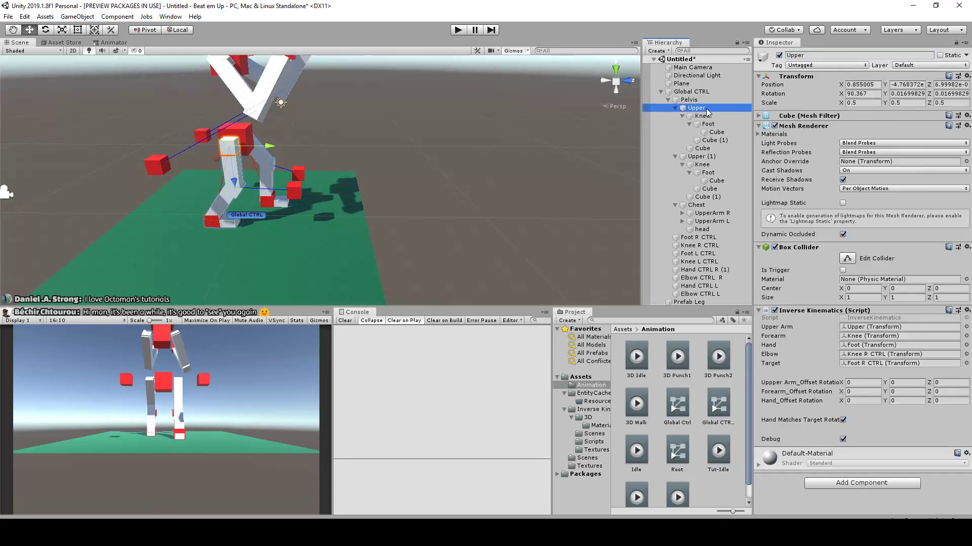
left_click(710, 117, "ctrl")
left_click(711, 124, "ctrl")
left_click(715, 133, "ctrl")
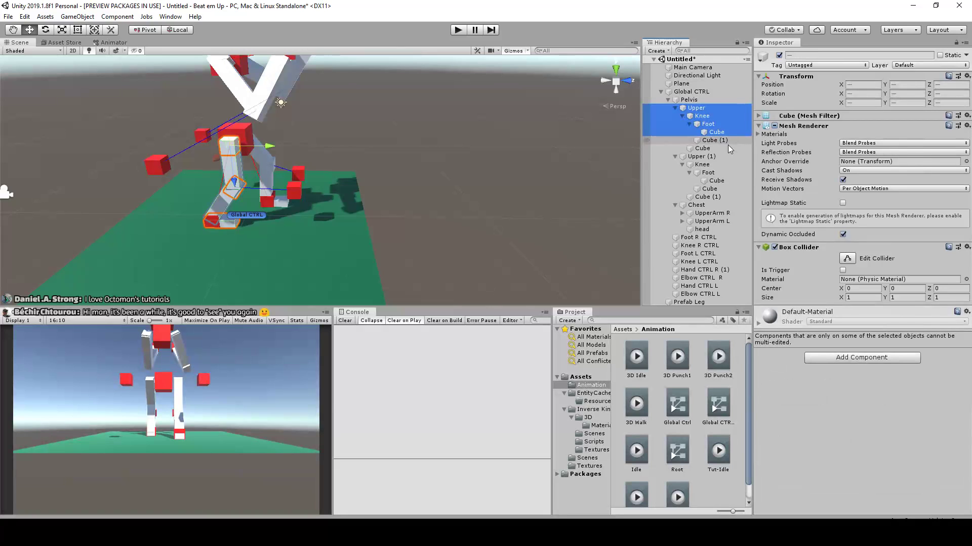
left_click(675, 108)
left_click(692, 101)
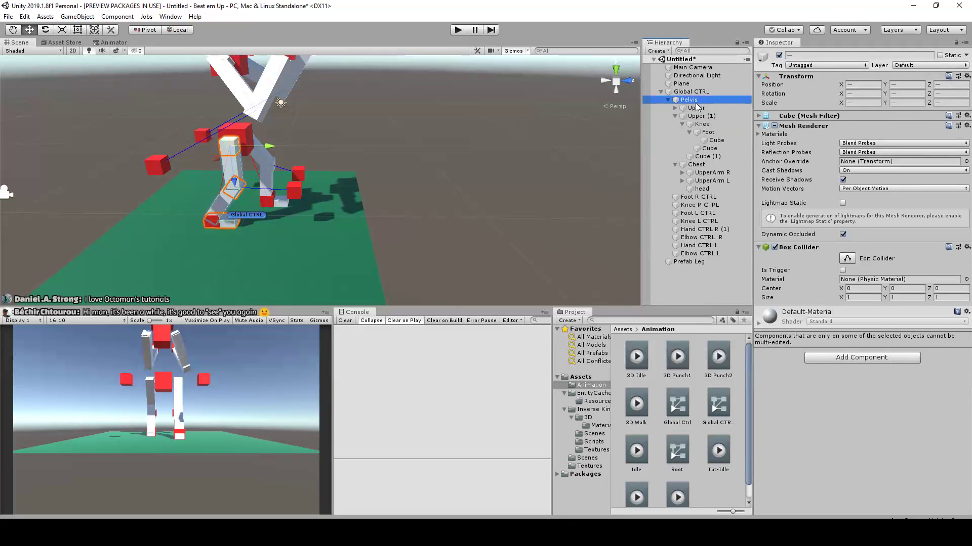
left_click(698, 109)
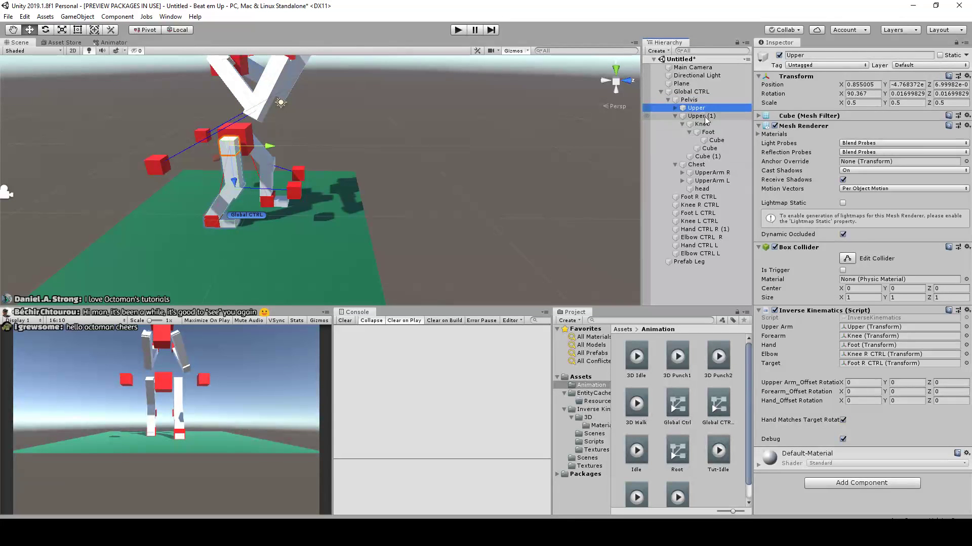
double_click(703, 110)
scroll(476, 178, "down", 10)
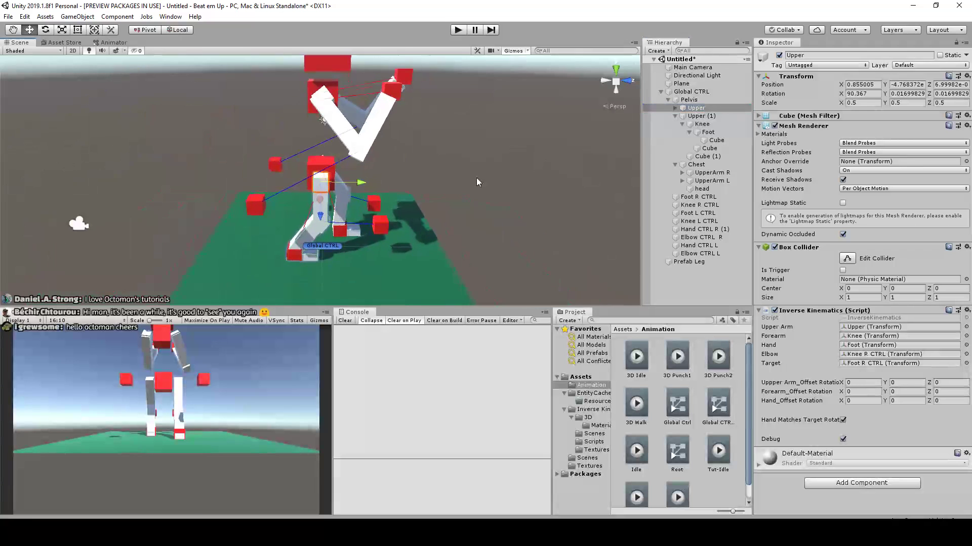
Duplicate the right leg's Upper hierarchy together with Foot R CTRL and Knee R CTRL, and parent the copies under Prefab Leg
left_click(677, 108)
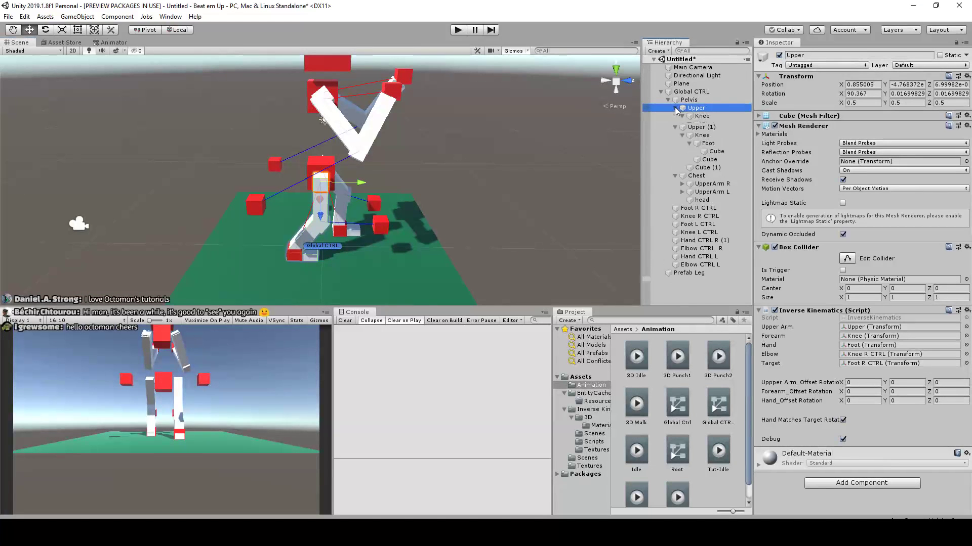
left_click(707, 124, "shift")
left_click(712, 149, "shift")
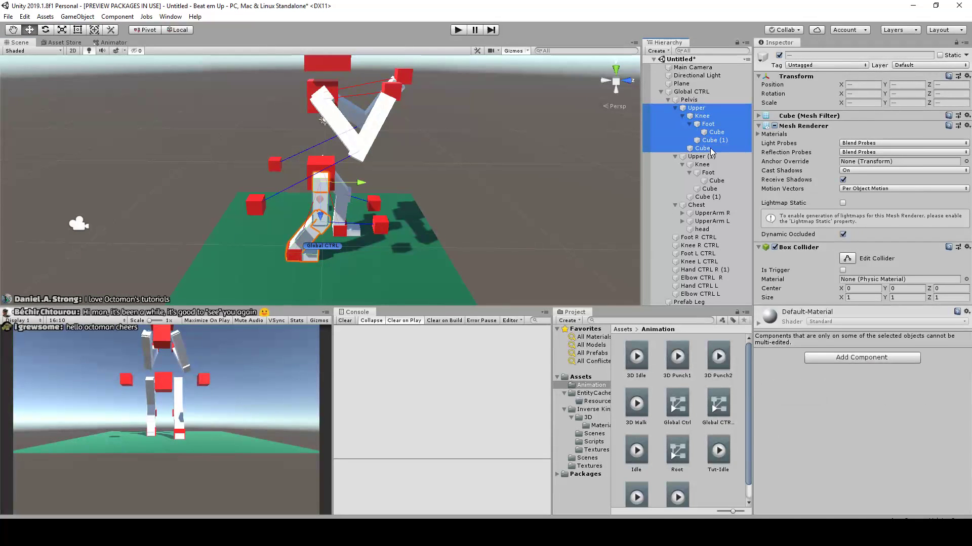
left_click(699, 238, "ctrl")
left_click(713, 246, "ctrl")
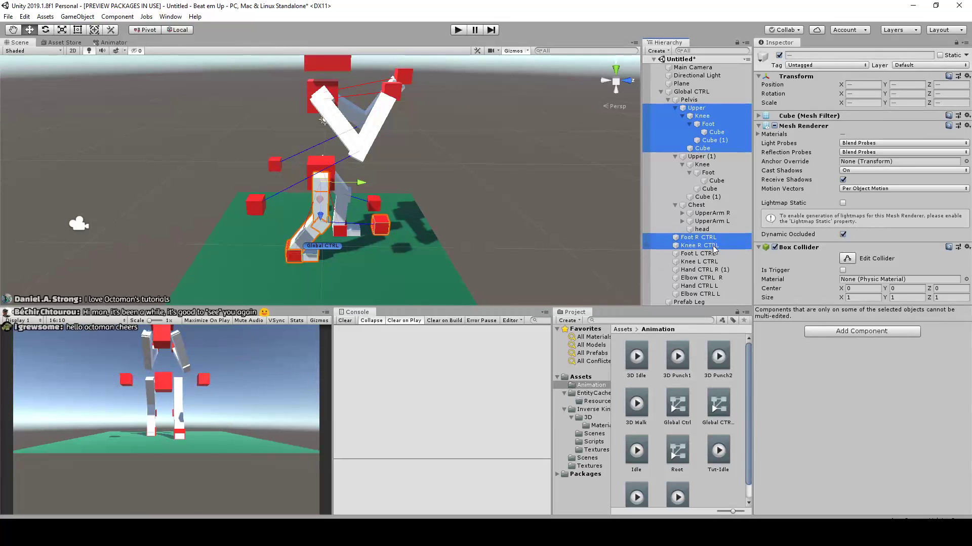
key("ctrl+d")
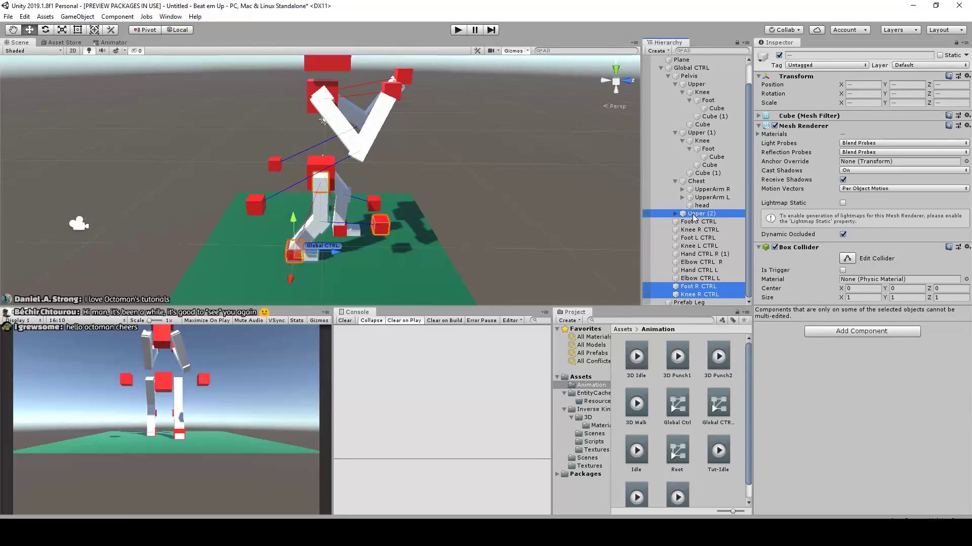
left_click_drag(693, 302, 694, 303)
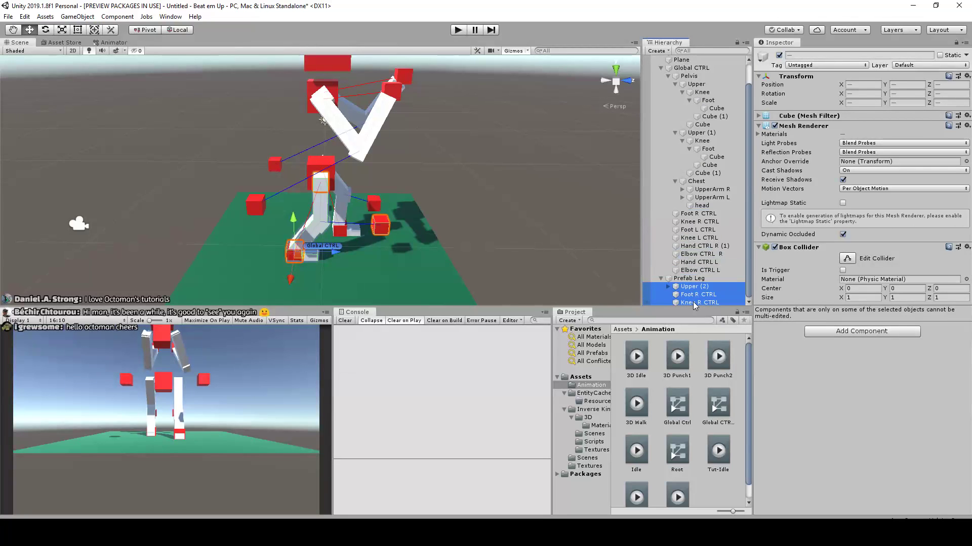
Save Prefab Leg with its leg segments and controls as a prefab asset in the root Assets folder
scroll(514, 217, "down", 2)
left_click_drag(513, 217, 428, 195, "alt")
middle_click_drag(428, 195, 438, 141)
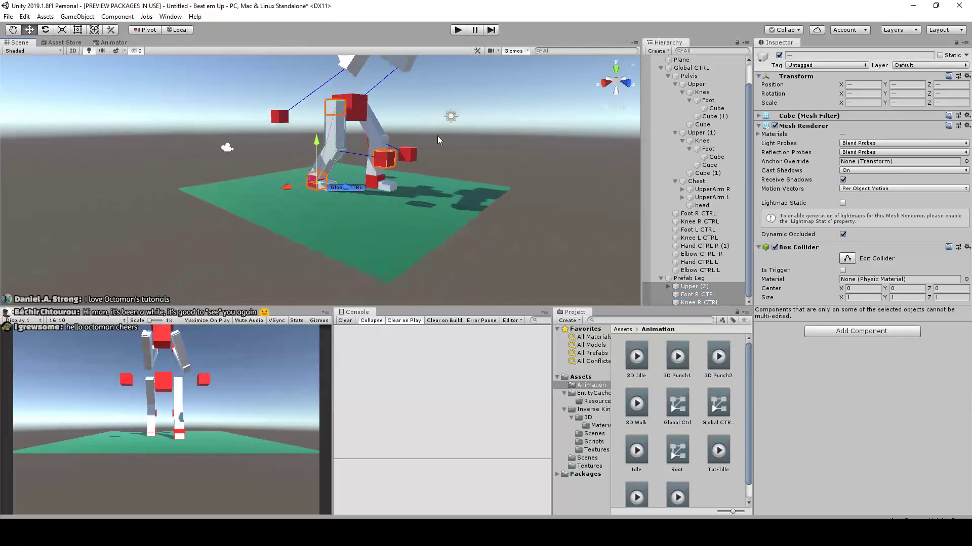
scroll(438, 141, "up", 1)
left_click(700, 281)
left_click_drag(437, 135, 473, 222, "alt")
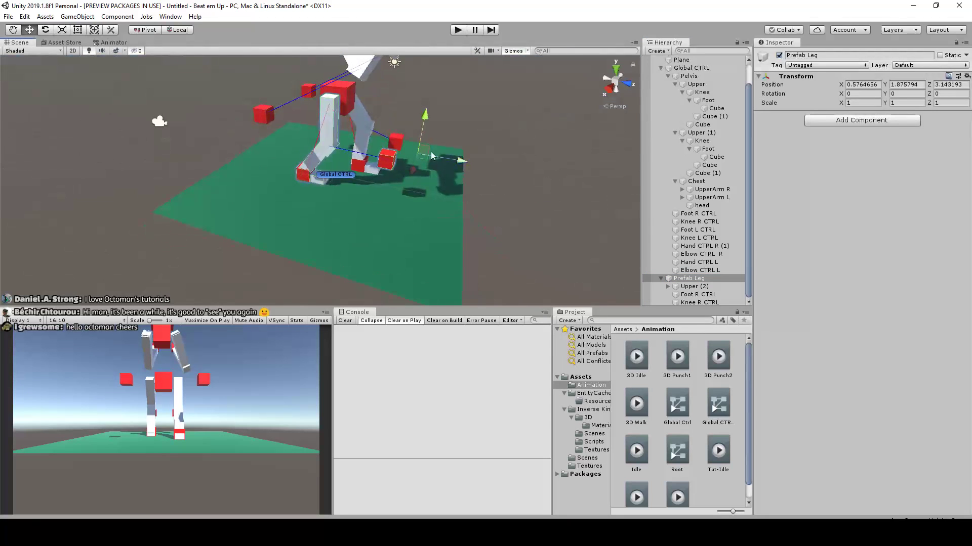
left_click(693, 287)
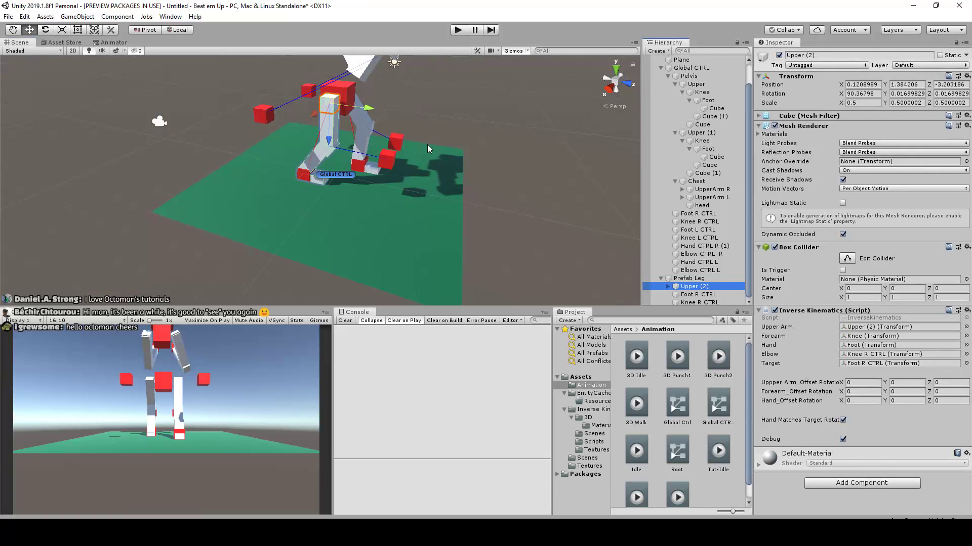
left_click(706, 279)
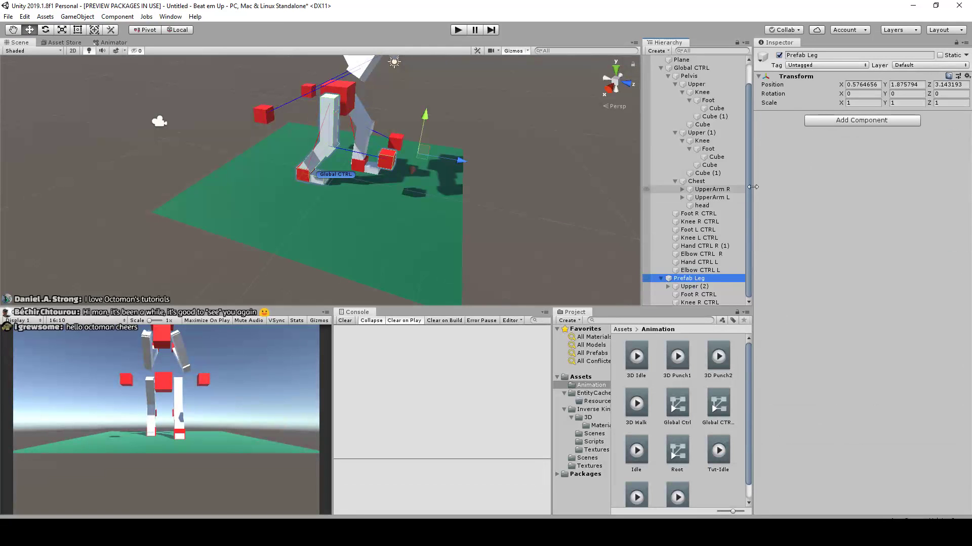
left_click(580, 377)
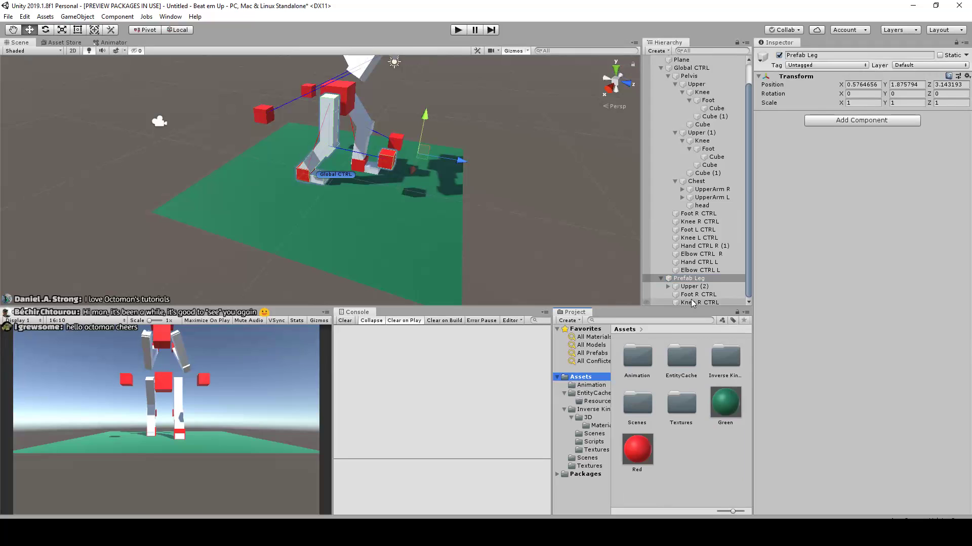
left_click_drag(688, 282, 696, 439)
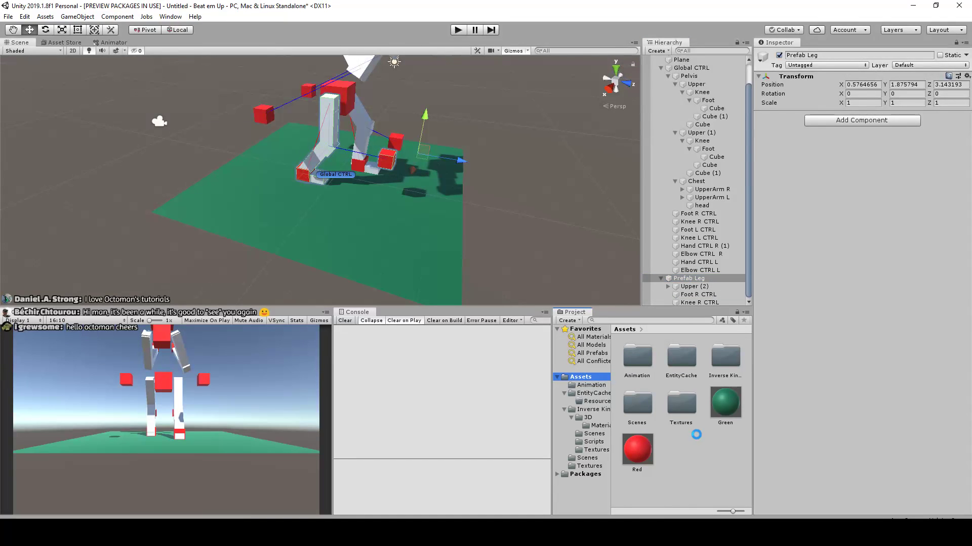
Deactivate the Global CTRL character so that only the separate prefab leg is shown on the plane
scroll(520, 164, "down", 4)
middle_click_drag(505, 166, 403, 206)
scroll(482, 189, "down", 3)
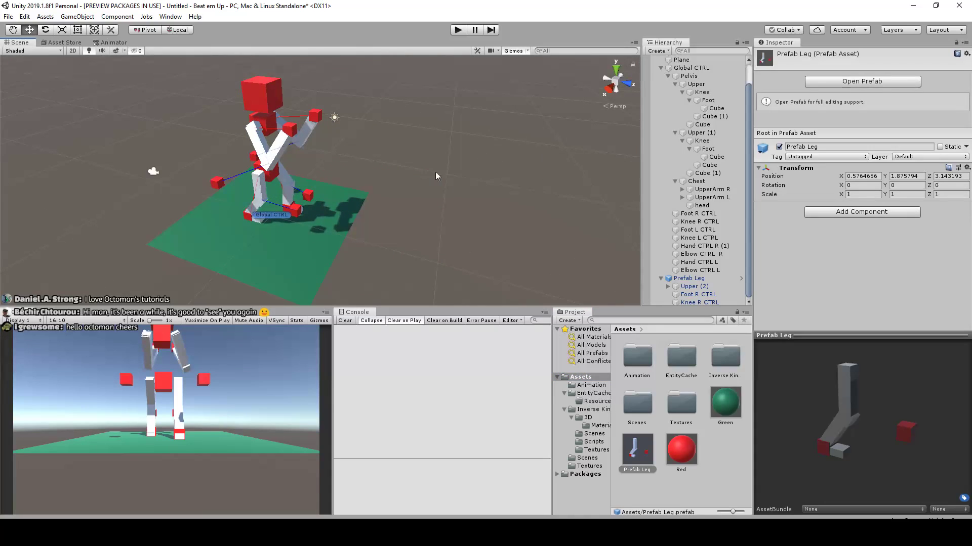
scroll(698, 126, "up", 2)
left_click(691, 91)
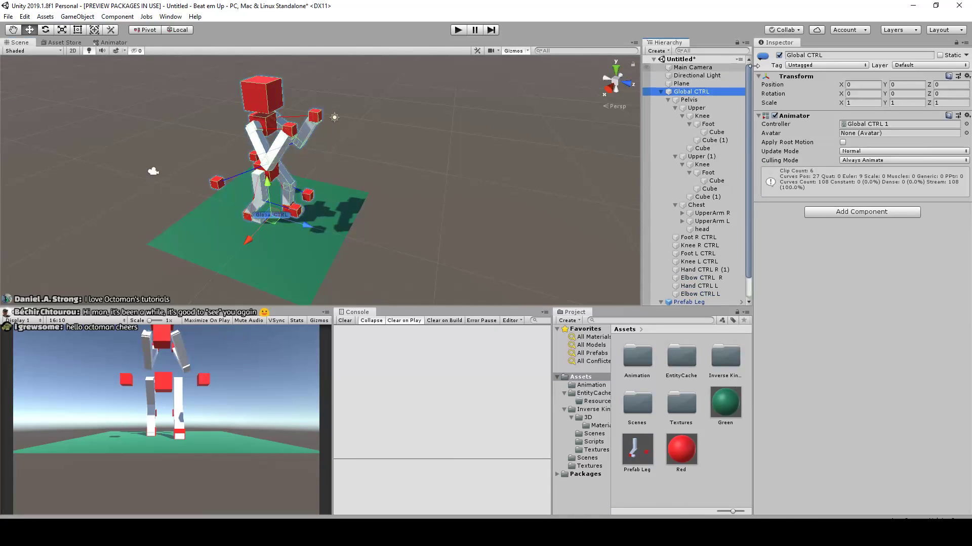
left_click(779, 55)
scroll(324, 199, "up", 4)
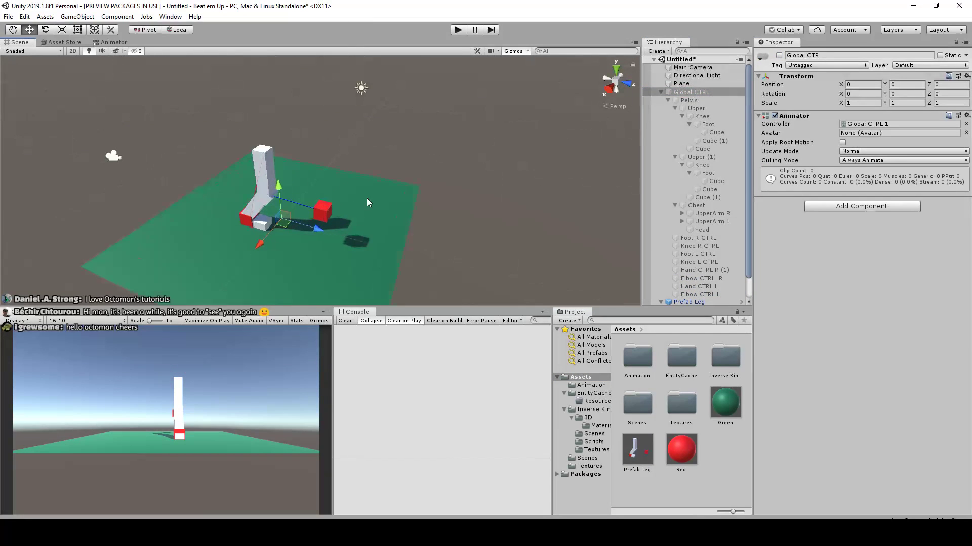
Shift the Prefab Leg instance along Z to 3.02 and view it from the side
left_click(687, 302)
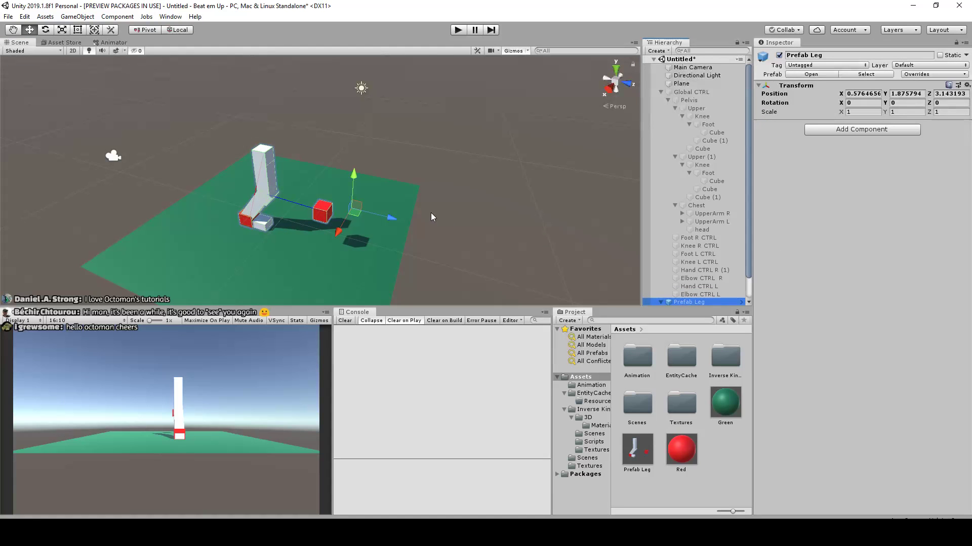
scroll(371, 174, "down", 1)
left_click_drag(365, 231, 423, 206, "alt")
scroll(373, 222, "up", 1)
scroll(288, 202, "up", 1)
middle_click_drag(334, 183, 410, 162)
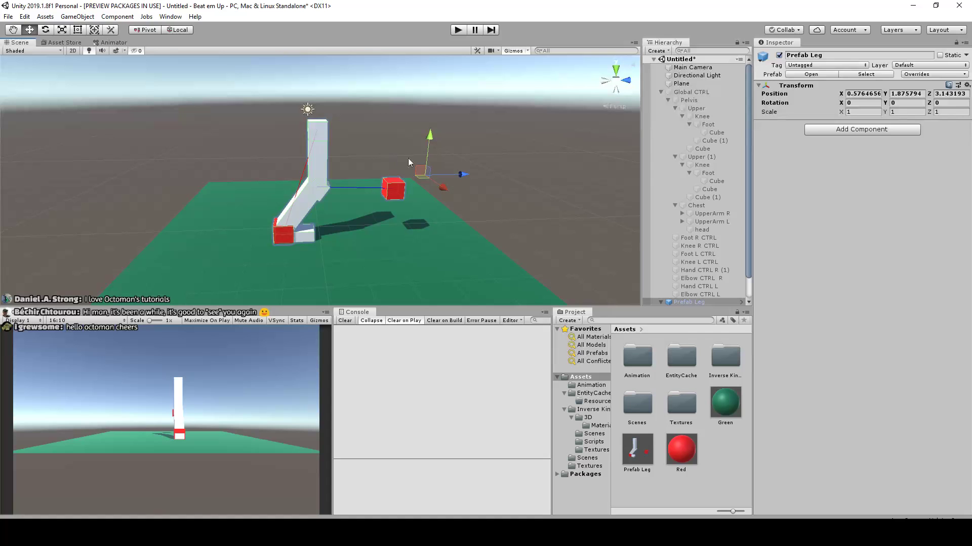
left_click_drag(474, 178, 447, 178)
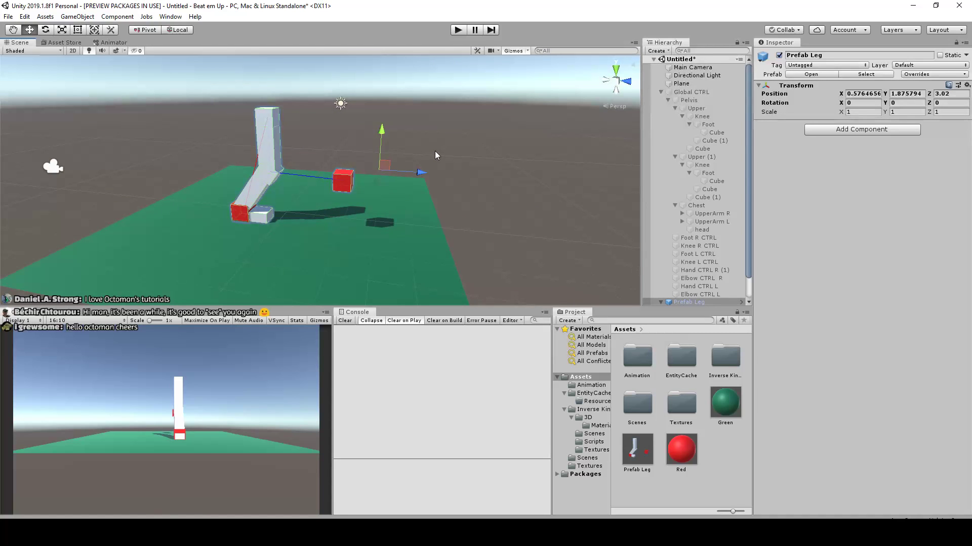
scroll(448, 175, "up", 4)
middle_click_drag(374, 186, 429, 192)
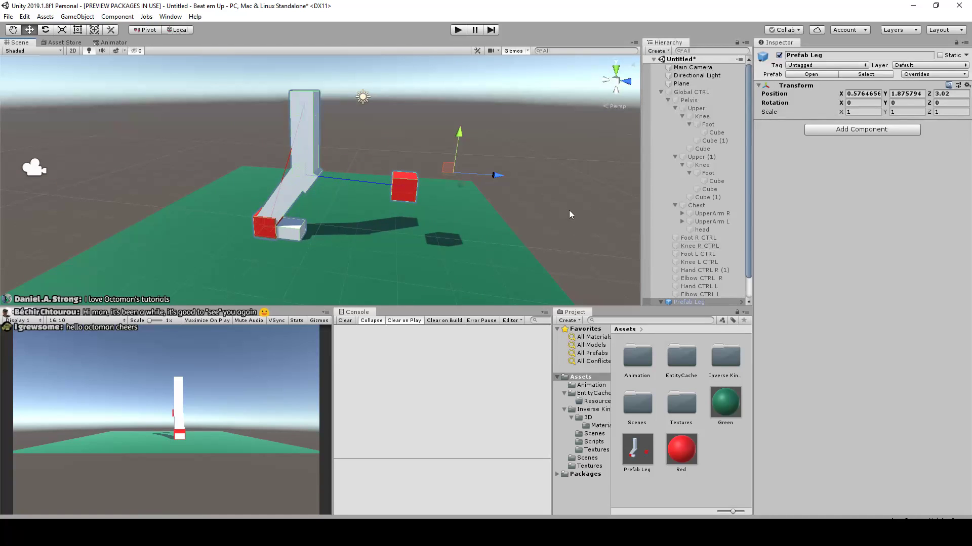
Collapse the Global CTRL hierarchy and create a 3D Cube at the scene root
scroll(703, 243, "down", 2)
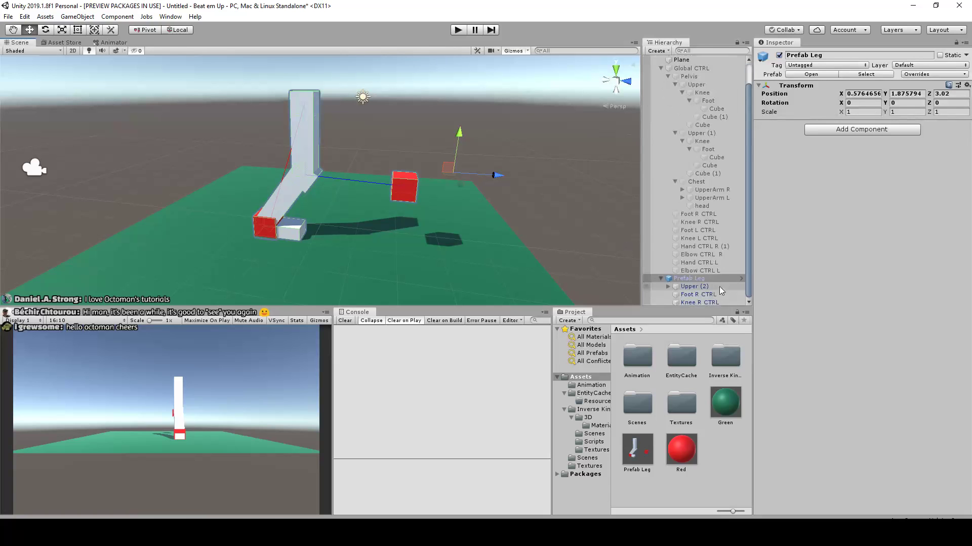
left_click_drag(636, 449, 658, 315)
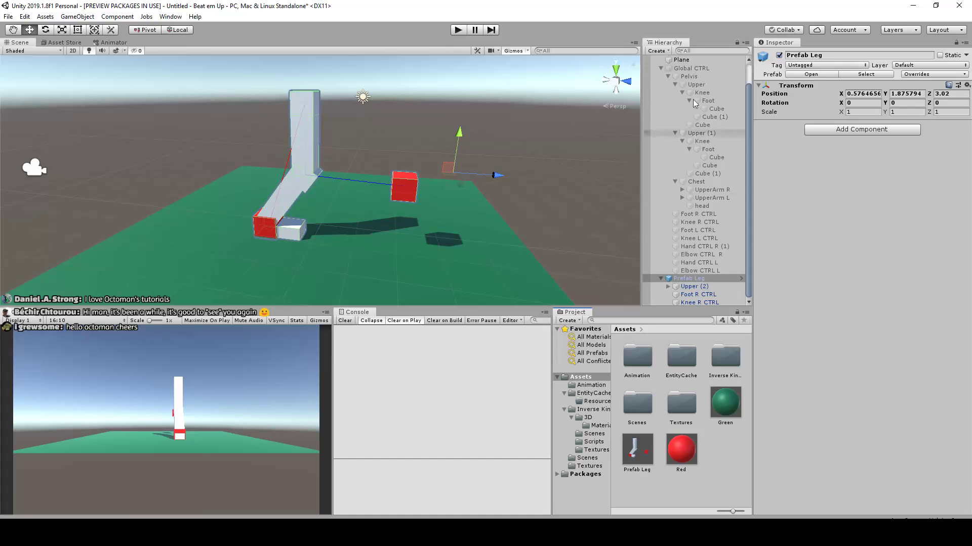
scroll(681, 93, "up", 2)
left_click(661, 92)
right_click(685, 175)
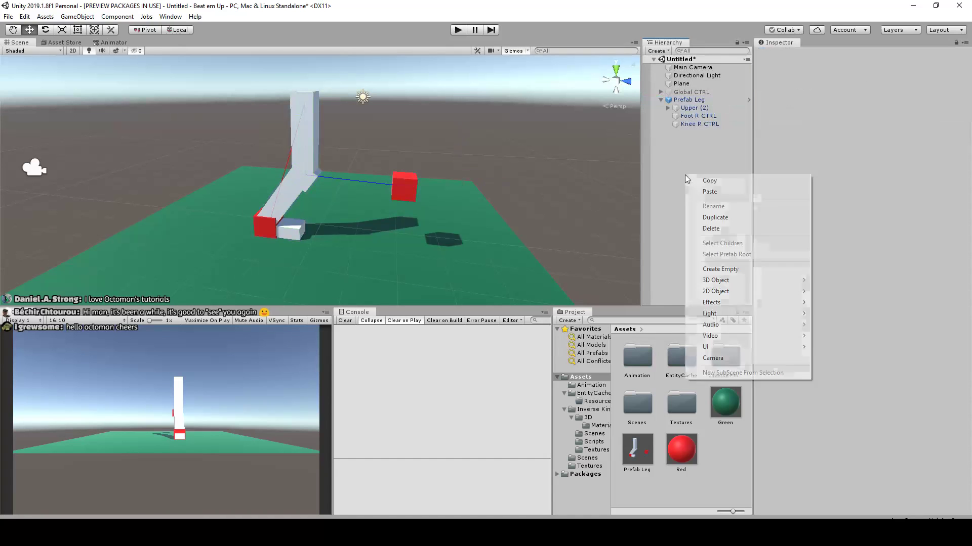
mouse_move(733, 285)
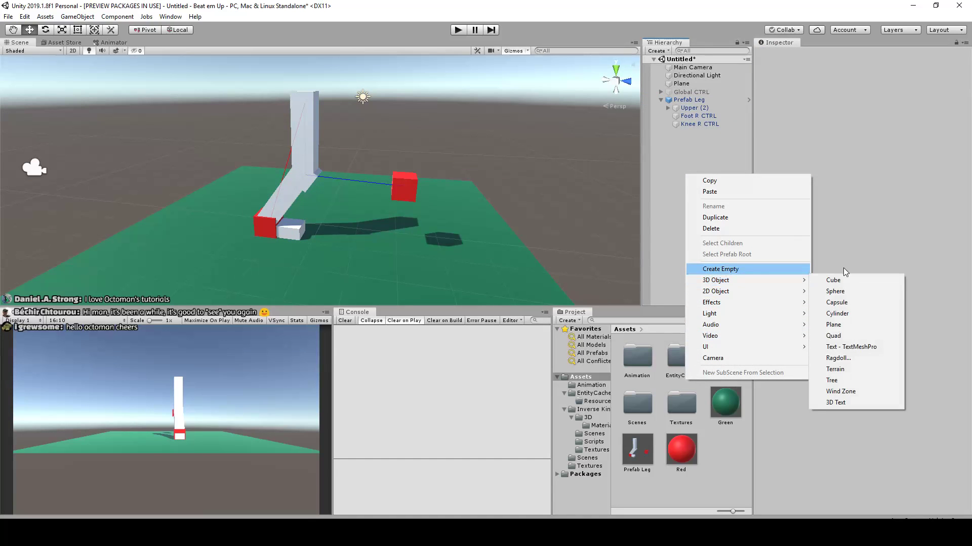
left_click(842, 278)
Place the Cube above the leg at about Y 3.4, Z 1.23 and stretch it into a body scaled about 0.81, 0.81, 3.22
scroll(429, 187, "down", 3)
left_click_drag(324, 174, 431, 128)
scroll(448, 138, "down", 2)
middle_click_drag(453, 145, 395, 160)
scroll(395, 159, "up", 1)
left_click_drag(366, 147, 449, 136)
key("r")
middle_click_drag(332, 137, 411, 148)
mouse_move(383, 137)
left_mouse_down()
mouse_move(404, 138)
mouse_move(366, 135)
mouse_move(374, 136)
left_mouse_up()
scroll(418, 148, "down", 3)
scroll(429, 158, "up", 4)
left_click(528, 168)
Parent Prefab Leg under the Cube and test the link by moving the body up, undoing the test move
left_click(687, 101)
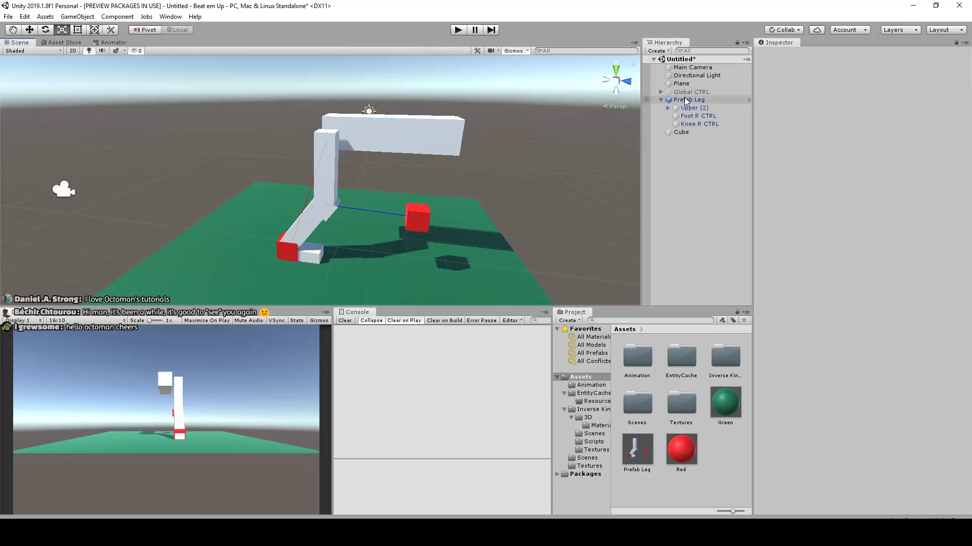
left_click_drag(687, 133, 680, 132)
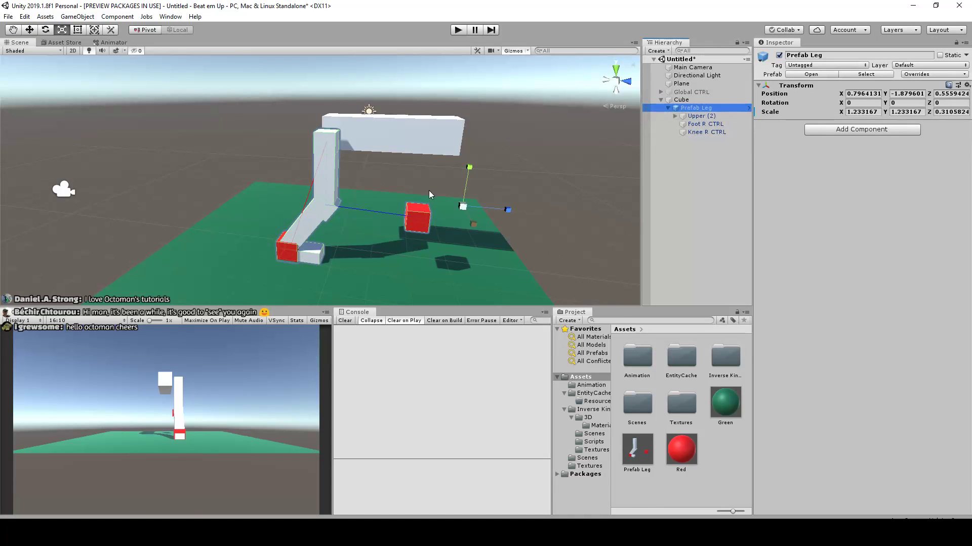
left_click(385, 118)
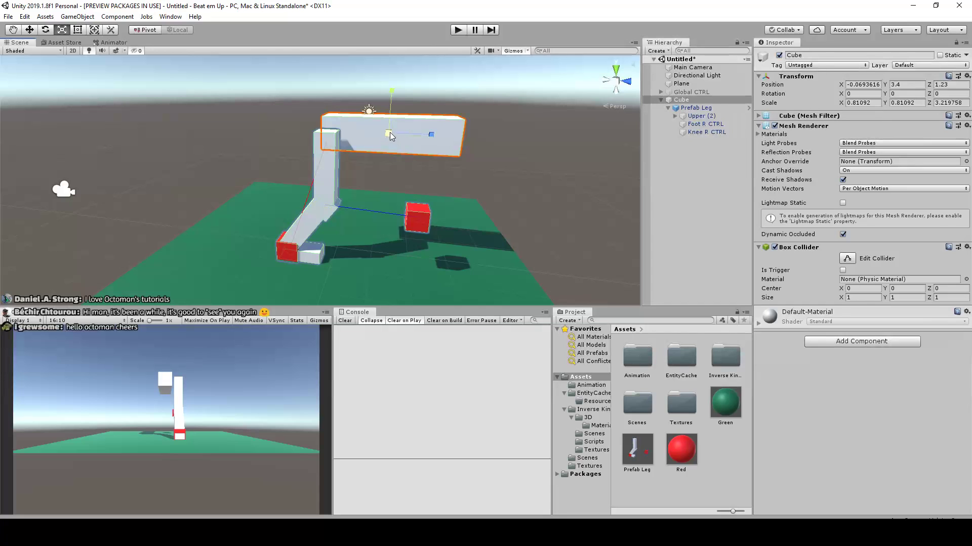
key("w")
left_click_drag(389, 136, 394, 108)
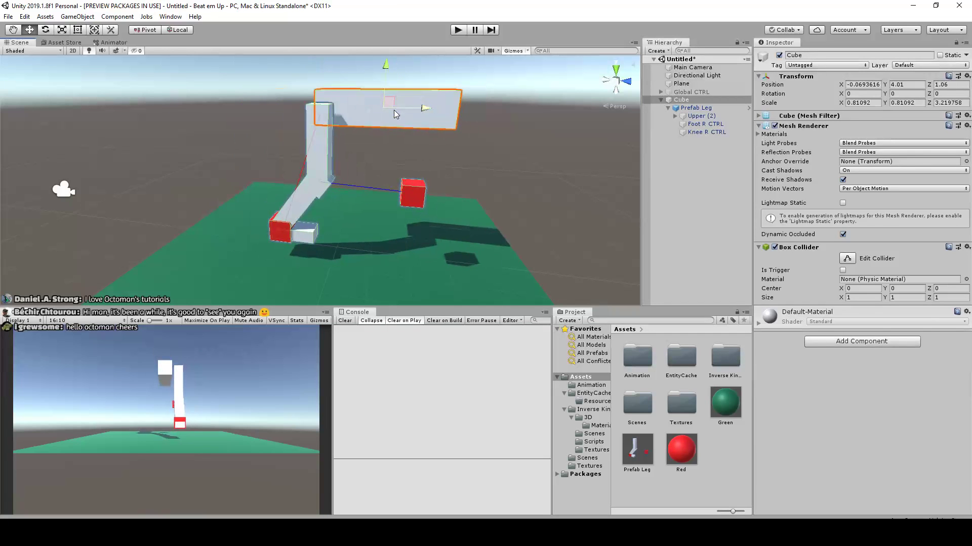
key("ctrl+z")
Add a second Prefab Leg instance at Y 1.91, Z 5.76 under the body's other end and parent it to the Cube
left_click_drag(637, 449, 681, 213)
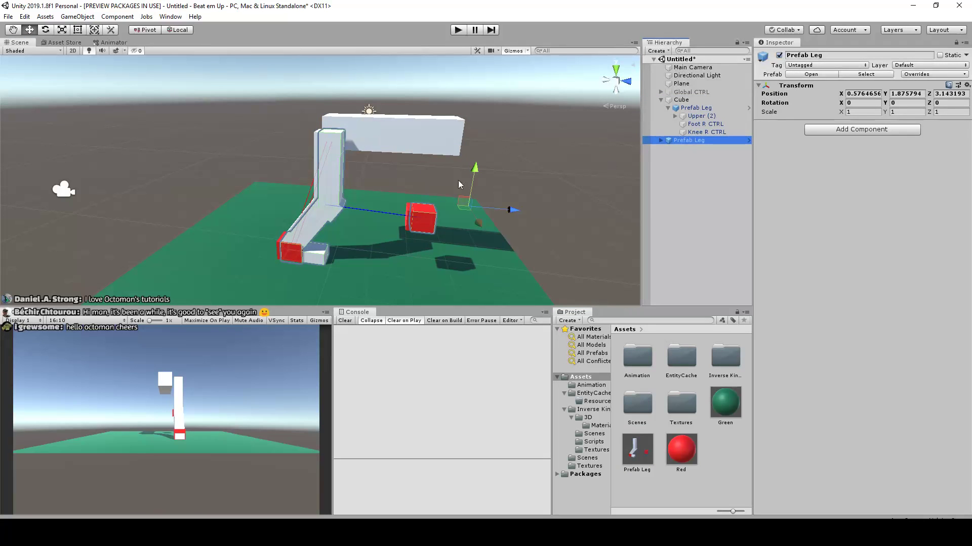
left_click_drag(462, 202, 598, 210)
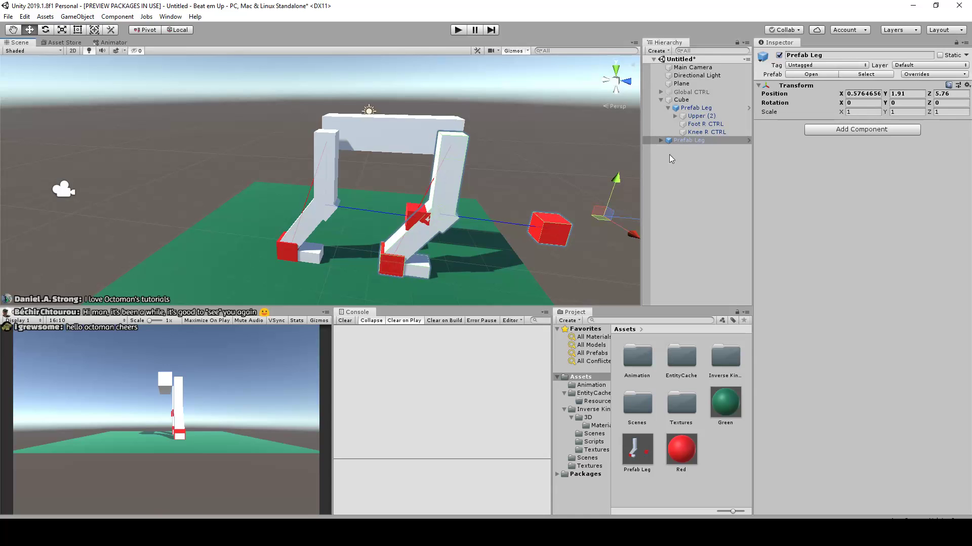
left_click_drag(692, 145, 686, 101)
left_click(681, 100)
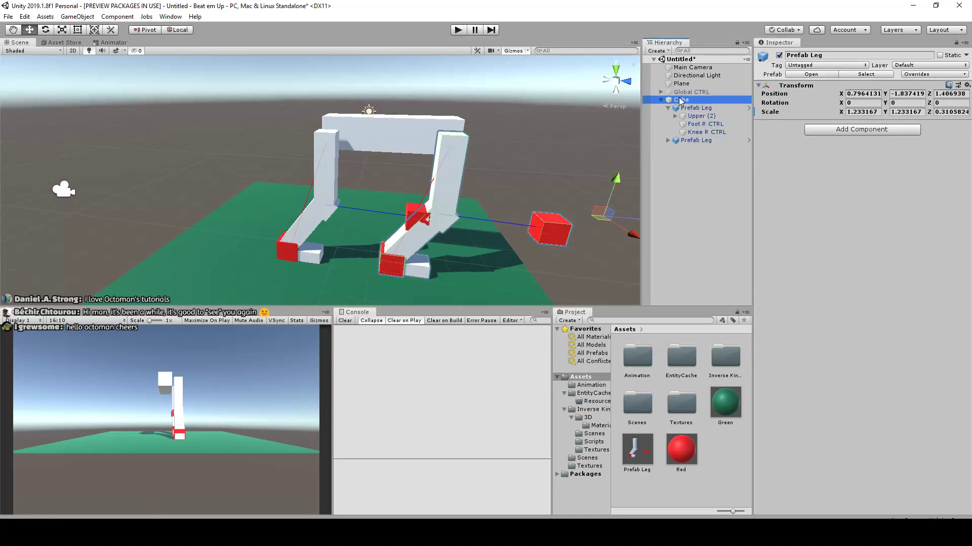
Try moving the first Prefab Leg away from the Cube body and undo the move
left_click_drag(441, 156, 524, 205, "alt")
scroll(524, 204, "up", 3)
left_click(395, 215)
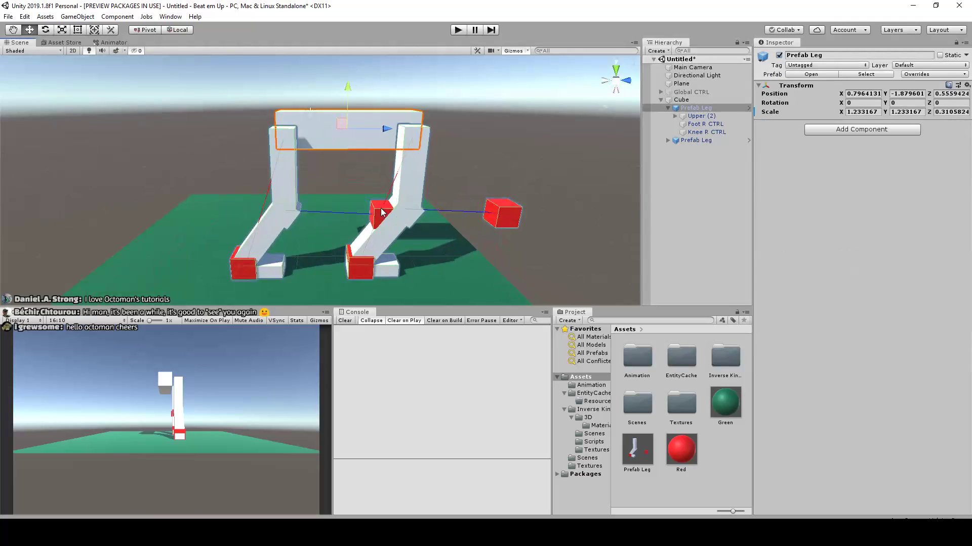
left_click_drag(423, 195, 382, 191)
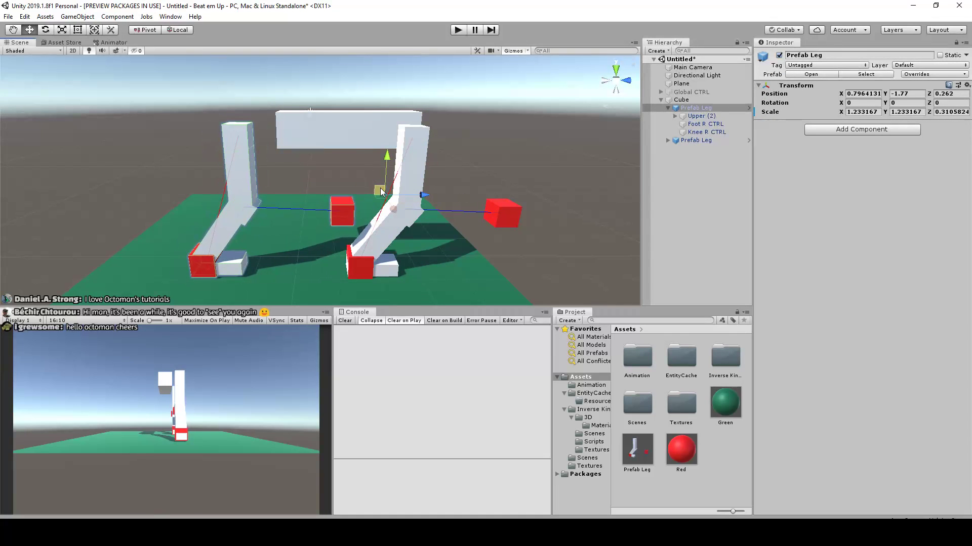
key("ctrl+z")
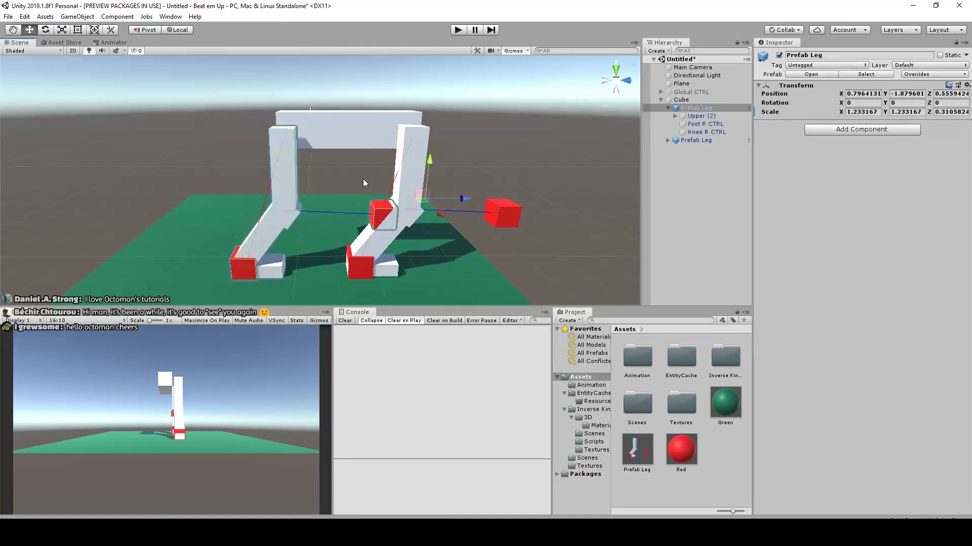
Move the first leg's Knee R CTRL sideways to change the direction in which its knee bends
left_click(378, 214)
left_click_drag(381, 214, 233, 243)
middle_click_drag(300, 222, 366, 206)
middle_click_drag(486, 299, 411, 238)
Try shifting the whole second Prefab Leg sideways and undo the move
left_click(411, 243)
mouse_move(450, 269)
left_mouse_down()
mouse_move(430, 274)
mouse_move(451, 251)
left_mouse_up()
key("ctrl+z")
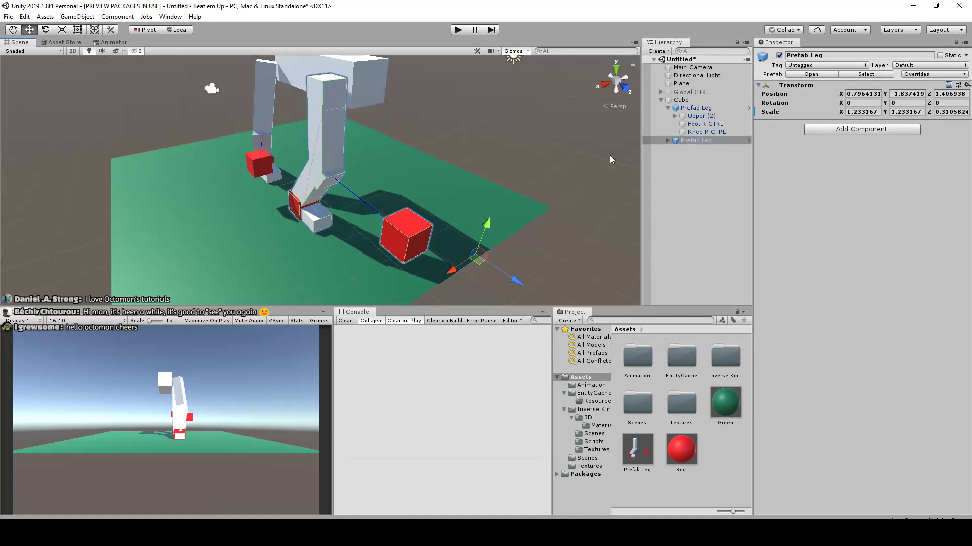
Expand the second Prefab Leg in the scene hierarchy and inspect both legs, their controls and the Cube body from the side
left_click(668, 139)
scroll(443, 212, "down", 3)
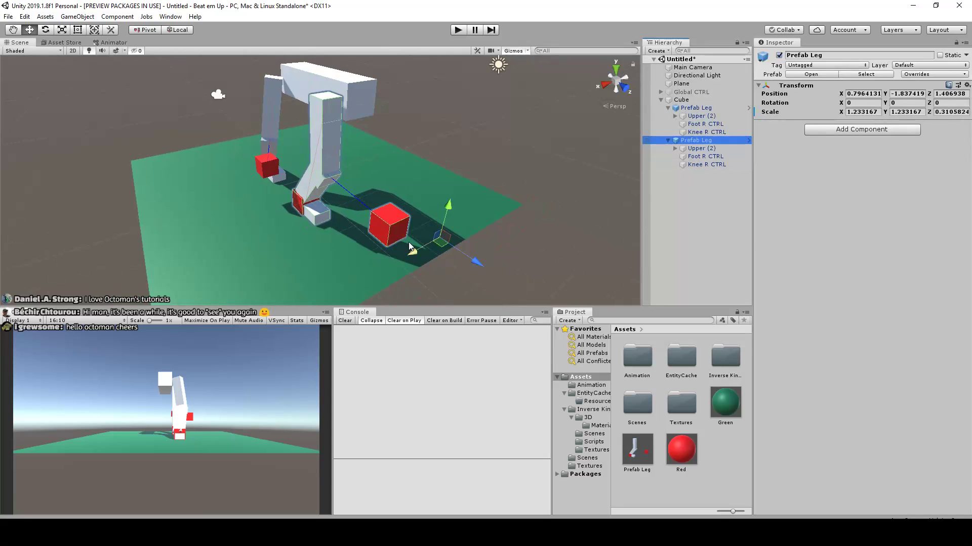
left_click(406, 237)
left_click(495, 231)
left_click(402, 233)
mouse_move(418, 253)
left_mouse_down()
mouse_move(395, 268)
mouse_move(412, 256)
left_mouse_up()
key("ctrl+z")
left_click(392, 230)
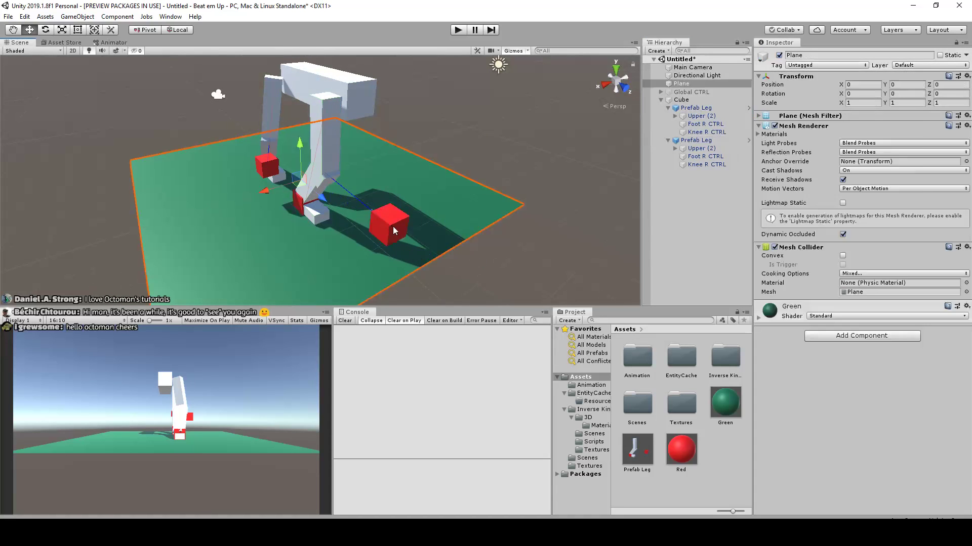
left_click_drag(361, 238, 329, 251)
left_click_drag(481, 165, 577, 206, "alt")
left_click(321, 132)
left_click_drag(296, 170, 319, 136, "alt")
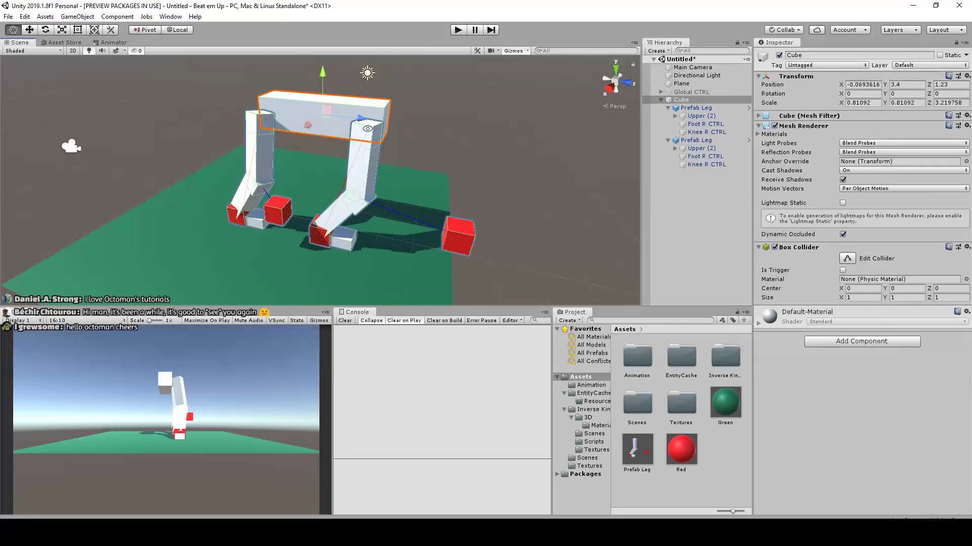
Try to parent the Foot R CTRL and Knee R CTRL of both legs directly to the Cube, and return to the scene
left_click(689, 141)
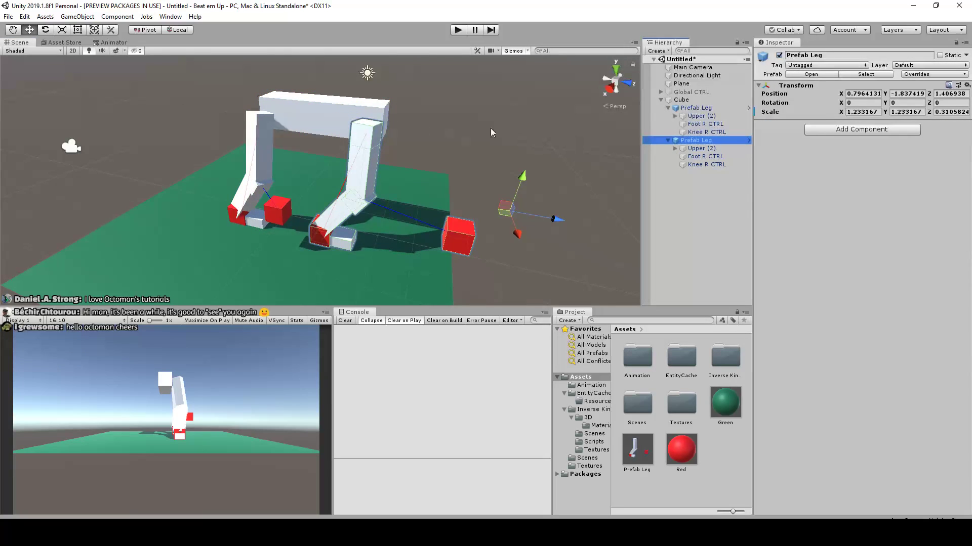
left_click(705, 156)
left_click(706, 165, "ctrl")
left_click(701, 132, "ctrl")
left_click(700, 126, "ctrl")
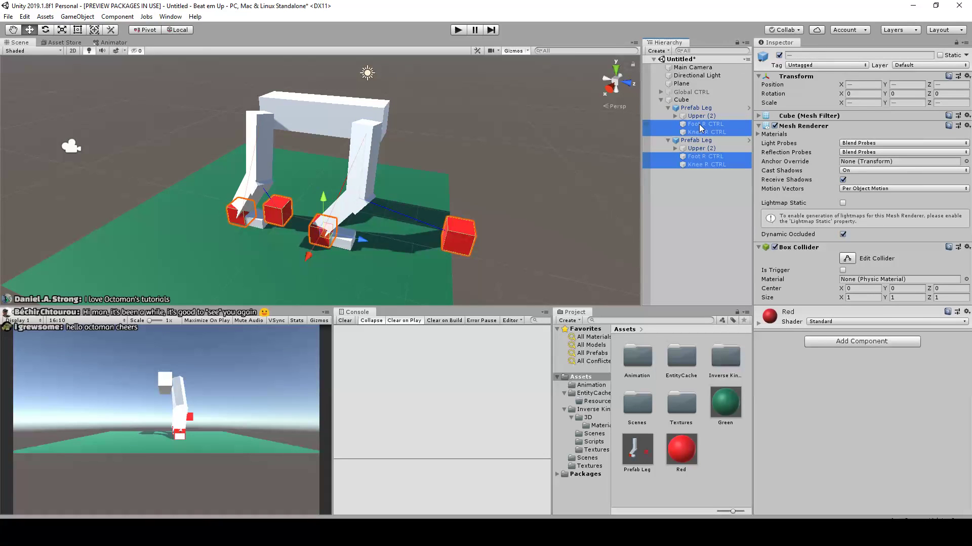
left_click_drag(697, 106, 680, 103)
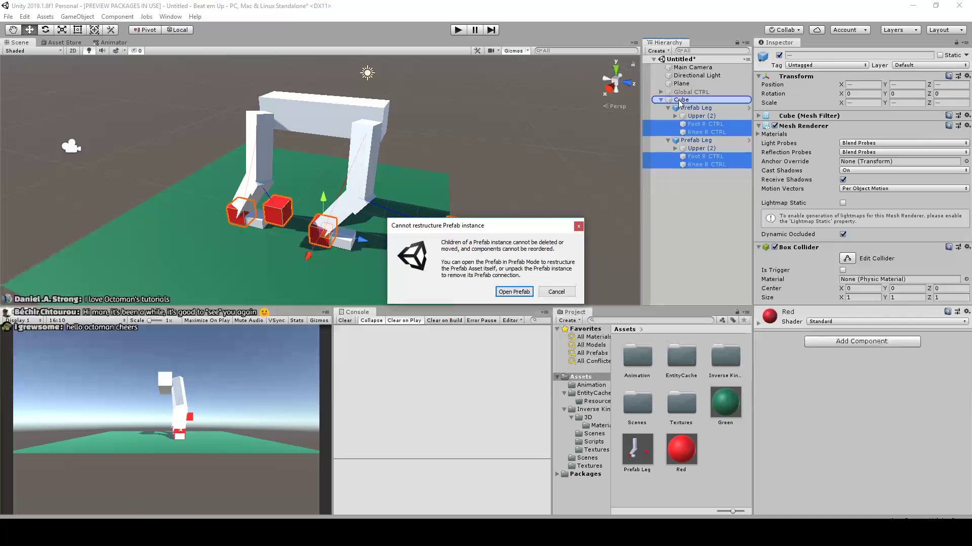
left_click(514, 292)
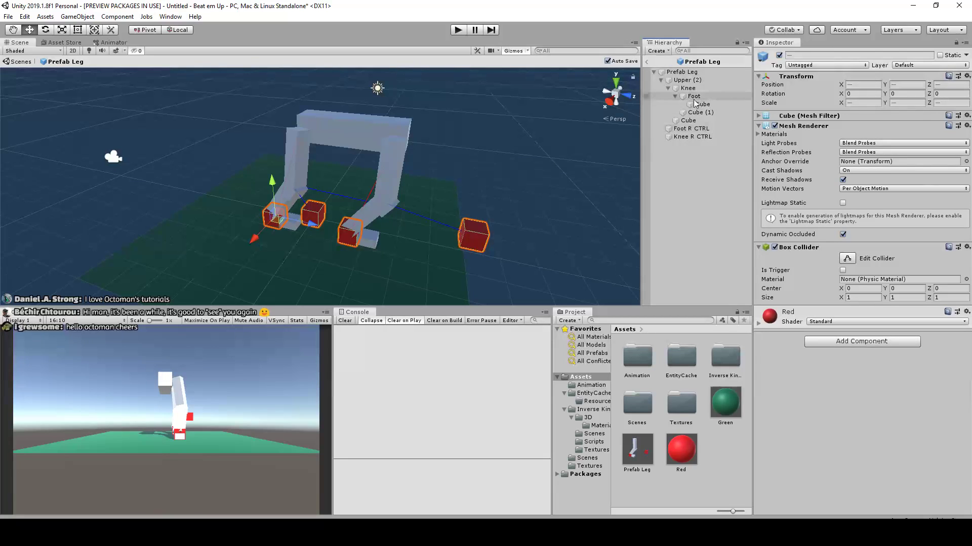
left_click(647, 62)
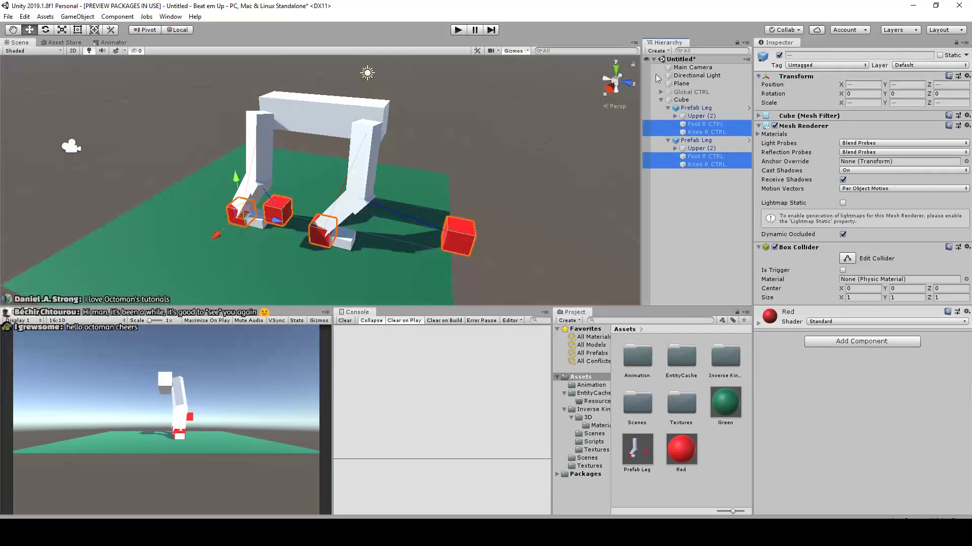
right_click(700, 160)
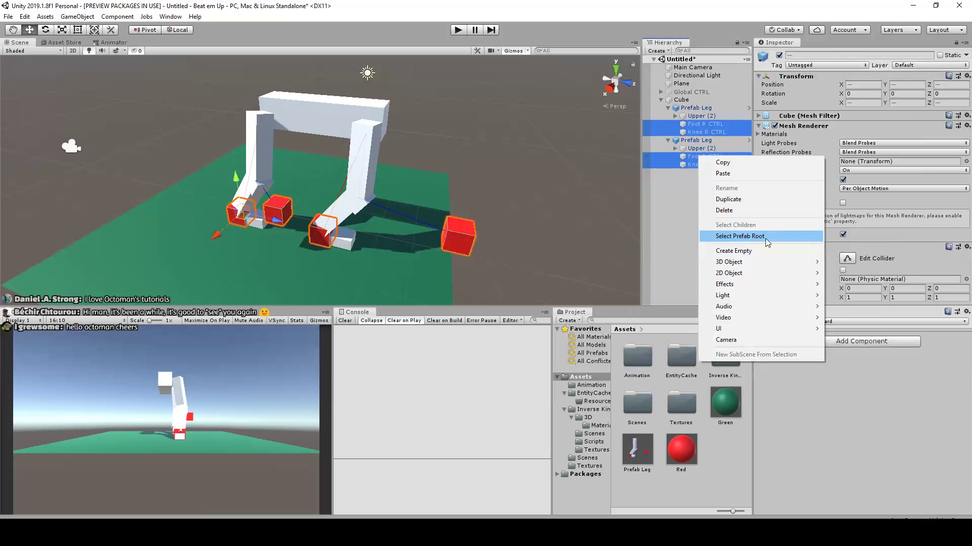
left_click(688, 199)
left_click(689, 201)
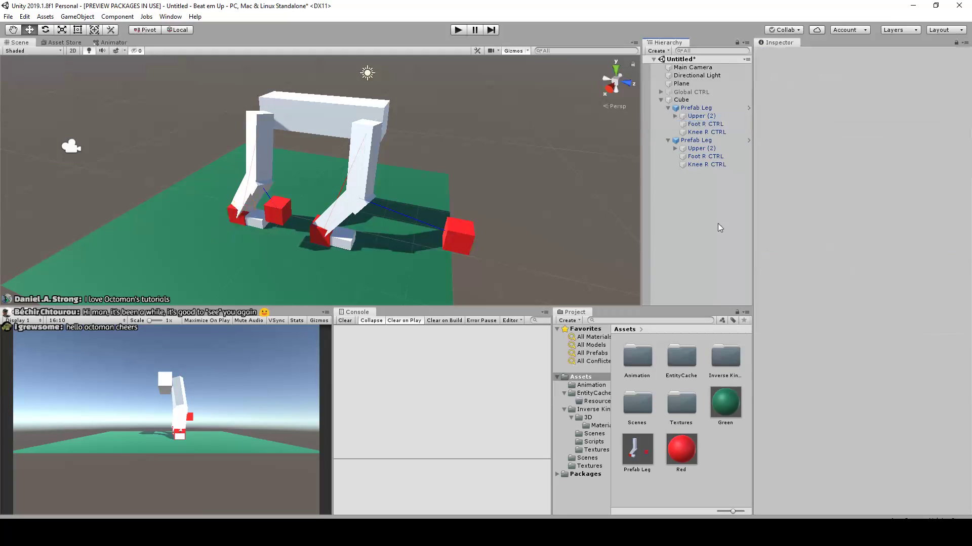
Try to move only the first leg's Foot R CTRL and Knee R CTRL under the Cube, and open the prefab for editing
left_click(705, 125)
left_click(704, 133, "ctrl")
left_click_drag(705, 133, 684, 106)
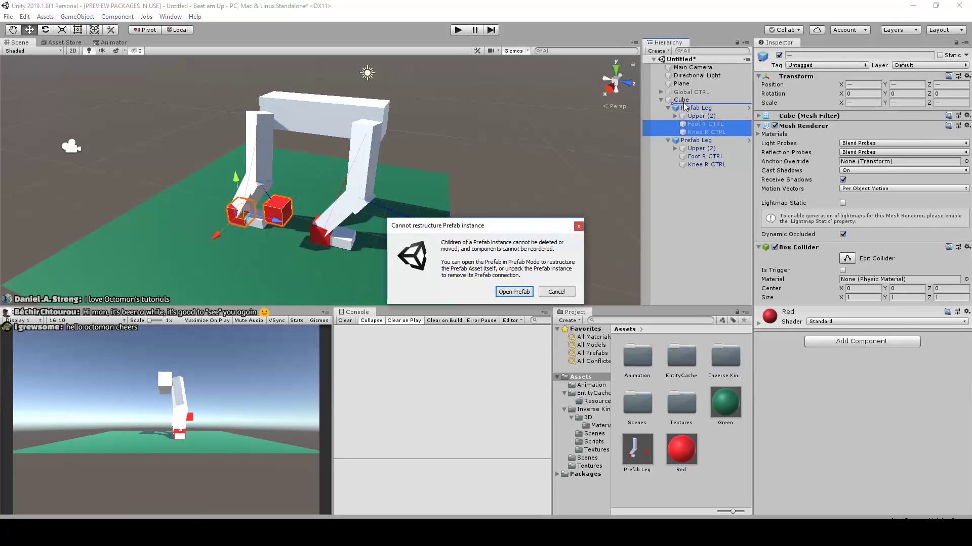
left_click(514, 292)
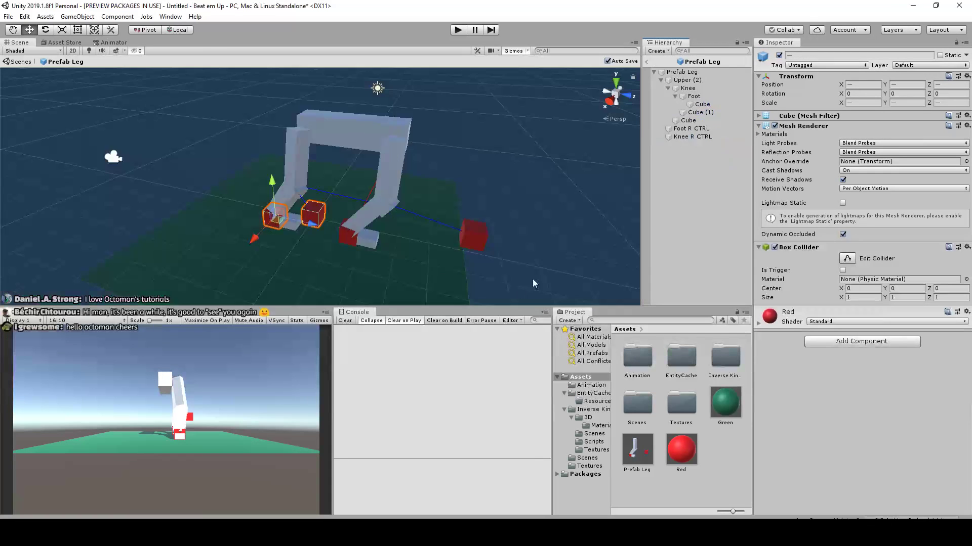
Inside the Prefab Leg asset, look through the commands for the foot and knee controls and the root for an unpack option
right_click(707, 138)
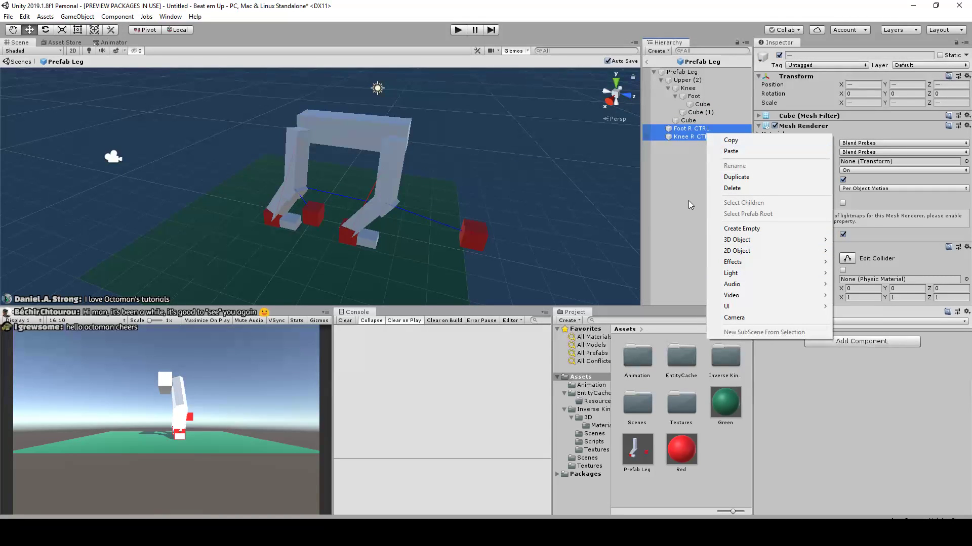
left_click(686, 183)
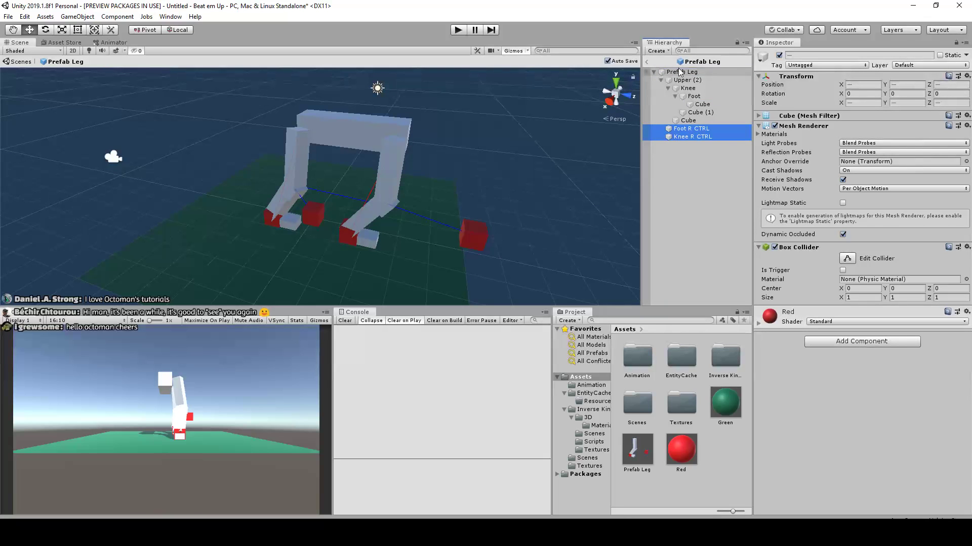
right_click(683, 139)
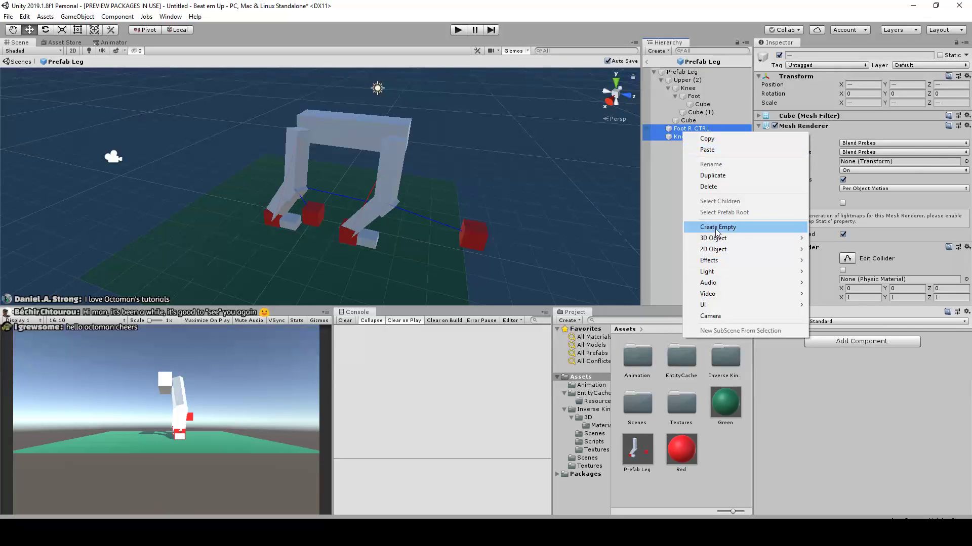
left_click(679, 173)
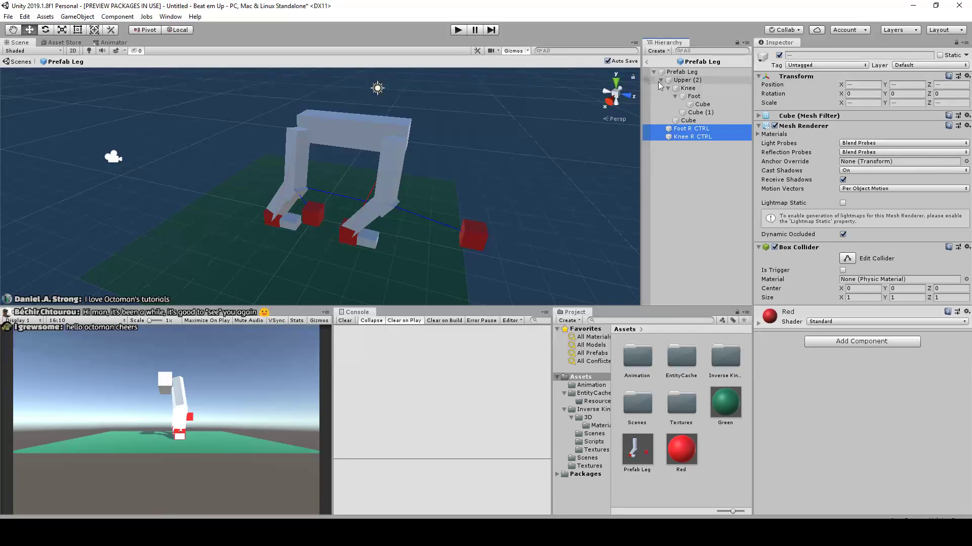
left_click(692, 135)
left_click(690, 131, "shift")
right_click(685, 136)
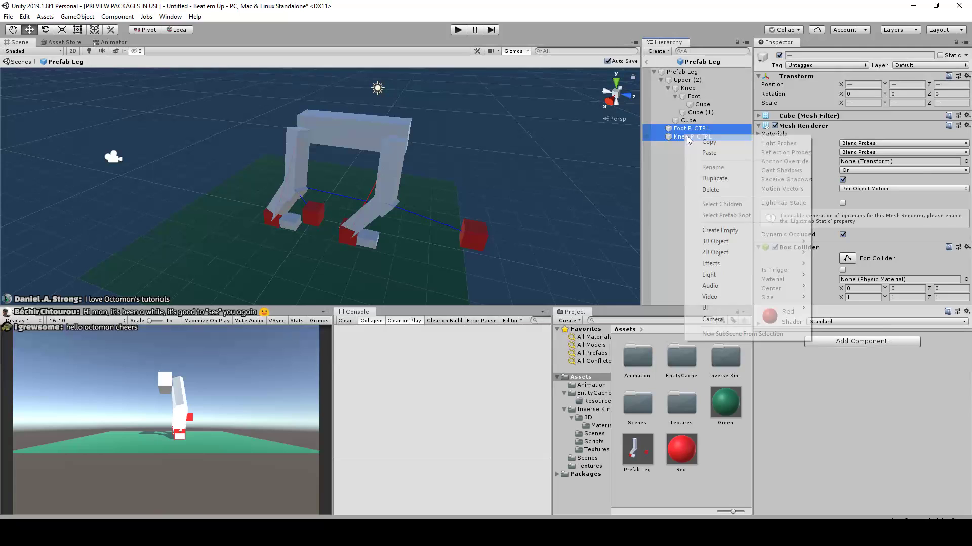
left_click(674, 173)
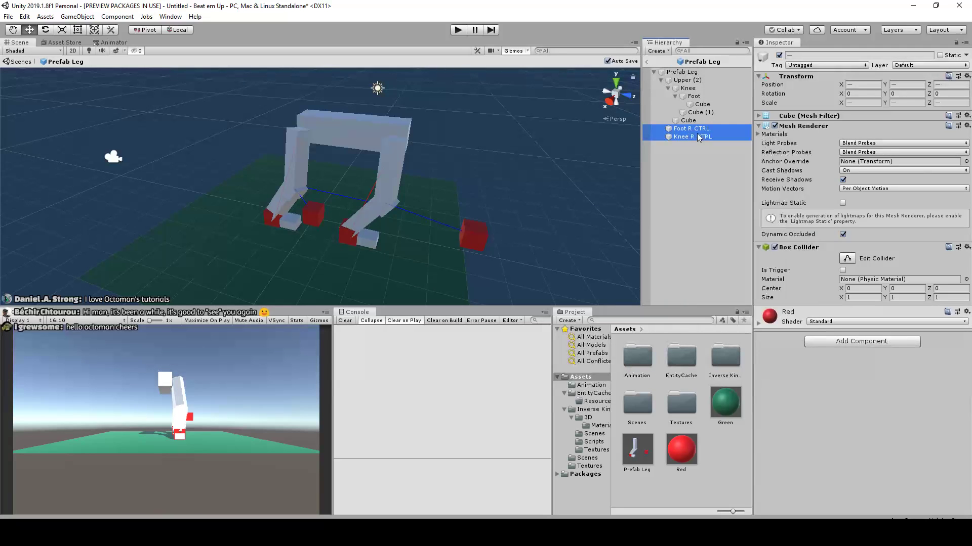
left_click(681, 72)
right_click(697, 75)
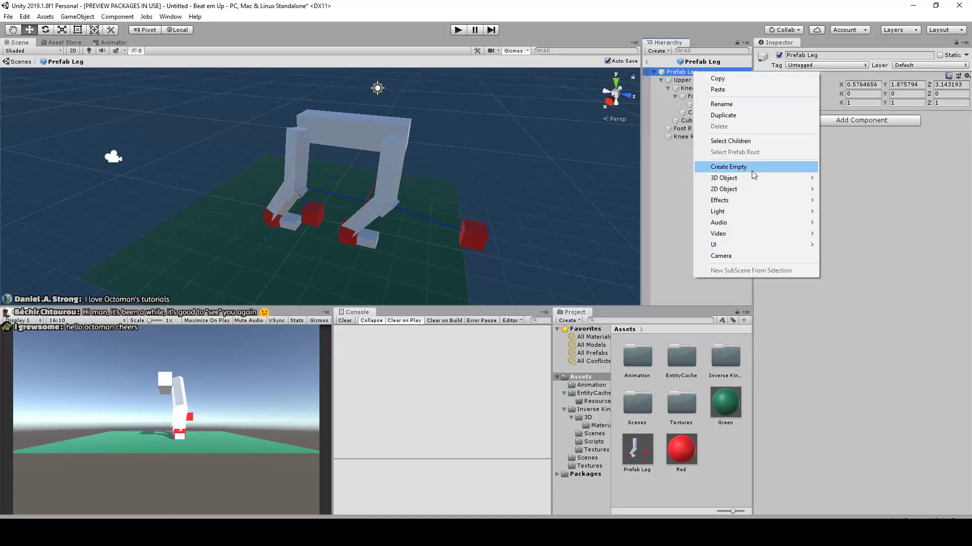
left_click(682, 188)
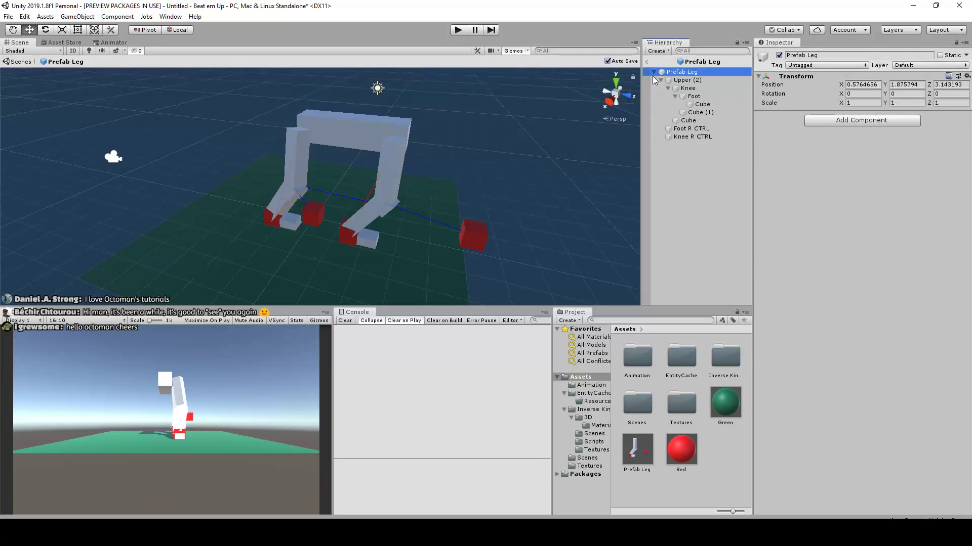
Return to the scene and check the first leg's control commands and the Prefab Leg instance's overrides for a way to unpack it
left_click(646, 63)
left_click(691, 183)
left_click(696, 132)
left_click(695, 125, "ctrl")
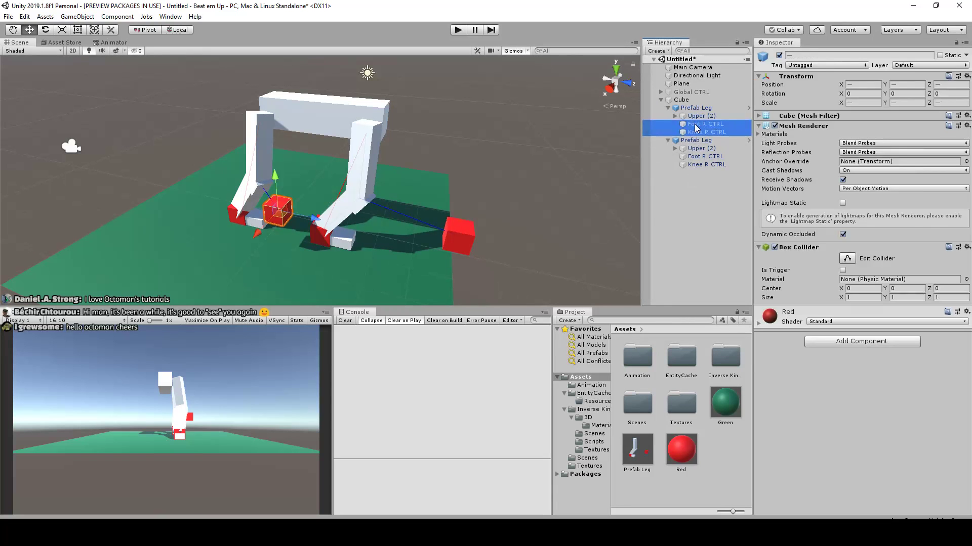
right_click(697, 128)
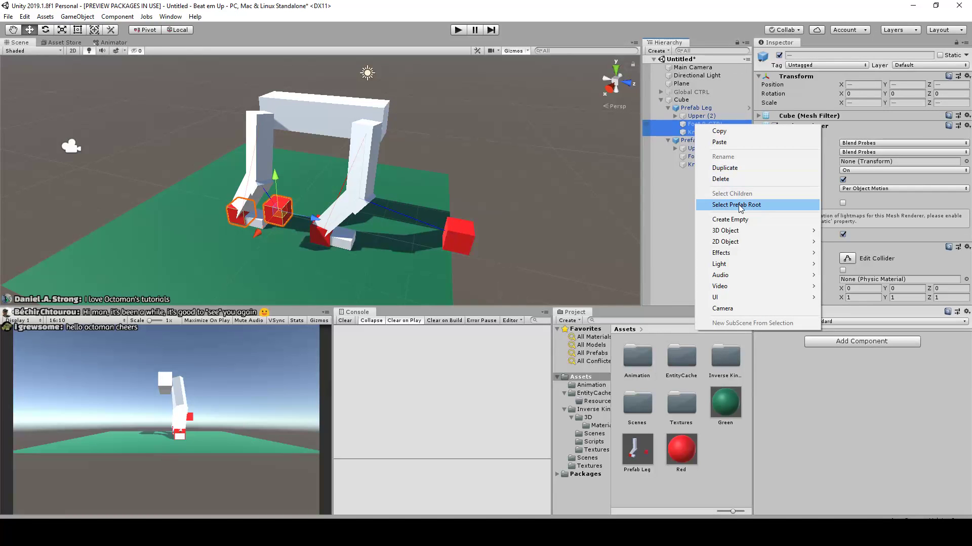
left_click(692, 110)
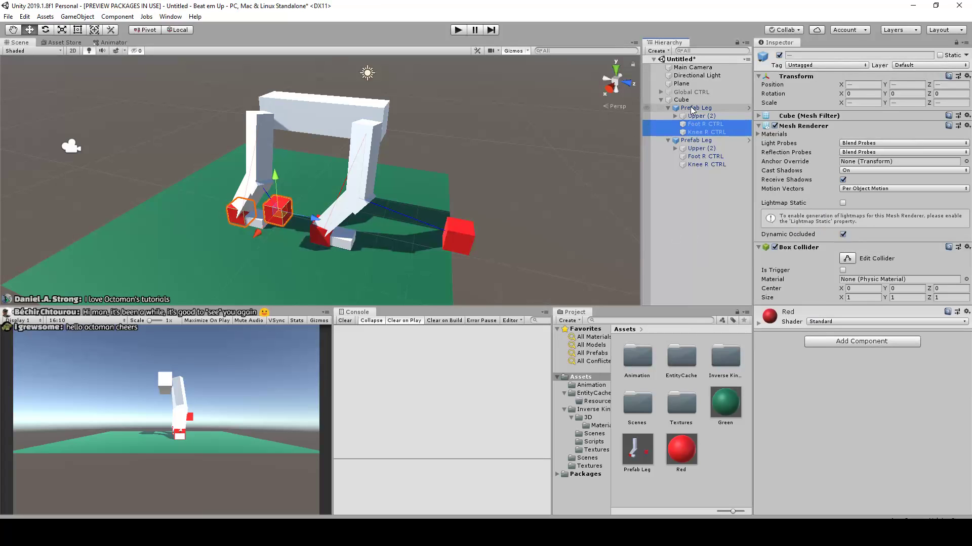
left_click(692, 110)
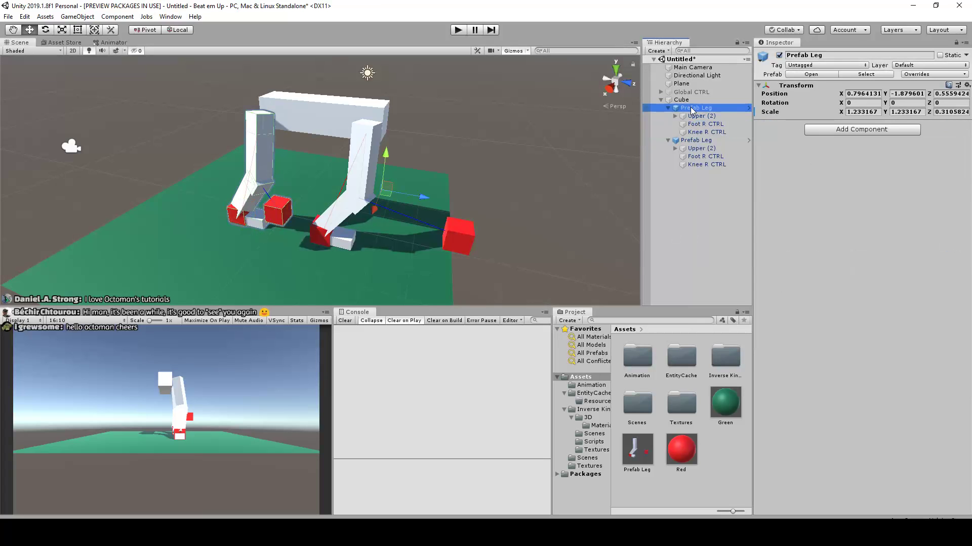
left_click(919, 76)
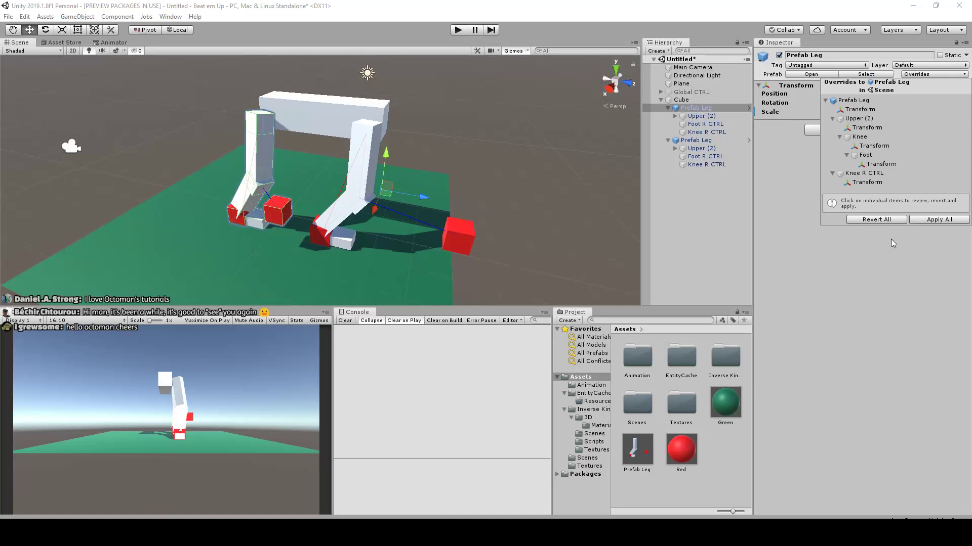
left_click(717, 199)
Try to move the first leg's Foot R CTRL and Knee R CTRL out of the Prefab Leg to the scene root
left_click(709, 133)
left_click(706, 125, "shift")
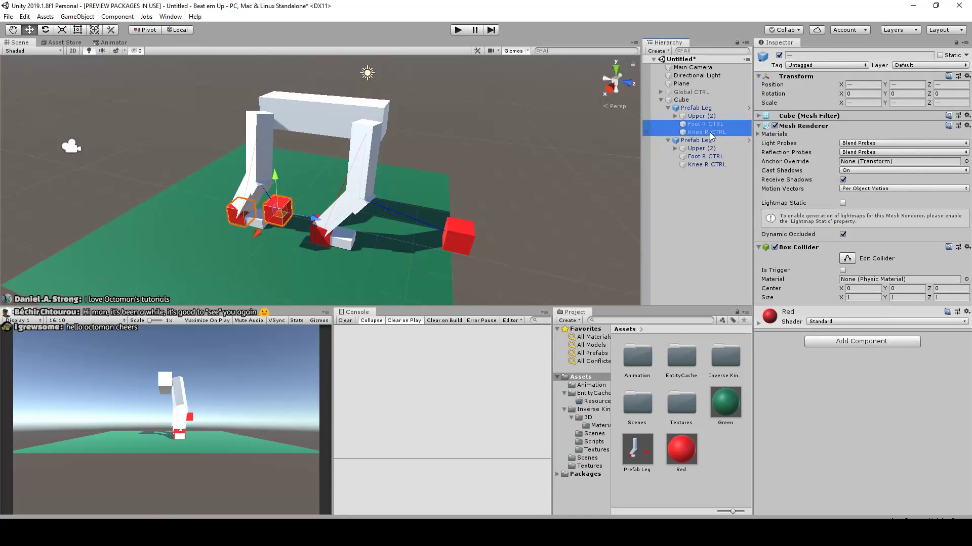
left_click_drag(707, 133, 691, 229)
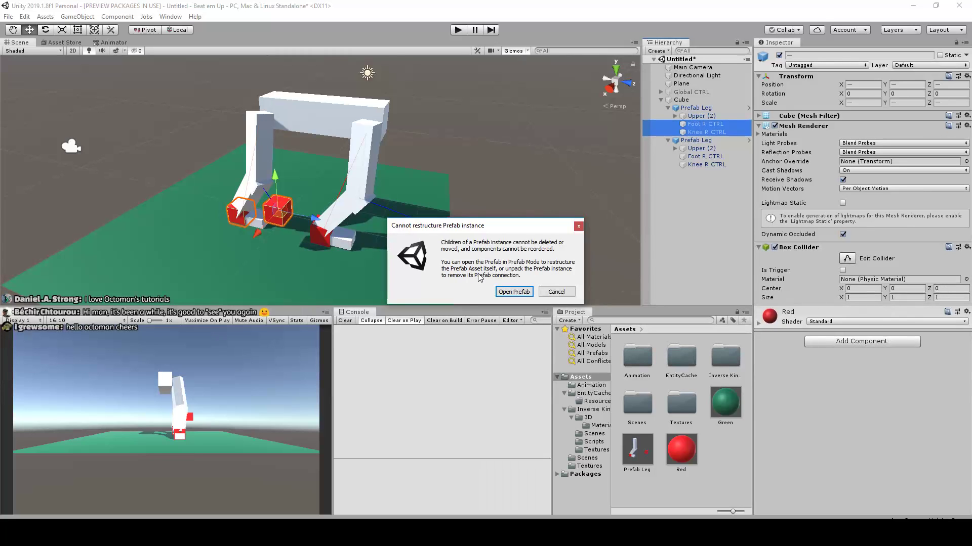
Open the Prefab Leg asset and look through the commands for its root, controls and Upper (2) for an unpack option
left_click(513, 292)
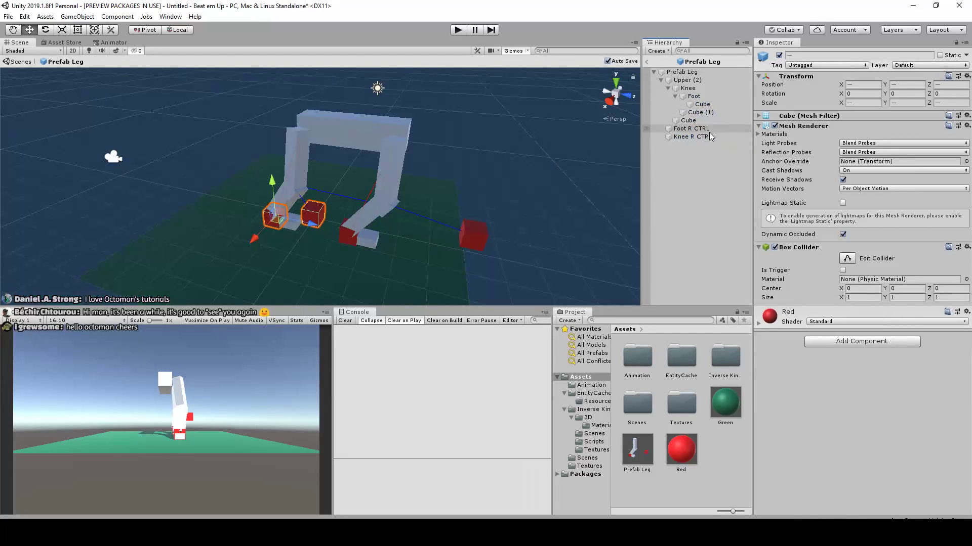
left_click(695, 73)
right_click(696, 77)
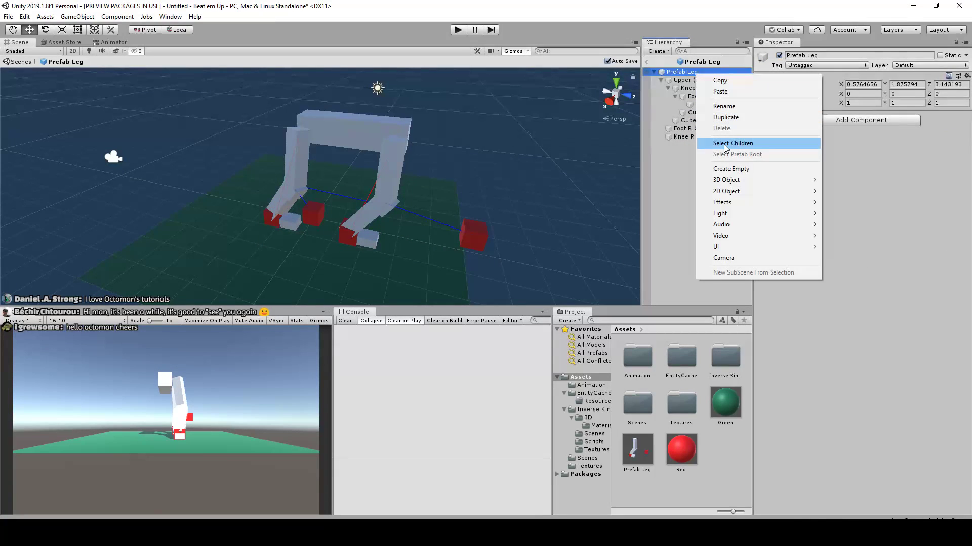
left_click(681, 129)
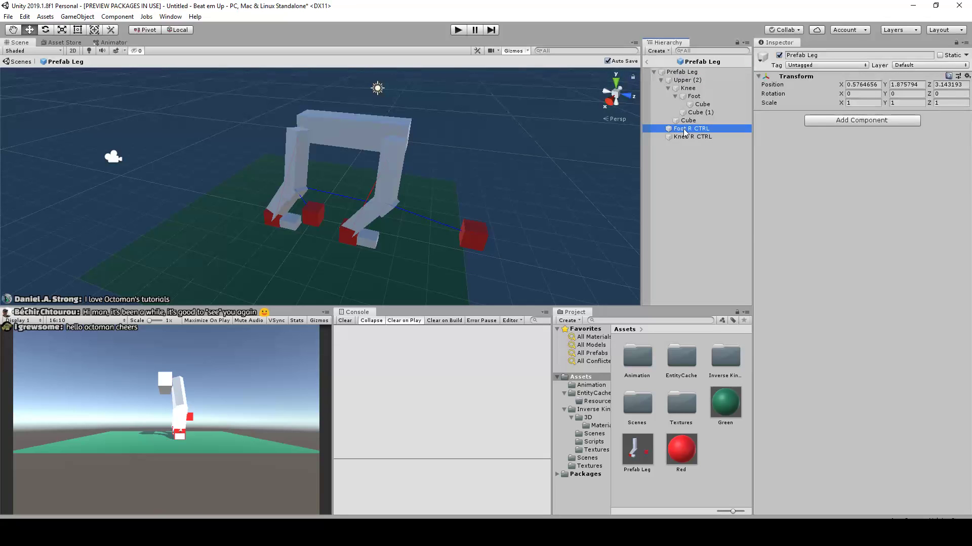
left_click(684, 137, "ctrl")
right_click(689, 138)
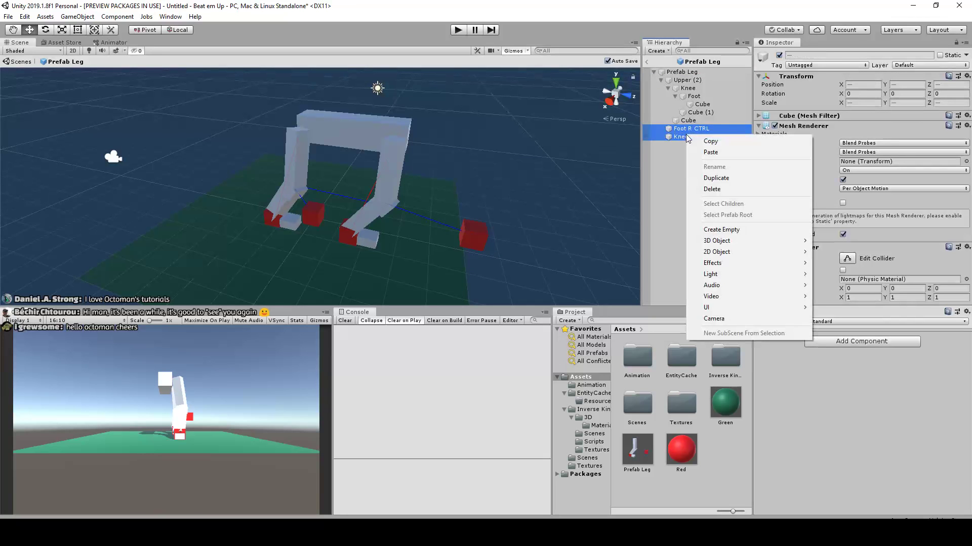
left_click(713, 74)
left_click(702, 62)
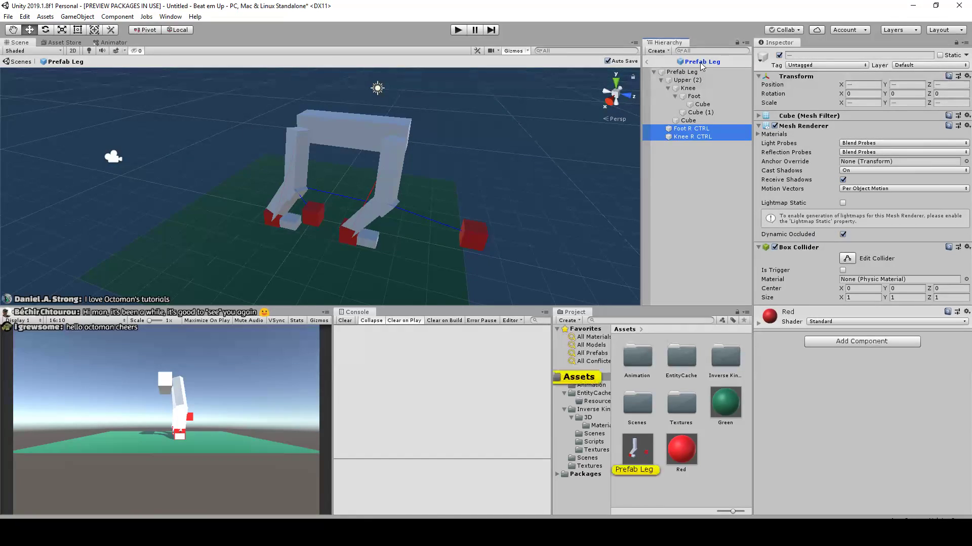
right_click(689, 80)
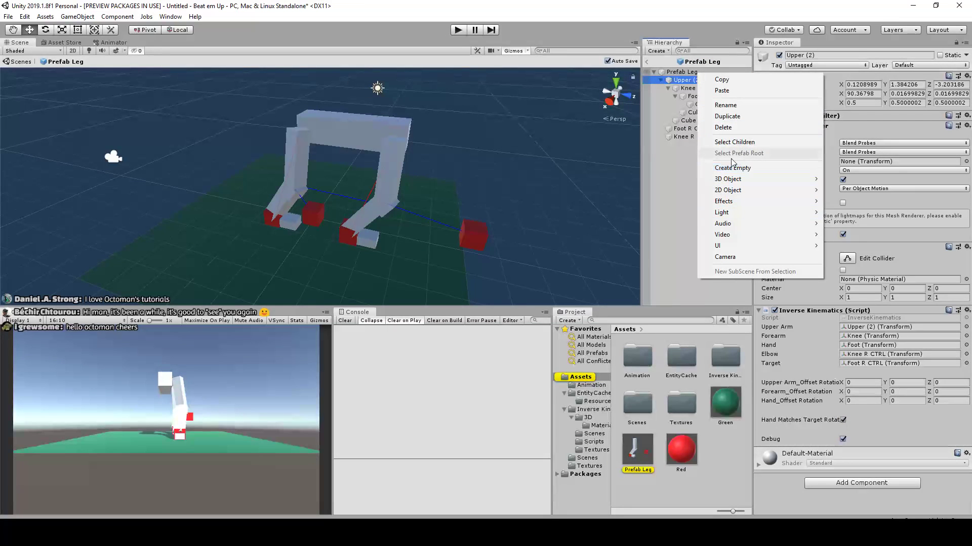
left_click(678, 187)
Recheck the commands for Foot R CTRL and Knee R CTRL inside the prefab, and return to the scene
left_click(694, 129)
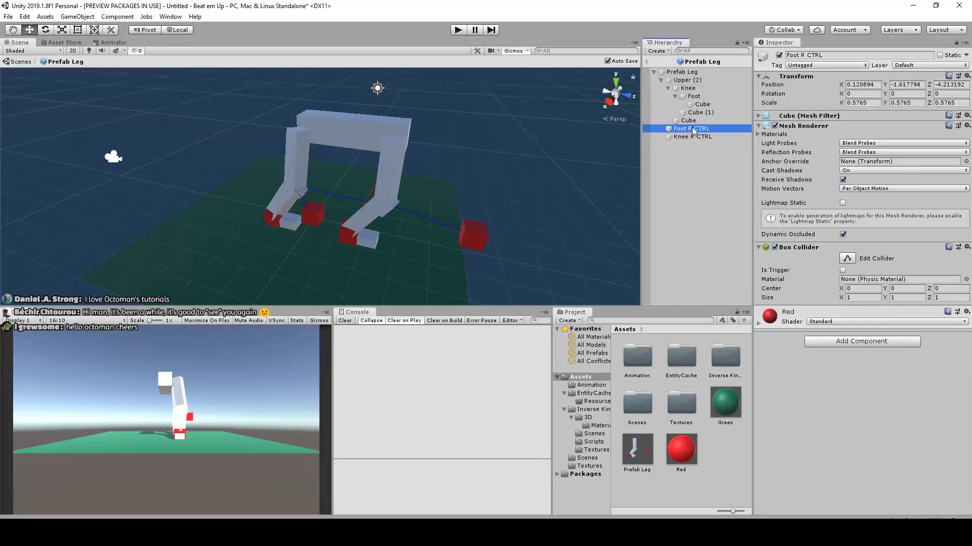
left_click(707, 178)
left_click(693, 129)
left_click(691, 137, "ctrl")
right_click(686, 137)
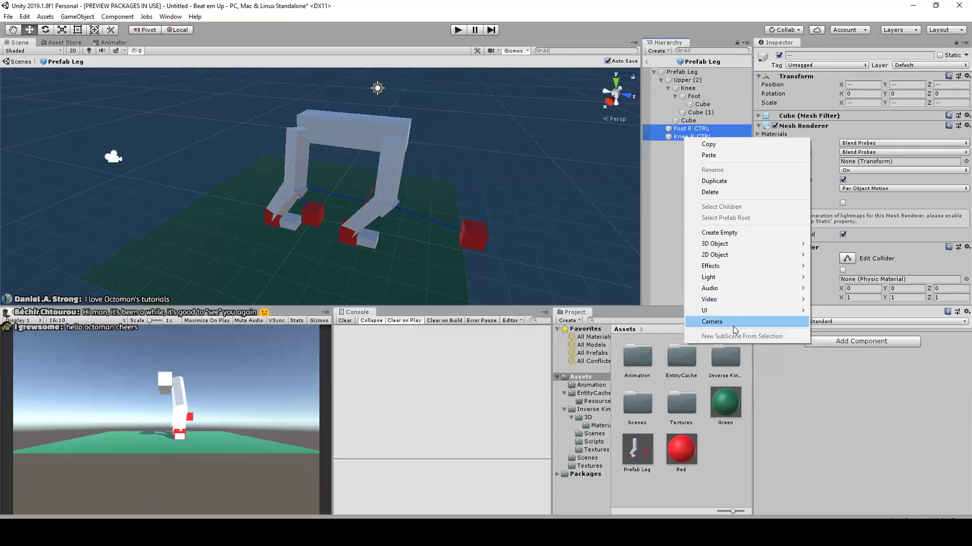
left_click(677, 194)
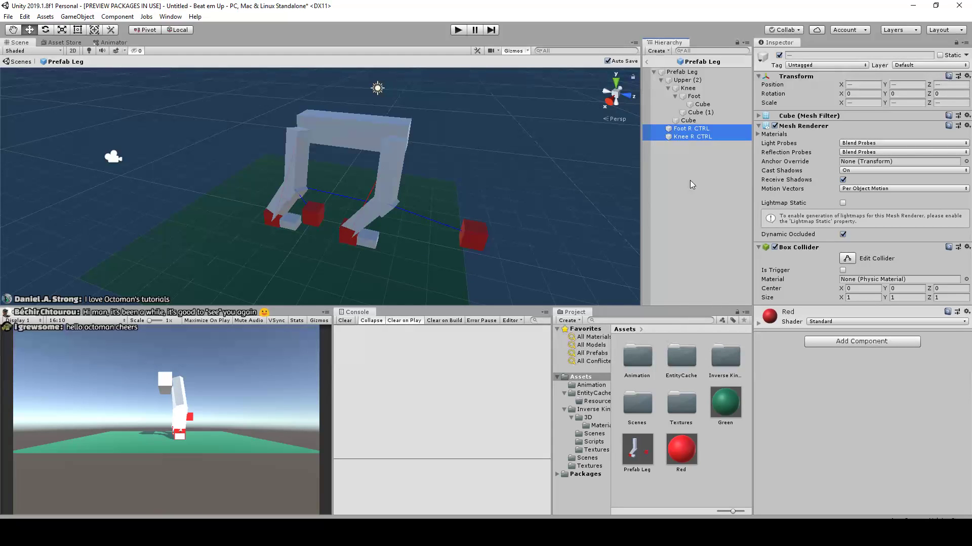
left_click(684, 205)
left_click(685, 137)
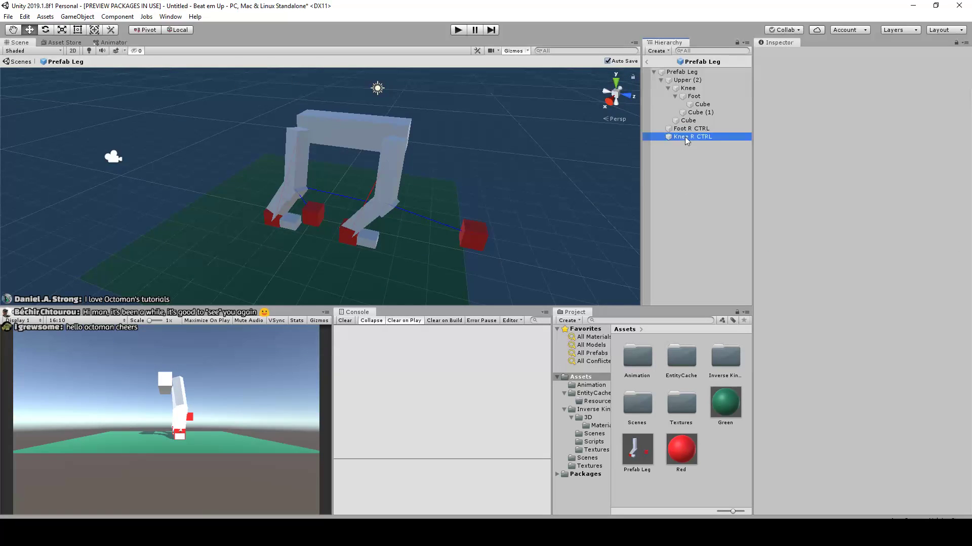
left_click(689, 129, "ctrl")
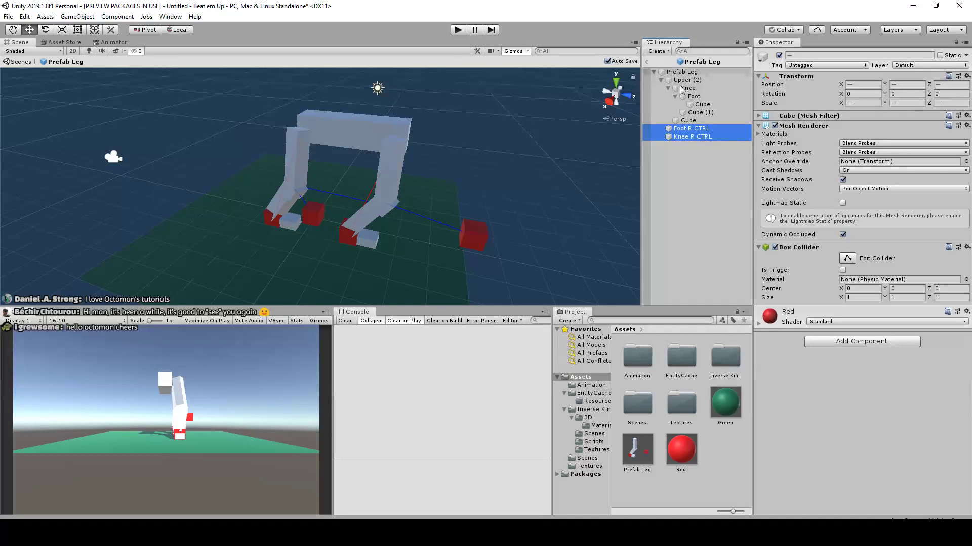
left_click(646, 61)
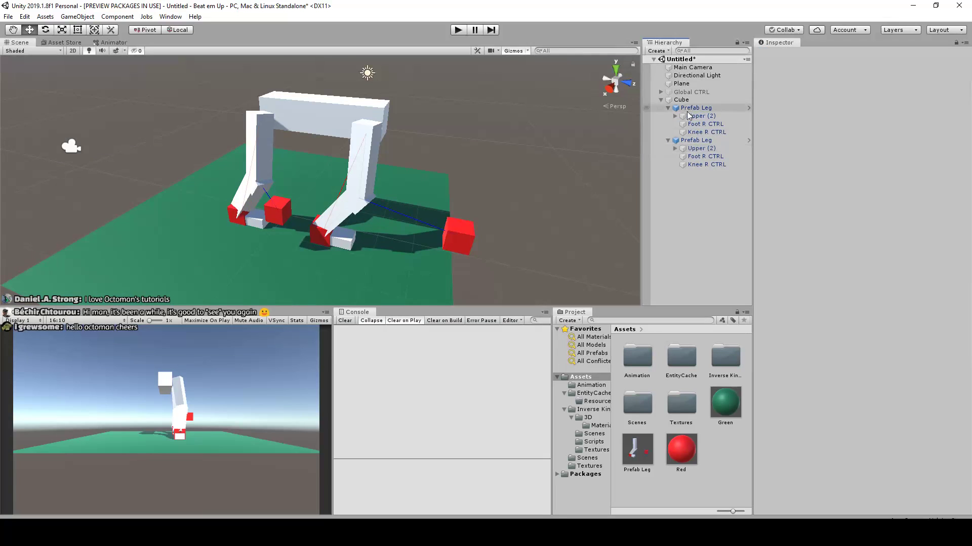
Check the second leg's Knee R CTRL commands in the scene and the Foot R CTRL commands inside its prefab for an unpack option
scroll(389, 194, "down", 5)
left_click_drag(535, 125, 396, 175, "alt")
left_click_drag(358, 142, 602, 152, "alt")
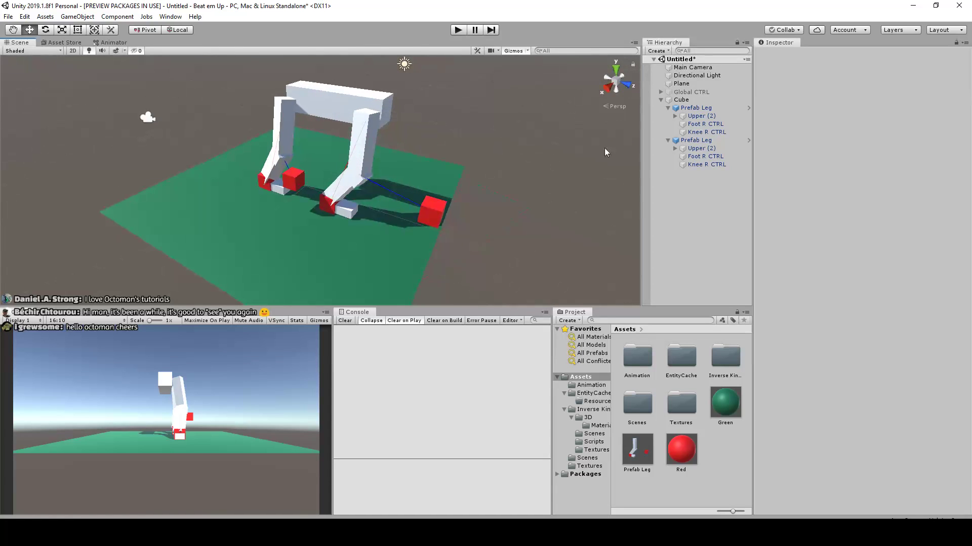
right_click(707, 165)
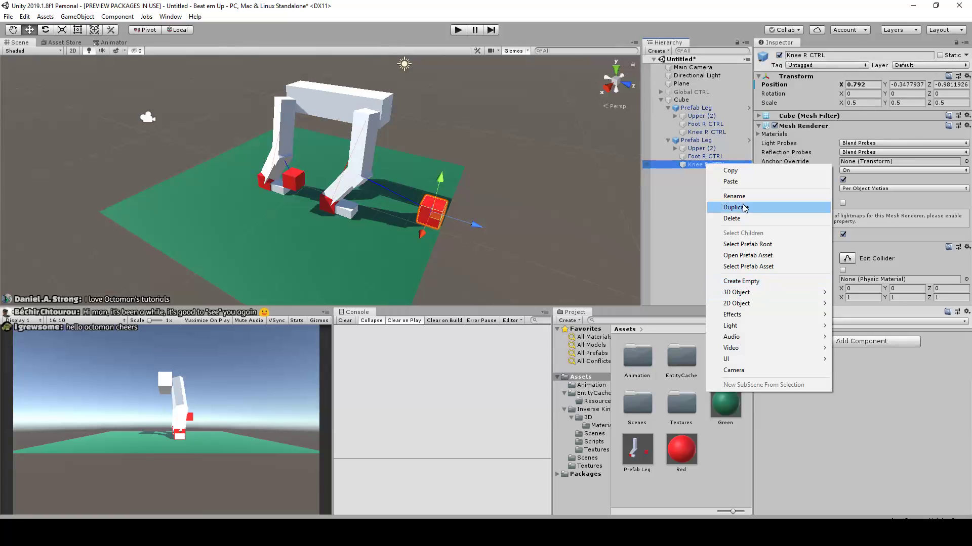
left_click(674, 194)
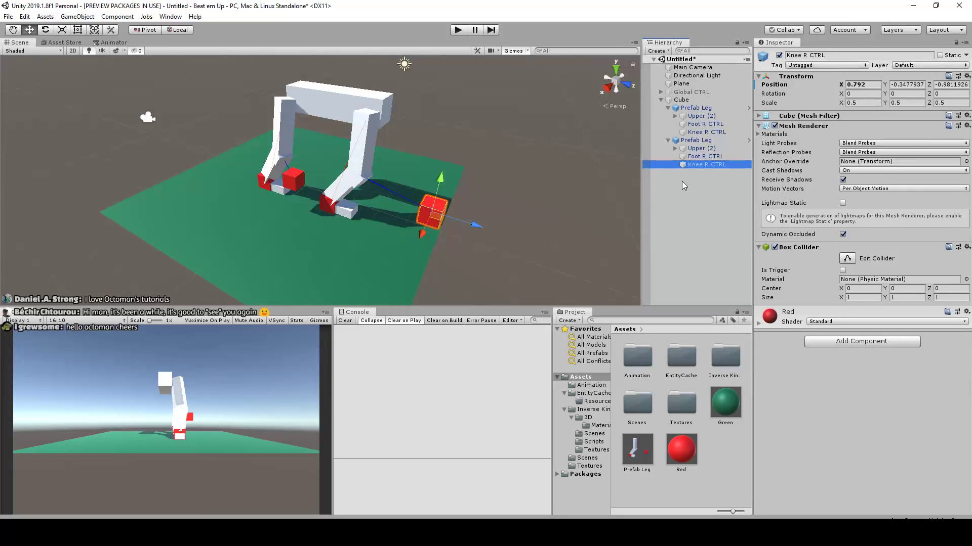
left_click(749, 139)
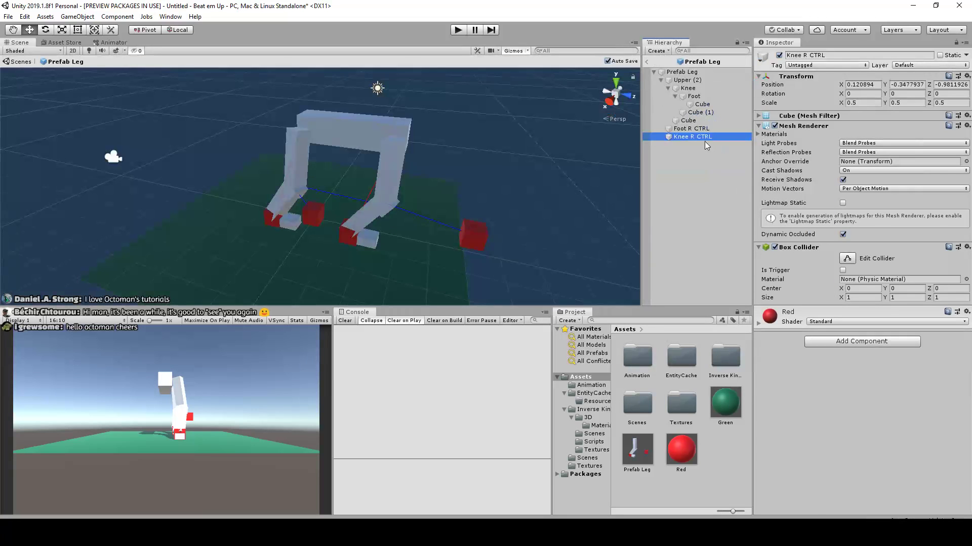
right_click(698, 129)
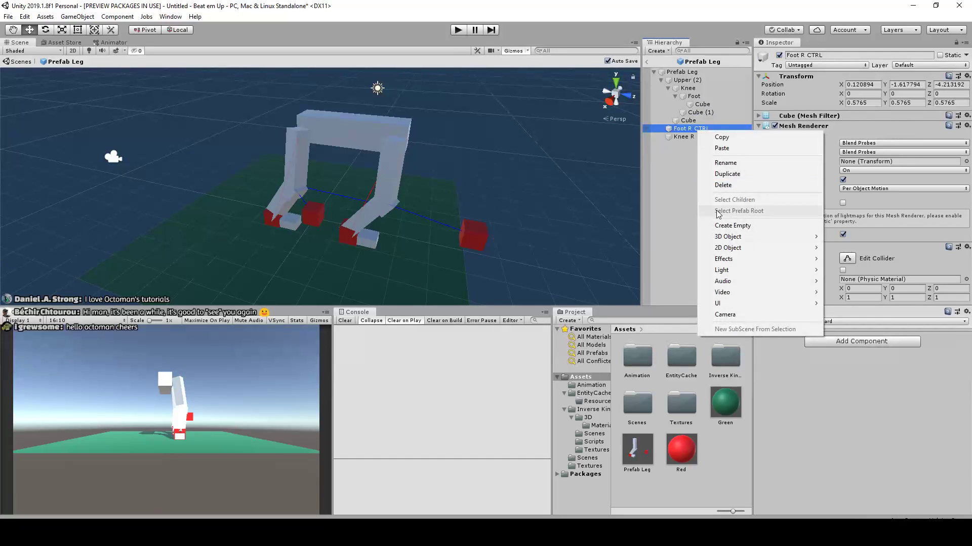
left_click(649, 67)
left_click(647, 62)
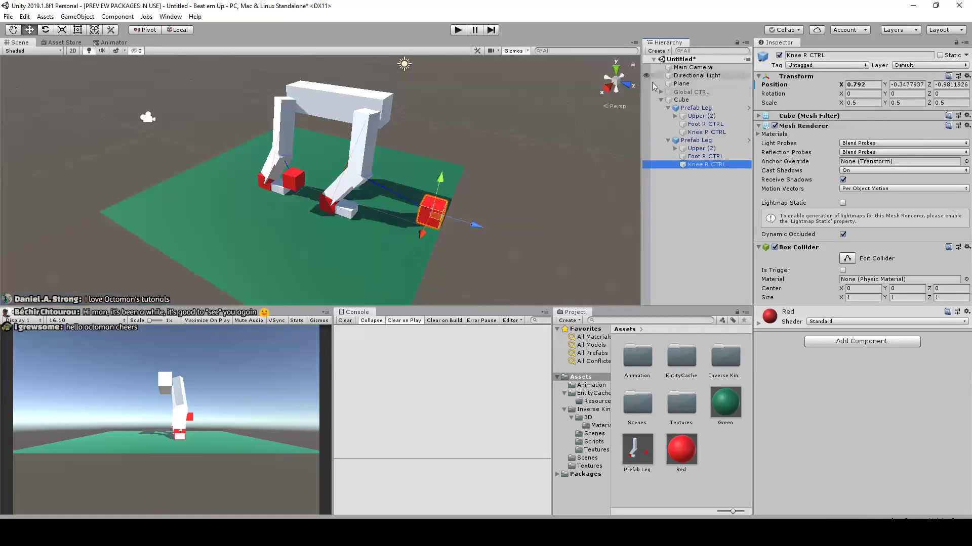
Check the commands for the second leg's Upper (2), select its prefab asset and open the asset for editing
left_click(696, 246)
left_click(696, 140)
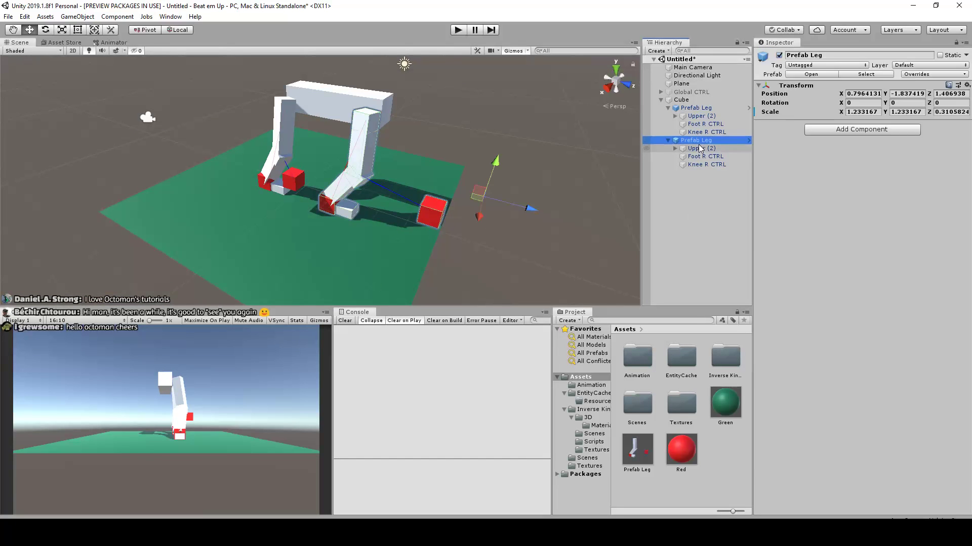
right_click(699, 149)
left_click(694, 142)
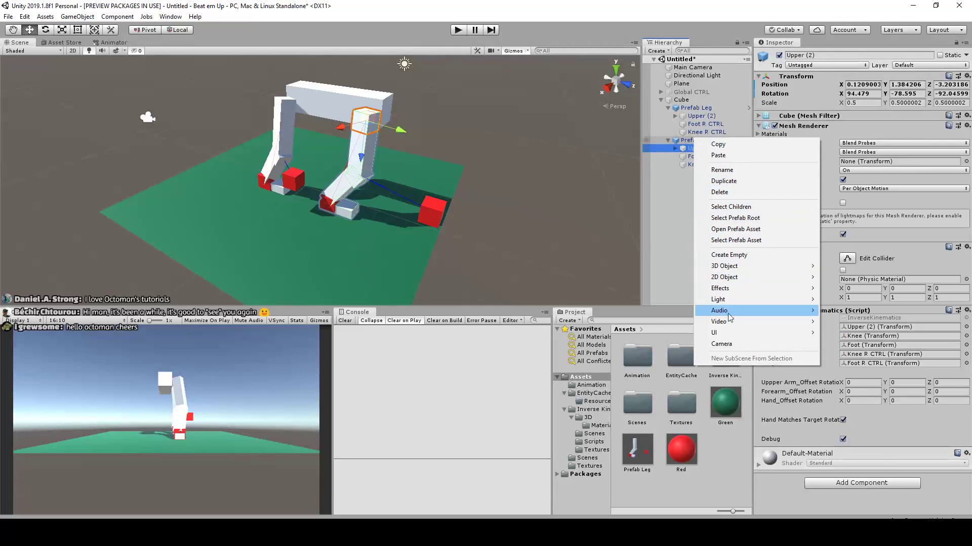
left_click(730, 241)
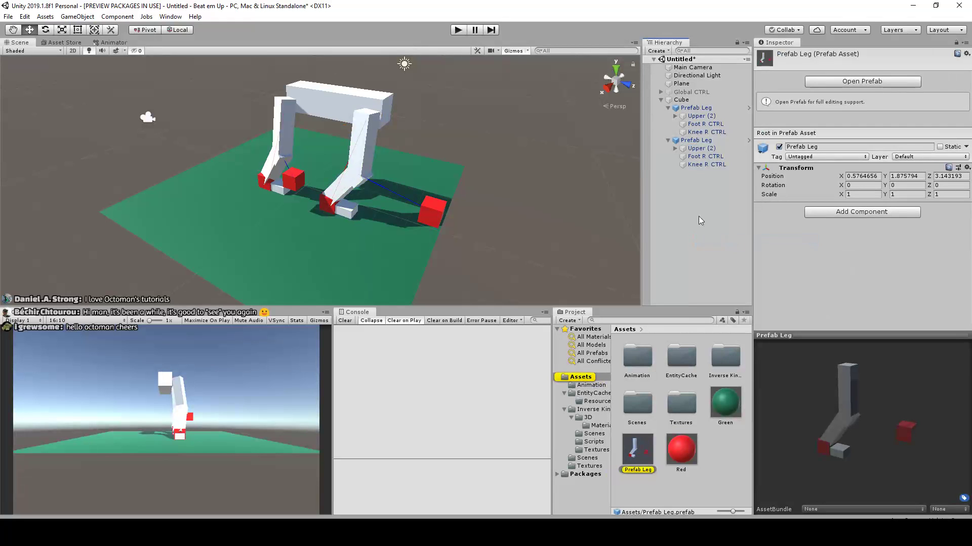
left_click(860, 81)
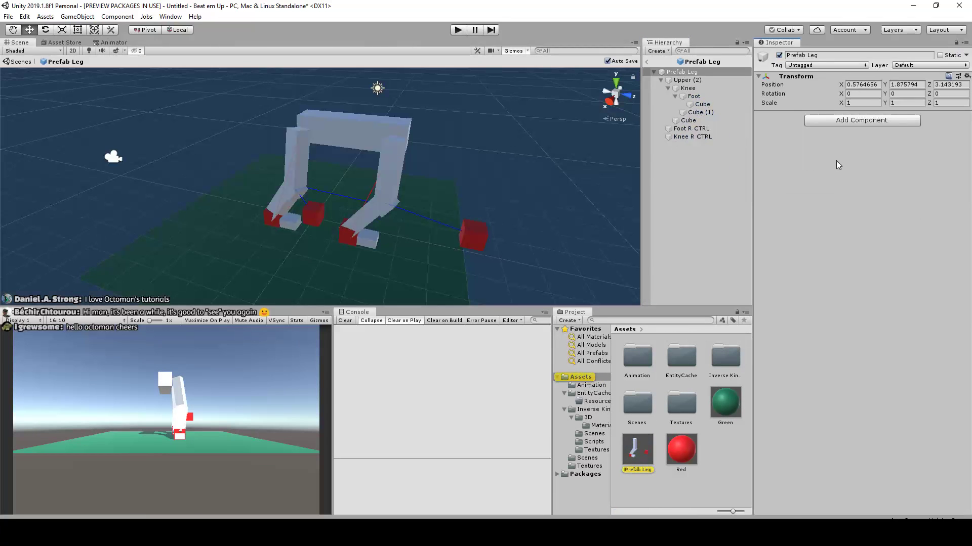
Check the commands available for the prefab's root, Foot R CTRL and Knee R CTRL selected together, and return to the scene
left_click(705, 130)
left_click(706, 137, "ctrl")
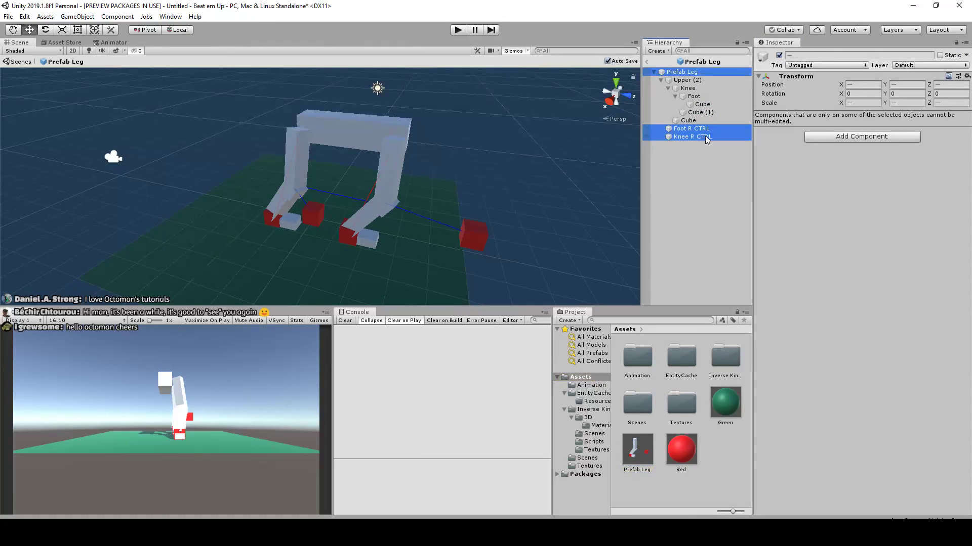
right_click(706, 140)
left_click(683, 195)
left_click(647, 62)
scroll(465, 198, "down", 3)
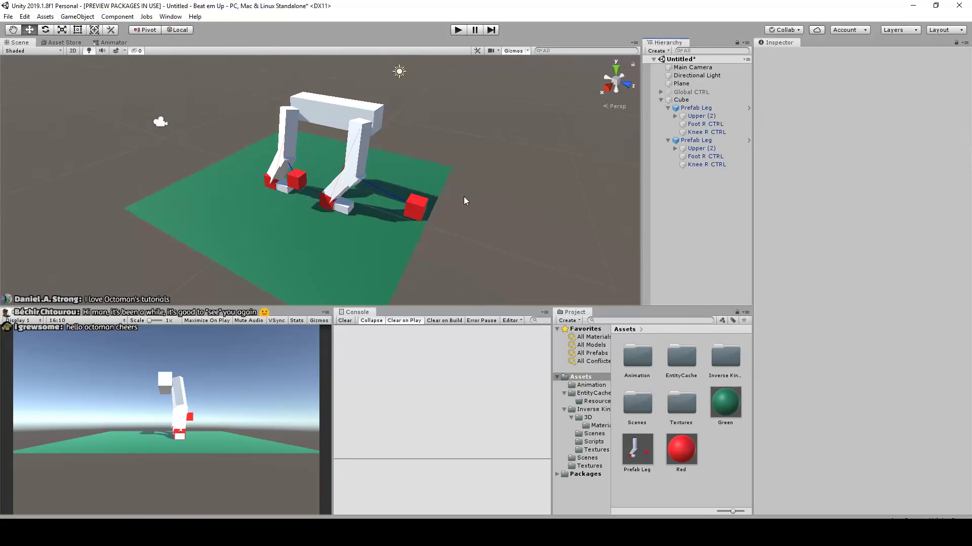
scroll(464, 199, "up", 5)
left_click(463, 201)
left_click_drag(517, 179, 564, 191, "alt")
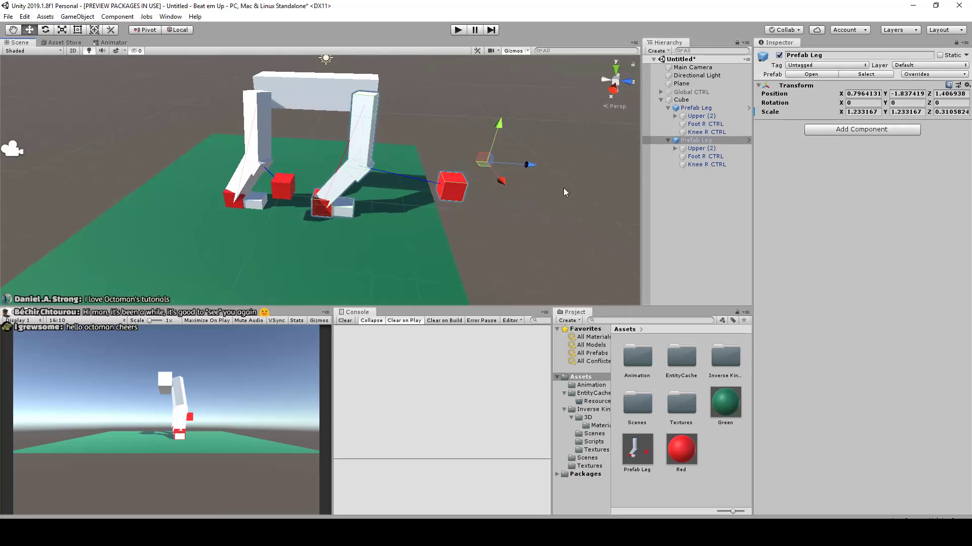
scroll(526, 200, "down", 2)
left_click_drag(492, 190, 494, 168, "alt")
left_click(357, 186)
middle_click_drag(493, 168, 475, 148)
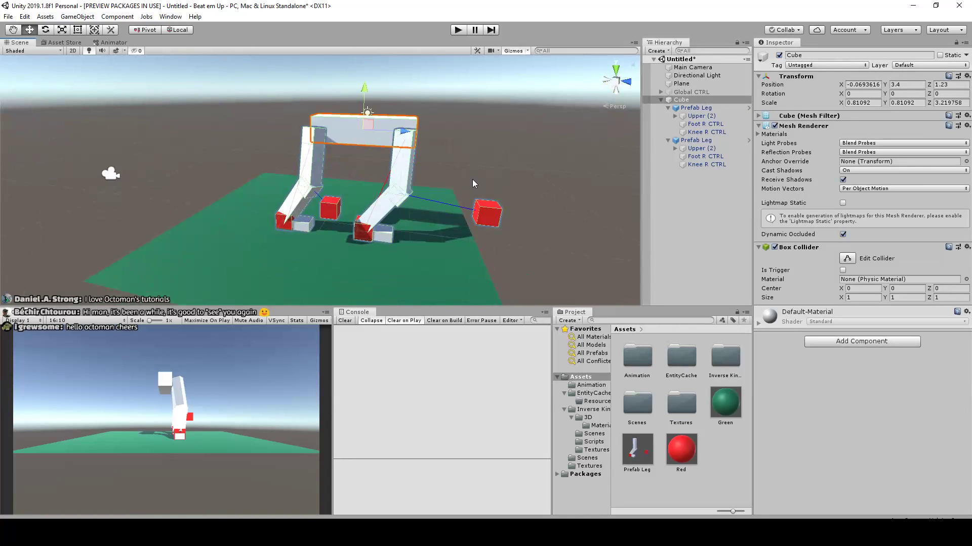
left_click(660, 93)
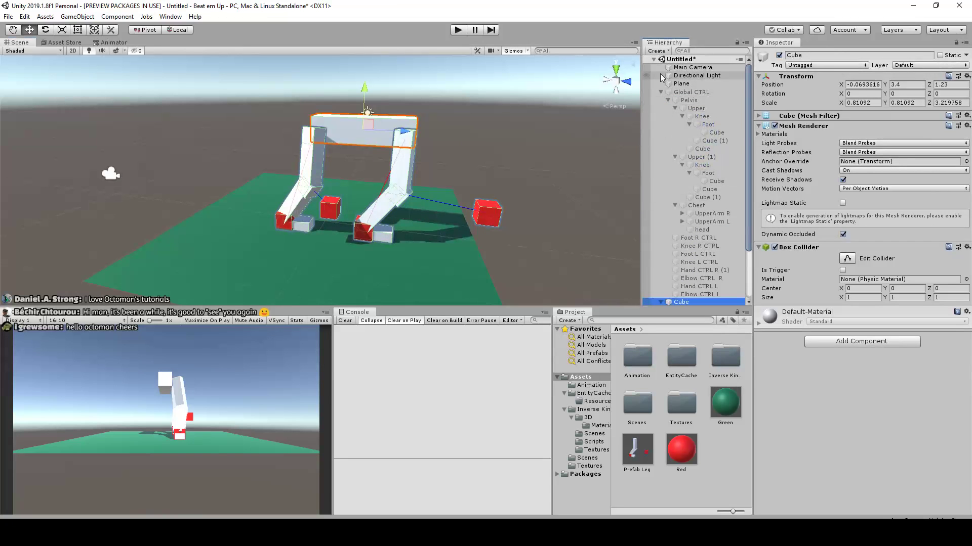
left_click(654, 60)
left_click_drag(519, 129, 416, 144, "alt")
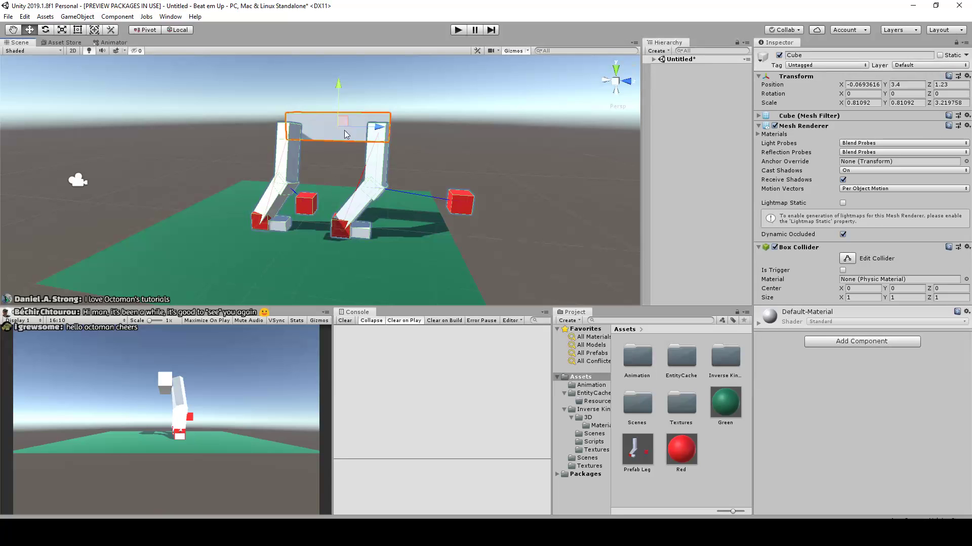
left_click_drag(338, 212, 341, 147, "alt")
key("ctrl+z")
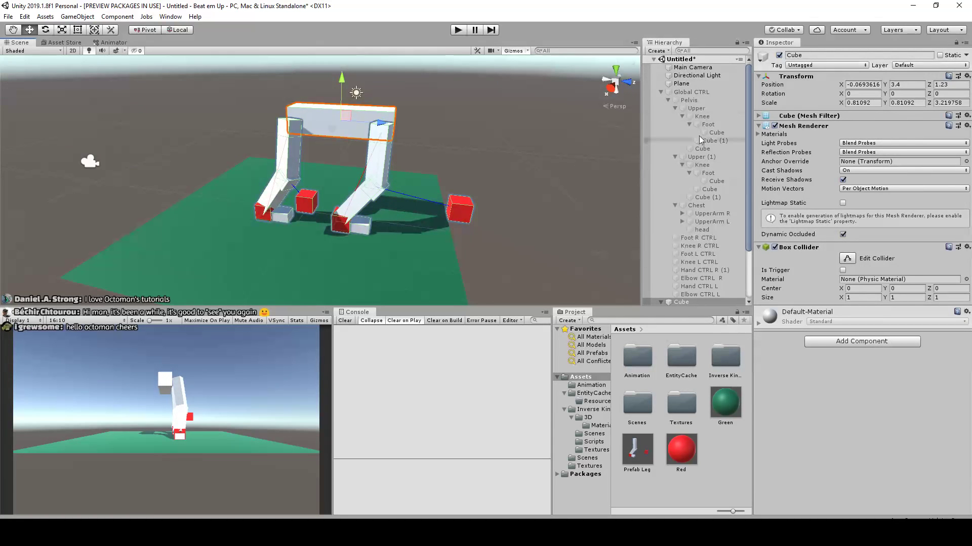
Reactivate the Global CTRL character rig and delete the Cube body together with both Prefab Leg instances
left_click(673, 91)
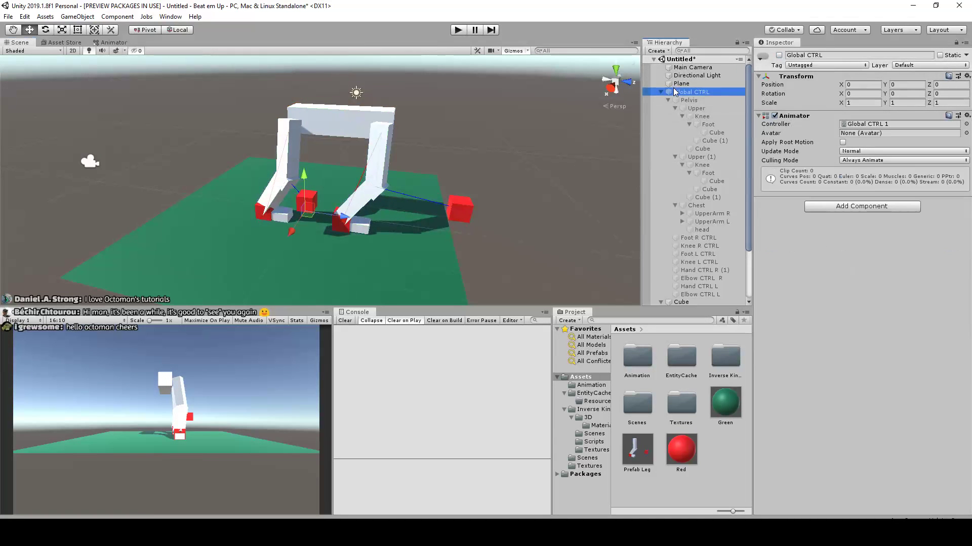
left_click(778, 55)
scroll(361, 156, "down", 3)
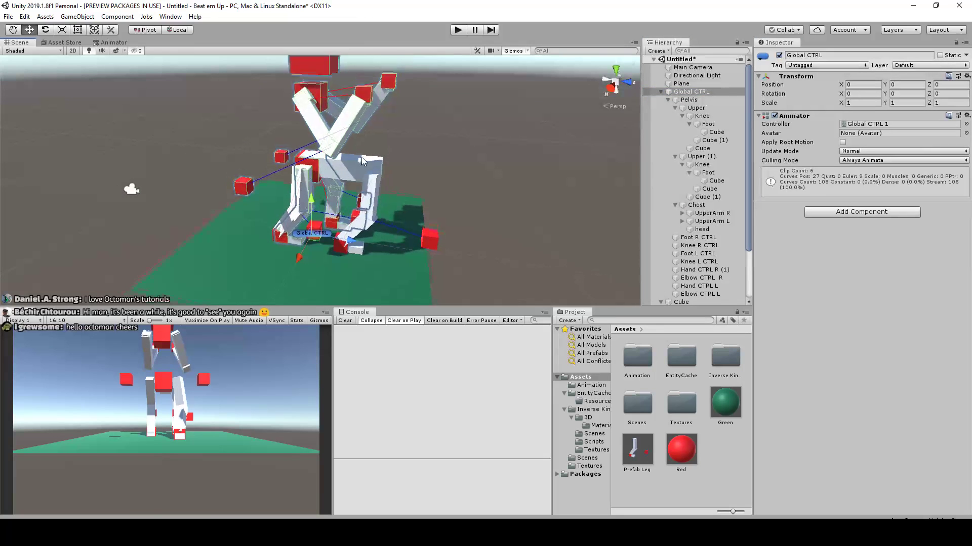
left_click(360, 163)
left_click_drag(360, 163, 474, 144)
key("Delete")
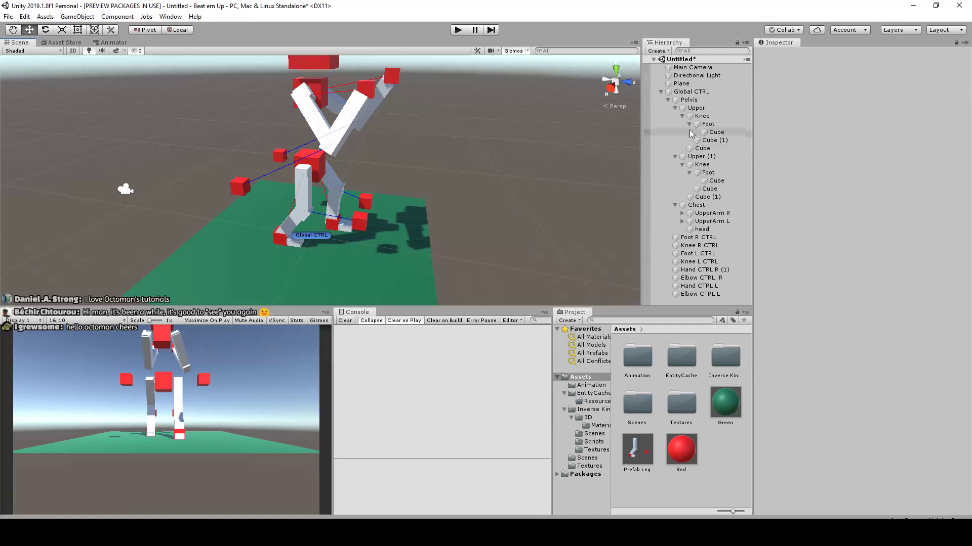
Duplicate the right leg's Upper, Knee, Foot and cubes together with Foot R CTRL and Knee R CTRL, and move the copy clear of the character
left_click(696, 107)
left_click(708, 124, "shift")
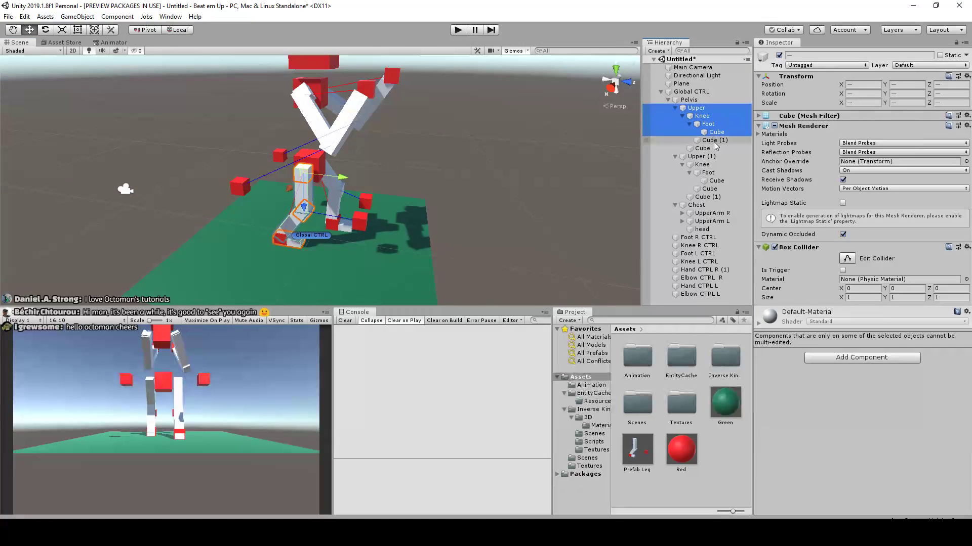
left_click(712, 147, "shift")
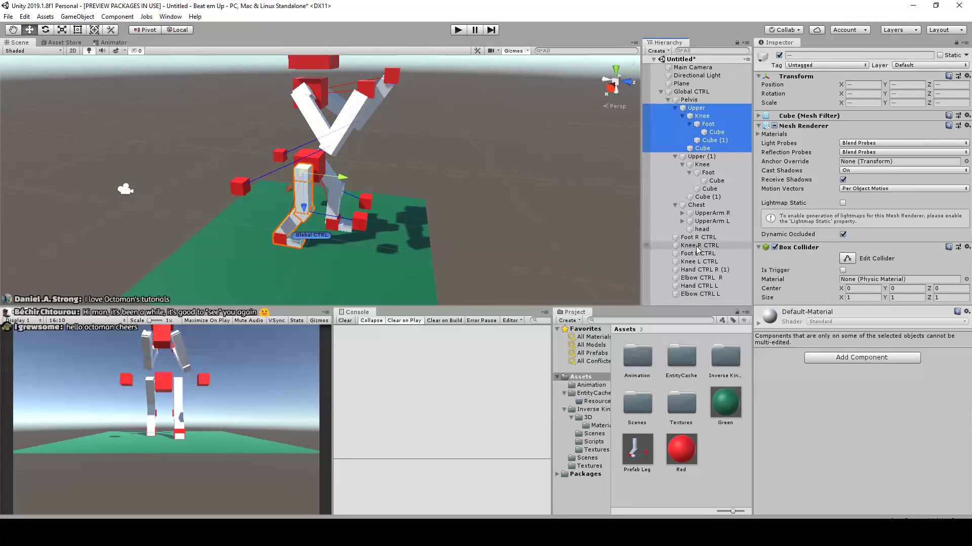
left_click(707, 109)
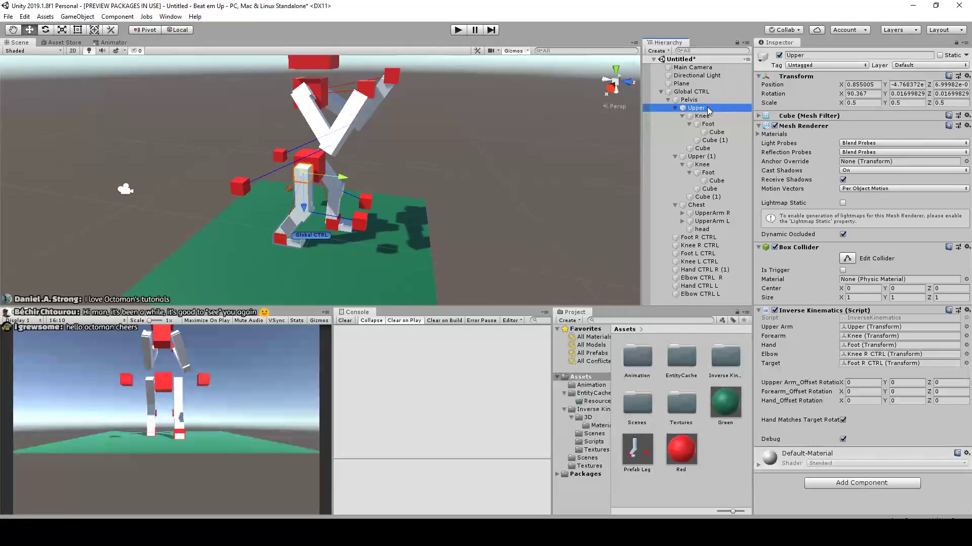
left_click(710, 116, "ctrl")
left_click(702, 149, "shift")
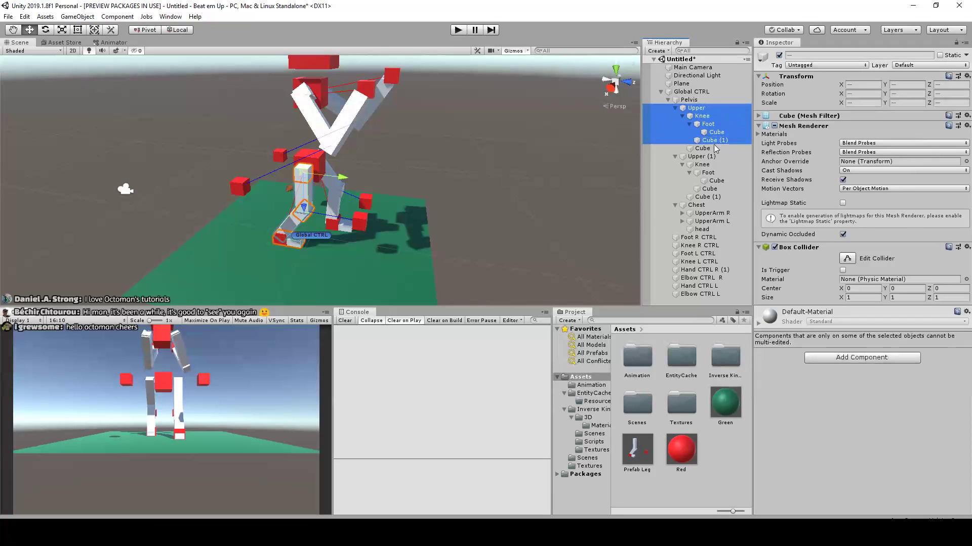
left_click(713, 278, "ctrl")
left_click(708, 270, "ctrl")
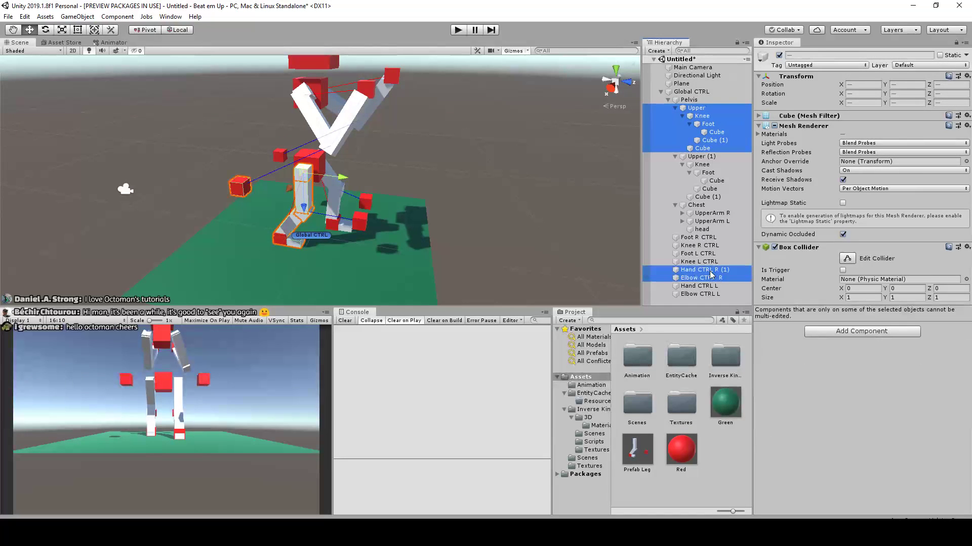
left_click(704, 269, "ctrl")
left_click(701, 277, "ctrl")
left_click(695, 245, "ctrl")
left_click_drag(563, 211, 466, 187, "alt")
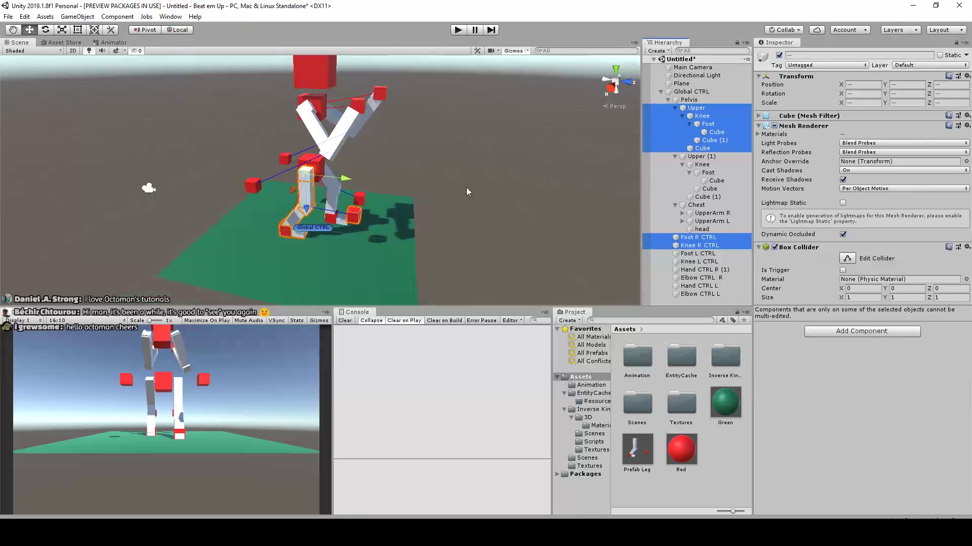
key("ctrl+d")
left_click_drag(325, 235, 574, 259)
middle_click_drag(479, 235, 380, 221, "alt")
right_click_drag(379, 221, 399, 219, "alt")
left_click(497, 204)
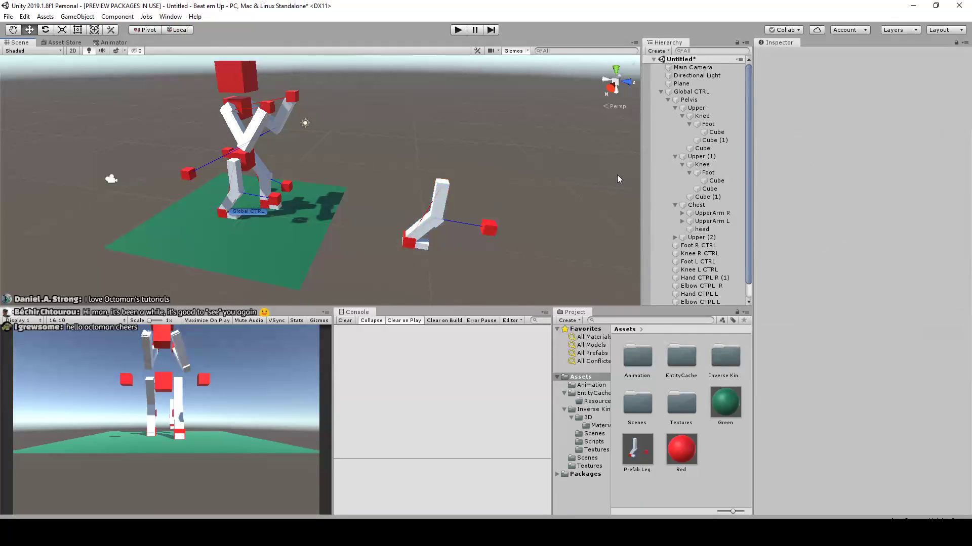
Move the duplicated leg parts and their two controls out of Global CTRL to the scene root above it
left_click(660, 91)
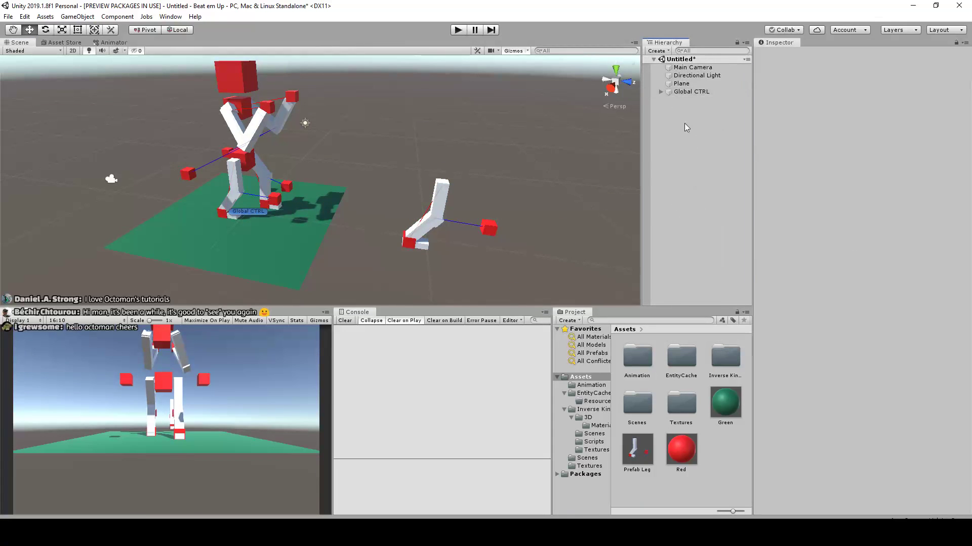
left_click(660, 91)
scroll(713, 177, "down", 1)
left_click_drag(371, 151, 460, 258)
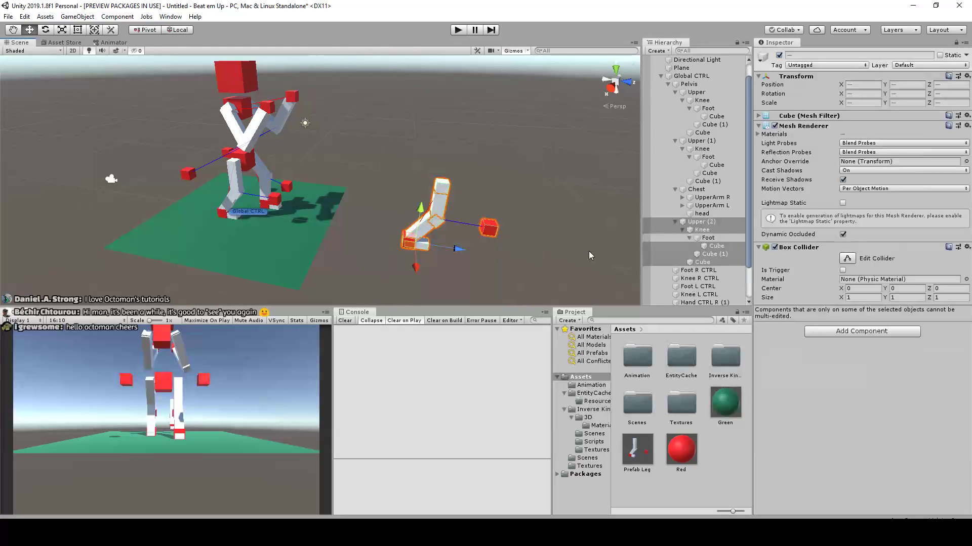
scroll(705, 215, "up", 1)
left_click_drag(701, 243, 694, 89)
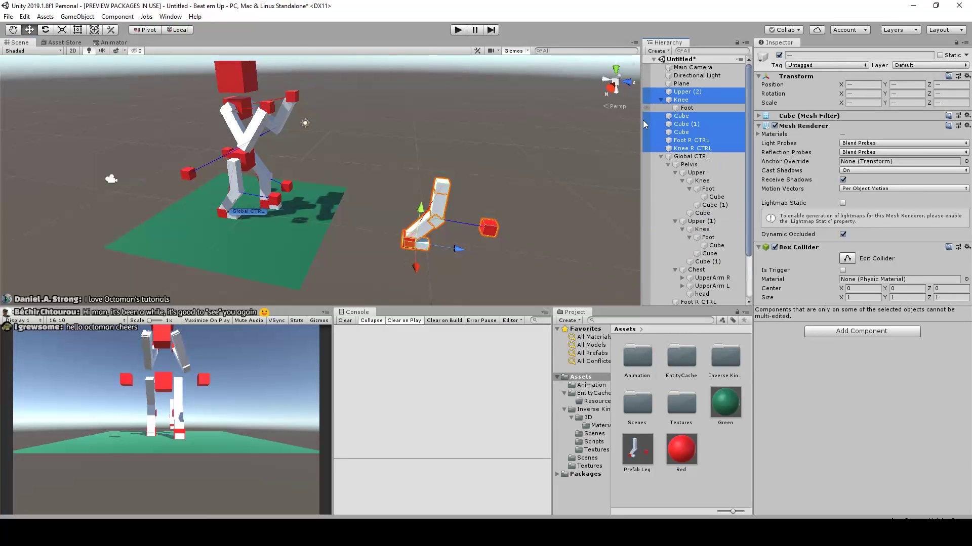
Collapse the Global CTRL character rig and deactivate it
left_click(660, 156)
left_click(691, 156)
left_click(778, 56)
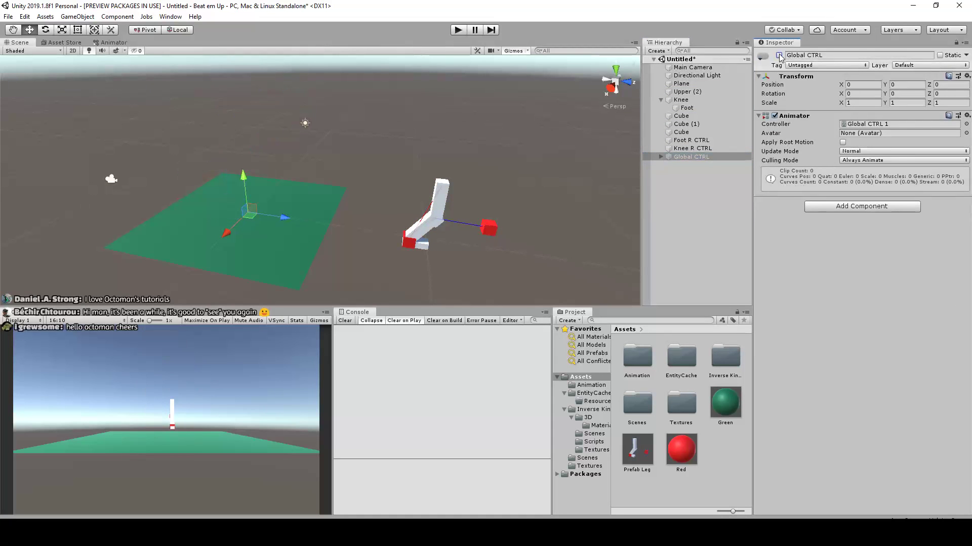
left_click(670, 215)
right_click(674, 207)
left_click(708, 302)
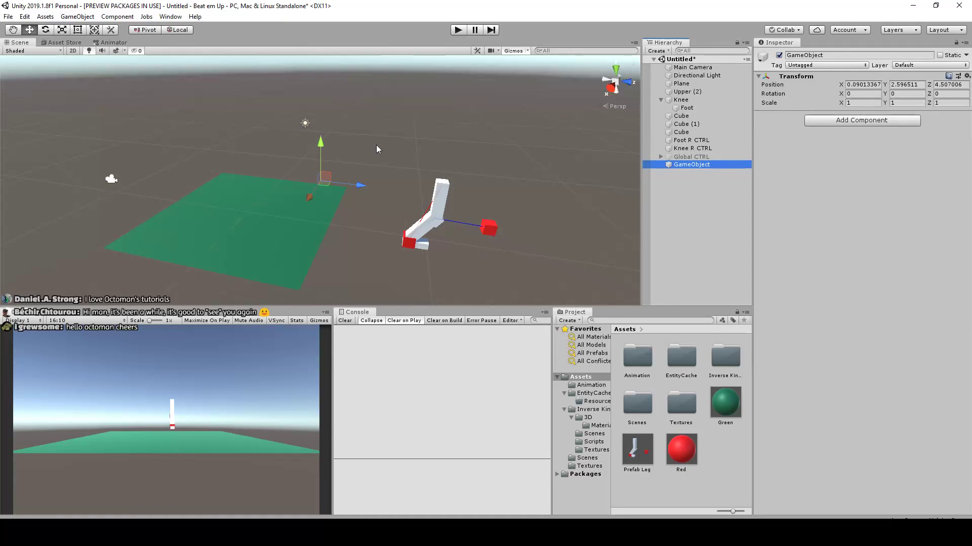
left_click_drag(376, 145, 491, 258)
left_click(699, 165)
key("Delete")
Create a cube in the scene as a new body and stretch it along Z to a scale of about 2.66
right_click(720, 193)
mouse_move(779, 299)
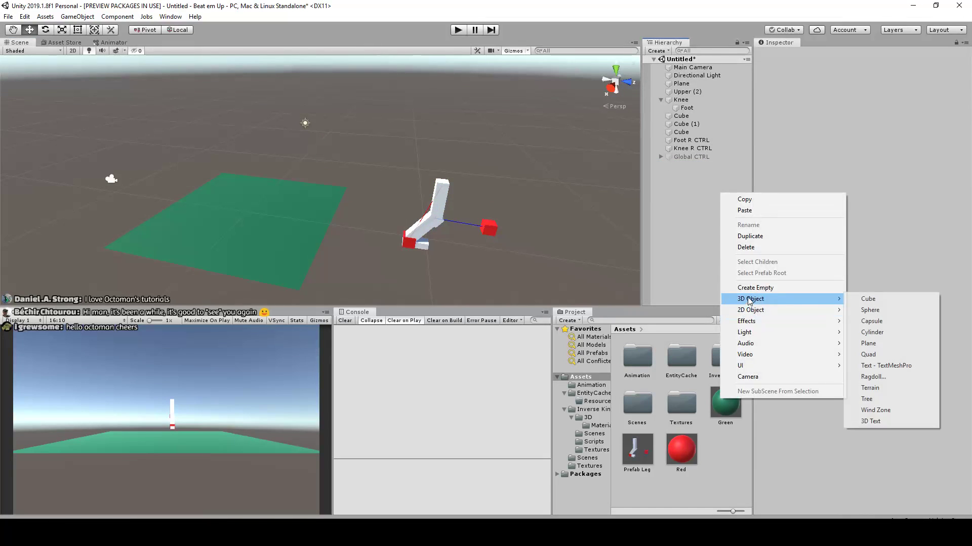
left_click(875, 299)
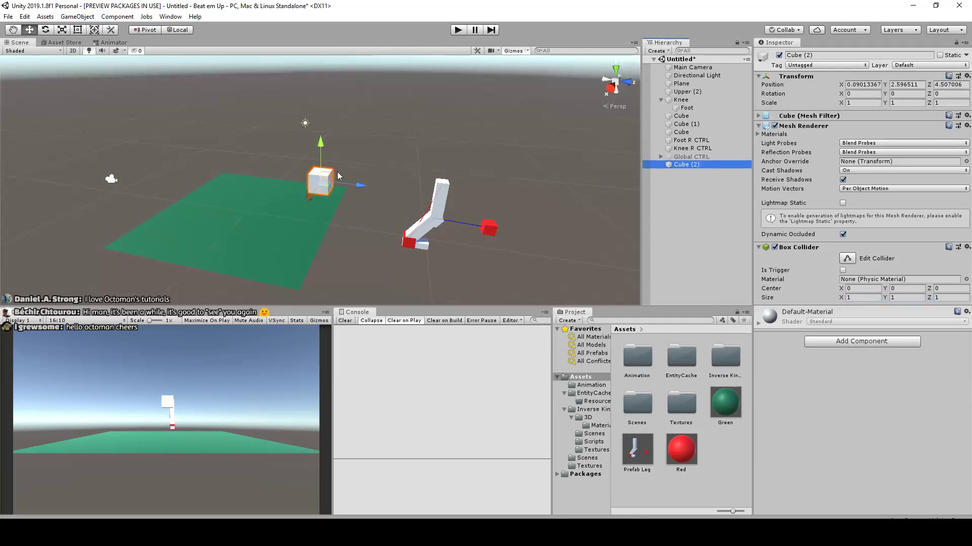
middle_click_drag(339, 176, 389, 182)
key("r")
left_click_drag(407, 191, 482, 209)
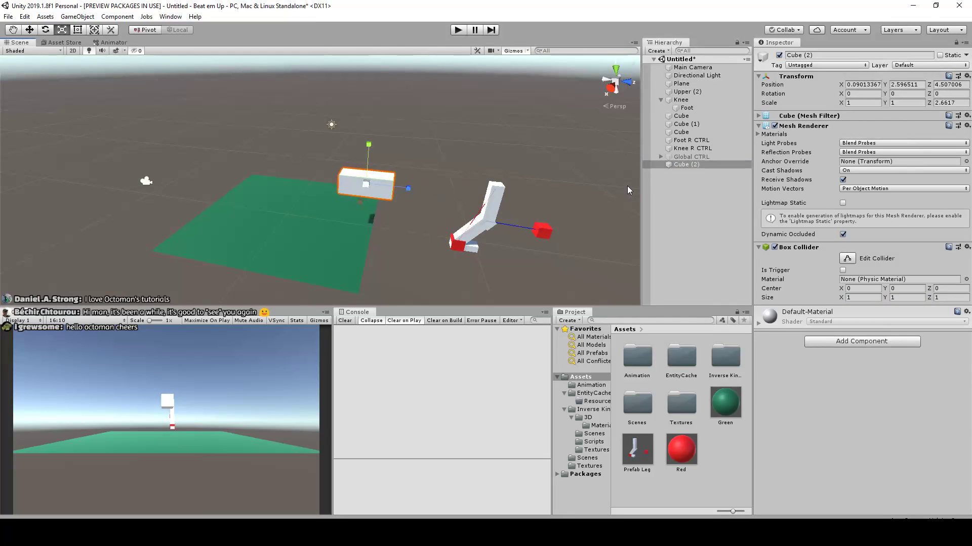
Try to parent all duplicated leg parts plus Foot R CTRL and Knee R CTRL under the stretched body cube
left_click(683, 187)
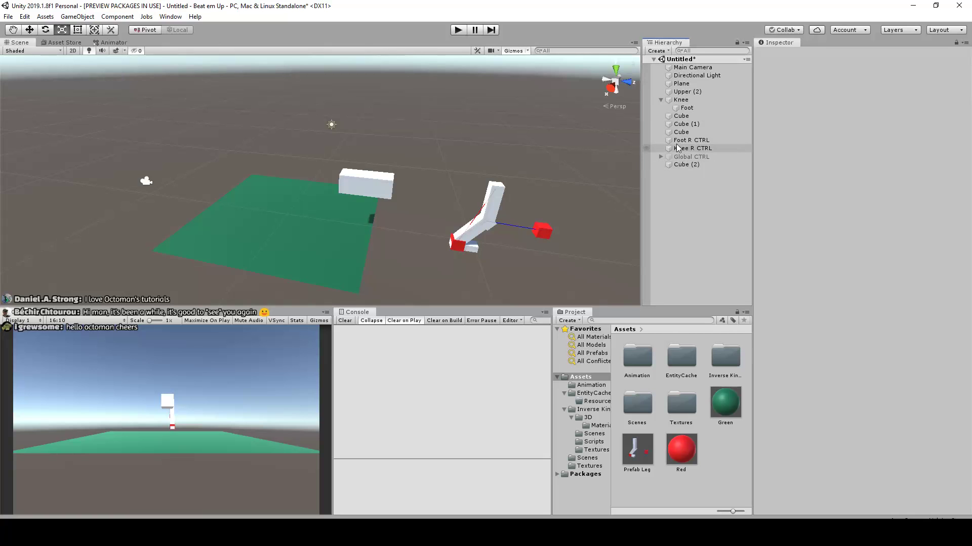
left_click(687, 91)
left_click(682, 100, "ctrl")
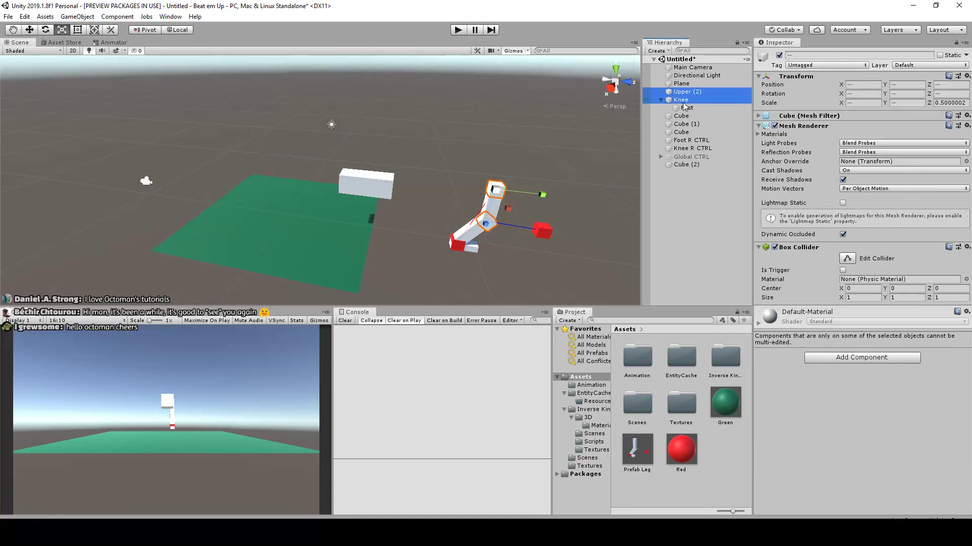
left_click(687, 108, "ctrl")
left_click(695, 118, "ctrl")
left_click(695, 118, "ctrl")
left_click(694, 125, "ctrl")
left_click(693, 117, "ctrl")
left_click(691, 132, "ctrl")
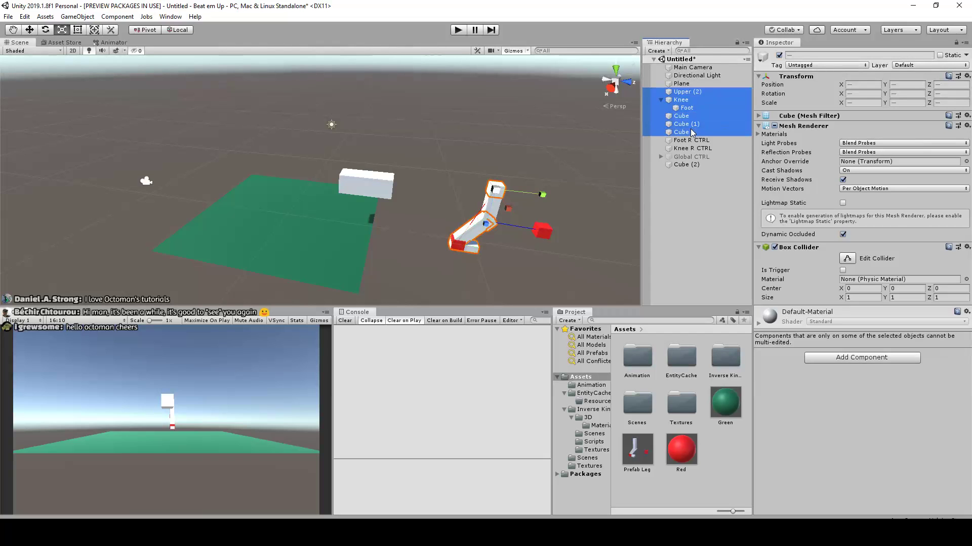
left_click(689, 140, "ctrl")
left_click(688, 149, "ctrl")
left_click(690, 156, "ctrl")
left_click(689, 156, "ctrl")
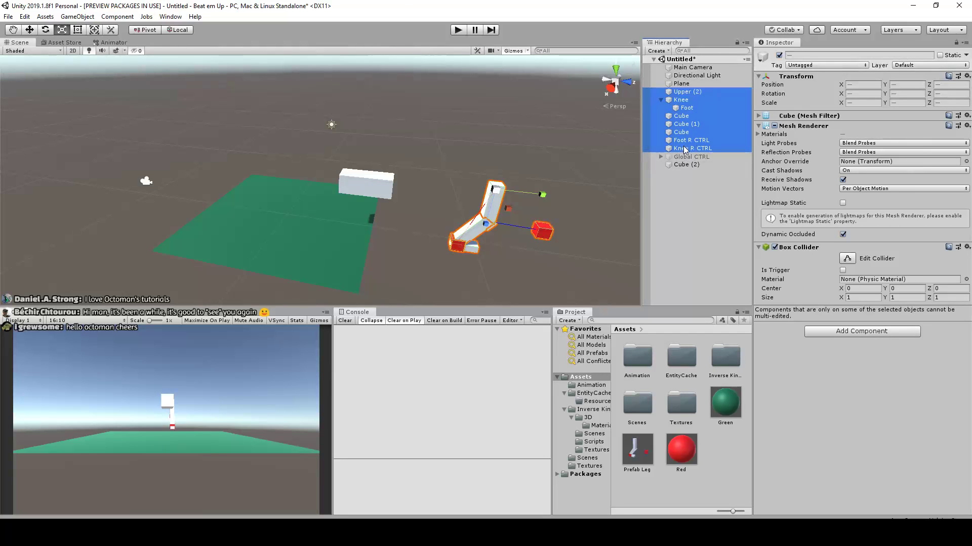
left_click_drag(684, 150, 686, 166)
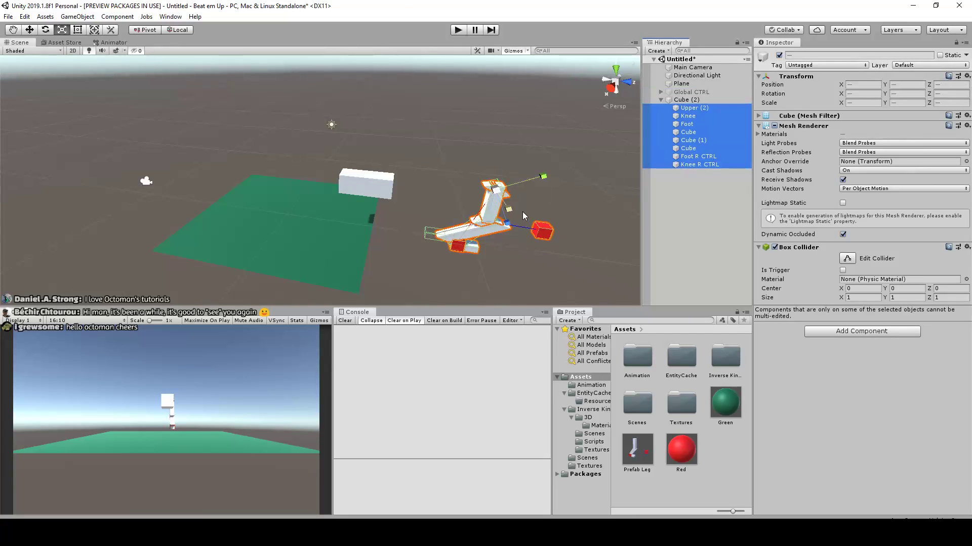
key("ctrl+z")
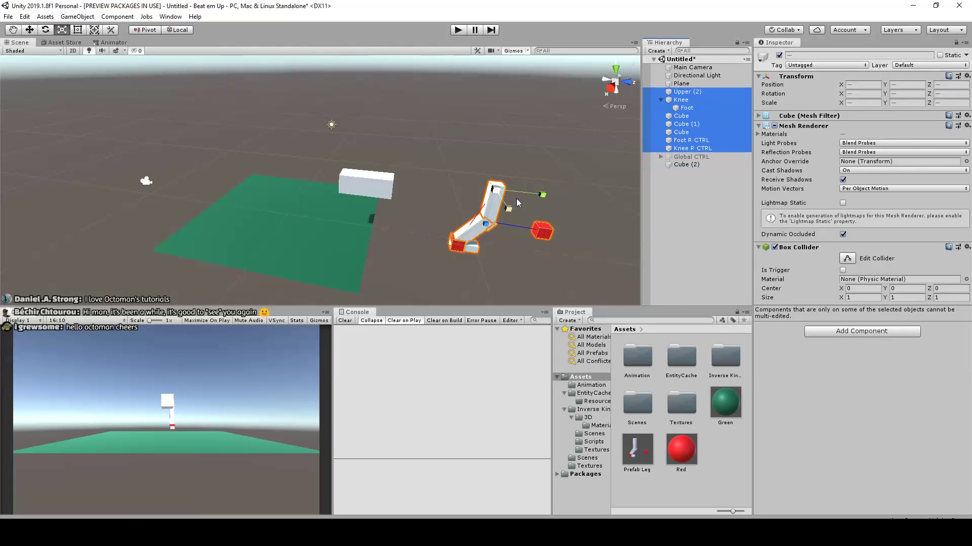
Try to parent only Upper (2), Knee and Foot under the stretched body cube
left_click(705, 208)
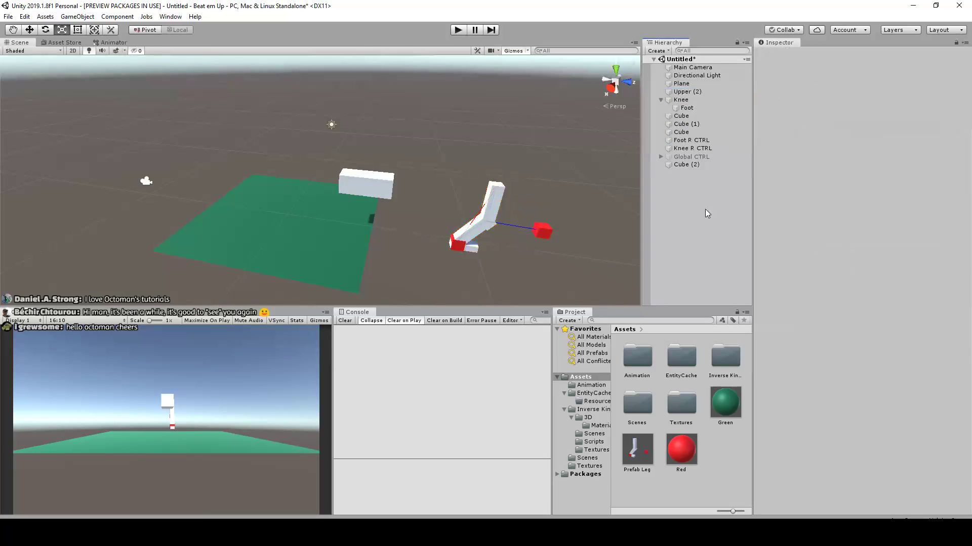
left_click(687, 91)
left_click(681, 100, "ctrl")
left_click(689, 108, "ctrl")
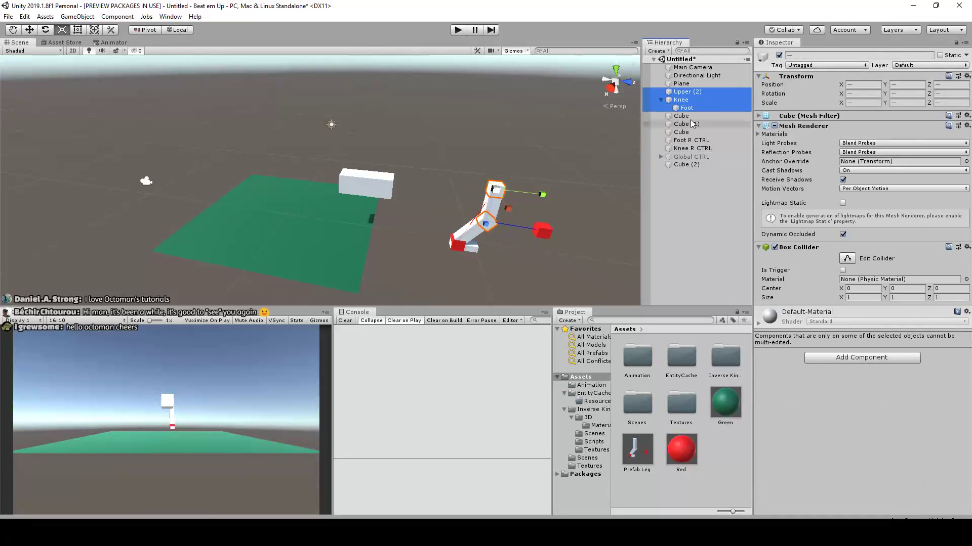
left_click_drag(683, 92, 693, 167)
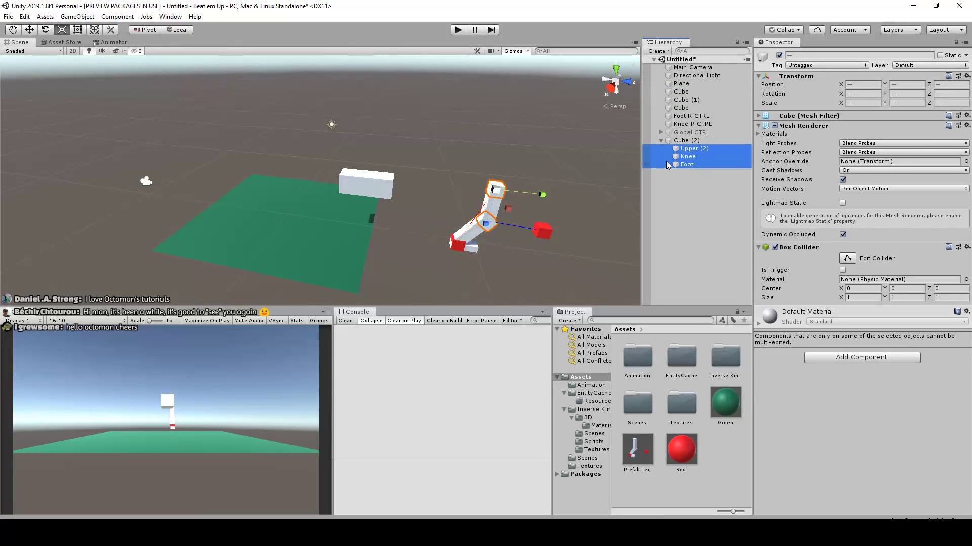
key("ctrl+z")
Set the body cube's Z scale to 1
left_click(350, 182)
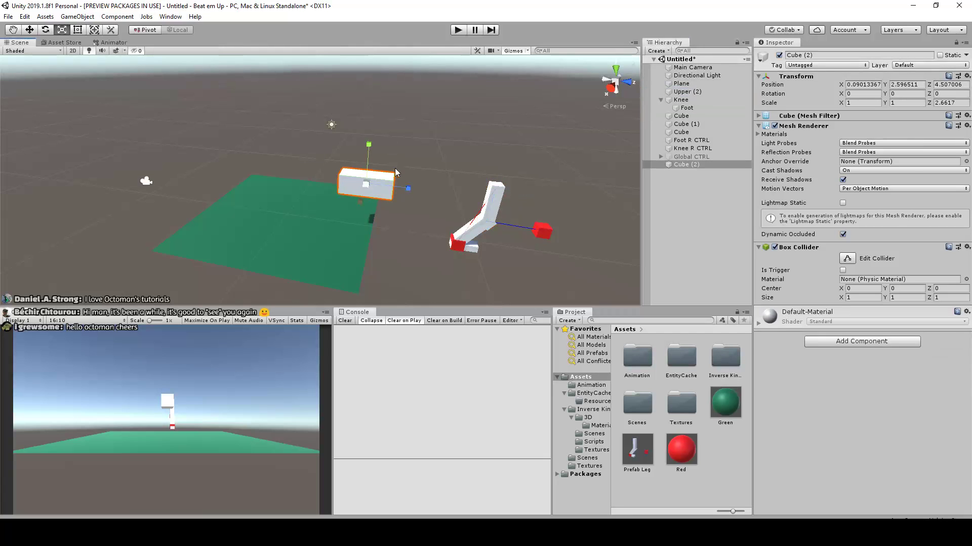
left_click(954, 103)
type("1")
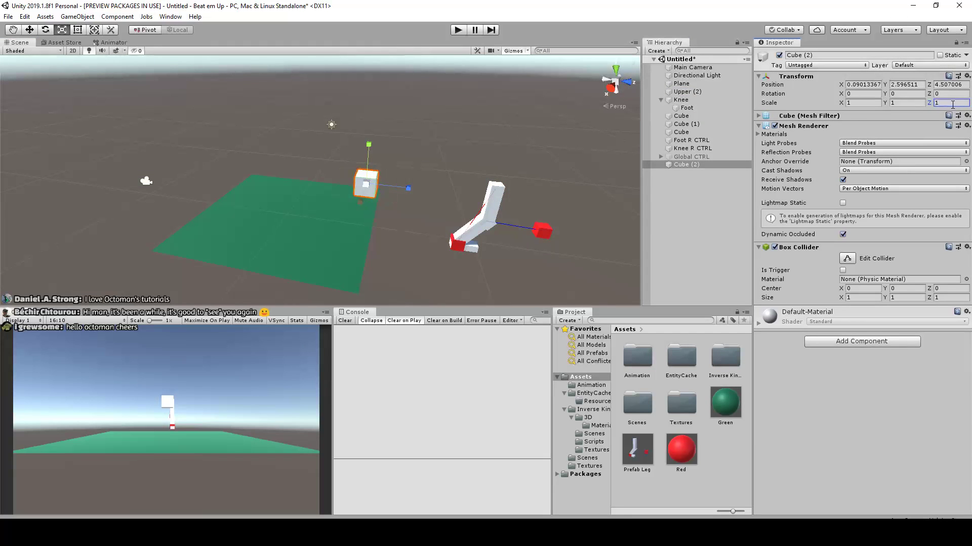
left_click(688, 99)
left_click(689, 93, "ctrl")
left_click(688, 110, "ctrl")
left_click(681, 116, "ctrl")
left_click(684, 124, "ctrl")
left_click(683, 132, "ctrl")
left_click(691, 140, "ctrl")
left_click(701, 148, "ctrl")
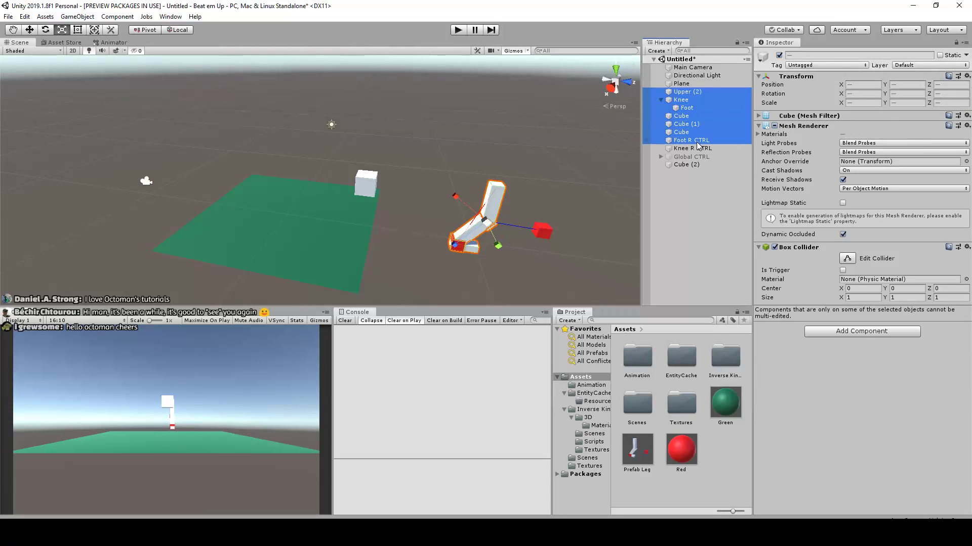
left_click(698, 188)
Parent Upper (2), Knee and Foot under the body cube Cube (2)
left_click(687, 92)
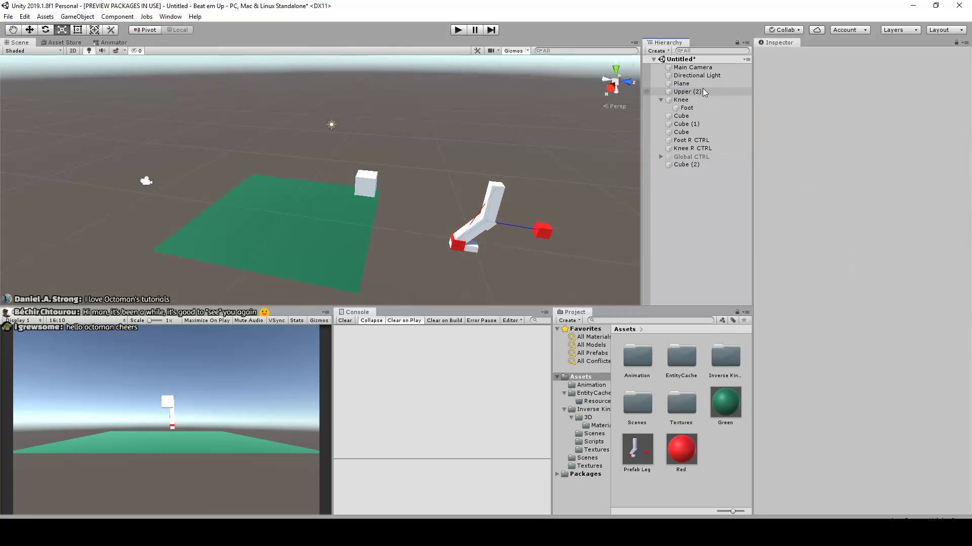
left_click(703, 107, "shift")
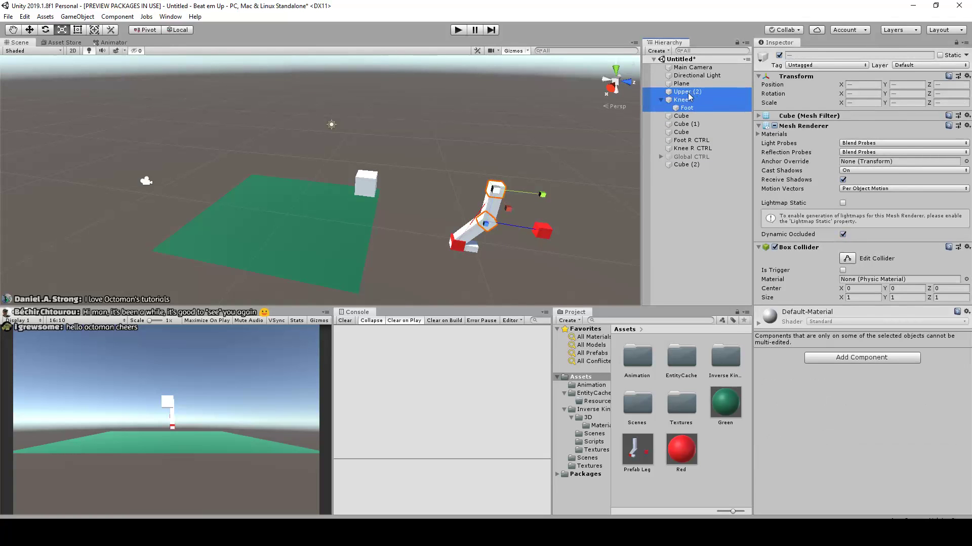
left_click_drag(689, 97, 404, 175)
left_click_drag(616, 146, 686, 165)
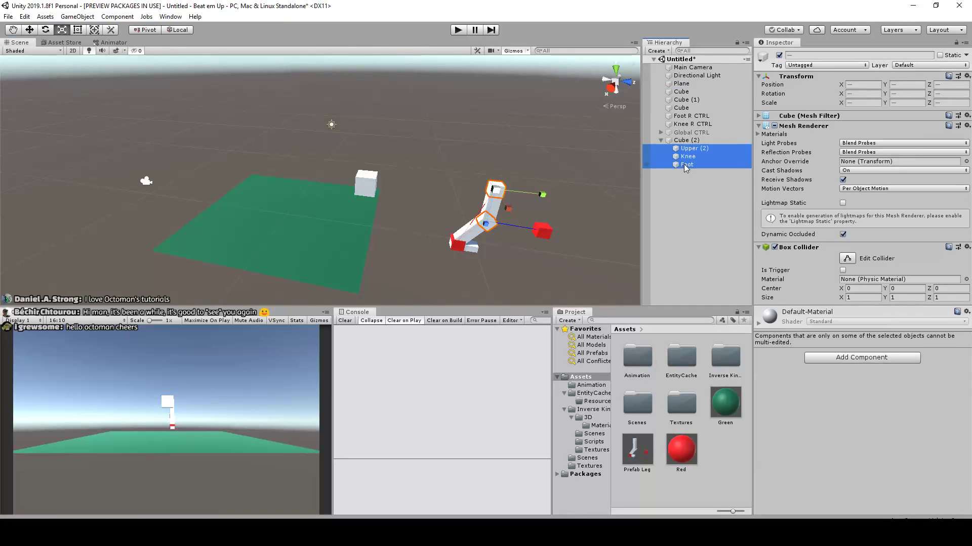
Try moving Upper (2), Knee and Foot together in the scene and undo the move
middle_click_drag(503, 205, 496, 176)
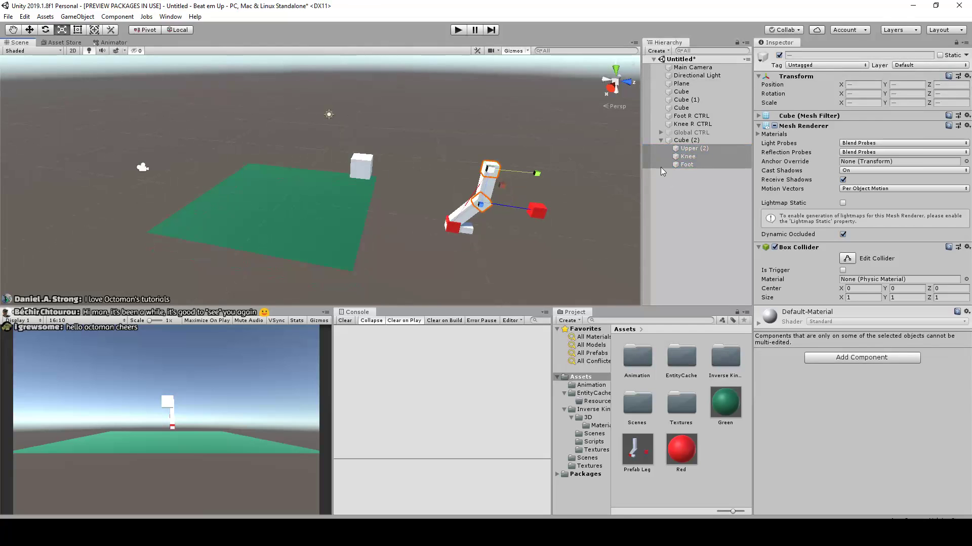
key("w")
middle_click_drag(509, 182, 534, 185)
left_click_drag(557, 180, 494, 181)
key("ctrl+z")
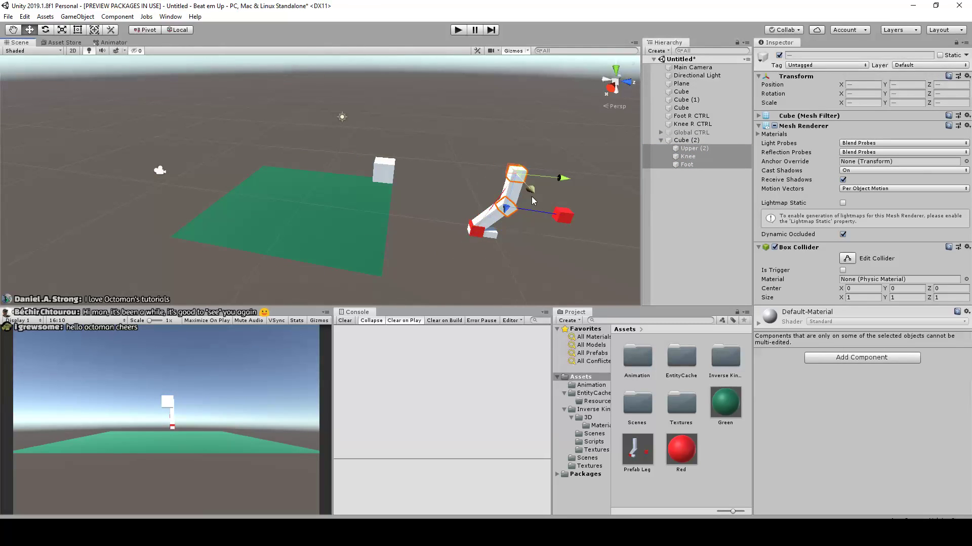
Add Knee R CTRL and Foot R CTRL to the selected leg joints, try moving them together and undo the move
left_click(559, 217, "shift")
left_click(482, 235, "shift")
left_click_drag(509, 239, 405, 224)
key("ctrl+z")
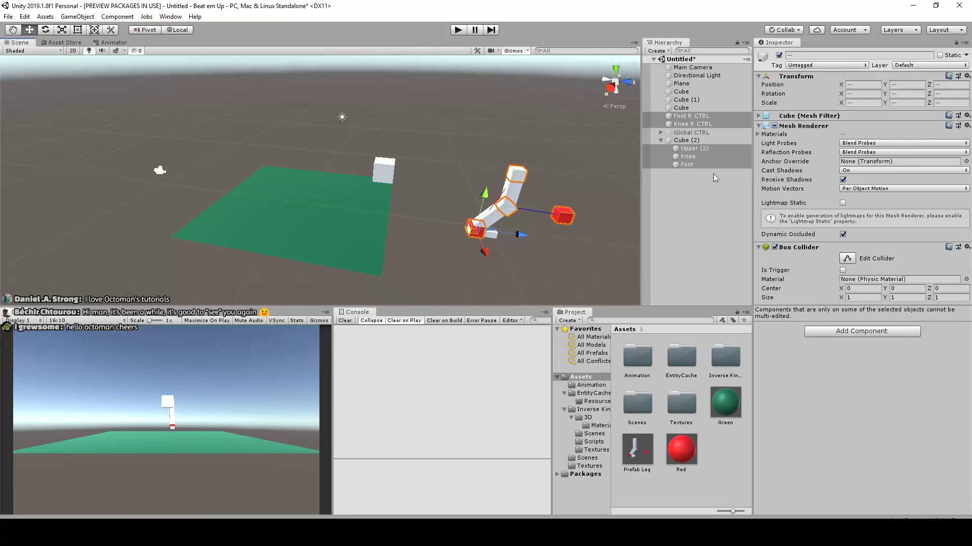
Parent the foot's loose cube under Foot, Cube (1) under Knee, and the thigh's cube under Upper (2)
left_click(711, 206)
left_click(681, 91)
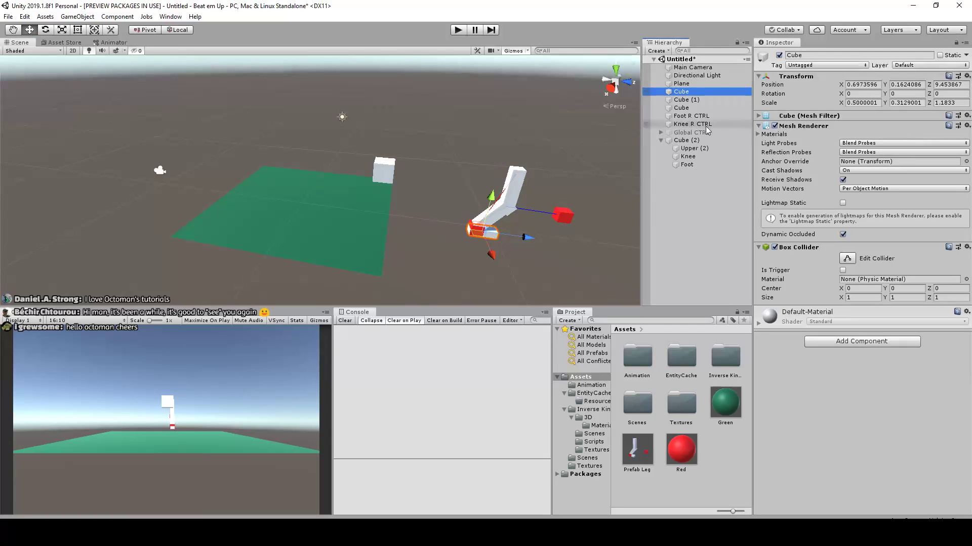
scroll(569, 196, "up", 3)
middle_click_drag(570, 198, 514, 187)
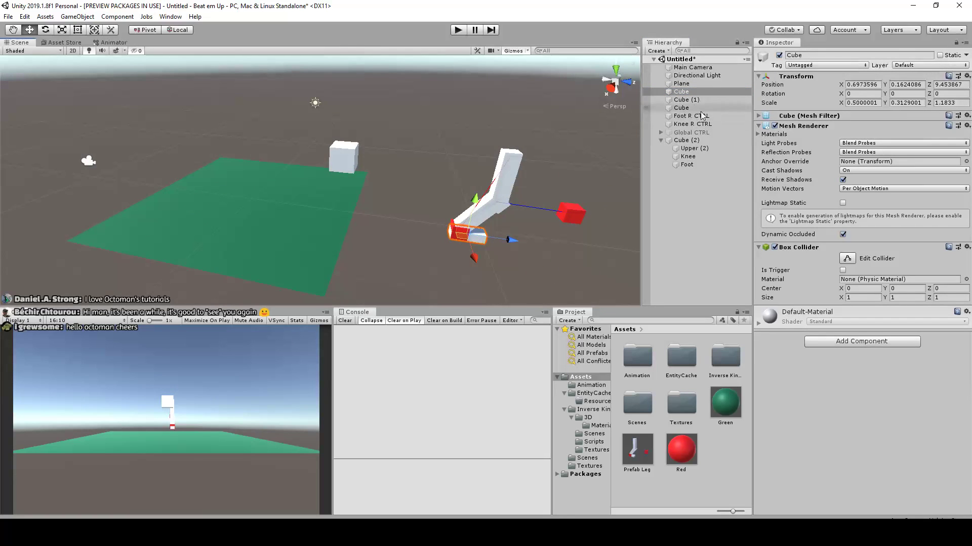
left_click_drag(684, 94, 698, 166)
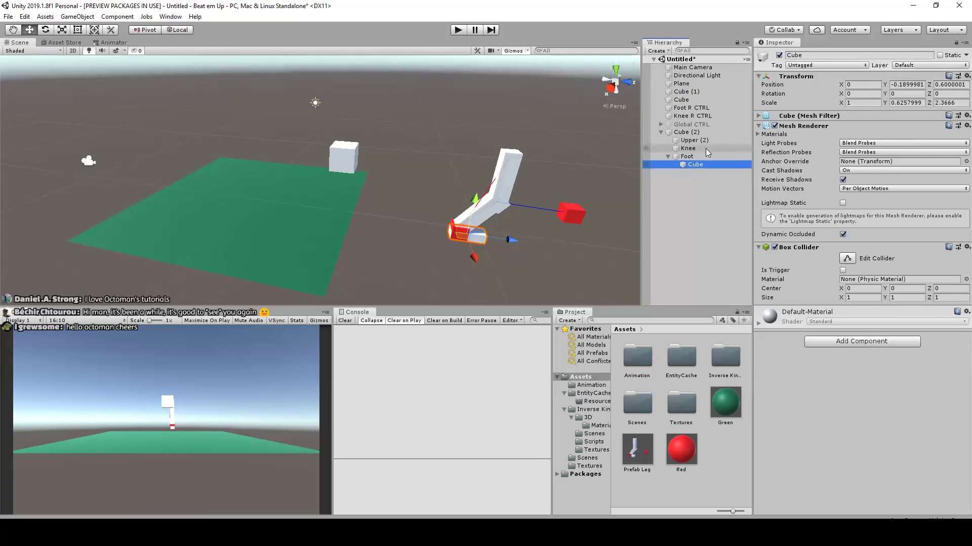
left_click(686, 94)
left_click_drag(686, 96, 695, 134)
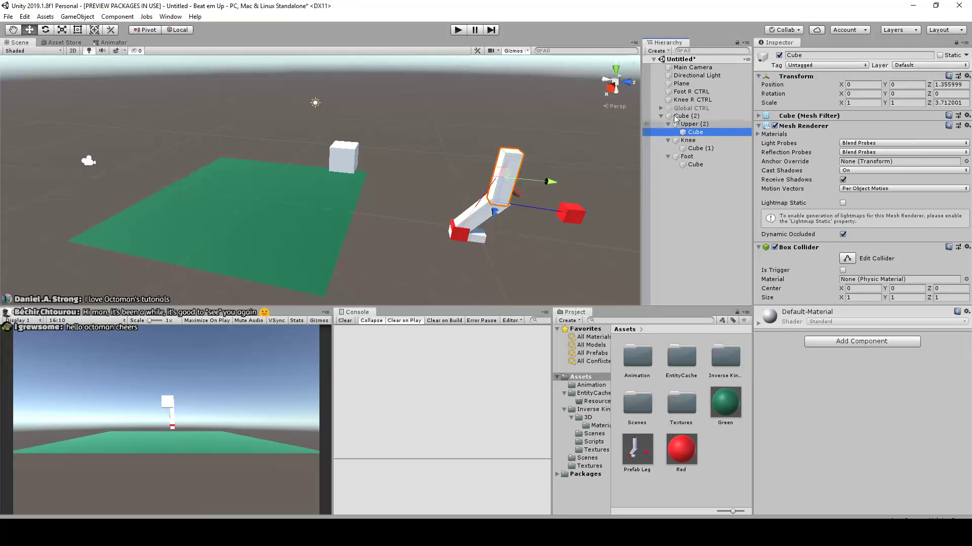
Nest the leg joints as a chain, with Knee under Upper (2) and Foot under Knee
left_click(686, 126)
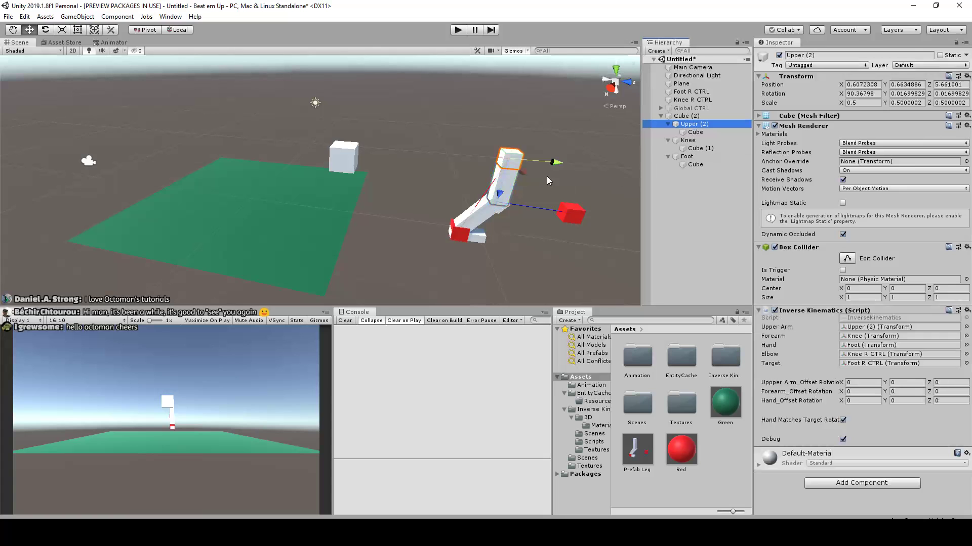
left_click(687, 144)
left_click_drag(686, 145, 689, 127)
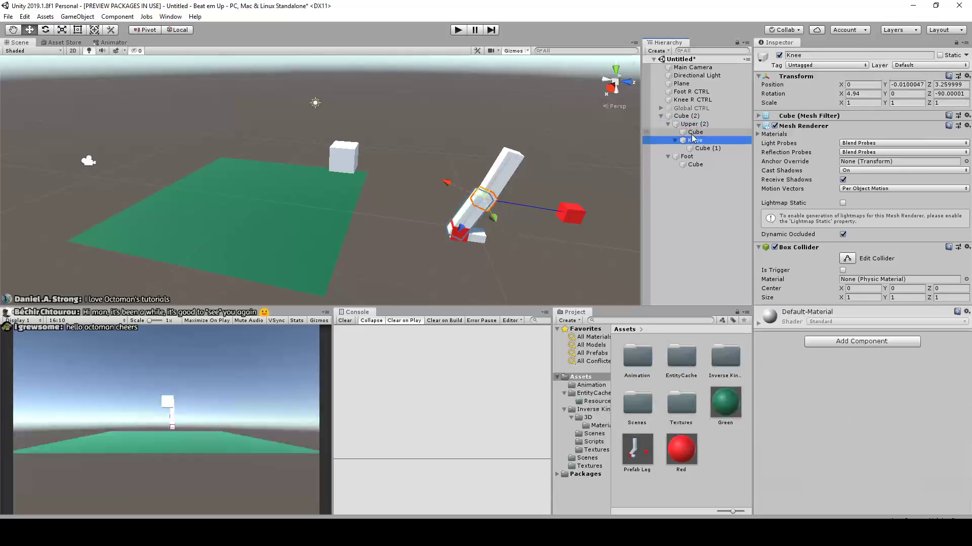
mouse_move(689, 160)
left_mouse_down()
mouse_move(696, 138)
mouse_move(700, 161)
left_mouse_up()
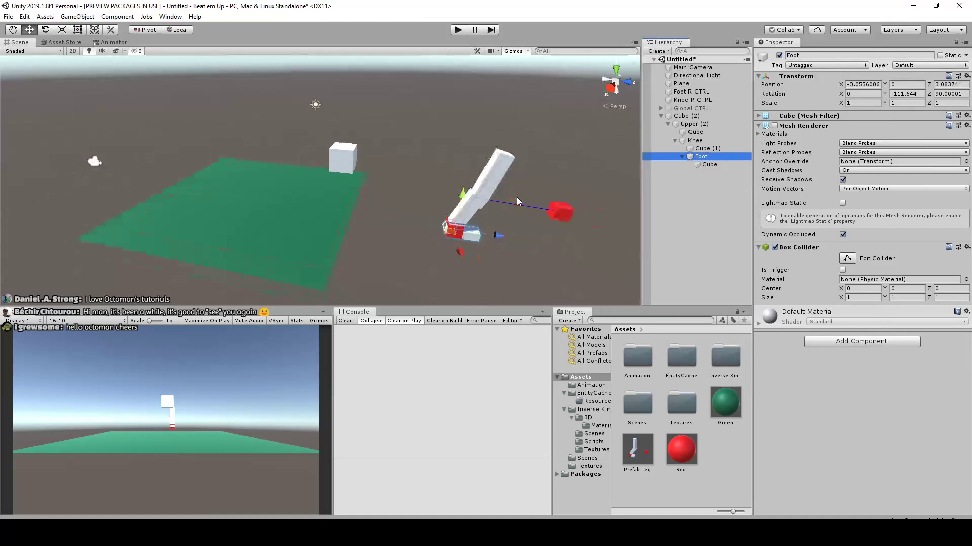
Move the Upper (2) joint in the scene to about X 0.61, Y 0.57, Z 4.33
left_click(529, 158)
left_click_drag(539, 168, 471, 155)
scroll(500, 155, "down", 3)
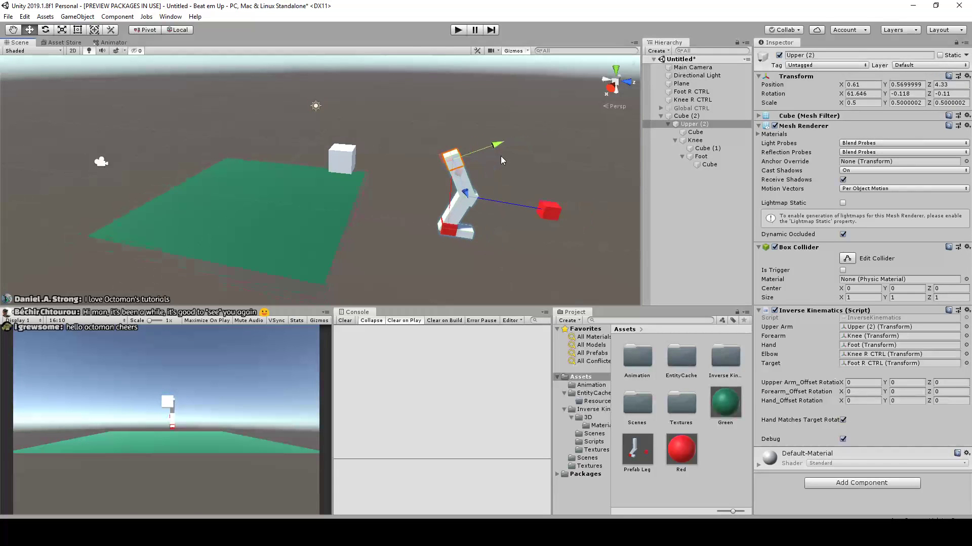
left_click(524, 181)
Select Upper (2), Knee R CTRL and Foot R CTRL and move them together beside the white body cube
left_click(695, 125)
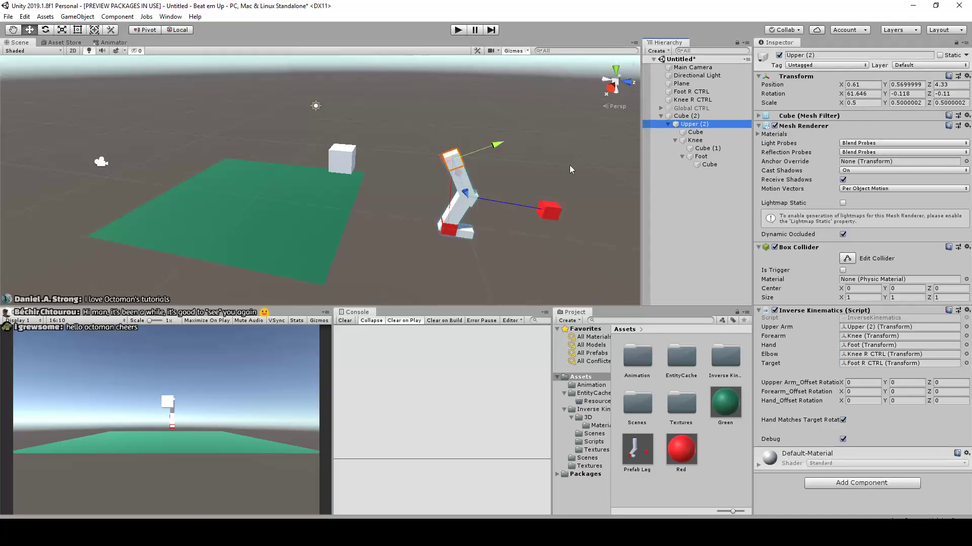
left_click(549, 210, "shift")
left_click(447, 227, "shift")
left_click_drag(448, 162, 338, 161)
scroll(392, 177, "up", 4)
mouse_move(514, 183)
left_mouse_down("alt")
mouse_move(369, 187)
mouse_move(520, 178)
left_mouse_up("alt")
left_click_drag(374, 201, 309, 152, "alt")
scroll(535, 130, "down", 1)
middle_click_drag(486, 145, 450, 152)
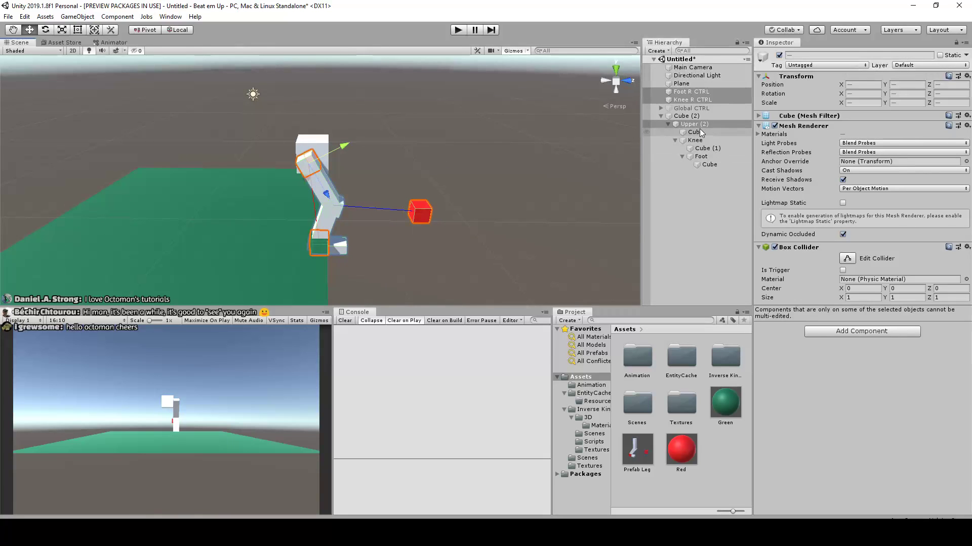
Duplicate the leg with its foot and knee controls twice, offsetting each copy along the global Z axis to form a row of three legs
key("ctrl+d")
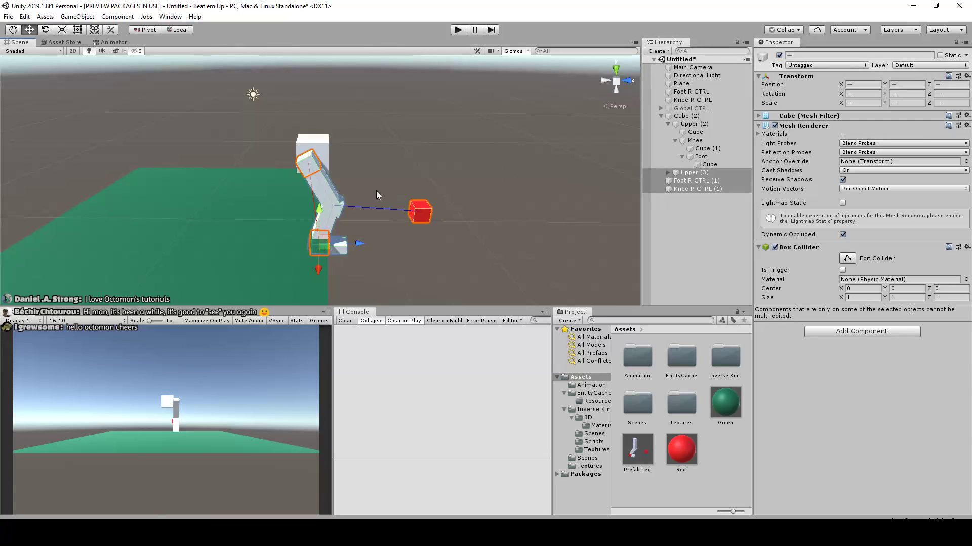
left_click_drag(360, 244, 412, 245)
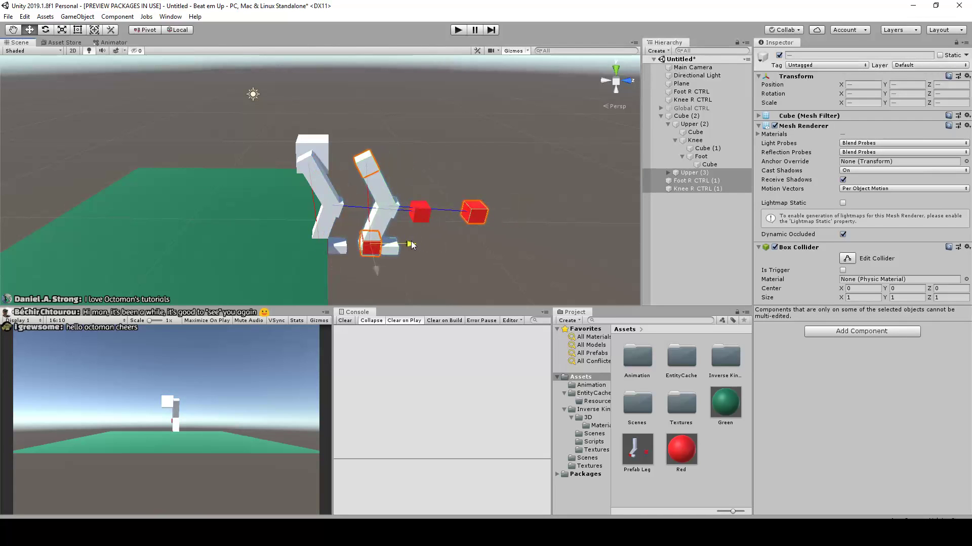
key("ctrl+d")
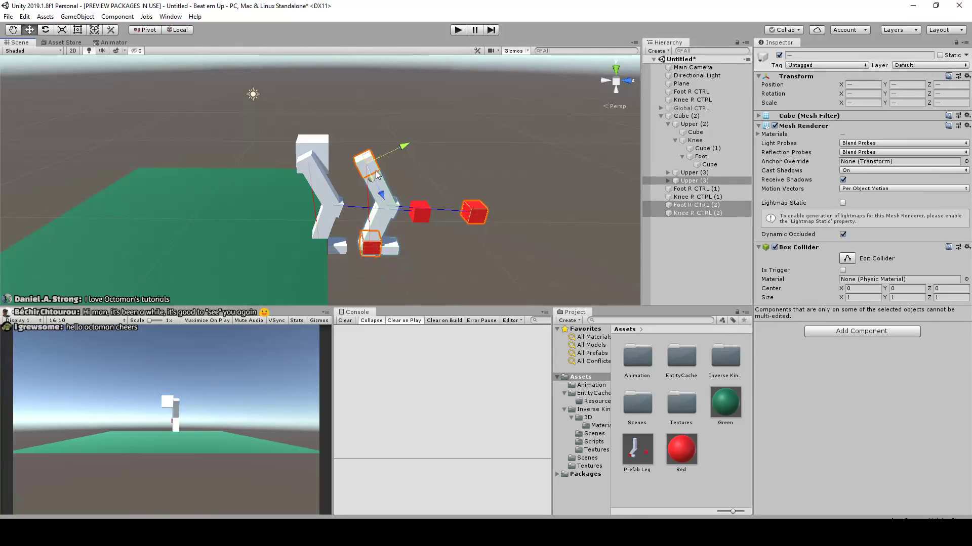
left_click(175, 31)
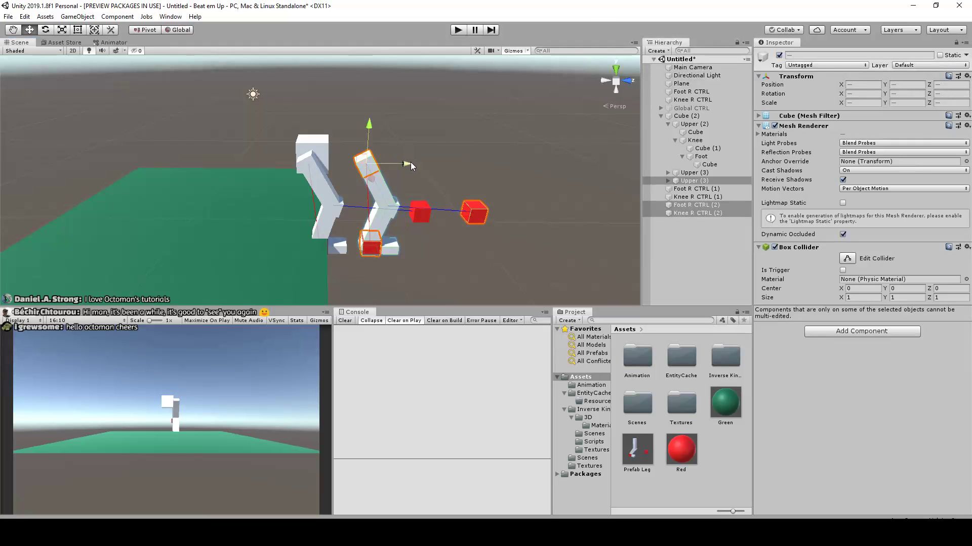
left_click_drag(412, 167, 395, 262)
left_click(363, 279)
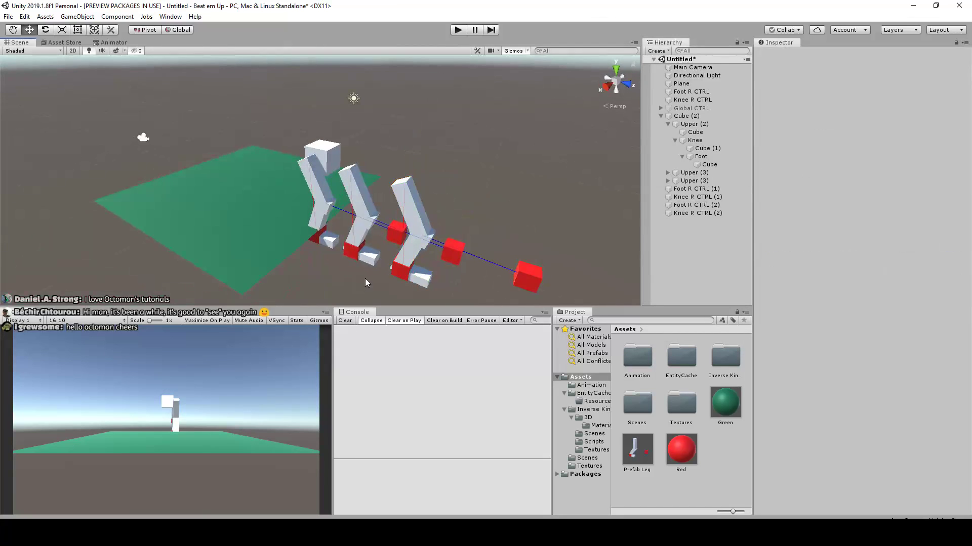
Shift the red knee control of each of the three legs sideways along the X axis
middle_click_drag(383, 251, 368, 178)
left_click(369, 177)
left_click_drag(368, 177, 338, 207, "alt")
left_click(426, 205)
left_click_drag(407, 222, 388, 239)
left_click(490, 234)
left_click_drag(483, 255, 475, 273)
Move the body cube Cube (2) around to test how its three legs bend, leaving it at about Y 2.71, Z 5.26
left_click_drag(619, 214, 553, 139, "alt")
left_click(290, 116)
middle_click_drag(552, 139, 451, 162)
scroll(451, 163, "up", 5)
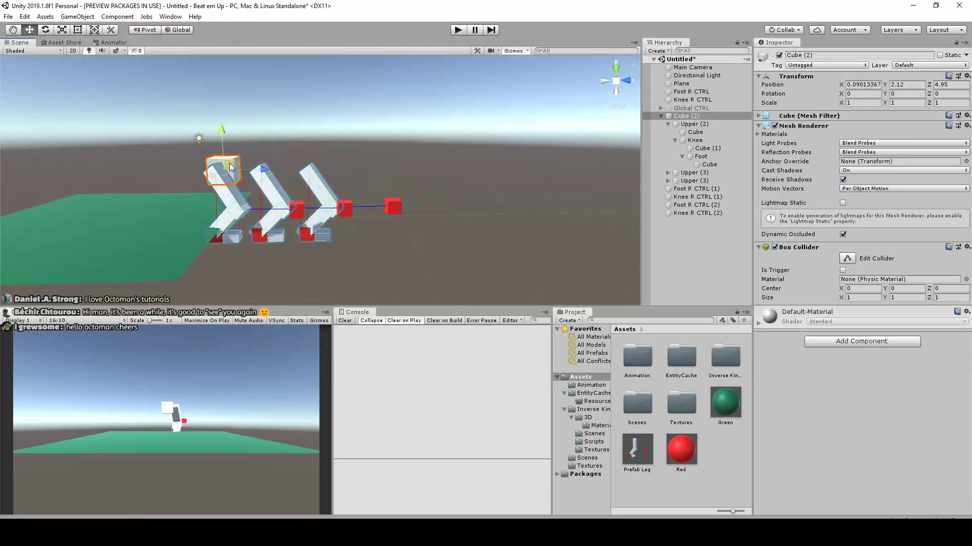
left_click(344, 123)
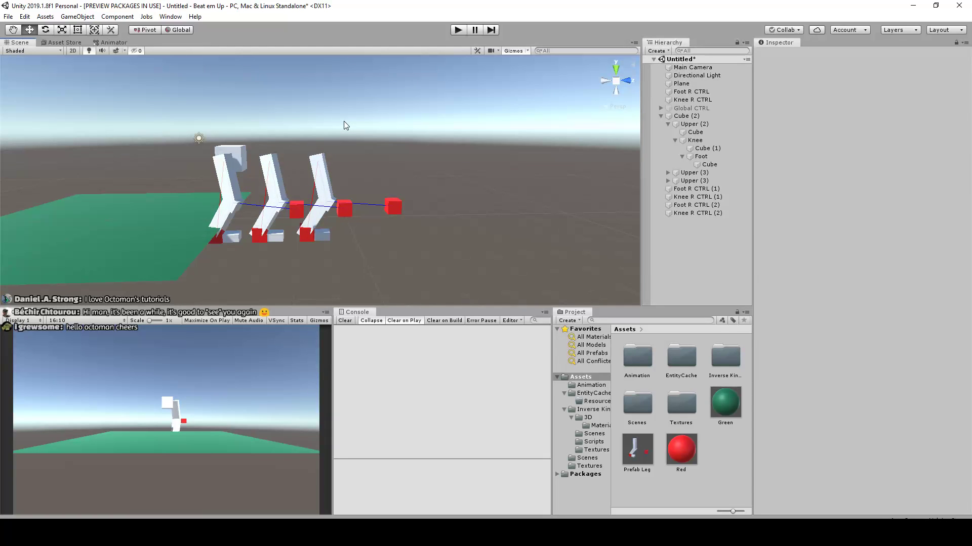
middle_click_drag(320, 106, 387, 111)
scroll(354, 127, "up", 3)
left_click(303, 137)
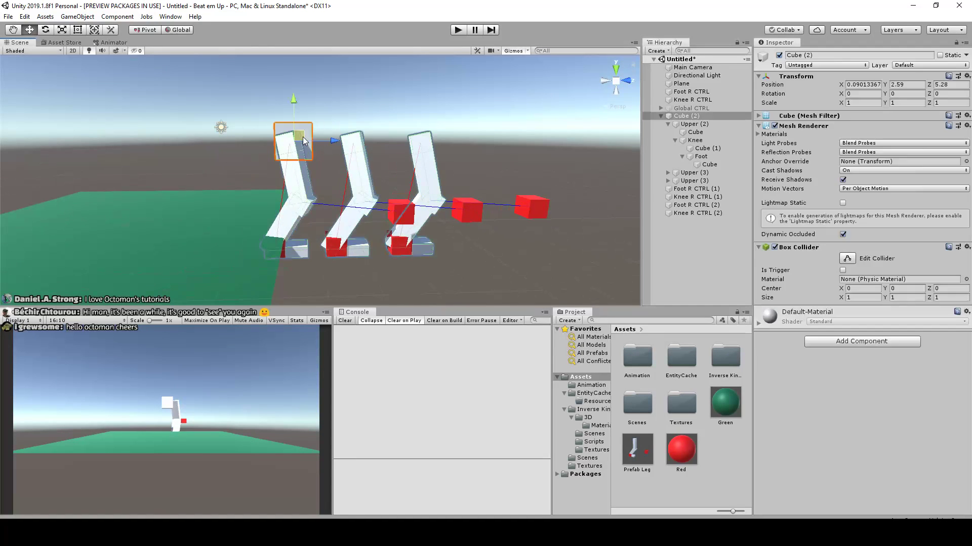
left_click_drag(372, 108, 426, 183, "alt")
left_click(378, 109)
left_click(315, 141)
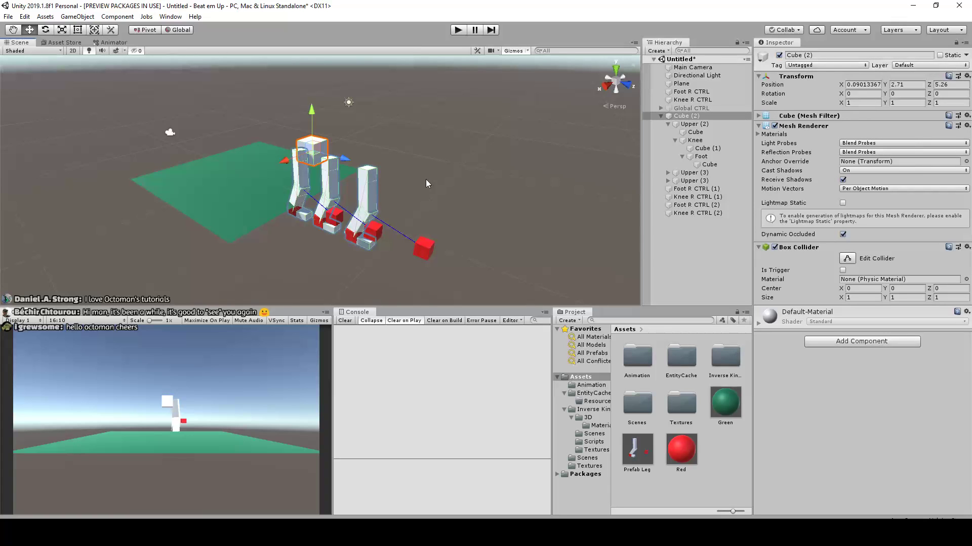
left_click_drag(426, 179, 455, 155, "alt")
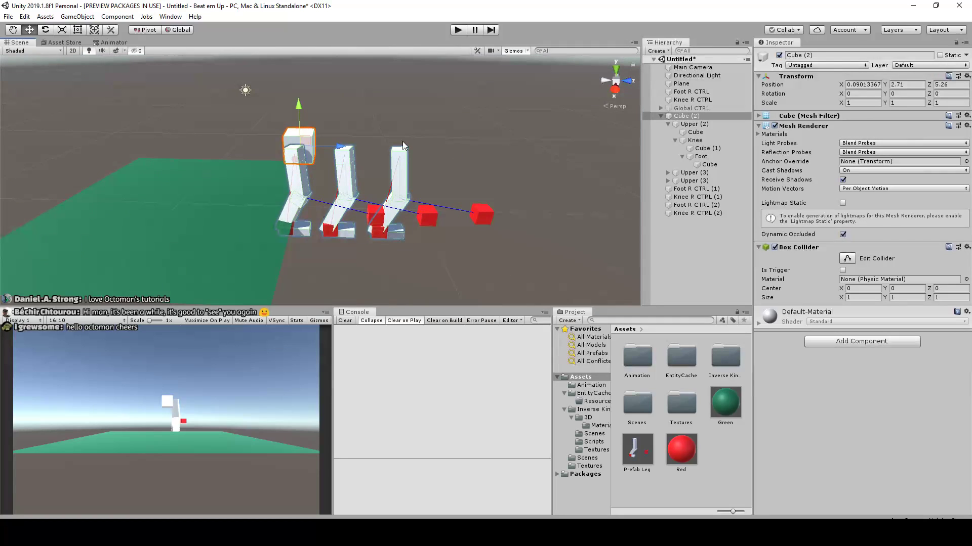